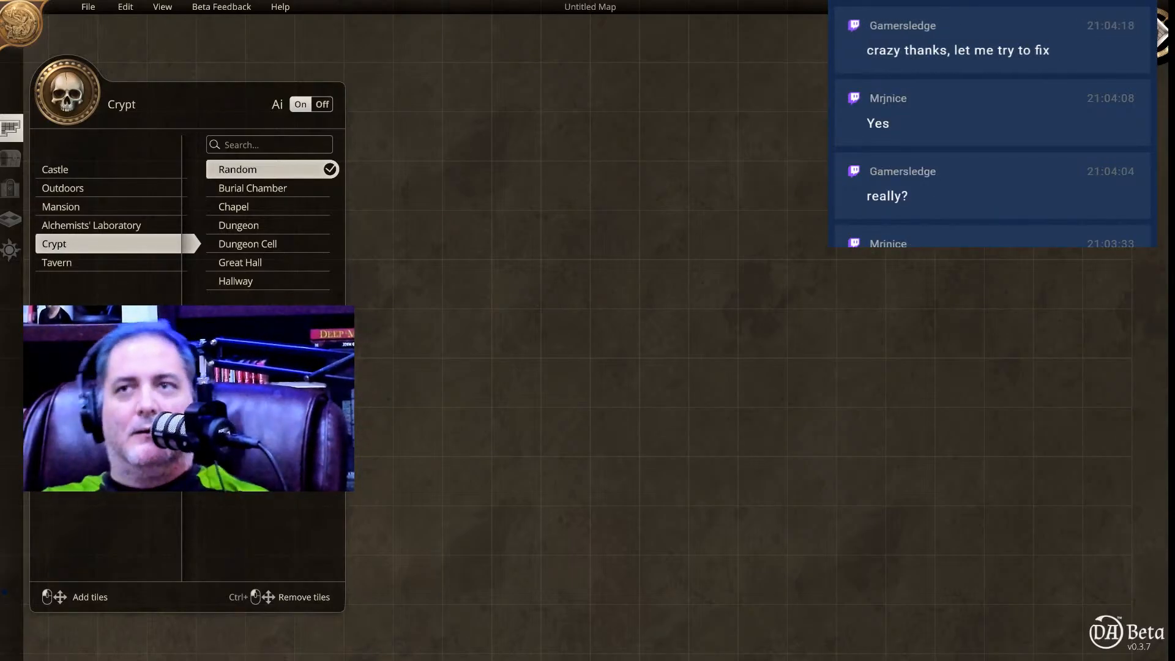
Set the Windows sound input device to Microphone (RODECaster Pro Stereo) and close the sound settings.
{"action": "key", "text": "super"}
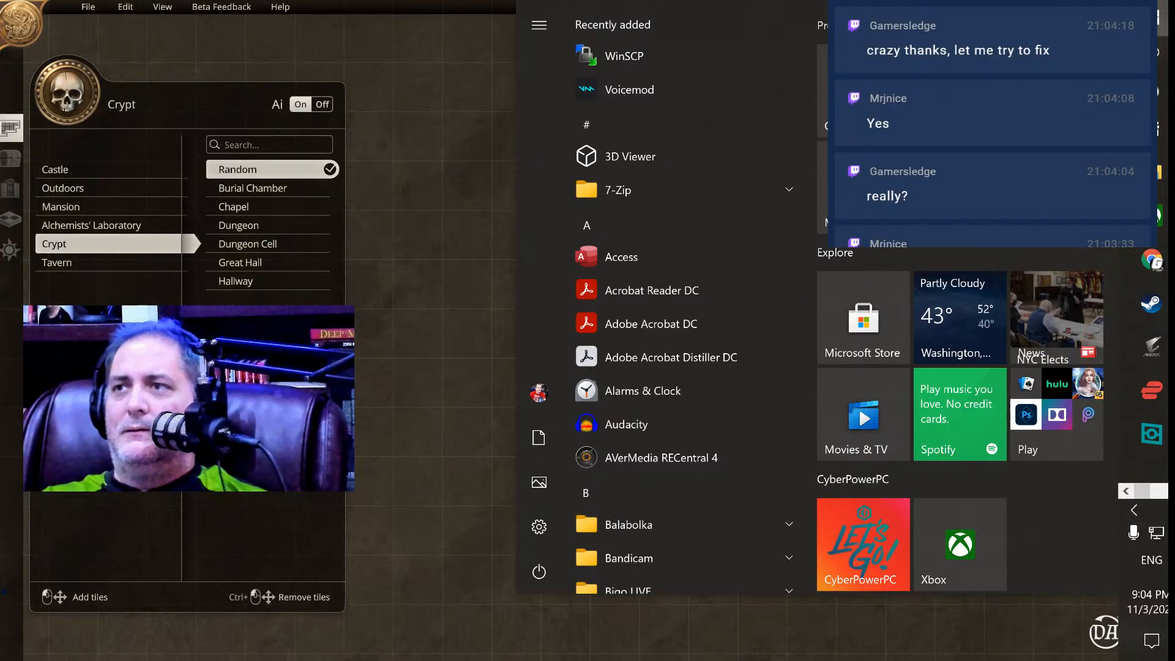
{"action": "right_click", "coordinate": [1173, 533]}
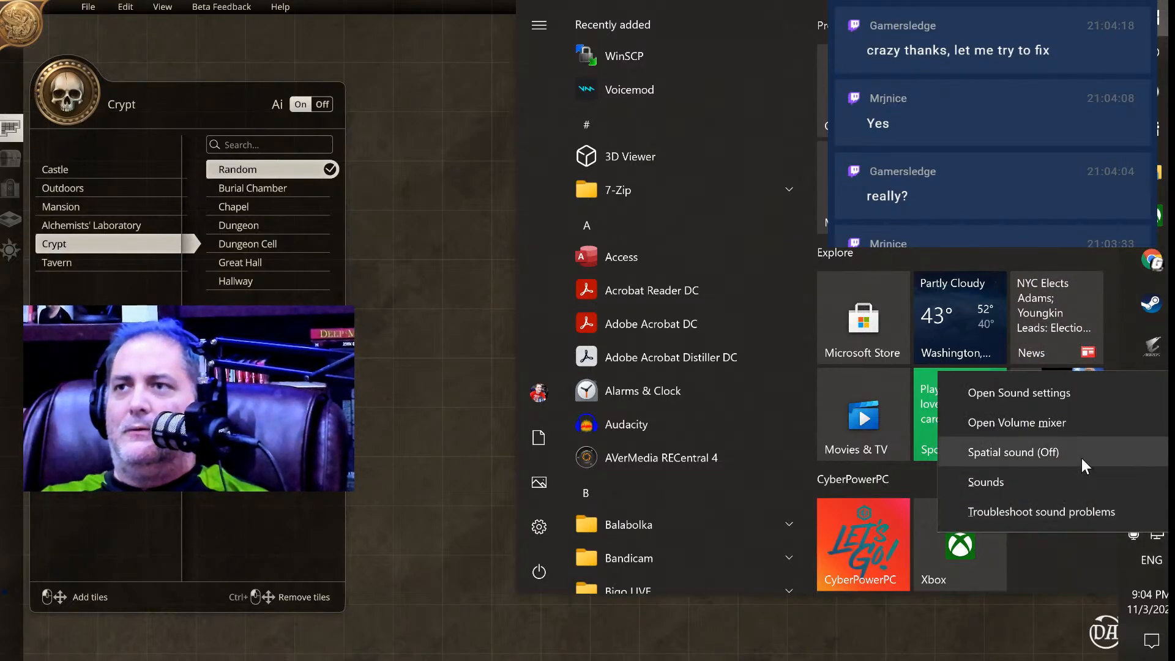
{"action": "left_click", "coordinate": [1057, 392]}
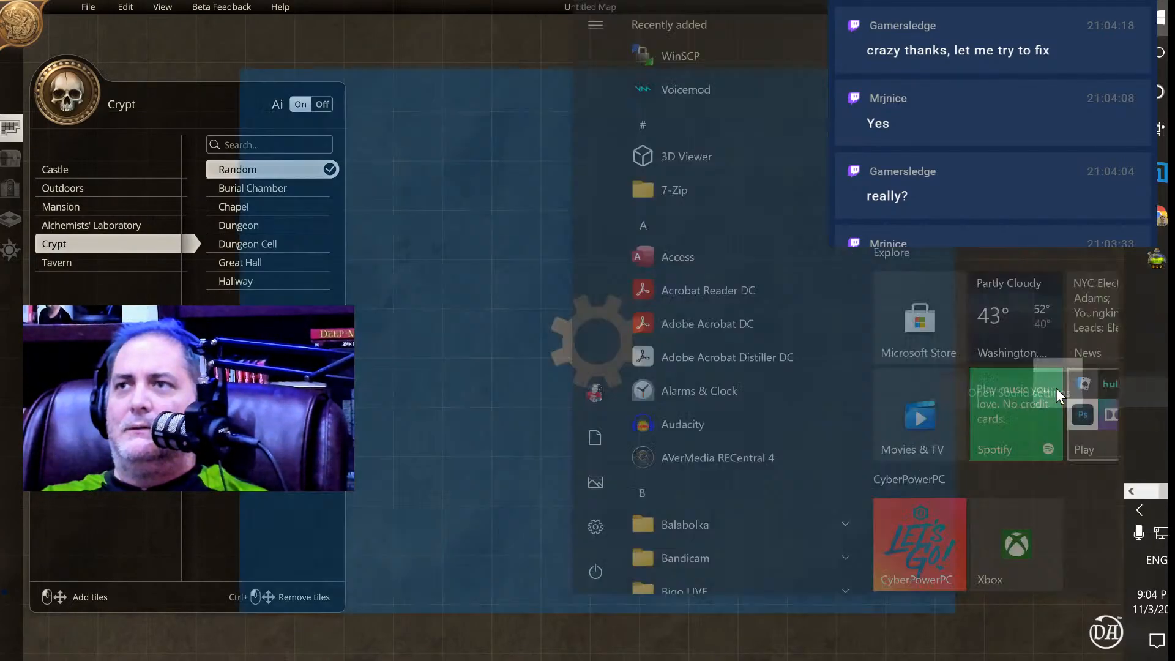
{"action": "scroll", "coordinate": [652, 312], "scroll_direction": "down", "scroll_amount": 3}
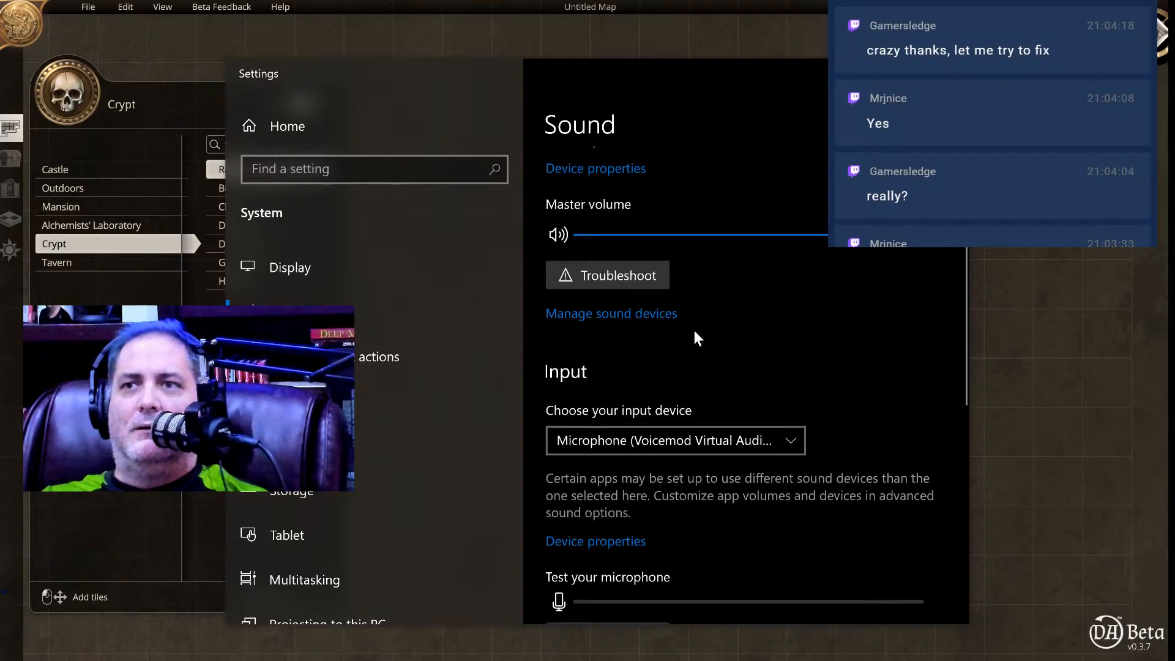
{"action": "left_click", "coordinate": [710, 439]}
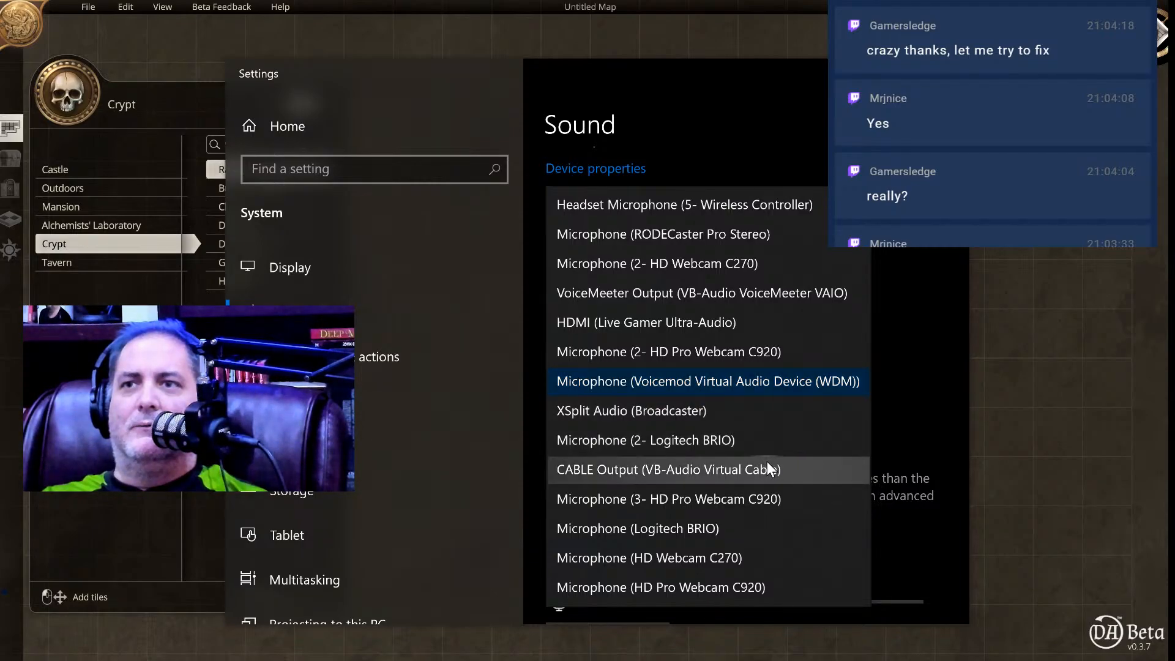
{"action": "left_click", "coordinate": [718, 236]}
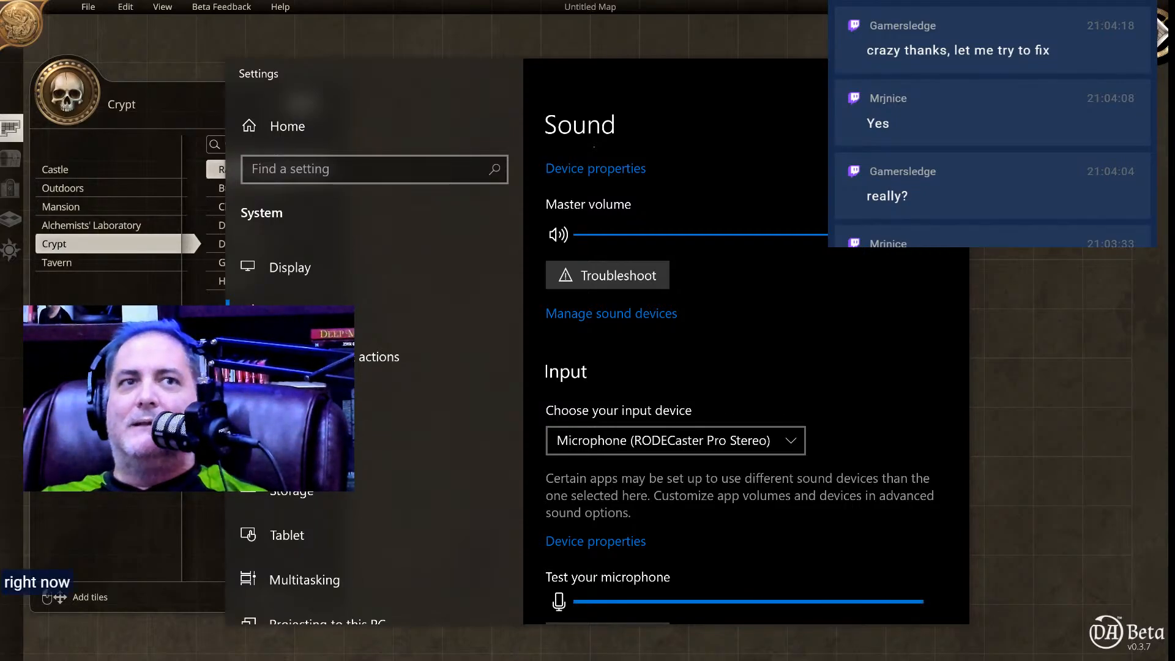
{"action": "key", "text": "alt+F4"}
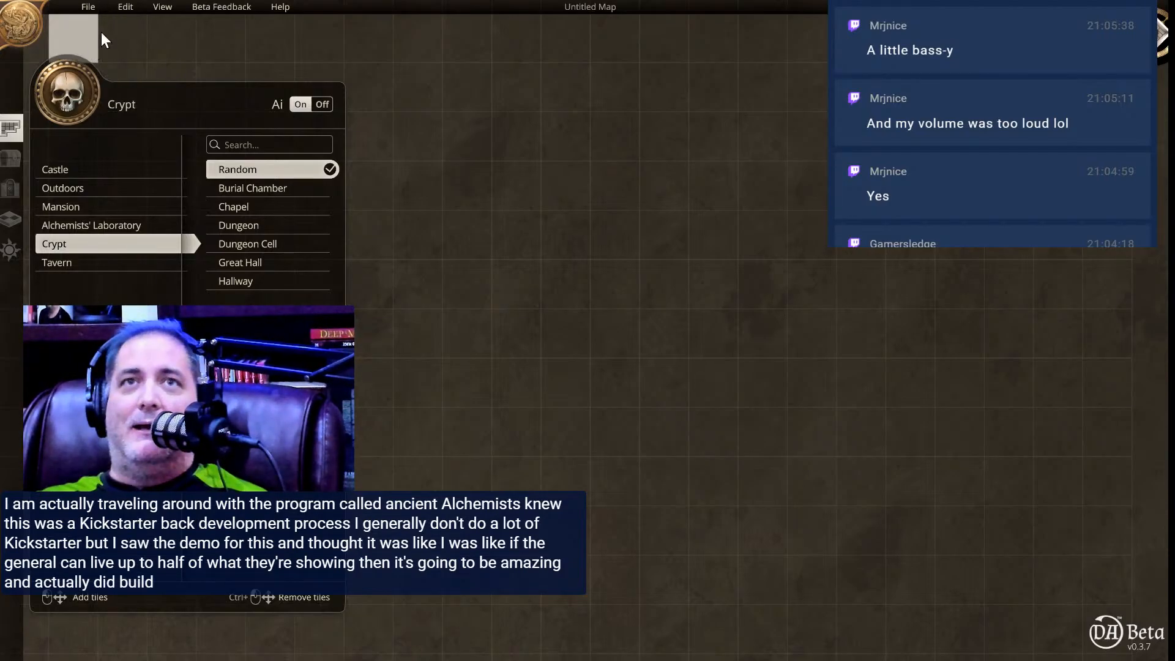
Open the saved map trollskull 1st floor.dam from the Documents folder.
{"action": "left_click", "coordinate": [89, 5]}
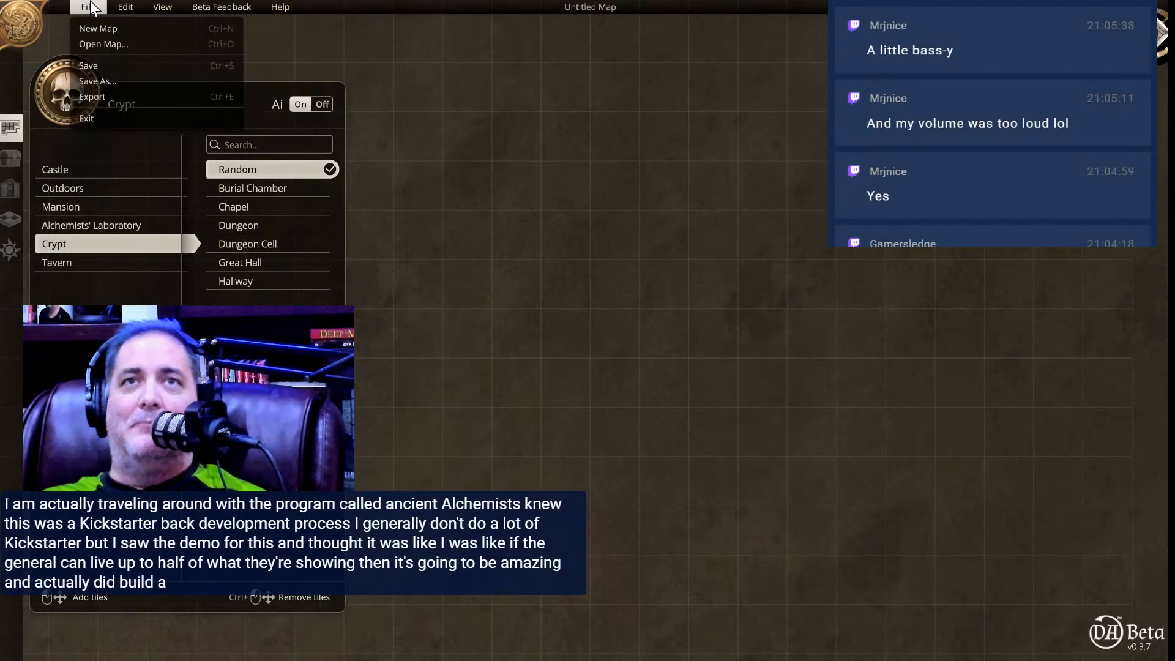
{"action": "left_click", "coordinate": [93, 43]}
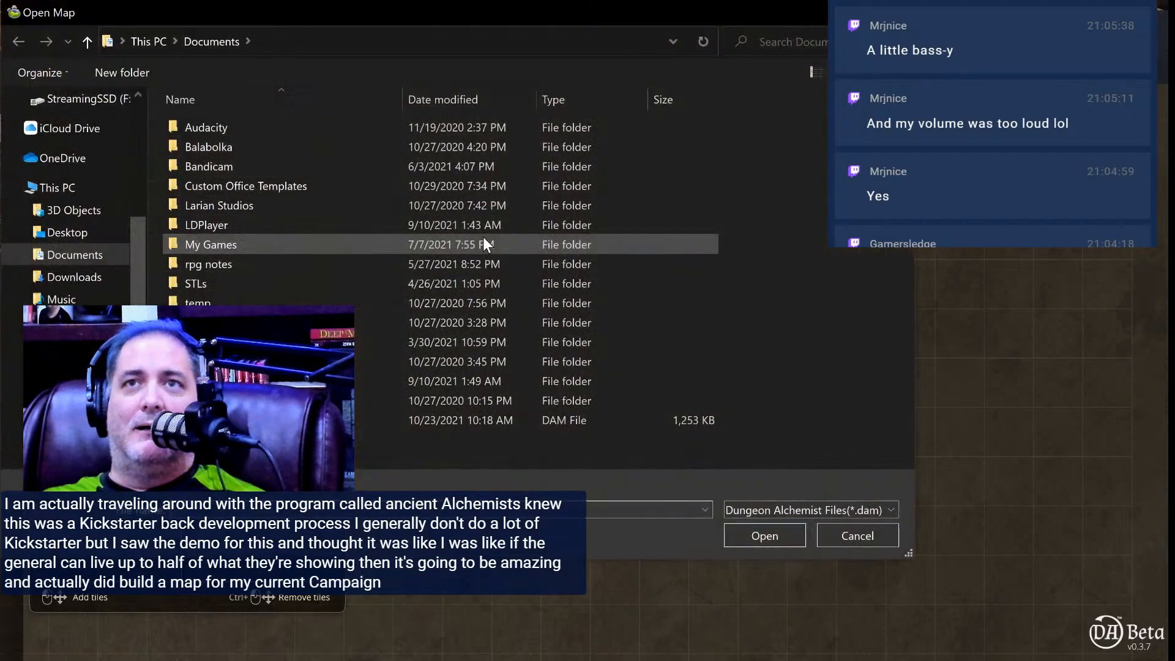
{"action": "double_click", "coordinate": [375, 420]}
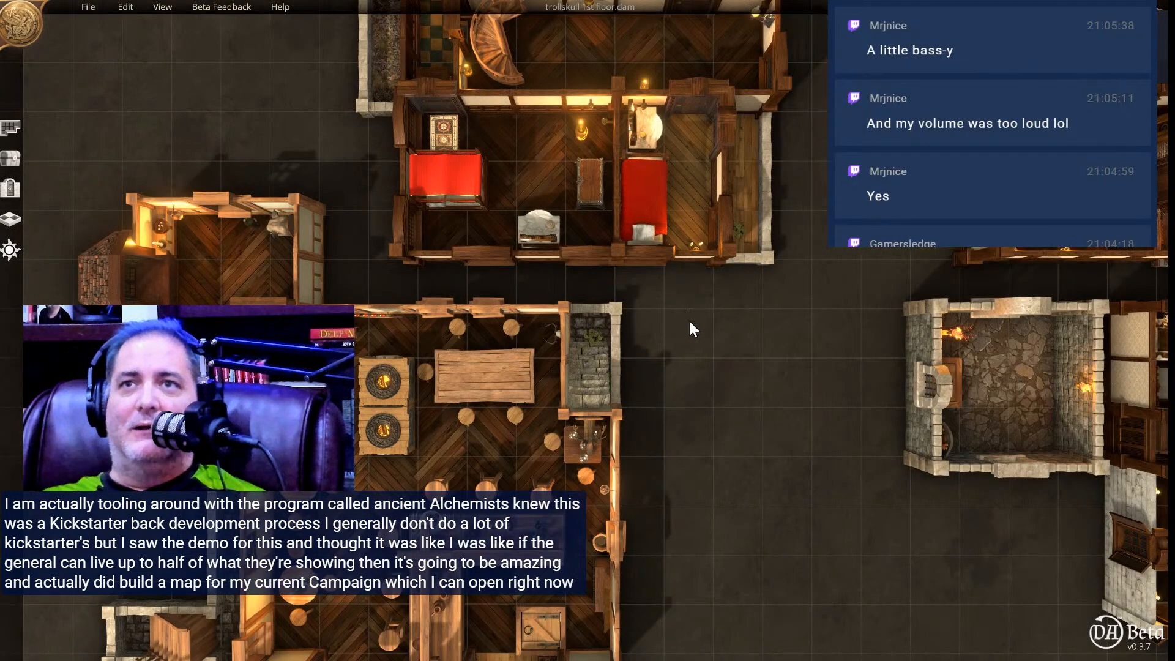
Examine the tavern map's kitchen and adjoining rooms from above and at tilted 3D angles.
{"action": "right_click_drag", "start_coordinate": [698, 436], "coordinate": [765, 144]}
{"action": "right_click_drag", "start_coordinate": [755, 410], "coordinate": [863, 336]}
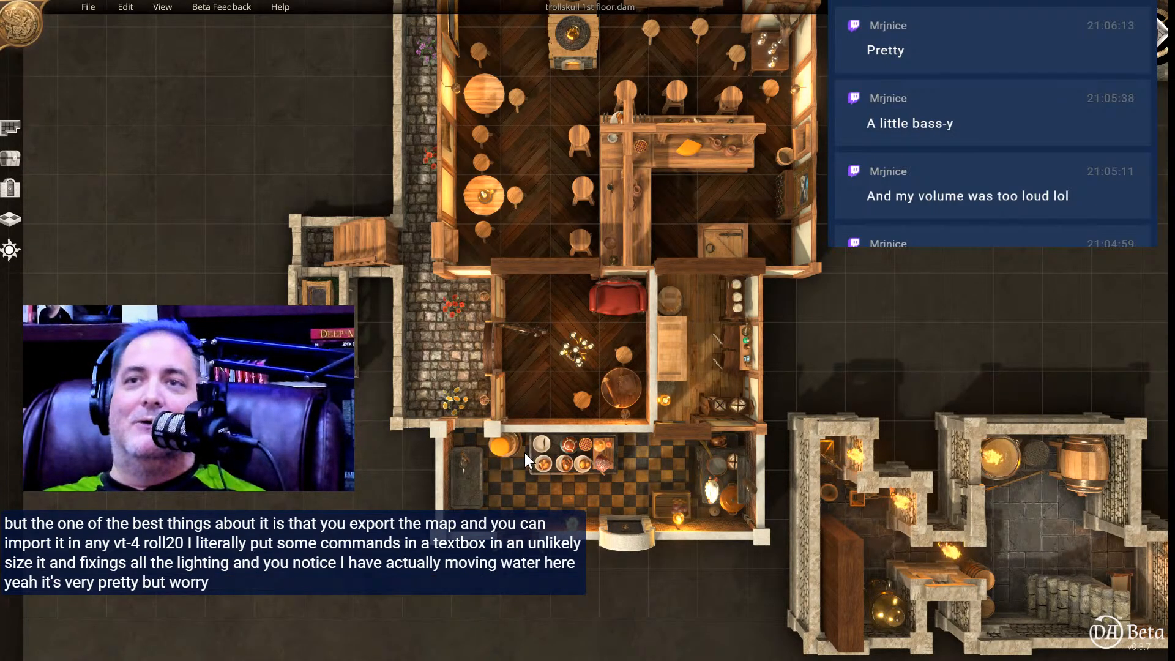
{"action": "scroll", "coordinate": [523, 453], "scroll_direction": "up", "scroll_amount": 3}
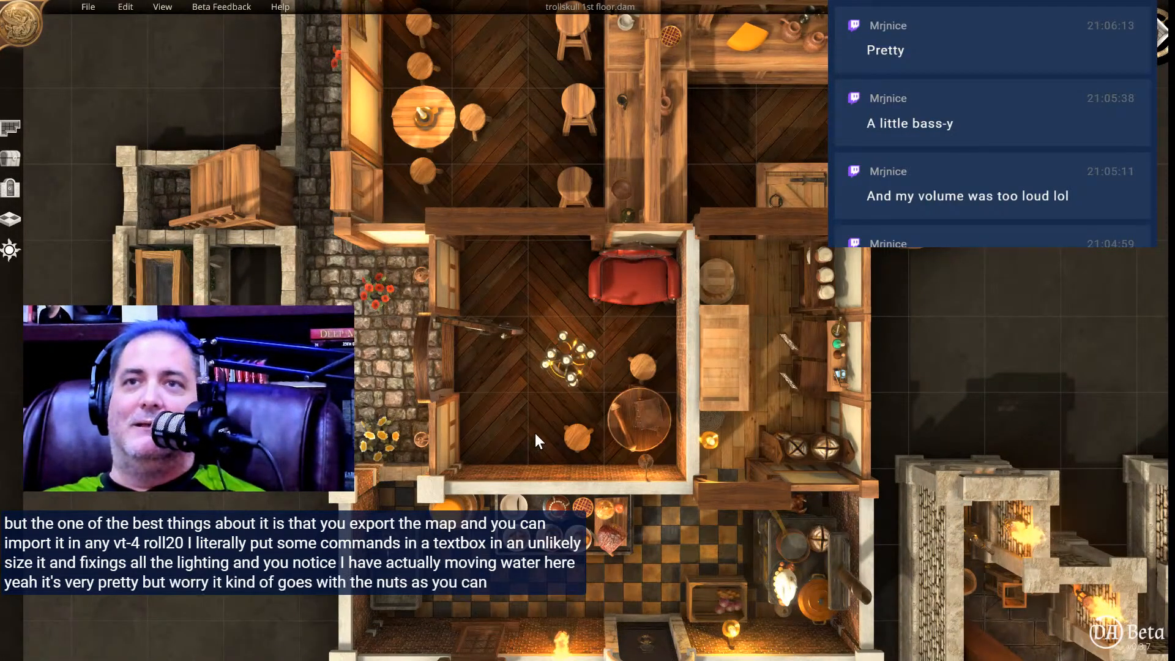
{"action": "middle_click_drag", "start_coordinate": [535, 432], "coordinate": [556, 271]}
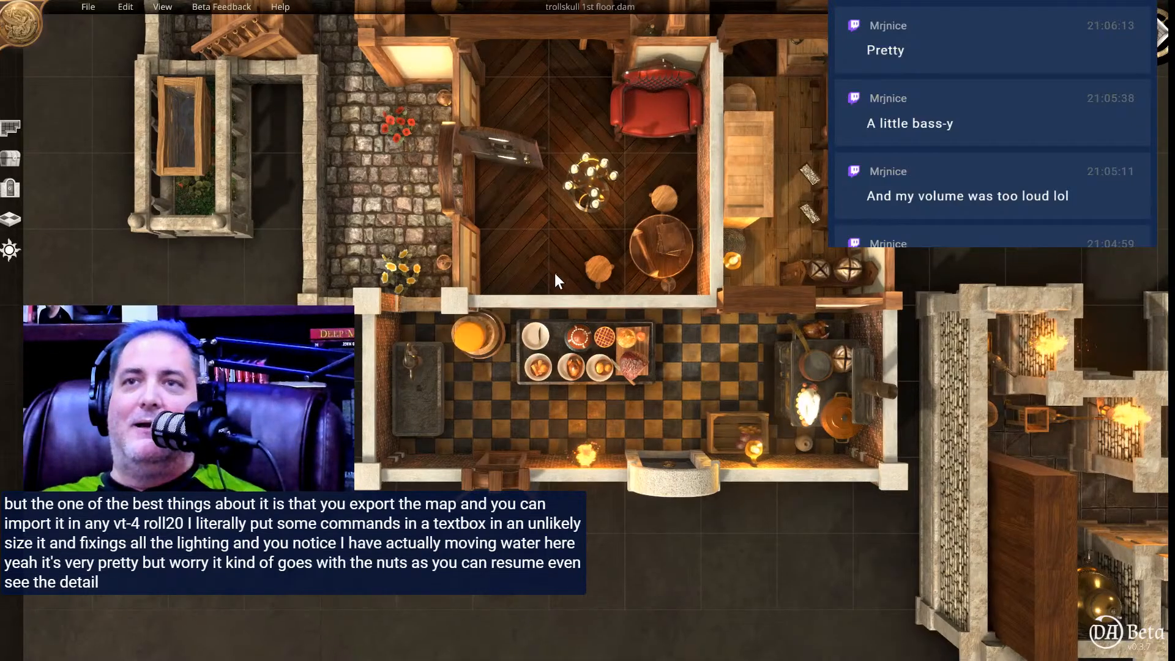
{"action": "middle_click_drag", "start_coordinate": [524, 387], "coordinate": [716, 201]}
{"action": "right_click_drag", "start_coordinate": [702, 206], "coordinate": [611, 346]}
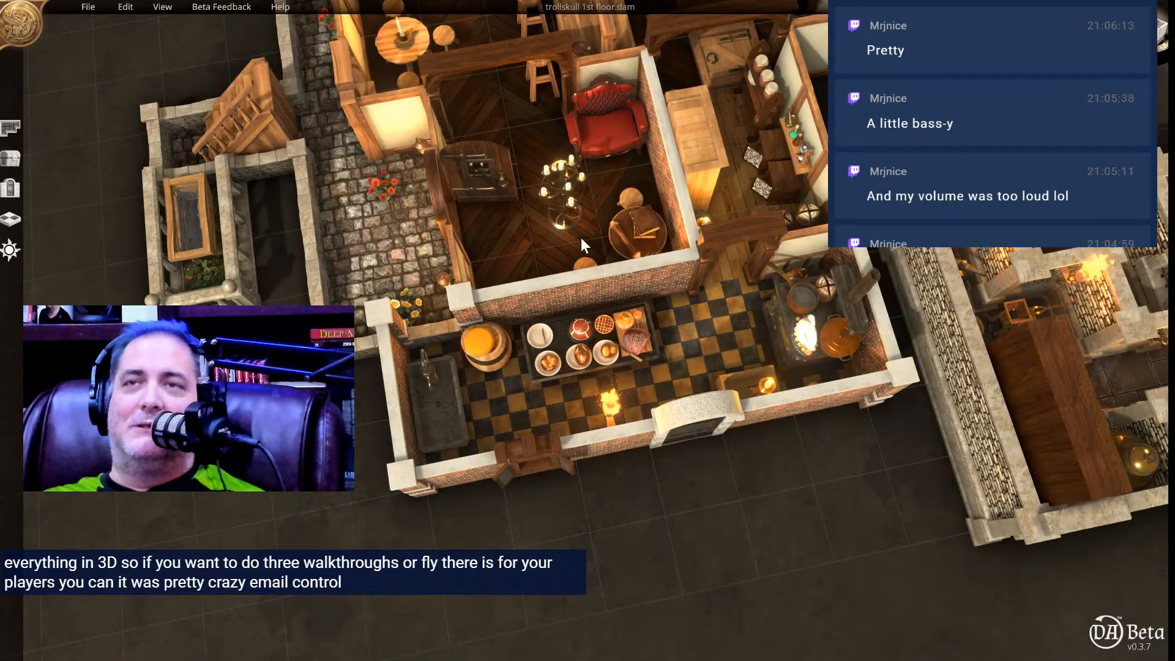
{"action": "right_click_drag", "start_coordinate": [582, 235], "coordinate": [567, 164]}
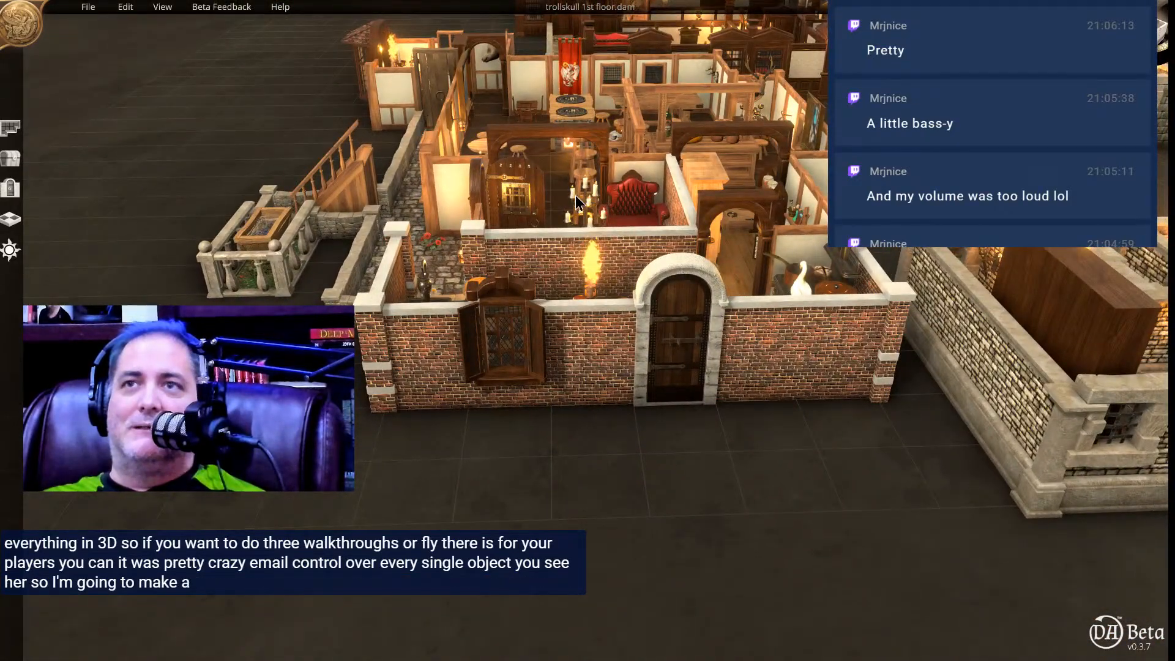
{"action": "scroll", "coordinate": [575, 195], "scroll_direction": "up", "scroll_amount": 5}
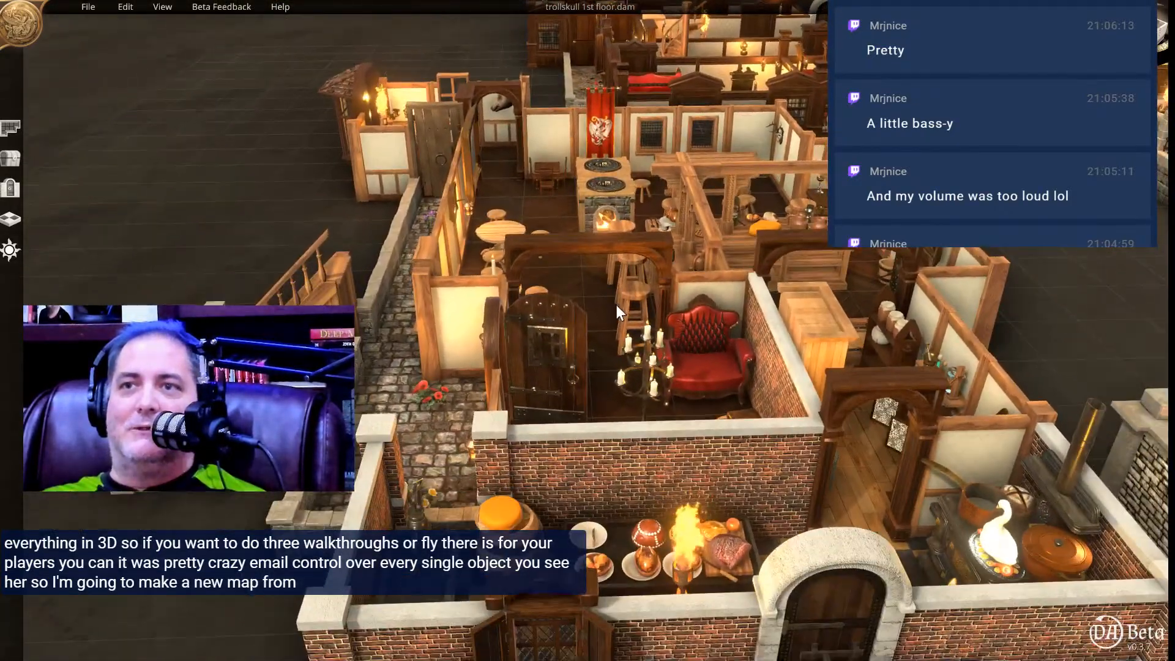
{"action": "right_click_drag", "start_coordinate": [615, 305], "coordinate": [625, 388]}
{"action": "scroll", "coordinate": [640, 348], "scroll_direction": "up", "scroll_amount": 3}
{"action": "middle_click_drag", "start_coordinate": [640, 348], "coordinate": [621, 268]}
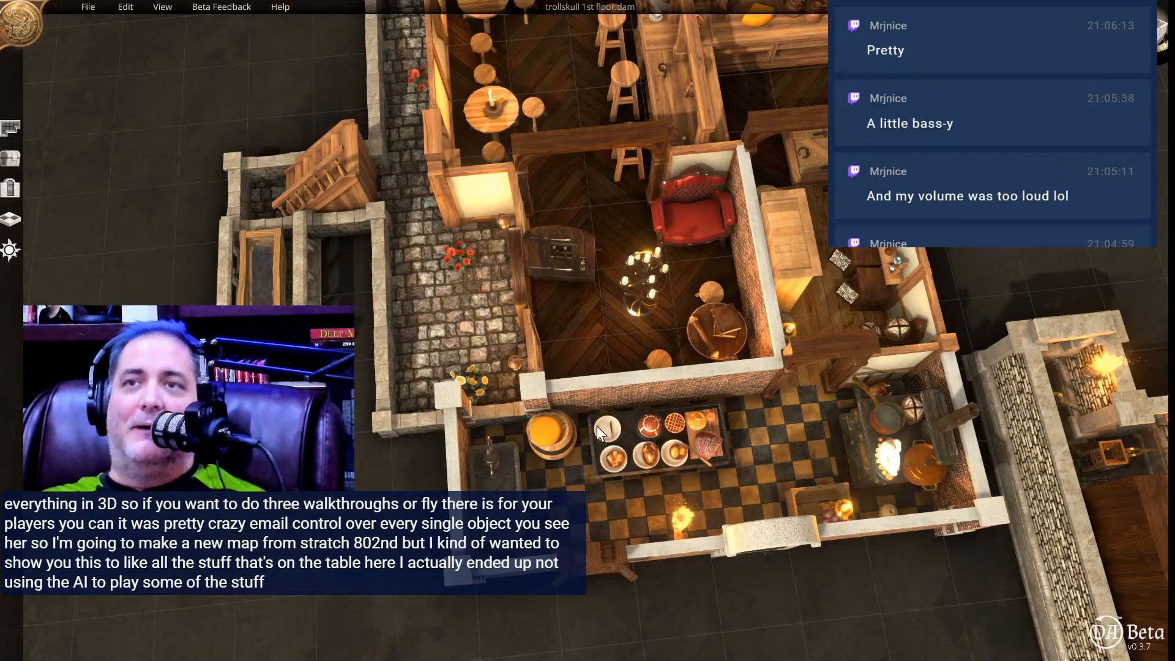
Pick up the plate on the kitchen table, reposition it on the tabletop and rotate it.
{"action": "left_click", "coordinate": [620, 440]}
{"action": "left_click_drag", "start_coordinate": [620, 439], "coordinate": [608, 425]}
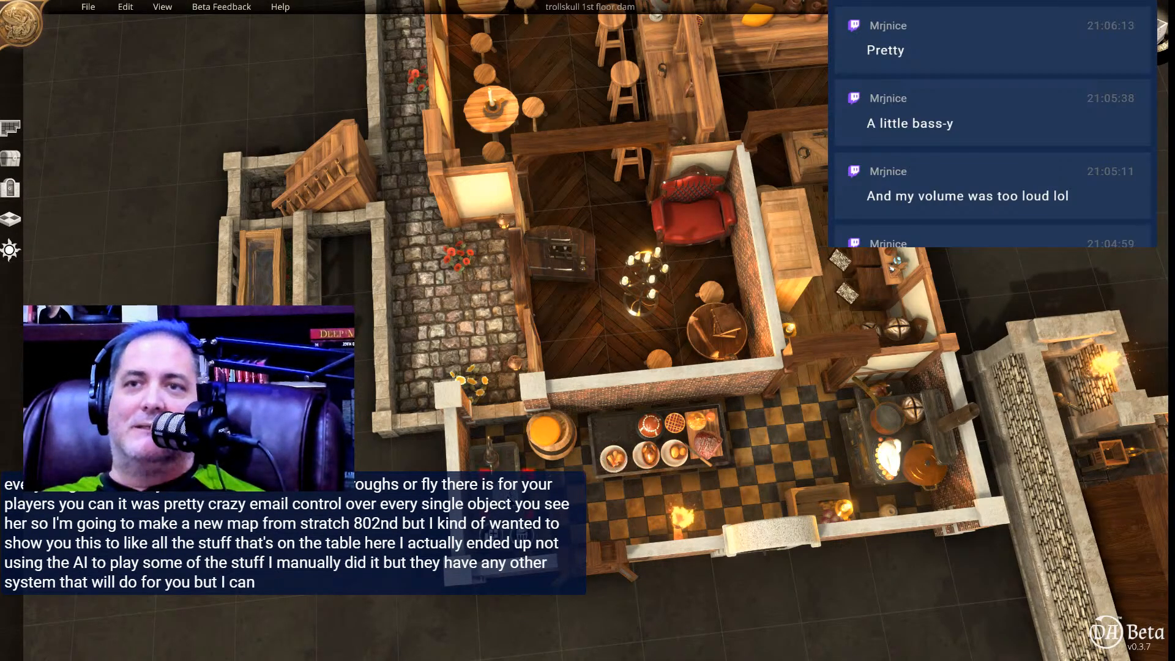
{"action": "left_click_drag", "start_coordinate": [611, 425], "coordinate": [614, 427]}
{"action": "scroll", "coordinate": [633, 429], "scroll_direction": "up", "scroll_amount": 5}
{"action": "scroll", "coordinate": [635, 429], "scroll_direction": "up", "scroll_amount": 2}
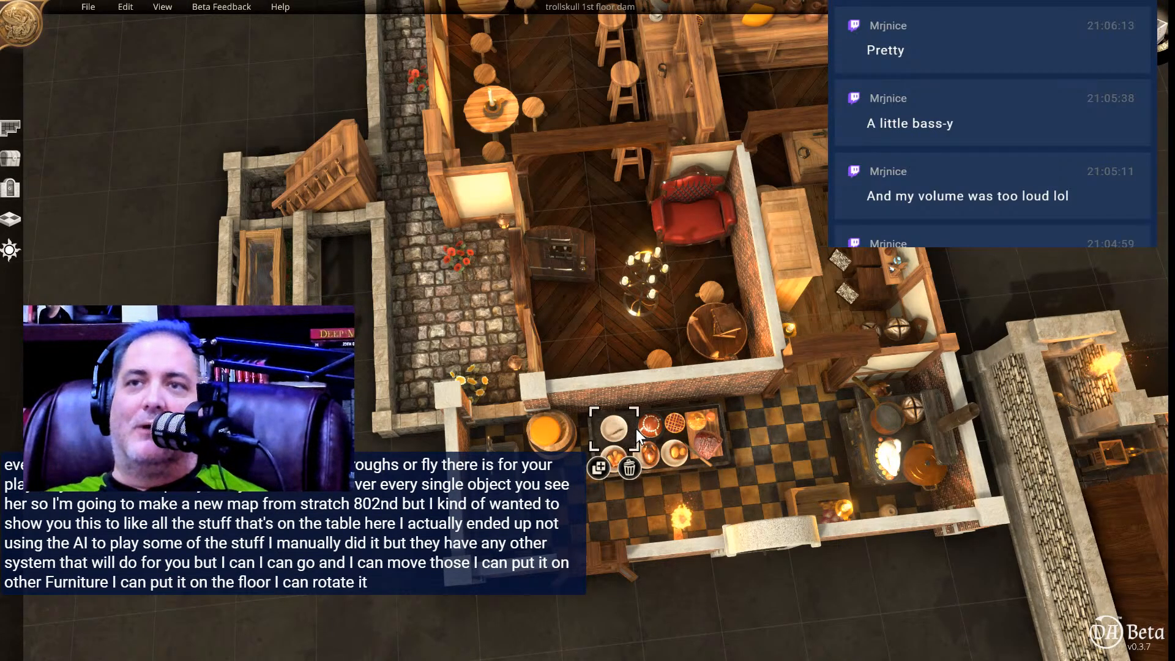
Inspect the cobbled side alley, the entrance nook and the tavern's main room from several angles.
{"action": "middle_click_drag", "start_coordinate": [788, 432], "coordinate": [821, 370]}
{"action": "right_click_drag", "start_coordinate": [425, 327], "coordinate": [567, 399]}
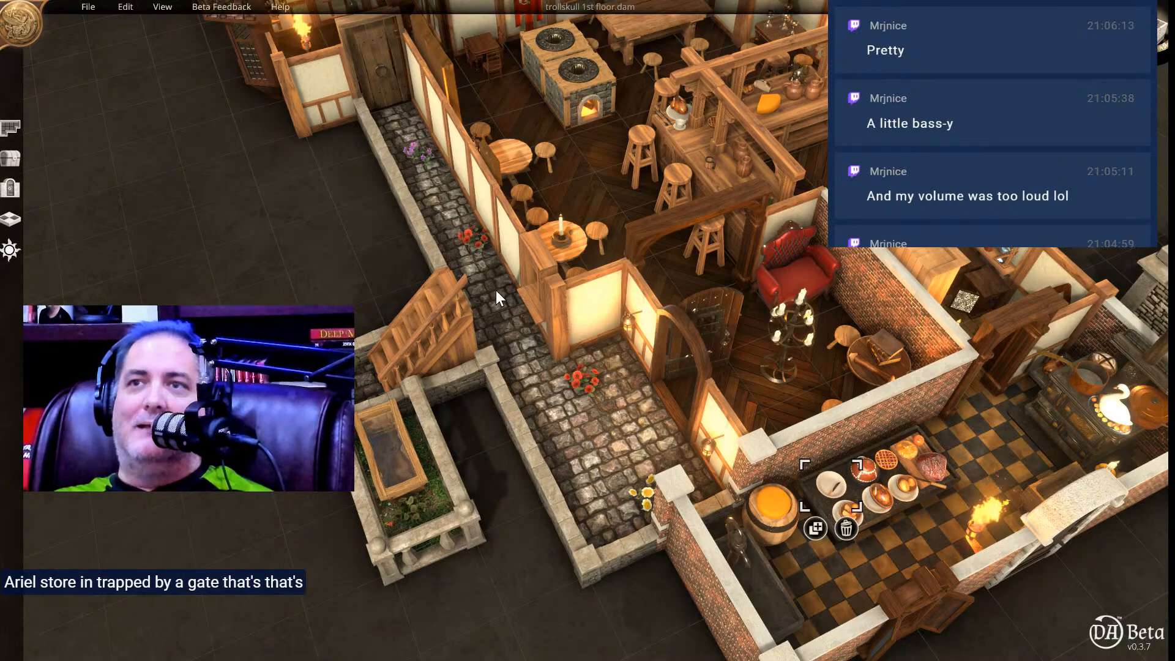
{"action": "right_click_drag", "start_coordinate": [497, 292], "coordinate": [622, 468]}
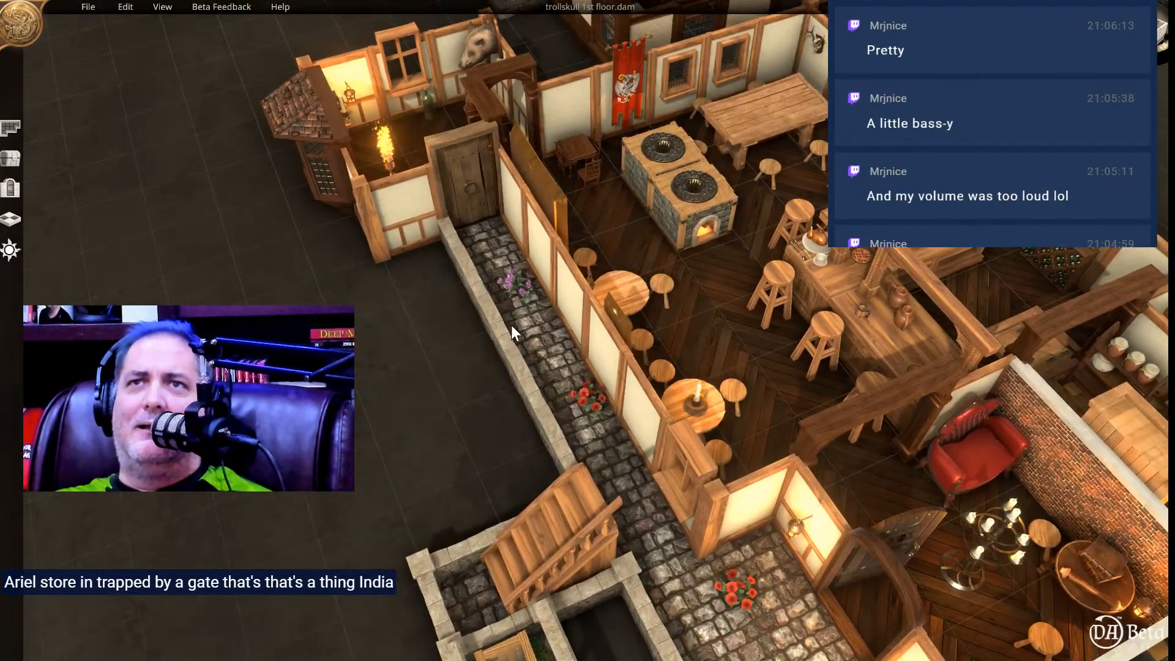
{"action": "right_click_drag", "start_coordinate": [506, 310], "coordinate": [476, 382]}
{"action": "middle_click_drag", "start_coordinate": [477, 382], "coordinate": [446, 417]}
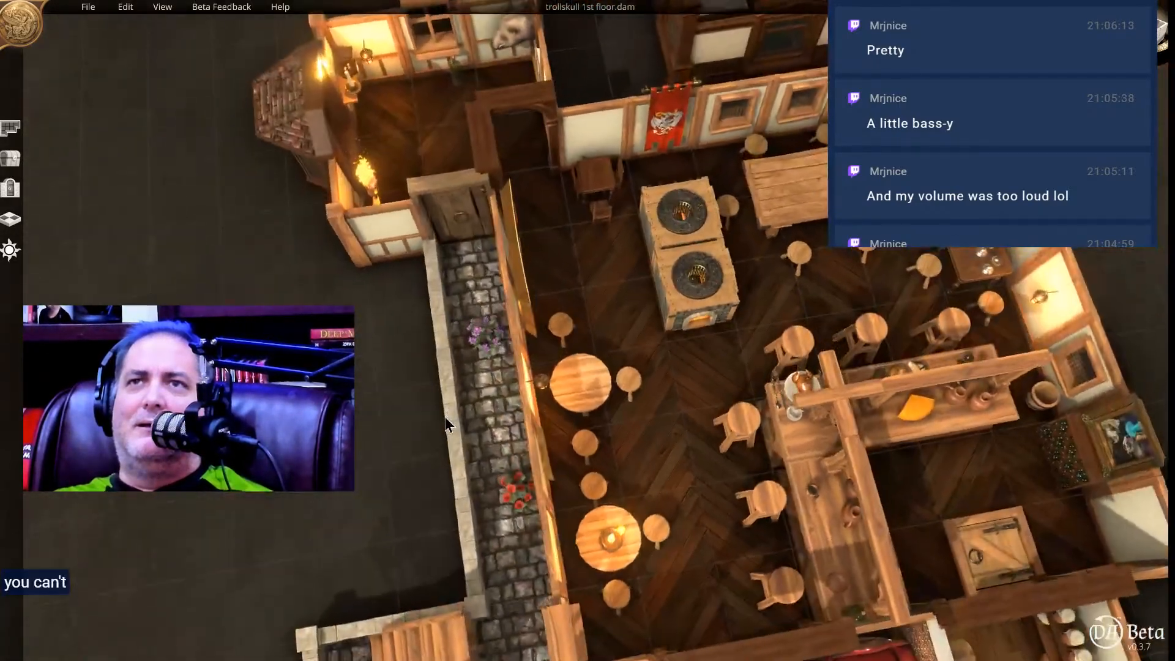
{"action": "mouse_move", "coordinate": [472, 291]}
{"action": "middle_mouse_down"}
{"action": "mouse_move", "coordinate": [456, 328]}
{"action": "mouse_move", "coordinate": [383, 263]}
{"action": "mouse_move", "coordinate": [380, 233]}
{"action": "mouse_move", "coordinate": [505, 262]}
{"action": "mouse_move", "coordinate": [458, 297]}
{"action": "middle_mouse_up"}
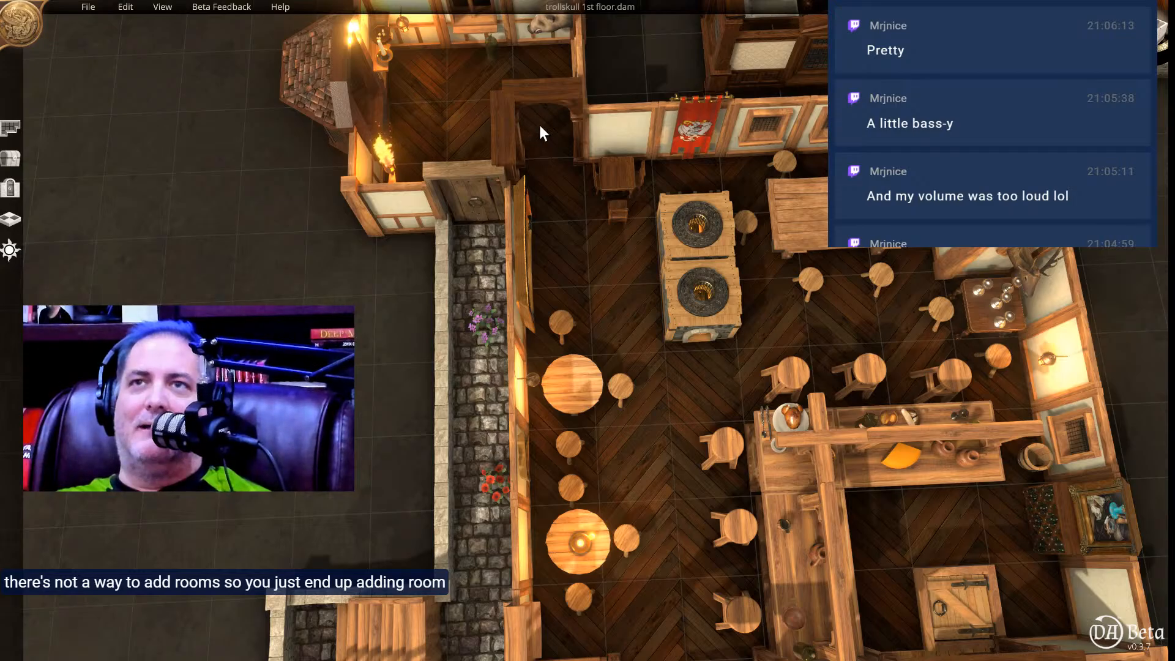
{"action": "middle_click_drag", "start_coordinate": [556, 155], "coordinate": [566, 85]}
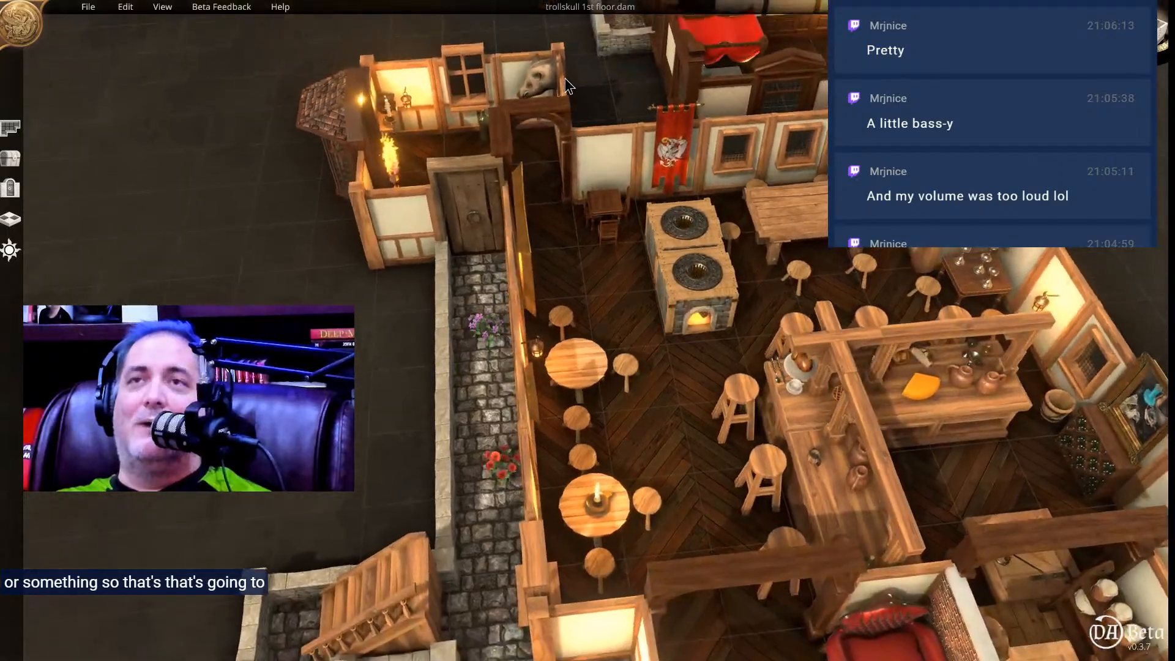
{"action": "middle_click_drag", "start_coordinate": [723, 351], "coordinate": [503, 231]}
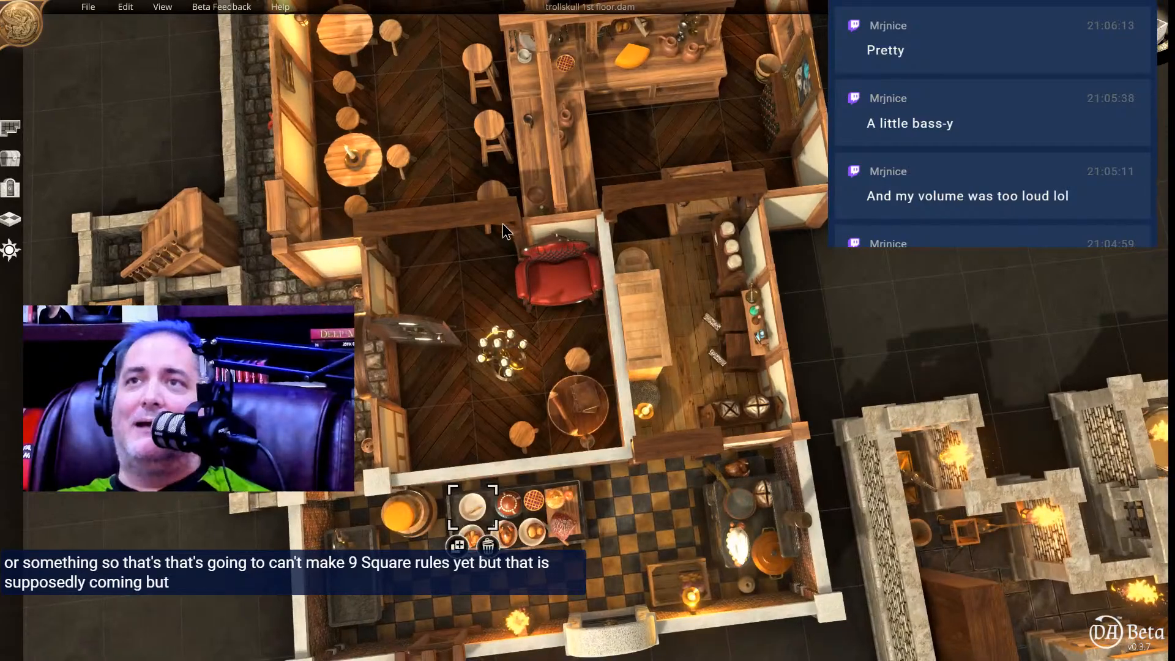
{"action": "middle_click_drag", "start_coordinate": [688, 183], "coordinate": [677, 294]}
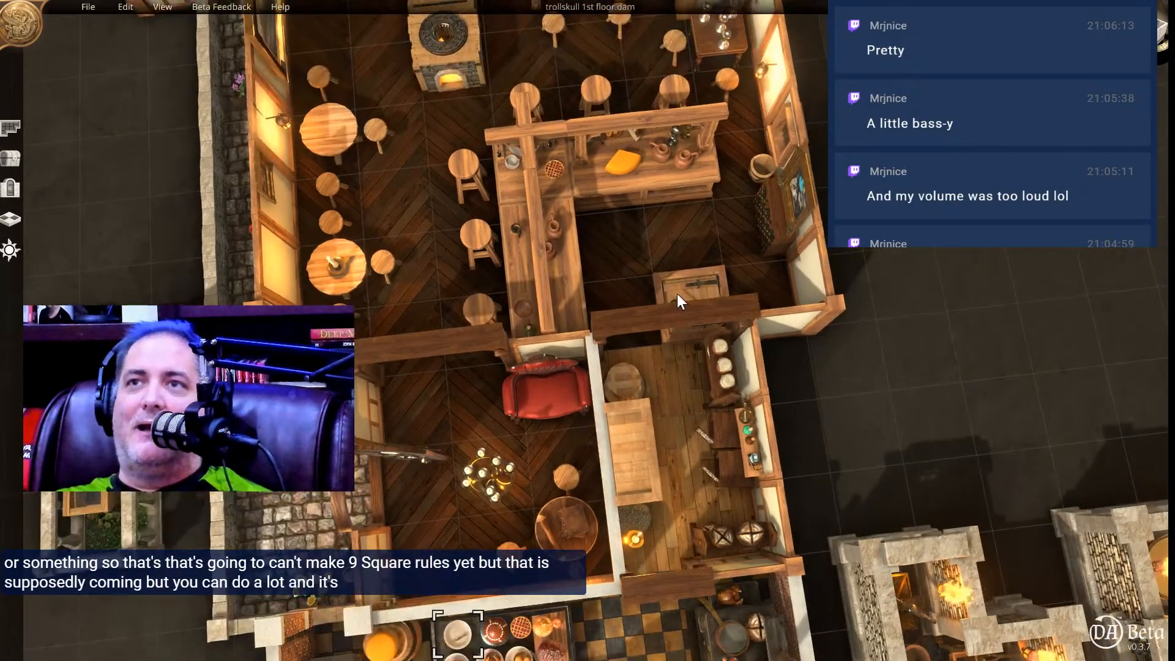
Select the trapdoor behind the bar, inspect the bar's place settings up close and review the whole floor layout.
{"action": "left_click", "coordinate": [683, 287]}
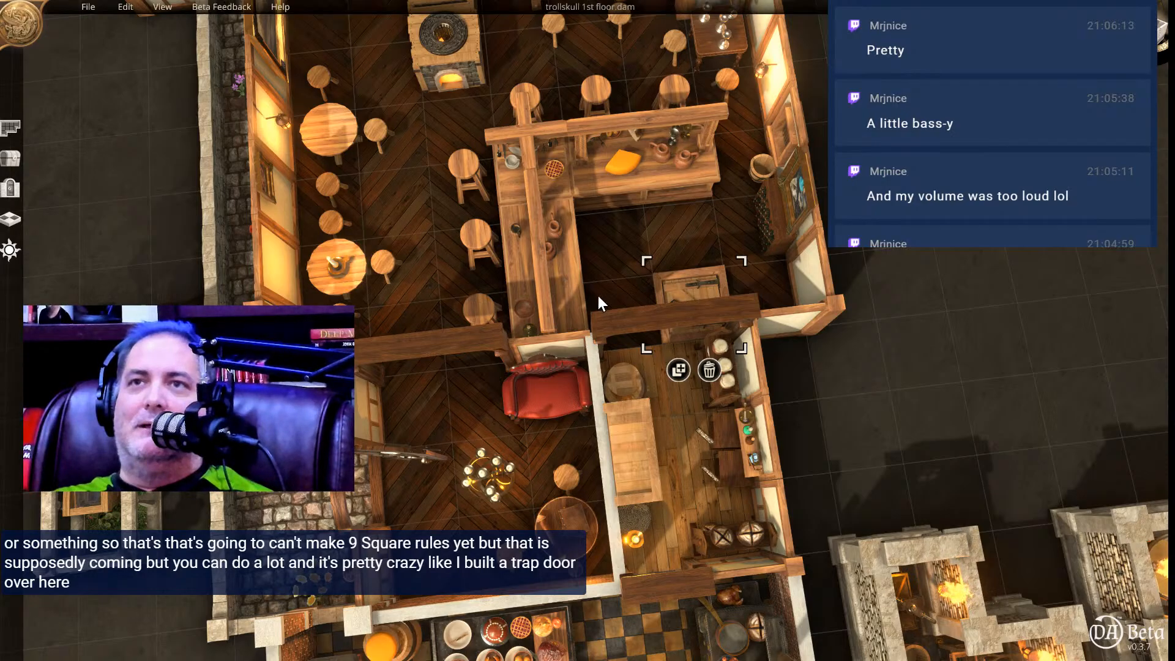
{"action": "middle_click_drag", "start_coordinate": [555, 283], "coordinate": [900, 171]}
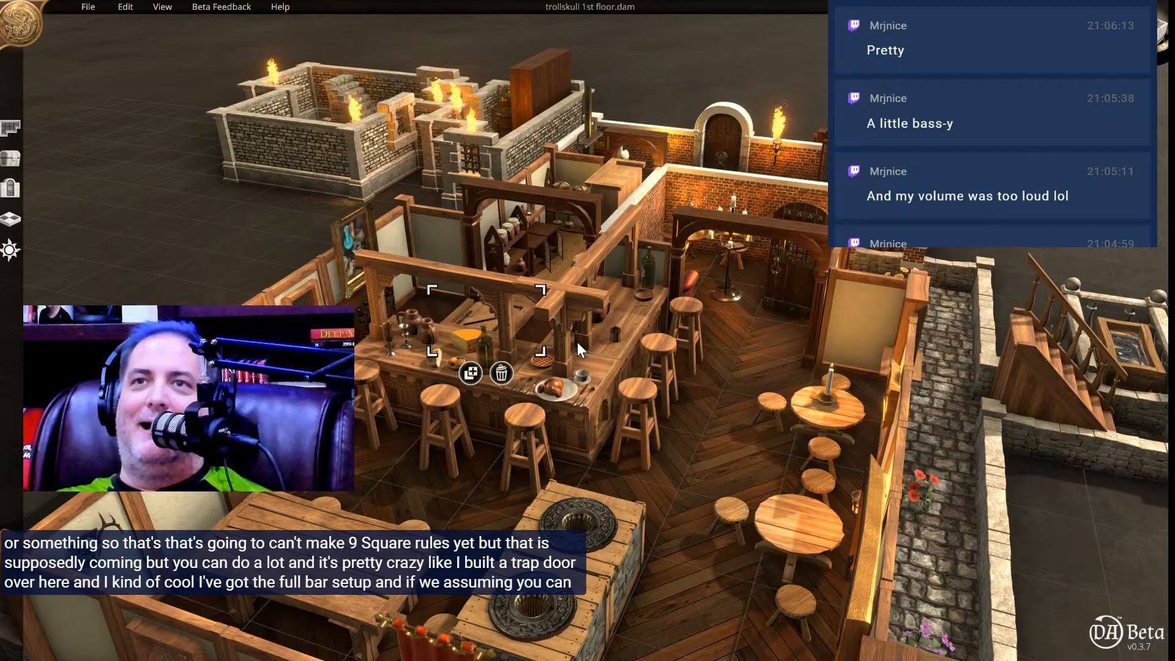
{"action": "left_click", "coordinate": [758, 483]}
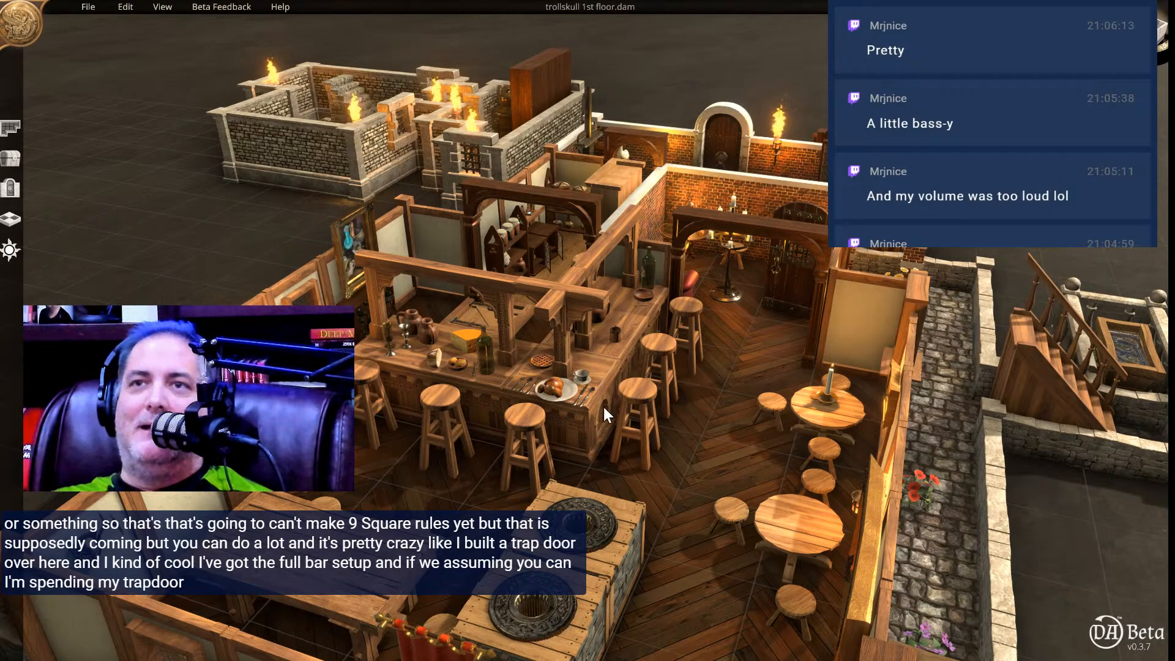
{"action": "scroll", "coordinate": [605, 409], "scroll_direction": "up", "scroll_amount": 3}
{"action": "scroll", "coordinate": [598, 401], "scroll_direction": "up", "scroll_amount": 2}
{"action": "scroll", "coordinate": [615, 395], "scroll_direction": "up", "scroll_amount": 3}
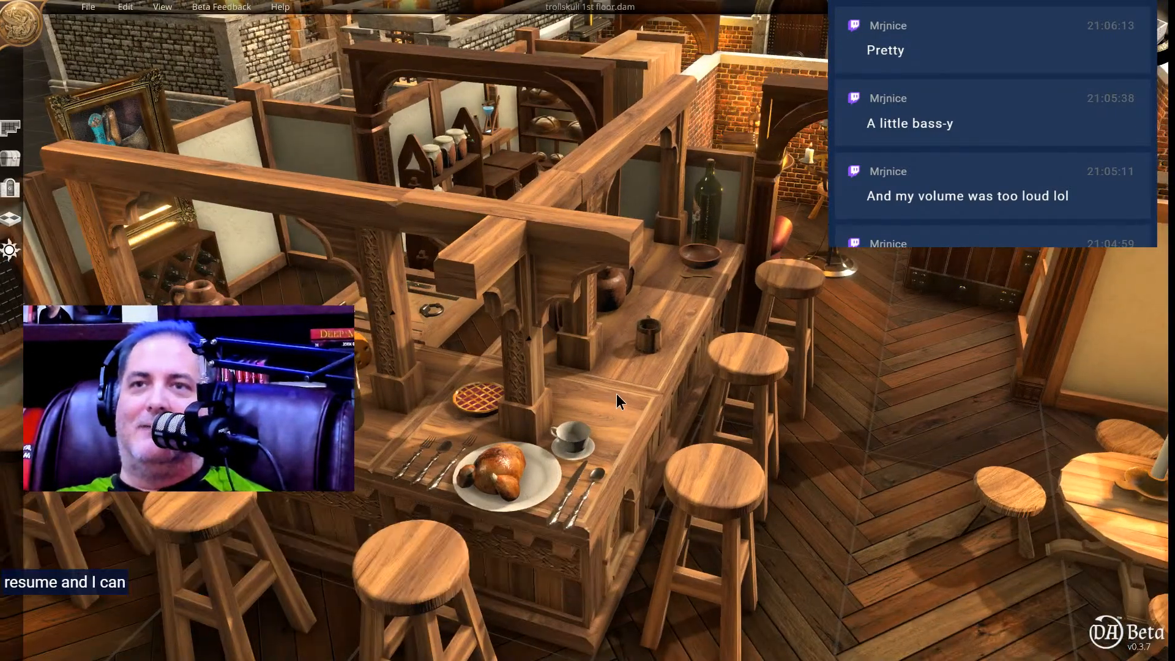
{"action": "right_click_drag", "start_coordinate": [668, 369], "coordinate": [712, 366]}
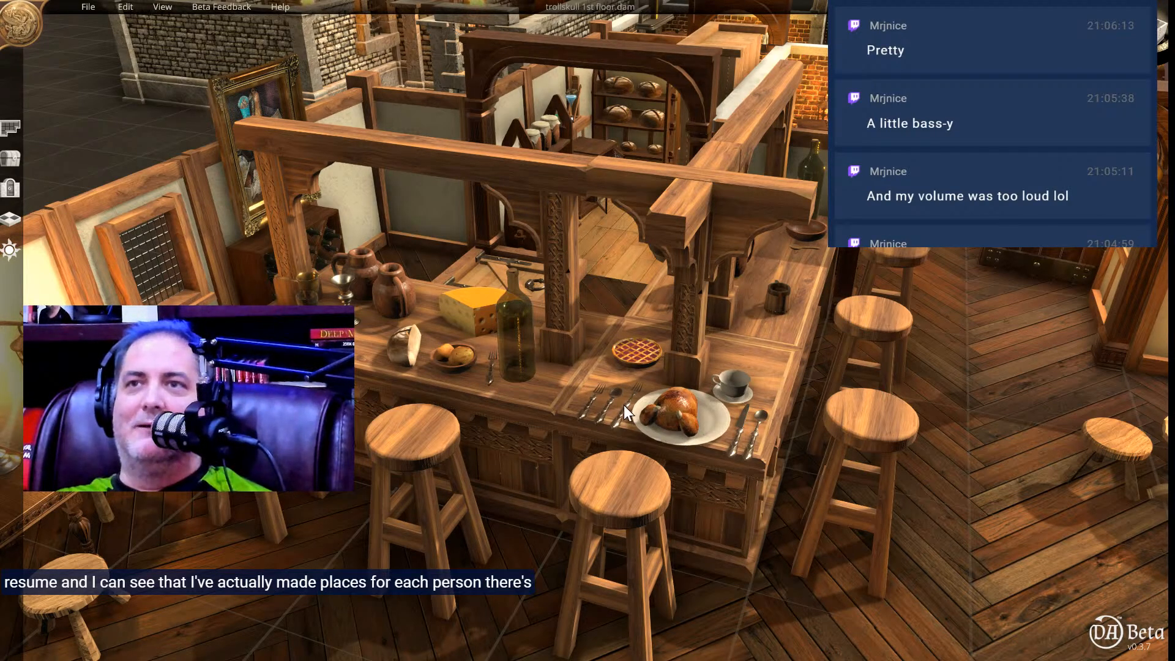
{"action": "middle_click_drag", "start_coordinate": [774, 420], "coordinate": [479, 466]}
{"action": "scroll", "coordinate": [478, 439], "scroll_direction": "down", "scroll_amount": 7}
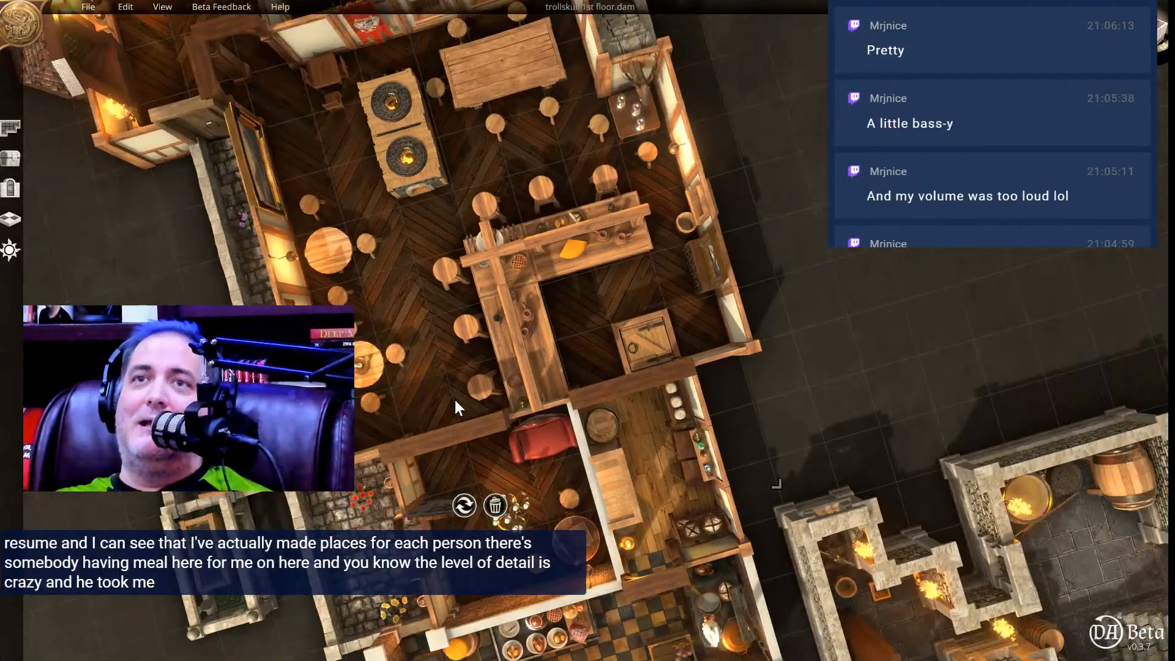
{"action": "scroll", "coordinate": [455, 400], "scroll_direction": "down", "scroll_amount": 2}
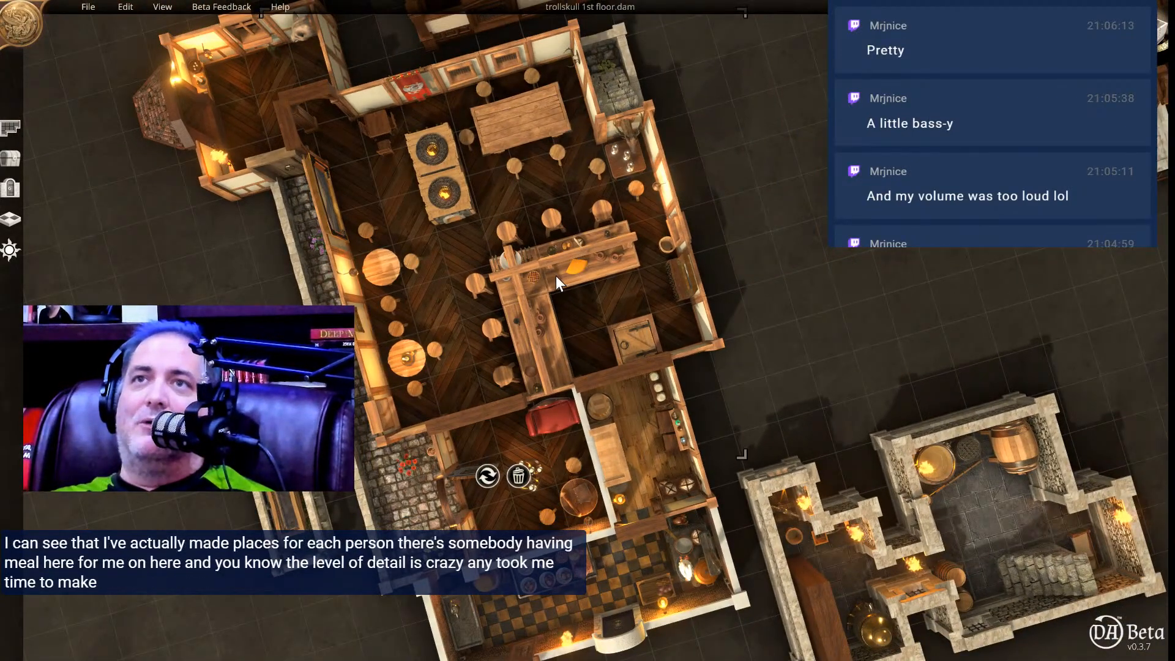
{"action": "middle_click_drag", "start_coordinate": [502, 302], "coordinate": [471, 205]}
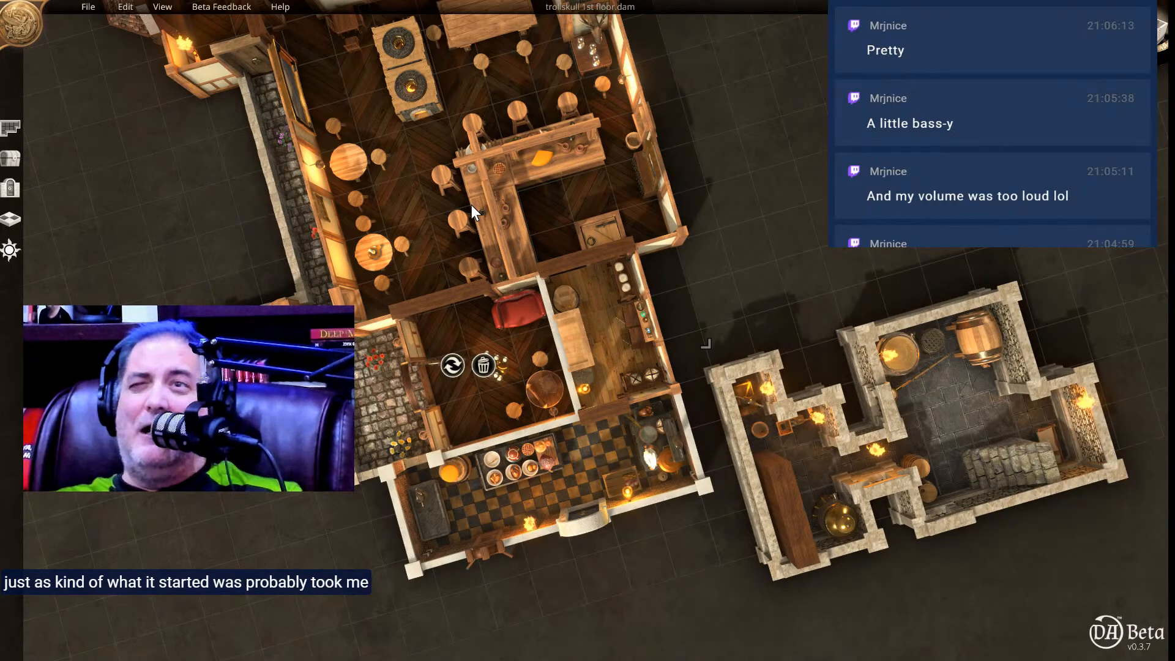
{"action": "middle_click_drag", "start_coordinate": [432, 159], "coordinate": [470, 150]}
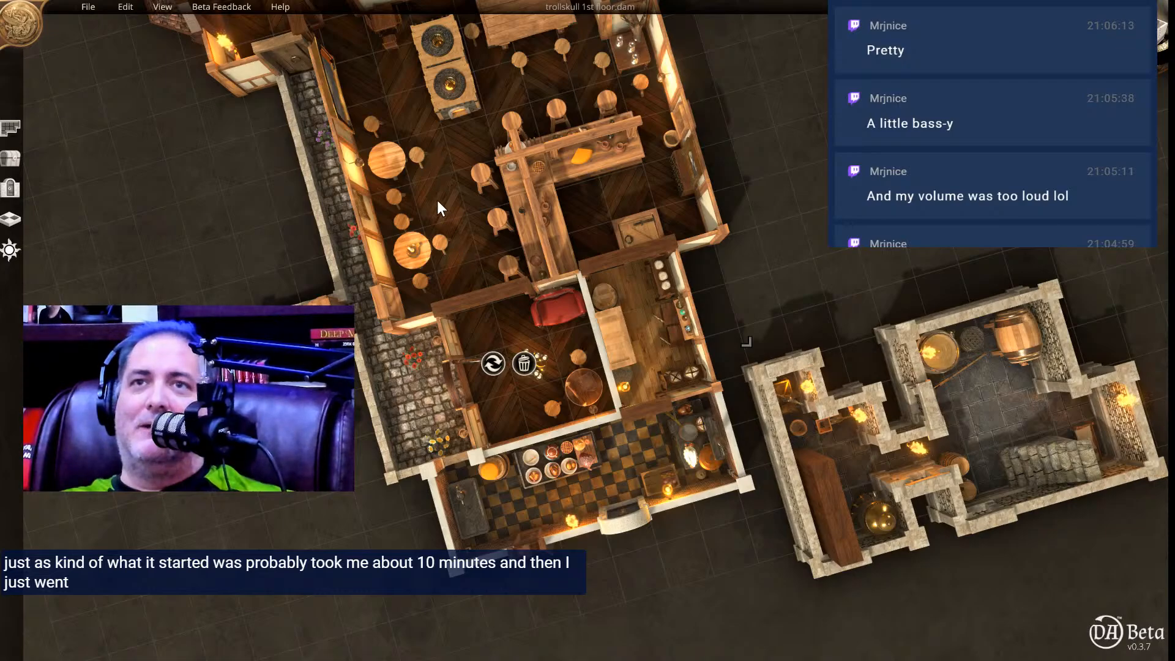
Create a new digital map with a 100 x 100 expandable grid.
{"action": "left_click", "coordinate": [80, 6]}
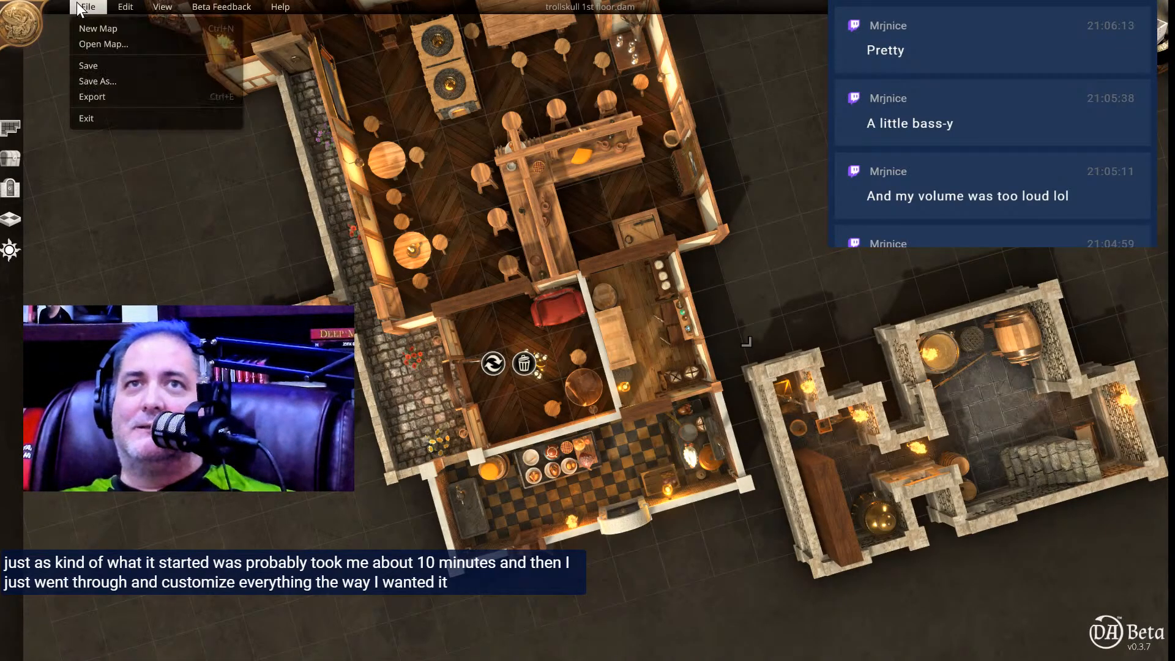
{"action": "left_click", "coordinate": [89, 27]}
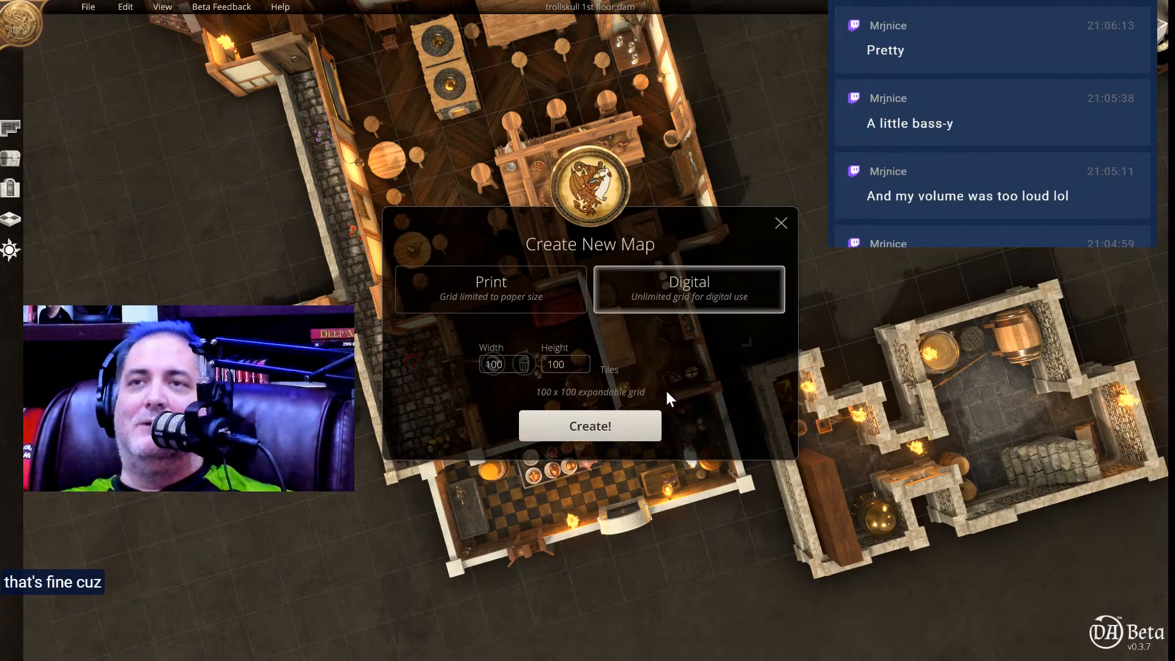
{"action": "left_click", "coordinate": [548, 419]}
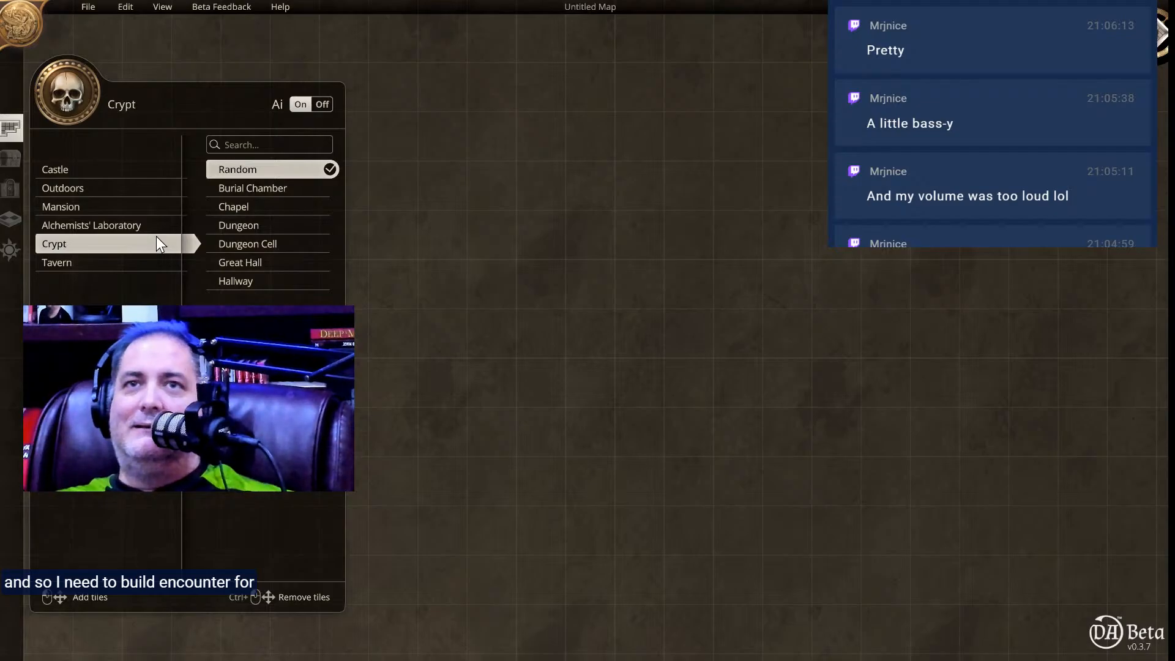
Generate an Outdoors Meadow area about 14 by 11 tiles on the empty grid.
{"action": "left_click", "coordinate": [140, 190]}
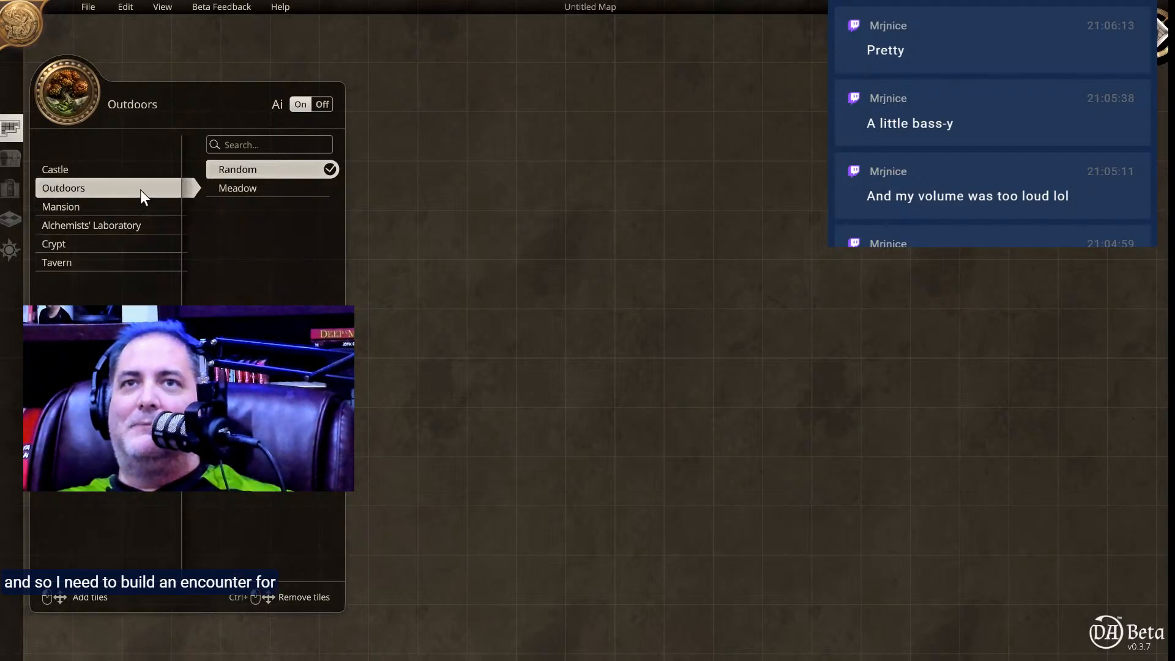
{"action": "left_click", "coordinate": [243, 187]}
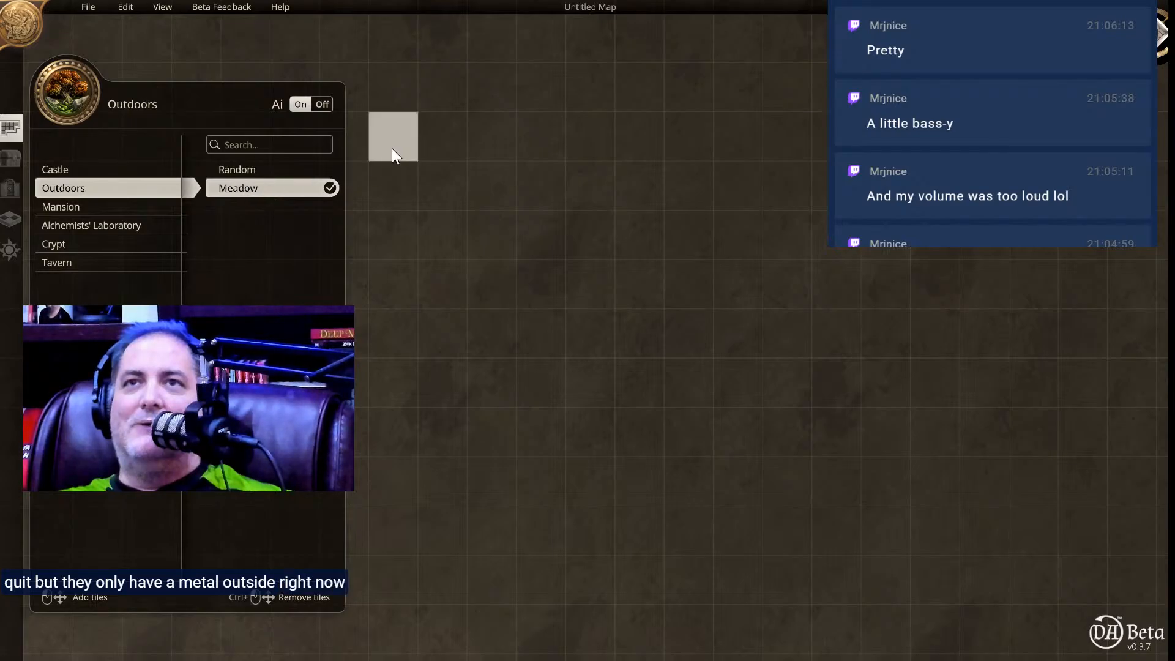
{"action": "left_click_drag", "start_coordinate": [383, 137], "coordinate": [1043, 608]}
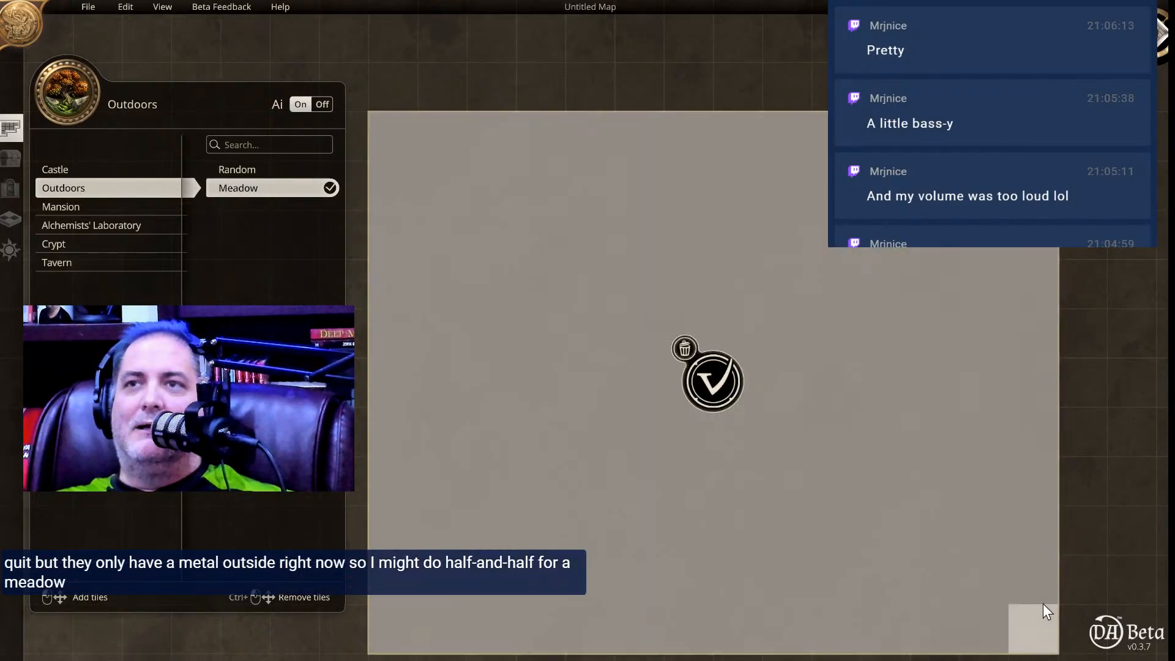
{"action": "left_click", "coordinate": [701, 389]}
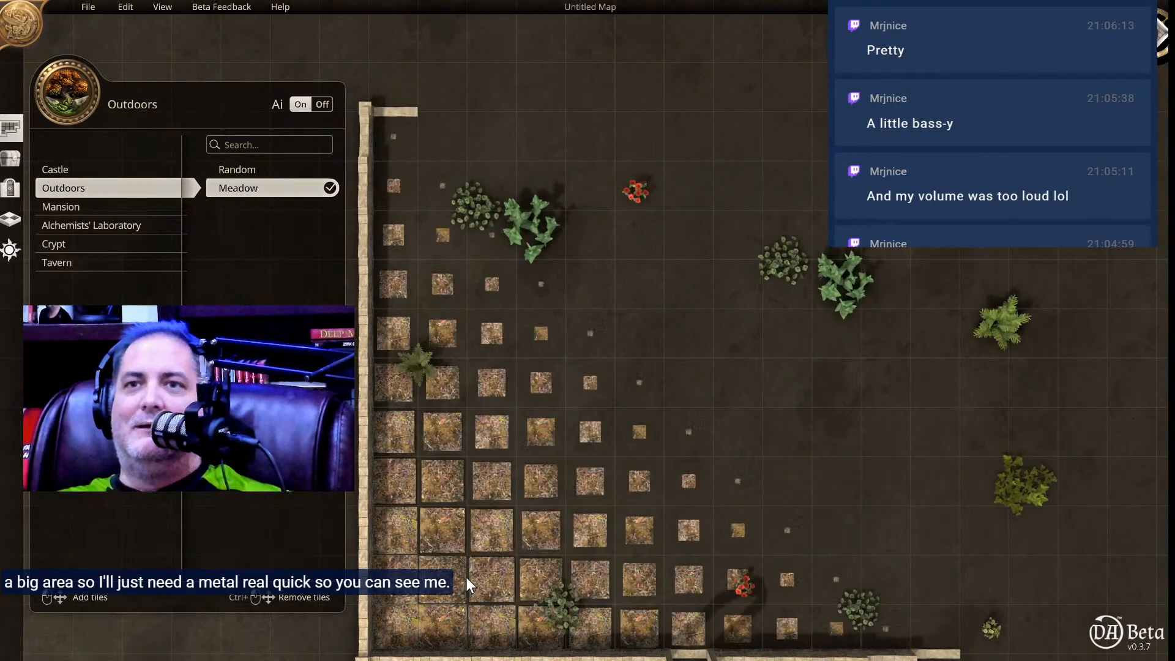
Generate a Crypt Chapel room about 5 tiles wide against the meadow's back wall, starting at its left corner.
{"action": "right_click_drag", "start_coordinate": [670, 479], "coordinate": [667, 456]}
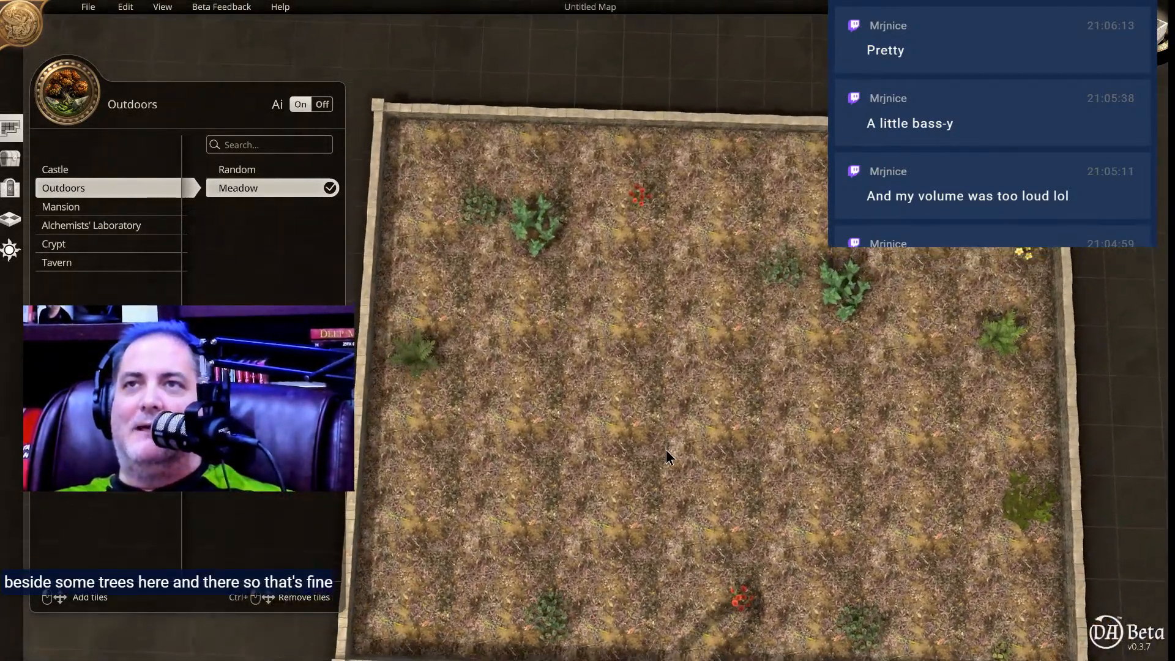
{"action": "middle_click_drag", "start_coordinate": [698, 393], "coordinate": [721, 561]}
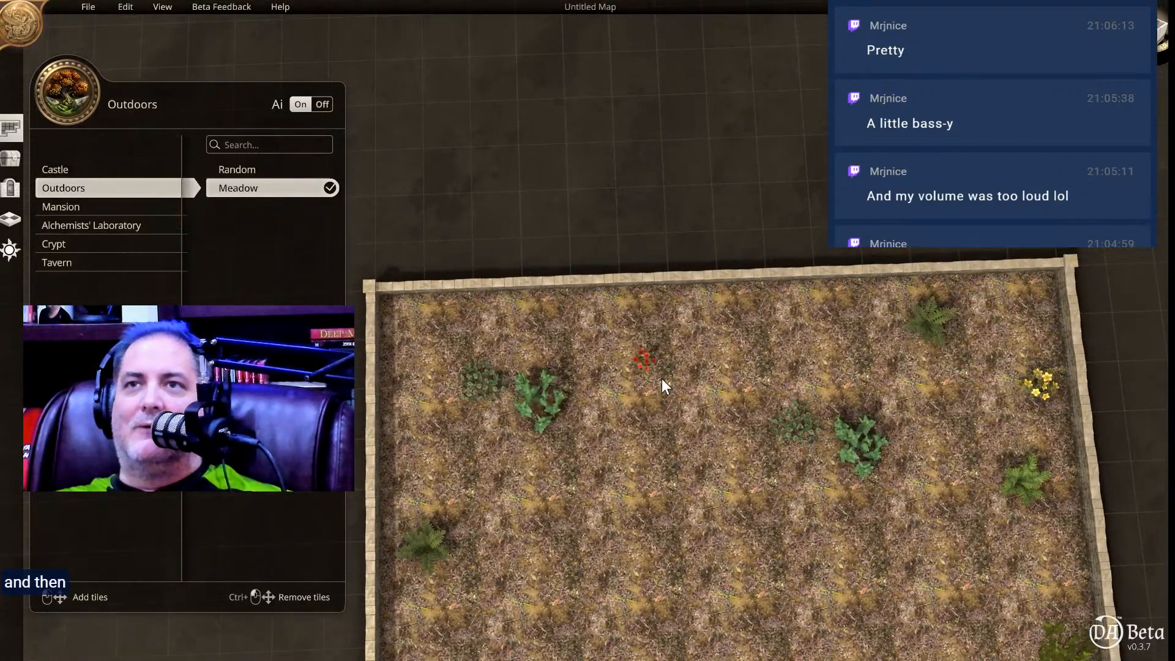
{"action": "middle_click_drag", "start_coordinate": [674, 374], "coordinate": [758, 406]}
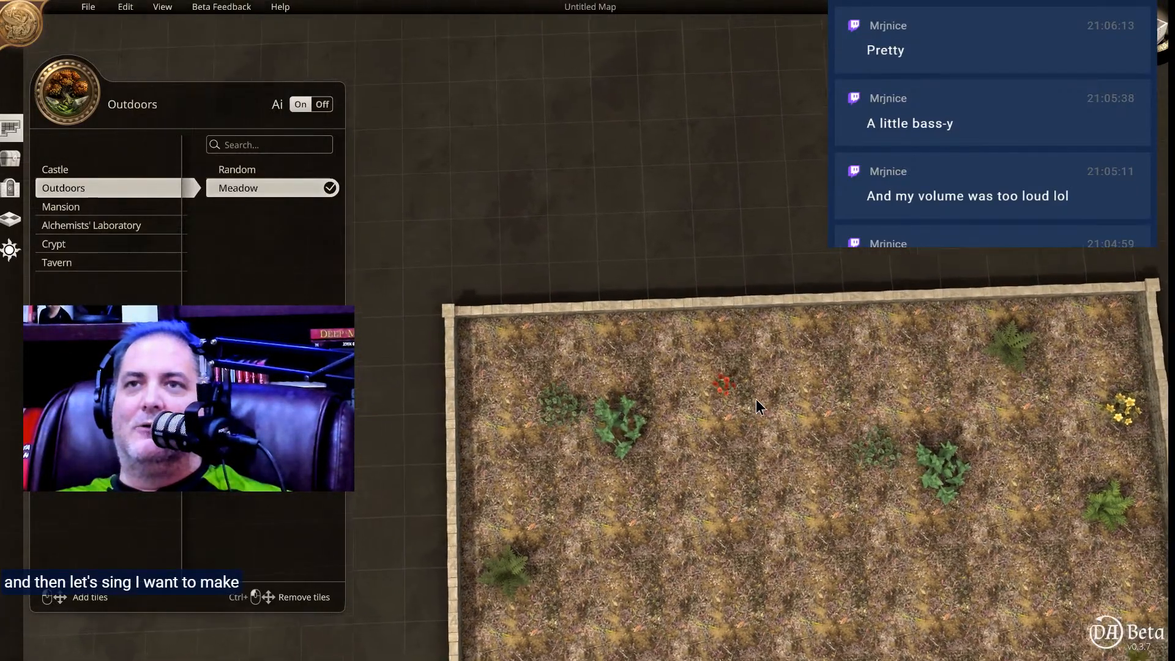
{"action": "left_click", "coordinate": [64, 241]}
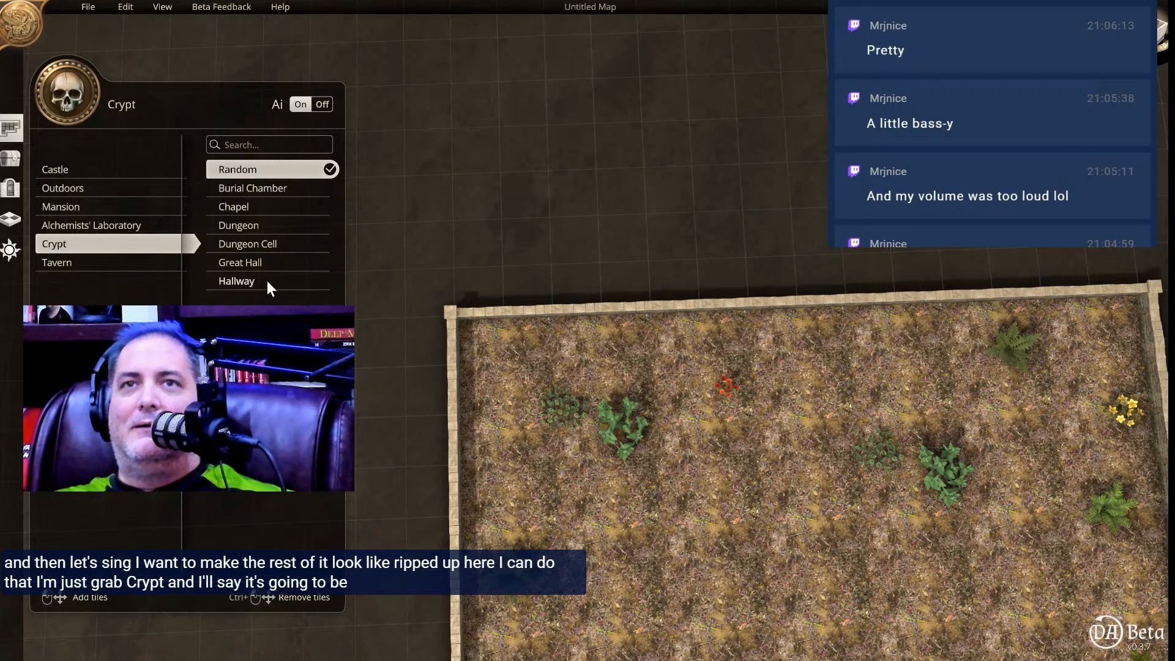
{"action": "left_click", "coordinate": [244, 205]}
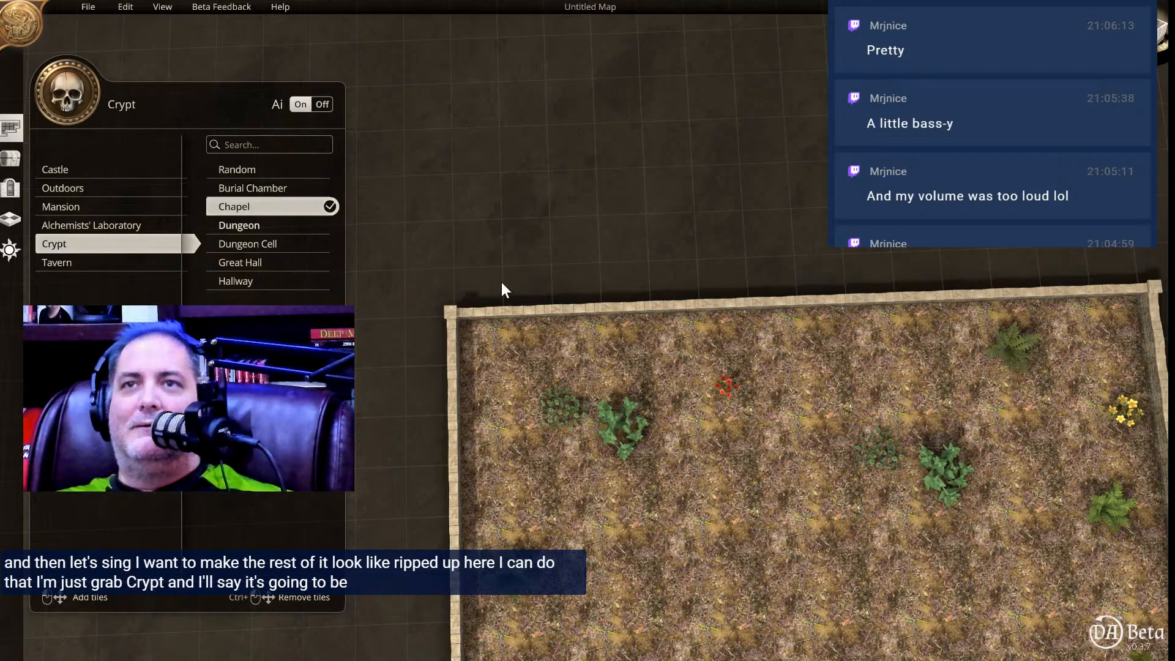
{"action": "left_click_drag", "start_coordinate": [474, 289], "coordinate": [641, 50]}
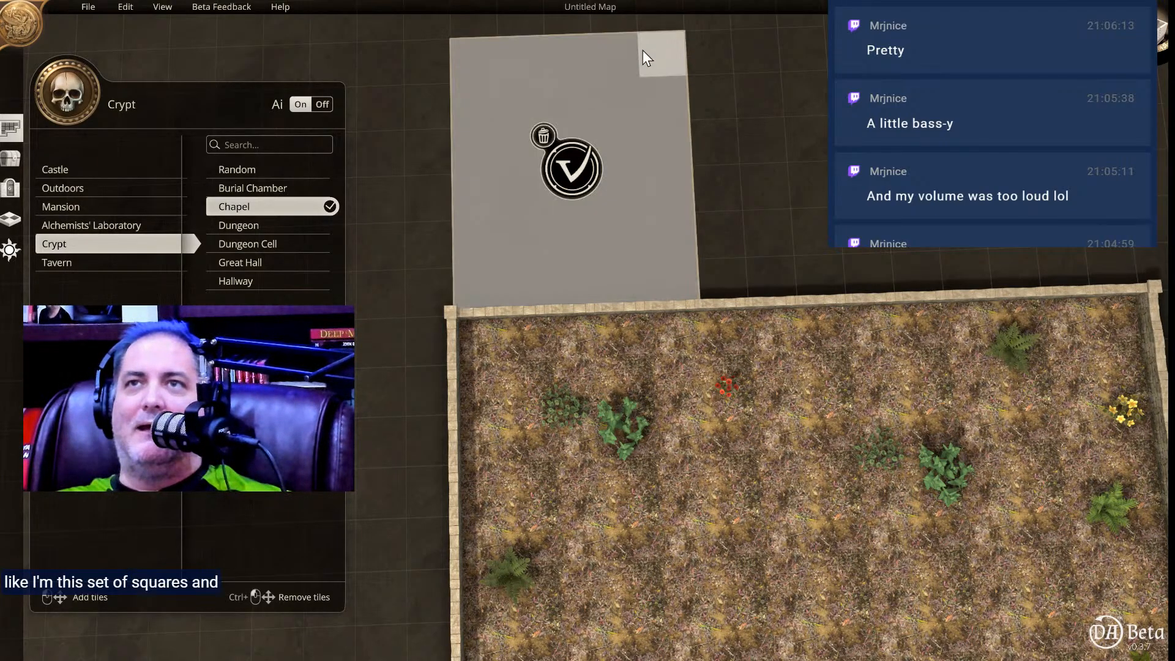
{"action": "left_click", "coordinate": [569, 164]}
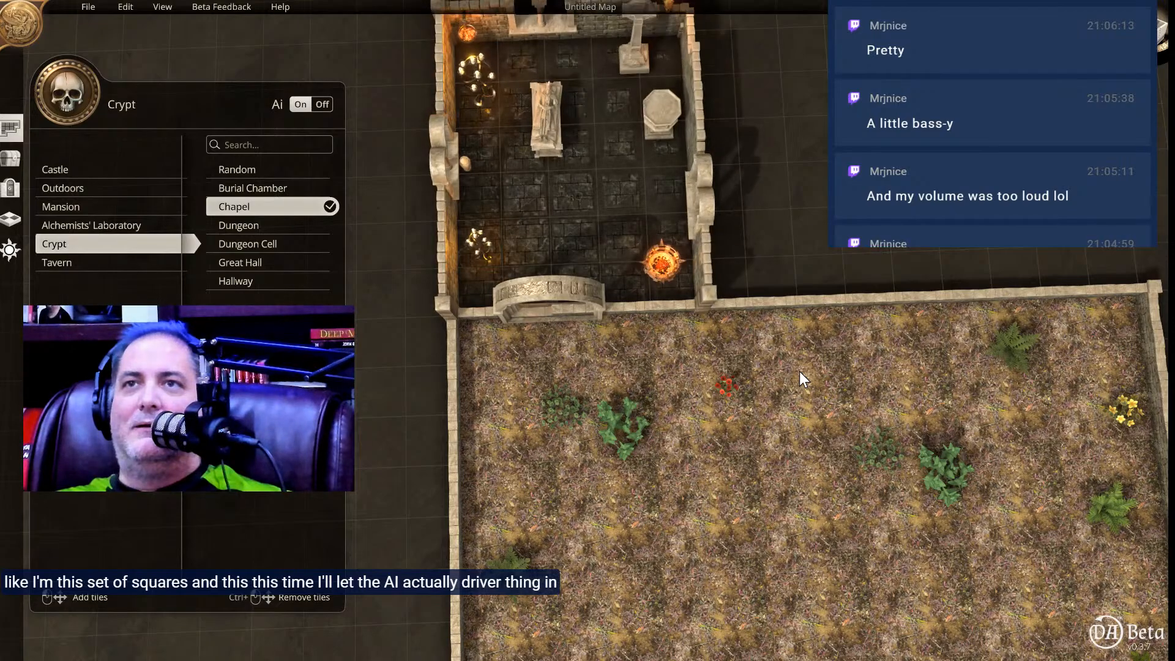
Generate a Crypt Burial Chamber about 6 by 4 tiles against the meadow's back wall, extending past its far corner.
{"action": "middle_click_drag", "start_coordinate": [680, 372], "coordinate": [660, 282]}
{"action": "middle_click_drag", "start_coordinate": [659, 366], "coordinate": [677, 364]}
{"action": "right_click_drag", "start_coordinate": [850, 266], "coordinate": [590, 256]}
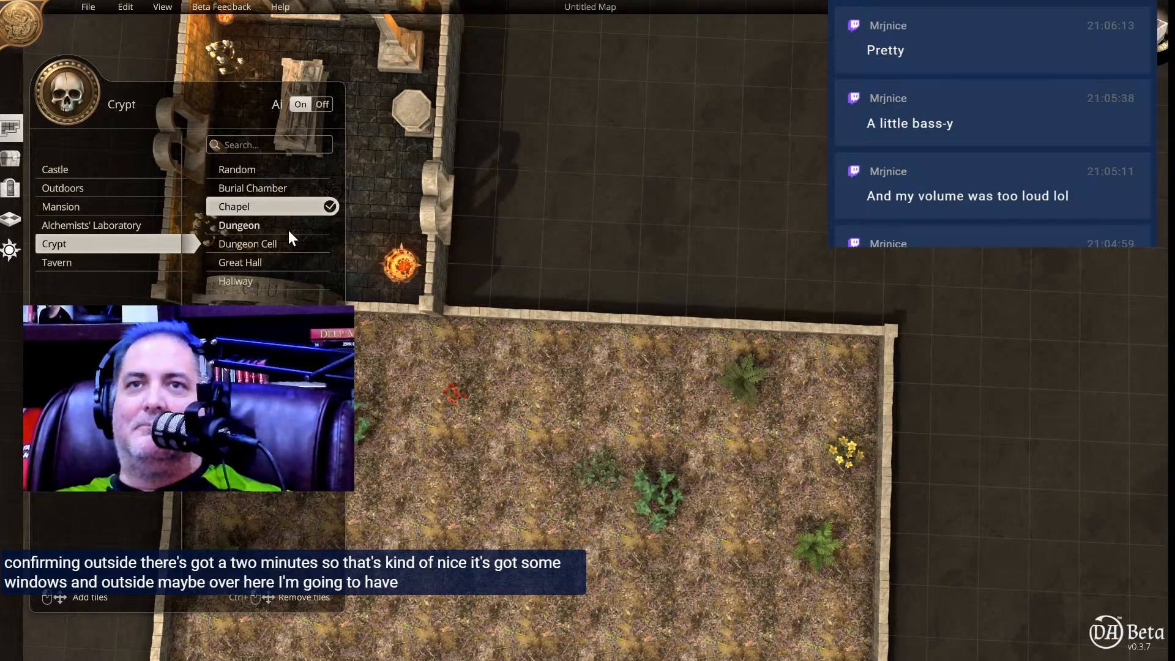
{"action": "left_click", "coordinate": [270, 189]}
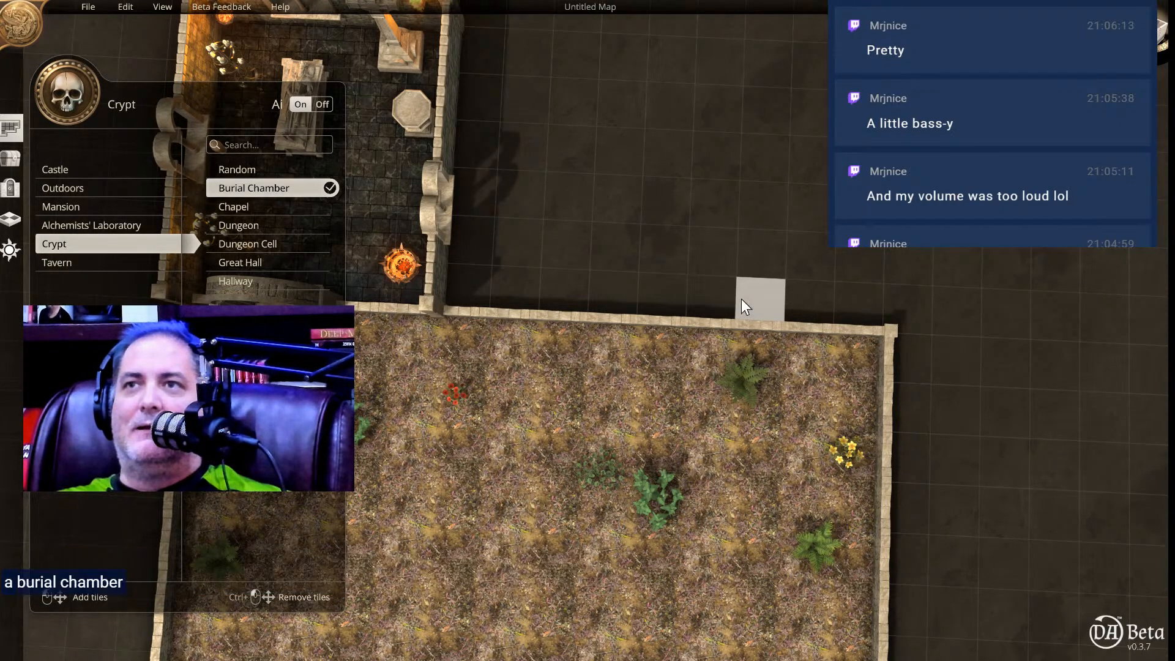
{"action": "left_click_drag", "start_coordinate": [754, 277], "coordinate": [1030, 339]}
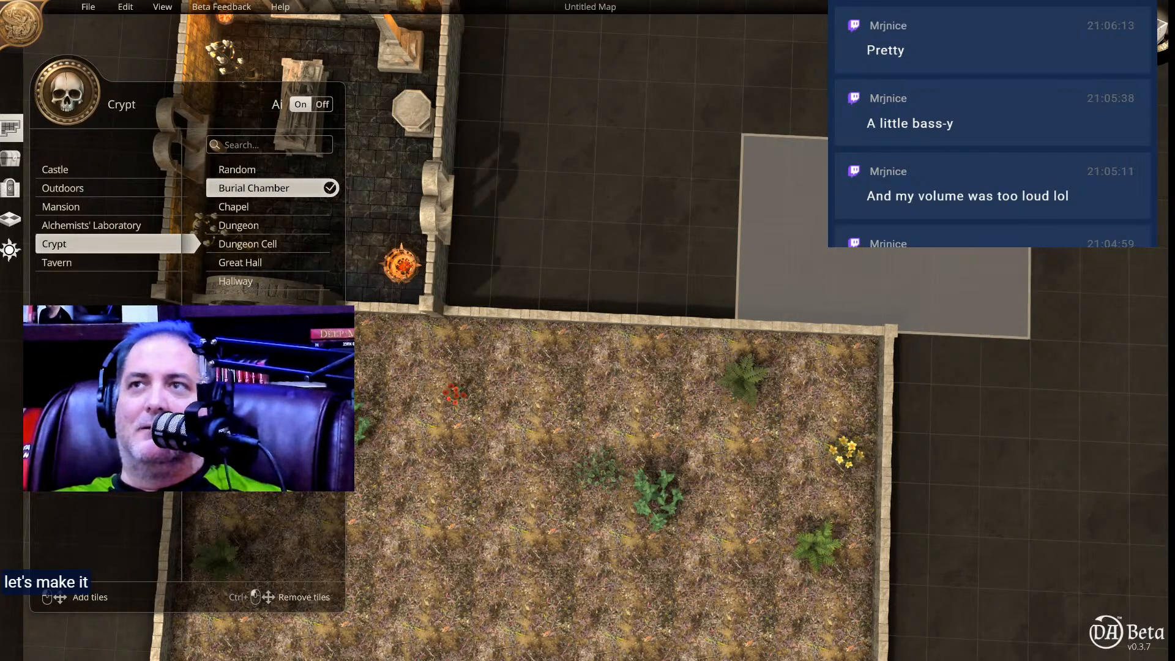
{"action": "left_click_drag", "start_coordinate": [1013, 168], "coordinate": [1013, 168]}
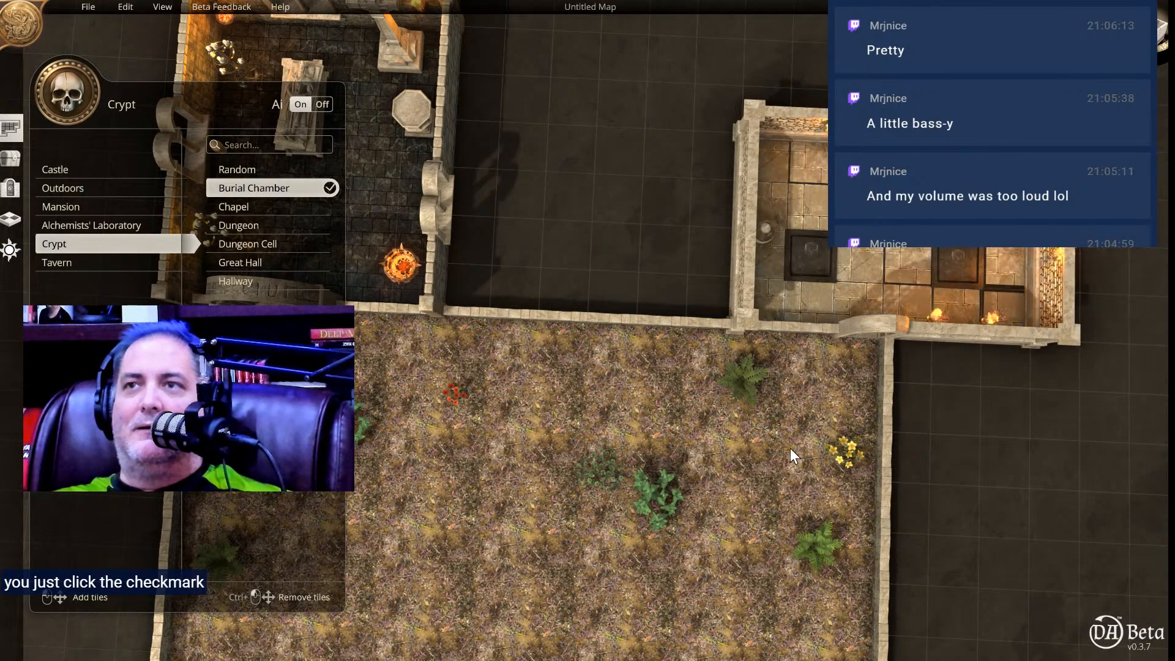
Place a rotated boulder in the meadow near the ferns and scale it down to roughly half its size.
{"action": "mouse_move", "coordinate": [803, 369]}
{"action": "right_mouse_down"}
{"action": "mouse_move", "coordinate": [792, 295]}
{"action": "mouse_move", "coordinate": [740, 344]}
{"action": "mouse_move", "coordinate": [781, 435]}
{"action": "mouse_move", "coordinate": [826, 368]}
{"action": "mouse_move", "coordinate": [786, 364]}
{"action": "mouse_move", "coordinate": [818, 375]}
{"action": "right_mouse_up"}
{"action": "middle_click_drag", "start_coordinate": [751, 428], "coordinate": [748, 248]}
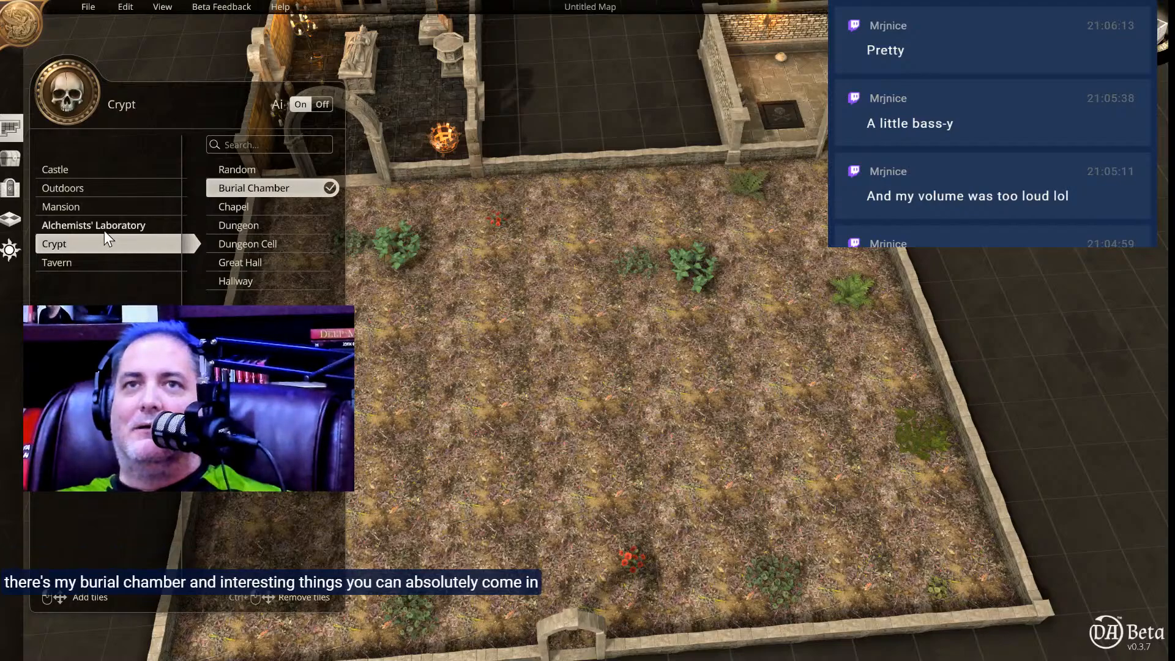
{"action": "left_click", "coordinate": [5, 166]}
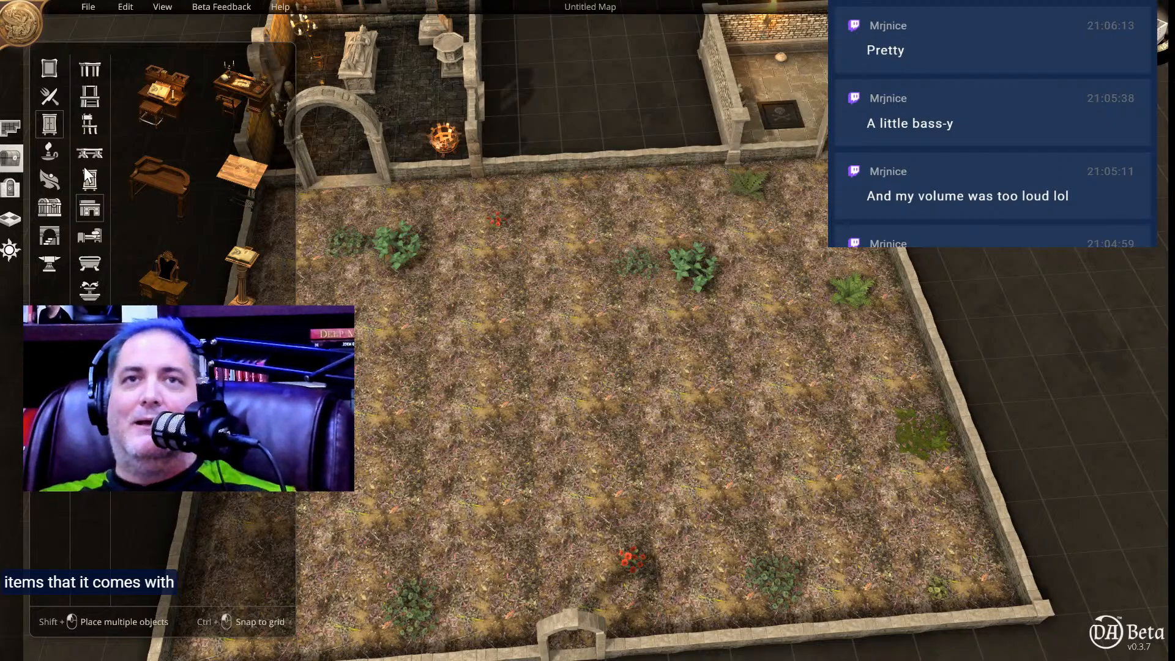
{"action": "left_click", "coordinate": [48, 180]}
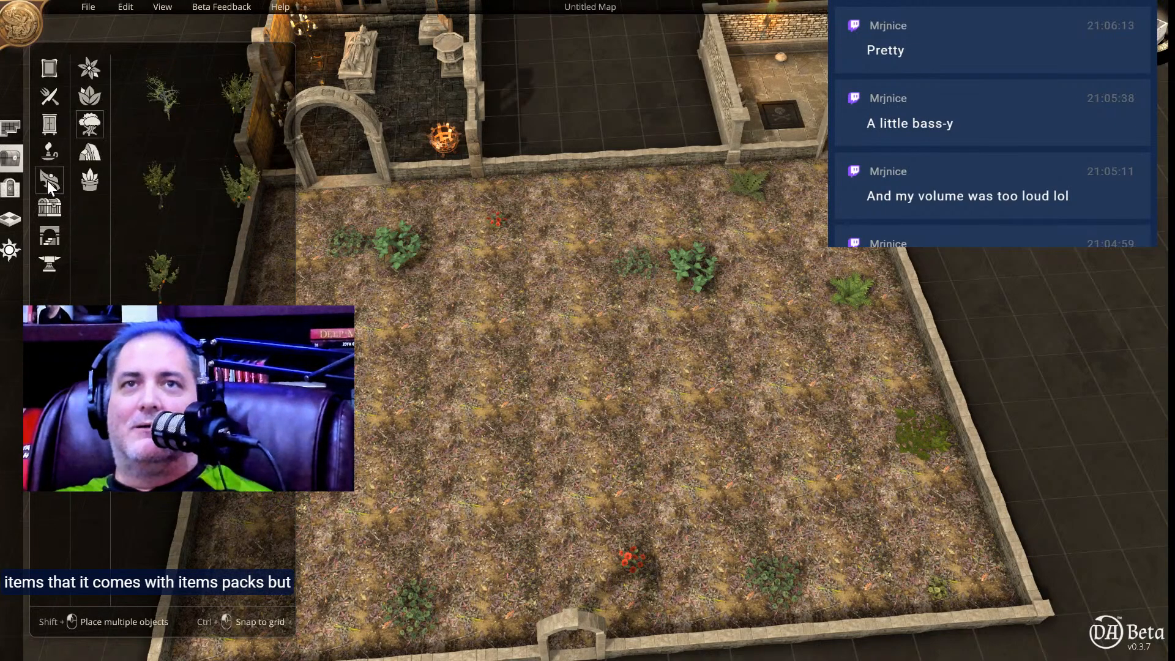
{"action": "left_click", "coordinate": [83, 155]}
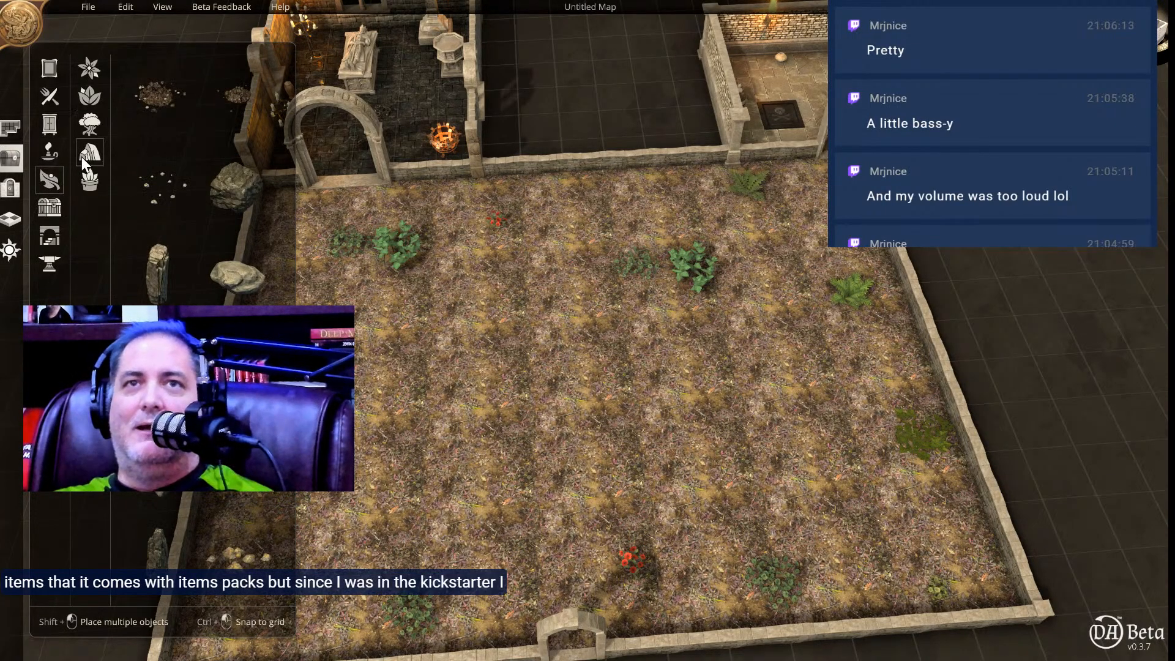
{"action": "left_click", "coordinate": [240, 201]}
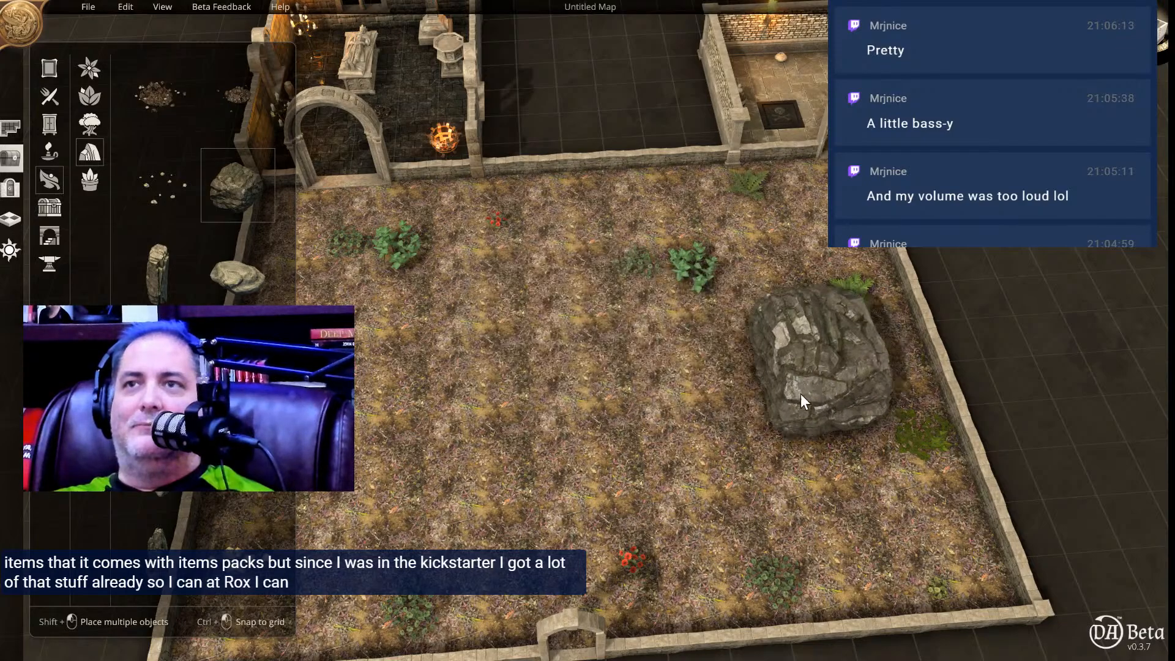
{"action": "scroll", "coordinate": [761, 357], "scroll_direction": "down", "scroll_amount": 8}
{"action": "scroll", "coordinate": [761, 357], "scroll_direction": "down", "scroll_amount": 6}
{"action": "scroll", "coordinate": [757, 358], "scroll_direction": "down", "scroll_amount": 6}
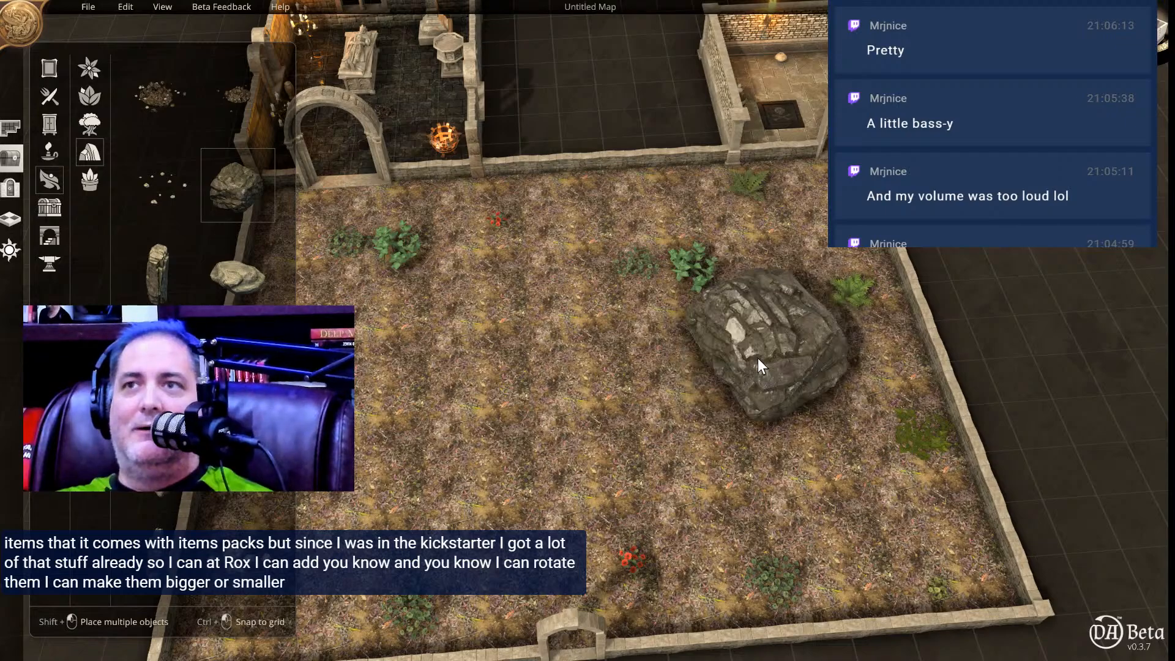
{"action": "scroll", "coordinate": [758, 358], "scroll_direction": "down", "scroll_amount": 2}
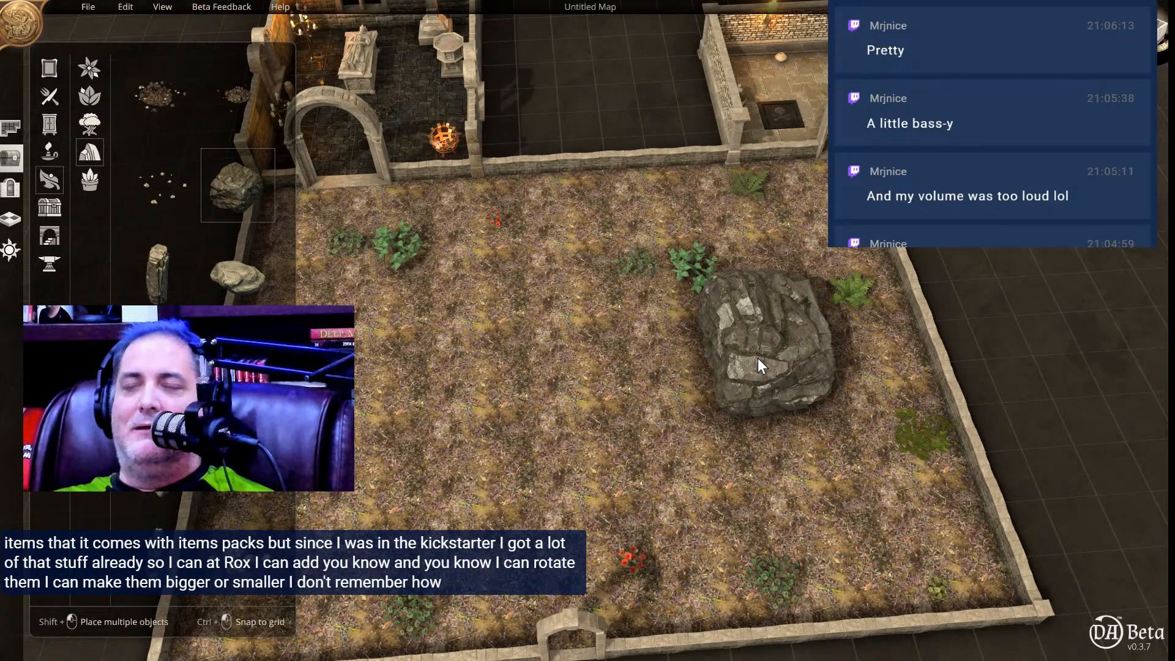
{"action": "left_click", "coordinate": [758, 358]}
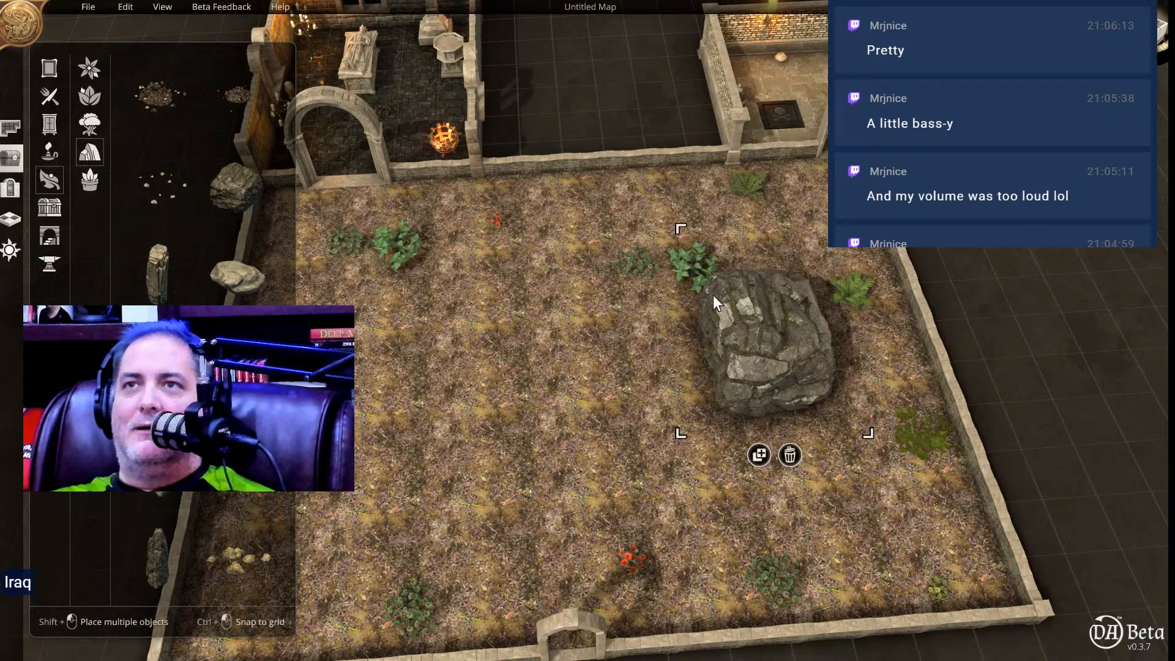
{"action": "left_click_drag", "start_coordinate": [681, 230], "coordinate": [737, 287]}
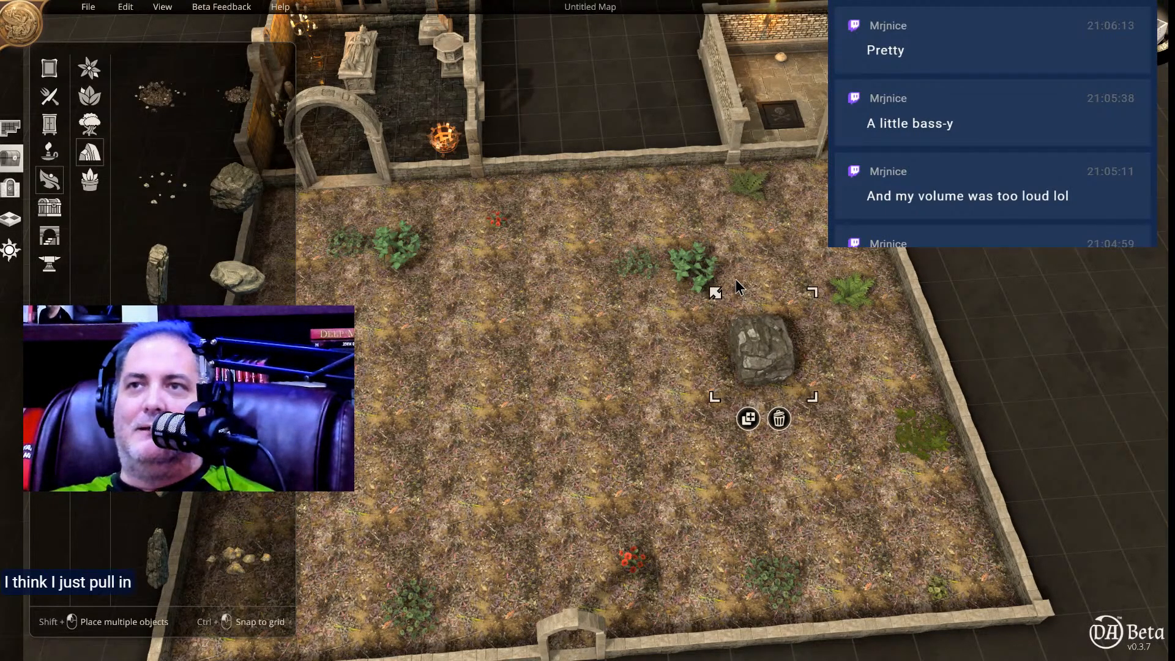
{"action": "left_click", "coordinate": [654, 365]}
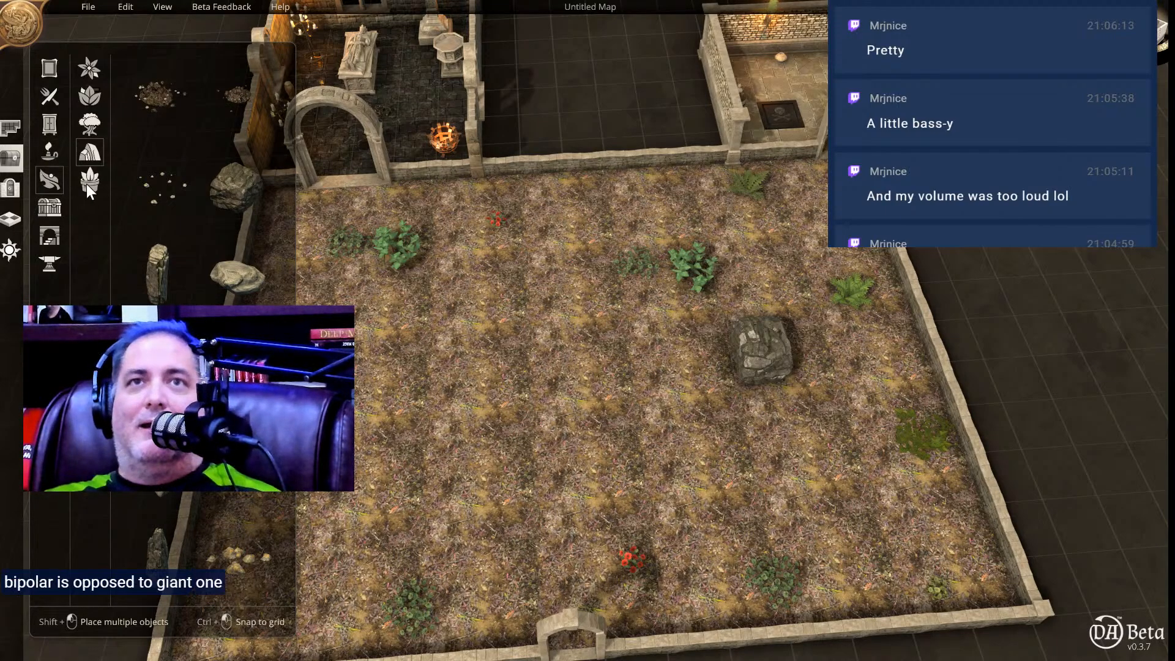
Place a small orange-fruited tree in the meadow between the boulder and the side wall.
{"action": "left_click", "coordinate": [81, 120]}
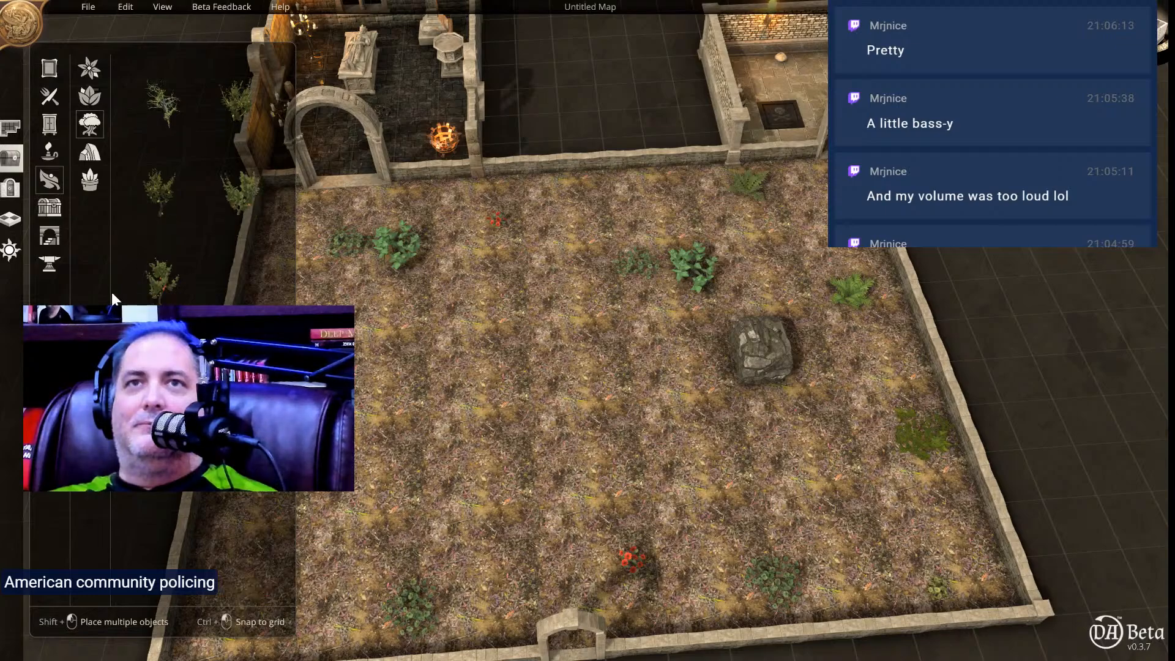
{"action": "left_click", "coordinate": [158, 274]}
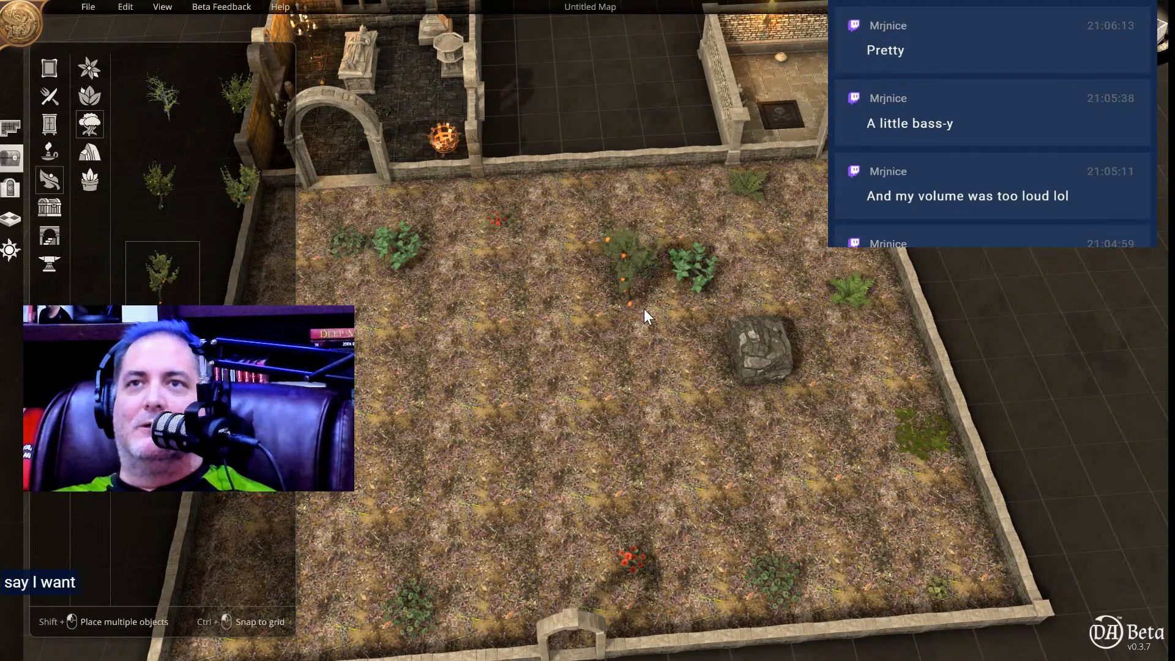
{"action": "left_click", "coordinate": [835, 384]}
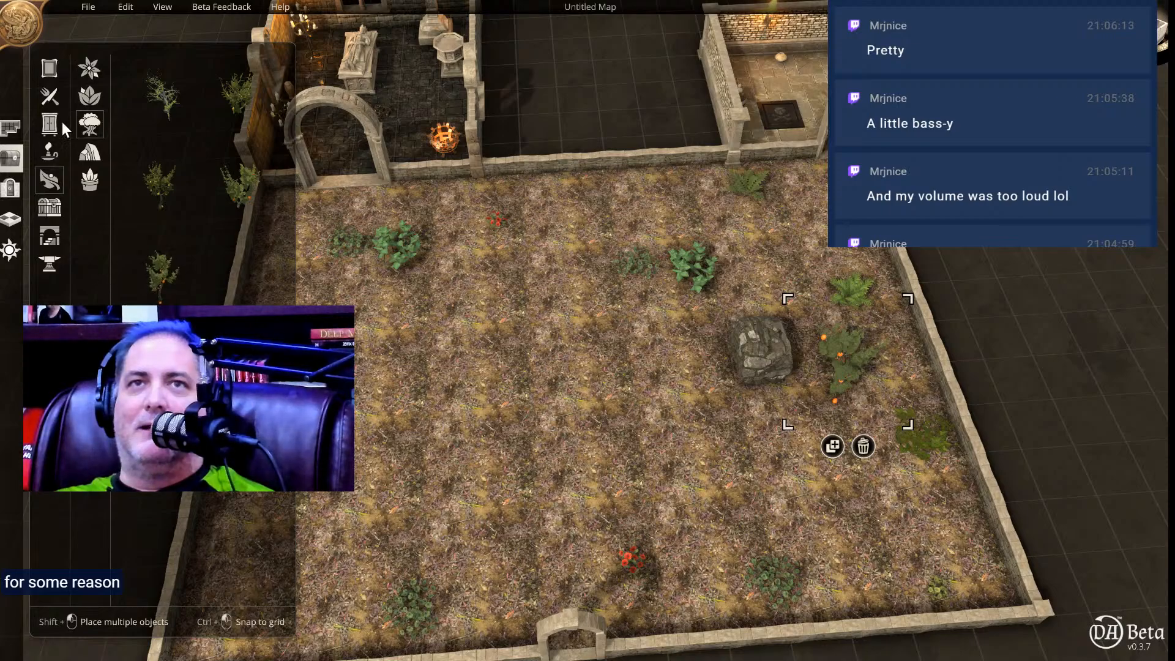
Place a hedge along the meadow's side wall, enlarge it and move it into the front corner.
{"action": "left_click", "coordinate": [87, 98]}
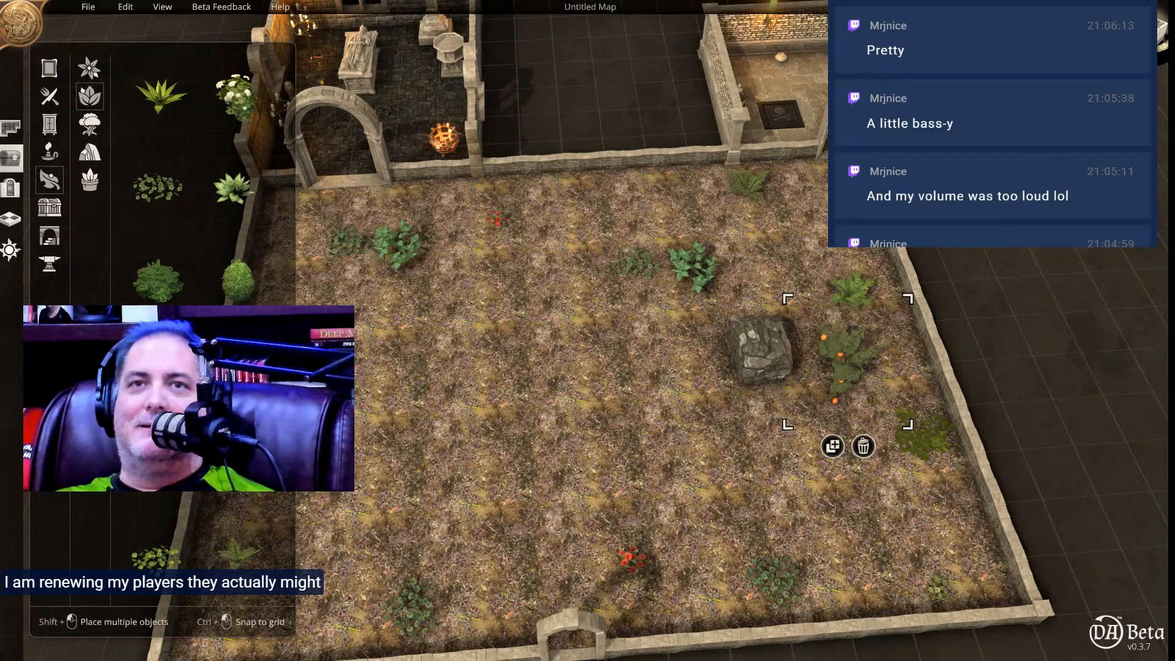
{"action": "left_click", "coordinate": [236, 374]}
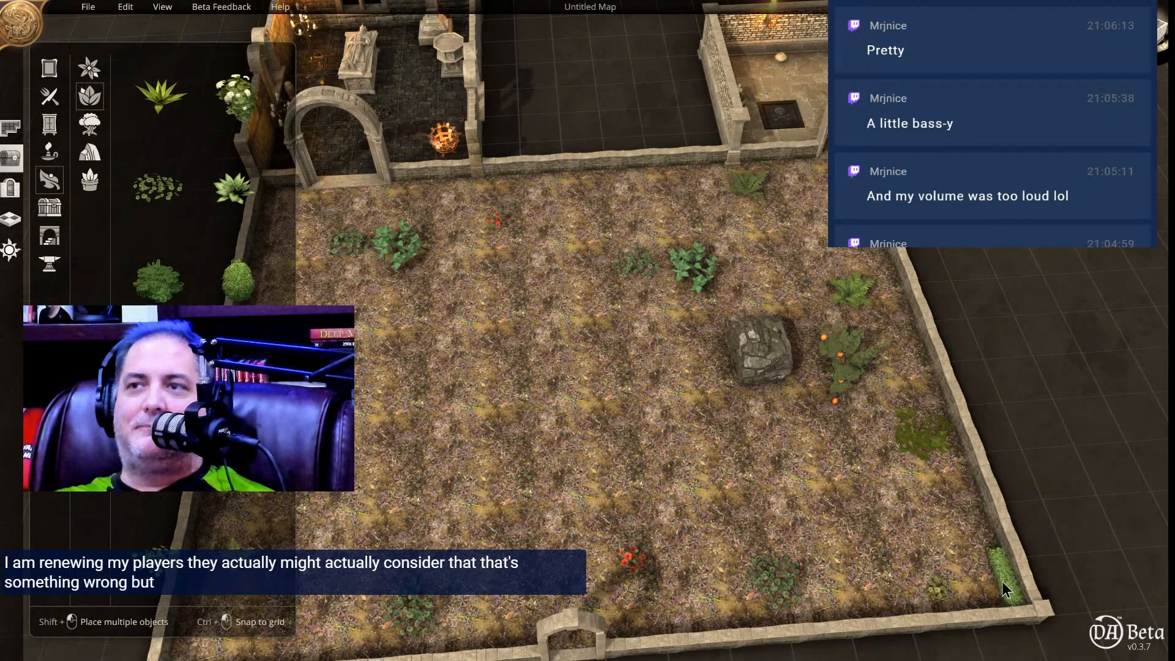
{"action": "left_click", "coordinate": [1002, 583]}
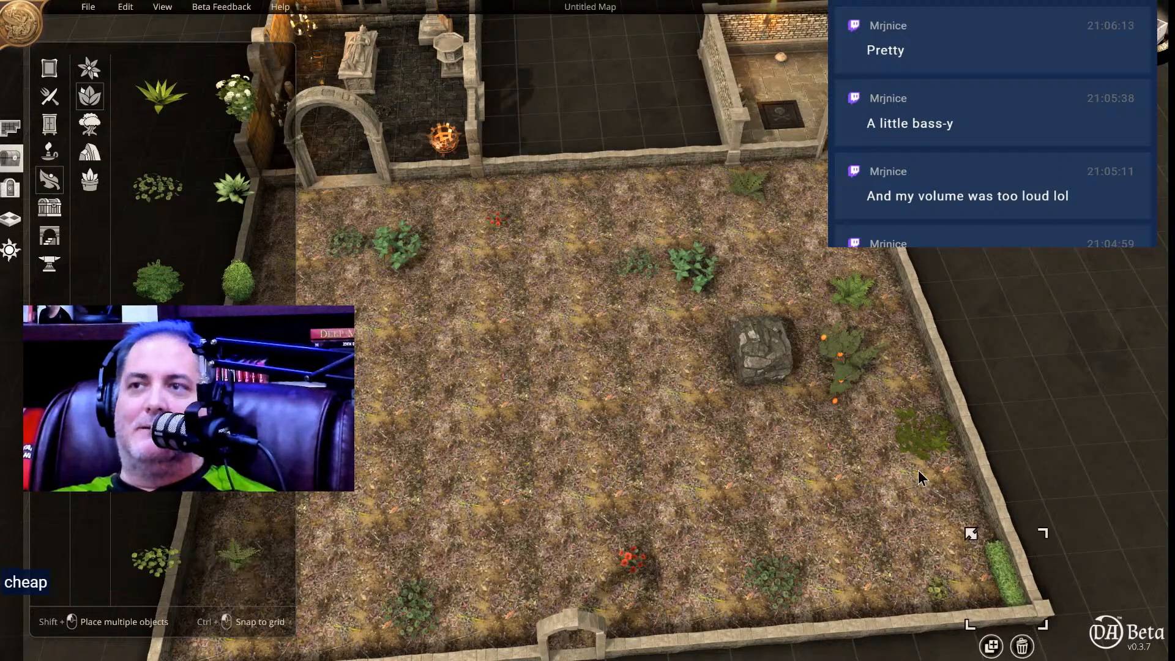
{"action": "left_click_drag", "start_coordinate": [984, 521], "coordinate": [878, 407]}
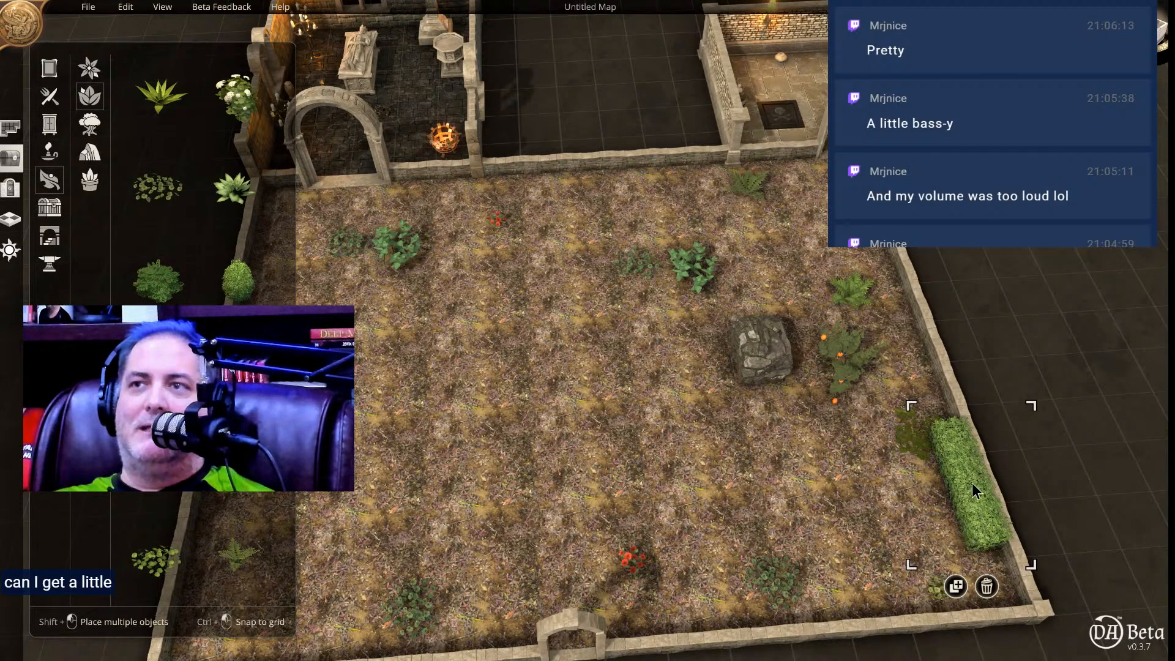
{"action": "left_click_drag", "start_coordinate": [989, 520], "coordinate": [1015, 586]}
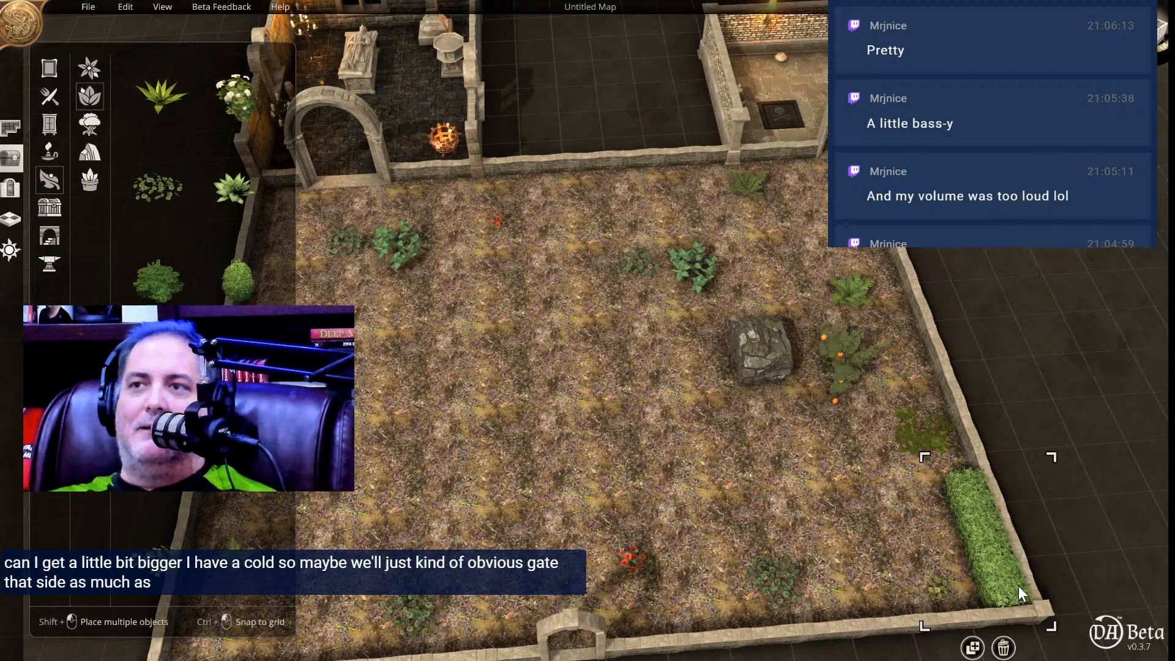
Duplicate the front-corner hedge twice to continue the hedge row along the meadow's side wall towards the back.
{"action": "left_click", "coordinate": [973, 647]}
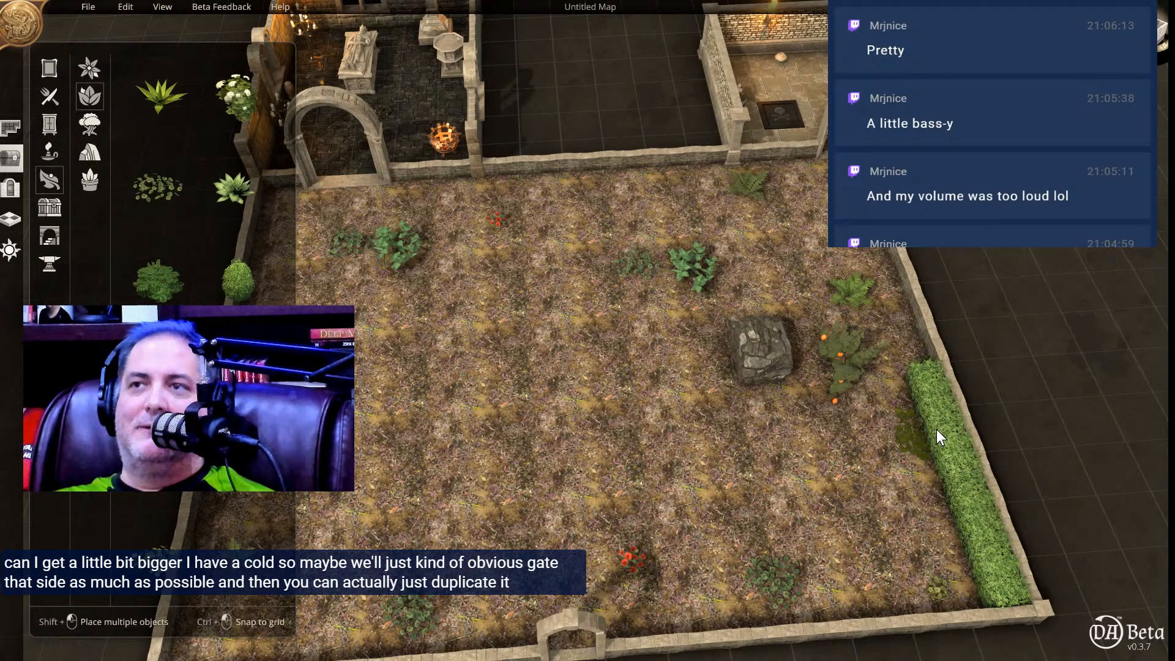
{"action": "left_click", "coordinate": [937, 428]}
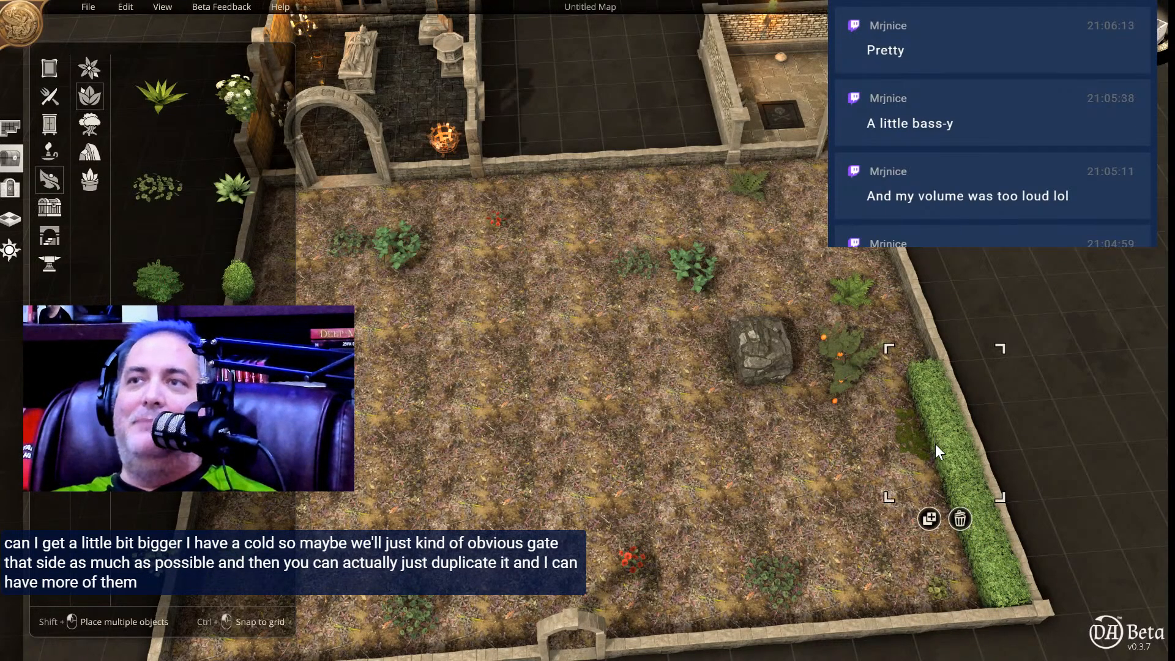
{"action": "left_click", "coordinate": [930, 519]}
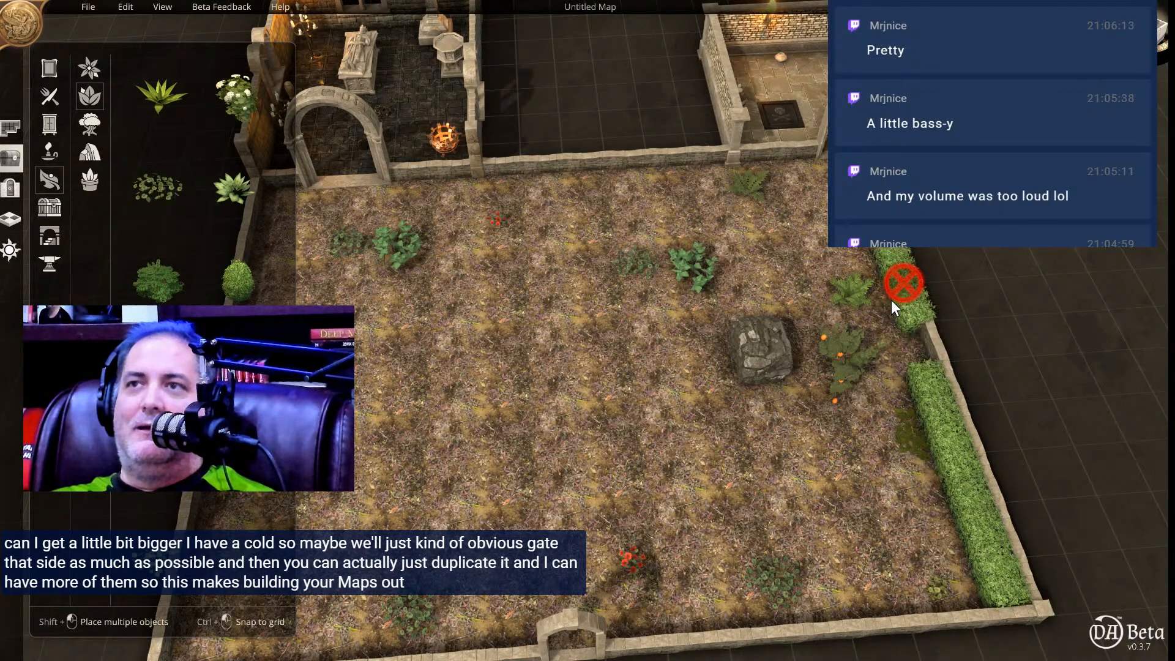
{"action": "left_click", "coordinate": [905, 332]}
Move the yellow flowers from the far corner to the back wall and fill the freed side-wall space with another hedge copy.
{"action": "left_click", "coordinate": [894, 405]}
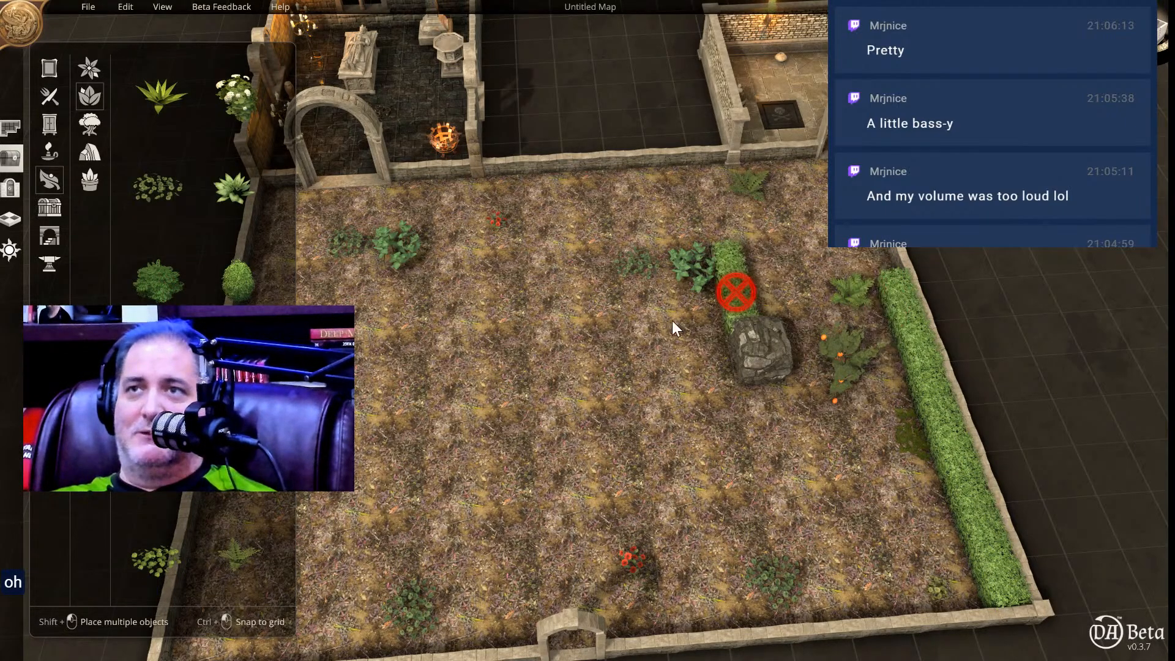
{"action": "left_click", "coordinate": [607, 410]}
{"action": "left_click", "coordinate": [852, 223]}
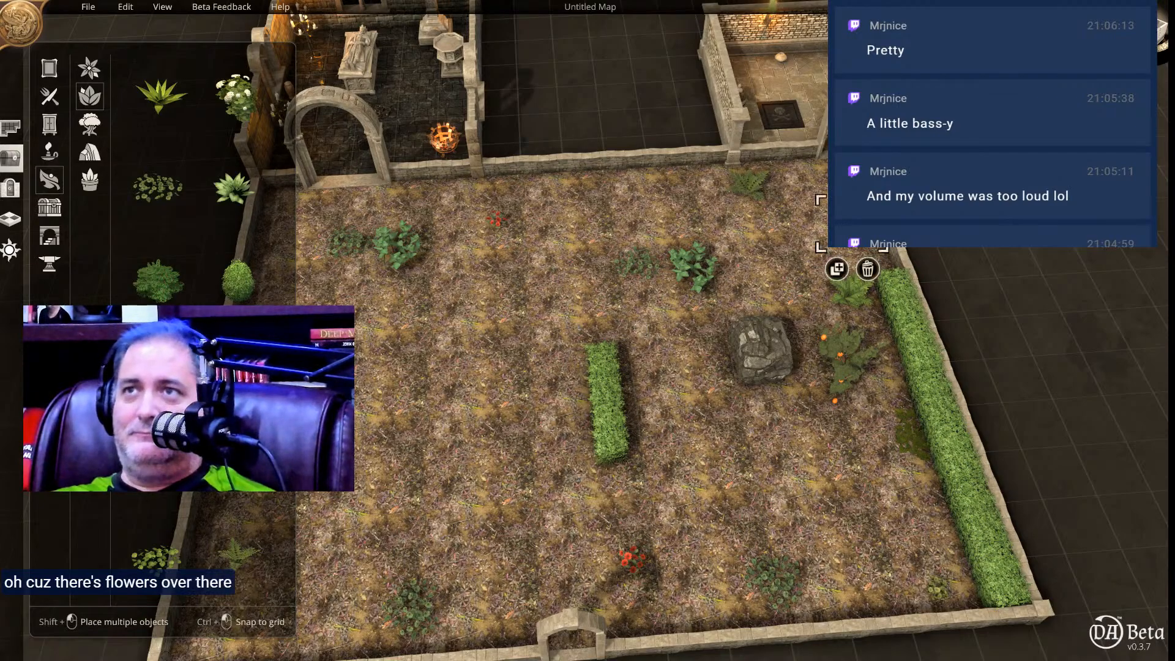
{"action": "left_click_drag", "start_coordinate": [852, 223], "coordinate": [656, 178]}
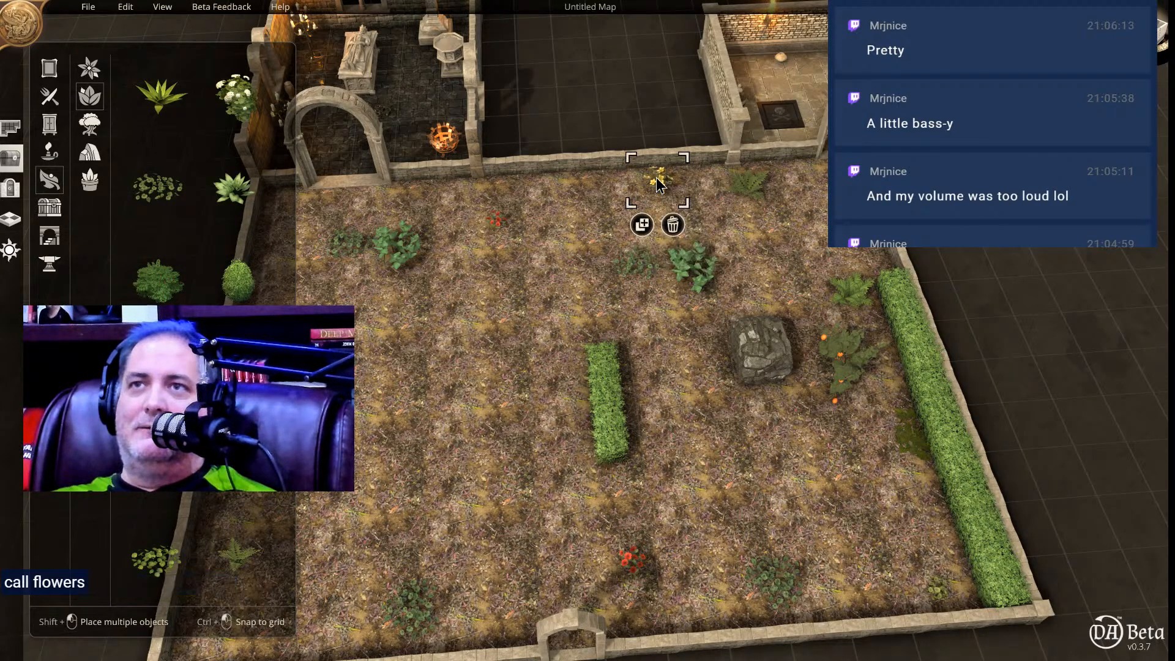
{"action": "left_click_drag", "start_coordinate": [615, 401], "coordinate": [883, 235]}
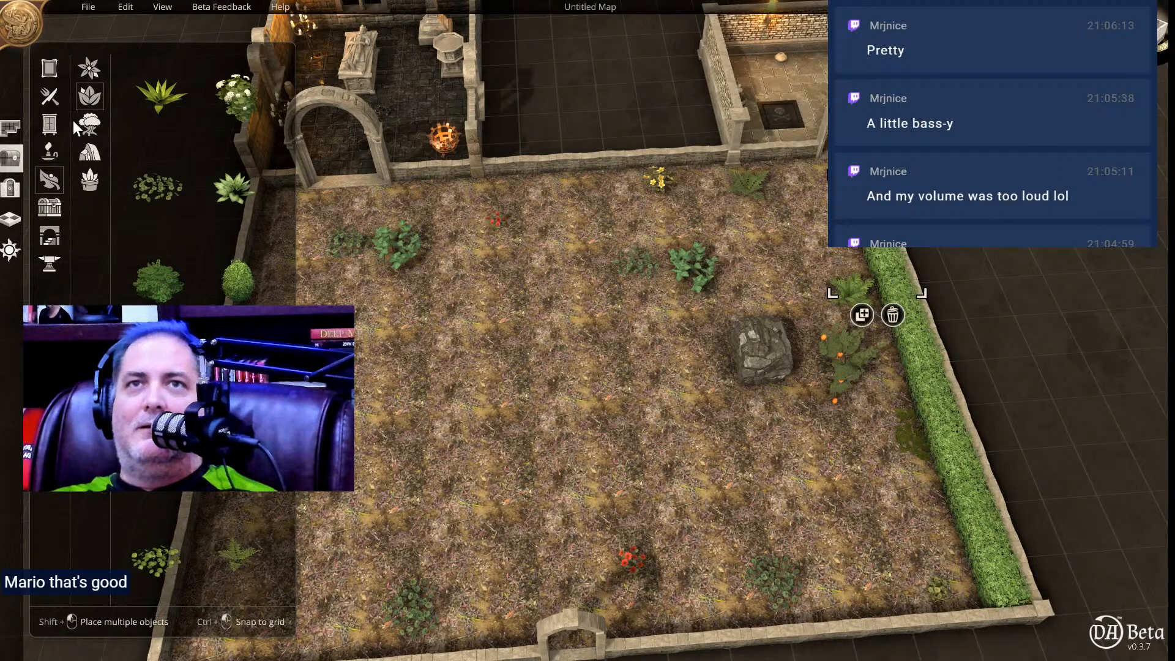
Place a white-flowered bush against the meadow's back wall and scale it down to roughly half its size.
{"action": "left_click", "coordinate": [223, 124]}
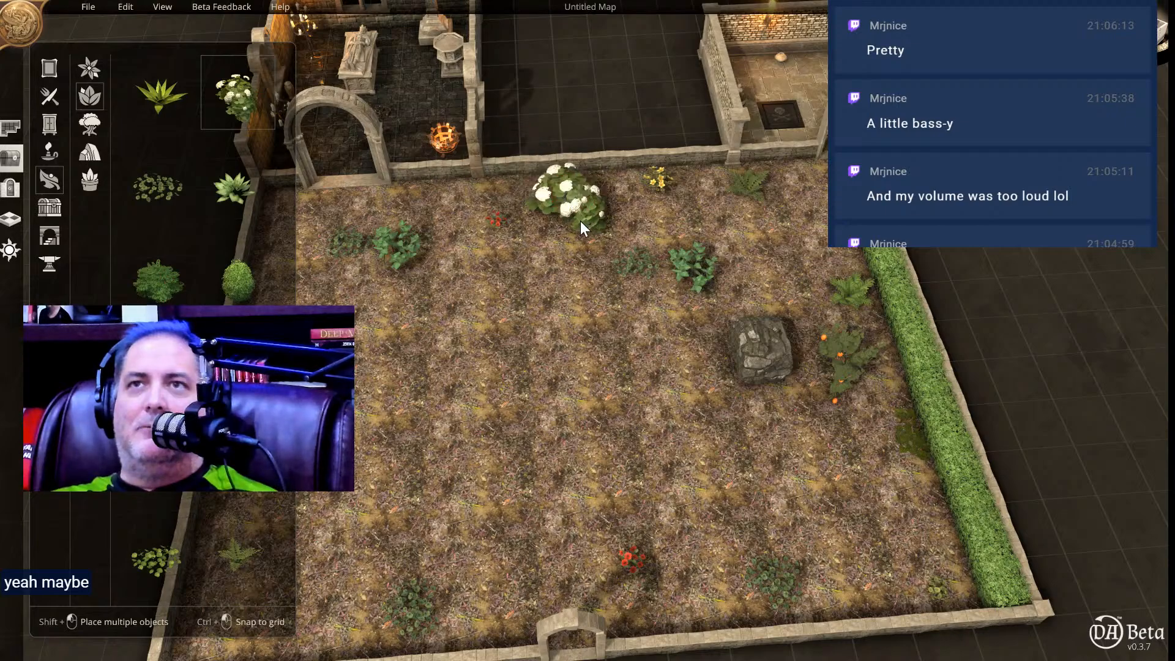
{"action": "left_click", "coordinate": [560, 208]}
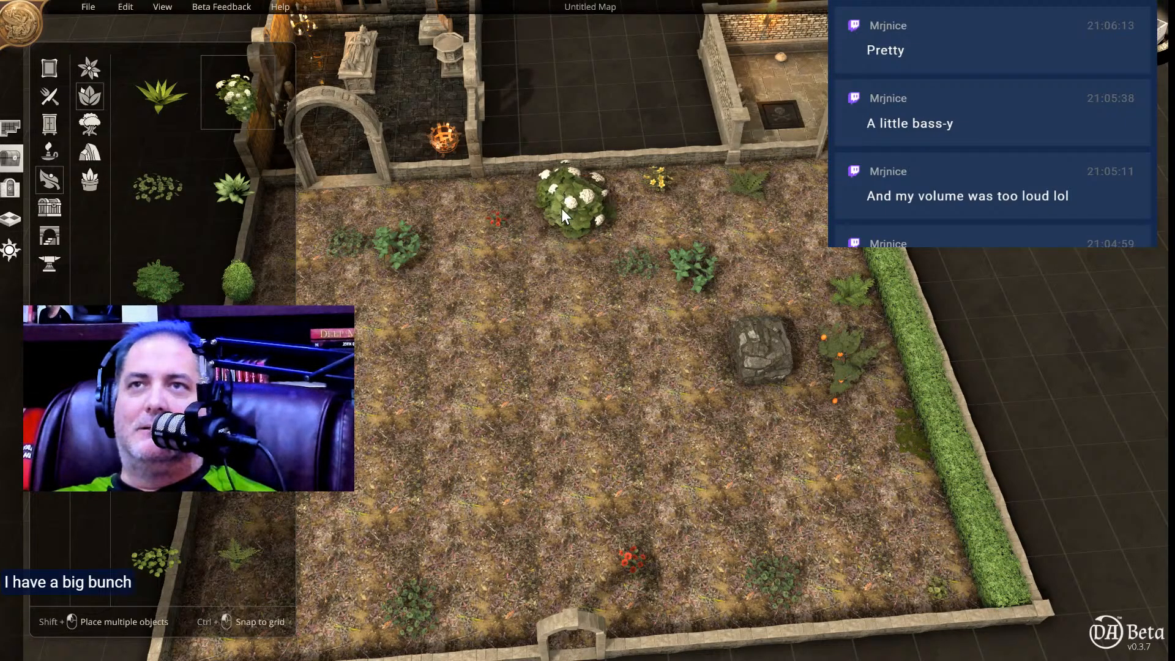
{"action": "mouse_move", "coordinate": [528, 196]}
{"action": "left_mouse_down"}
{"action": "mouse_move", "coordinate": [510, 197]}
{"action": "mouse_move", "coordinate": [534, 205]}
{"action": "left_mouse_up"}
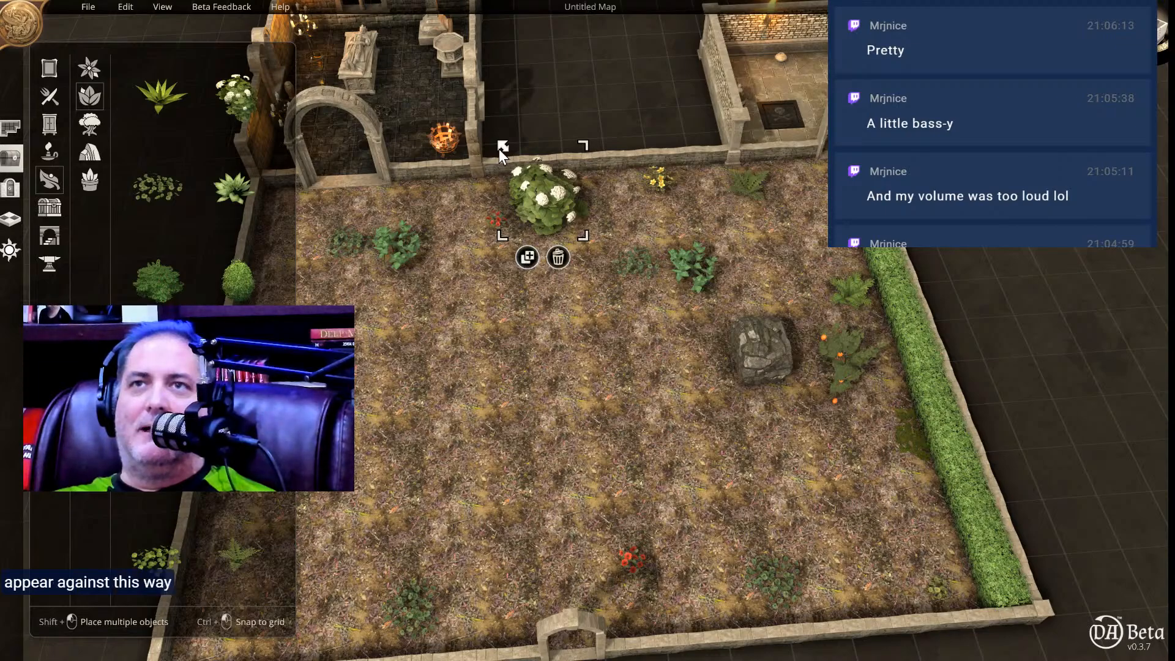
{"action": "left_click_drag", "start_coordinate": [502, 144], "coordinate": [510, 177]}
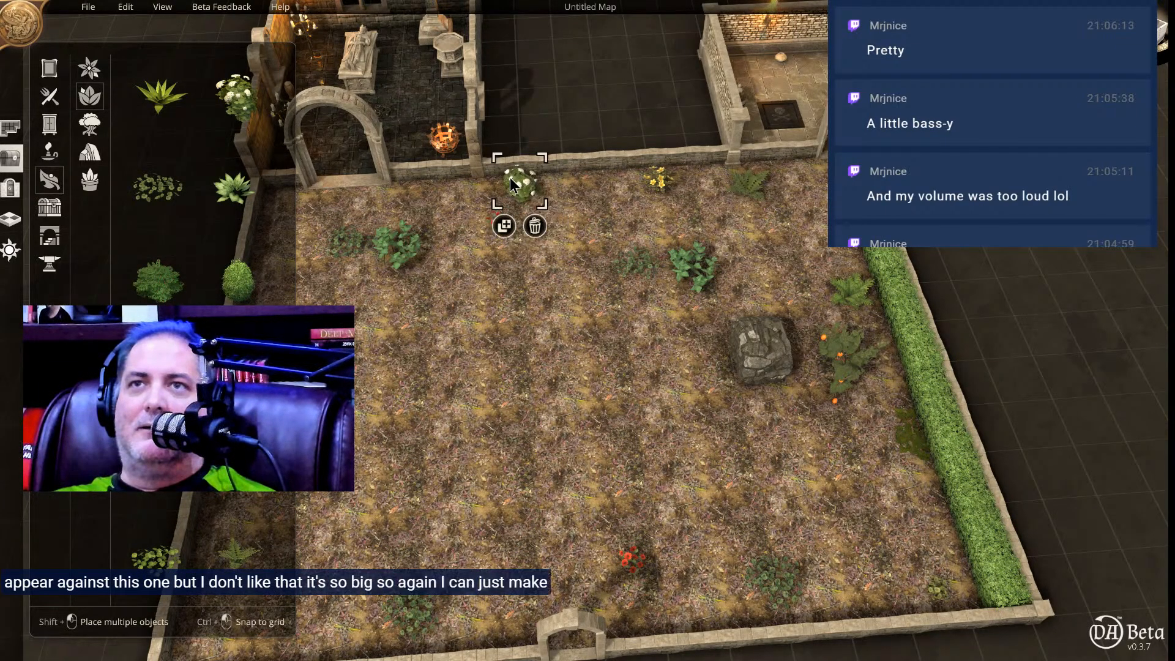
Duplicate the small white-flowered bush twice along the back wall, on both sides of the yellow flowers, and delete the adjacent fern.
{"action": "left_click", "coordinate": [505, 225]}
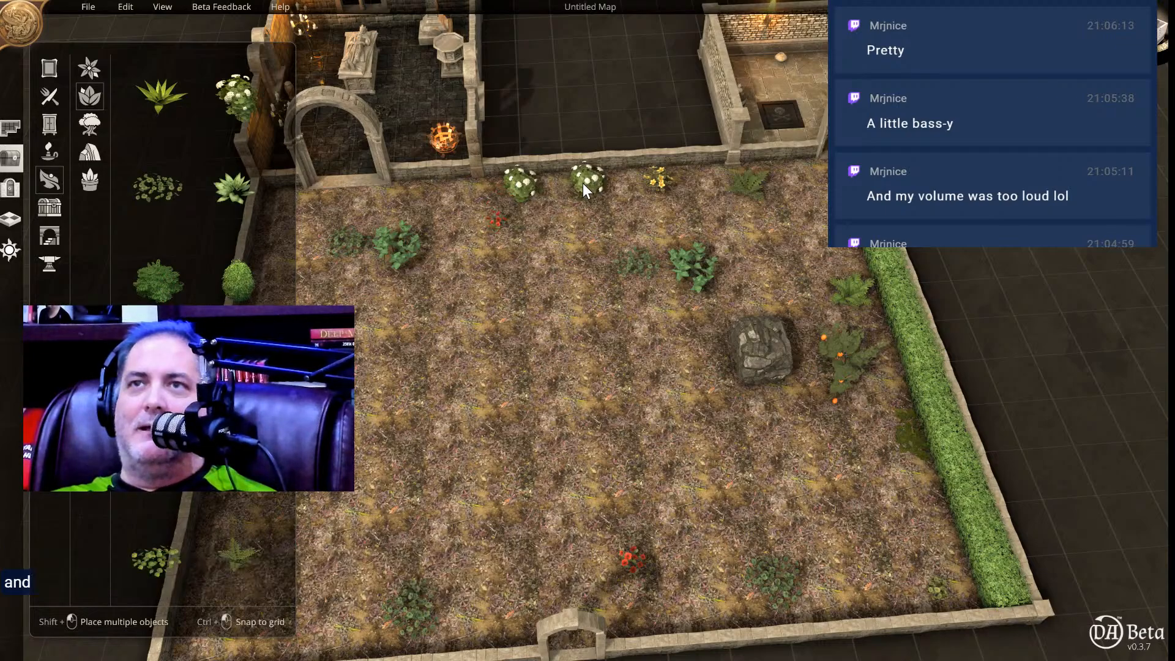
{"action": "left_click", "coordinate": [566, 188]}
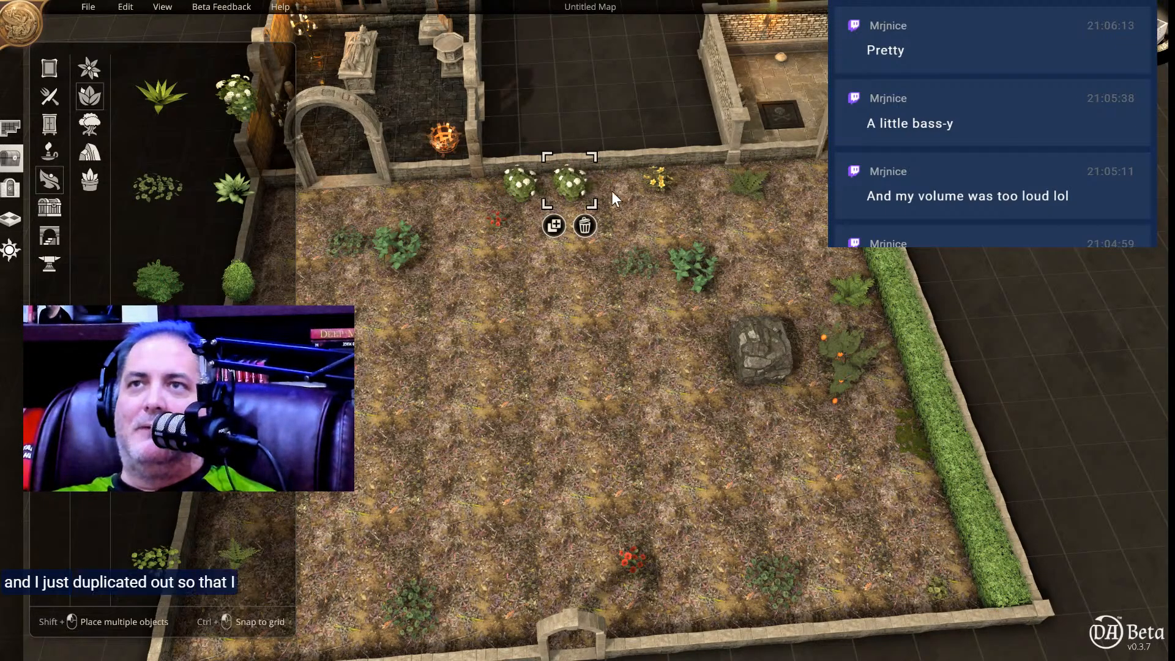
{"action": "left_click", "coordinate": [554, 226]}
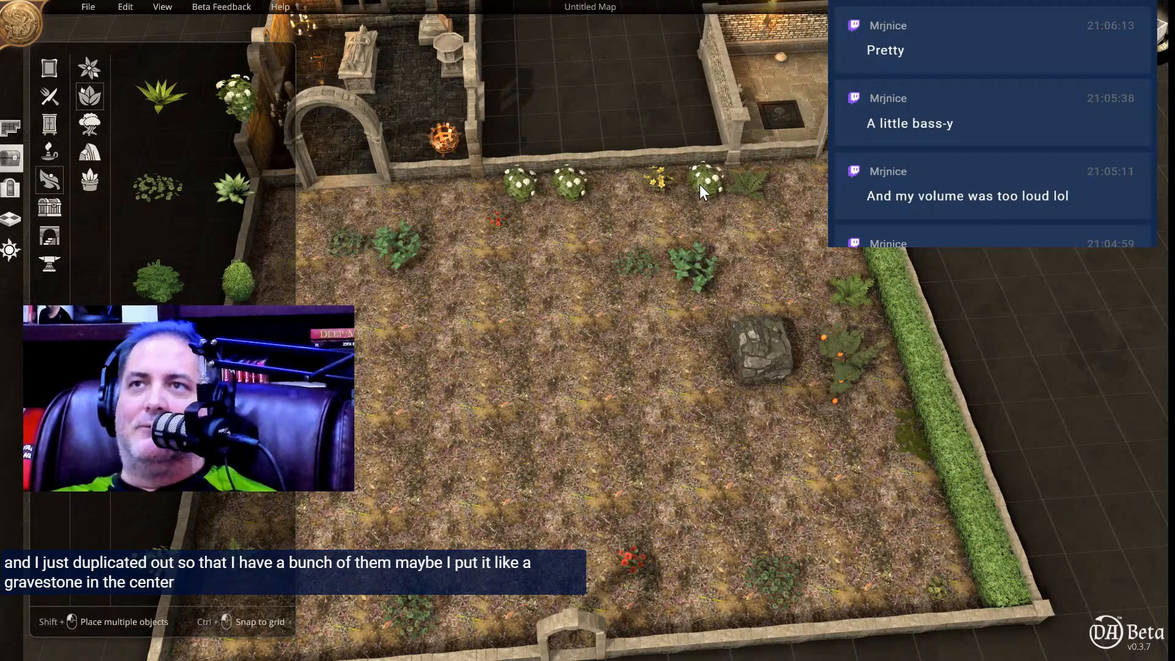
{"action": "left_click", "coordinate": [699, 185]}
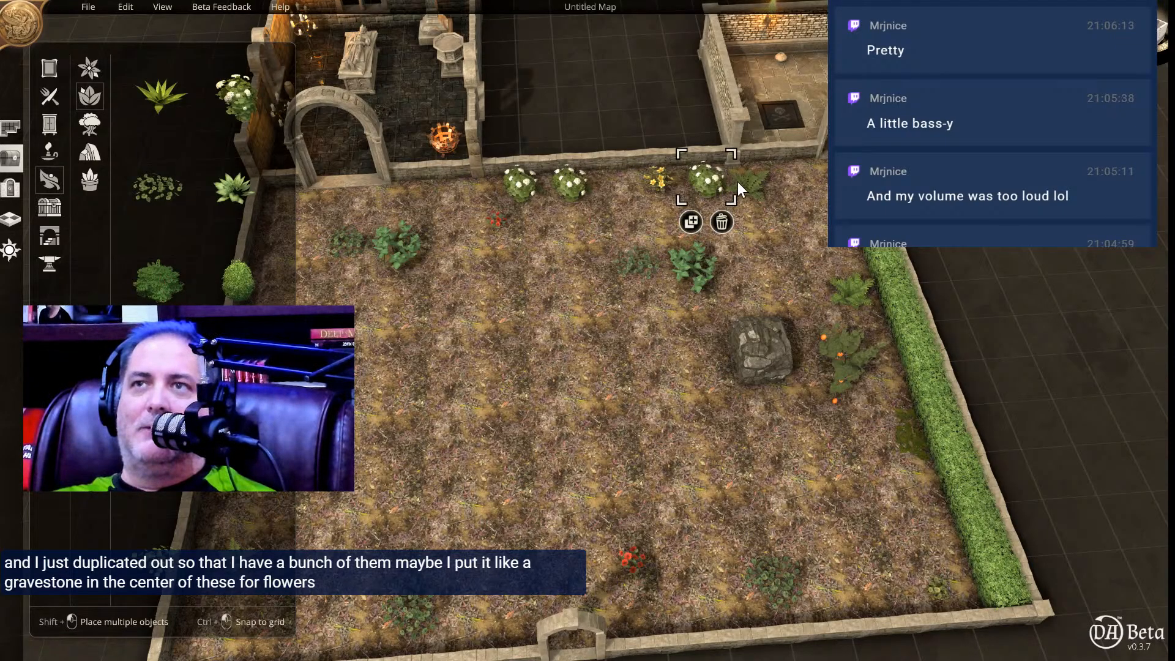
{"action": "left_click", "coordinate": [759, 183]}
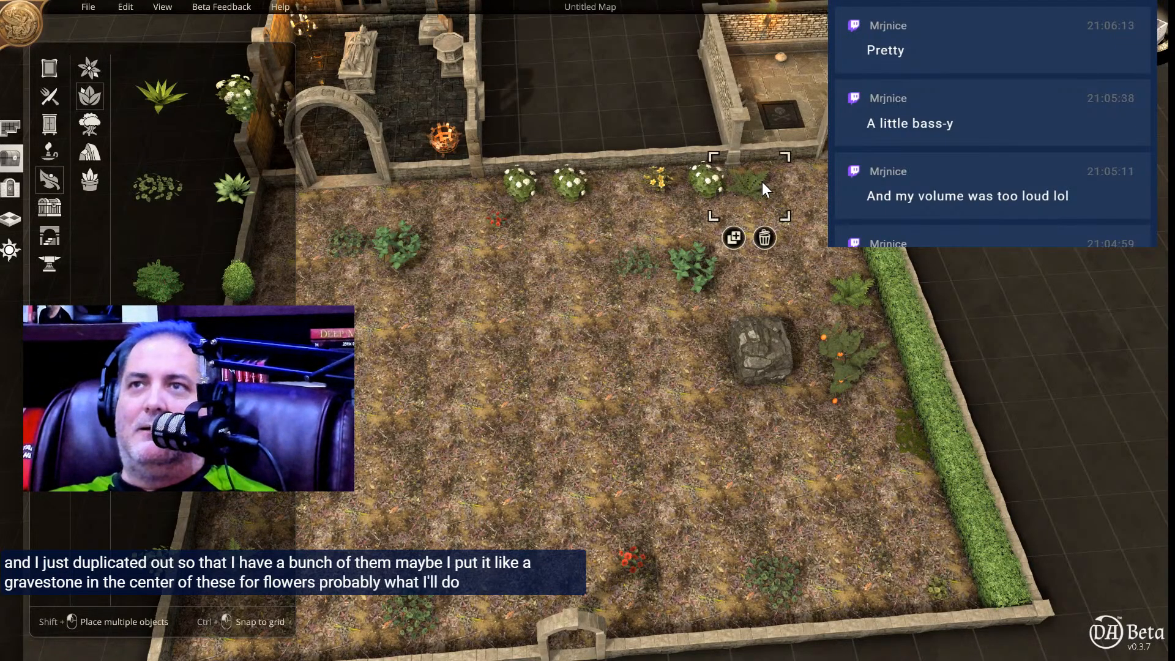
{"action": "left_click", "coordinate": [765, 238]}
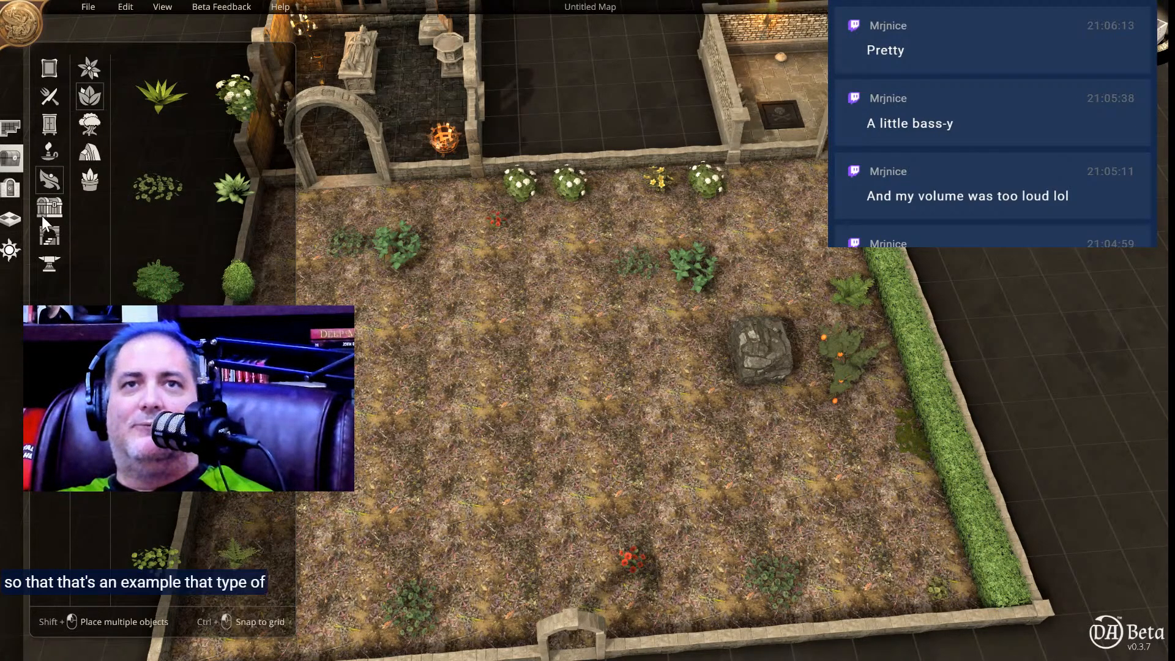
Place a stone Tablet from the burial objects against the back wall, centred between the white bushes and the yellow flowers.
{"action": "left_click", "coordinate": [49, 236]}
{"action": "left_click", "coordinate": [54, 261]}
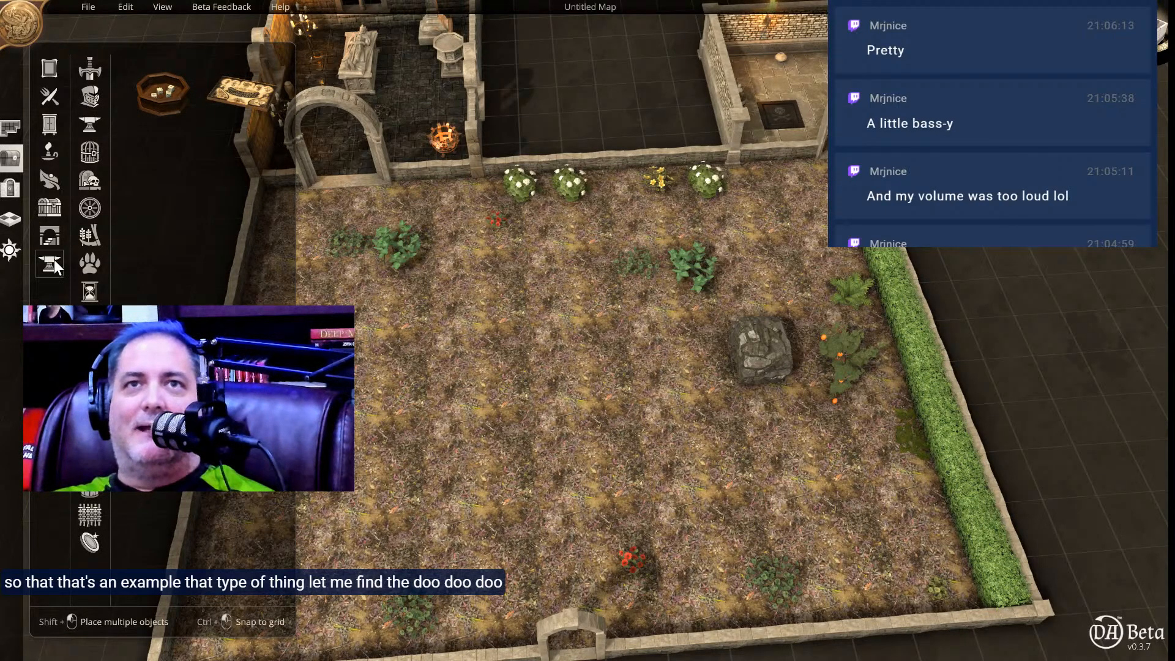
{"action": "left_click", "coordinate": [89, 178]}
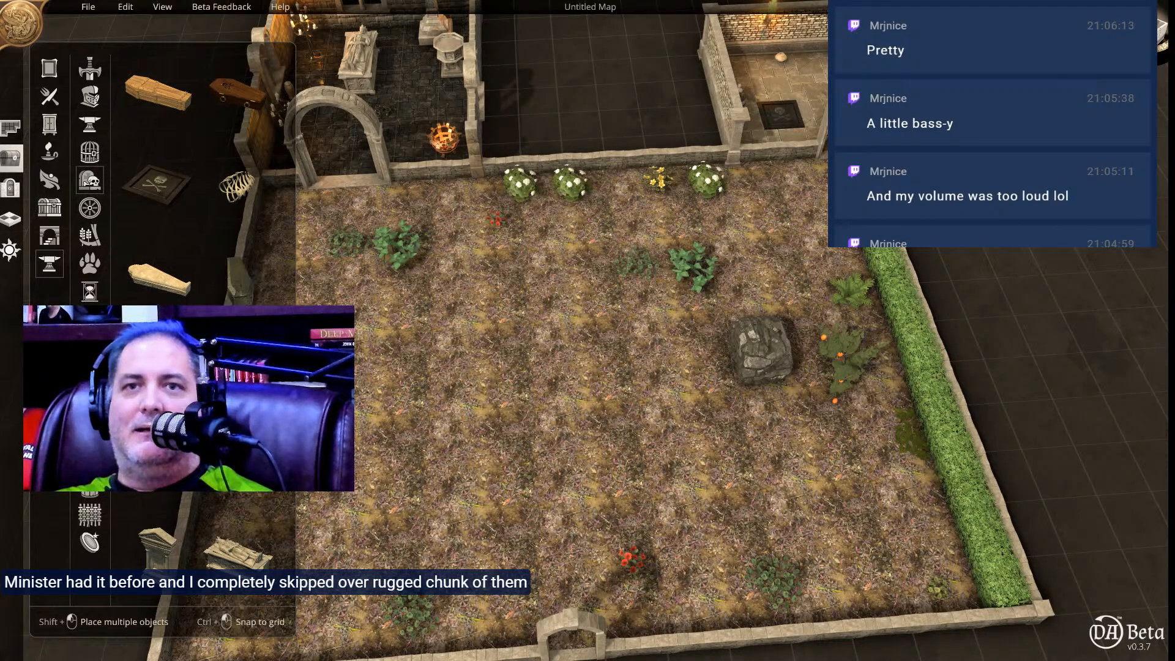
{"action": "left_click", "coordinate": [158, 548]}
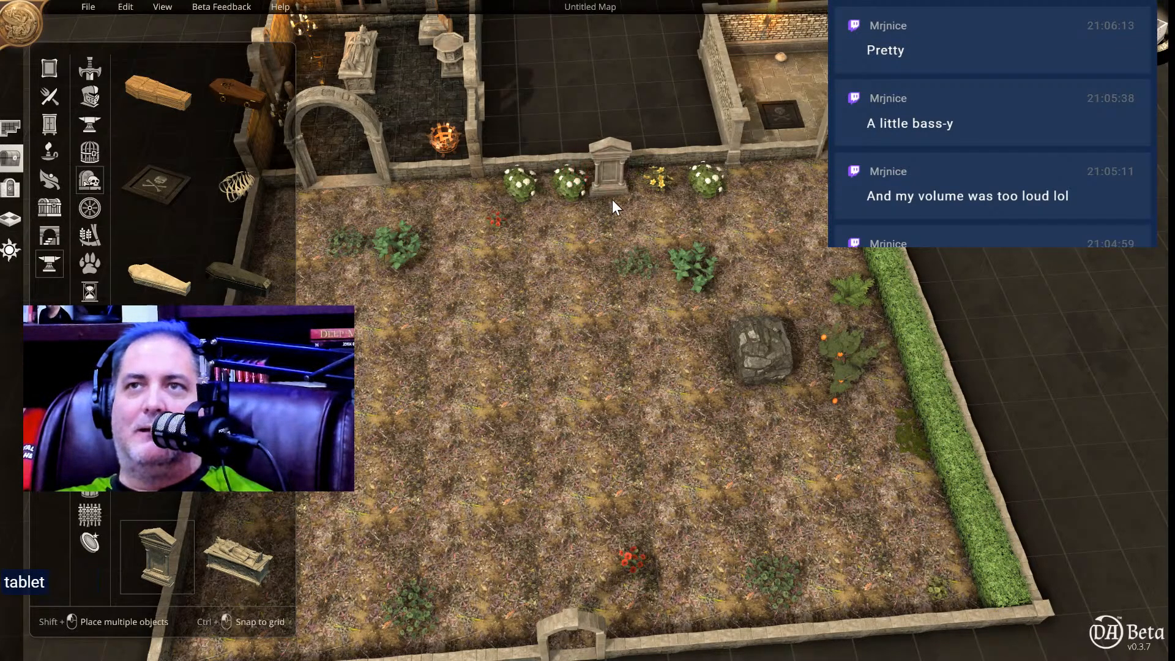
{"action": "left_click", "coordinate": [613, 199]}
{"action": "left_click", "coordinate": [615, 200]}
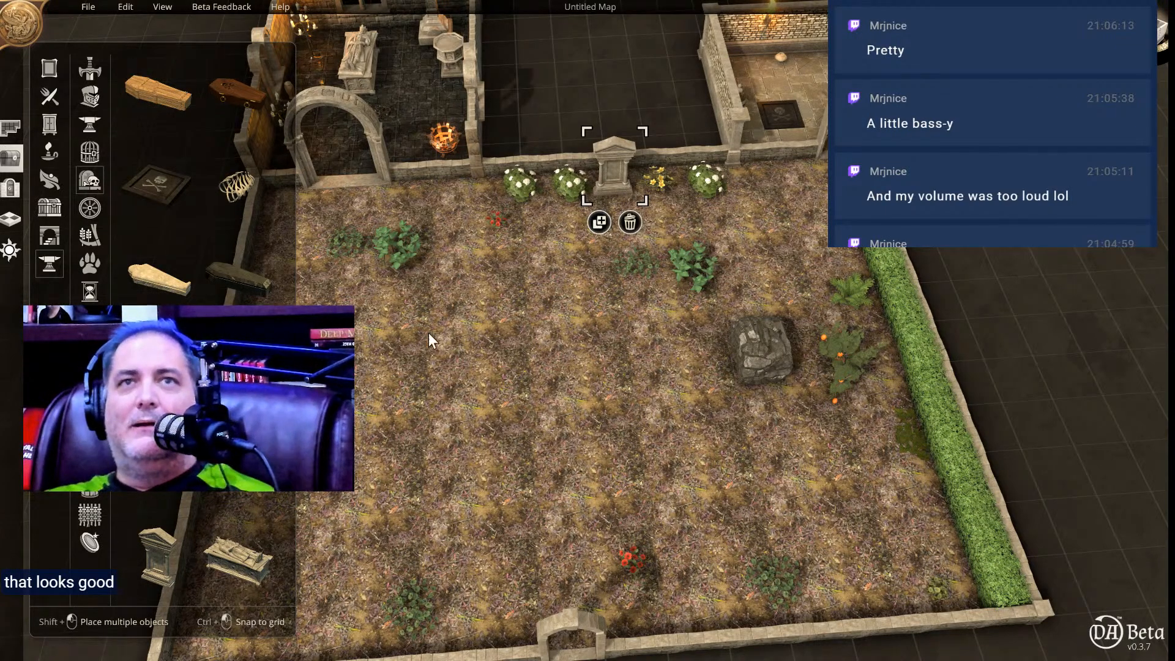
{"action": "left_click", "coordinate": [442, 291]}
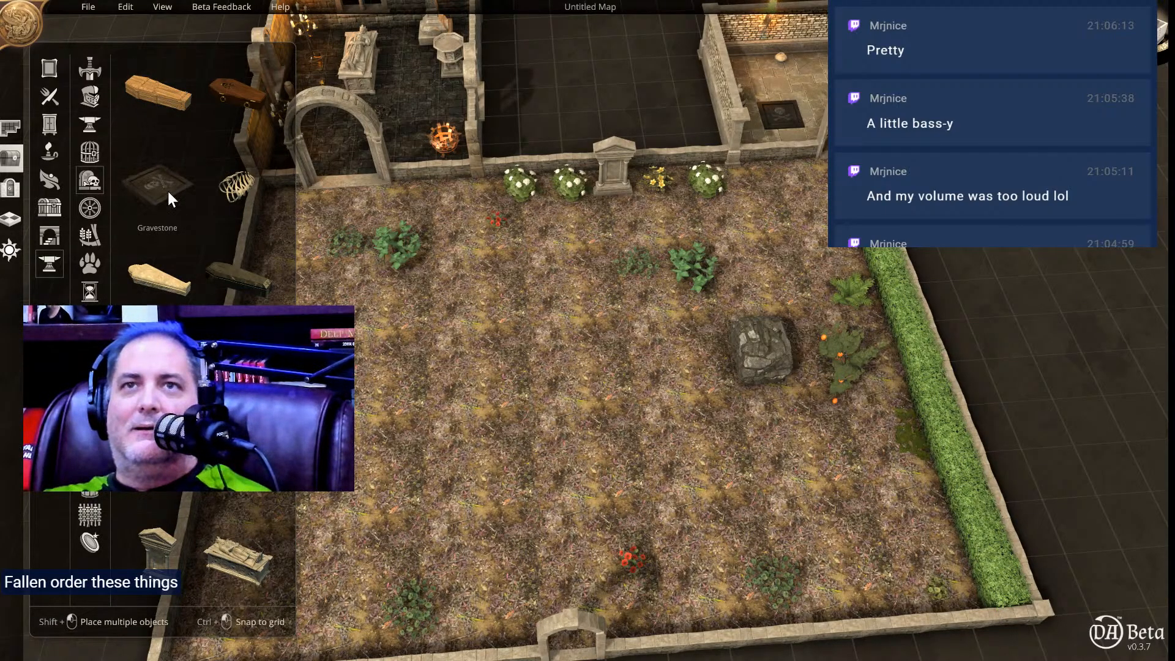
{"action": "scroll", "coordinate": [205, 215], "scroll_direction": "down", "scroll_amount": 3}
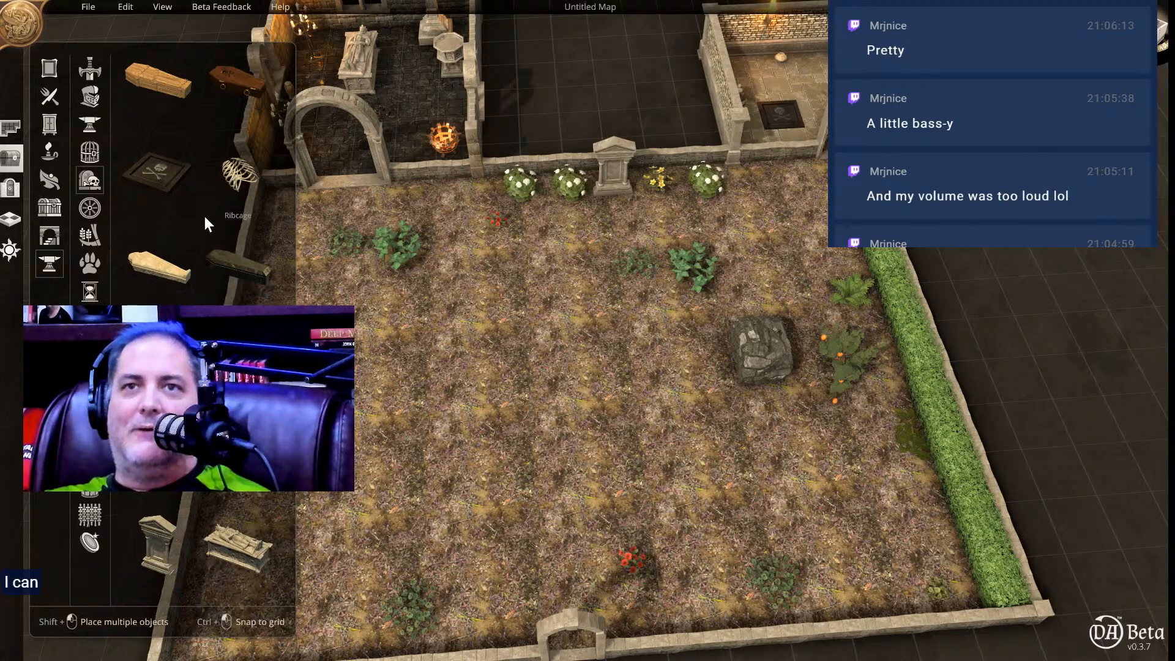
{"action": "scroll", "coordinate": [204, 218], "scroll_direction": "down", "scroll_amount": 1}
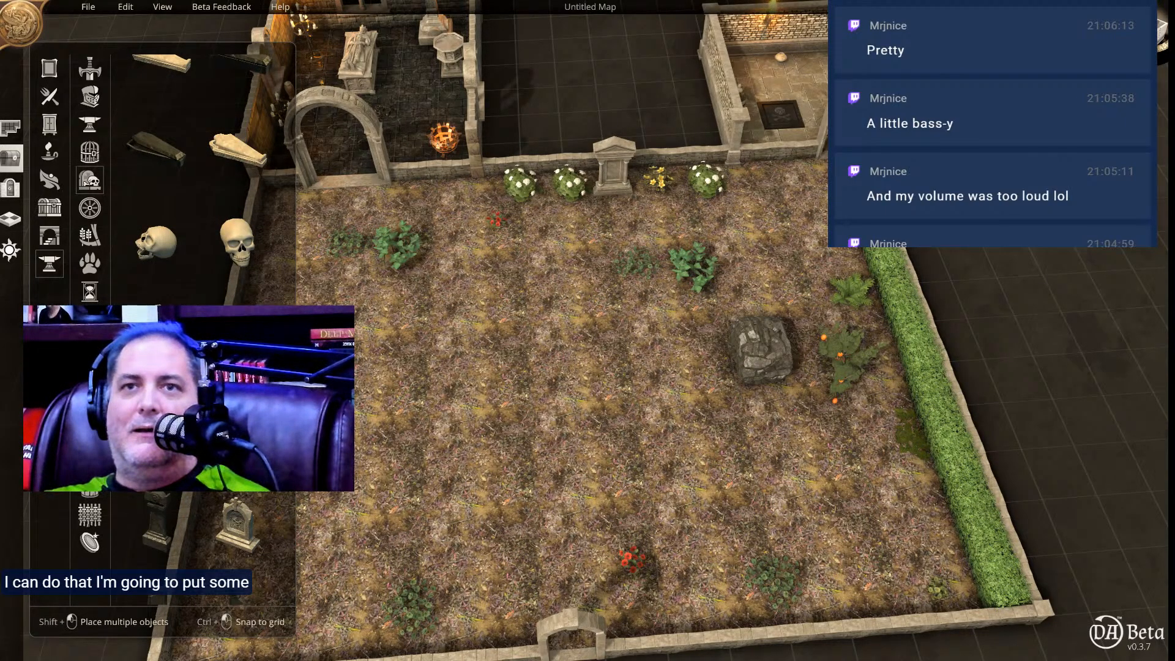
{"action": "scroll", "coordinate": [204, 245], "scroll_direction": "down", "scroll_amount": 1}
{"action": "scroll", "coordinate": [202, 184], "scroll_direction": "down", "scroll_amount": 2}
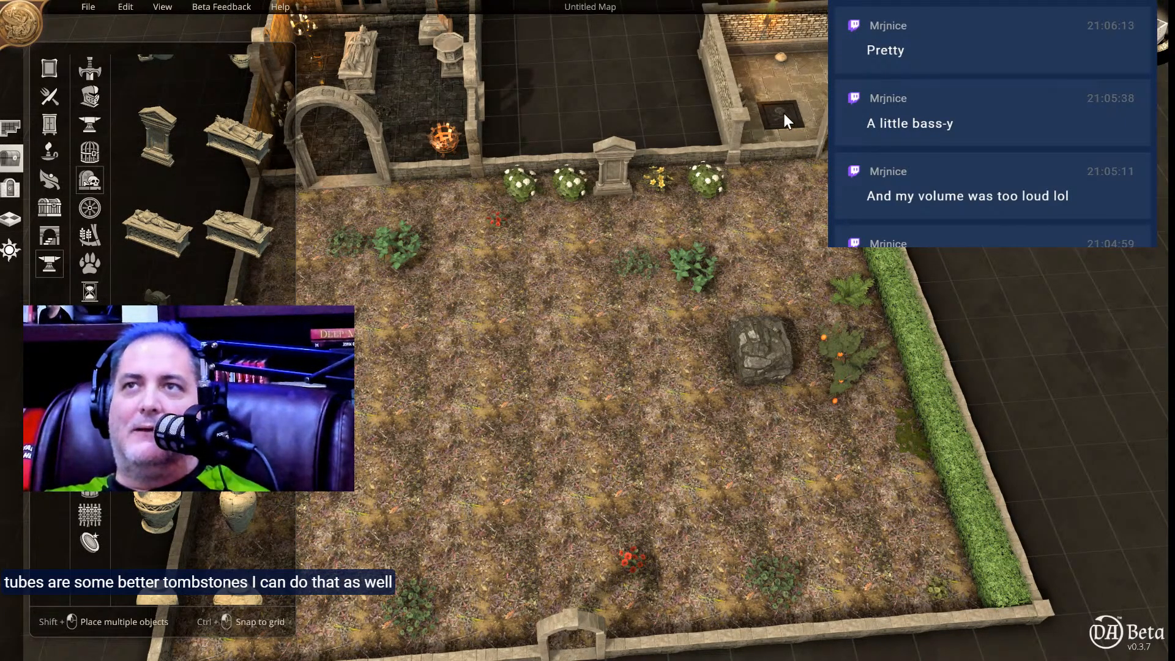
Delete both square skull gravestones from the floor of the crypt burial chamber beyond the meadow's far corner.
{"action": "right_click_drag", "start_coordinate": [783, 145], "coordinate": [615, 508]}
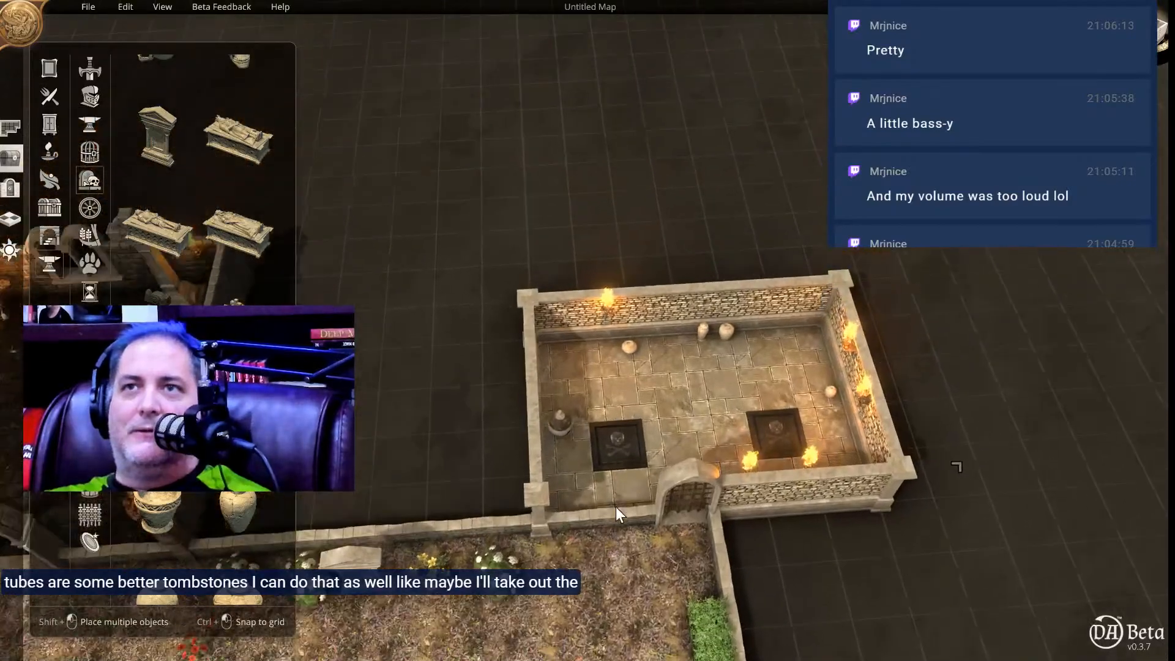
{"action": "scroll", "coordinate": [631, 458], "scroll_direction": "up", "scroll_amount": 5}
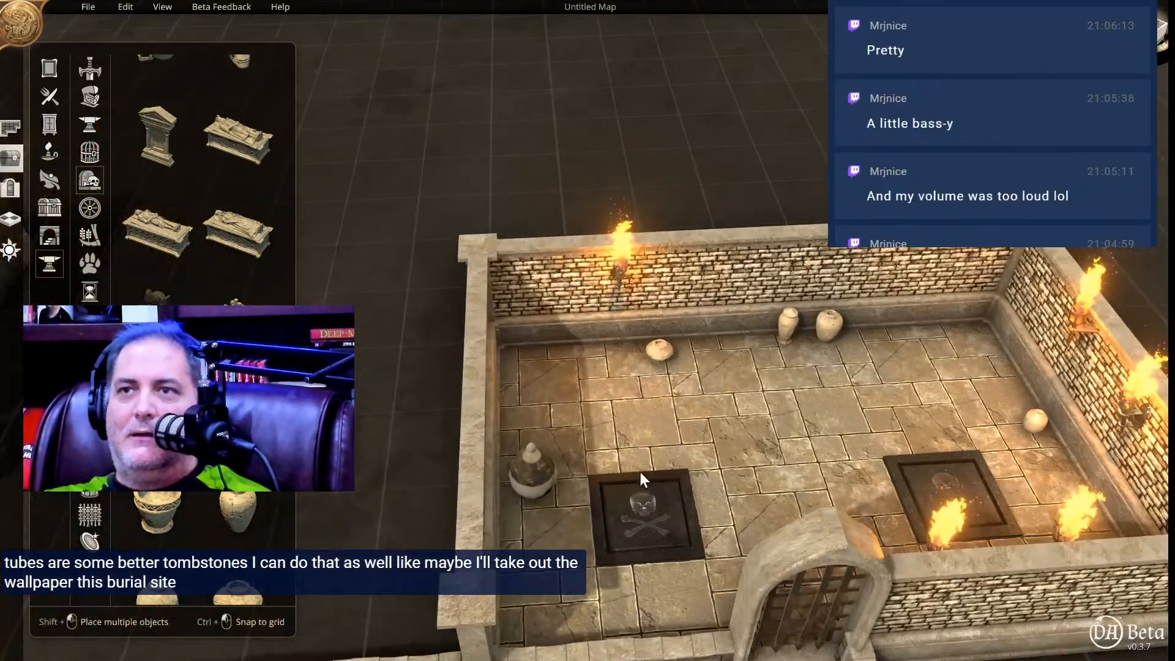
{"action": "middle_click_drag", "start_coordinate": [640, 474], "coordinate": [648, 539]}
{"action": "right_click_drag", "start_coordinate": [736, 515], "coordinate": [647, 346]}
{"action": "left_click", "coordinate": [580, 369]}
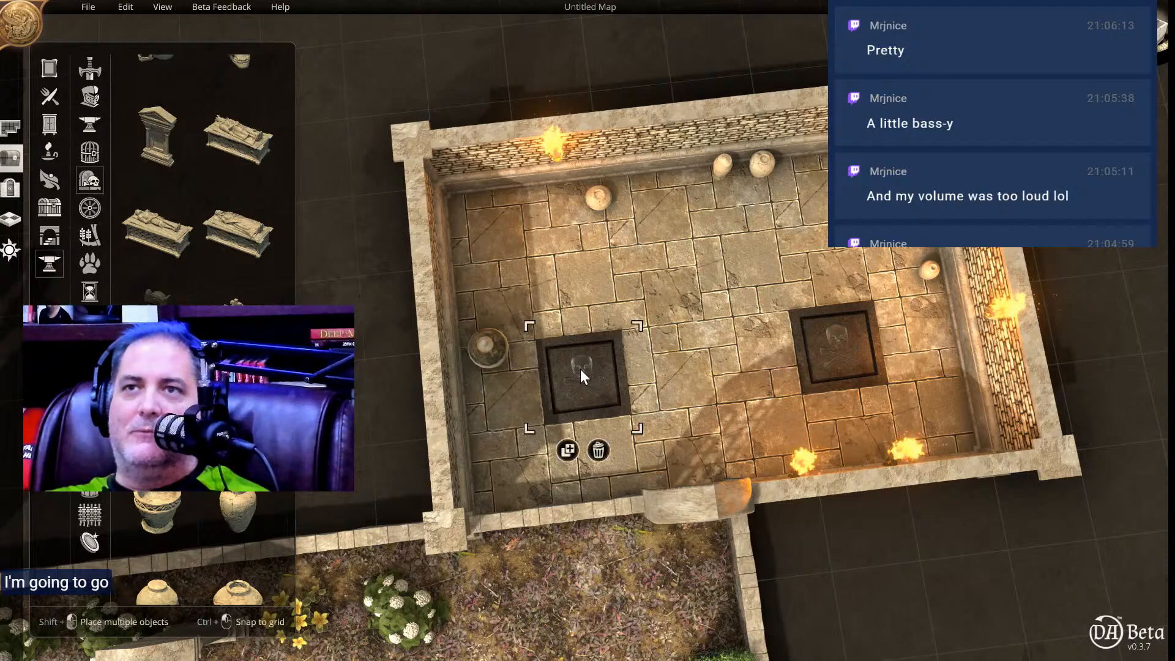
{"action": "left_click", "coordinate": [599, 450]}
{"action": "left_click", "coordinate": [836, 348]}
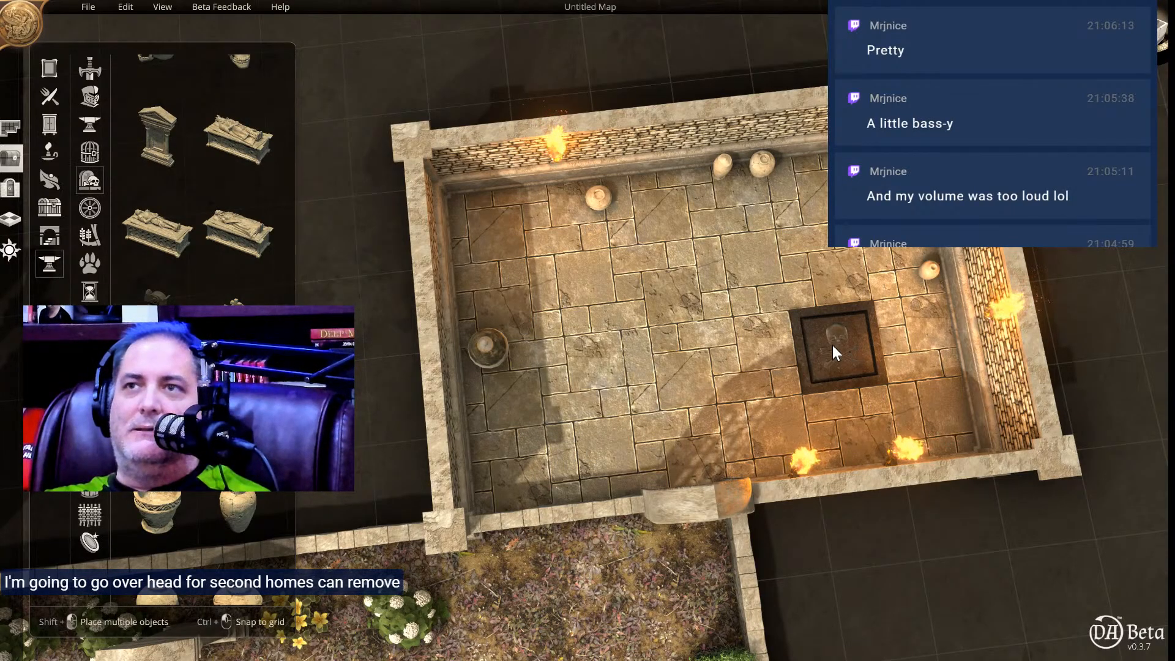
{"action": "left_click", "coordinate": [853, 419]}
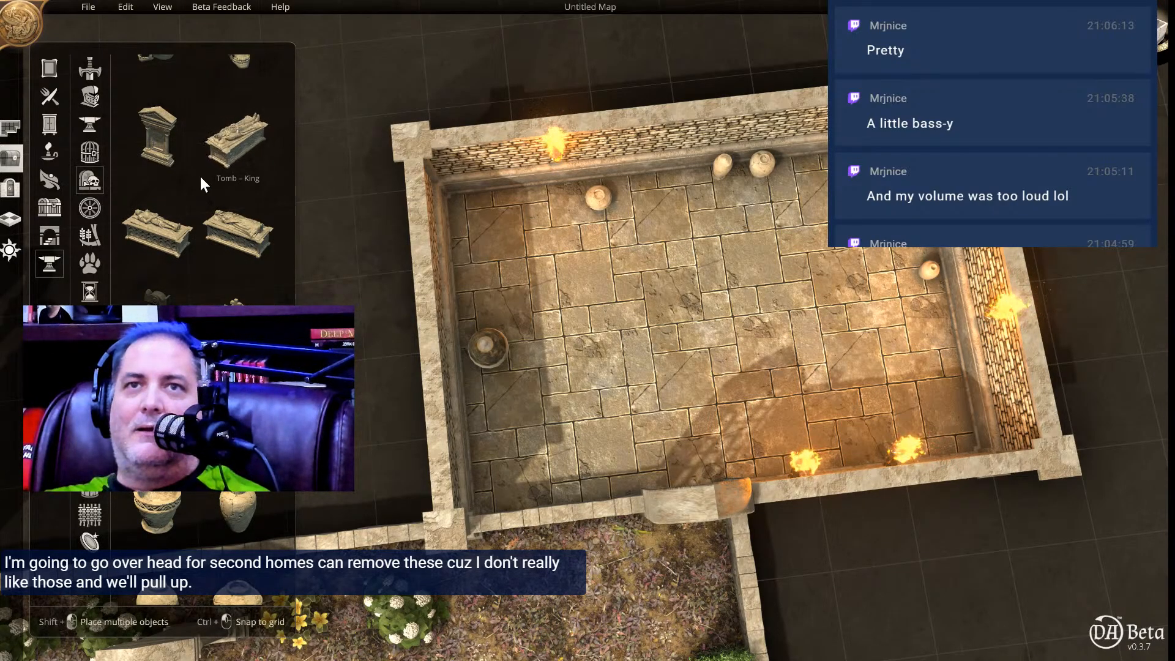
Place a Tomb – King lengthwise in the burial chamber beside the urn near the side wall, and scale it down slightly.
{"action": "scroll", "coordinate": [191, 289], "scroll_direction": "down", "scroll_amount": 5}
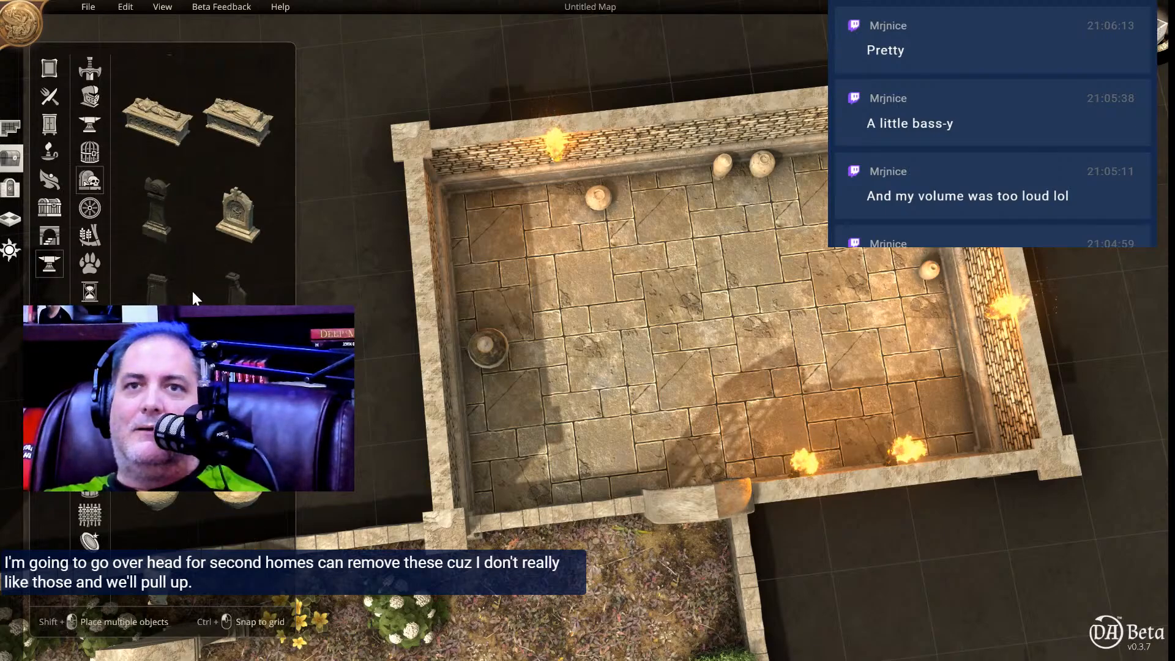
{"action": "scroll", "coordinate": [191, 288], "scroll_direction": "up", "scroll_amount": 5}
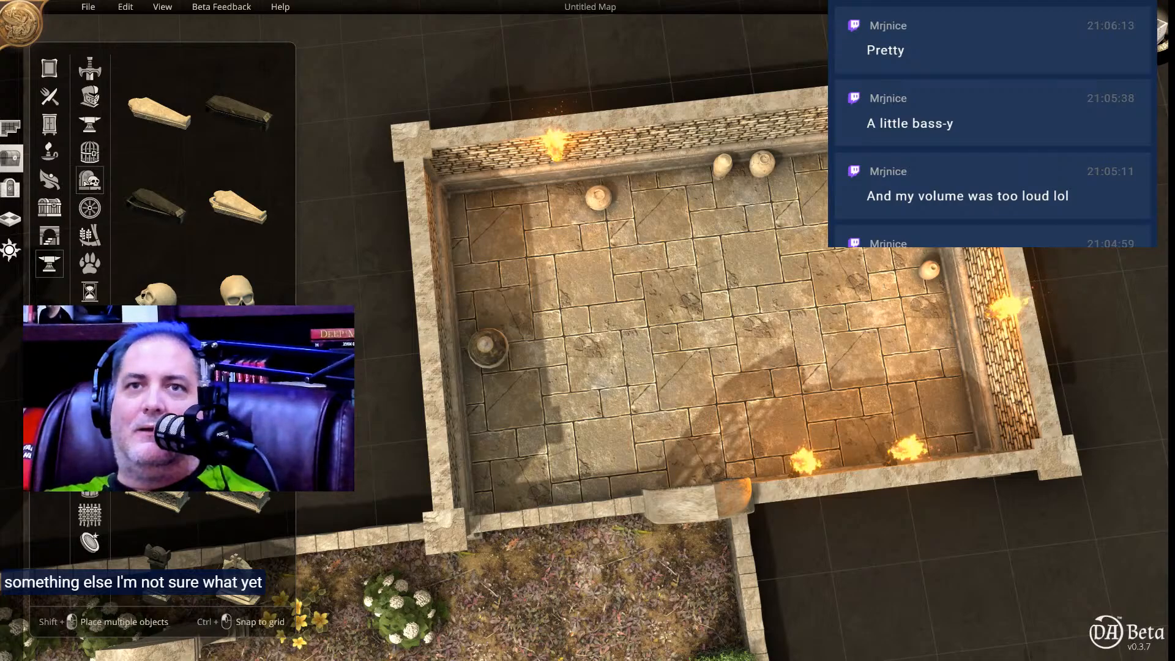
{"action": "left_click", "coordinate": [237, 392]}
{"action": "scroll", "coordinate": [685, 339], "scroll_direction": "up", "scroll_amount": 3}
{"action": "scroll", "coordinate": [685, 339], "scroll_direction": "up", "scroll_amount": 5}
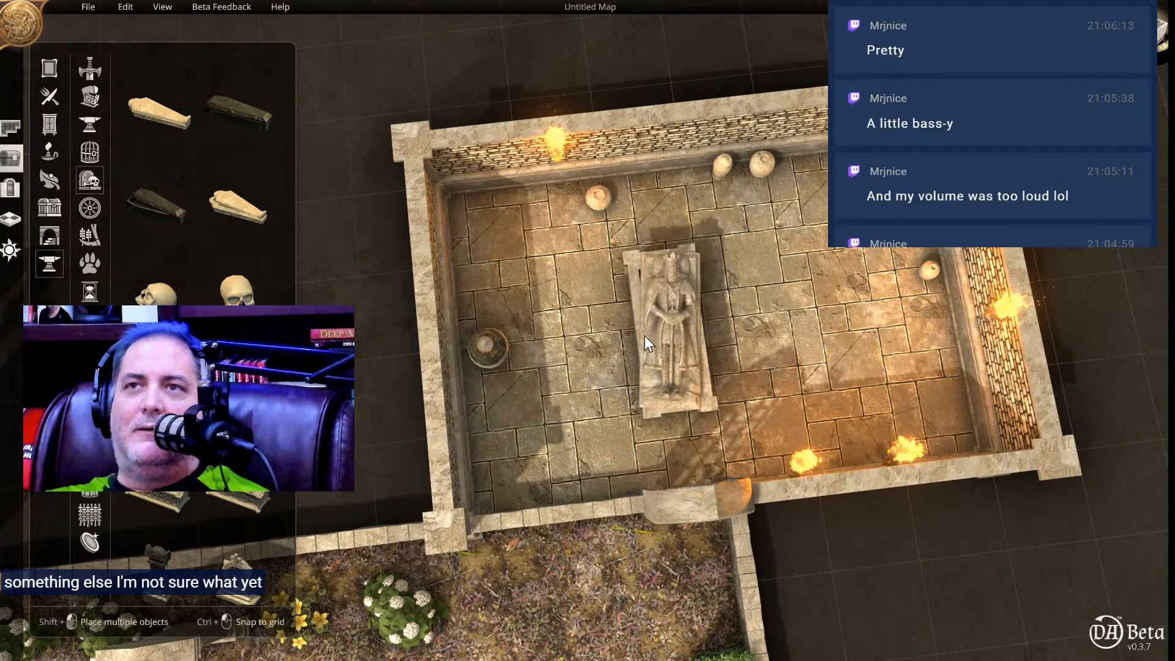
{"action": "left_click", "coordinate": [590, 340]}
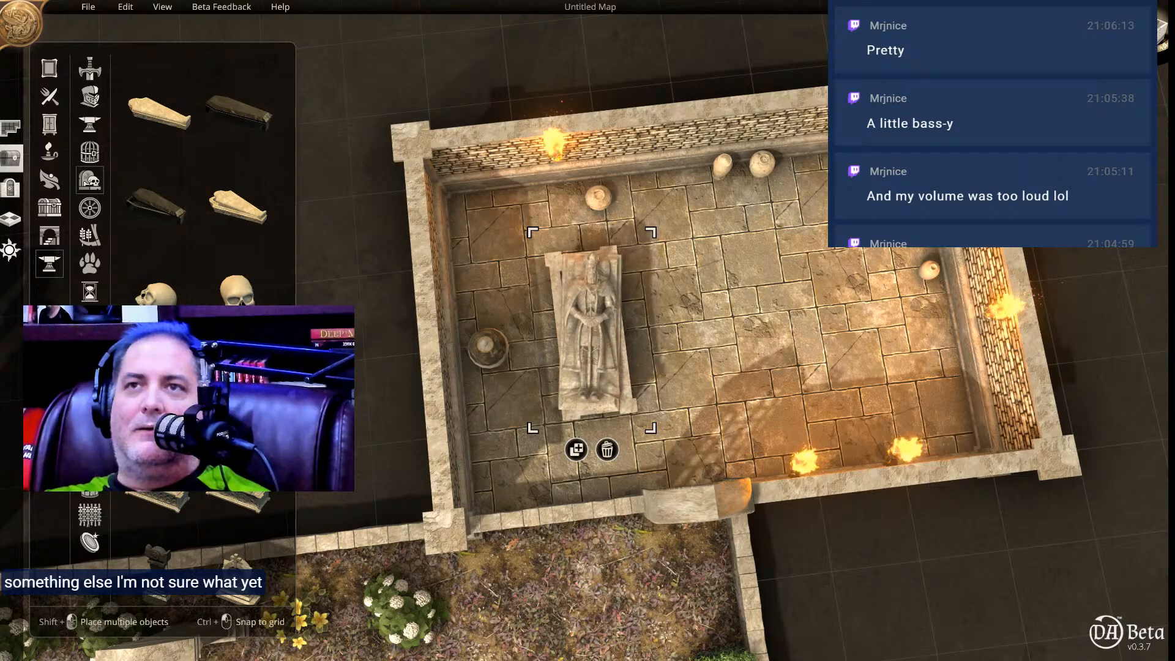
{"action": "left_click_drag", "start_coordinate": [531, 432], "coordinate": [543, 402]}
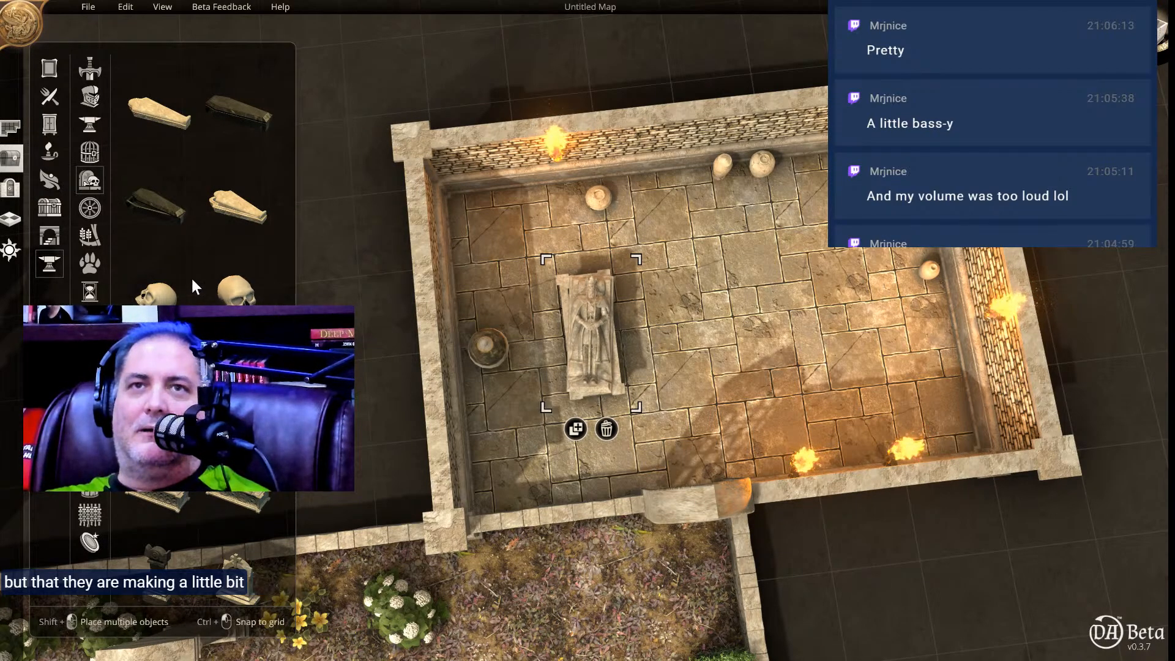
Place a second carved effigy tomb in the burial chamber, turn it parallel to the King tomb, and scale it down to a similar size.
{"action": "left_click", "coordinate": [237, 502]}
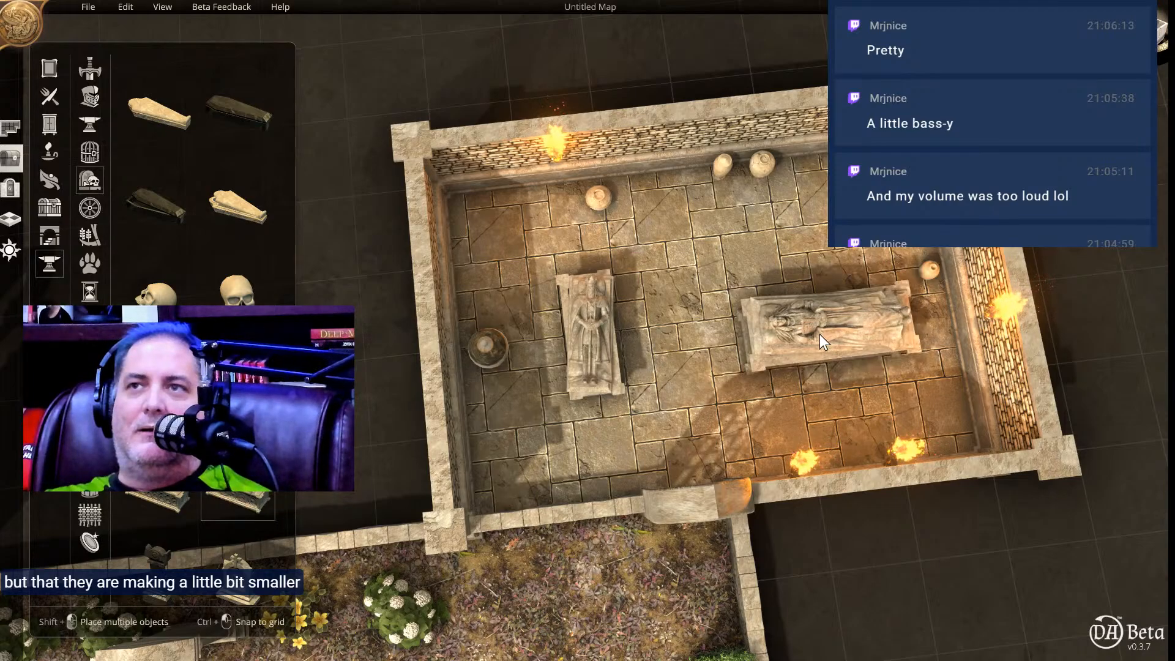
{"action": "scroll", "coordinate": [832, 328], "scroll_direction": "down", "scroll_amount": 8}
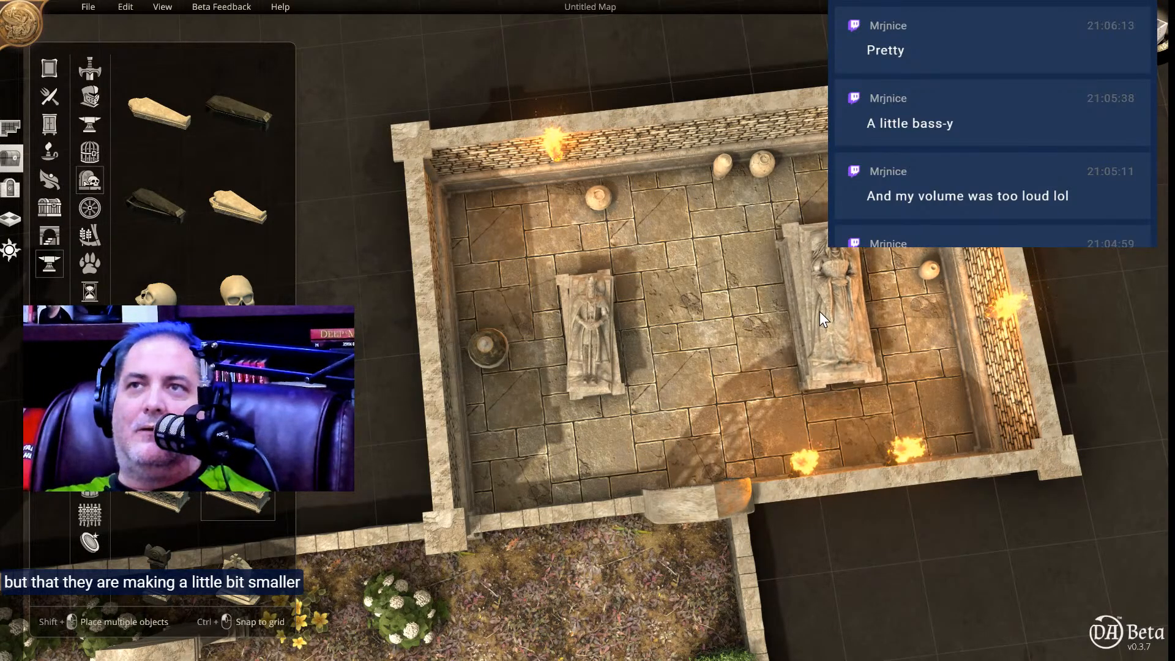
{"action": "left_click", "coordinate": [824, 313]}
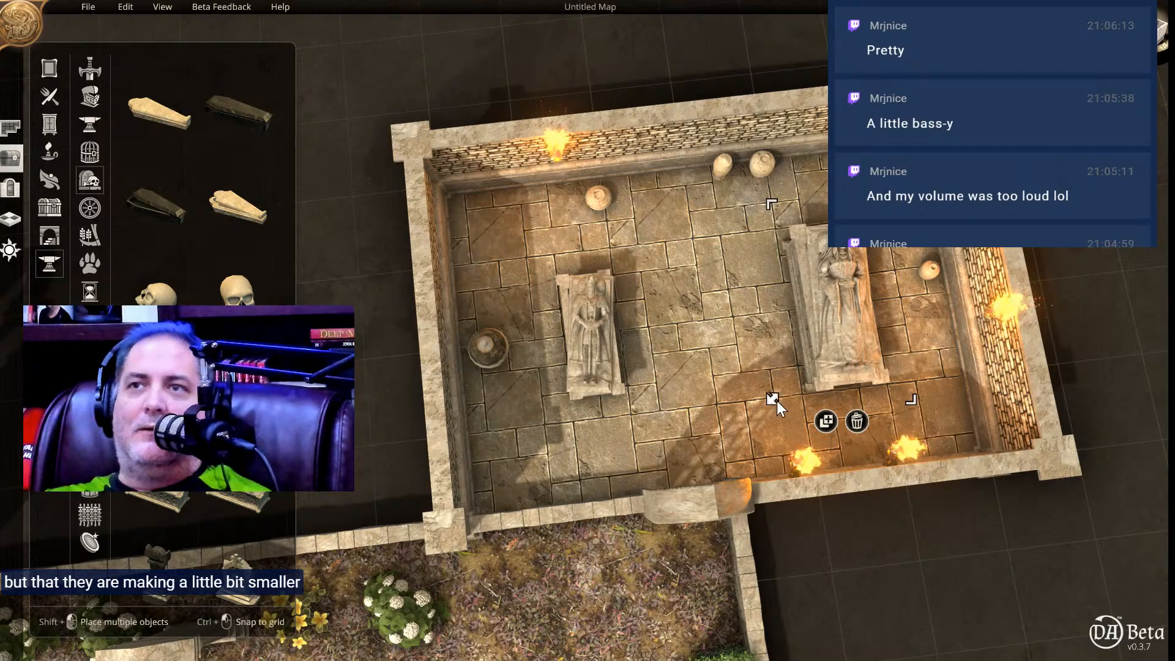
{"action": "left_click_drag", "start_coordinate": [769, 400], "coordinate": [788, 368]}
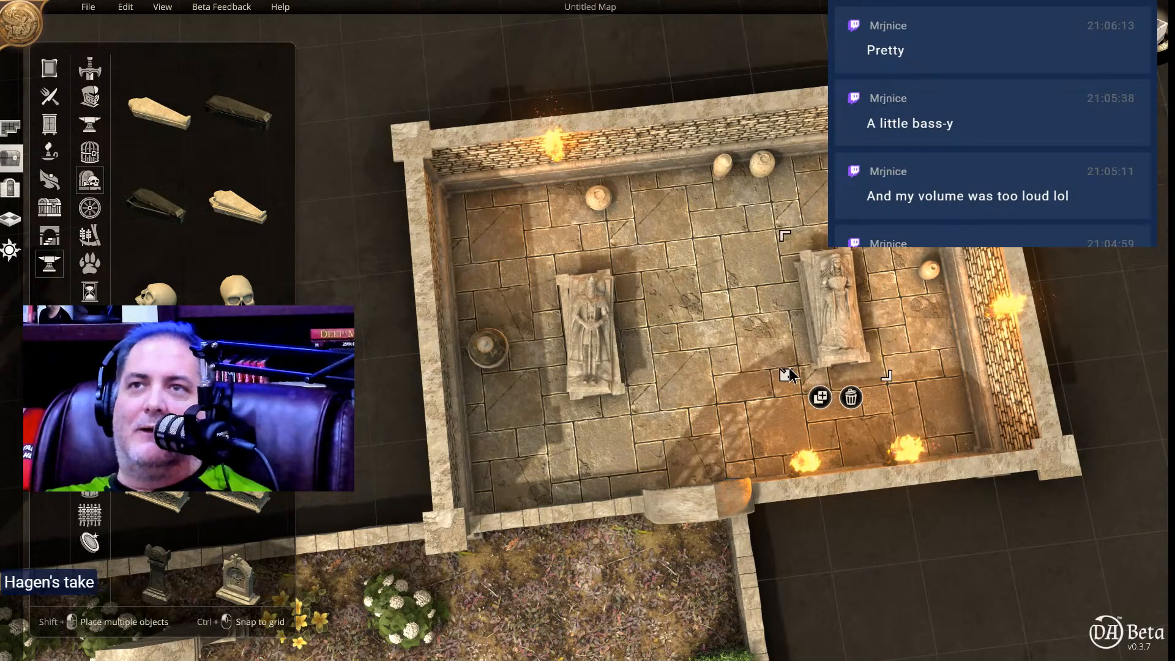
{"action": "left_click", "coordinate": [723, 374]}
Inspect the decorated meadow and the attached crypt chapel from above and at low angles.
{"action": "right_click_drag", "start_coordinate": [690, 401], "coordinate": [788, 130]}
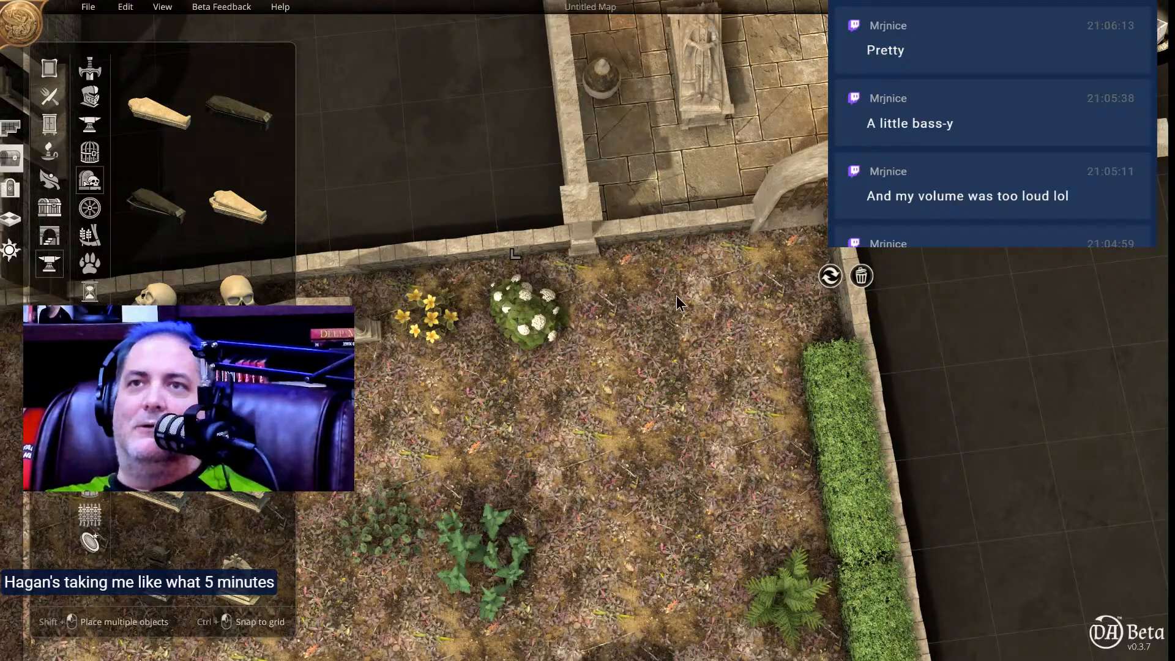
{"action": "scroll", "coordinate": [676, 295], "scroll_direction": "down", "scroll_amount": 5}
{"action": "scroll", "coordinate": [674, 281], "scroll_direction": "up", "scroll_amount": 5}
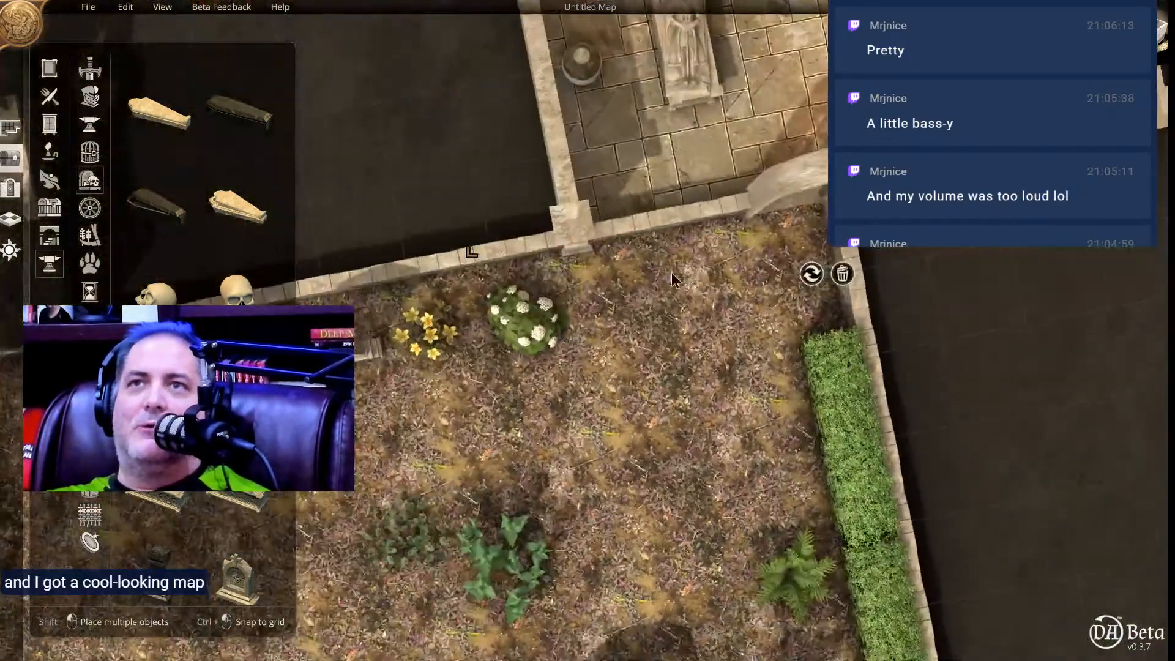
{"action": "middle_click_drag", "start_coordinate": [672, 279], "coordinate": [687, 155]}
{"action": "right_click_drag", "start_coordinate": [674, 347], "coordinate": [820, 189]}
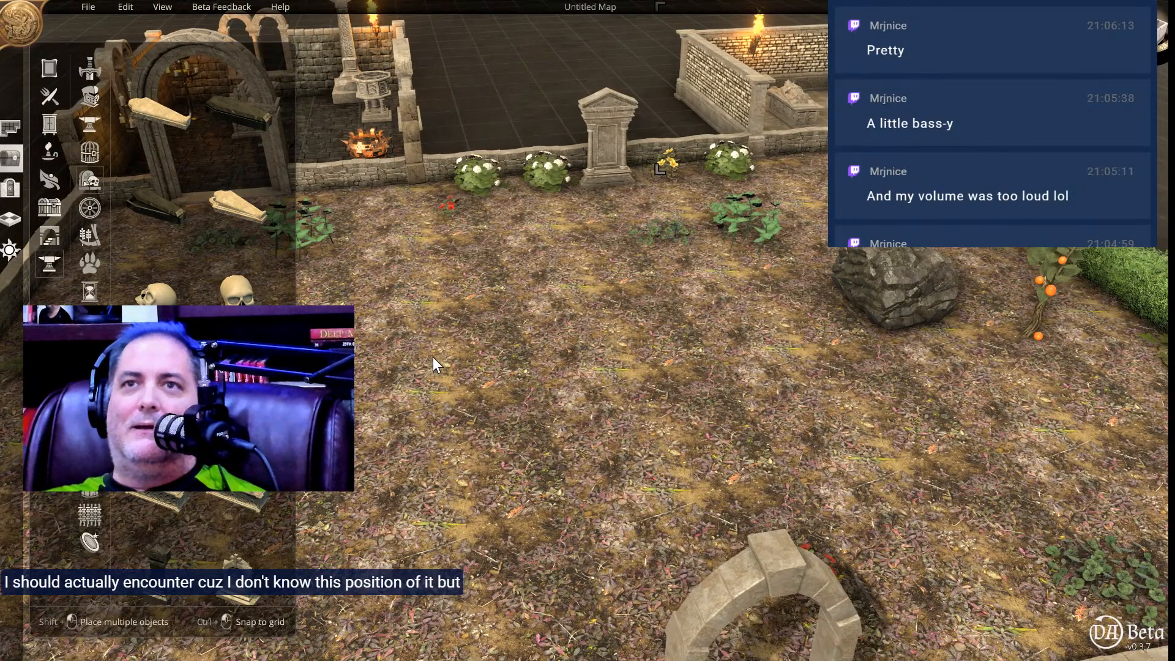
{"action": "right_click_drag", "start_coordinate": [482, 240], "coordinate": [706, 369]}
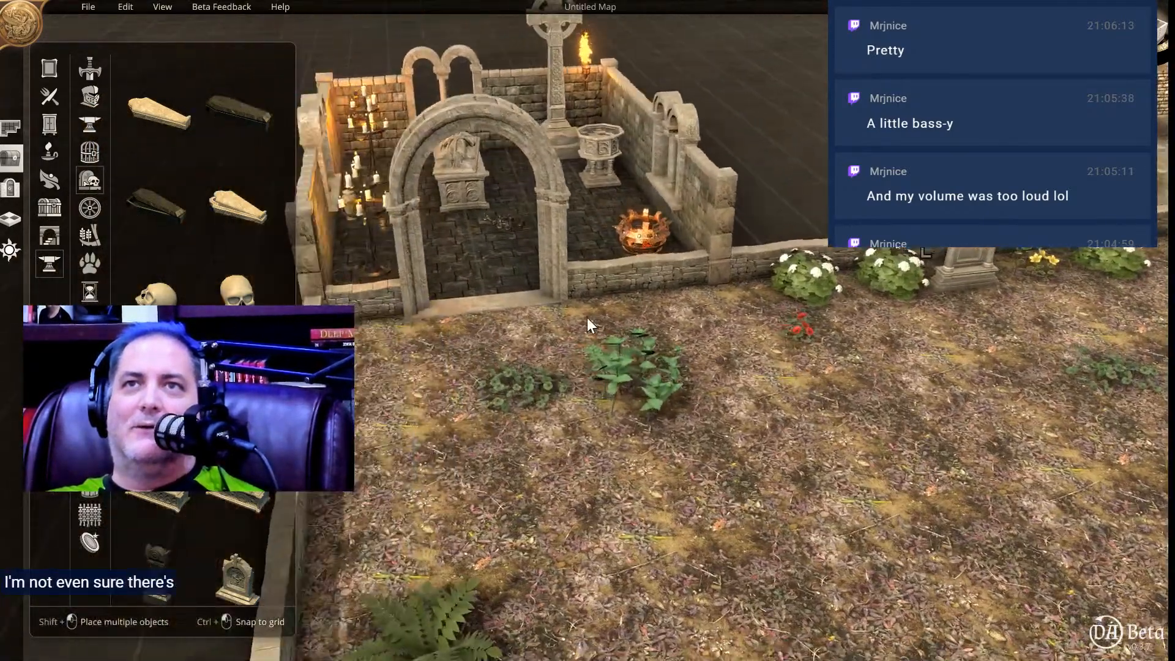
{"action": "scroll", "coordinate": [478, 437], "scroll_direction": "up", "scroll_amount": 3}
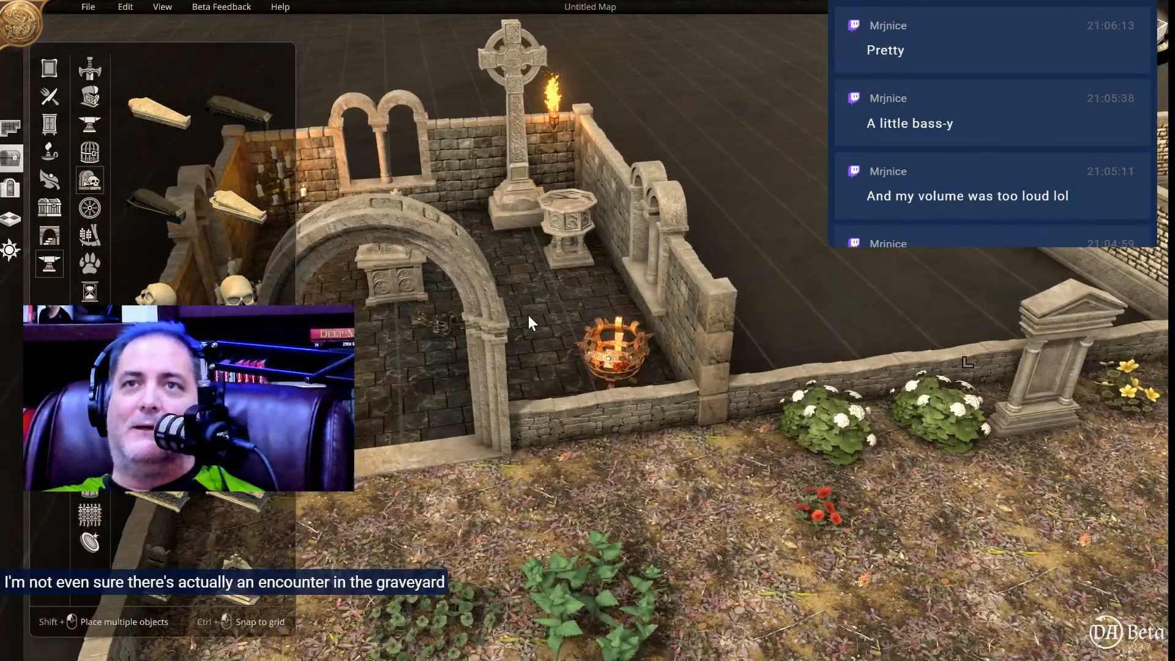
{"action": "scroll", "coordinate": [531, 426], "scroll_direction": "up", "scroll_amount": 3}
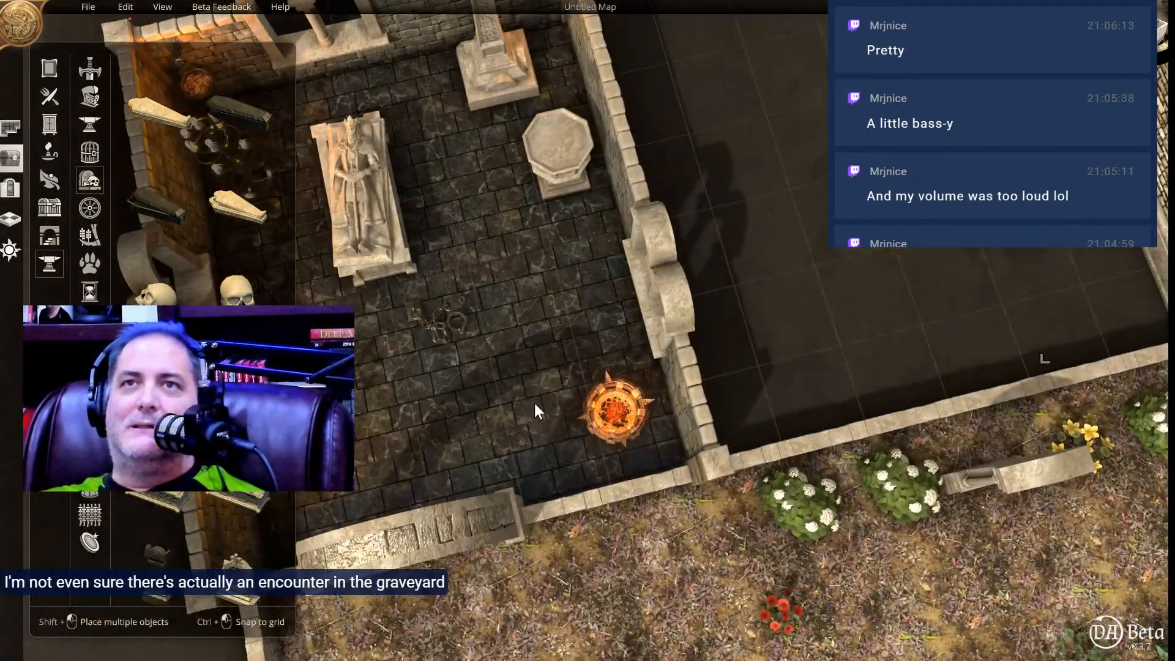
{"action": "right_click_drag", "start_coordinate": [535, 403], "coordinate": [469, 150]}
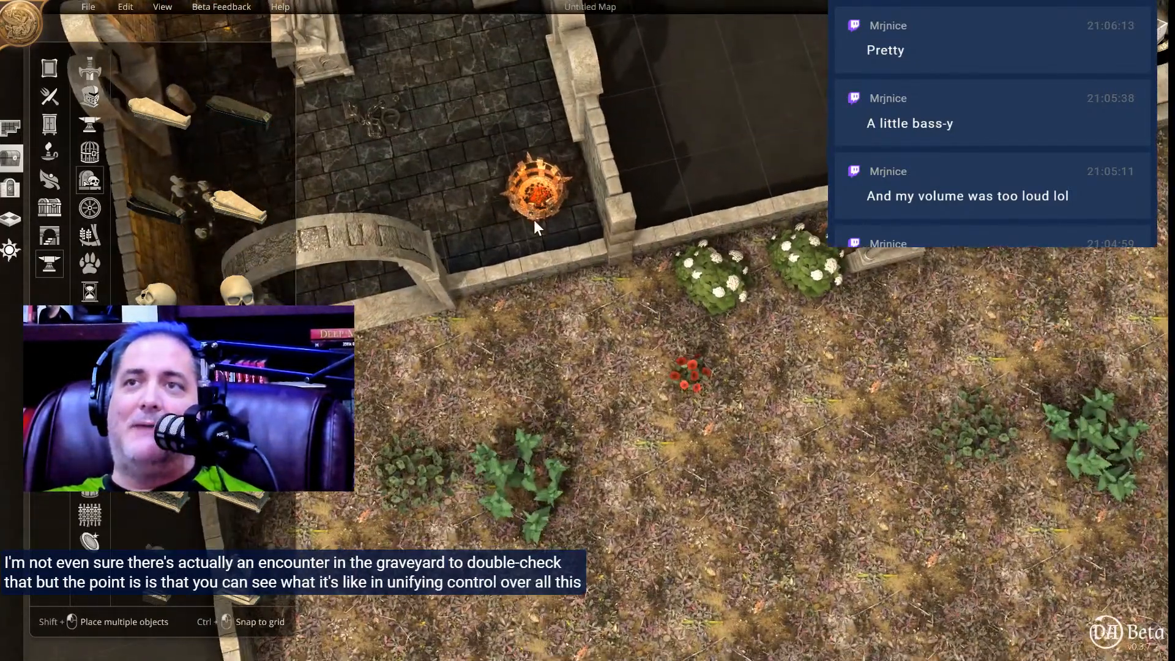
{"action": "right_click_drag", "start_coordinate": [685, 499], "coordinate": [477, 163]}
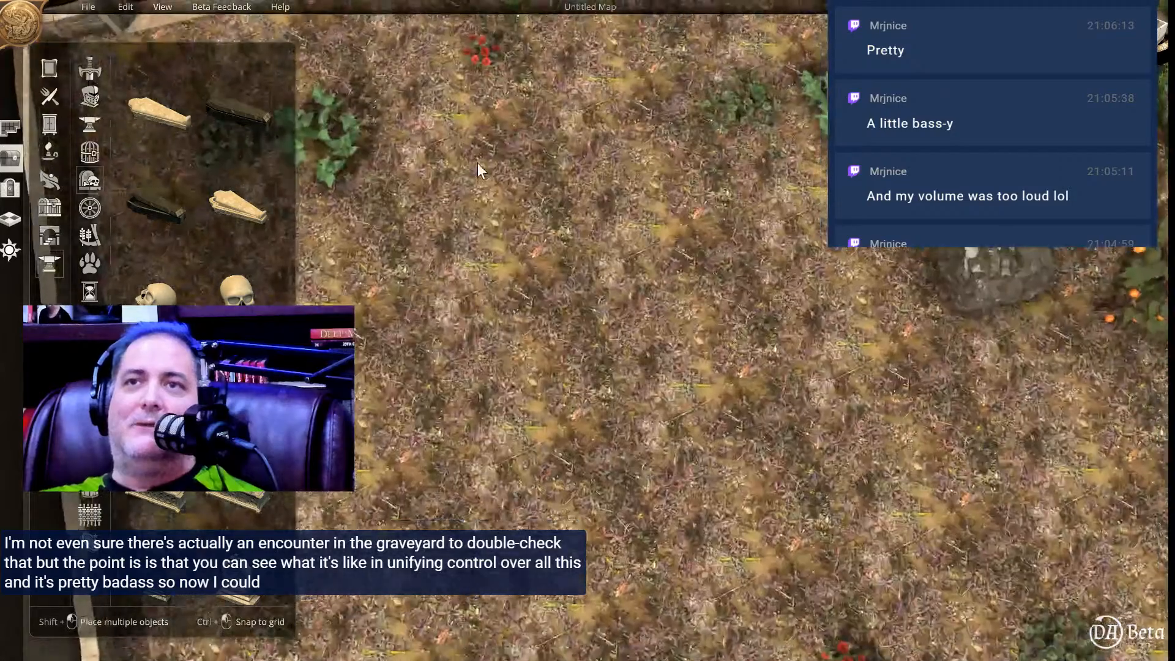
Save the map under the file name "city of the dead map".
{"action": "left_click", "coordinate": [86, 6]}
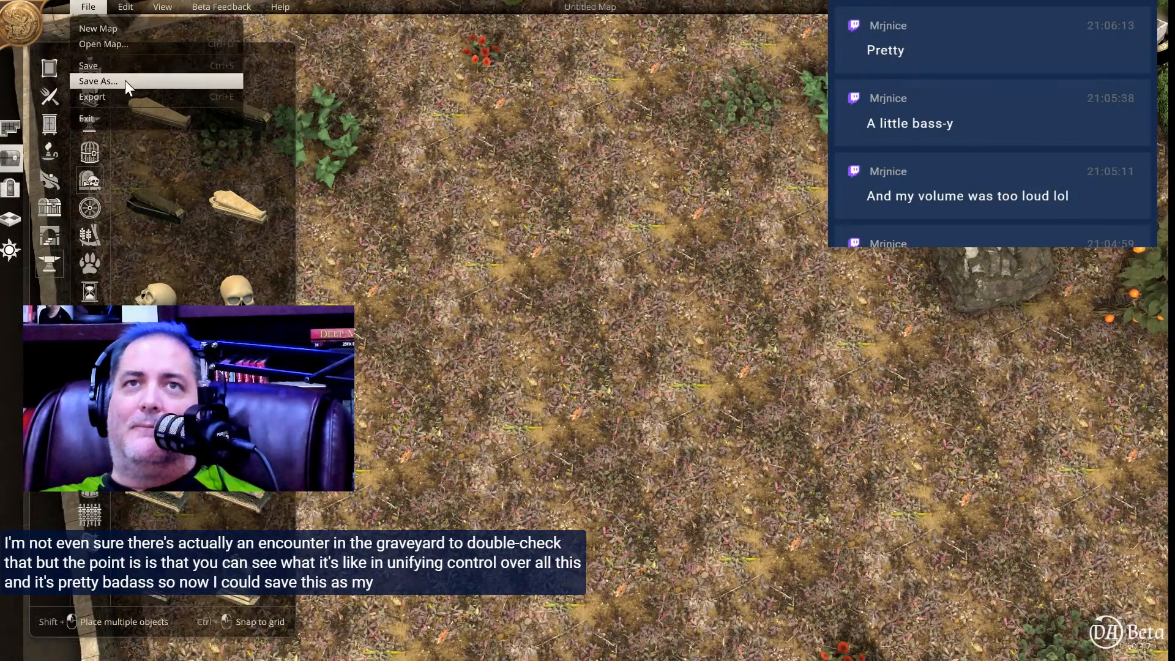
{"action": "left_click", "coordinate": [98, 81]}
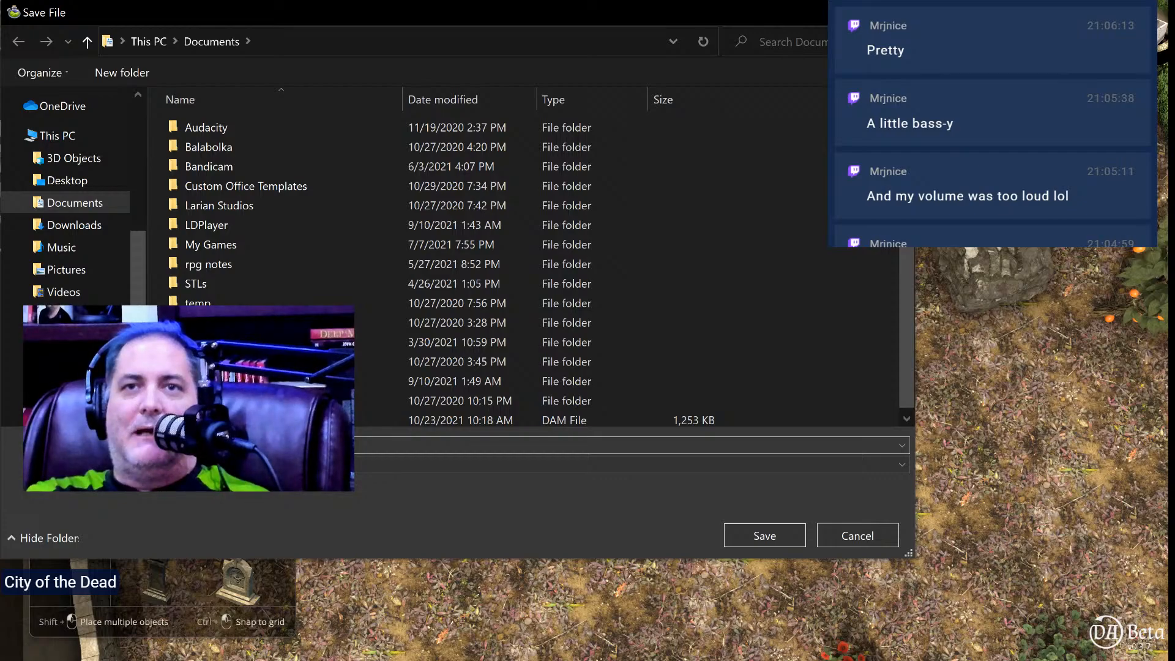
{"action": "key", "text": "Return"}
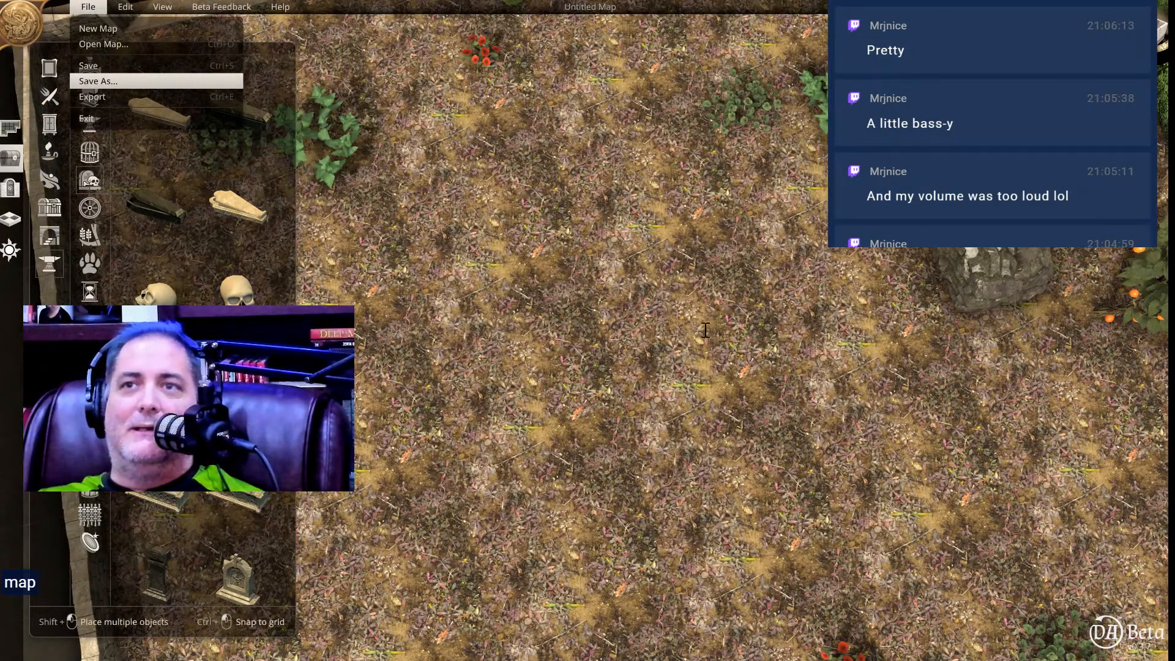
Look over the whole walled graveyard and both crypt rooms from overhead and angled views.
{"action": "scroll", "coordinate": [631, 133], "scroll_direction": "down", "scroll_amount": 4}
{"action": "right_click_drag", "start_coordinate": [641, 134], "coordinate": [674, 182]}
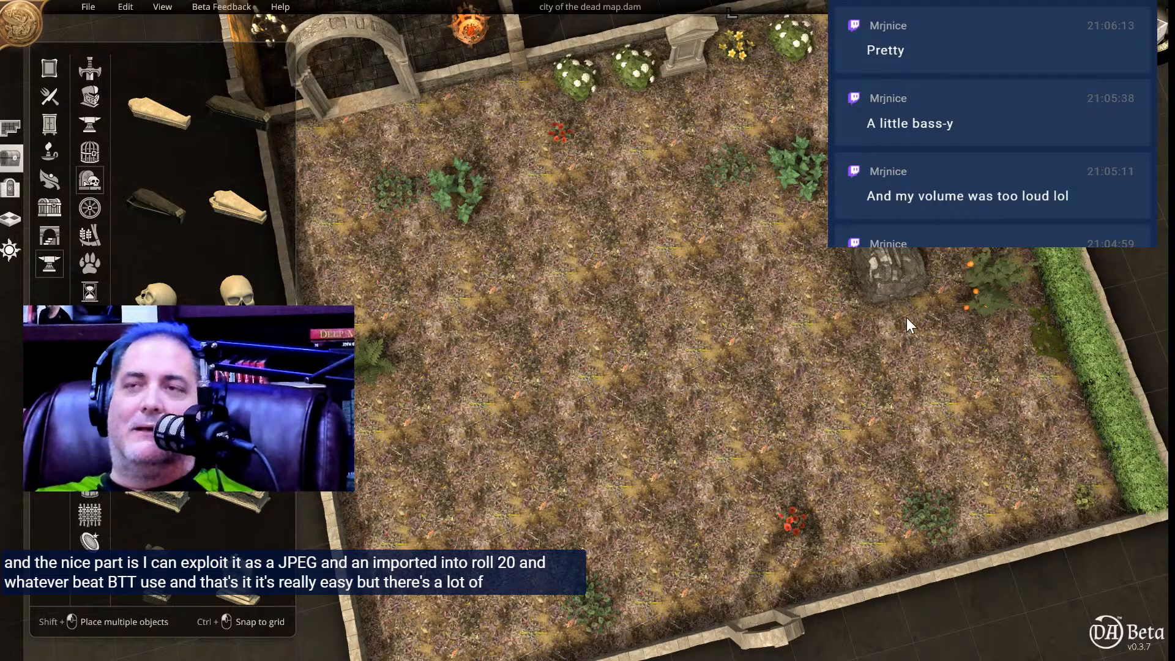
{"action": "right_click_drag", "start_coordinate": [759, 269], "coordinate": [688, 328]}
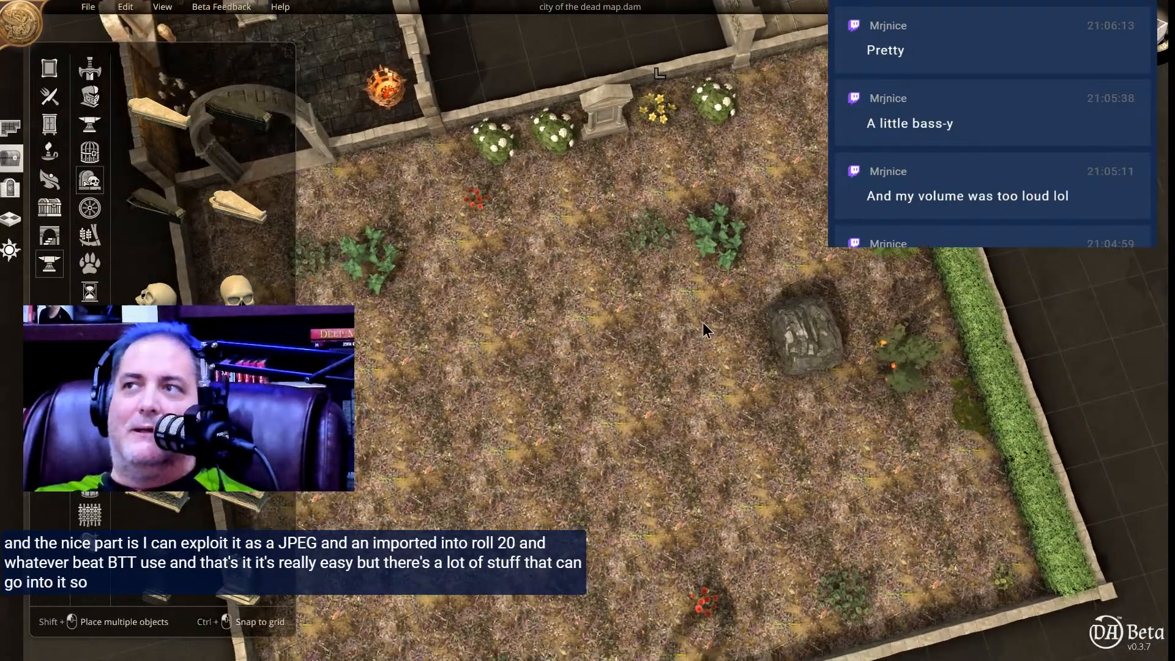
{"action": "right_click_drag", "start_coordinate": [699, 221], "coordinate": [668, 295]}
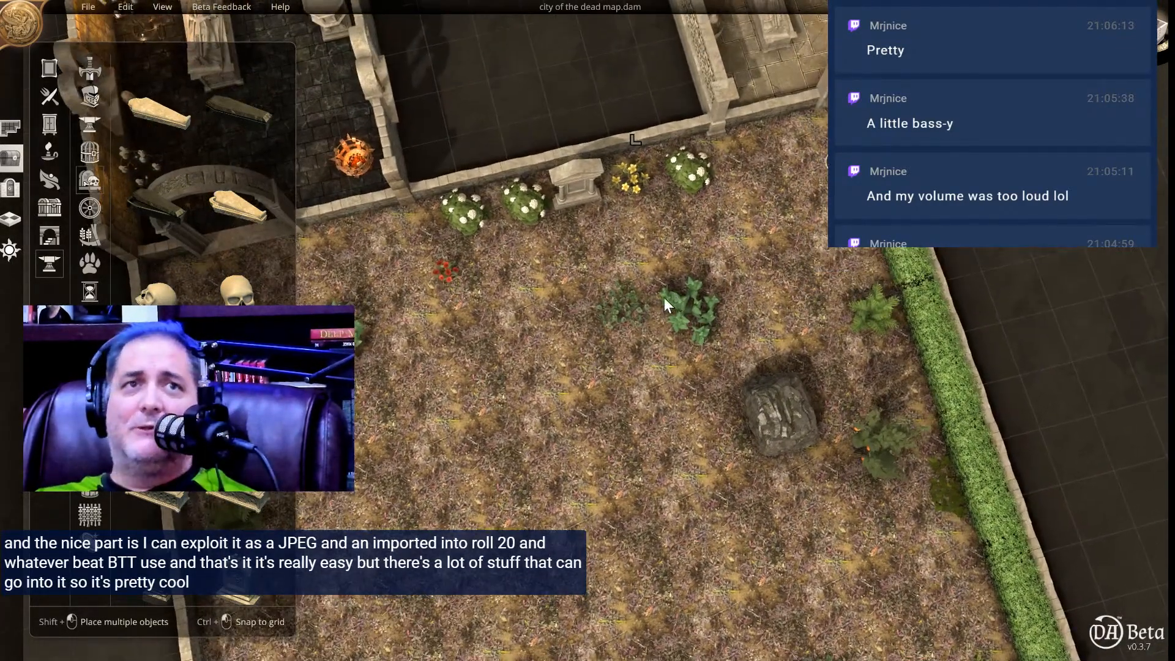
{"action": "middle_click_drag", "start_coordinate": [626, 339], "coordinate": [1065, 159]}
{"action": "middle_click_drag", "start_coordinate": [411, 368], "coordinate": [856, 529]}
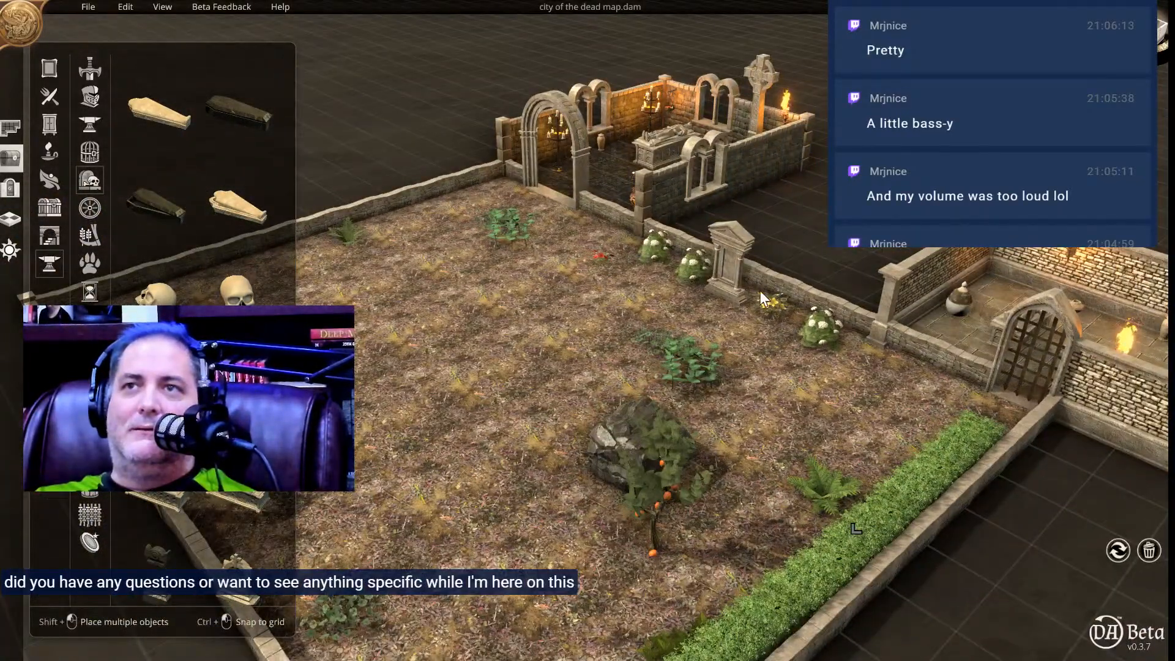
{"action": "middle_click_drag", "start_coordinate": [552, 317], "coordinate": [673, 304]}
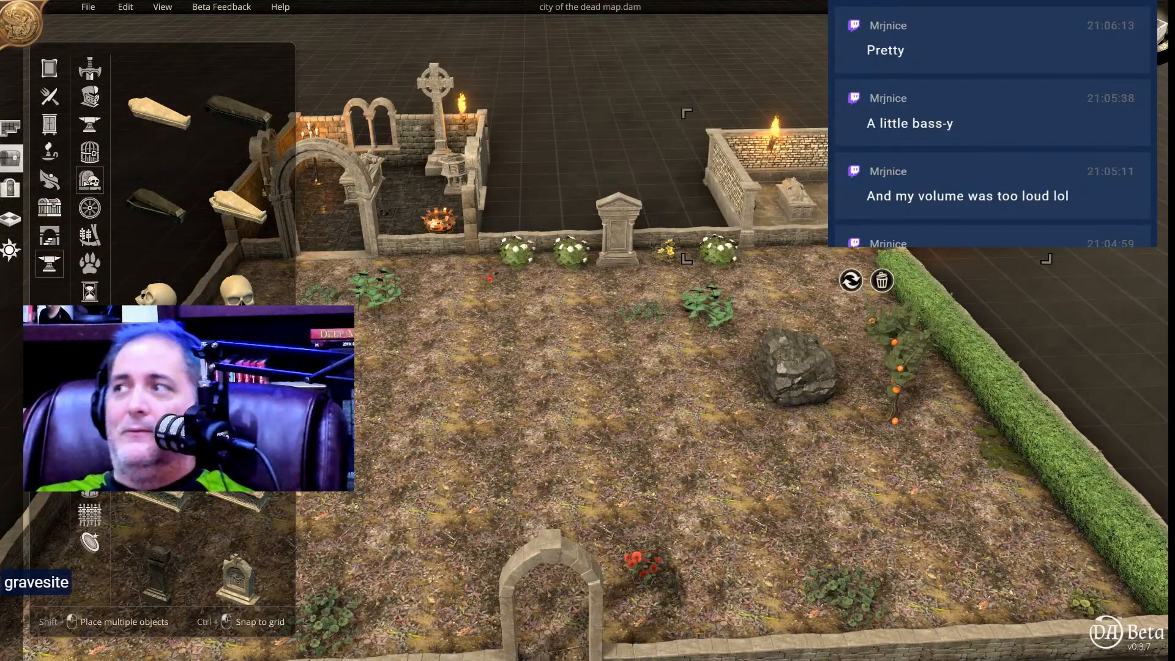
{"action": "key", "text": "super"}
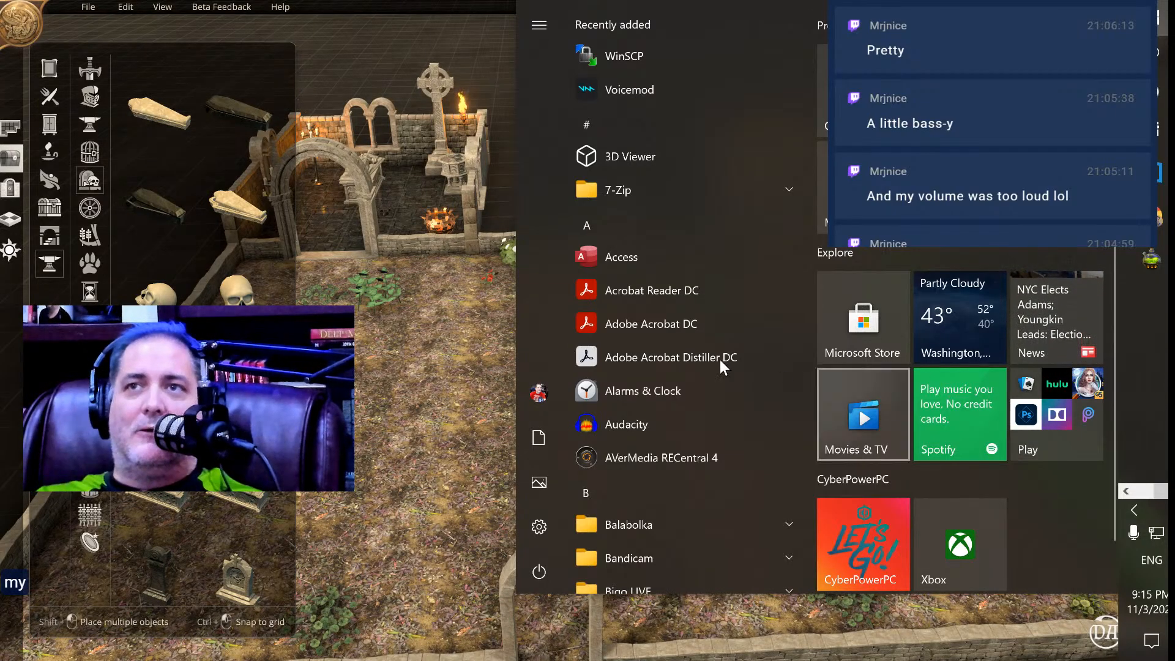
{"action": "left_click", "coordinate": [663, 284]}
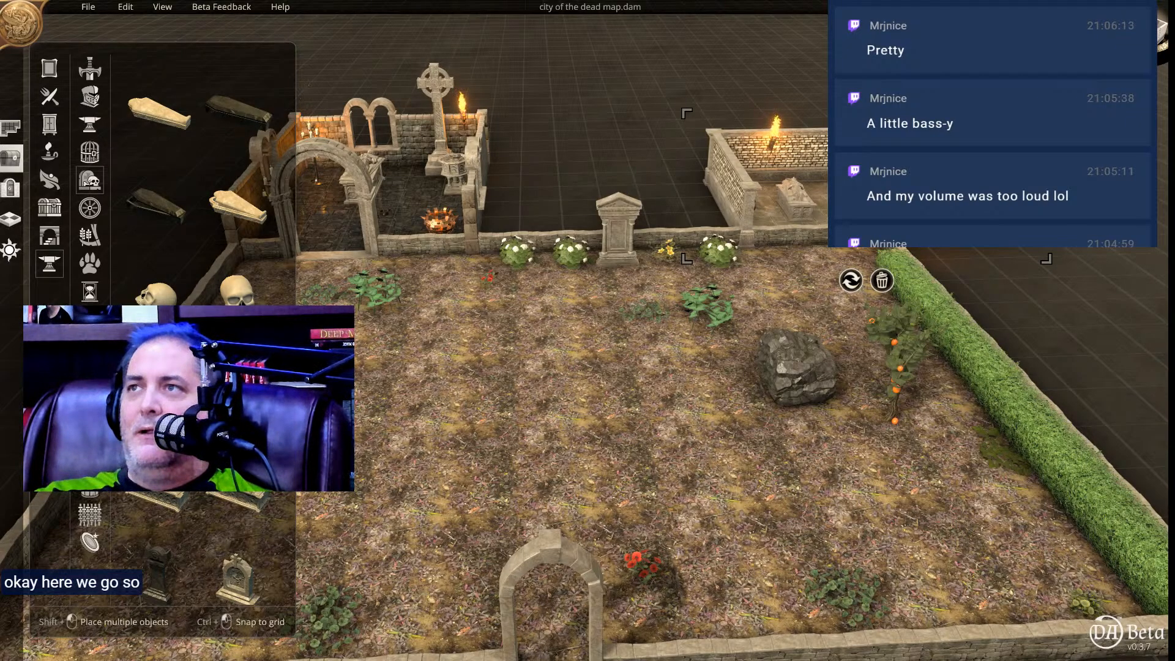
{"action": "middle_click_drag", "start_coordinate": [537, 312], "coordinate": [649, 522]}
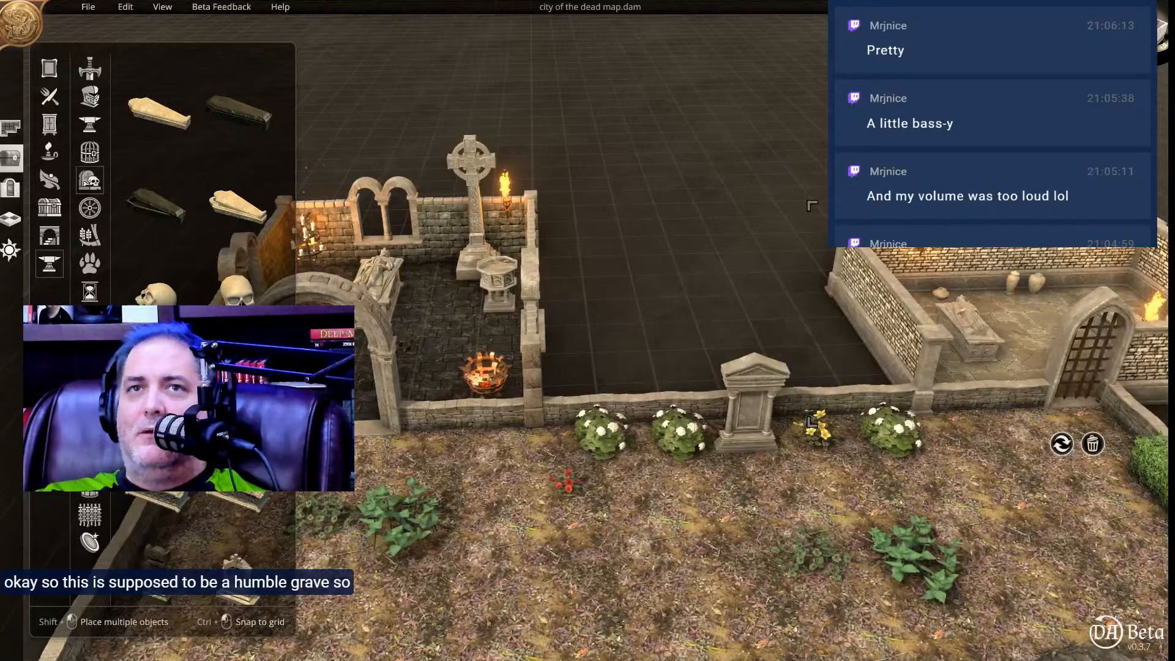
{"action": "left_click", "coordinate": [9, 217]}
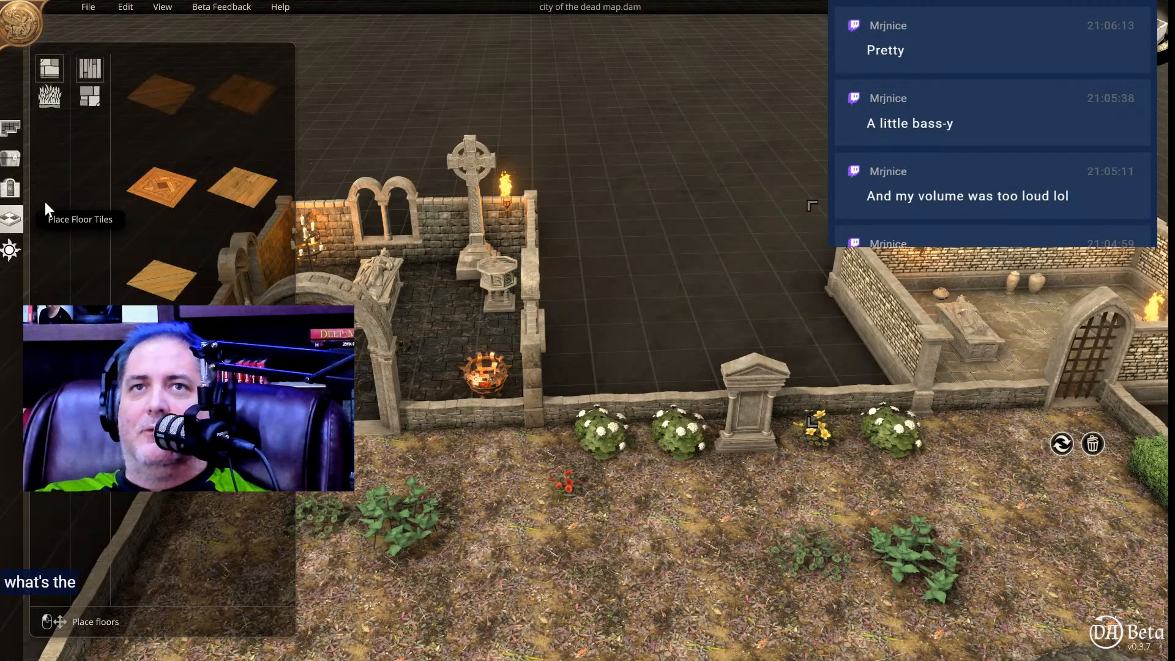
{"action": "left_click", "coordinate": [47, 99]}
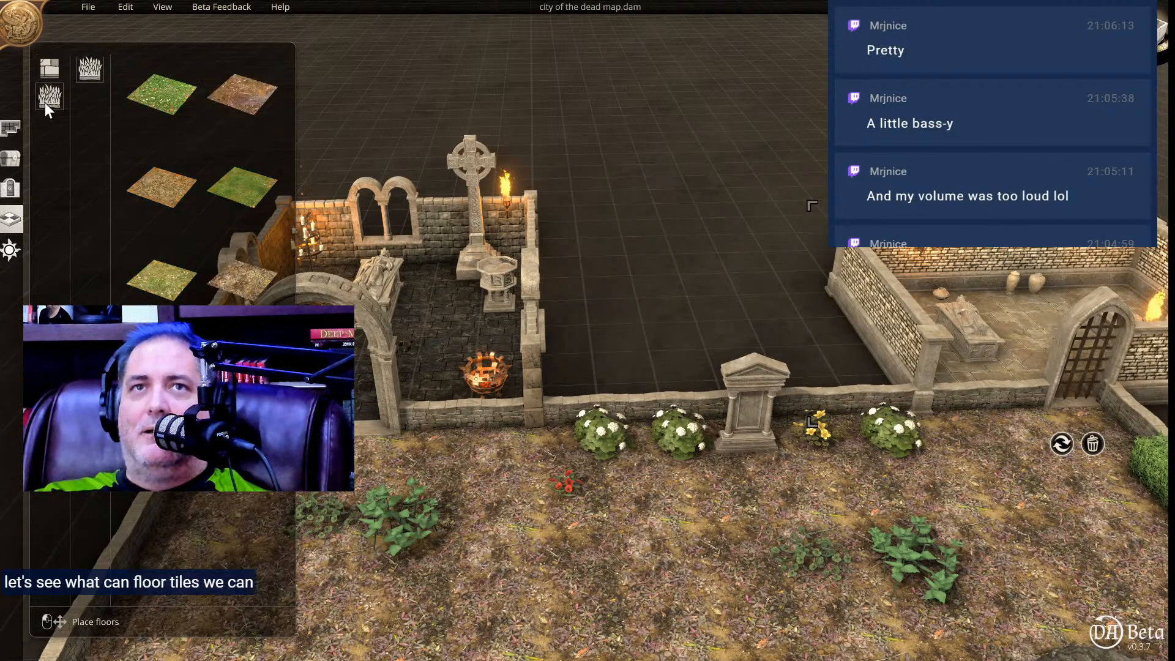
{"action": "left_click", "coordinate": [246, 192]}
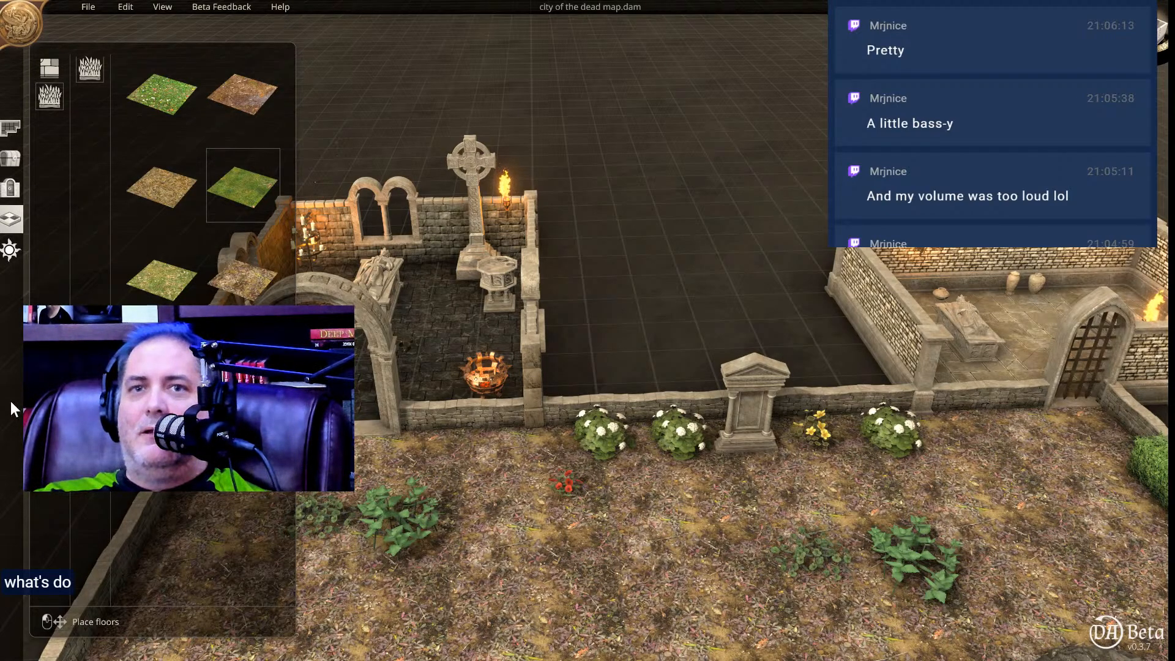
Draw an Outdoors Meadow room behind the main meadow's back wall, filling the gap between the two crypt rooms.
{"action": "left_click", "coordinate": [7, 129]}
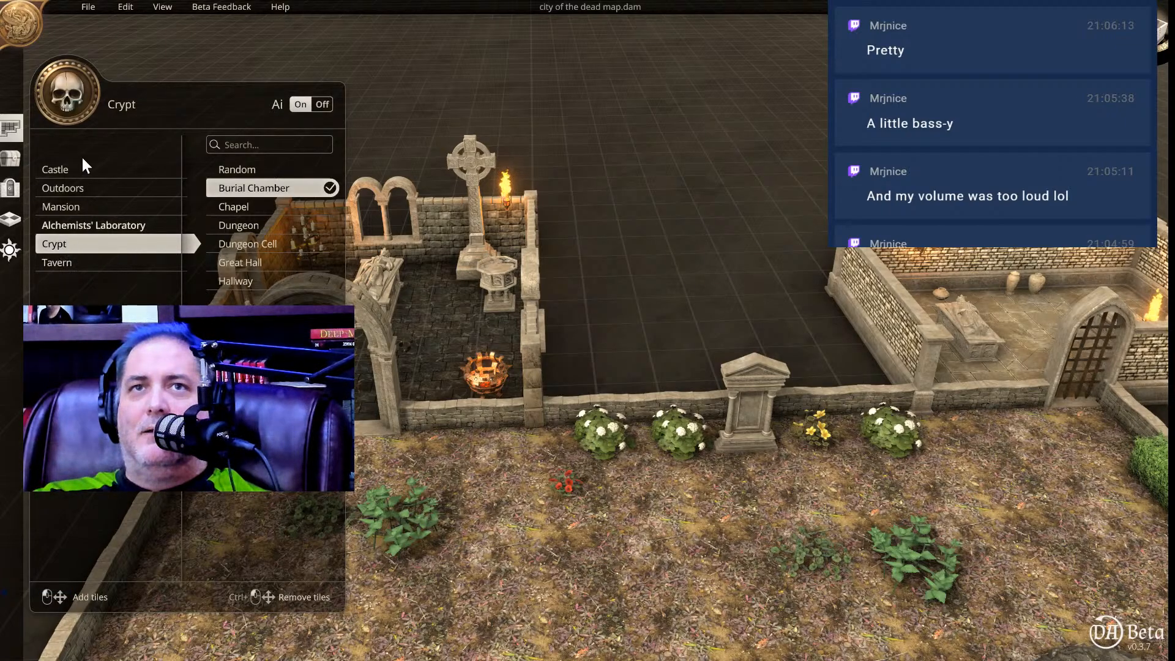
{"action": "left_click", "coordinate": [90, 190]}
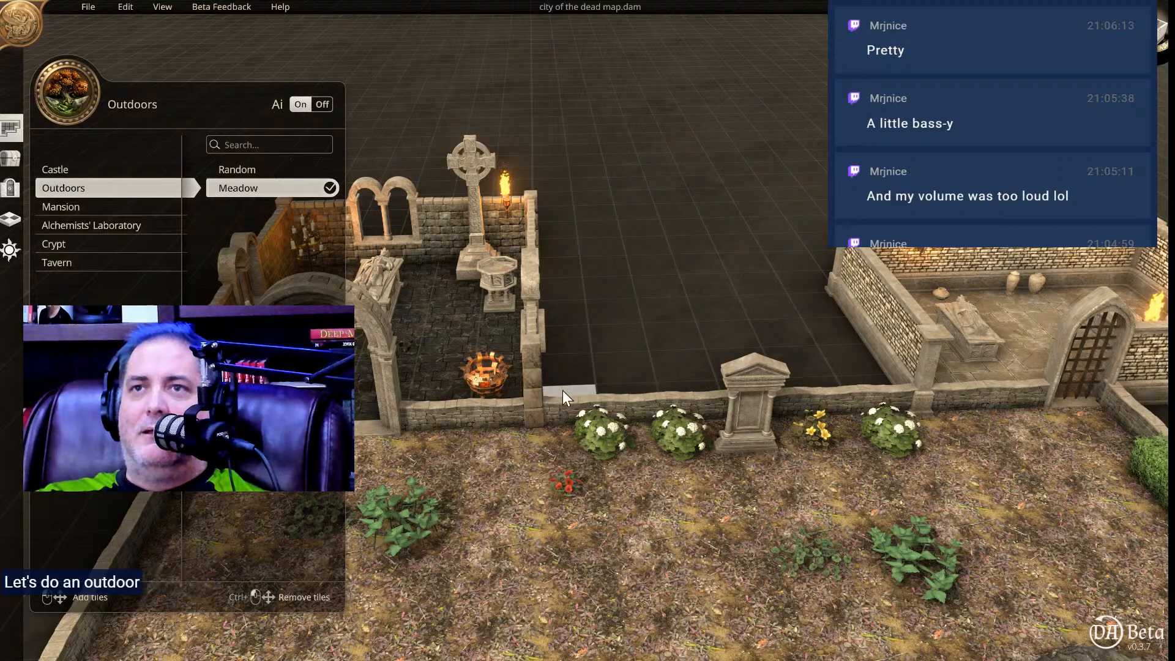
{"action": "left_click_drag", "start_coordinate": [559, 395], "coordinate": [803, 285]}
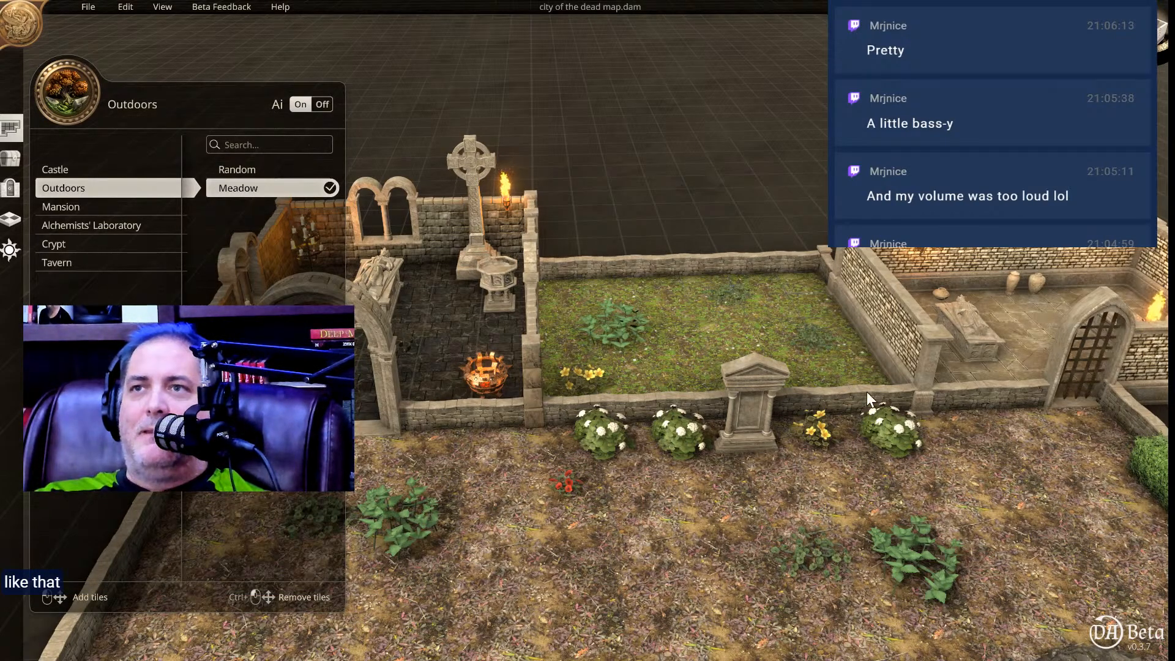
{"action": "left_click", "coordinate": [844, 392]}
{"action": "right_click_drag", "start_coordinate": [845, 391], "coordinate": [726, 377]}
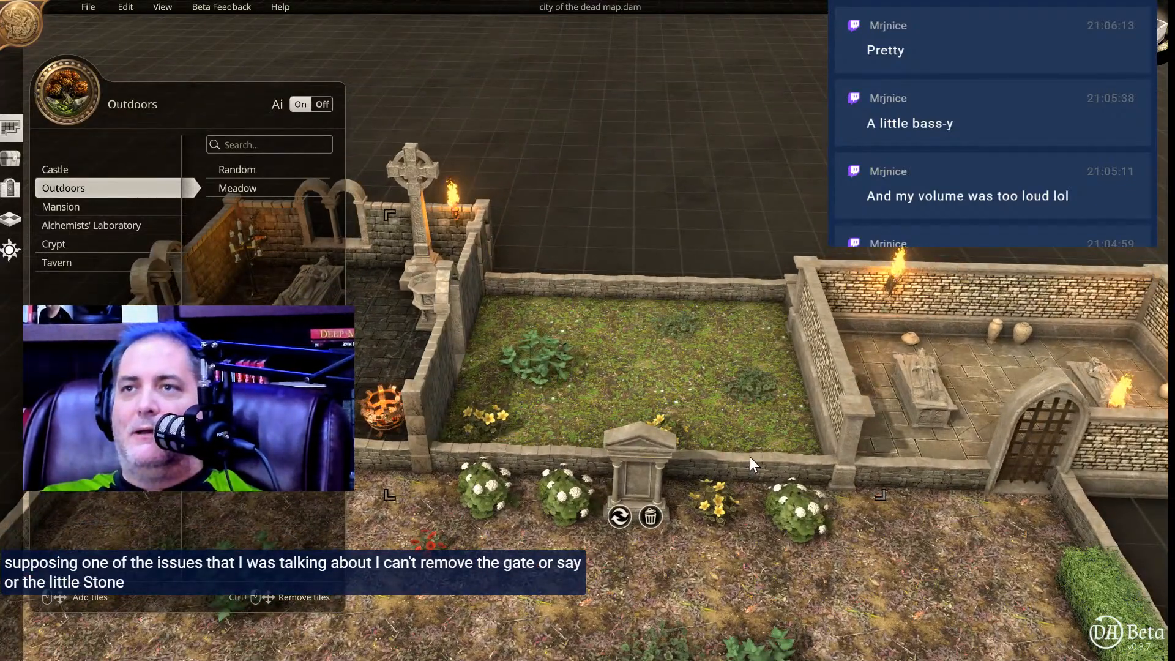
{"action": "right_click_drag", "start_coordinate": [750, 471], "coordinate": [707, 571]}
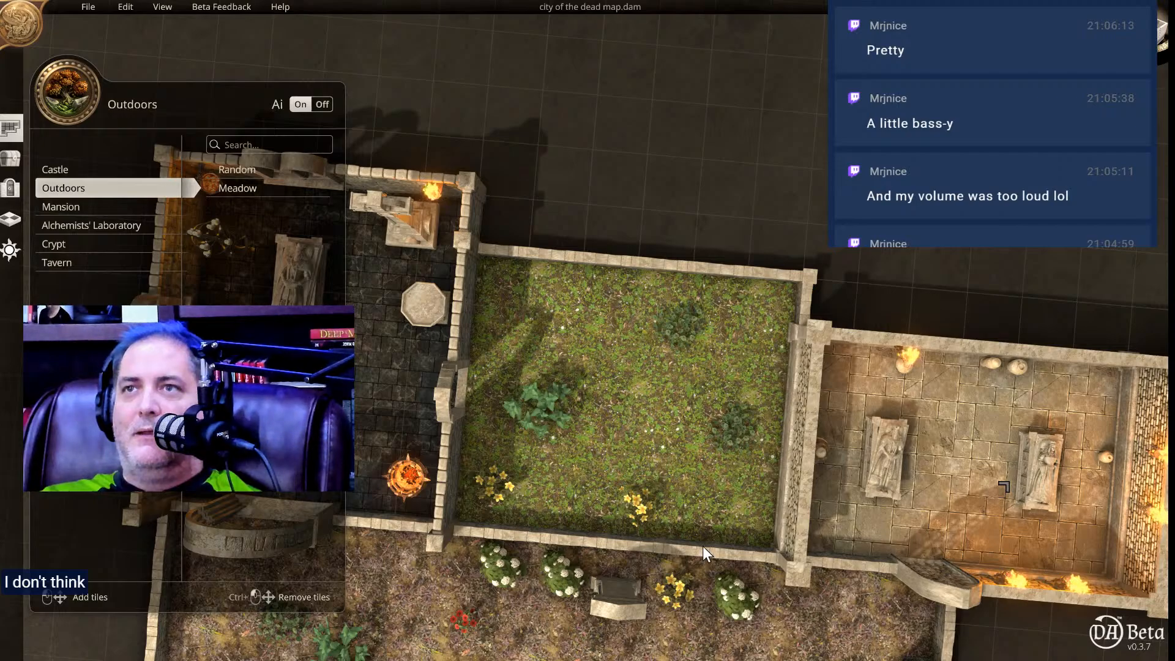
{"action": "right_click_drag", "start_coordinate": [709, 511], "coordinate": [721, 376]}
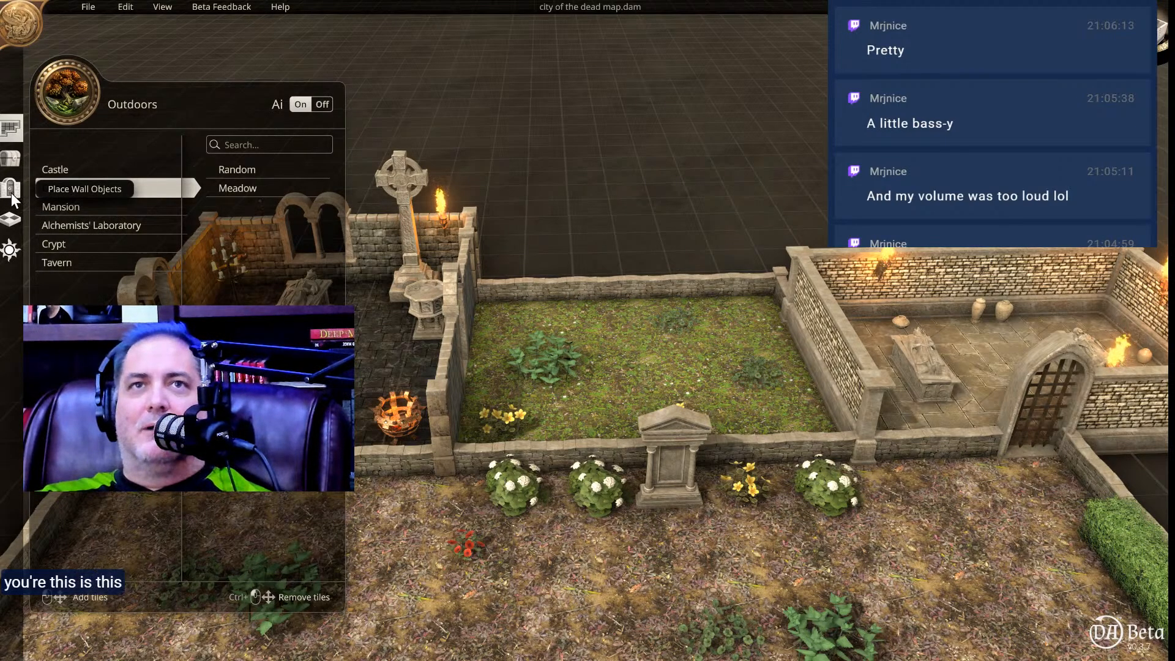
Place a plain pine coffin in the middle of the meadow between the two crypt rooms and adjust its position.
{"action": "left_click", "coordinate": [11, 161]}
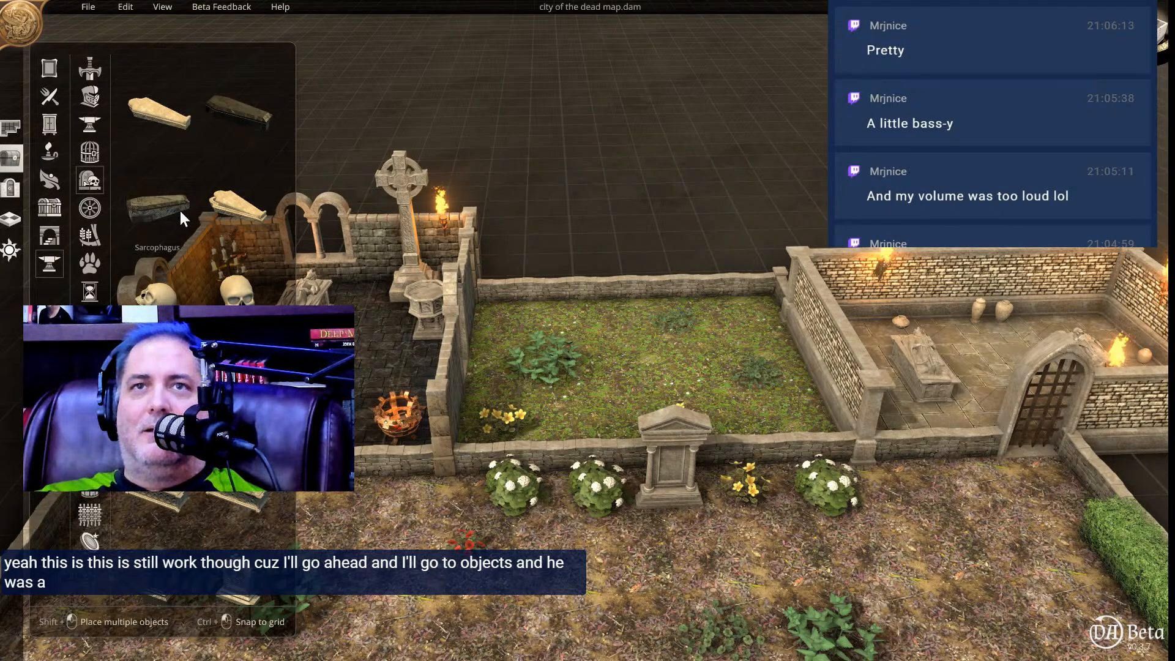
{"action": "scroll", "coordinate": [230, 211], "scroll_direction": "up", "scroll_amount": 2}
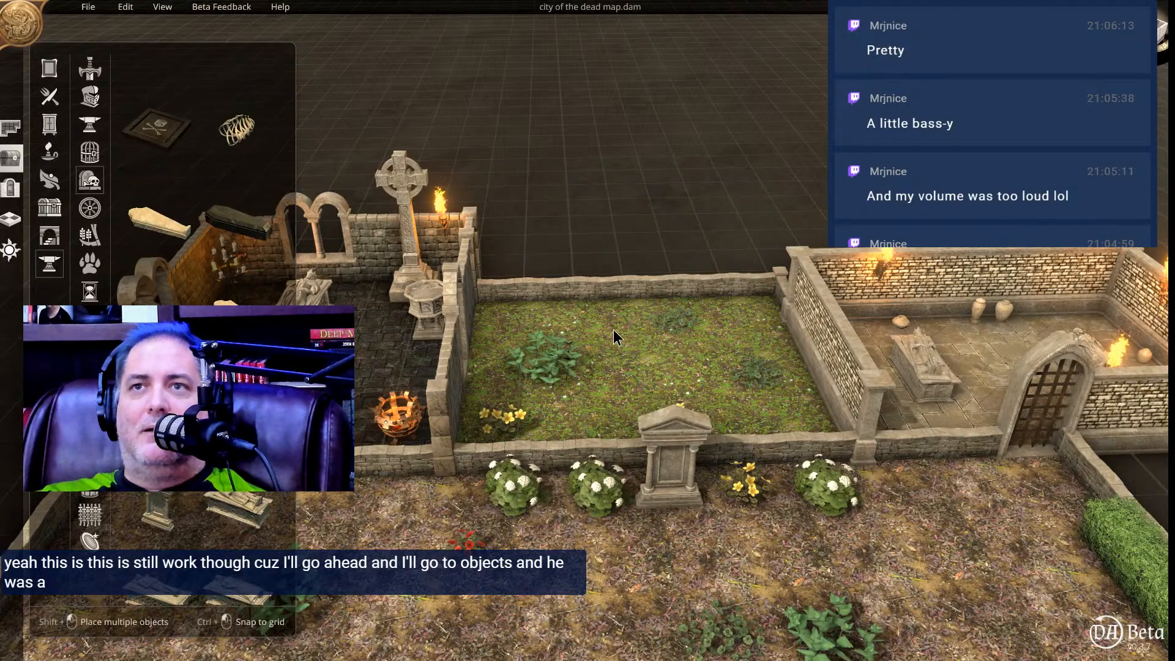
{"action": "scroll", "coordinate": [210, 126], "scroll_direction": "up", "scroll_amount": 1}
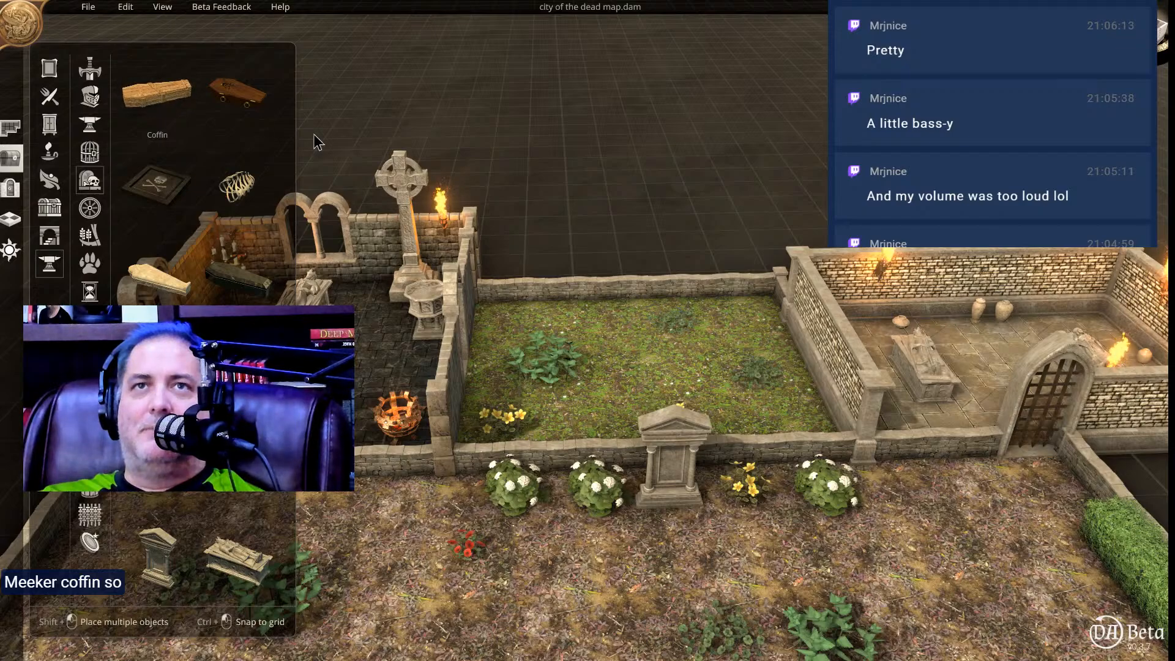
{"action": "scroll", "coordinate": [221, 147], "scroll_direction": "up", "scroll_amount": 1}
{"action": "left_click", "coordinate": [164, 101]}
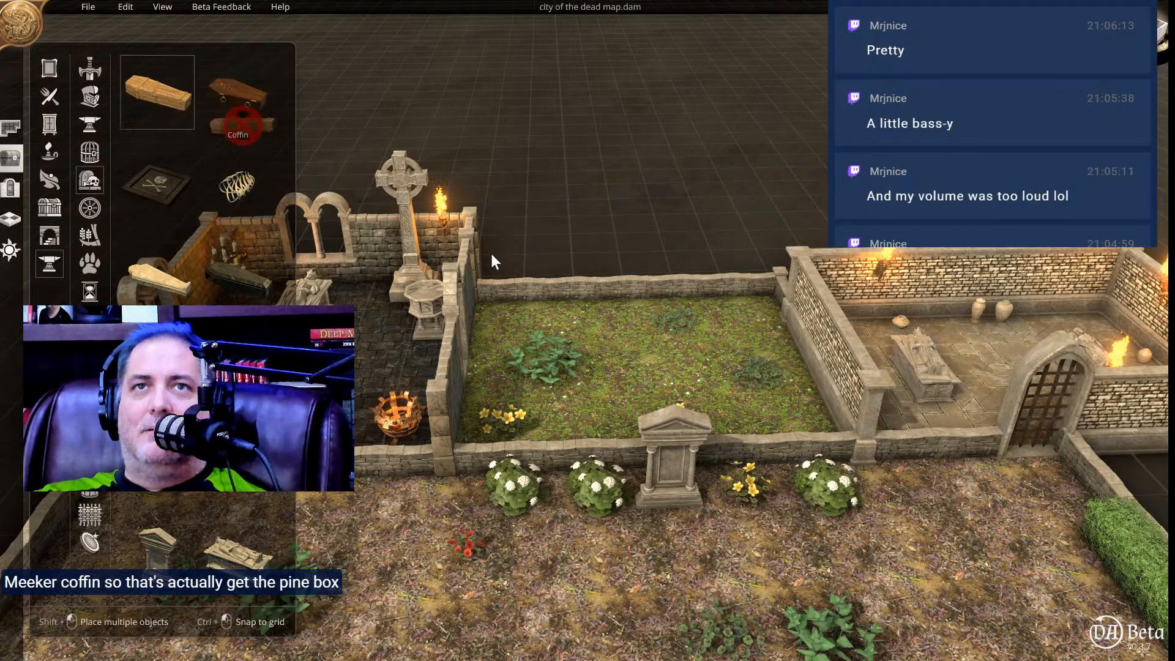
{"action": "scroll", "coordinate": [634, 357], "scroll_direction": "down", "scroll_amount": 12}
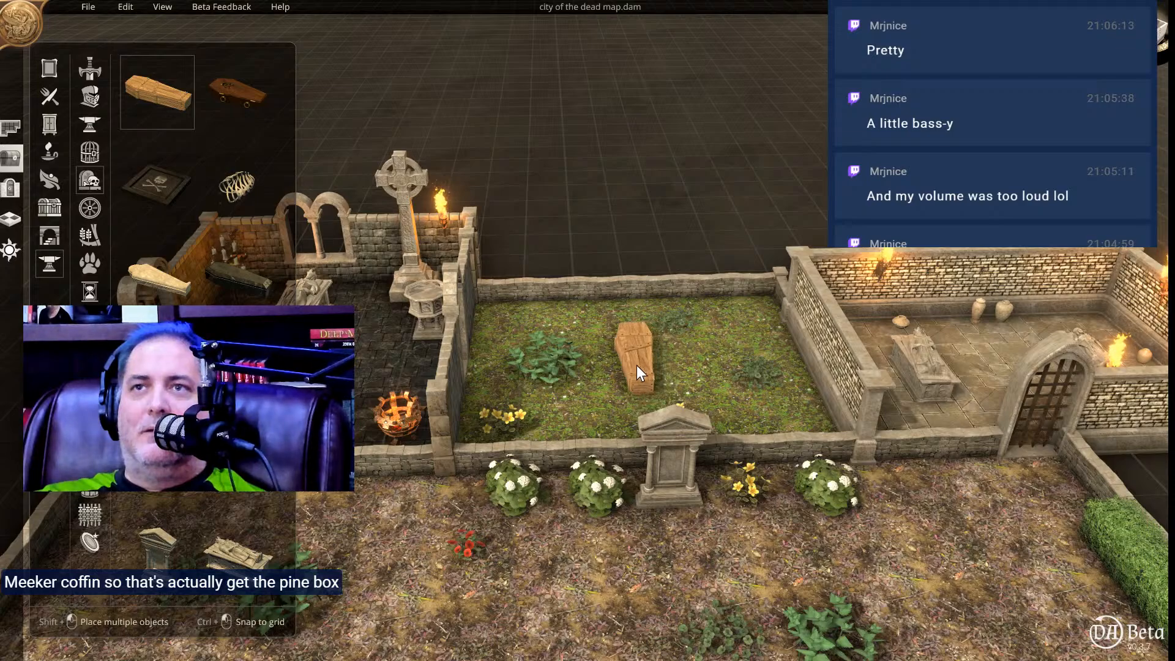
{"action": "left_click", "coordinate": [640, 372]}
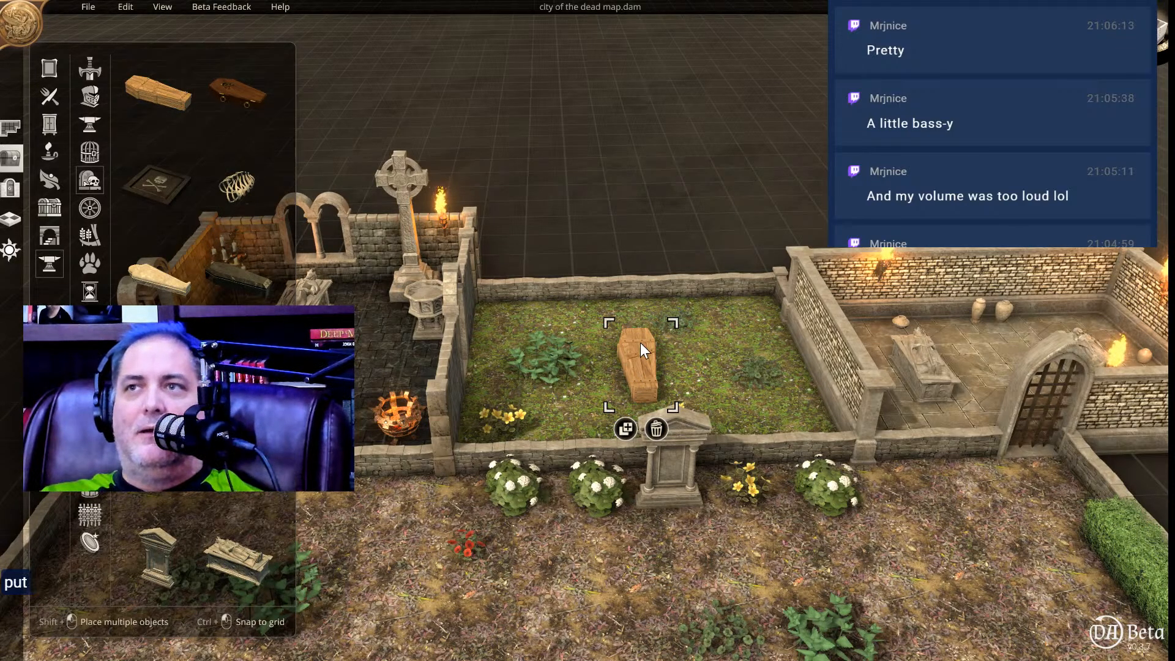
{"action": "left_click_drag", "start_coordinate": [616, 325], "coordinate": [625, 332]}
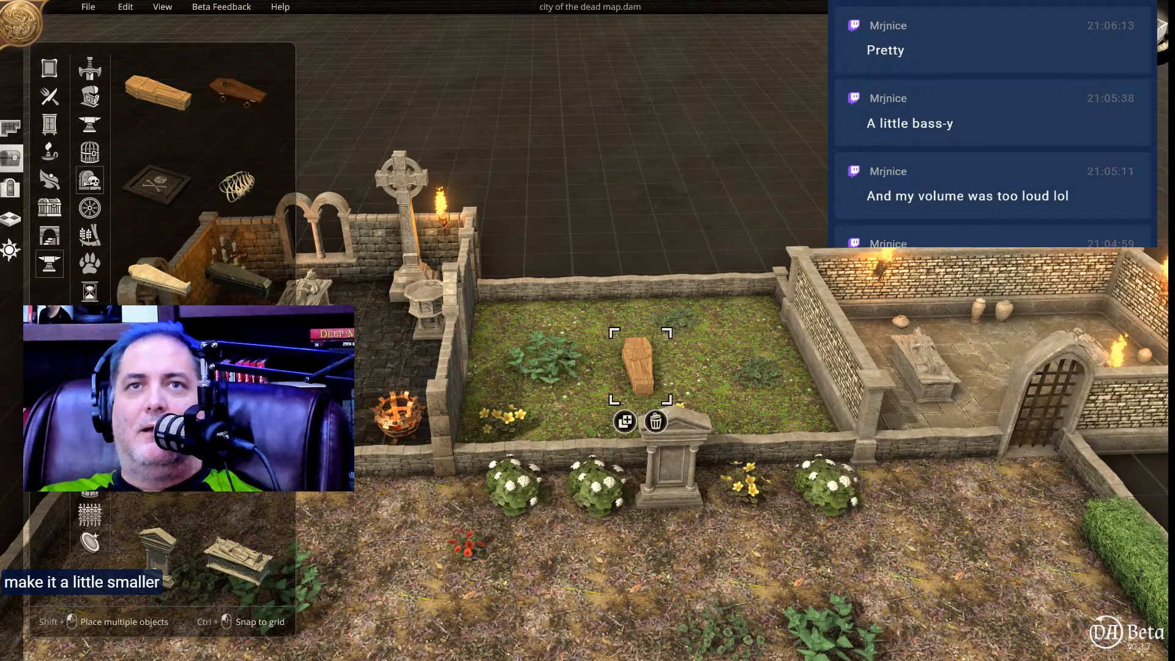
Paint a patch of brown forest ground on the grass around the coffin to suggest a freshly dug grave.
{"action": "left_click", "coordinate": [10, 219]}
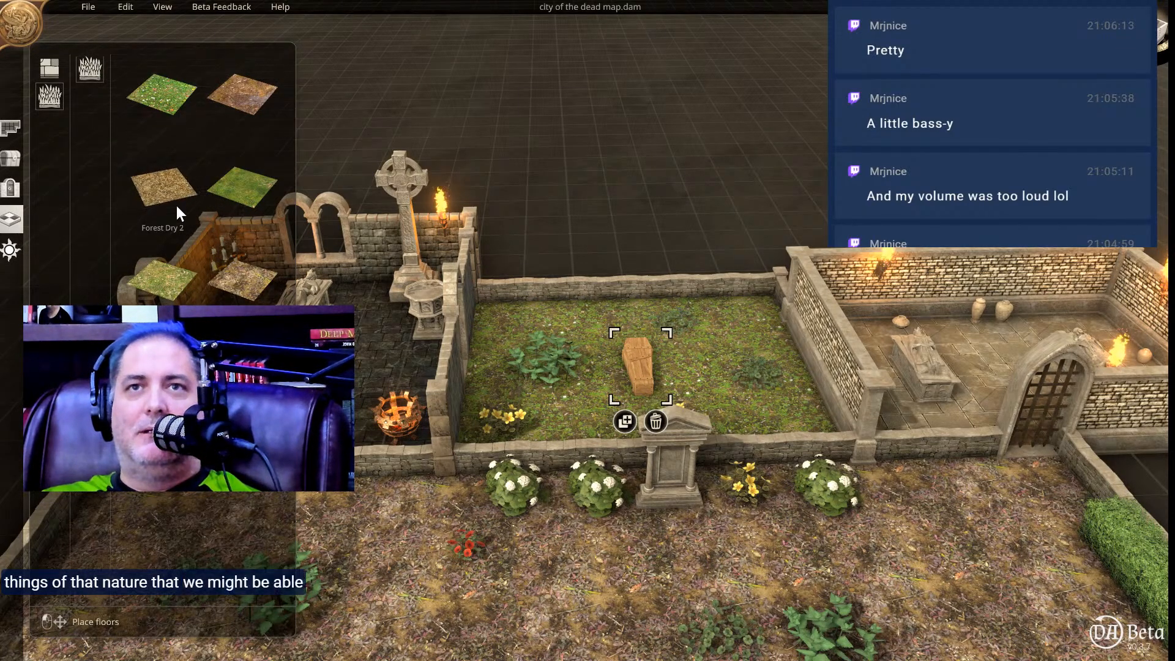
{"action": "left_click", "coordinate": [218, 101]}
{"action": "left_click", "coordinate": [606, 374]}
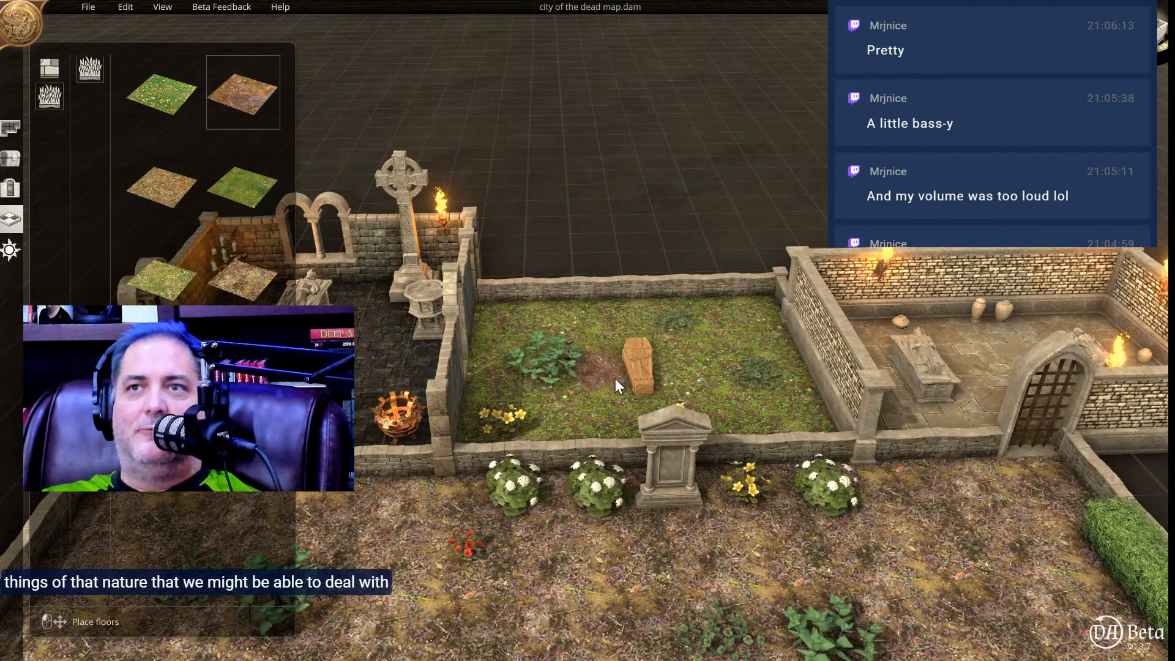
{"action": "left_click", "coordinate": [624, 391]}
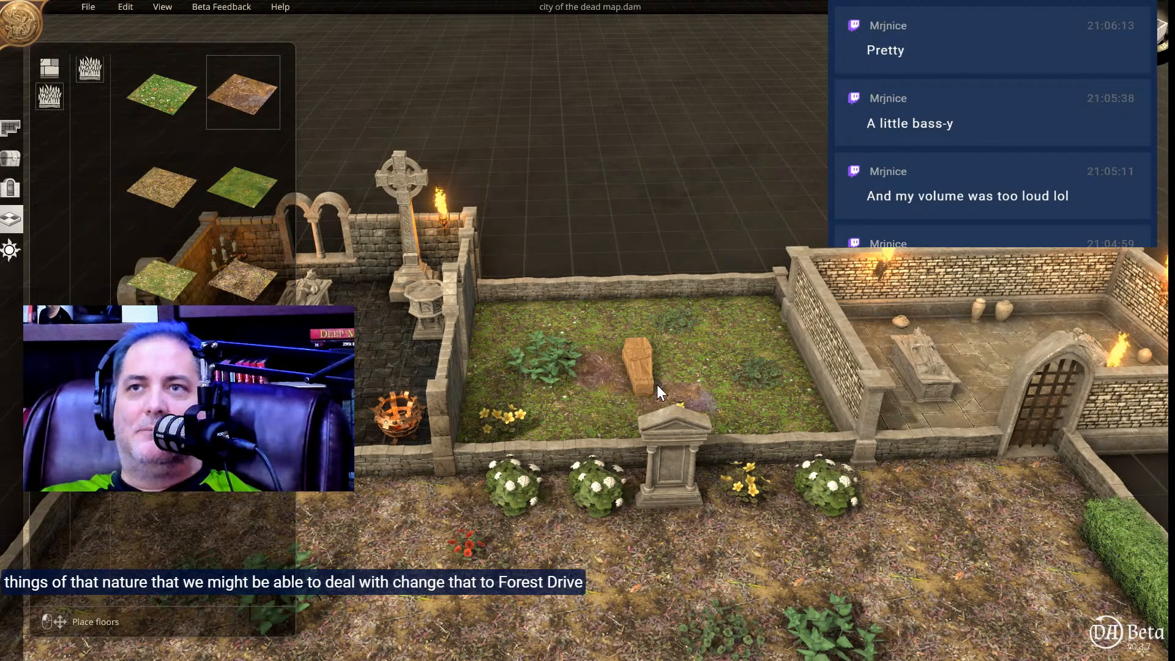
{"action": "right_click", "coordinate": [637, 389]}
{"action": "left_click", "coordinate": [243, 93]}
{"action": "left_click", "coordinate": [625, 402]}
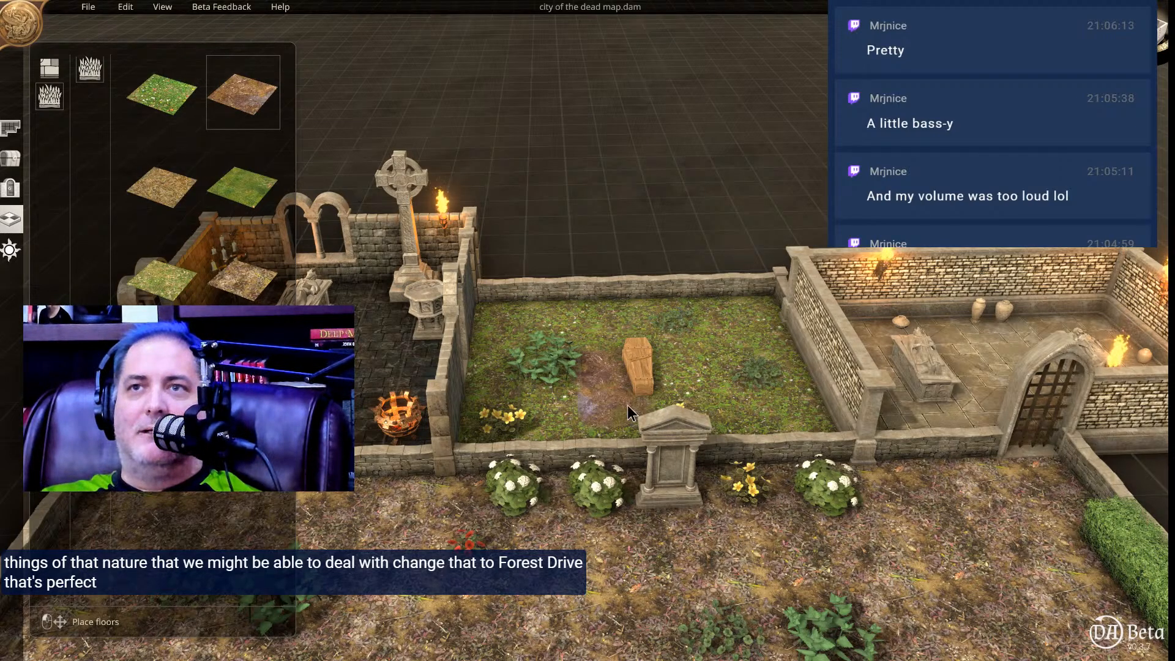
{"action": "left_click", "coordinate": [686, 394]}
{"action": "left_click", "coordinate": [667, 350]}
{"action": "left_click", "coordinate": [661, 334]}
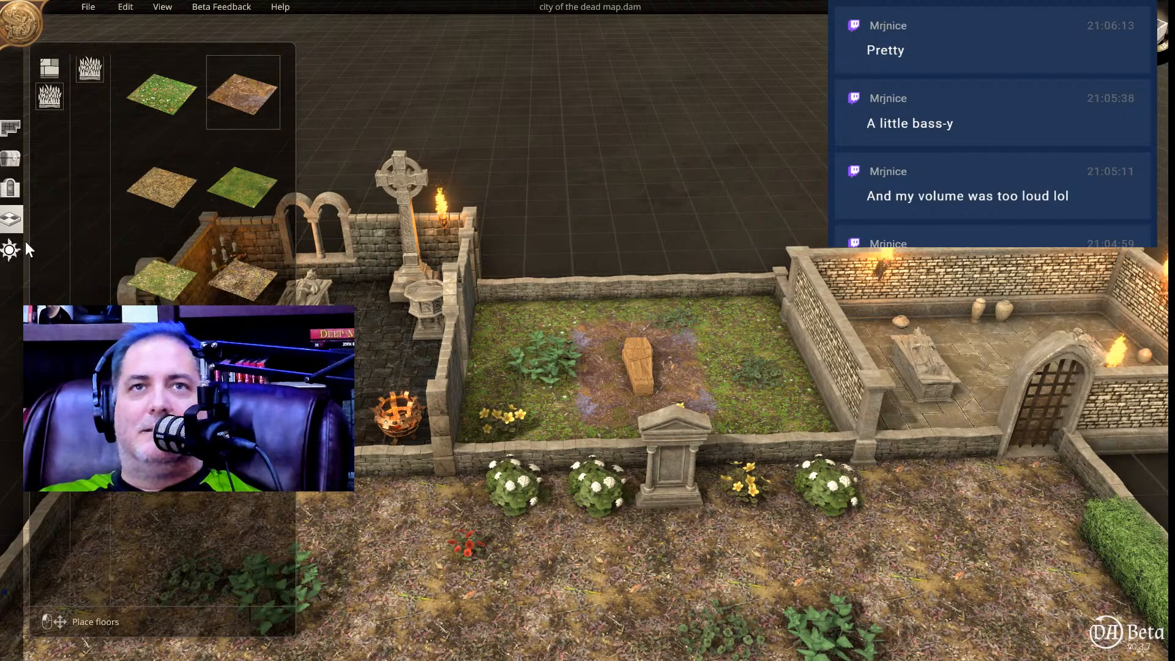
Look through the armor, weapon, smithing, burial, farm, animal and book objects for props to dress the grave.
{"action": "left_click", "coordinate": [13, 160]}
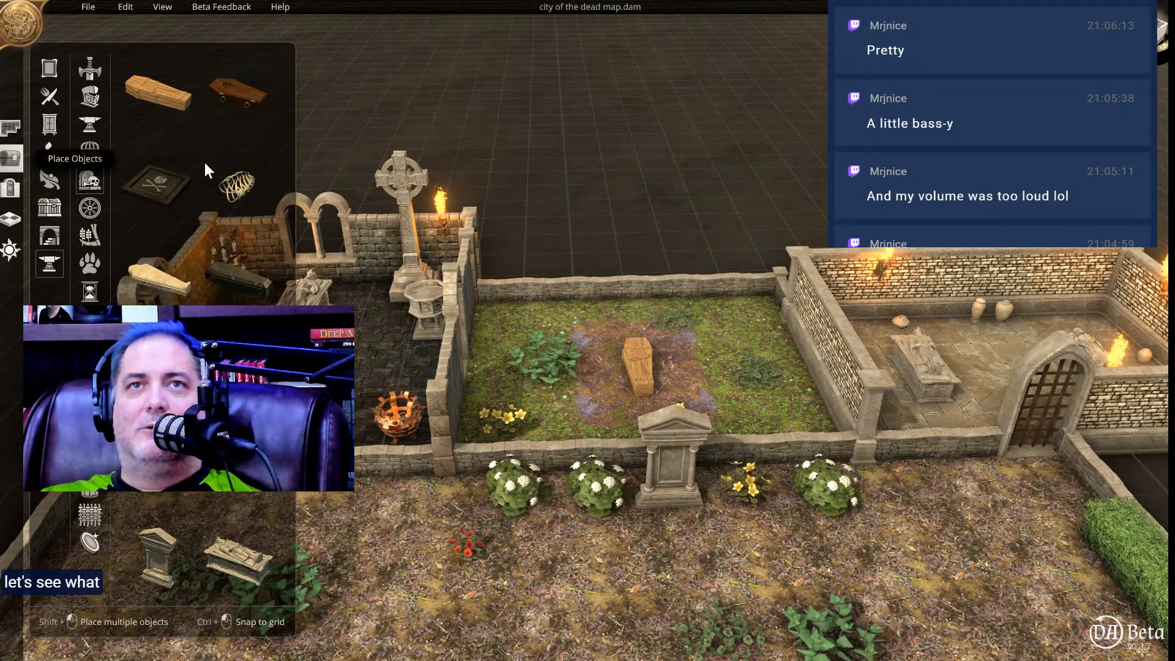
{"action": "left_click", "coordinate": [90, 102]}
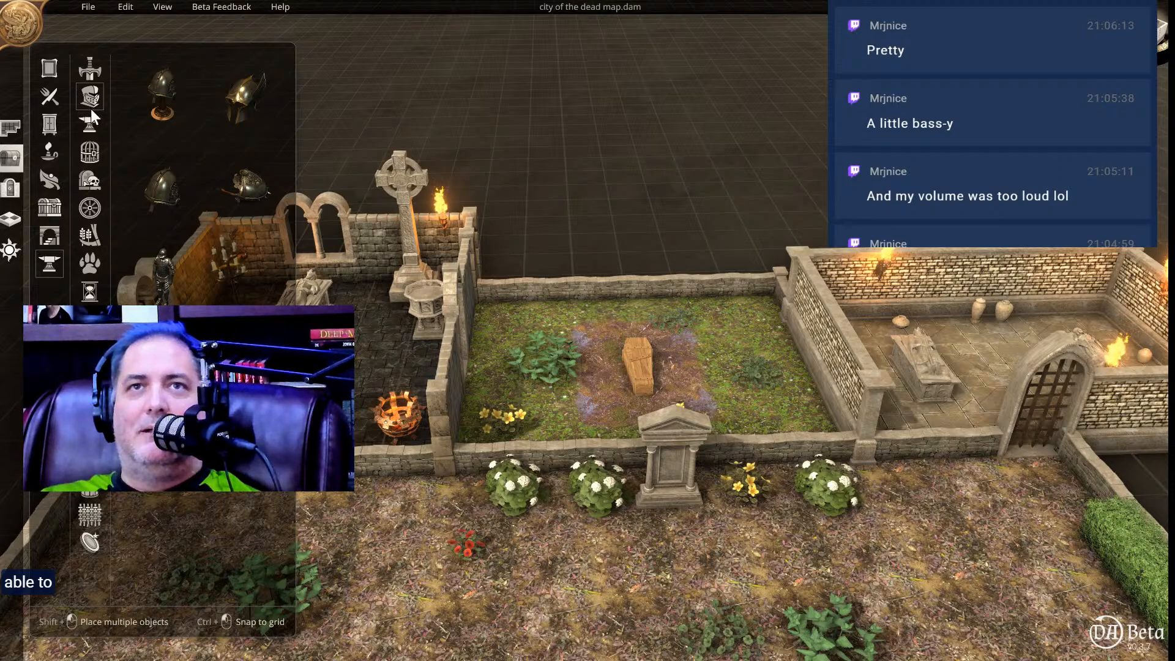
{"action": "left_click", "coordinate": [85, 78]}
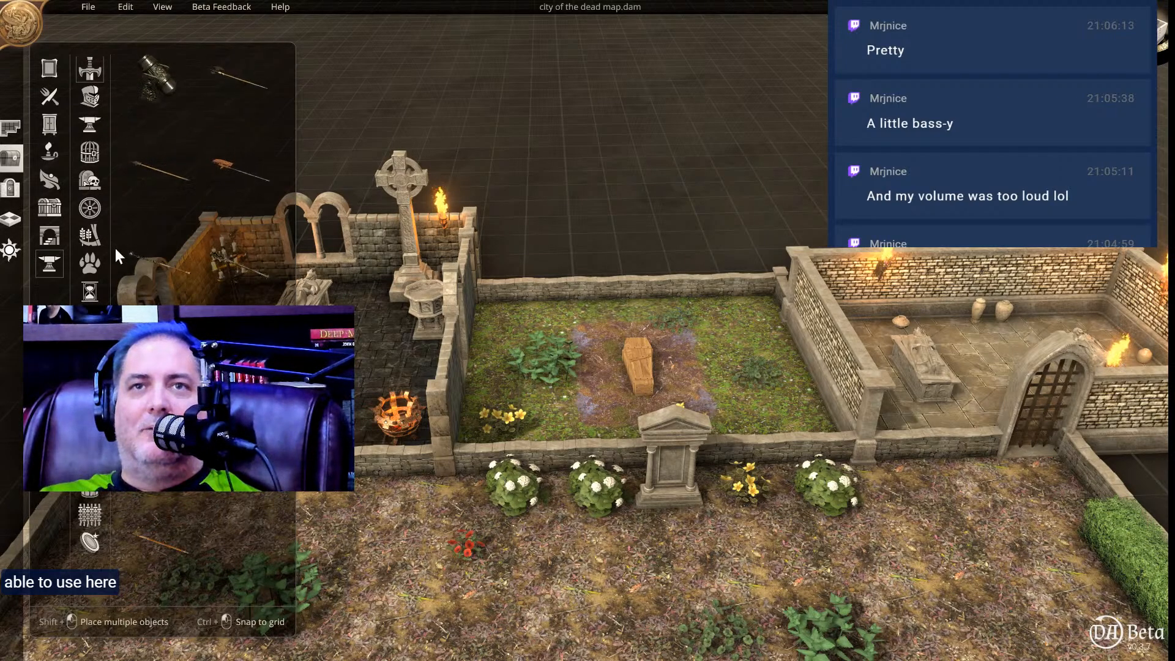
{"action": "left_click", "coordinate": [89, 152]}
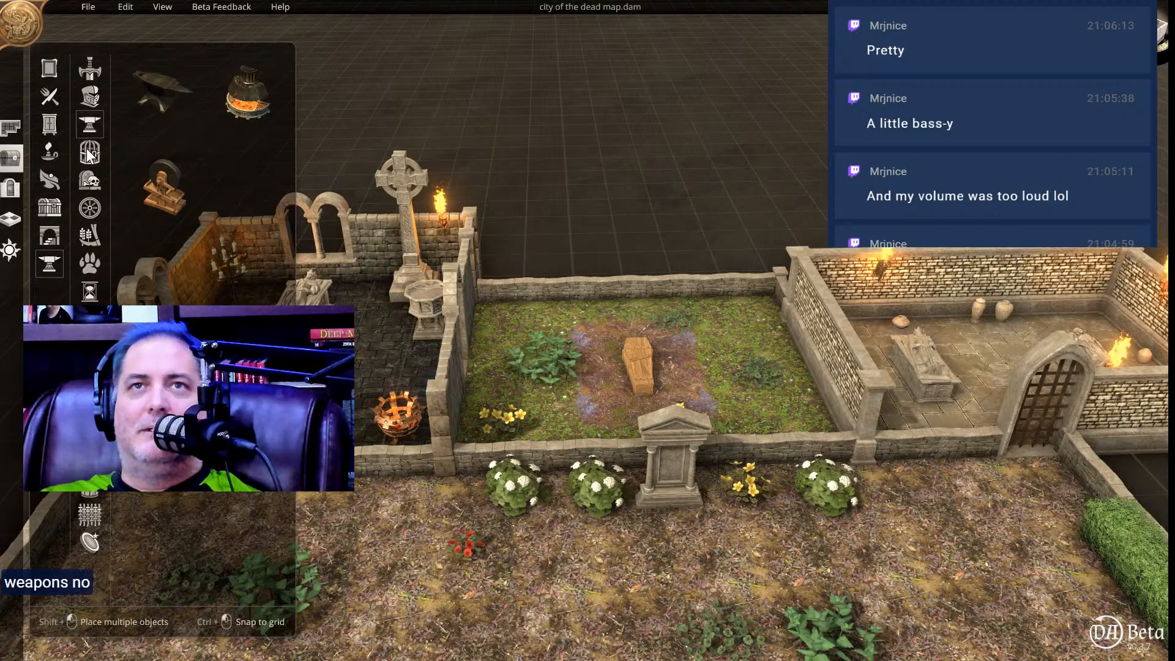
{"action": "left_click", "coordinate": [86, 183]}
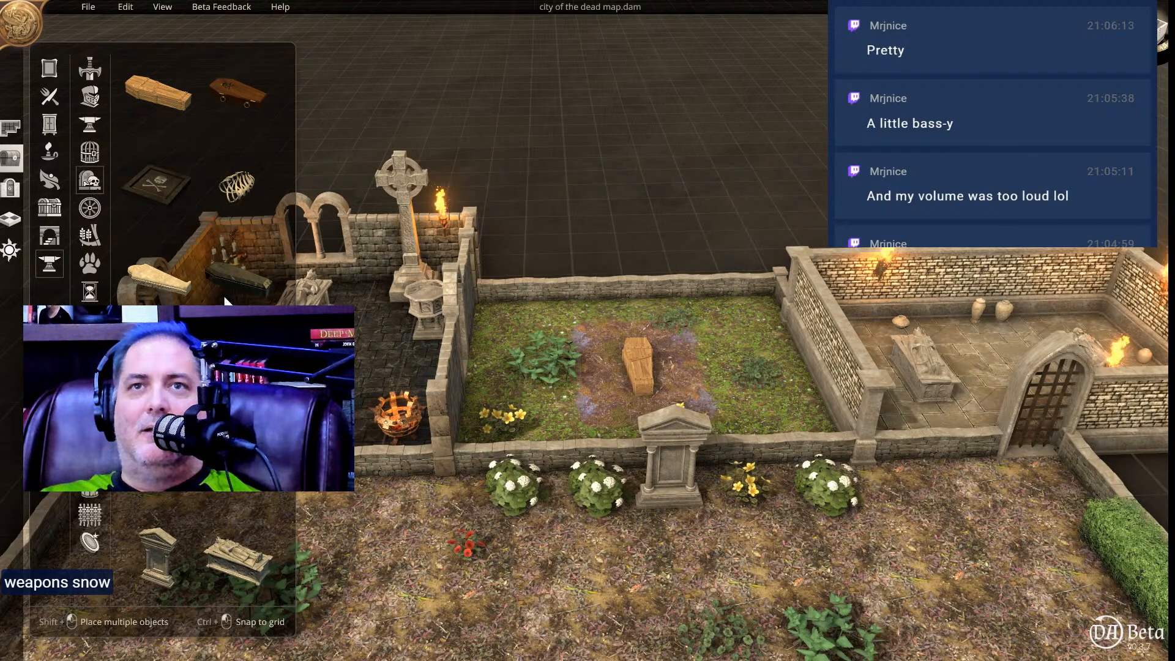
{"action": "scroll", "coordinate": [227, 293], "scroll_direction": "down", "scroll_amount": 6}
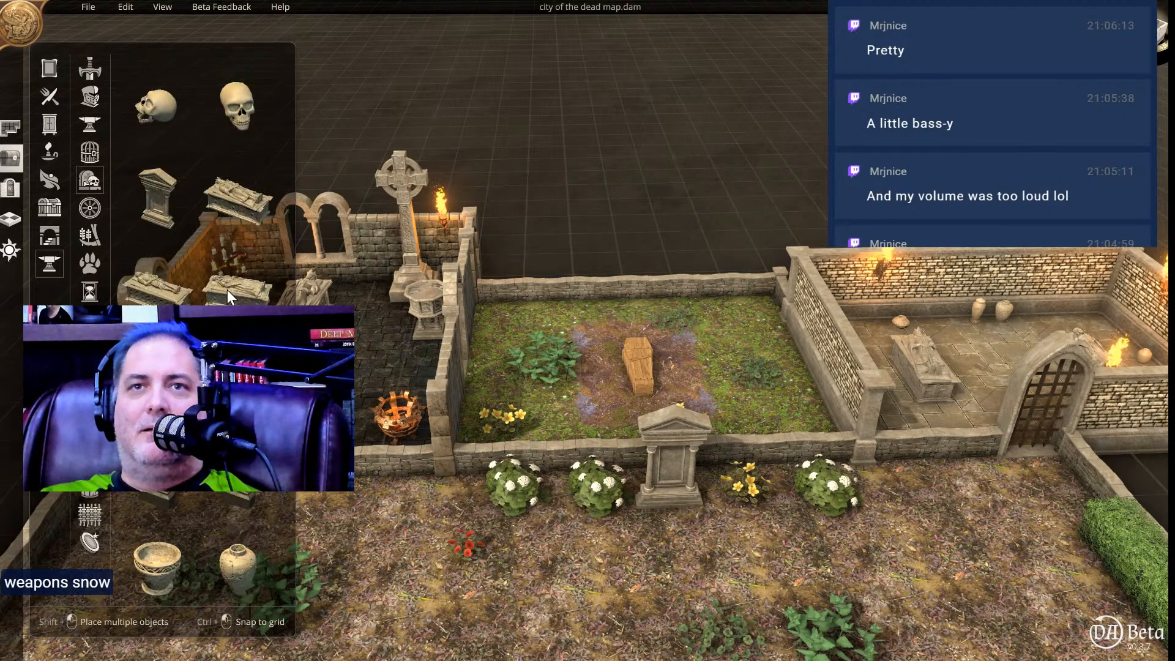
{"action": "scroll", "coordinate": [226, 290], "scroll_direction": "down", "scroll_amount": 2}
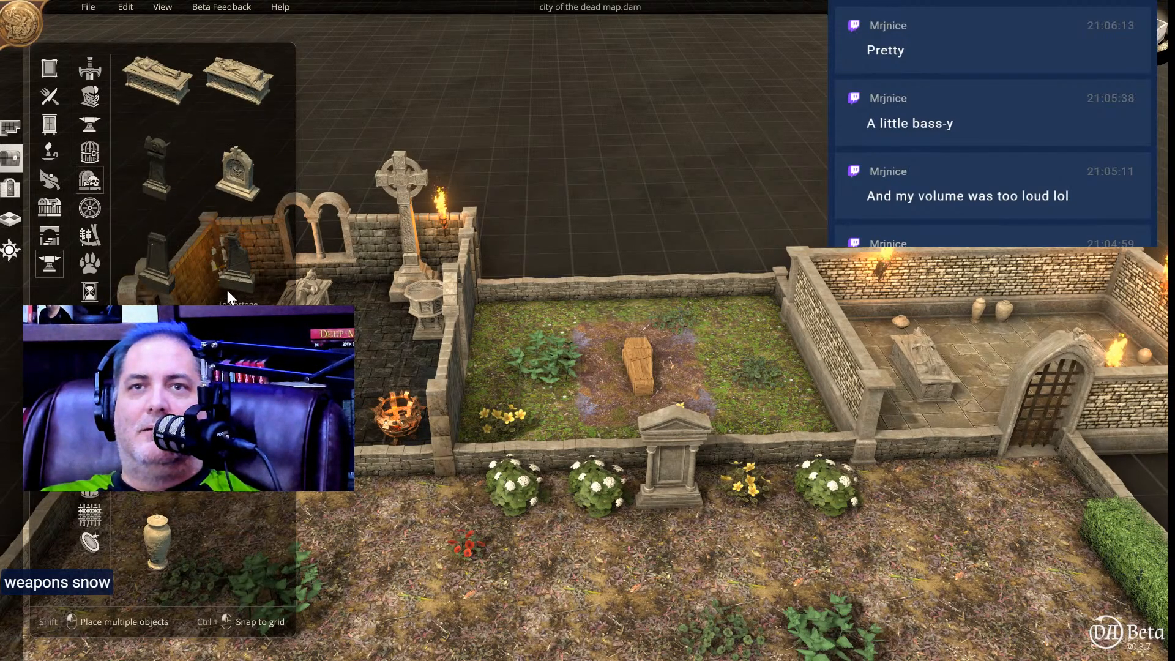
{"action": "left_click", "coordinate": [87, 210]}
{"action": "left_click", "coordinate": [89, 236]}
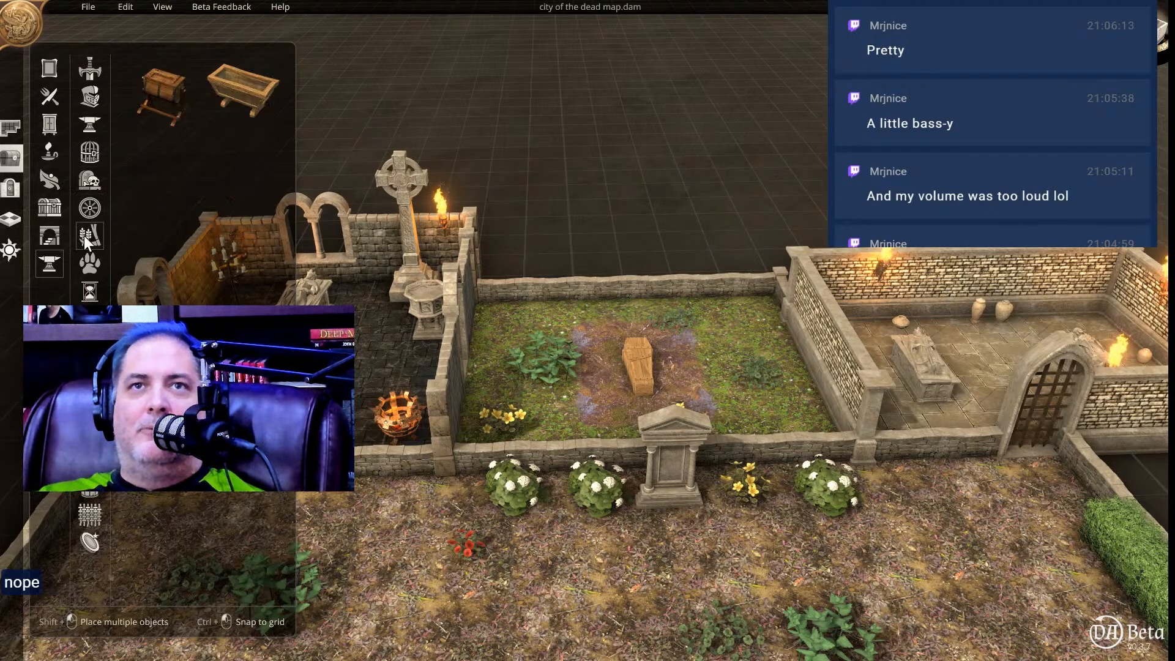
{"action": "left_click", "coordinate": [91, 265]}
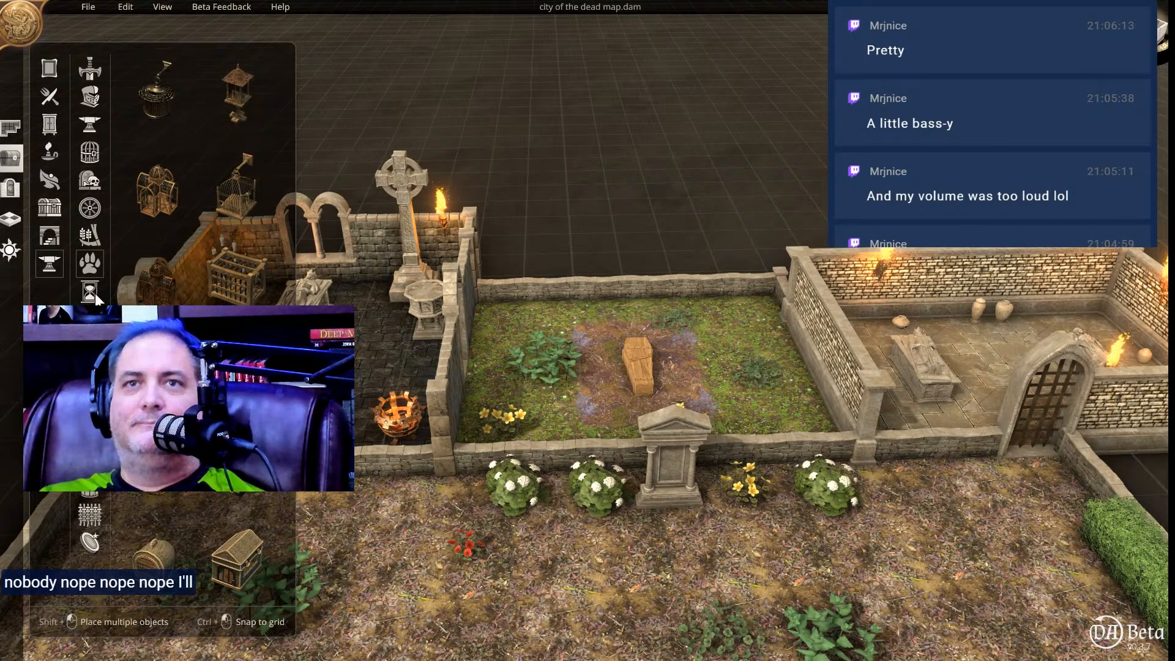
{"action": "left_click", "coordinate": [91, 292]}
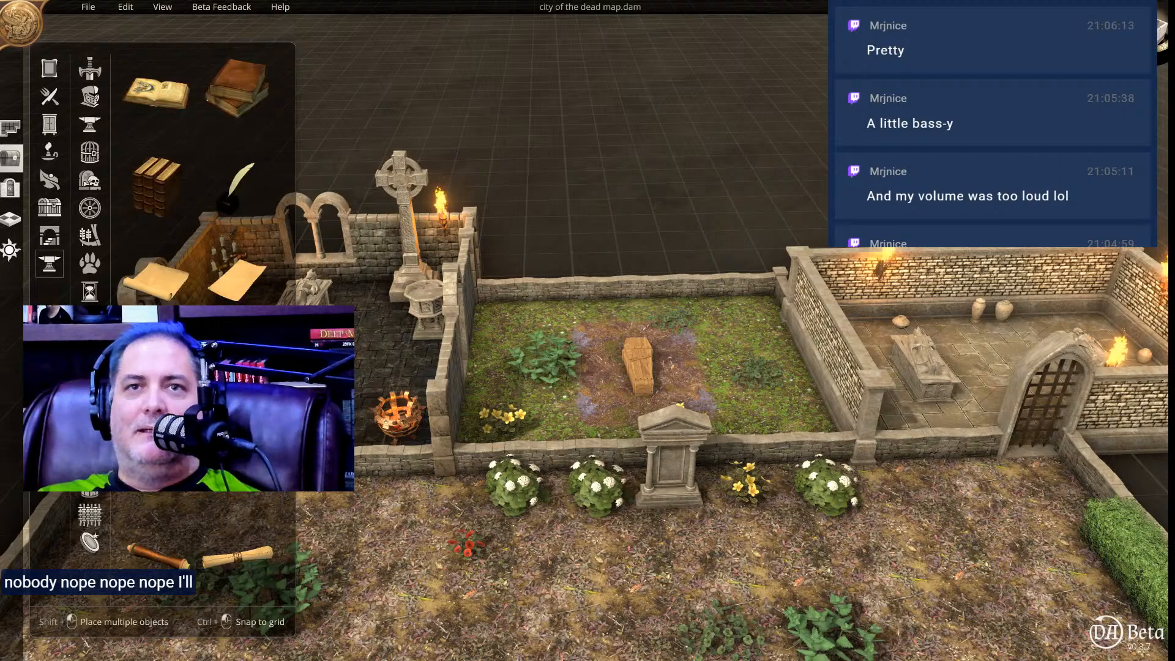
Examine the game, musical instrument, alchemy, kitchen, tool and treasure objects for something suited to the open grave.
{"action": "left_click", "coordinate": [90, 320]}
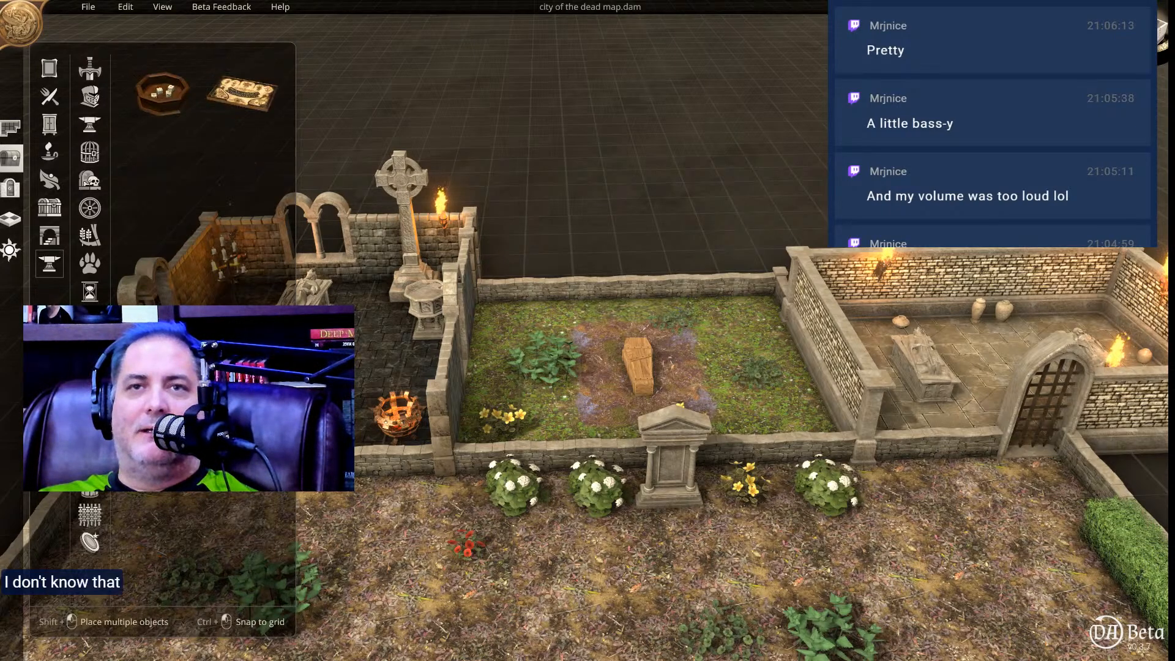
{"action": "left_click", "coordinate": [90, 347]}
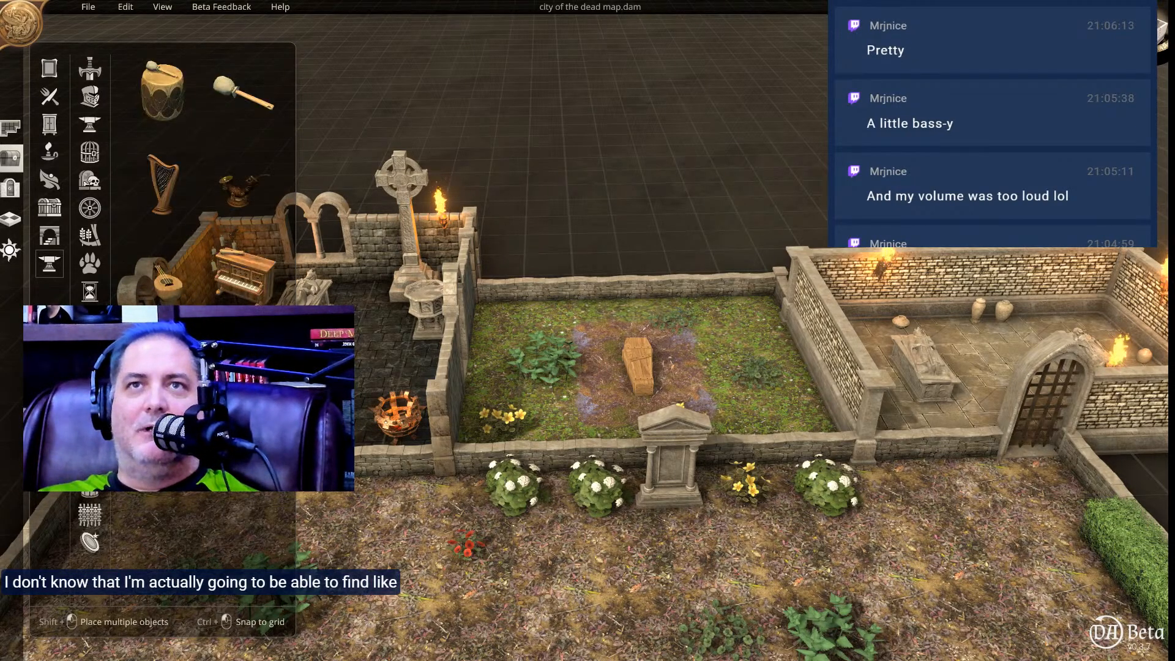
{"action": "left_click", "coordinate": [90, 375]}
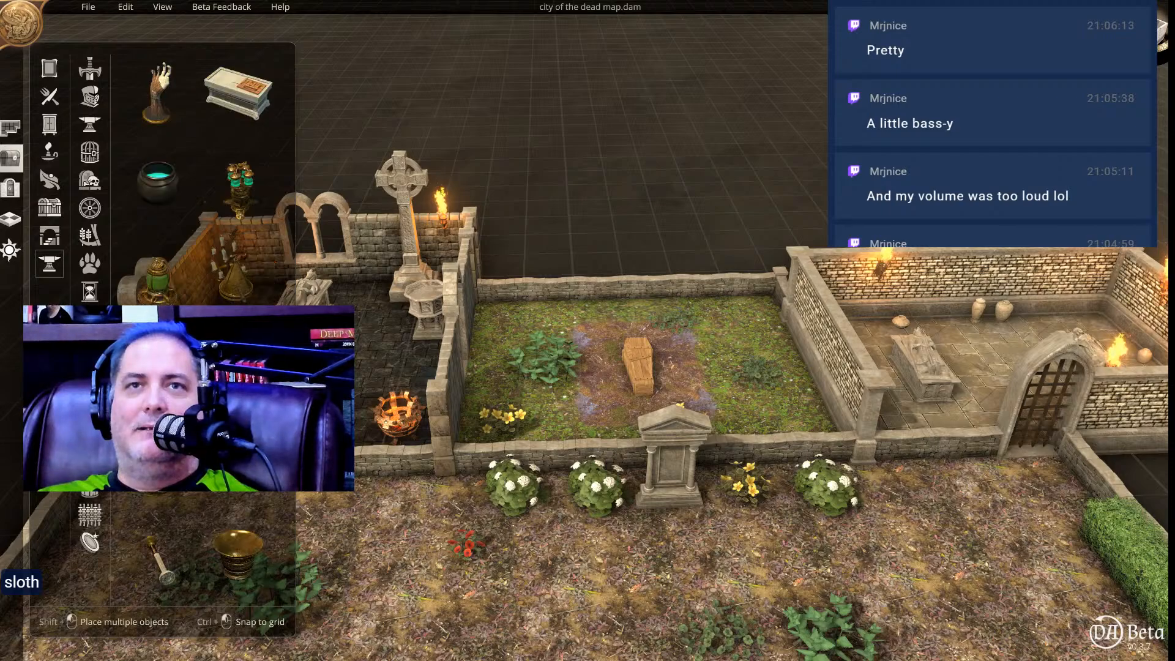
{"action": "scroll", "coordinate": [202, 184], "scroll_direction": "down", "scroll_amount": 4}
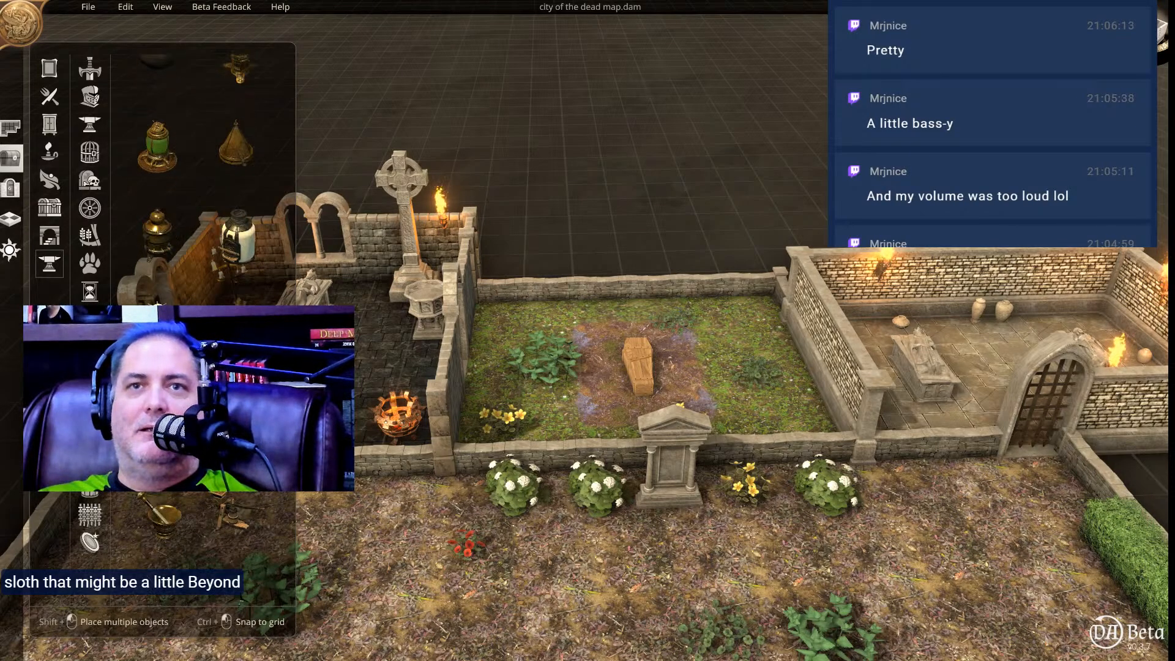
{"action": "scroll", "coordinate": [91, 184], "scroll_direction": "down", "scroll_amount": 1}
{"action": "scroll", "coordinate": [90, 183], "scroll_direction": "up", "scroll_amount": 1}
{"action": "scroll", "coordinate": [202, 183], "scroll_direction": "down", "scroll_amount": 1}
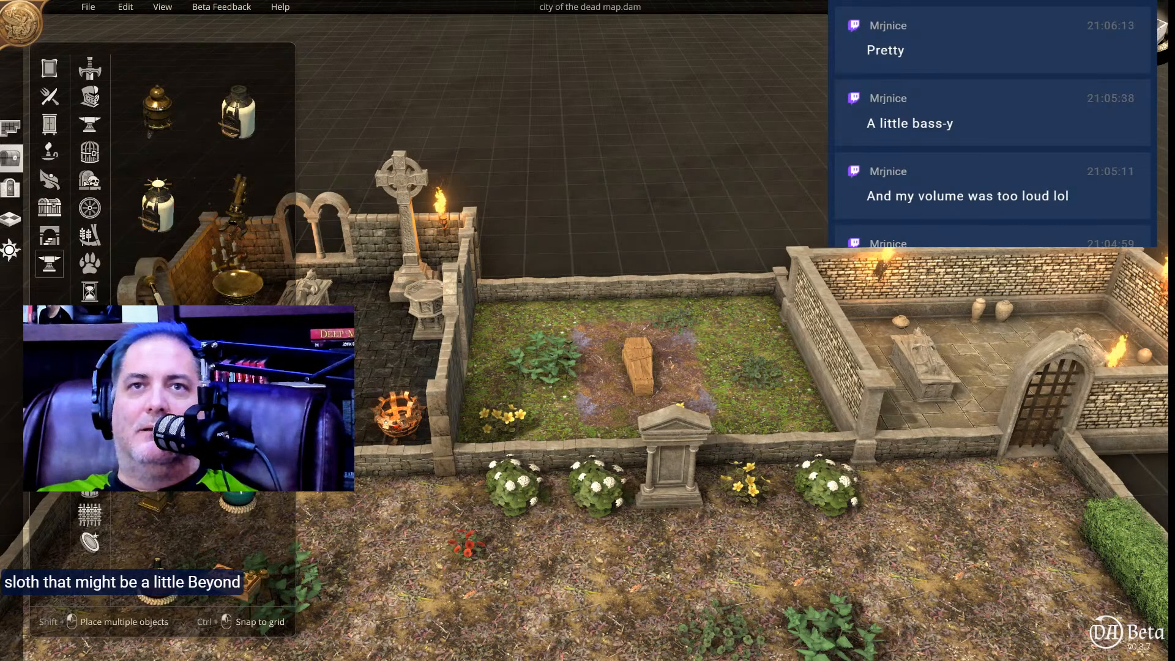
{"action": "scroll", "coordinate": [90, 184], "scroll_direction": "down", "scroll_amount": 1}
{"action": "scroll", "coordinate": [90, 392], "scroll_direction": "up", "scroll_amount": 1}
{"action": "left_click", "coordinate": [90, 404]}
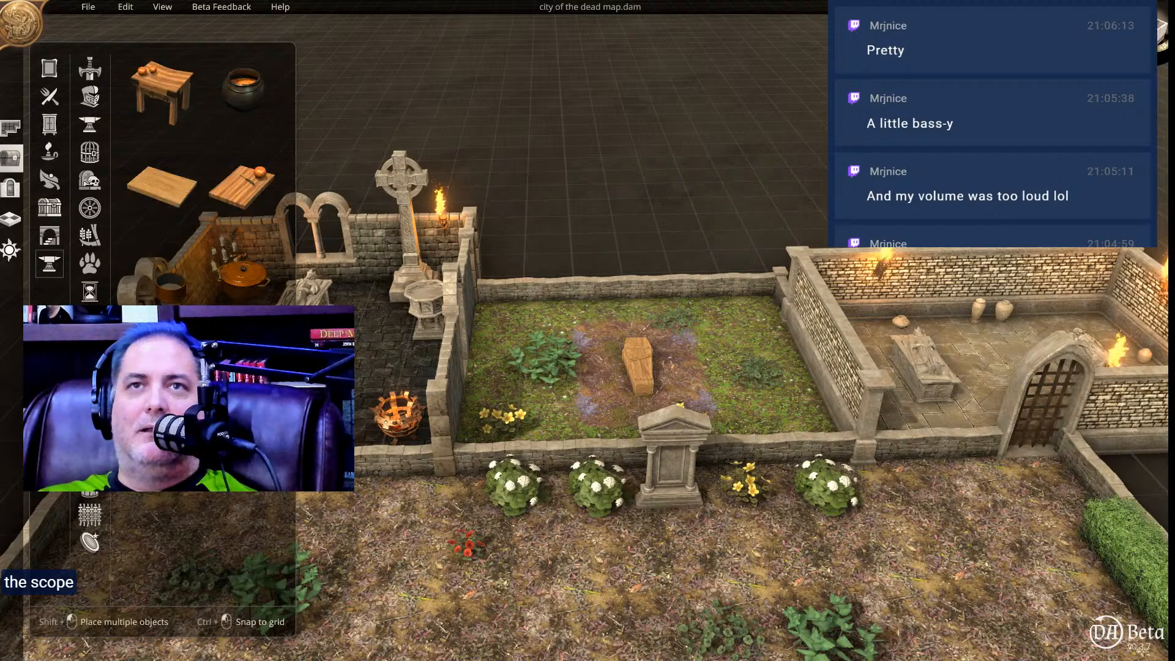
{"action": "scroll", "coordinate": [202, 171], "scroll_direction": "down", "scroll_amount": 2}
{"action": "scroll", "coordinate": [202, 171], "scroll_direction": "down", "scroll_amount": 2}
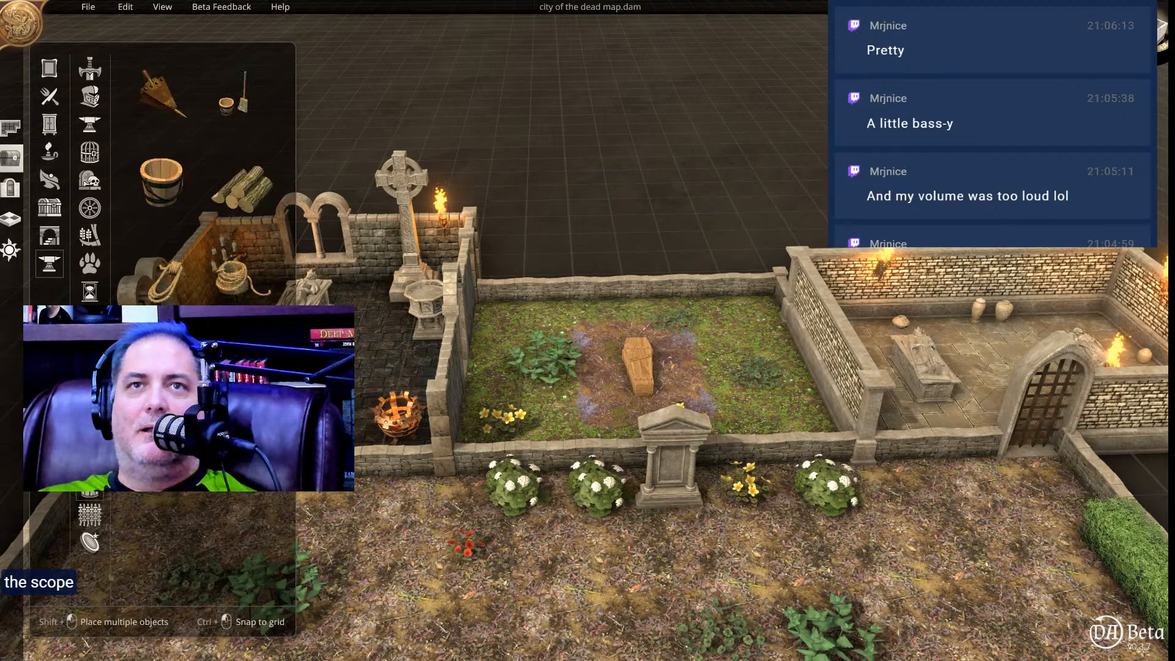
{"action": "left_click", "coordinate": [85, 517]}
{"action": "left_click", "coordinate": [88, 541]}
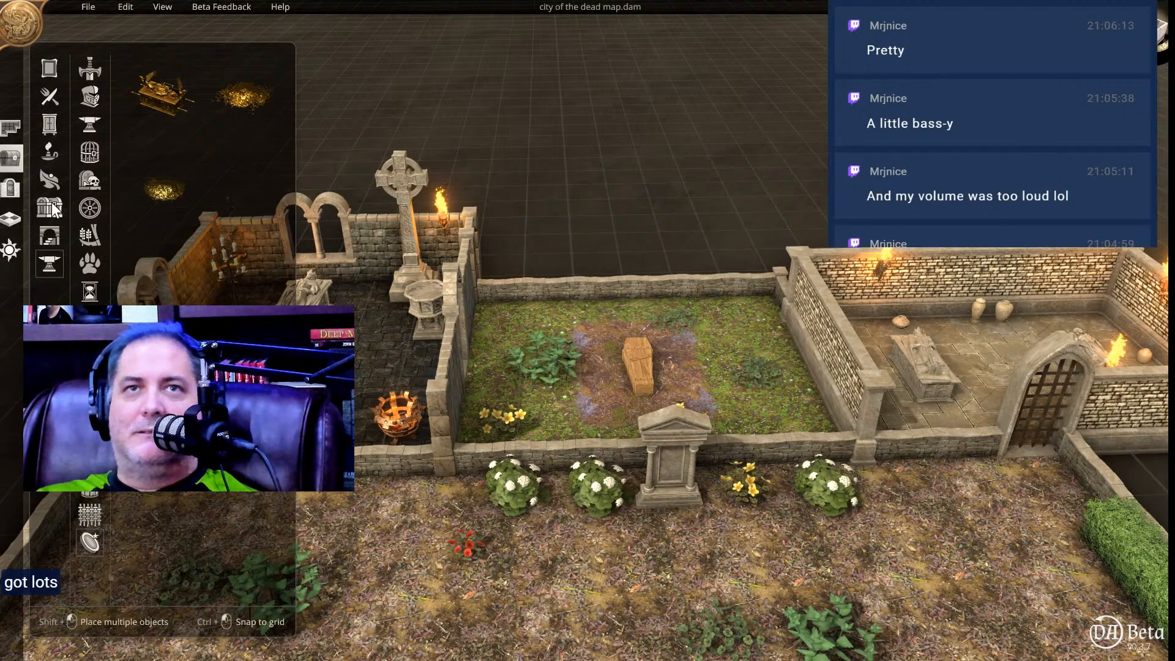
Look through the plant, container, structure, stair and carpet objects for further props, and review the graveyard around the coffin.
{"action": "left_click", "coordinate": [51, 178]}
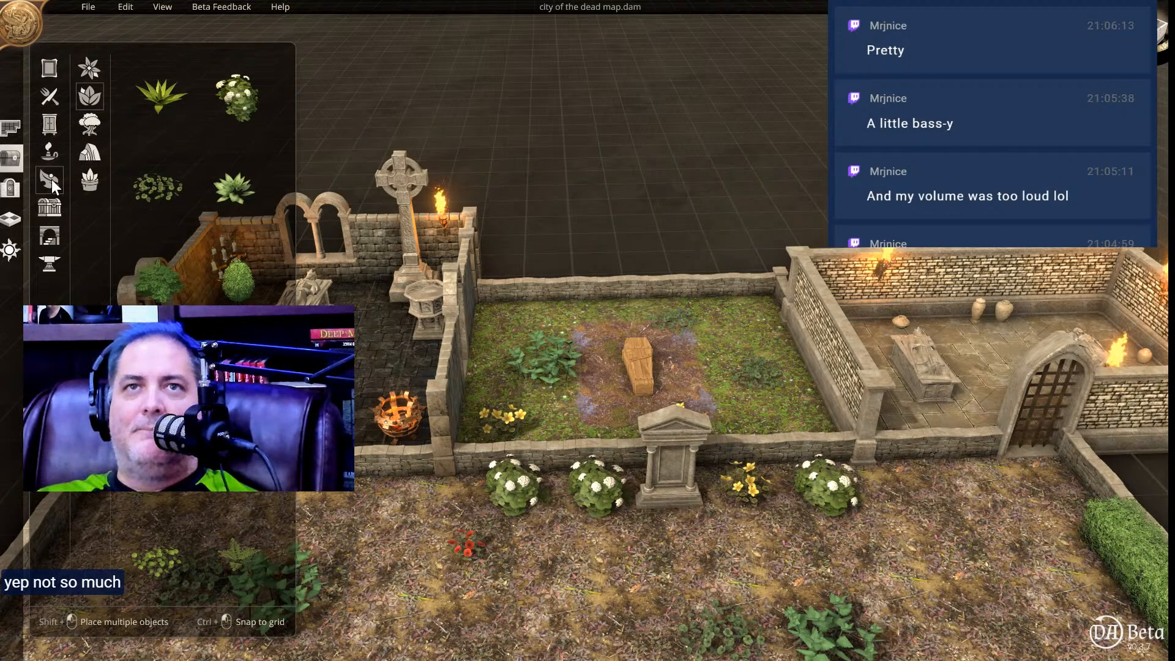
{"action": "left_click", "coordinate": [51, 207]}
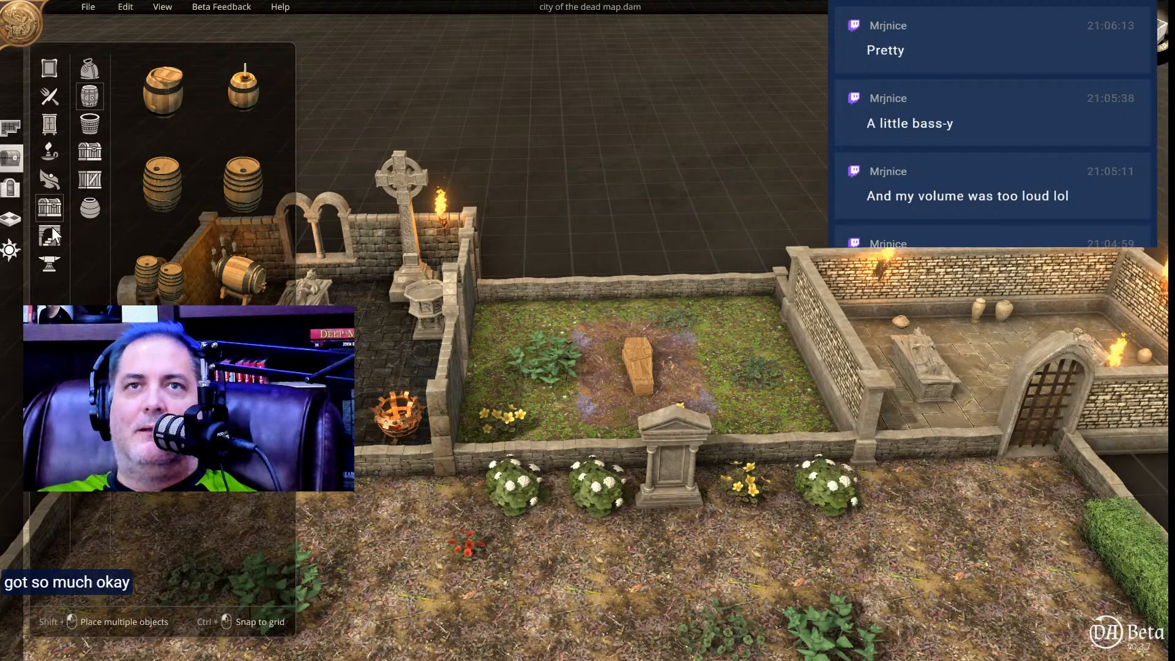
{"action": "left_click", "coordinate": [53, 226]}
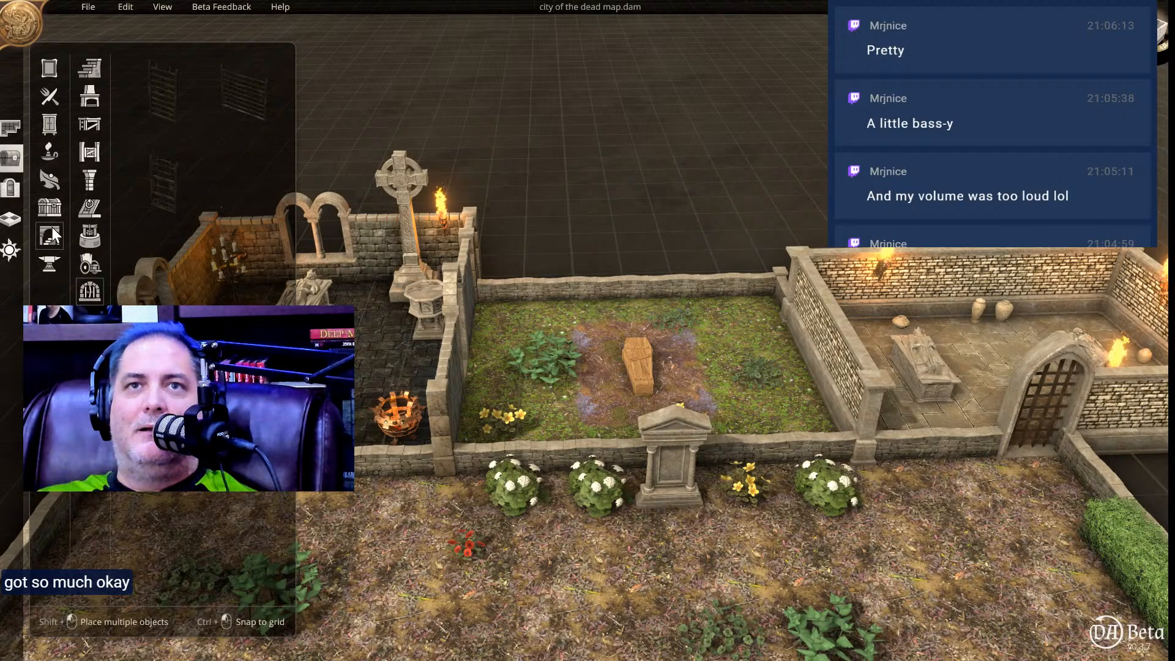
{"action": "left_click", "coordinate": [90, 266]}
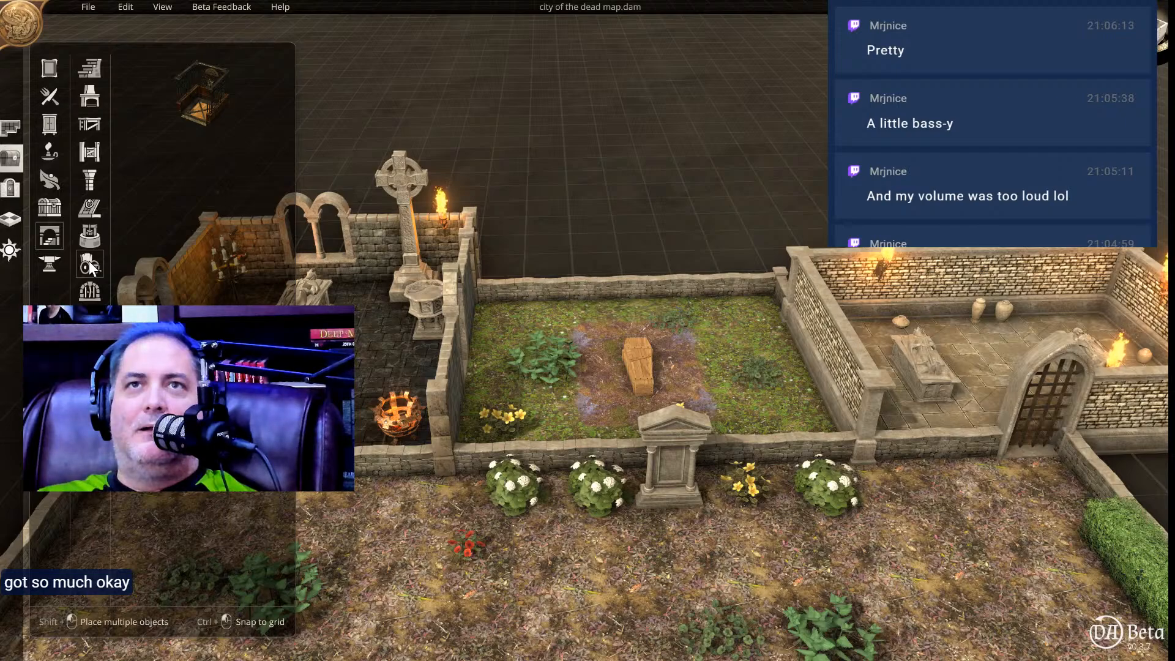
{"action": "left_click", "coordinate": [88, 66]}
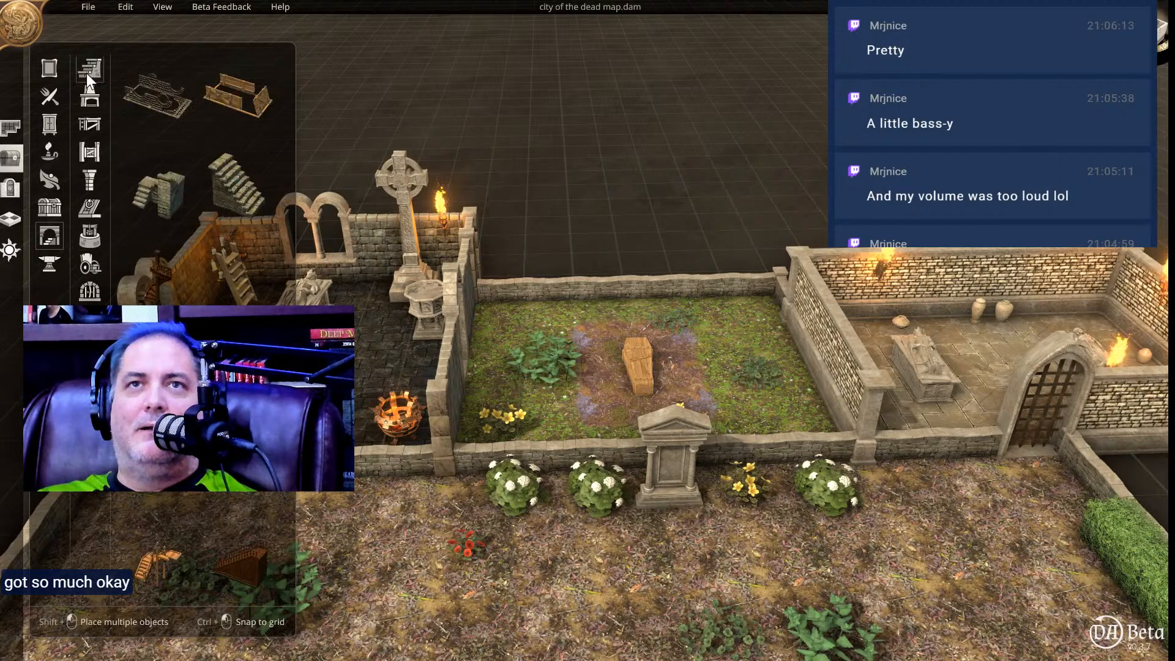
{"action": "left_click", "coordinate": [52, 69]}
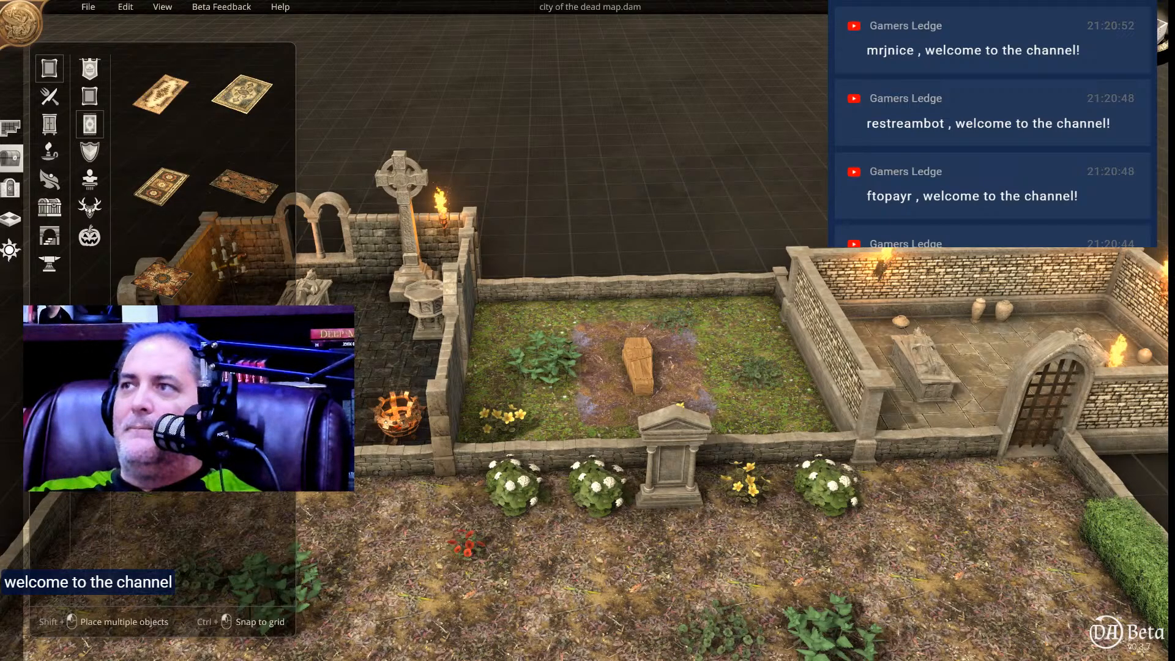
{"action": "middle_click_drag", "start_coordinate": [661, 402], "coordinate": [671, 328]}
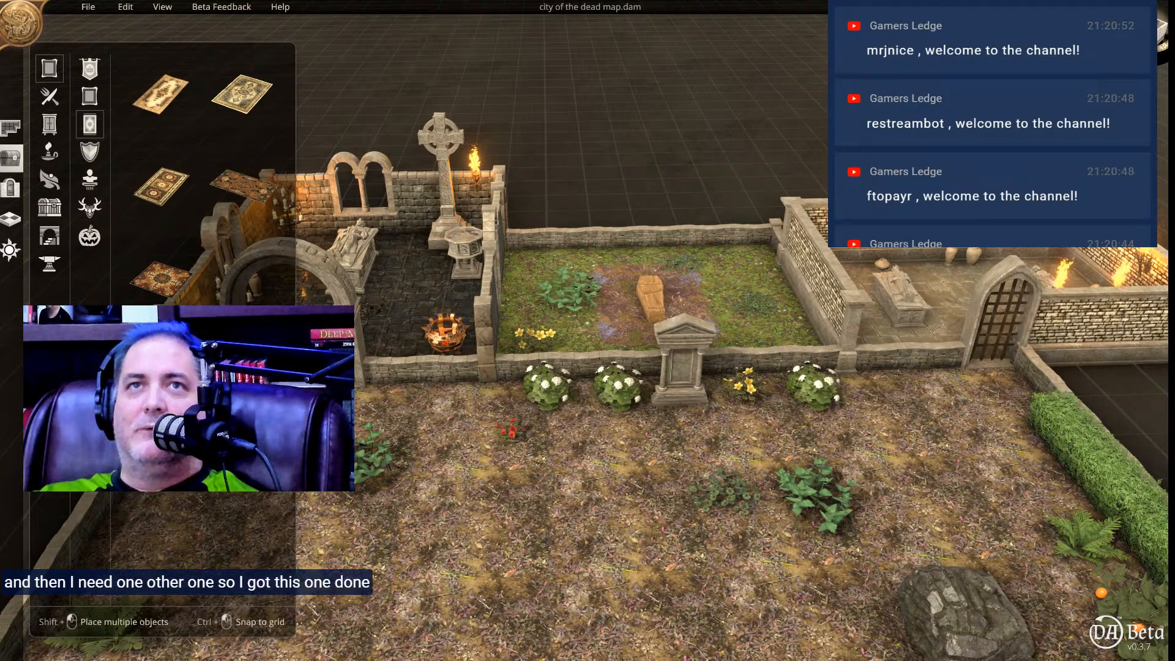
Save the city of the dead map and choose Roll20 Export as its export format.
{"action": "left_click", "coordinate": [90, 7]}
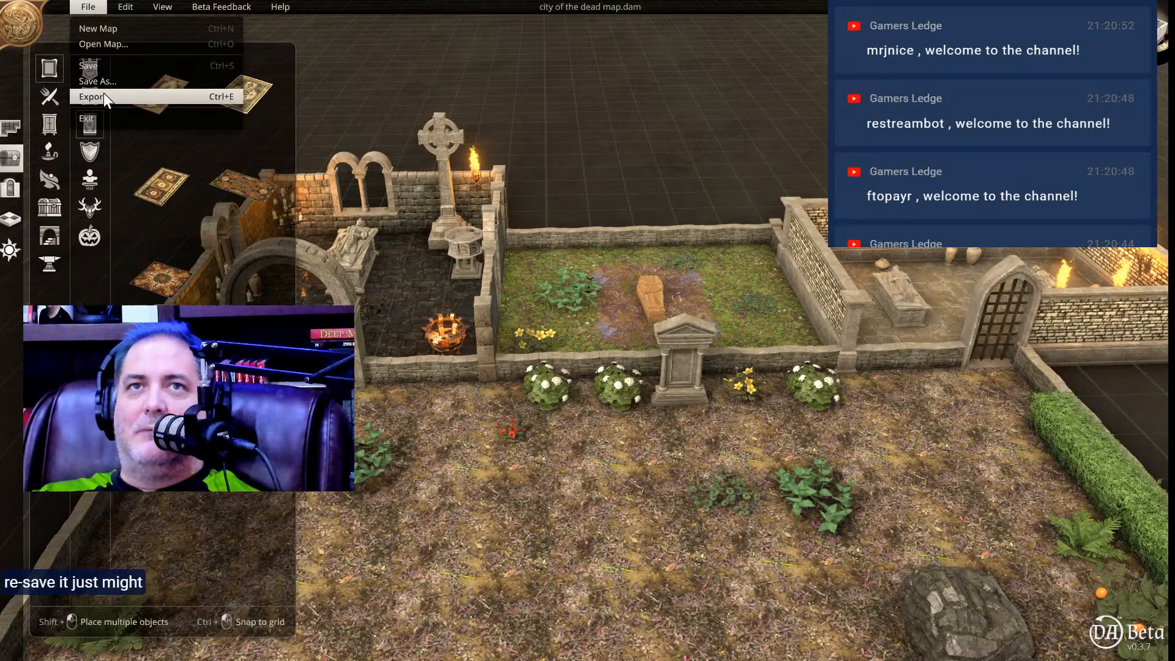
{"action": "left_click", "coordinate": [102, 66]}
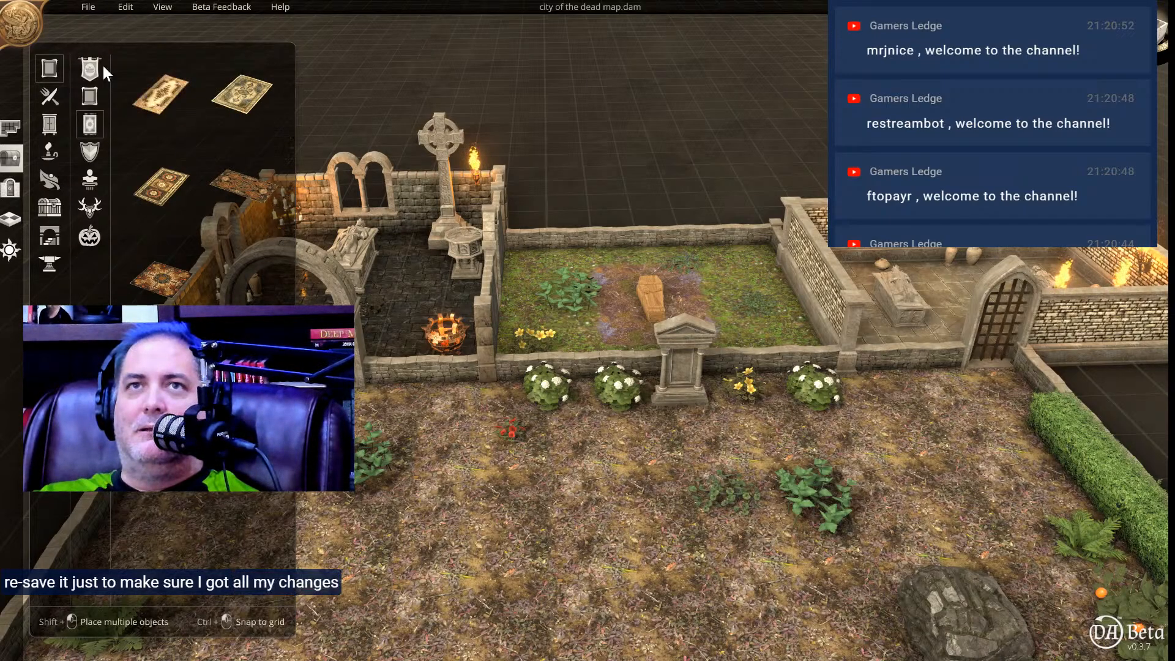
{"action": "left_click", "coordinate": [94, 7]}
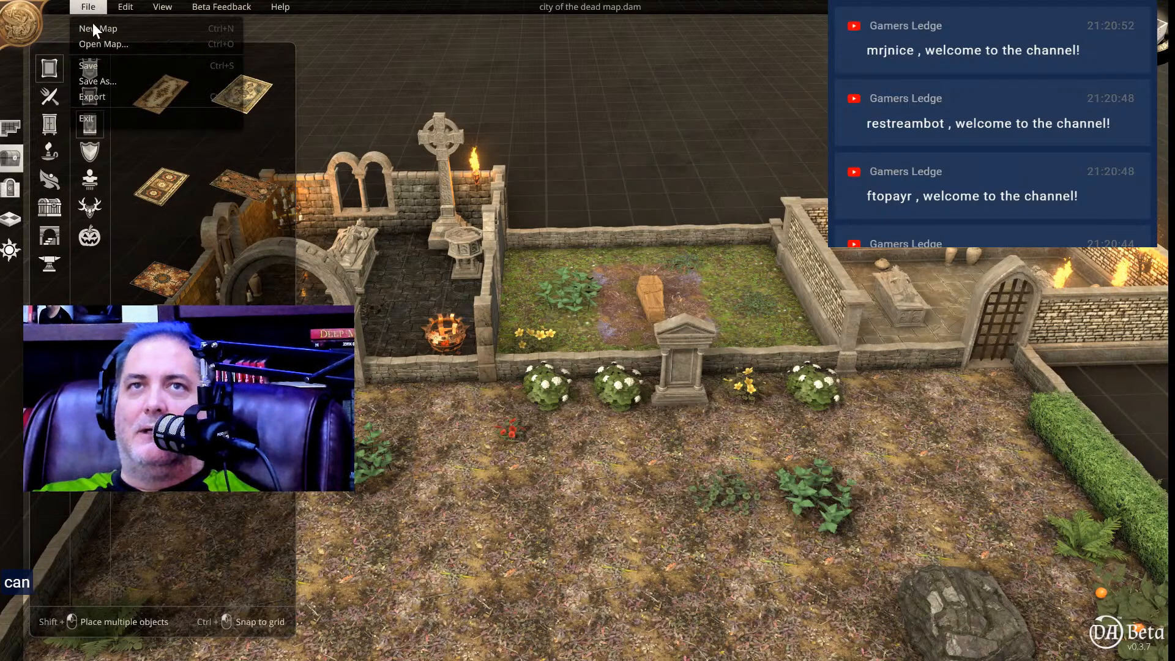
{"action": "left_click", "coordinate": [98, 95]}
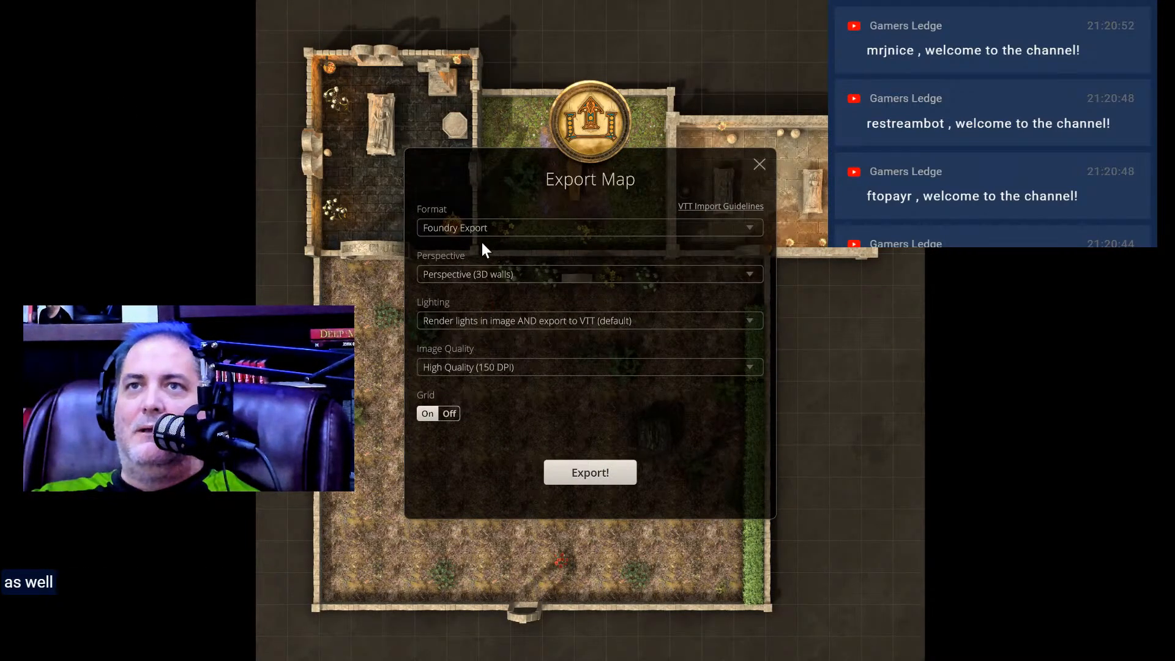
{"action": "left_click", "coordinate": [525, 229]}
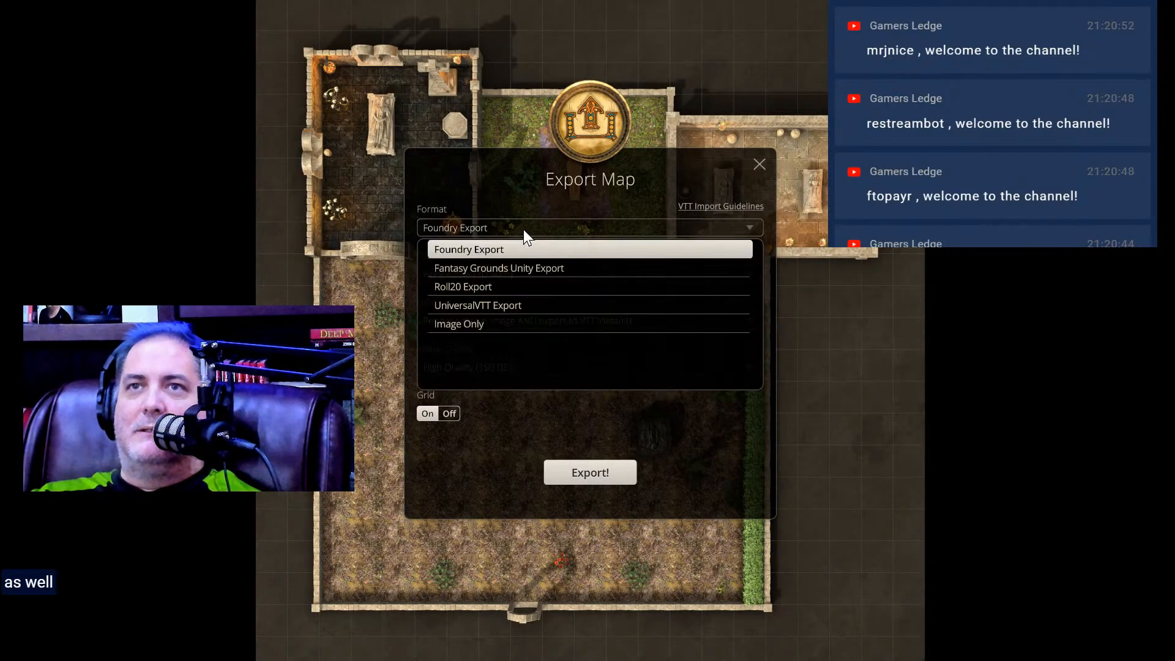
{"action": "left_click", "coordinate": [493, 287]}
{"action": "left_click", "coordinate": [488, 226]}
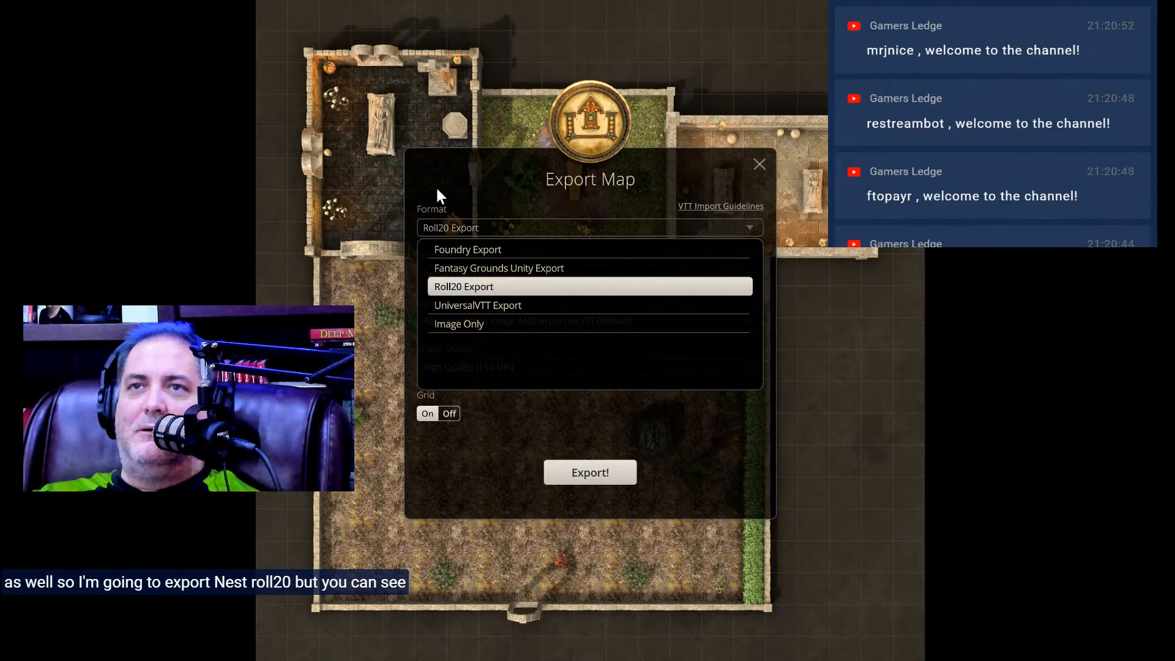
{"action": "left_click", "coordinate": [442, 170]}
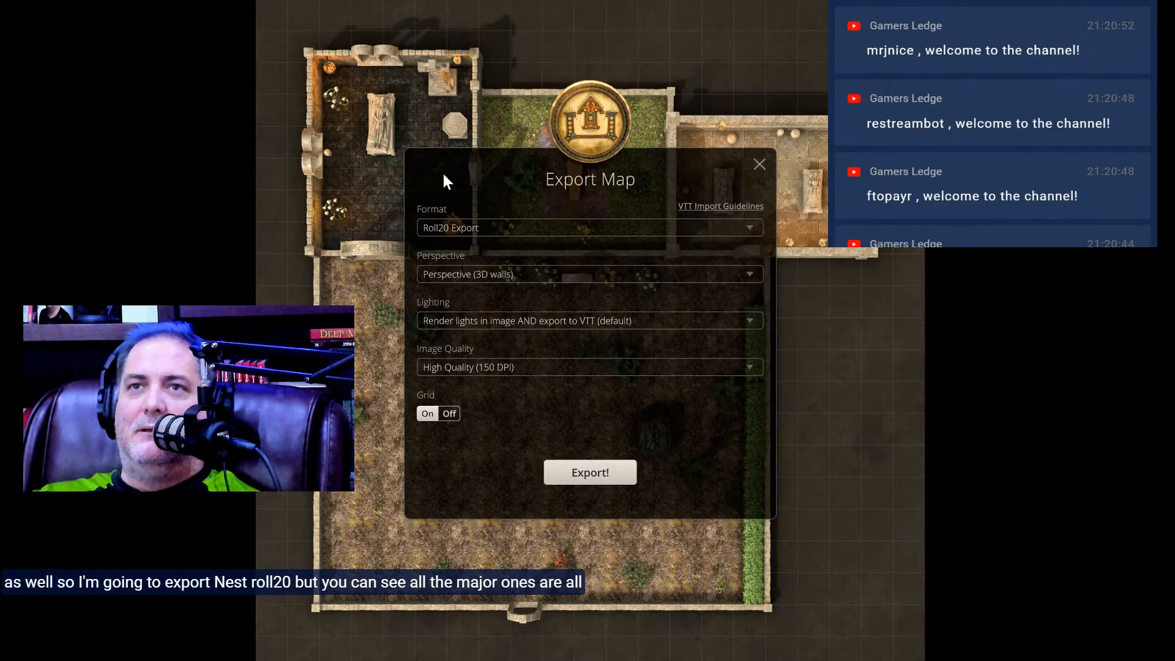
Review the export's perspective and lighting options, keeping Perspective (3D walls) and lights both rendered in the image and exported to VTT.
{"action": "left_click", "coordinate": [551, 272]}
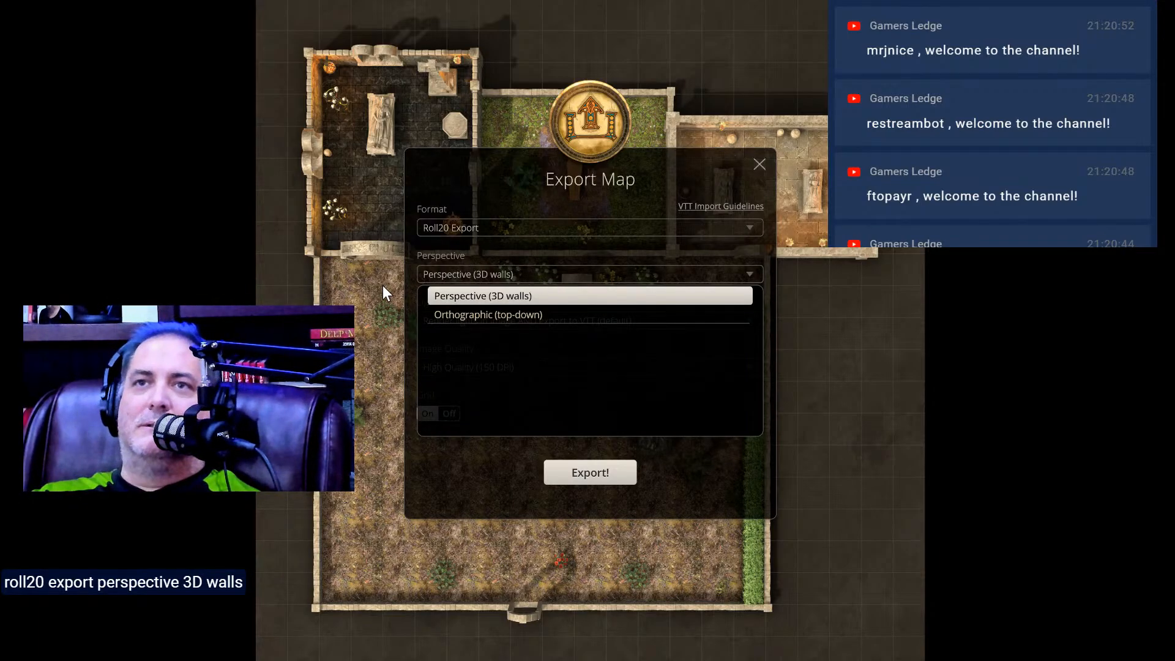
{"action": "left_click", "coordinate": [443, 273]}
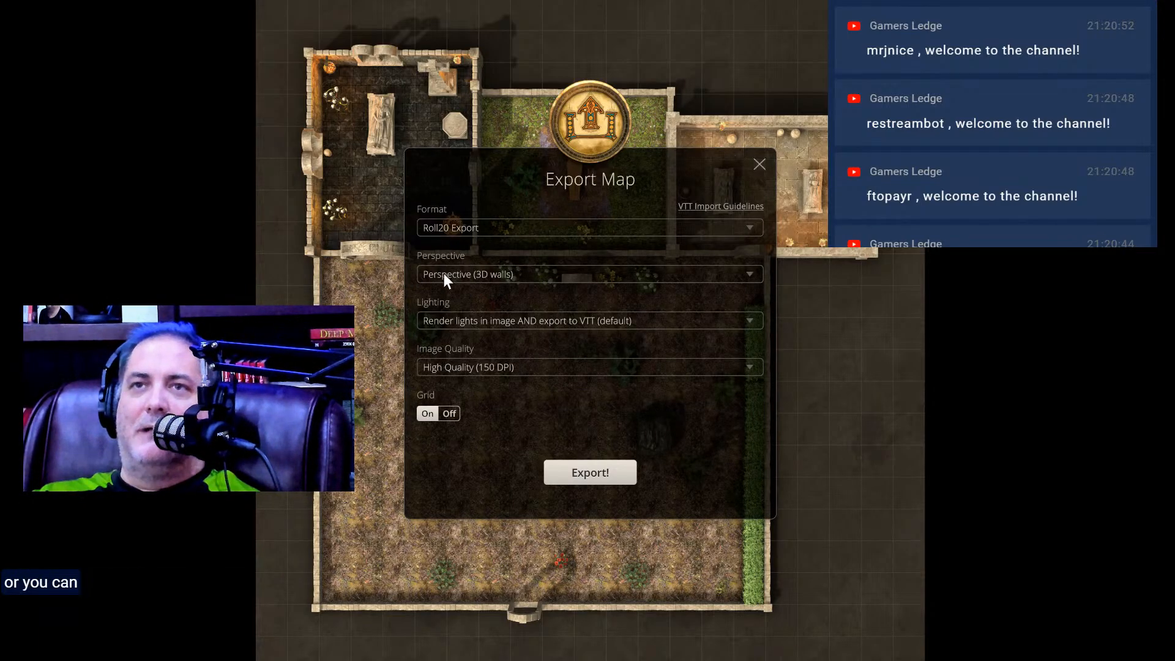
{"action": "left_click", "coordinate": [681, 319]}
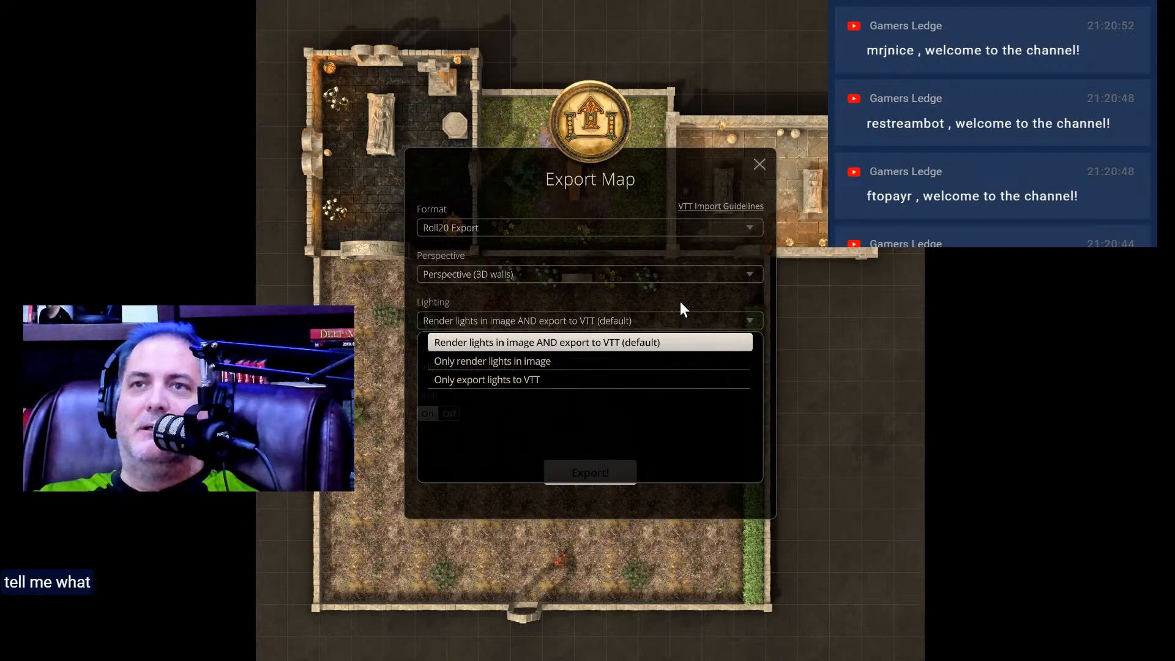
{"action": "left_click", "coordinate": [681, 302]}
{"action": "left_click", "coordinate": [673, 319]}
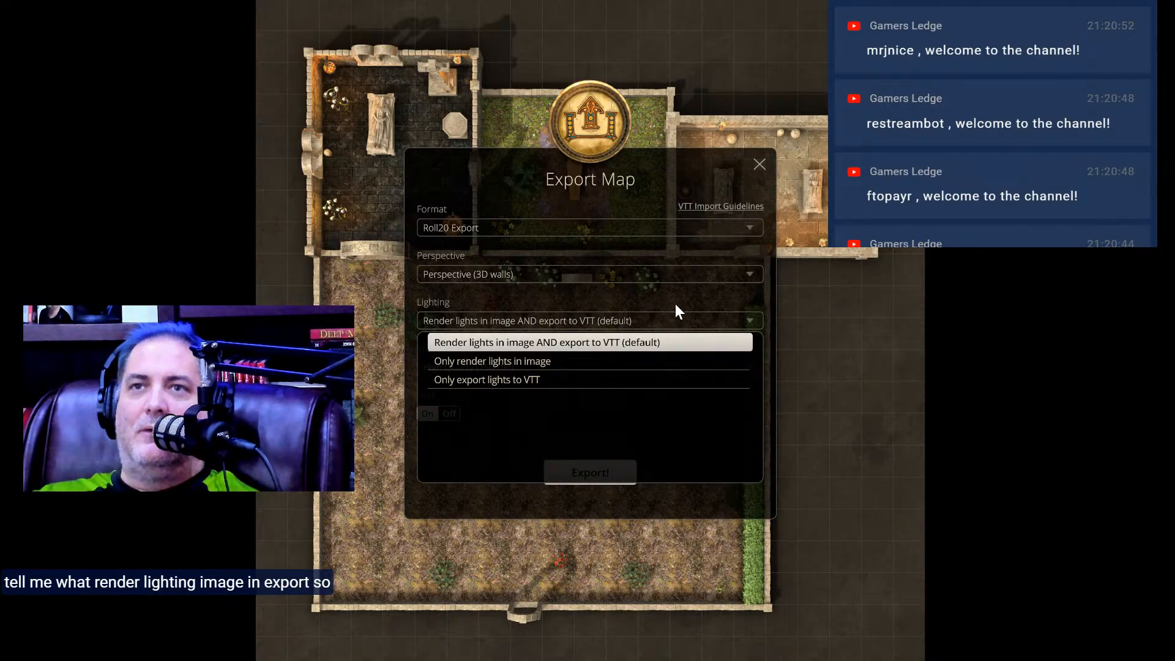
{"action": "left_click", "coordinate": [674, 304]}
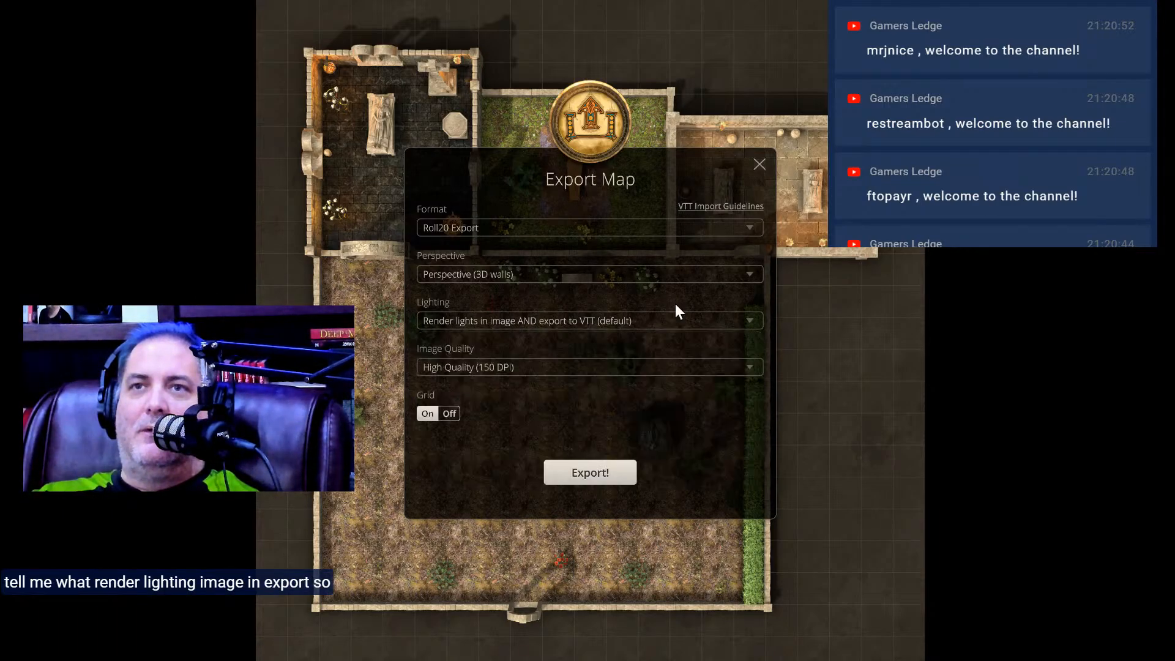
Set the image quality to Very High Quality (300 DPI) and export the map to the Documents folder.
{"action": "left_click", "coordinate": [613, 367]}
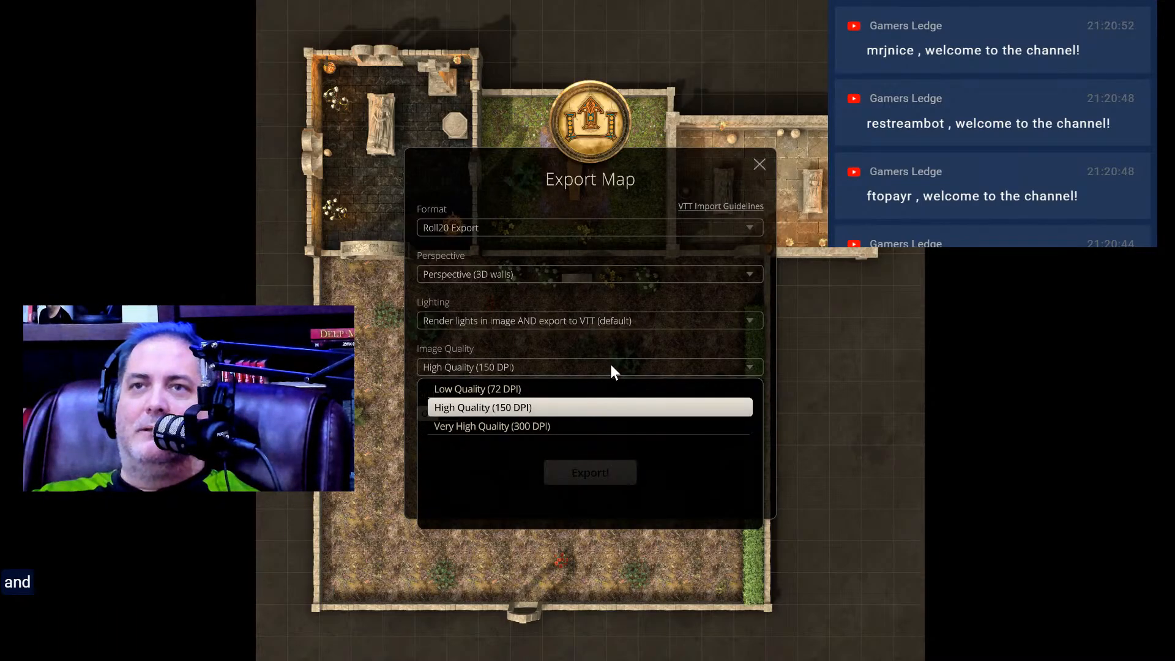
{"action": "left_click", "coordinate": [584, 426]}
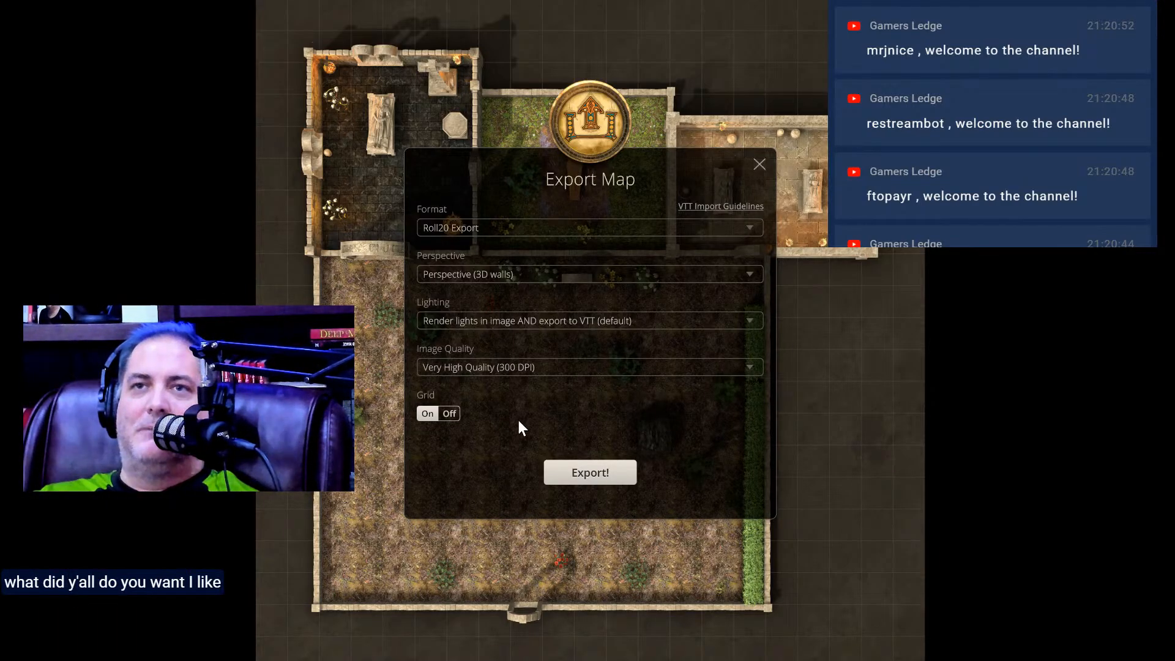
{"action": "left_click", "coordinate": [611, 473]}
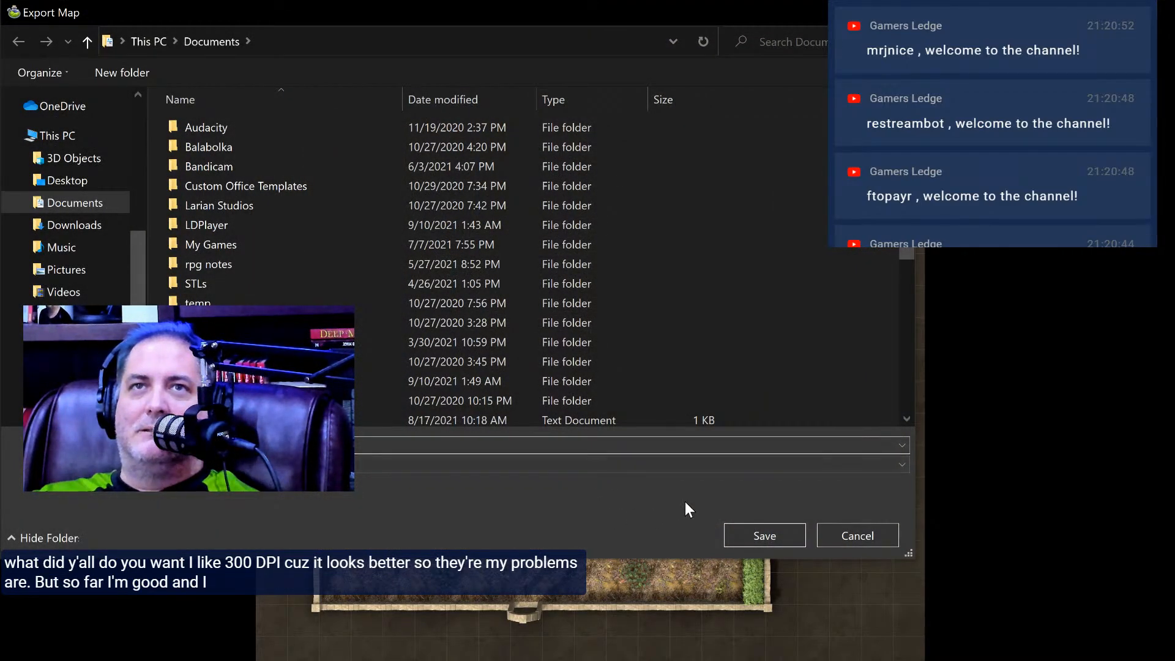
{"action": "scroll", "coordinate": [507, 359], "scroll_direction": "down", "scroll_amount": 5}
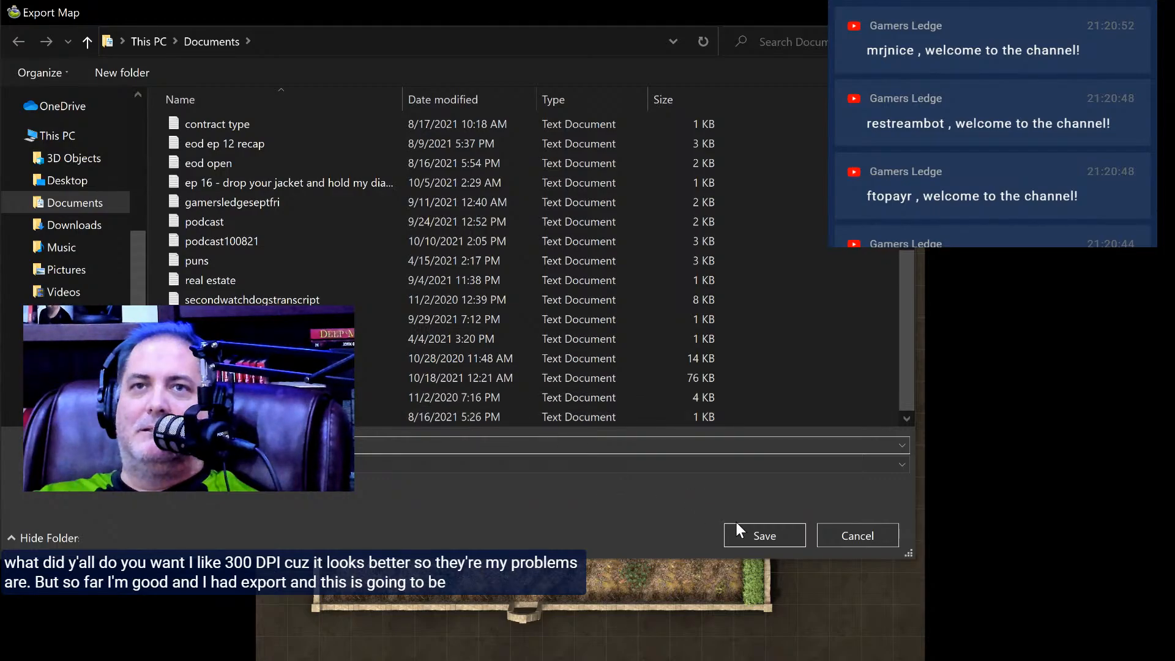
{"action": "left_click", "coordinate": [751, 533]}
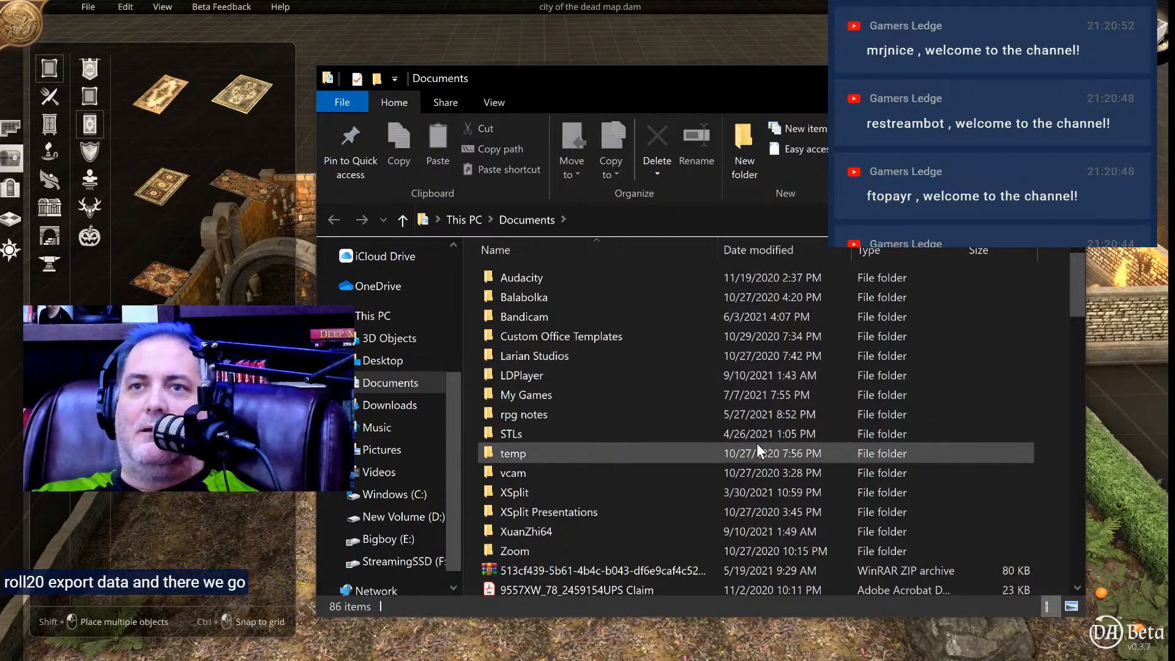
{"action": "left_click", "coordinate": [1065, 77]}
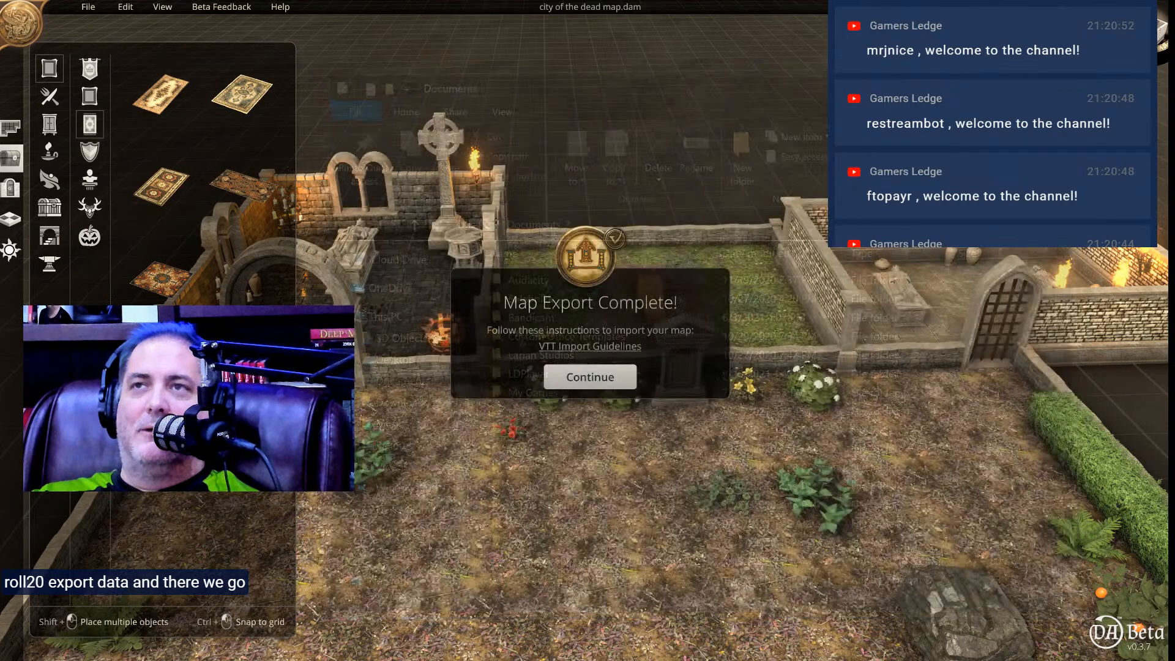
{"action": "left_click", "coordinate": [610, 375]}
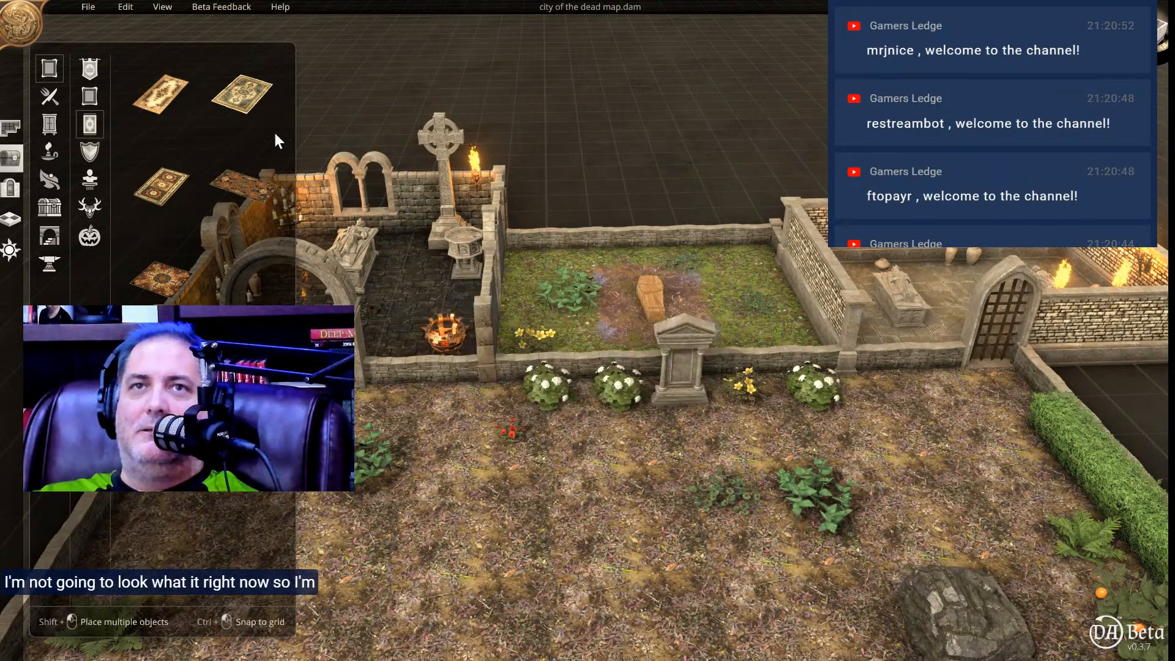
Create a new digital map with a 100 x 100 tile expandable grid.
{"action": "left_click", "coordinate": [89, 6]}
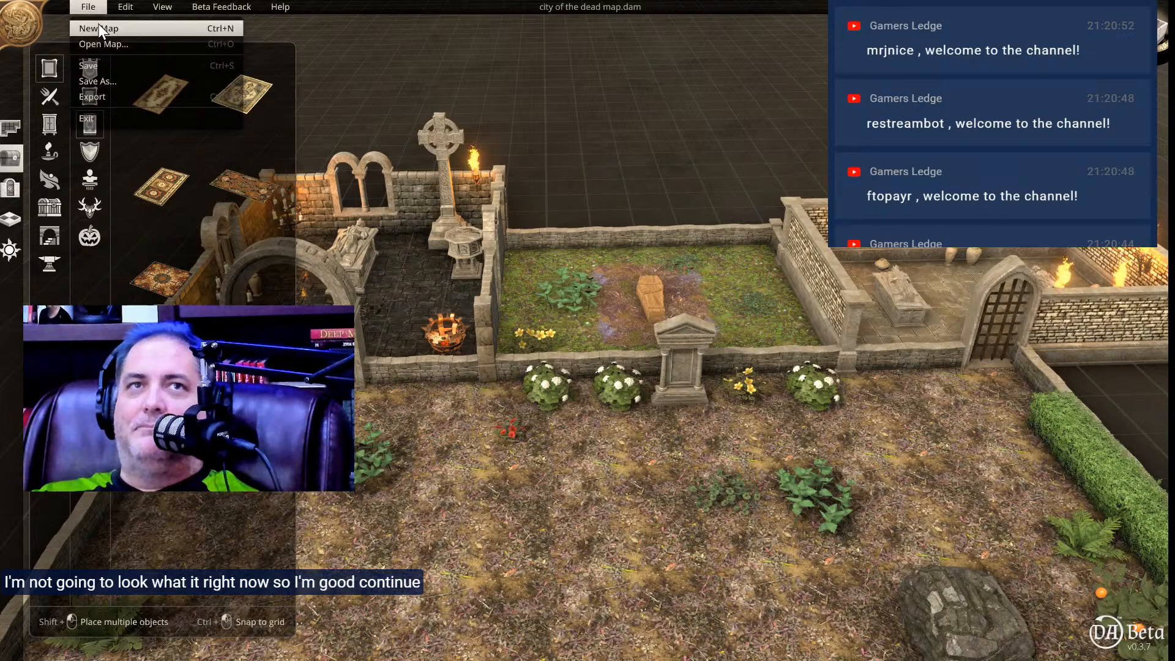
{"action": "left_click", "coordinate": [98, 28]}
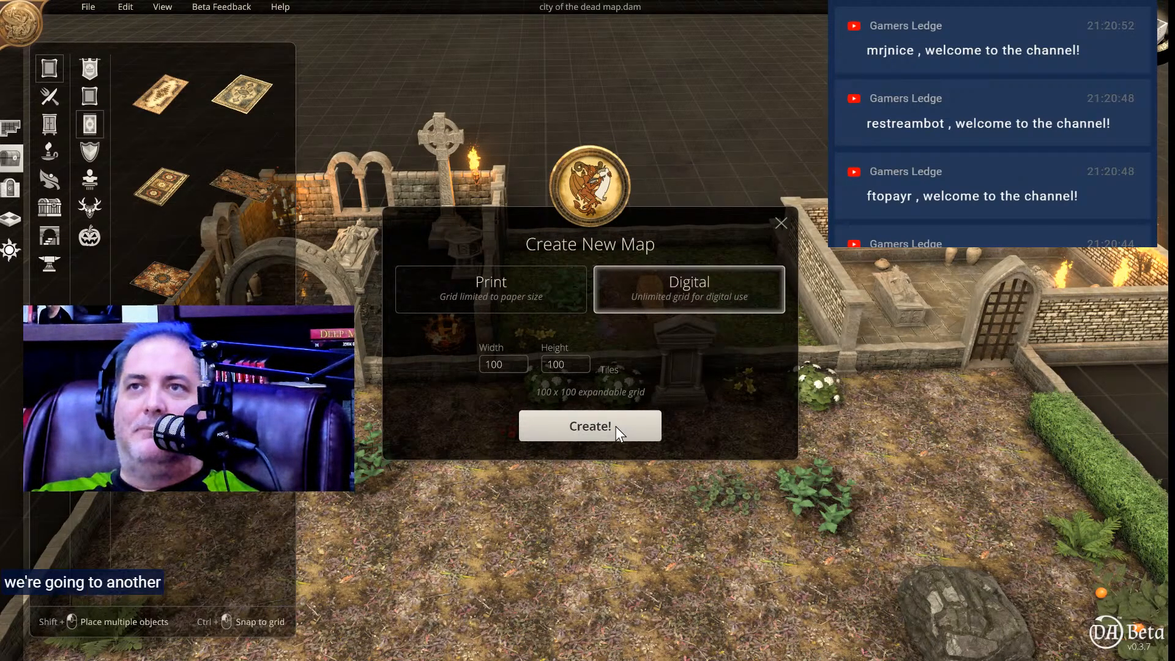
{"action": "left_click", "coordinate": [578, 432]}
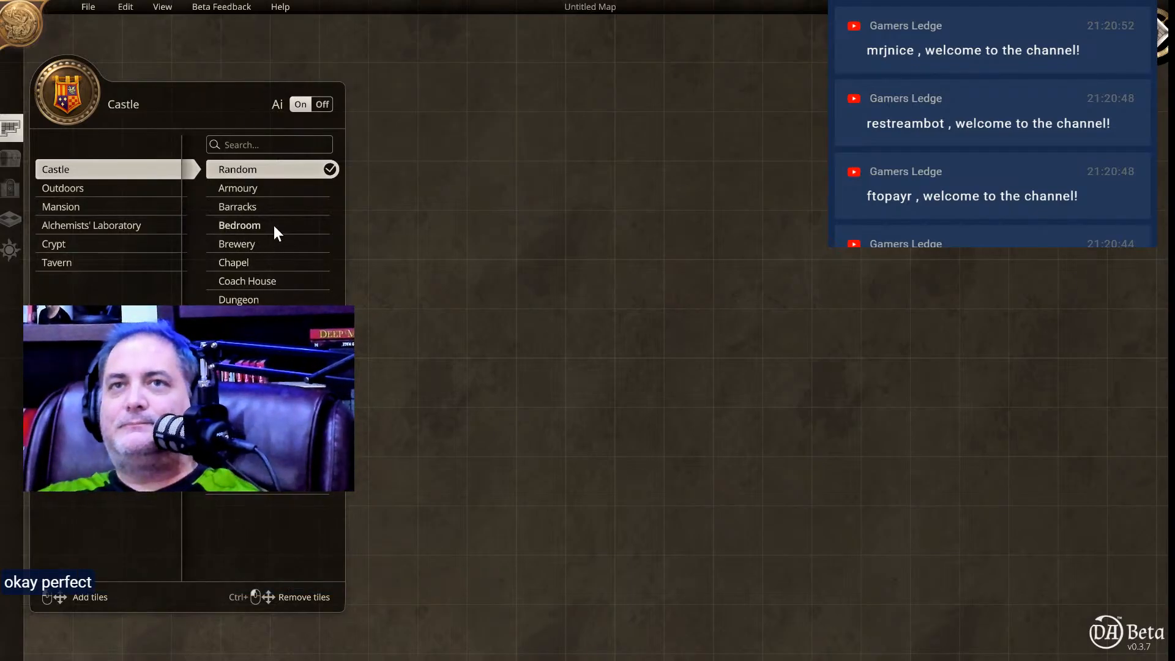
Build a large rectangular Great Hall room from the Tavern theme on the empty map.
{"action": "left_click", "coordinate": [106, 226]}
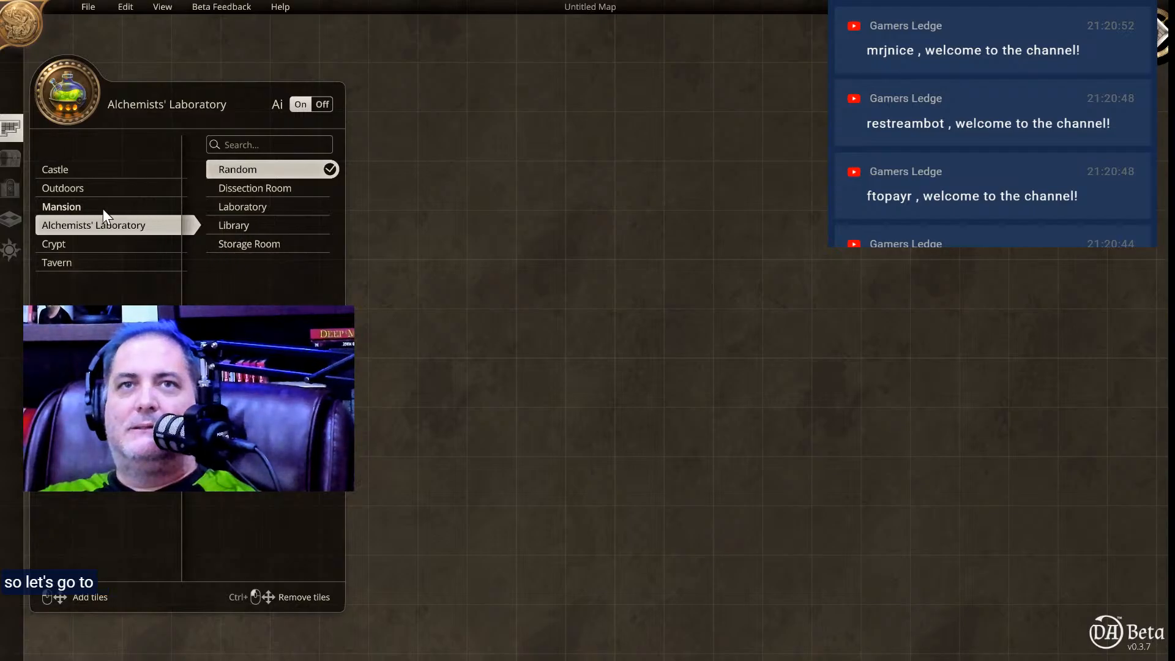
{"action": "left_click", "coordinate": [88, 207]}
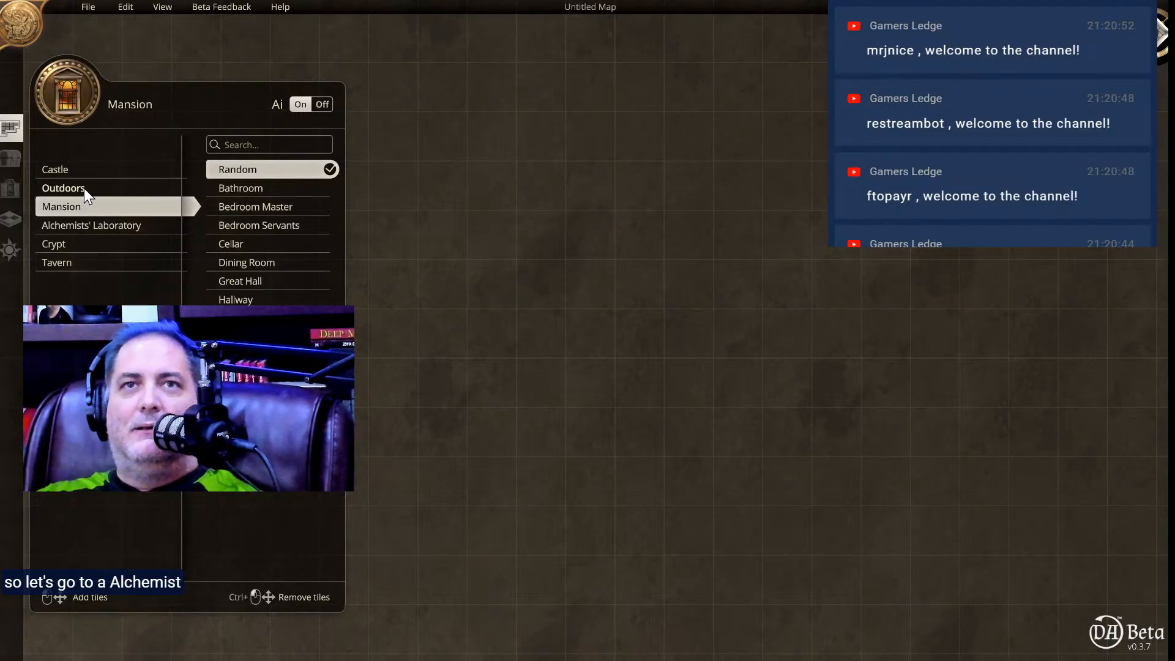
{"action": "left_click", "coordinate": [77, 259]}
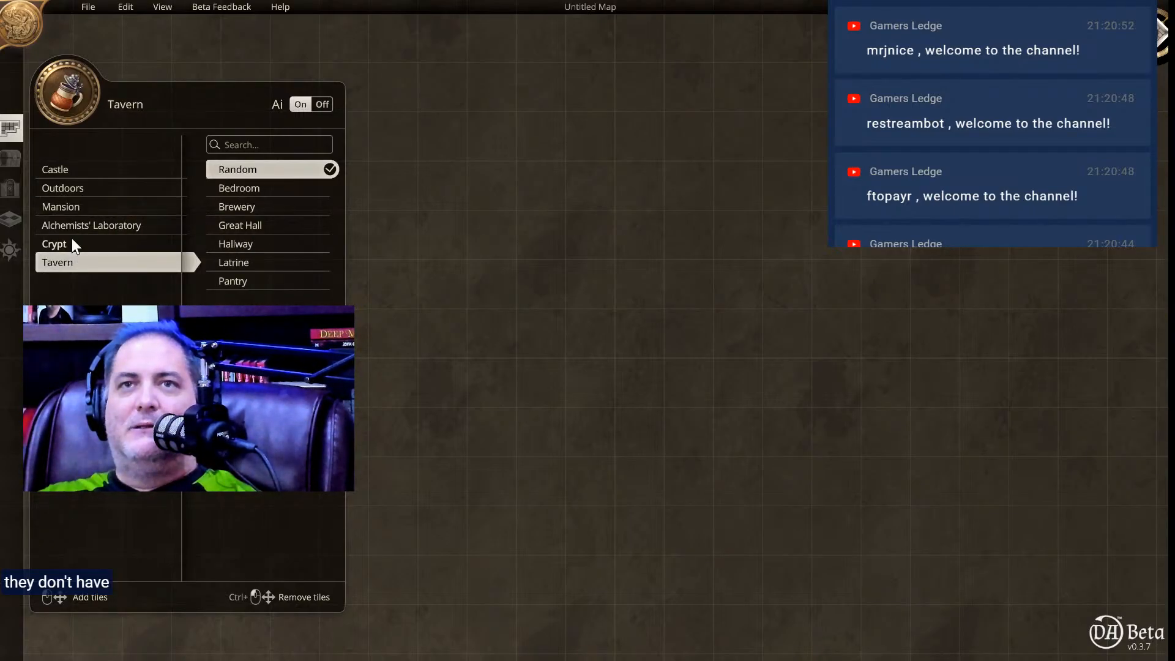
{"action": "left_click", "coordinate": [73, 243]}
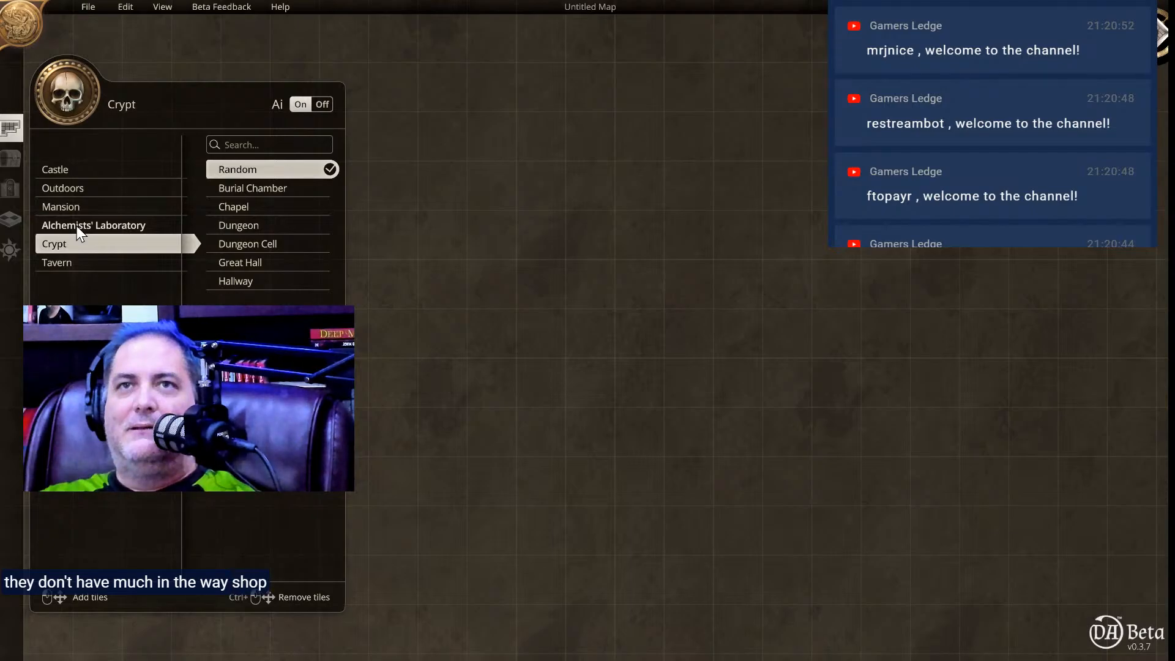
{"action": "left_click", "coordinate": [76, 260]}
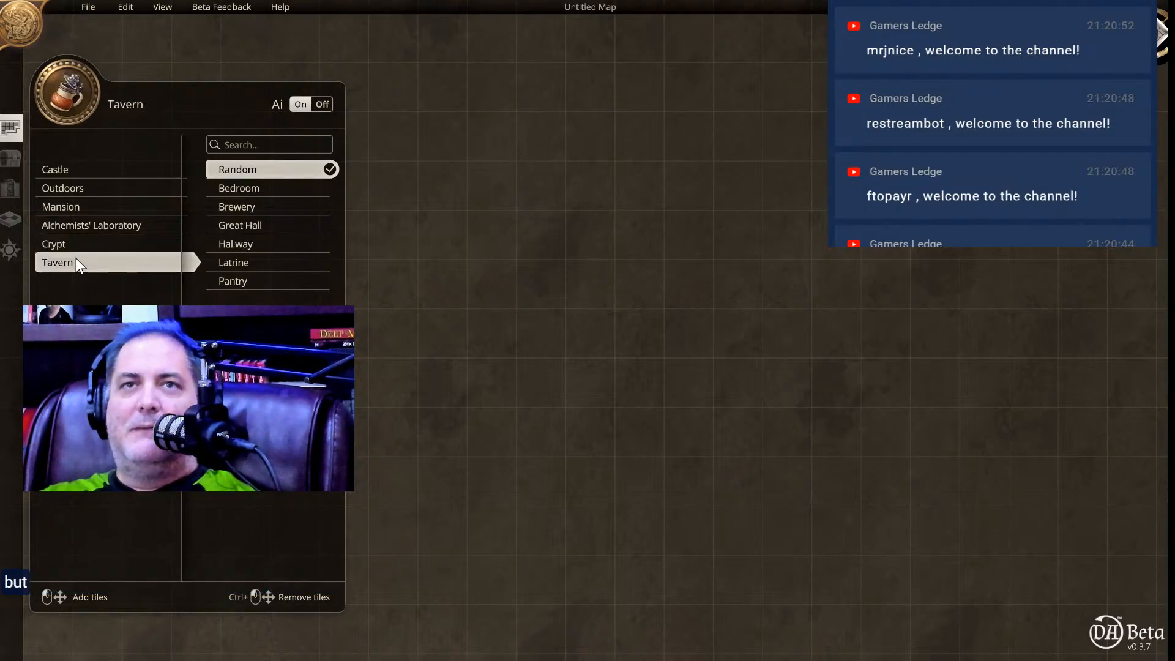
{"action": "left_click", "coordinate": [280, 226]}
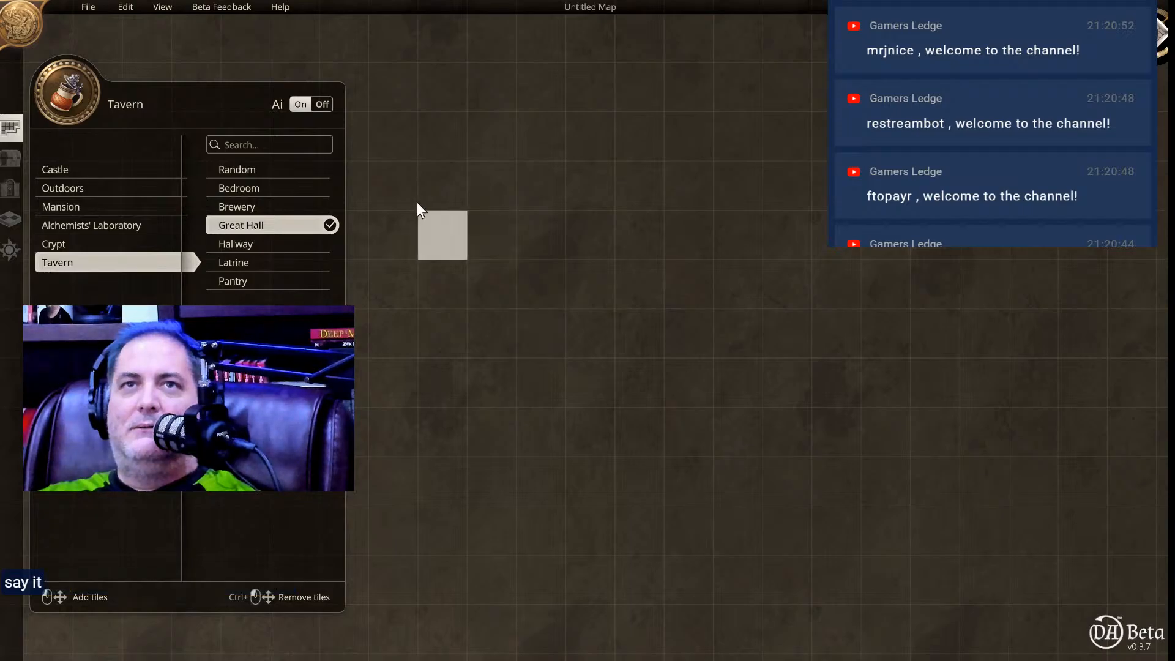
{"action": "left_click_drag", "start_coordinate": [446, 197], "coordinate": [1066, 593]}
{"action": "left_click", "coordinate": [774, 385]}
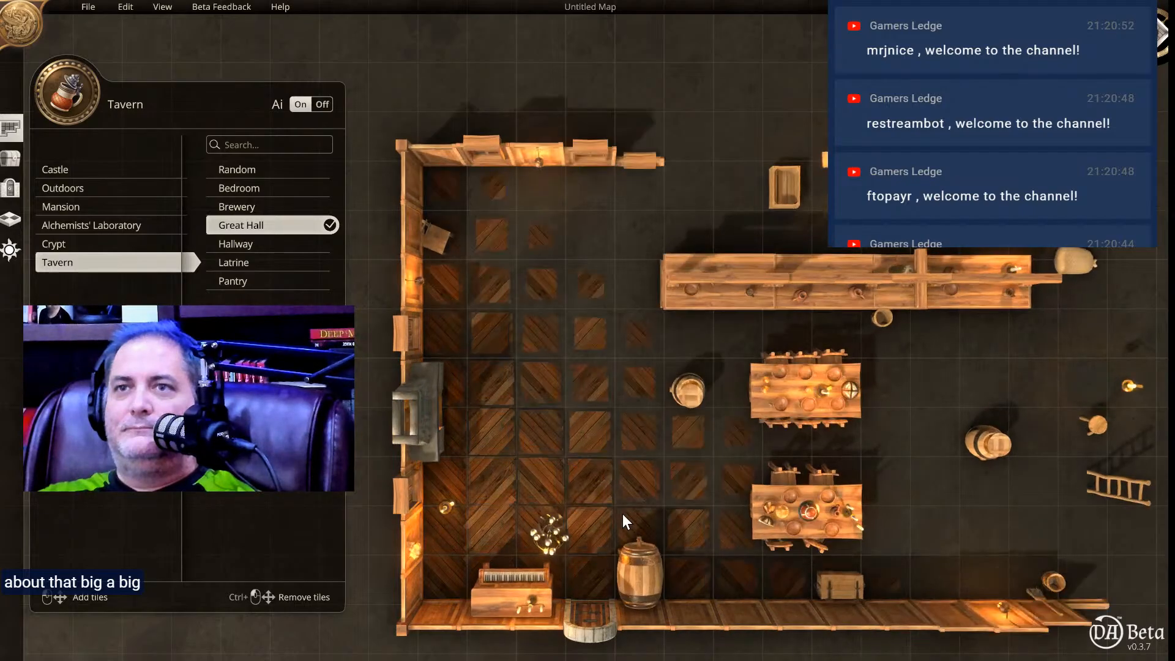
Delete the candlelit table beside the arched front door and move the standing candelabra toward the middle of the hall.
{"action": "right_click_drag", "start_coordinate": [885, 452], "coordinate": [815, 324]}
{"action": "scroll", "coordinate": [817, 329], "scroll_direction": "up", "scroll_amount": 3}
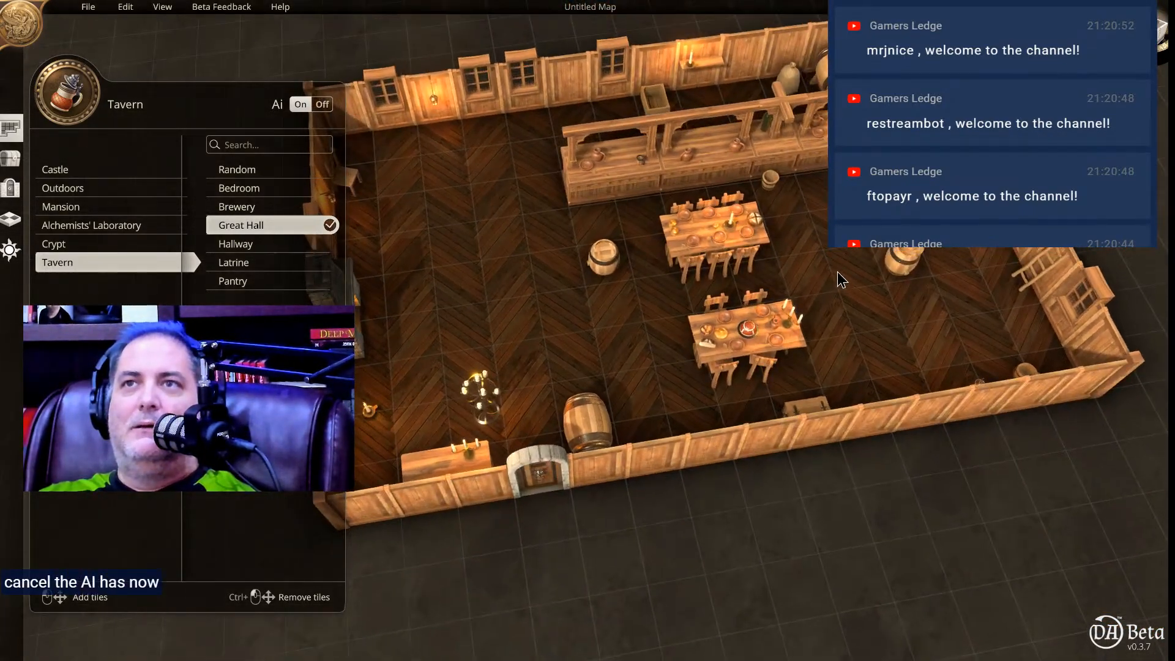
{"action": "middle_click_drag", "start_coordinate": [837, 272], "coordinate": [816, 352]}
{"action": "right_click_drag", "start_coordinate": [607, 300], "coordinate": [673, 325]}
{"action": "left_click", "coordinate": [514, 482]}
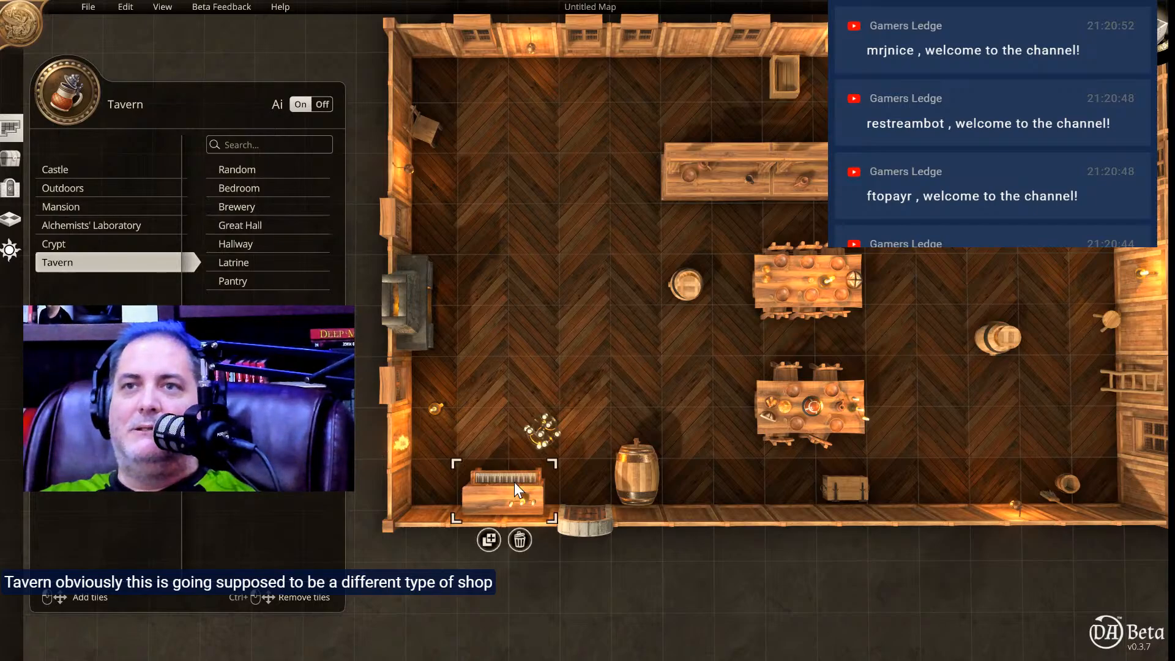
{"action": "left_click", "coordinate": [519, 540]}
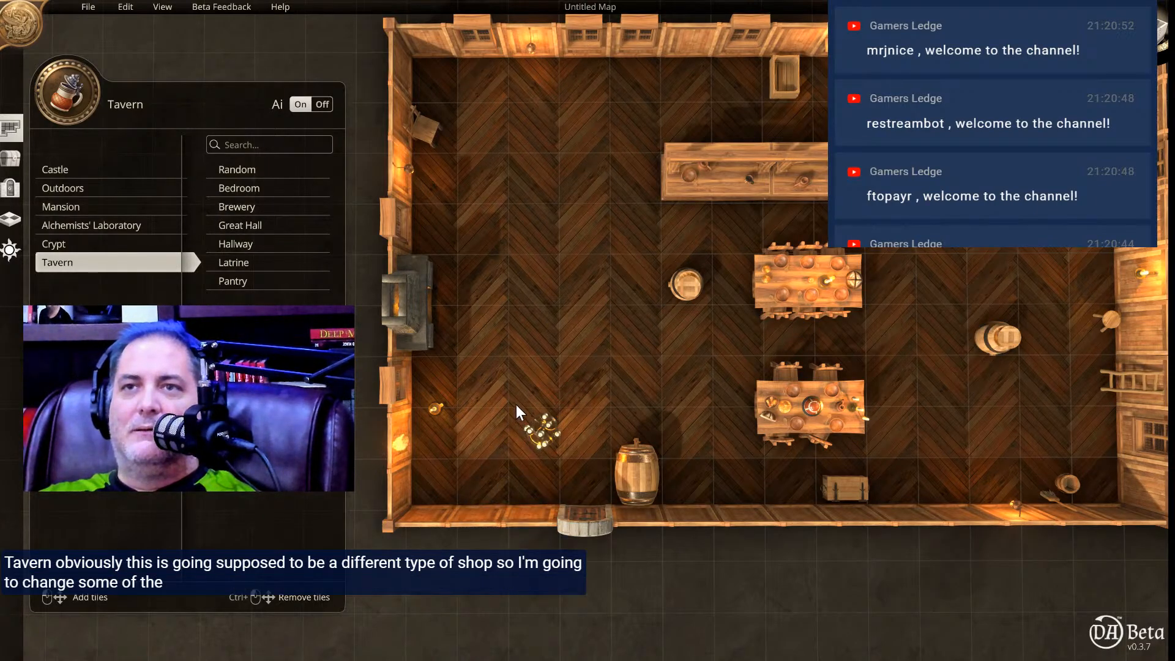
{"action": "left_click", "coordinate": [546, 429]}
{"action": "left_click_drag", "start_coordinate": [546, 430], "coordinate": [631, 359]}
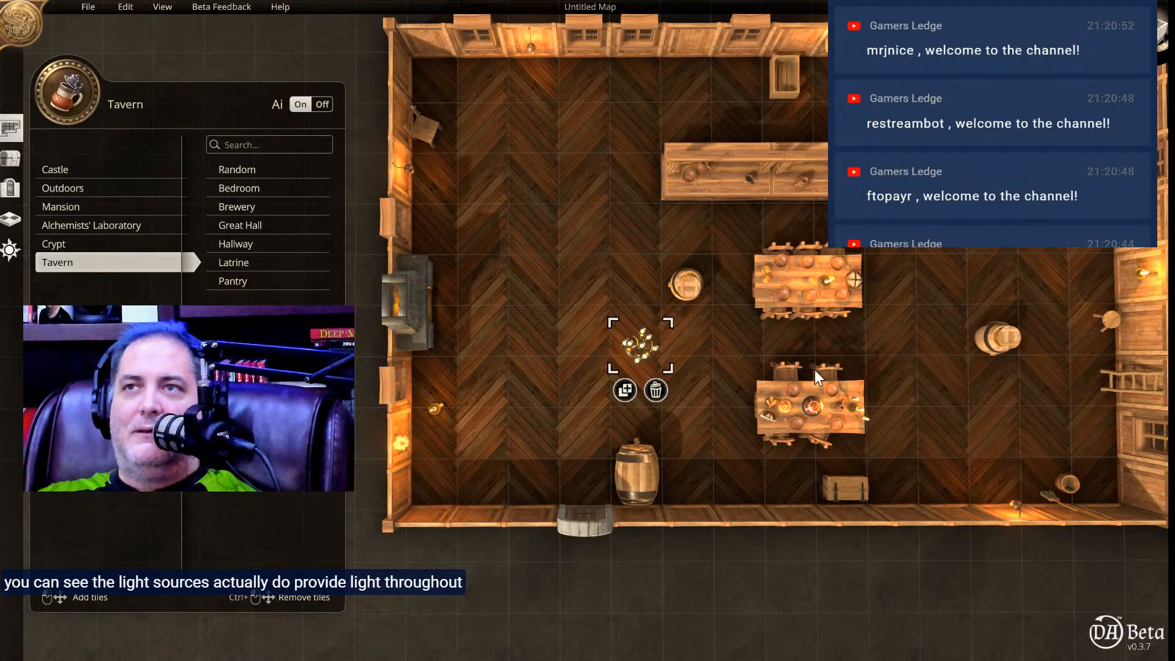
Delete both dining tables with their chairs and tableware, and the wooden chest against the front wall.
{"action": "left_click", "coordinate": [857, 430]}
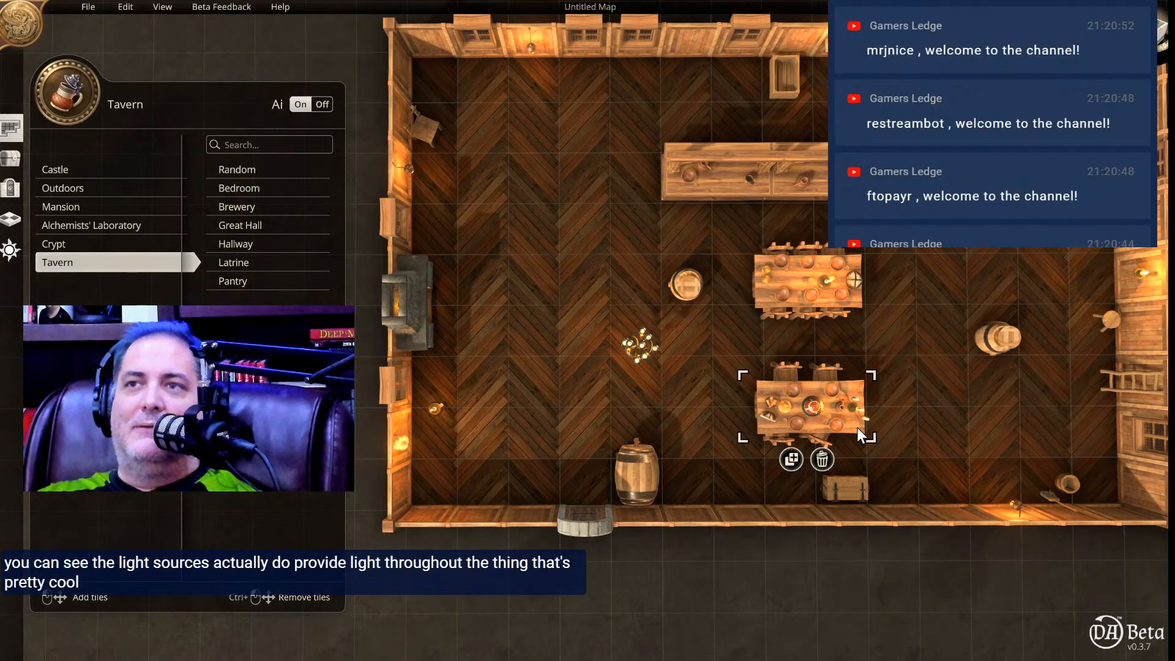
{"action": "left_click", "coordinate": [822, 459]}
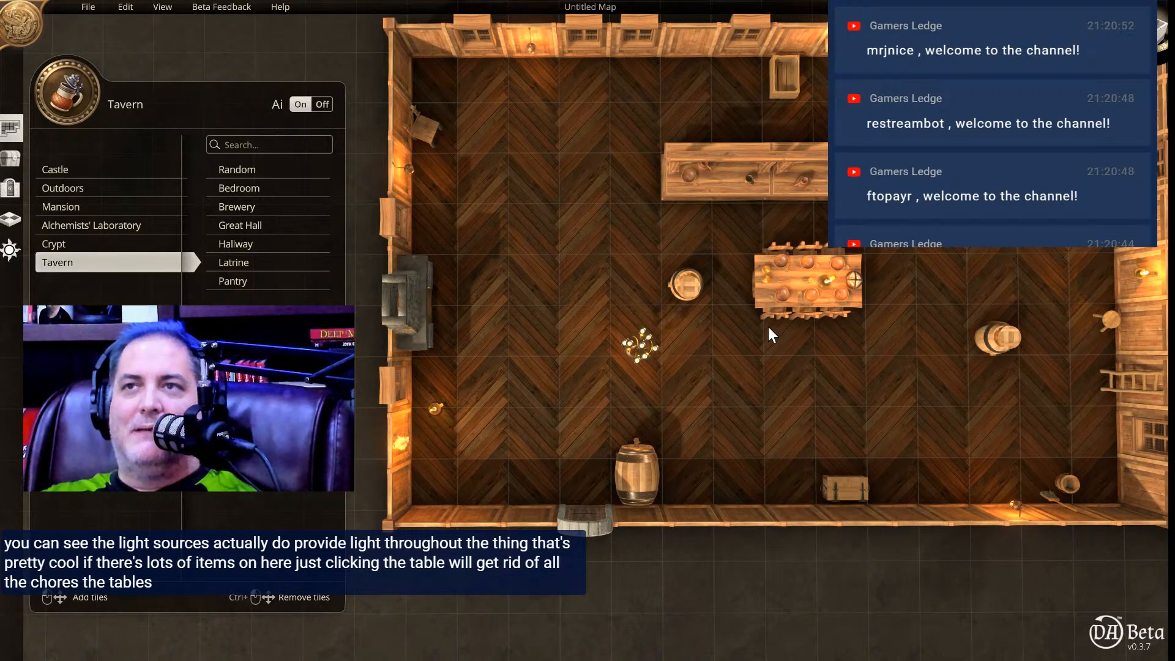
{"action": "left_click", "coordinate": [856, 298]}
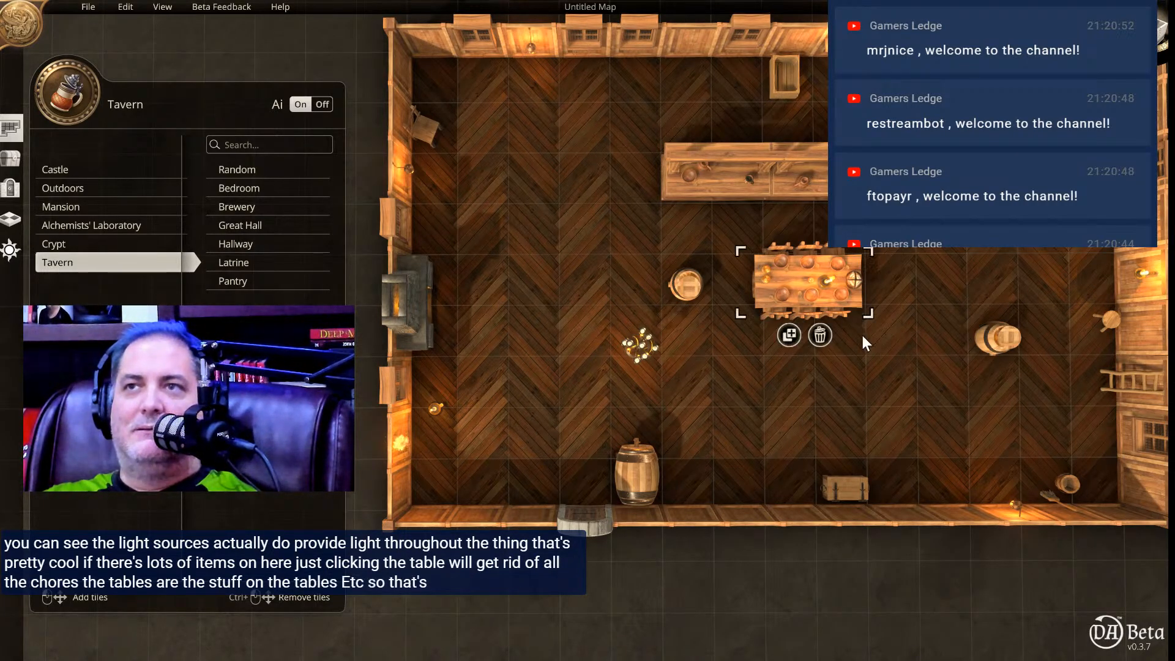
{"action": "left_click", "coordinate": [820, 334]}
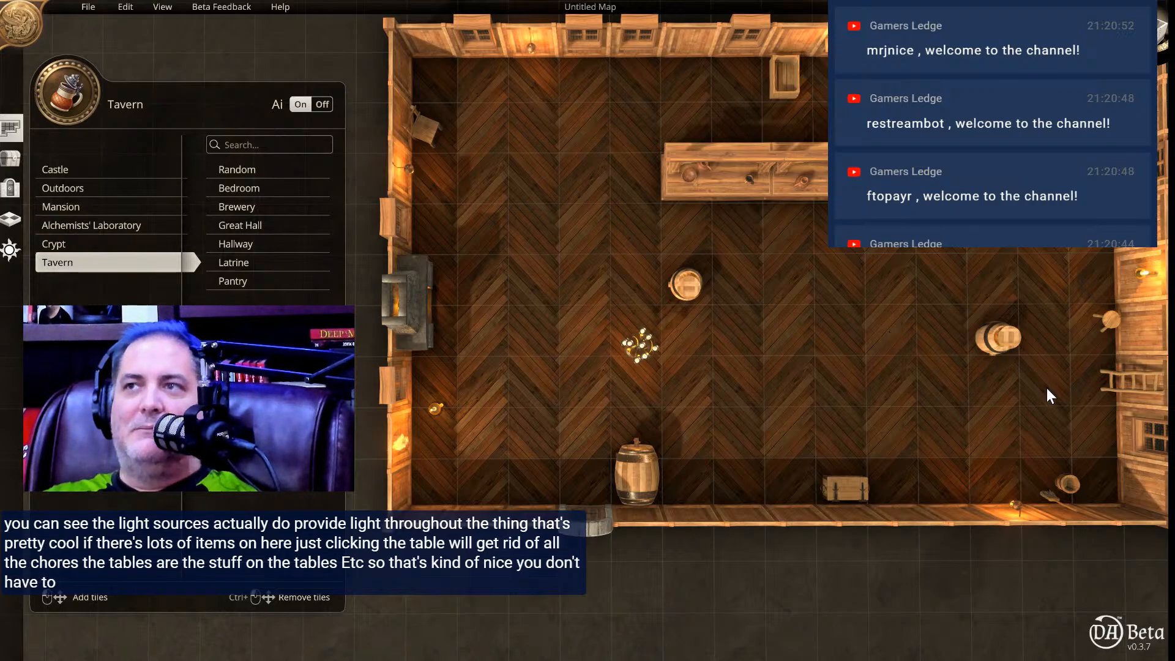
{"action": "left_click", "coordinate": [846, 484]}
{"action": "left_click", "coordinate": [859, 517]}
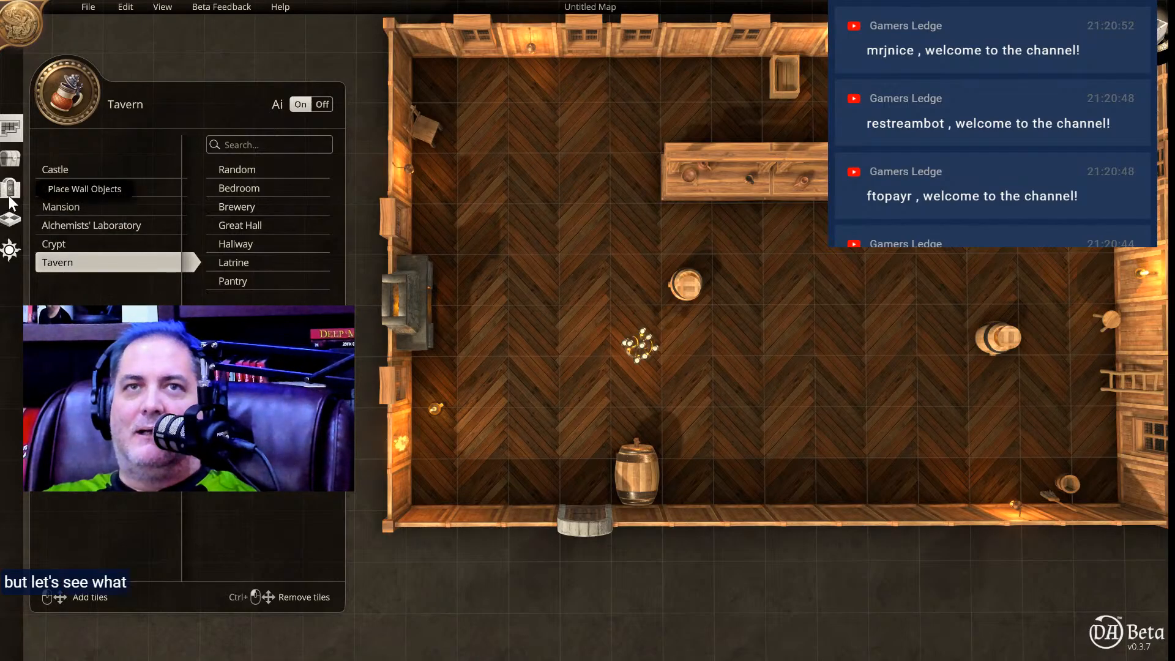
Replace the hall's light plank walls on all sides with the dark slatted wood-panel wall.
{"action": "left_click", "coordinate": [10, 160]}
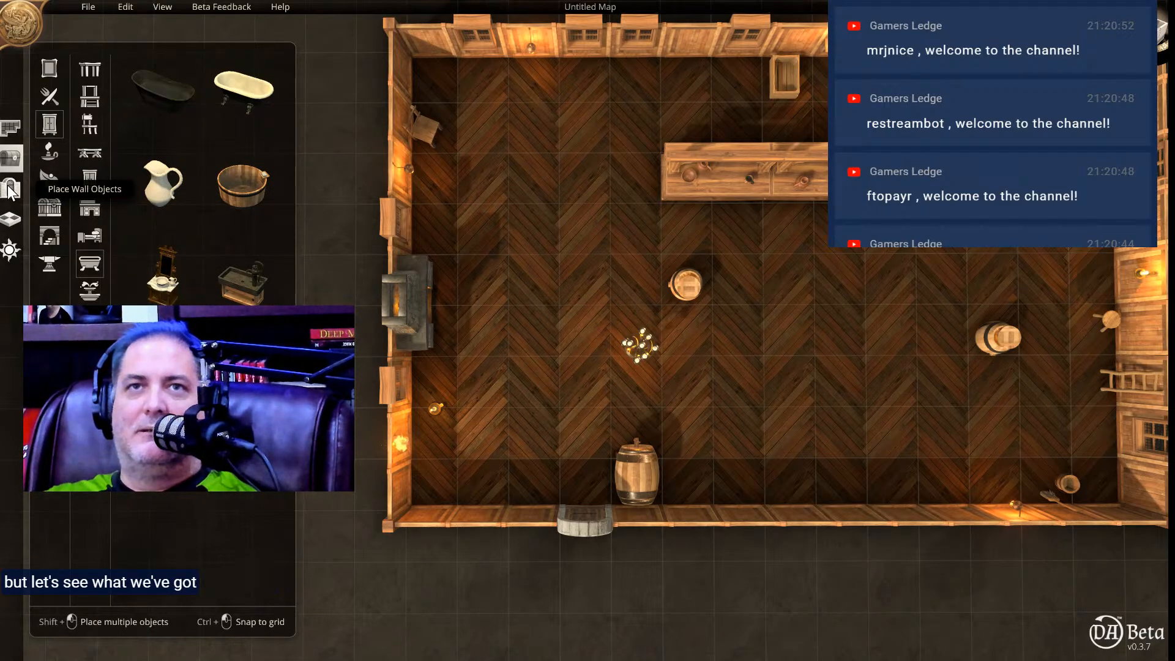
{"action": "left_click", "coordinate": [10, 188]}
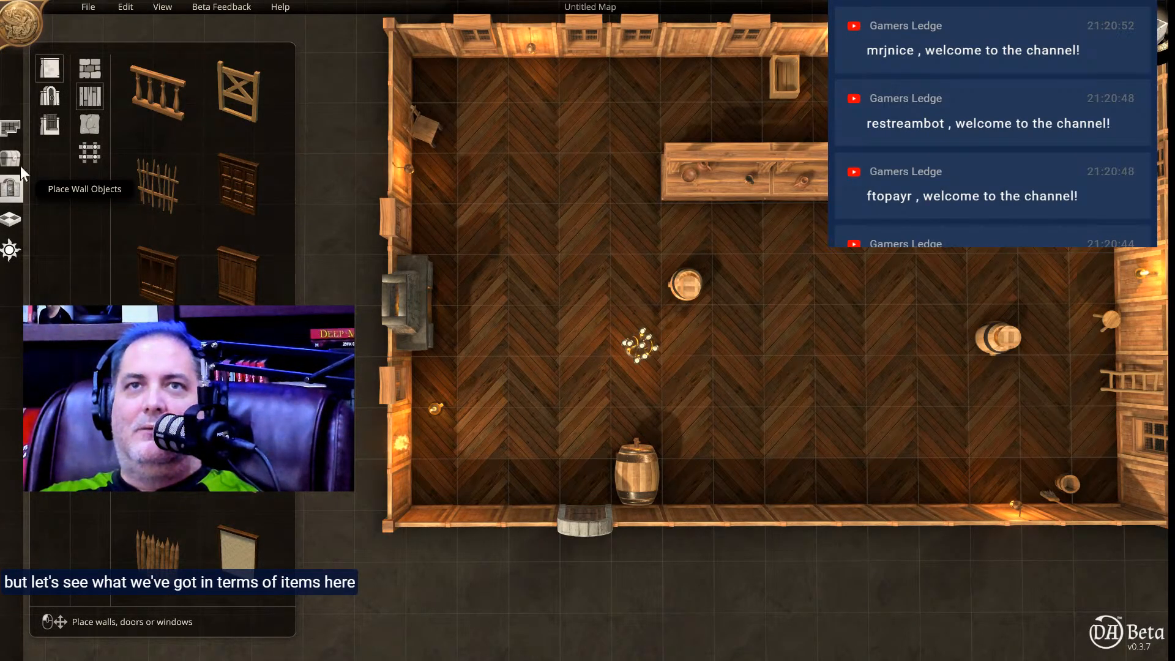
{"action": "left_click", "coordinate": [91, 124]}
{"action": "left_click", "coordinate": [93, 94]}
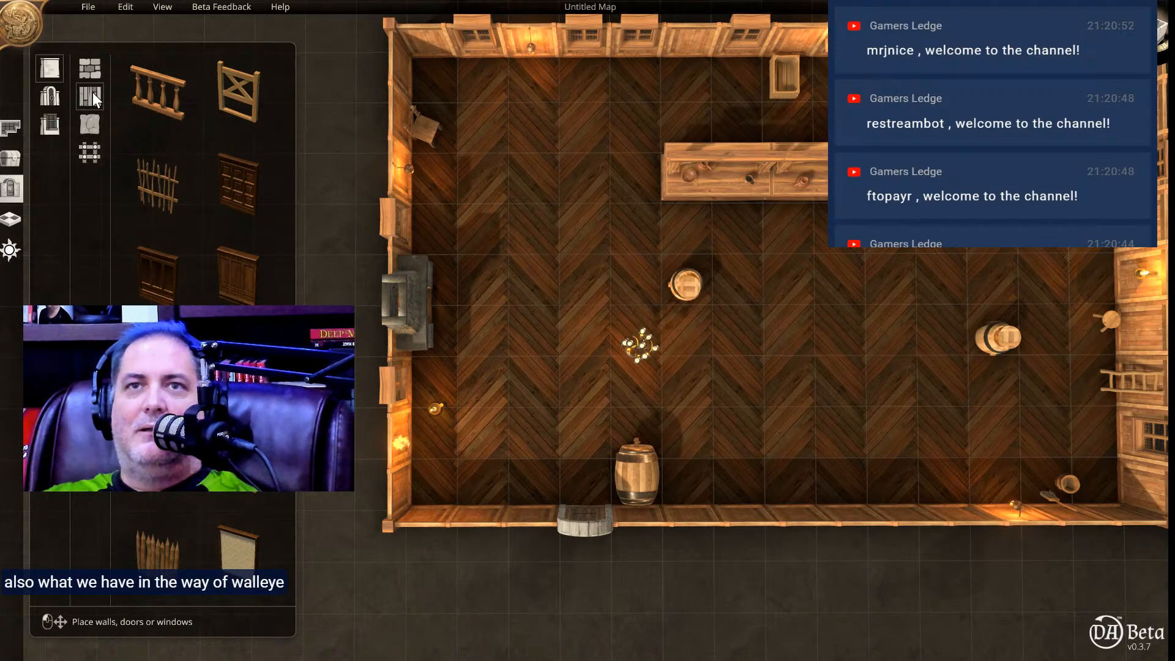
{"action": "left_click", "coordinate": [157, 275]}
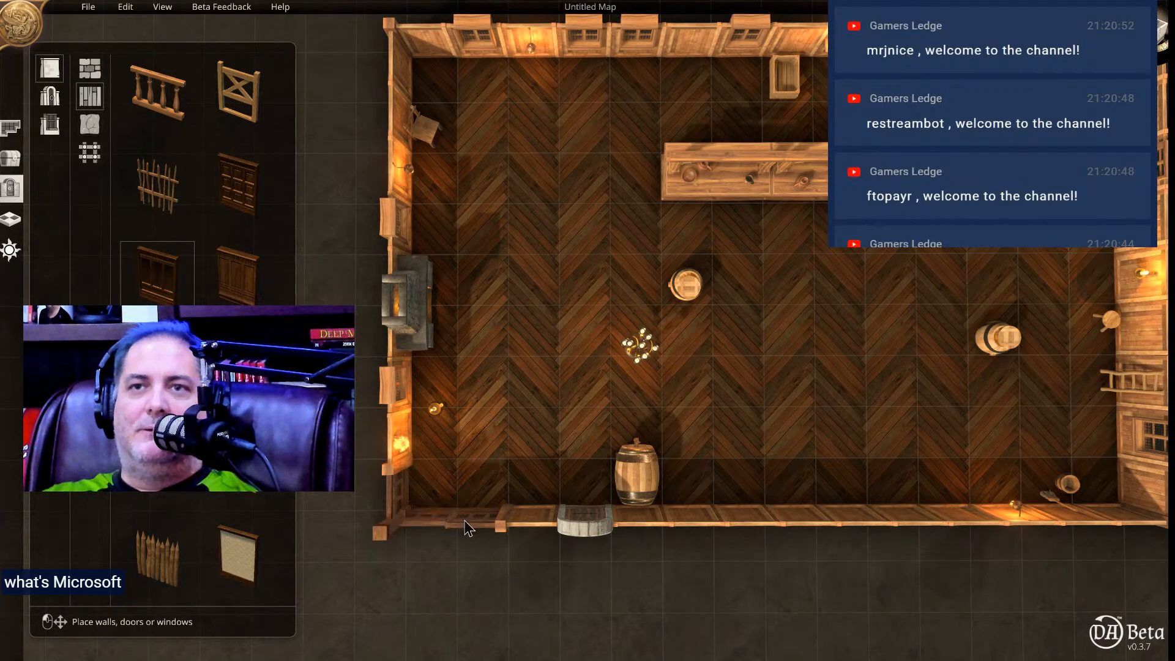
{"action": "left_click", "coordinate": [525, 520]}
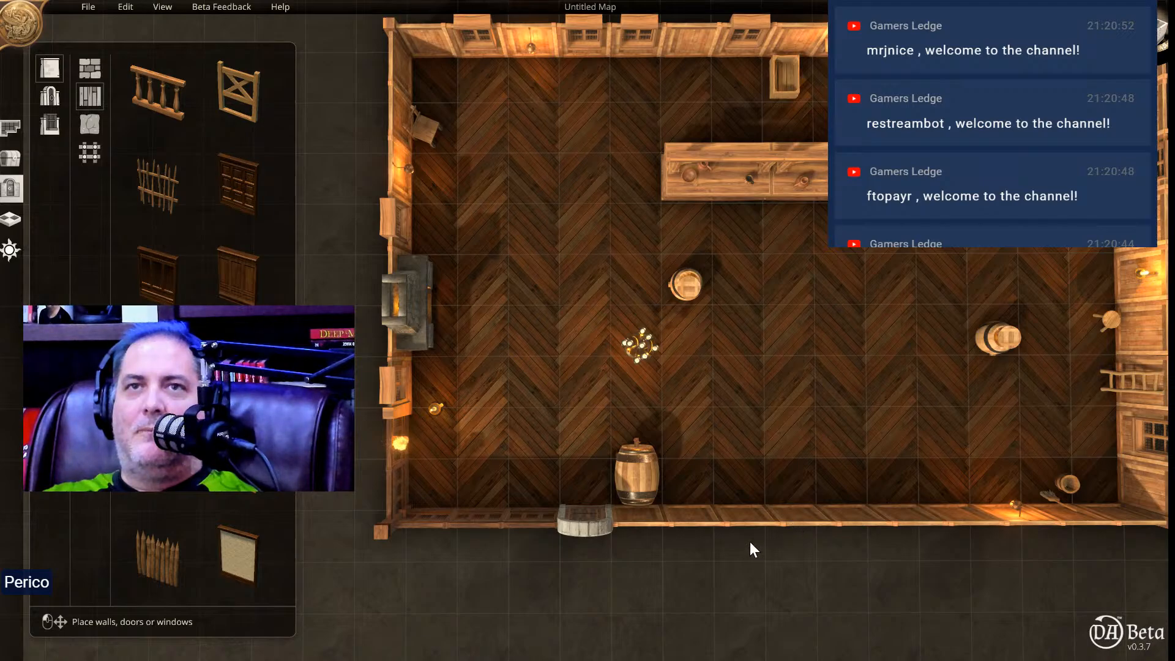
{"action": "left_click", "coordinate": [156, 279]}
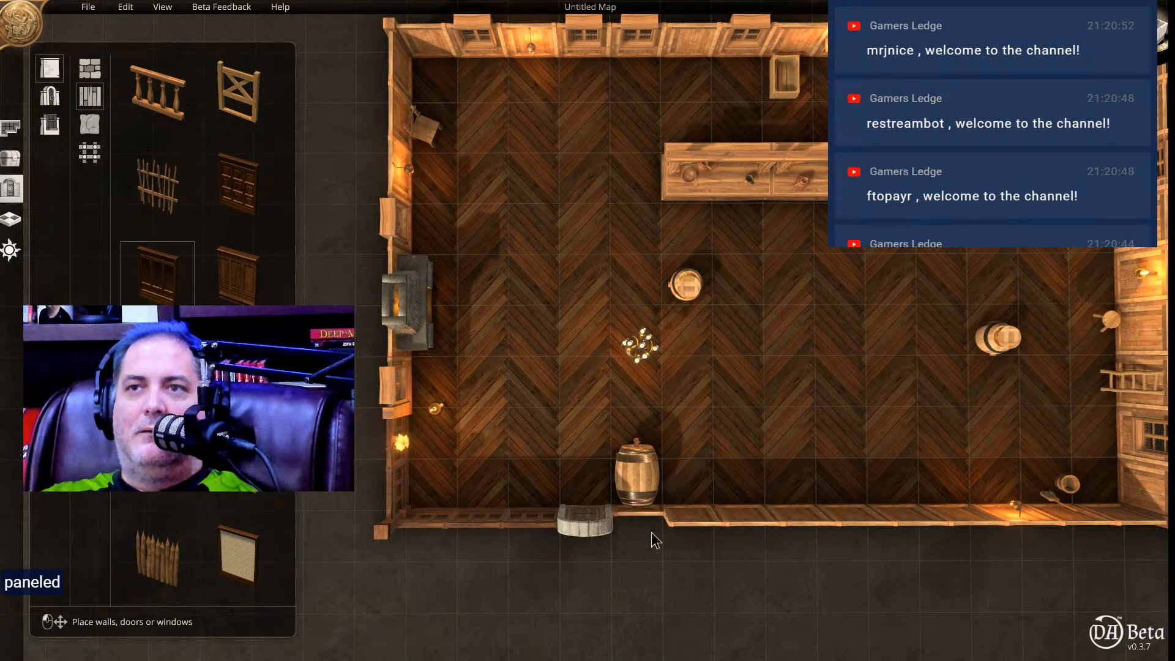
{"action": "mouse_move", "coordinate": [759, 524]}
{"action": "left_mouse_down"}
{"action": "mouse_move", "coordinate": [1133, 521]}
{"action": "mouse_move", "coordinate": [1050, 534]}
{"action": "mouse_move", "coordinate": [1166, 501]}
{"action": "mouse_move", "coordinate": [1157, 466]}
{"action": "mouse_move", "coordinate": [1114, 435]}
{"action": "mouse_move", "coordinate": [1154, 398]}
{"action": "mouse_move", "coordinate": [1150, 333]}
{"action": "mouse_move", "coordinate": [1129, 298]}
{"action": "mouse_move", "coordinate": [1127, 132]}
{"action": "left_mouse_up"}
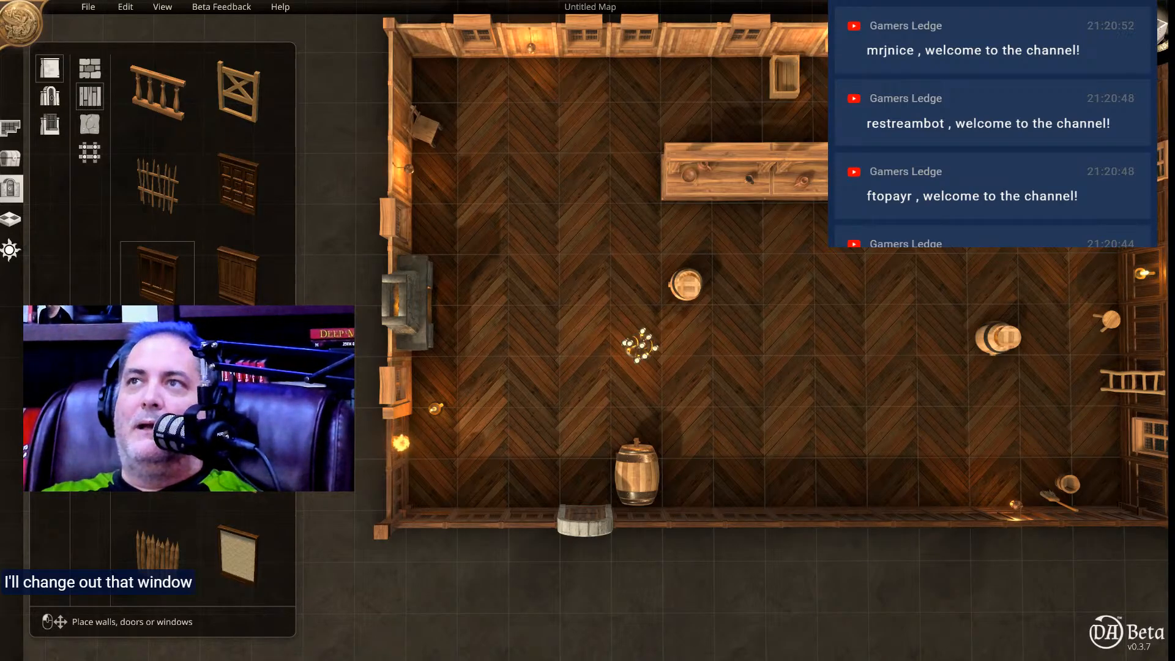
{"action": "mouse_move", "coordinate": [881, 48]}
{"action": "left_mouse_down"}
{"action": "mouse_move", "coordinate": [423, 45]}
{"action": "mouse_move", "coordinate": [401, 111]}
{"action": "mouse_move", "coordinate": [418, 226]}
{"action": "mouse_move", "coordinate": [387, 274]}
{"action": "mouse_move", "coordinate": [406, 394]}
{"action": "left_mouse_up"}
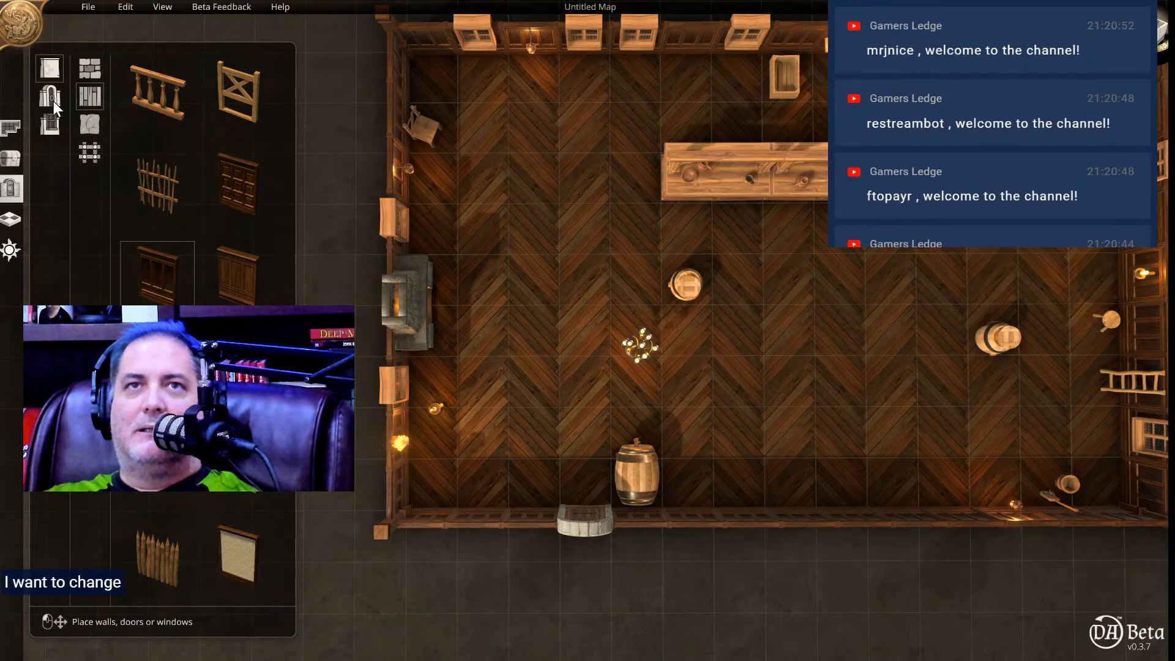
Replace the windows in the fireplace wall, back wall and wall opposite the fireplace with dark wooden windows topped by a pediment.
{"action": "left_click", "coordinate": [50, 124]}
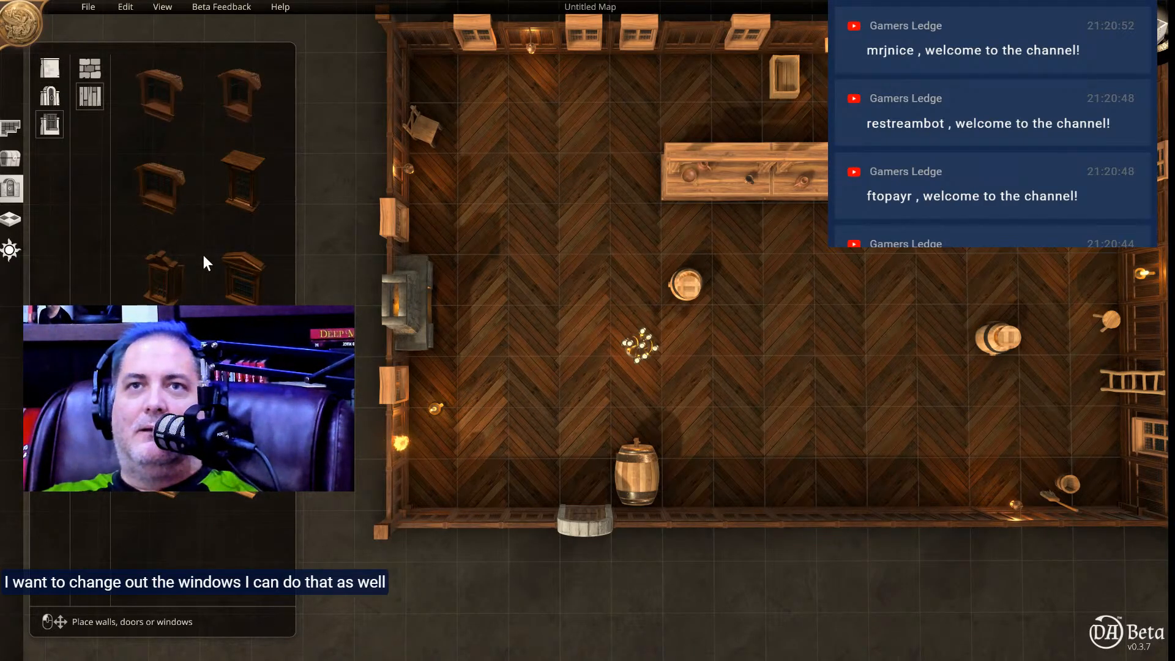
{"action": "left_click", "coordinate": [237, 267]}
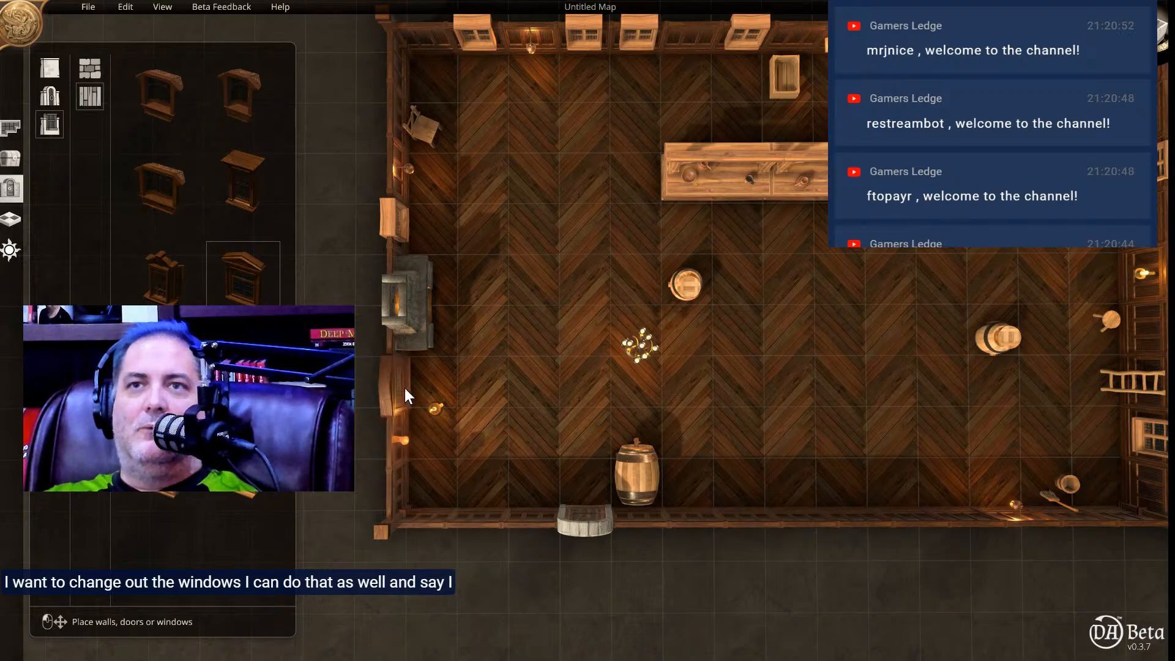
{"action": "left_click", "coordinate": [395, 385]}
{"action": "left_click", "coordinate": [392, 219]}
{"action": "left_click", "coordinate": [483, 46]}
{"action": "left_click", "coordinate": [584, 35]}
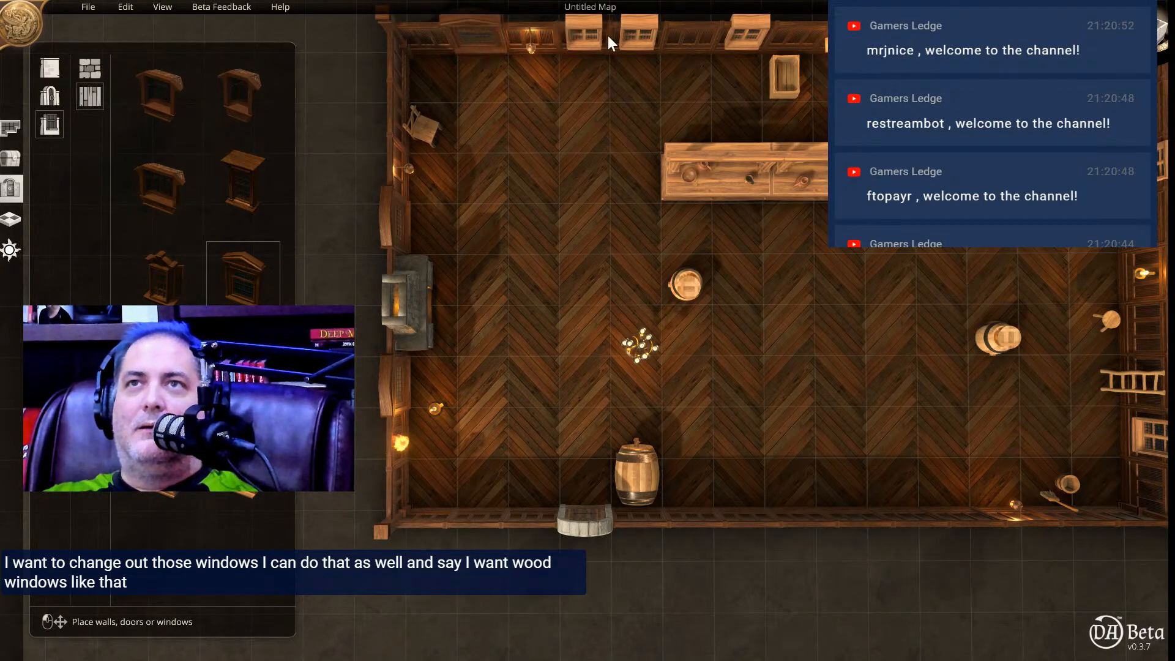
{"action": "left_click", "coordinate": [650, 36]}
{"action": "left_click", "coordinate": [751, 28]}
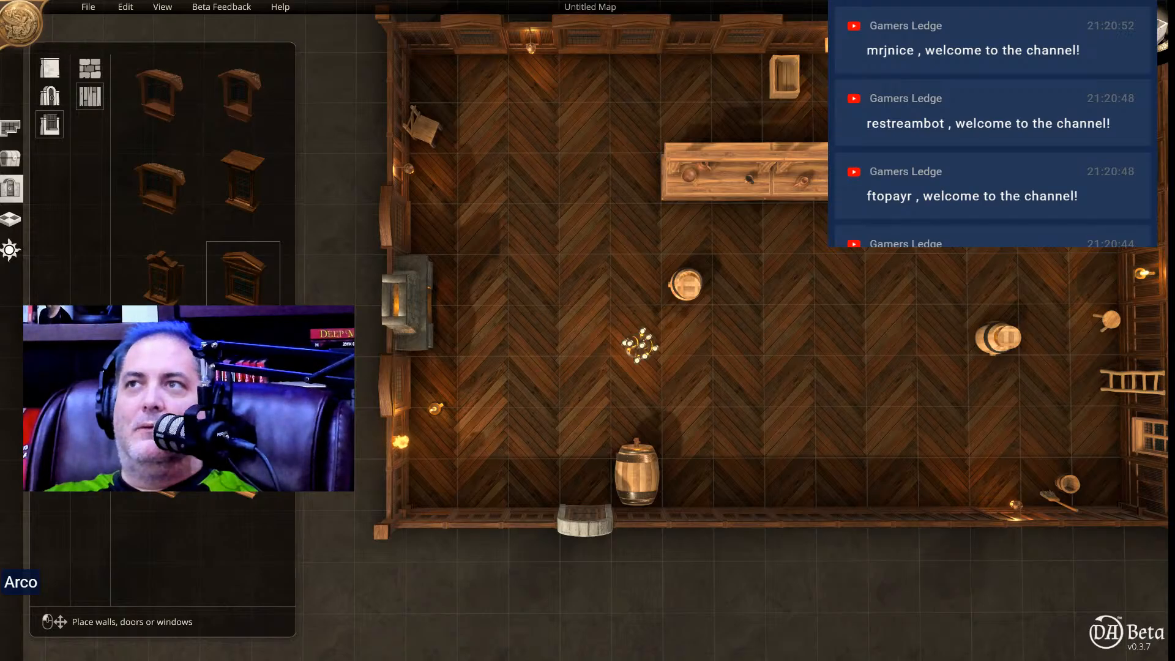
{"action": "left_click", "coordinate": [1153, 422]}
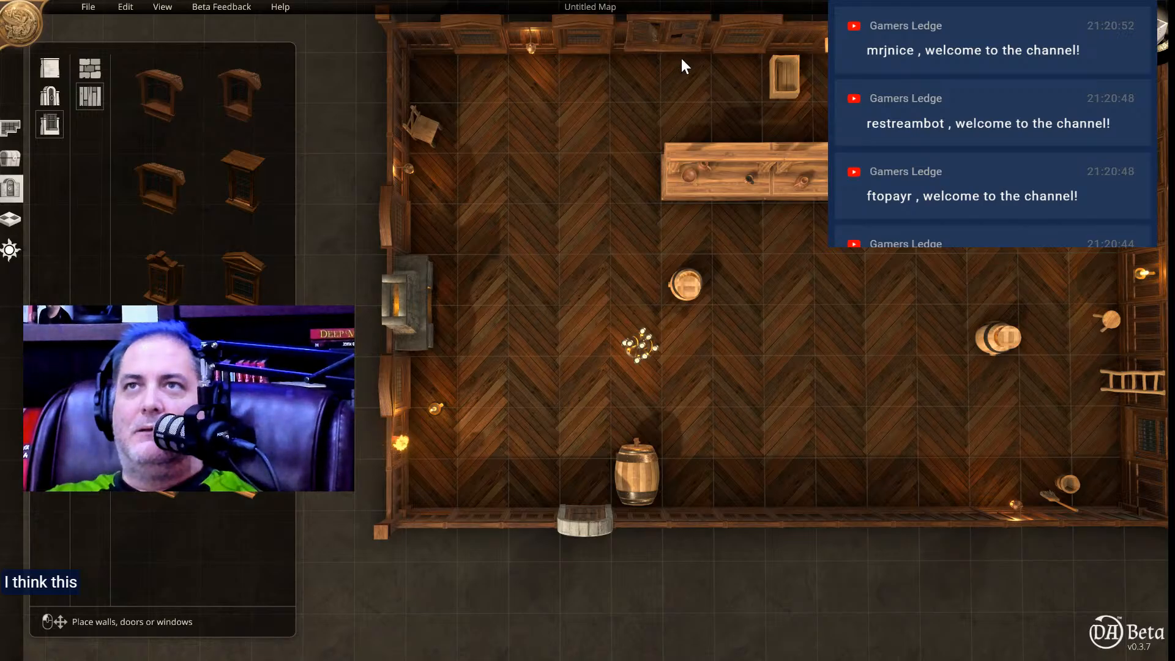
Place a wide shuttered wooden window over the middle of the back wall, inspect it up close and delete it.
{"action": "left_click", "coordinate": [610, 42]}
{"action": "scroll", "coordinate": [613, 79], "scroll_direction": "up", "scroll_amount": 5}
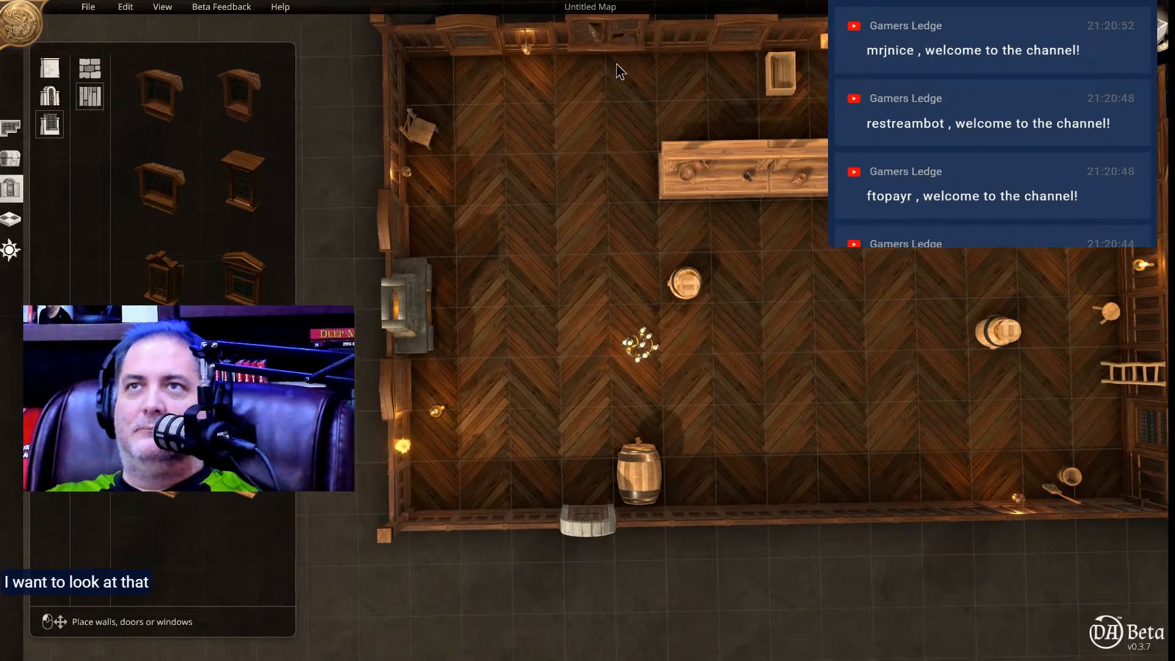
{"action": "scroll", "coordinate": [629, 116], "scroll_direction": "up", "scroll_amount": 5}
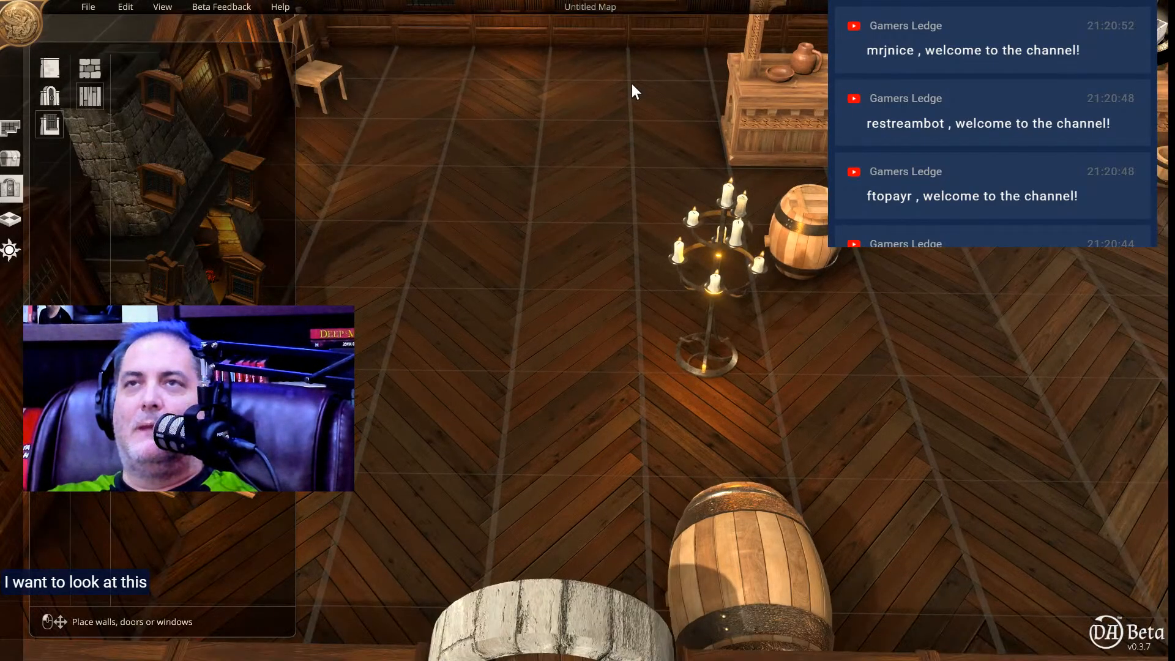
{"action": "middle_click_drag", "start_coordinate": [631, 83], "coordinate": [639, 53]}
{"action": "scroll", "coordinate": [626, 152], "scroll_direction": "up", "scroll_amount": 3}
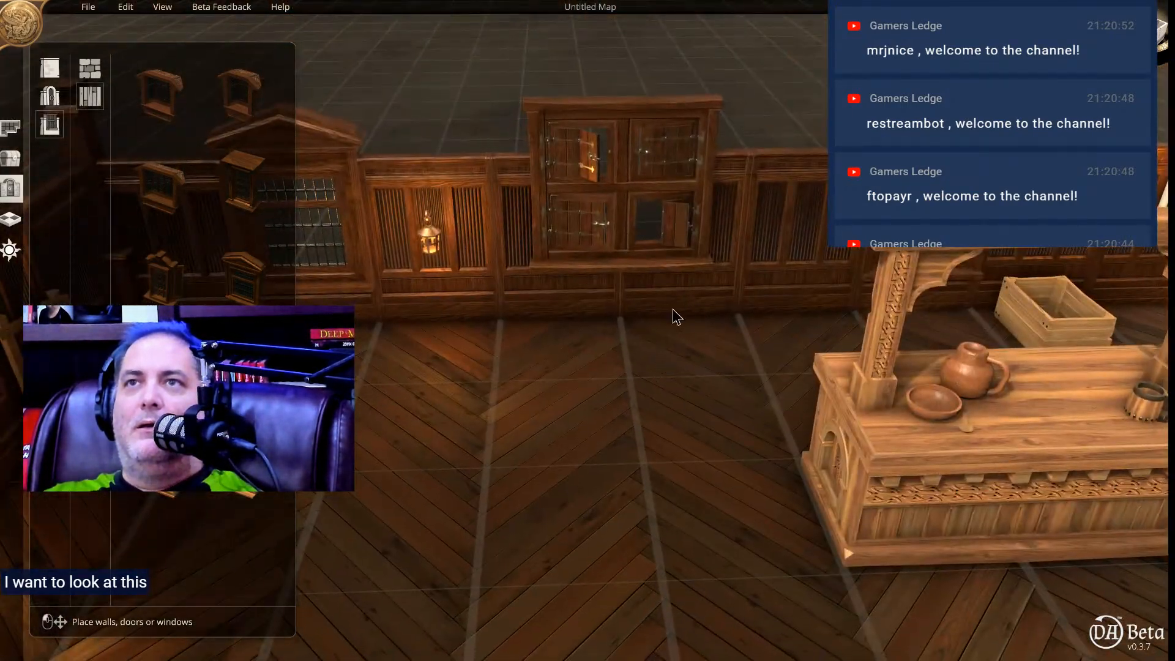
{"action": "right_click_drag", "start_coordinate": [673, 308], "coordinate": [652, 351]}
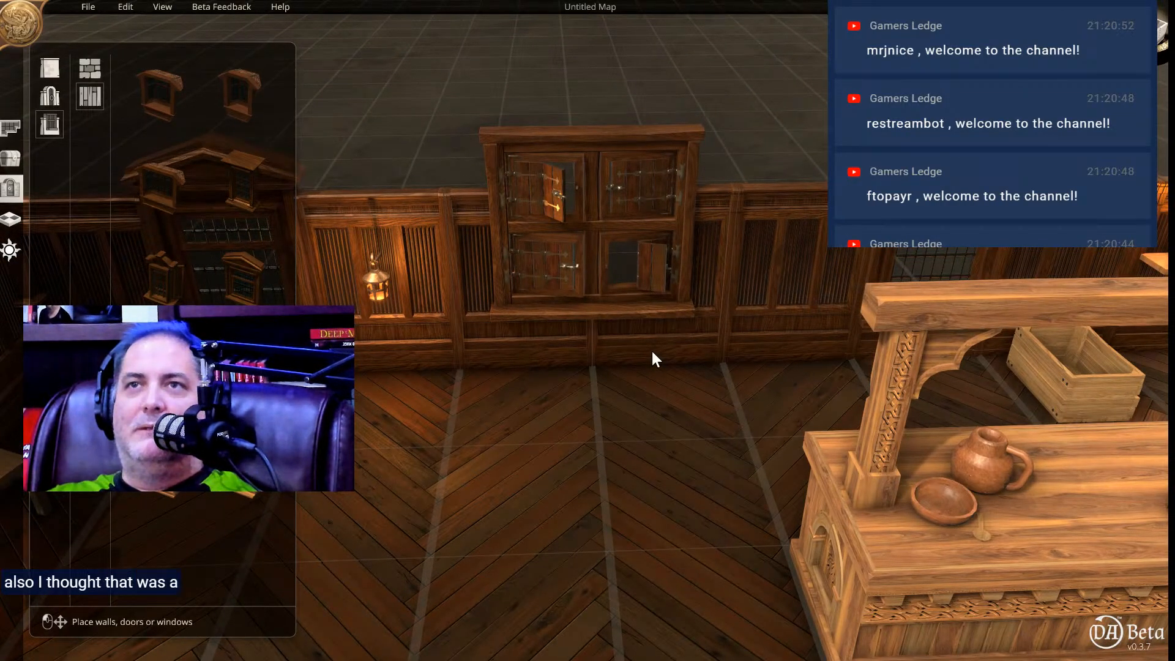
{"action": "left_click", "coordinate": [572, 253]}
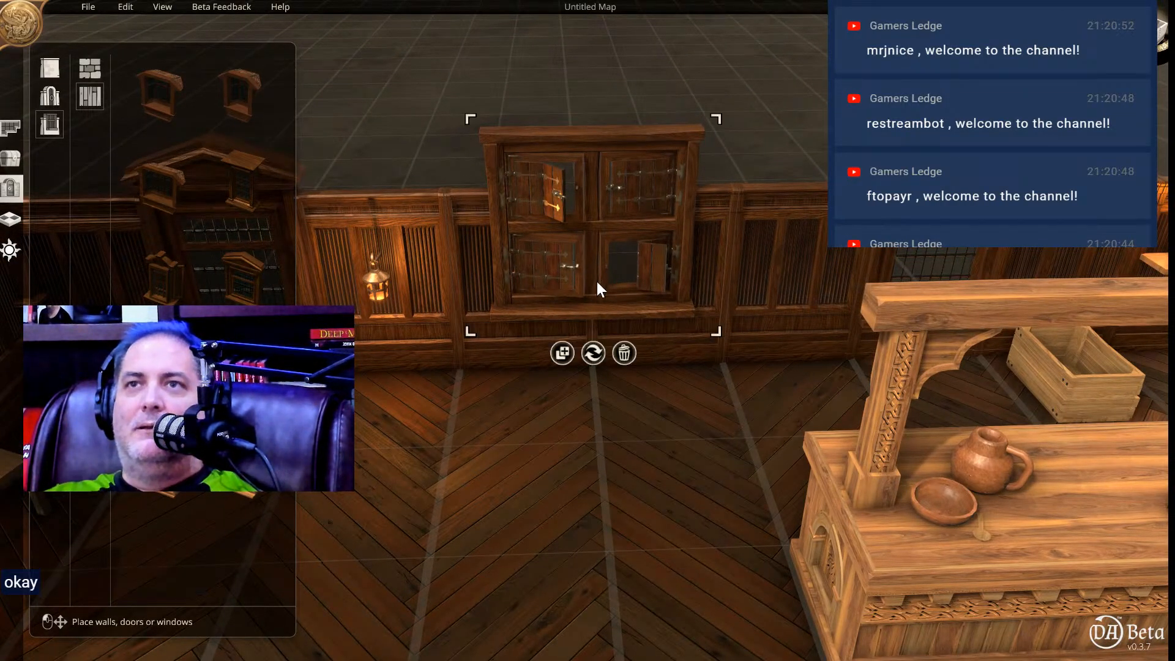
{"action": "left_click", "coordinate": [627, 353]}
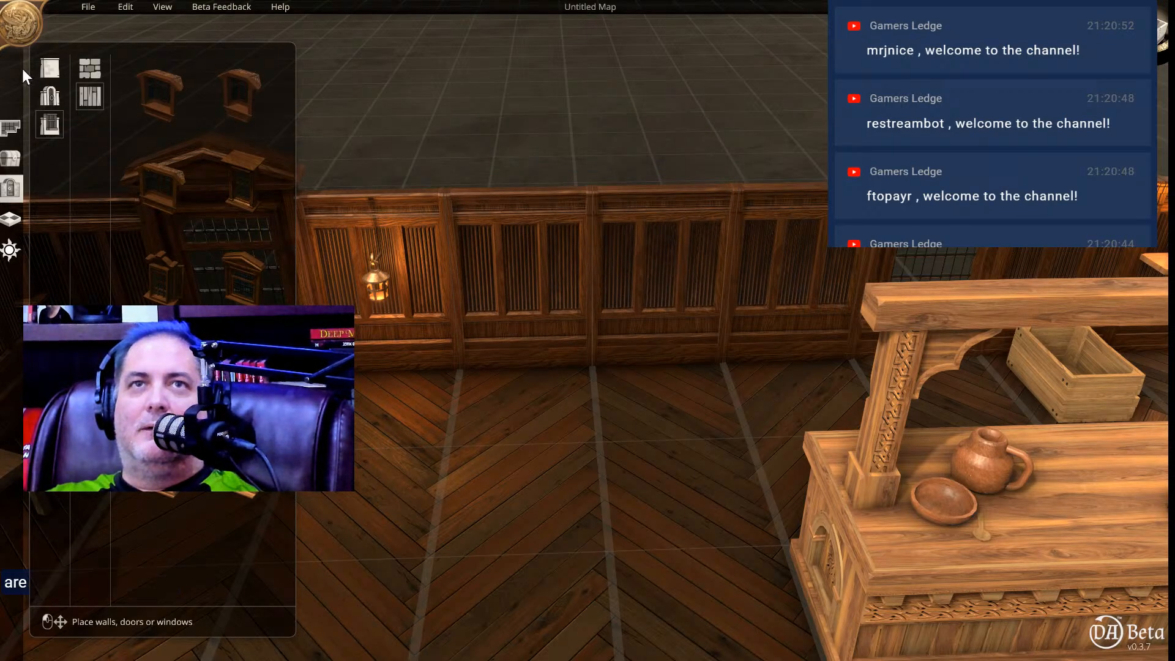
Hang two red heraldic shields on the back wall, one on each side of the window behind the counter.
{"action": "left_click", "coordinate": [53, 97]}
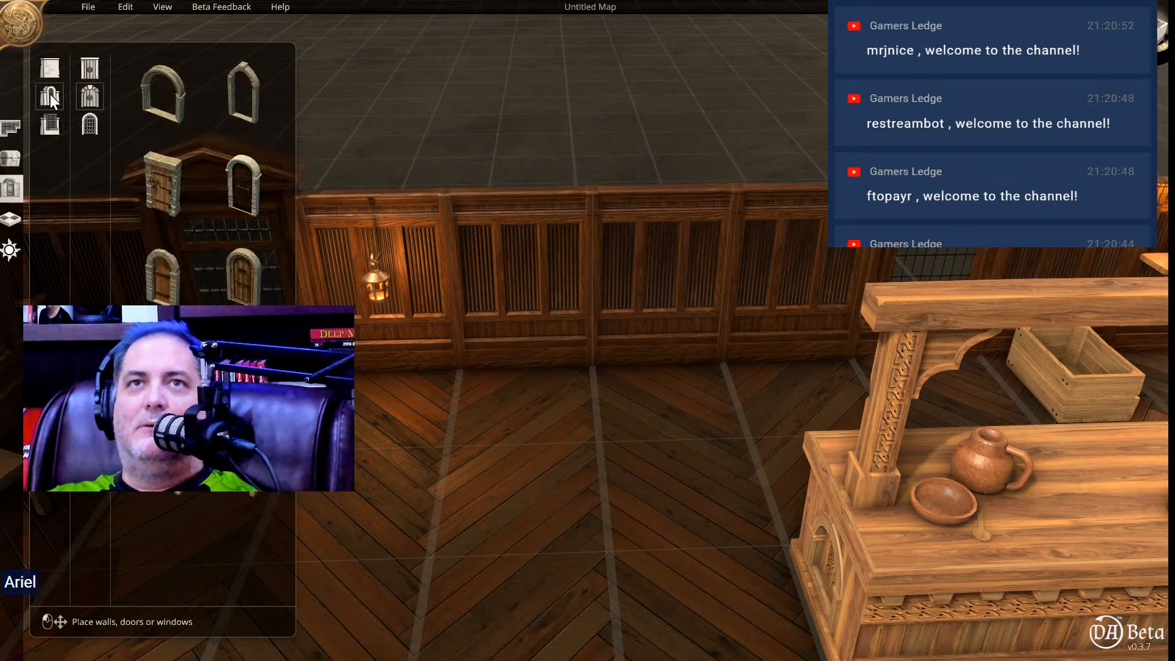
{"action": "left_click", "coordinate": [52, 62]}
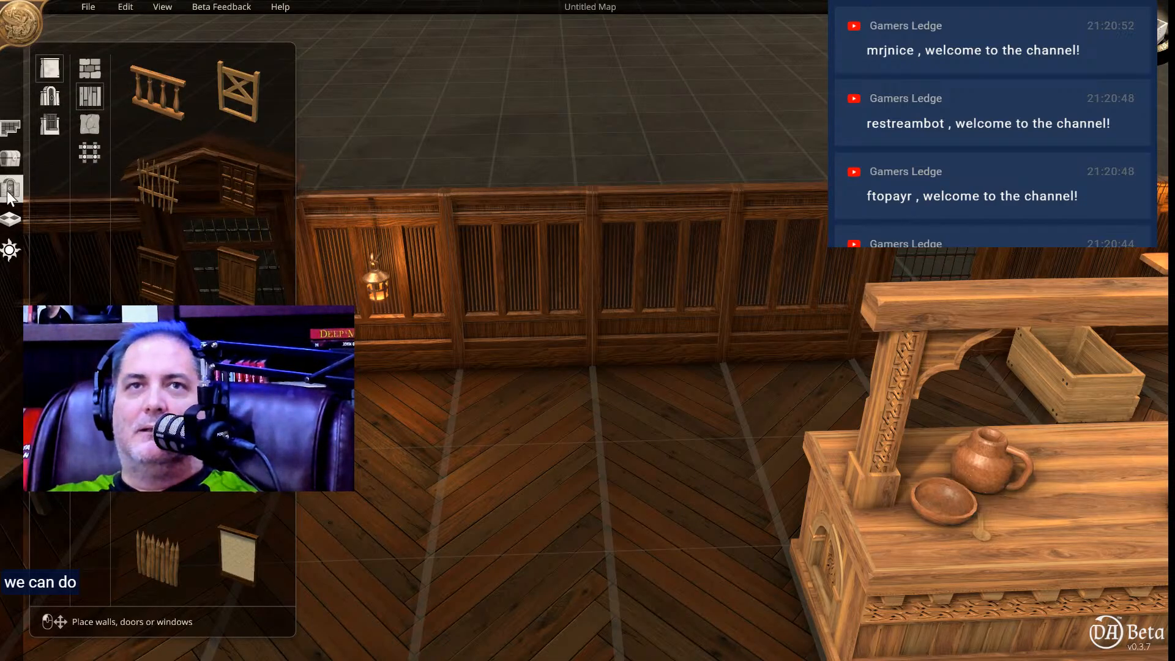
{"action": "left_click", "coordinate": [10, 157]}
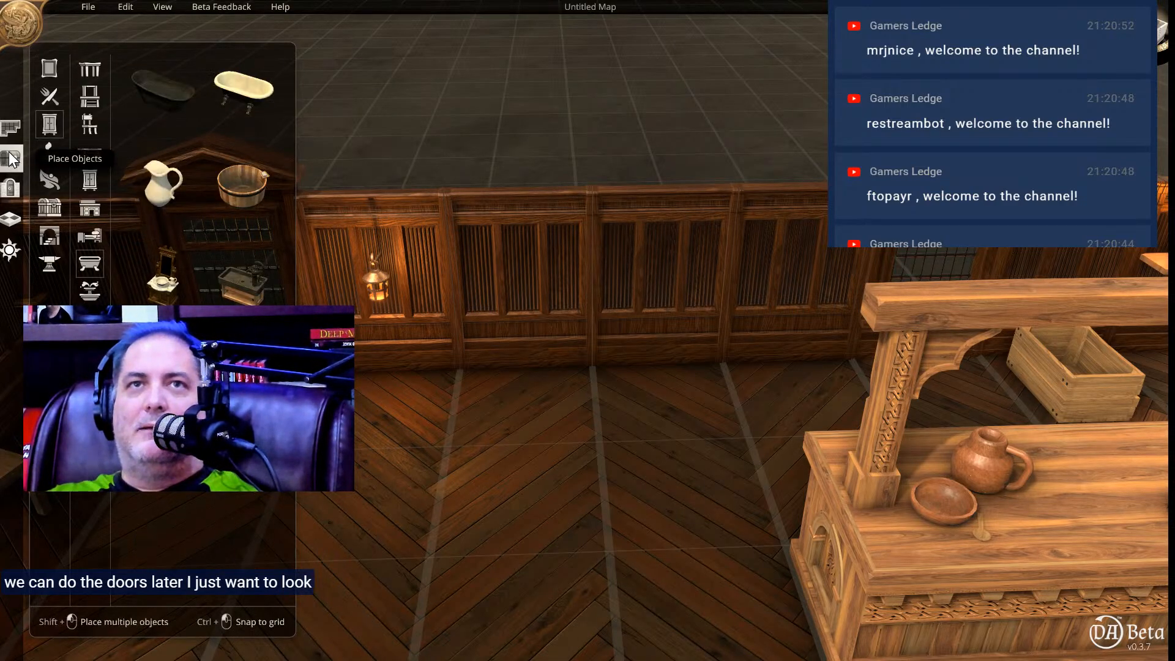
{"action": "left_click", "coordinate": [46, 69]}
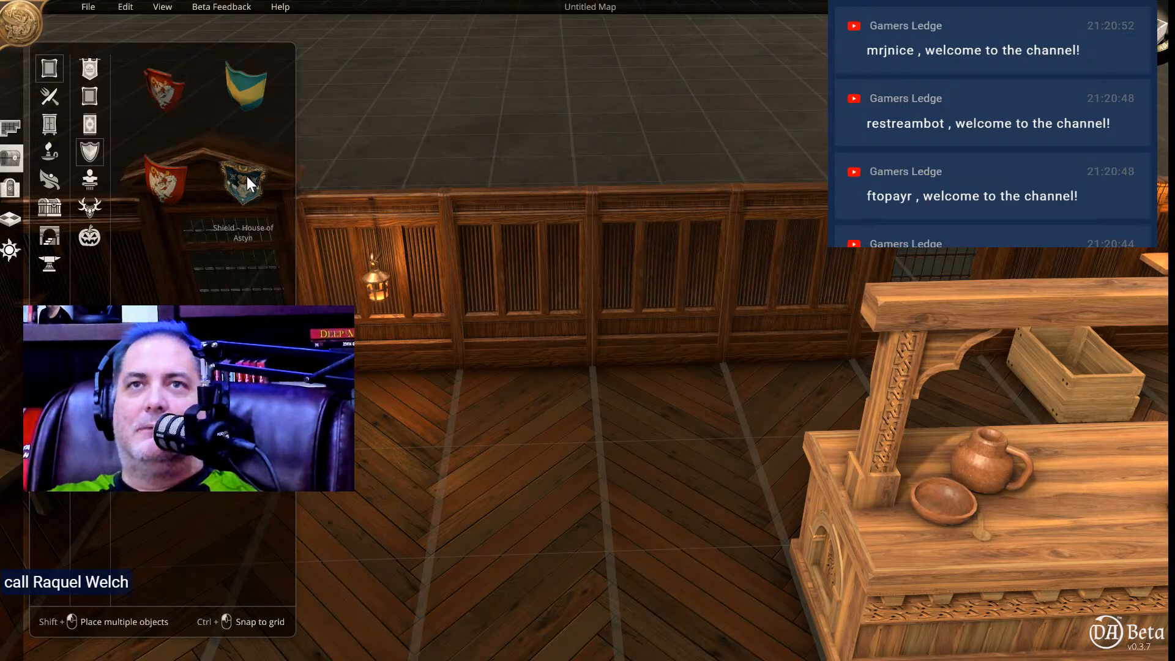
{"action": "left_click_drag", "start_coordinate": [159, 92], "coordinate": [537, 277]}
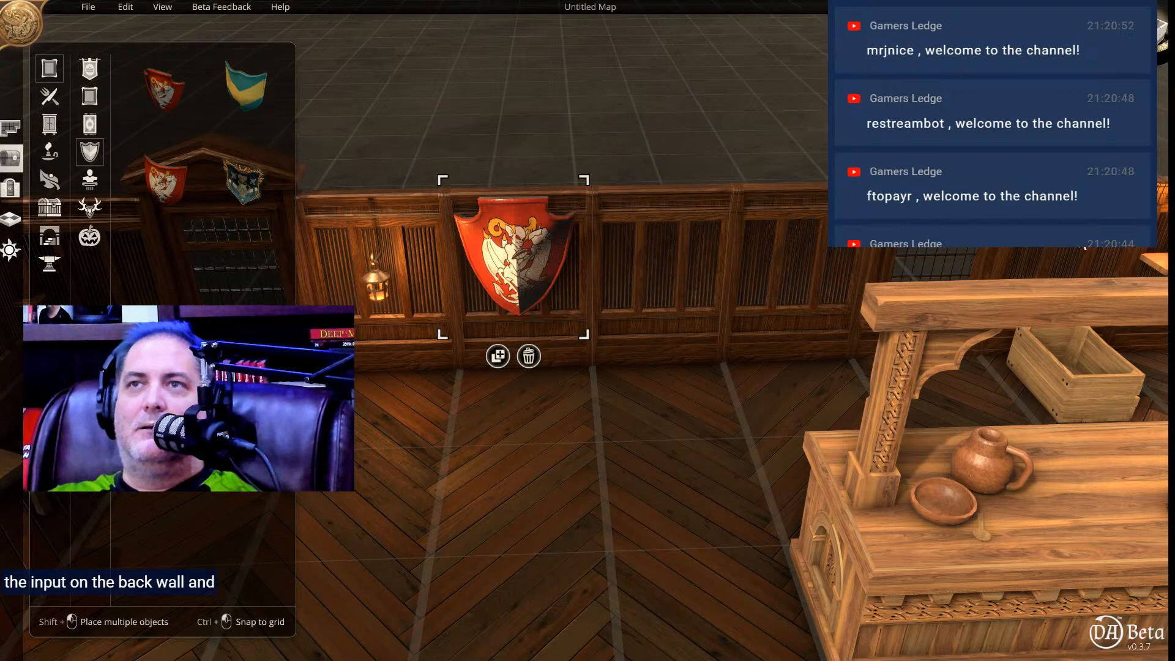
{"action": "left_click_drag", "start_coordinate": [170, 98], "coordinate": [1014, 248]}
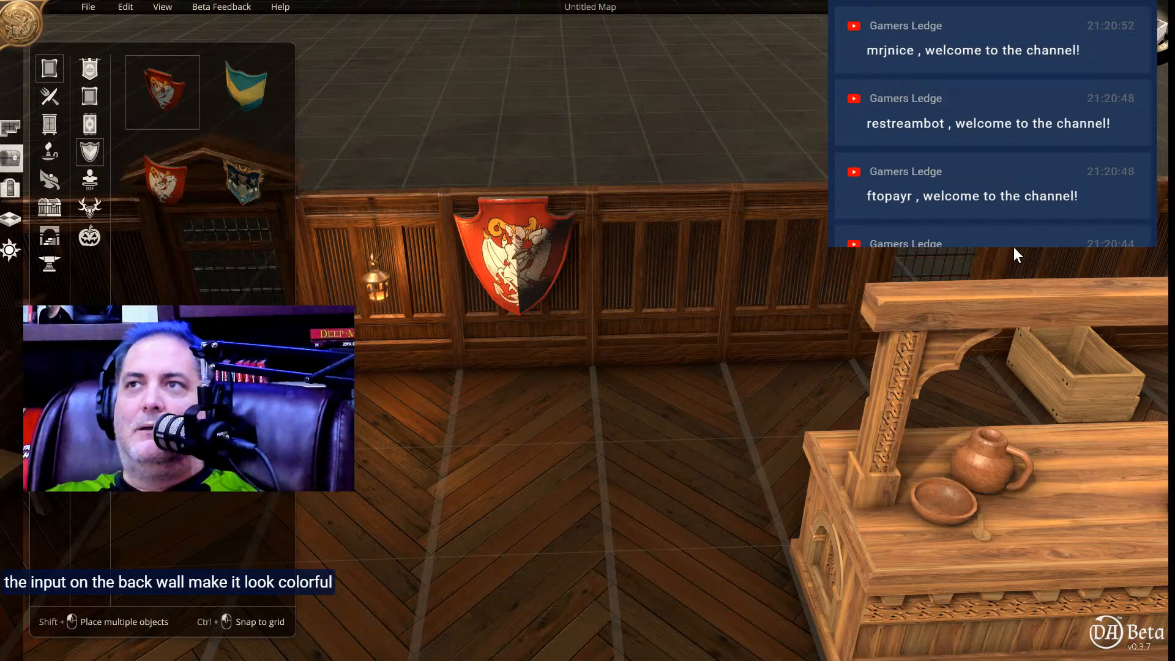
{"action": "left_click_drag", "start_coordinate": [1101, 249], "coordinate": [933, 254]}
Delete the large wooden barrel standing just inside the arched front door.
{"action": "right_click_drag", "start_coordinate": [676, 447], "coordinate": [535, 313]}
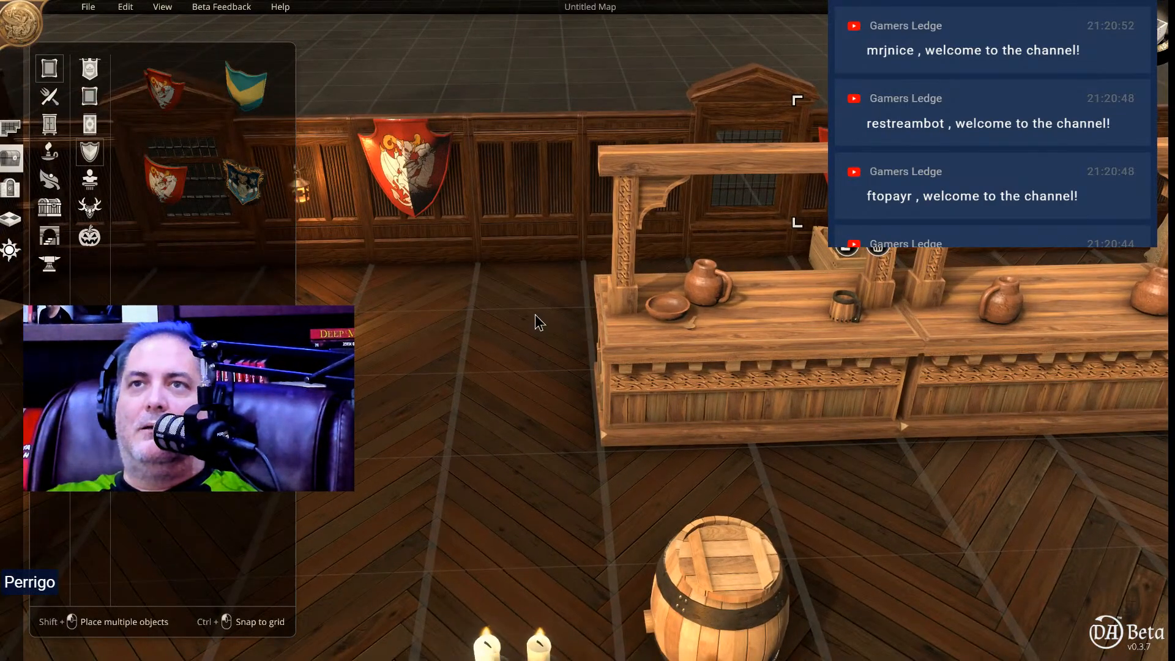
{"action": "middle_click_drag", "start_coordinate": [534, 315], "coordinate": [546, 431]}
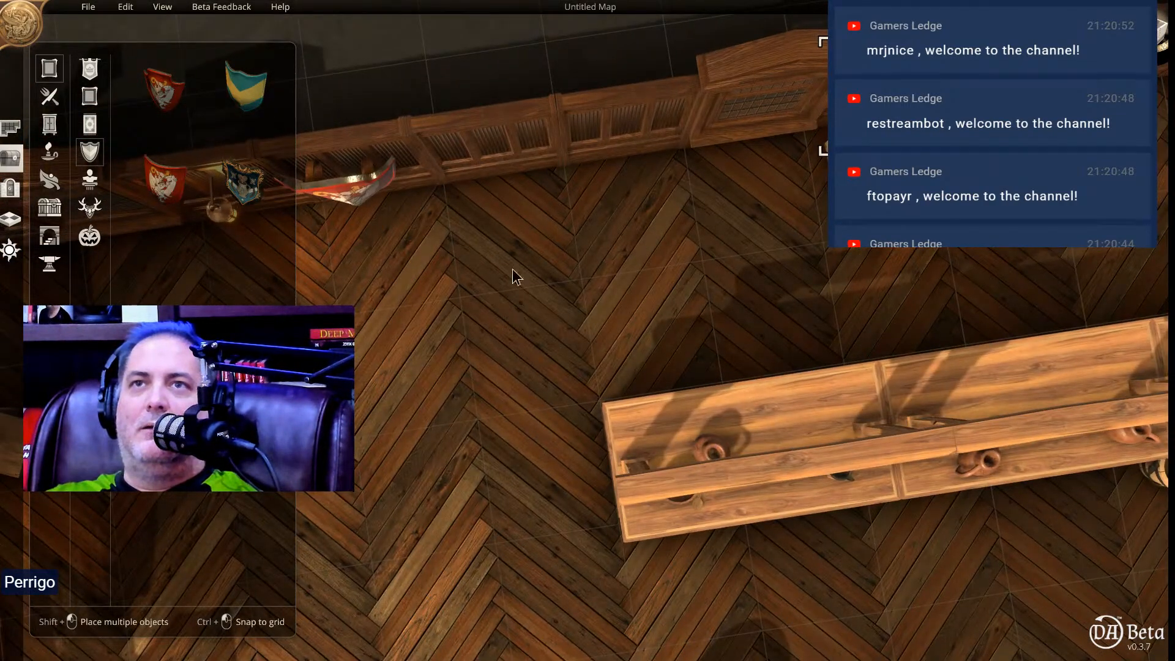
{"action": "right_click_drag", "start_coordinate": [515, 279], "coordinate": [520, 20]}
{"action": "scroll", "coordinate": [555, 336], "scroll_direction": "down", "scroll_amount": 3}
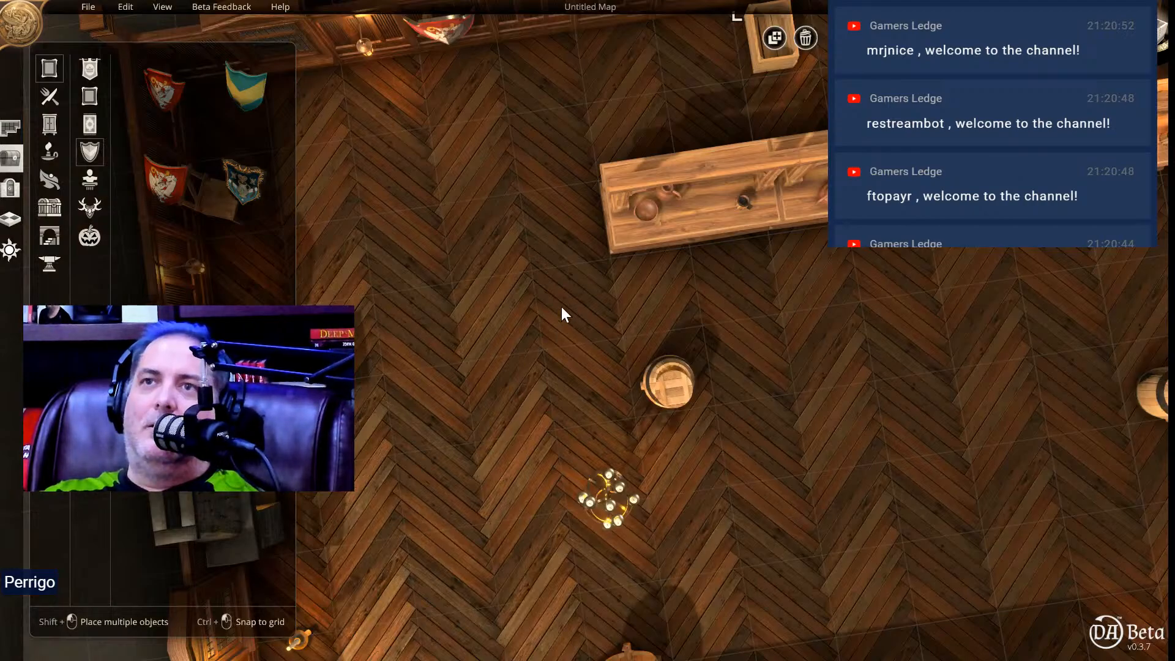
{"action": "right_click_drag", "start_coordinate": [563, 294], "coordinate": [565, 114]}
{"action": "mouse_move", "coordinate": [574, 138]}
{"action": "middle_mouse_down"}
{"action": "mouse_move", "coordinate": [571, 57]}
{"action": "mouse_move", "coordinate": [582, 127]}
{"action": "middle_mouse_up"}
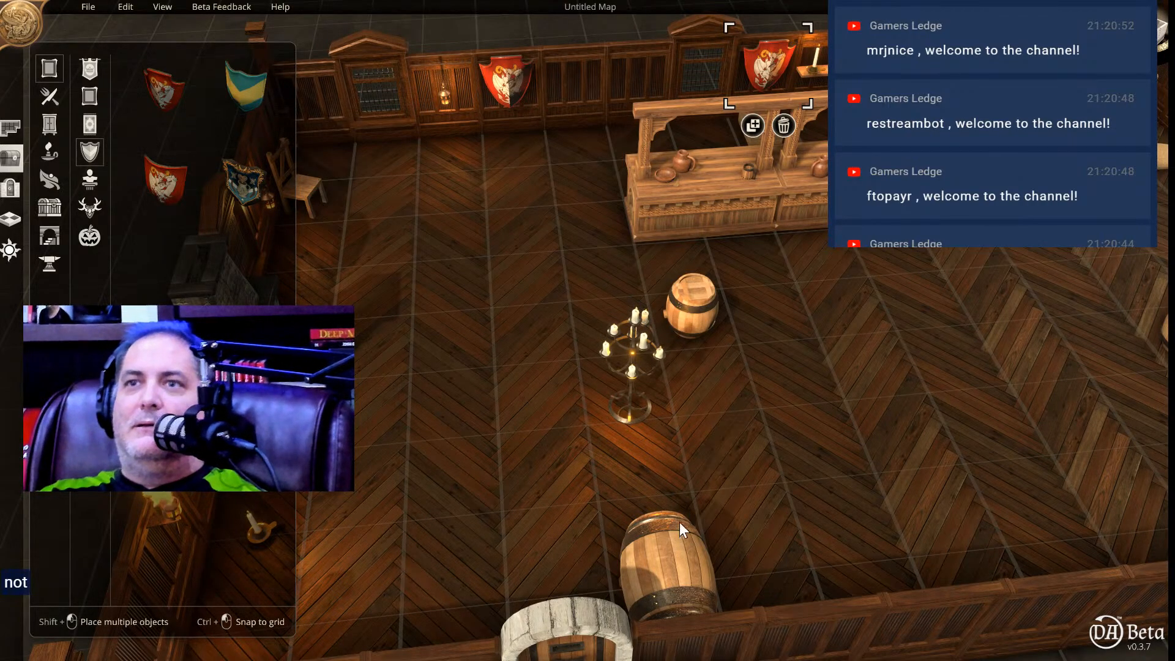
{"action": "left_click", "coordinate": [657, 548]}
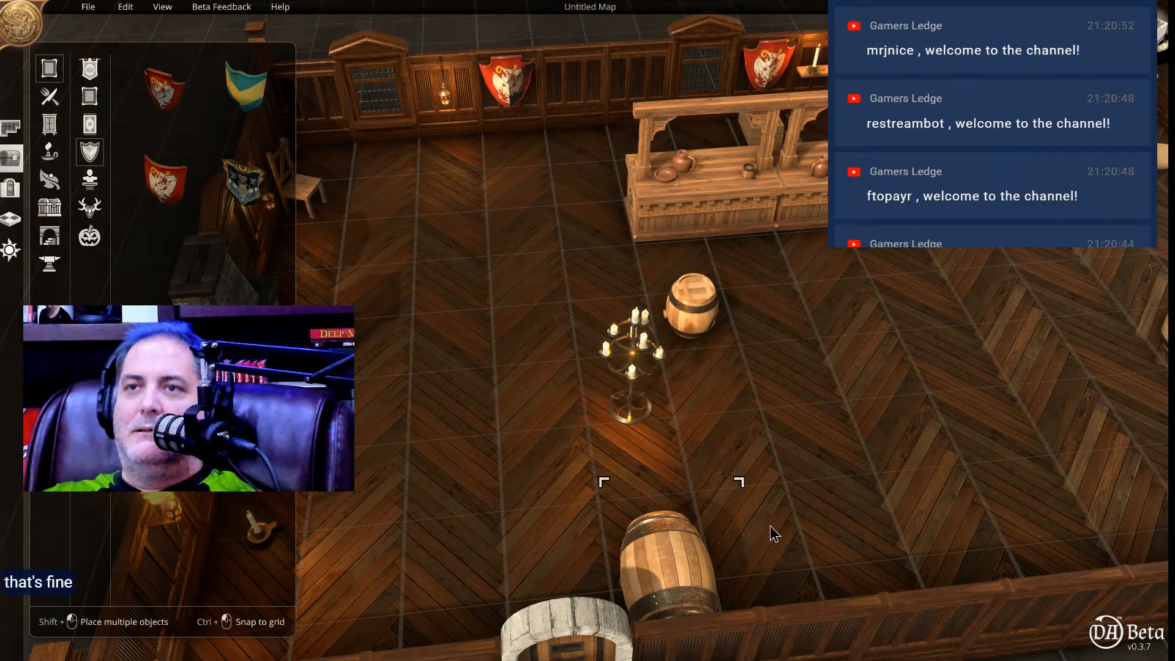
{"action": "middle_click_drag", "start_coordinate": [771, 547], "coordinate": [769, 512]}
{"action": "left_click", "coordinate": [688, 605]}
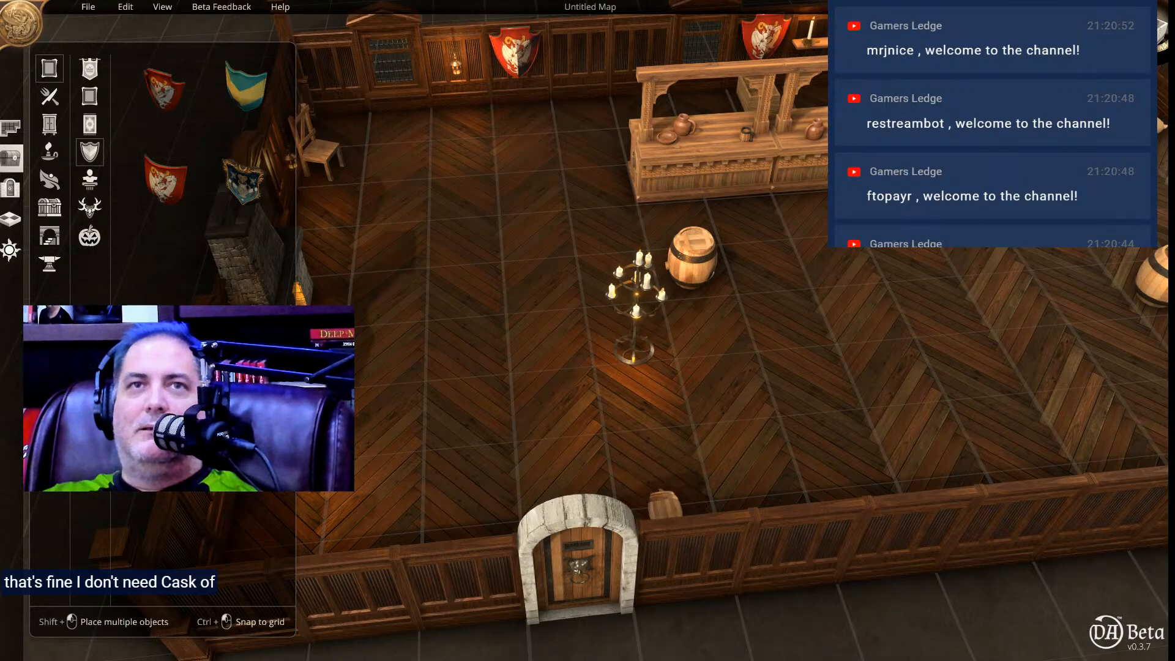
Lay the dark rectangular rug with two medallions inside the arched front door and enlarge it until it is wider than the doorway.
{"action": "left_click", "coordinate": [90, 179]}
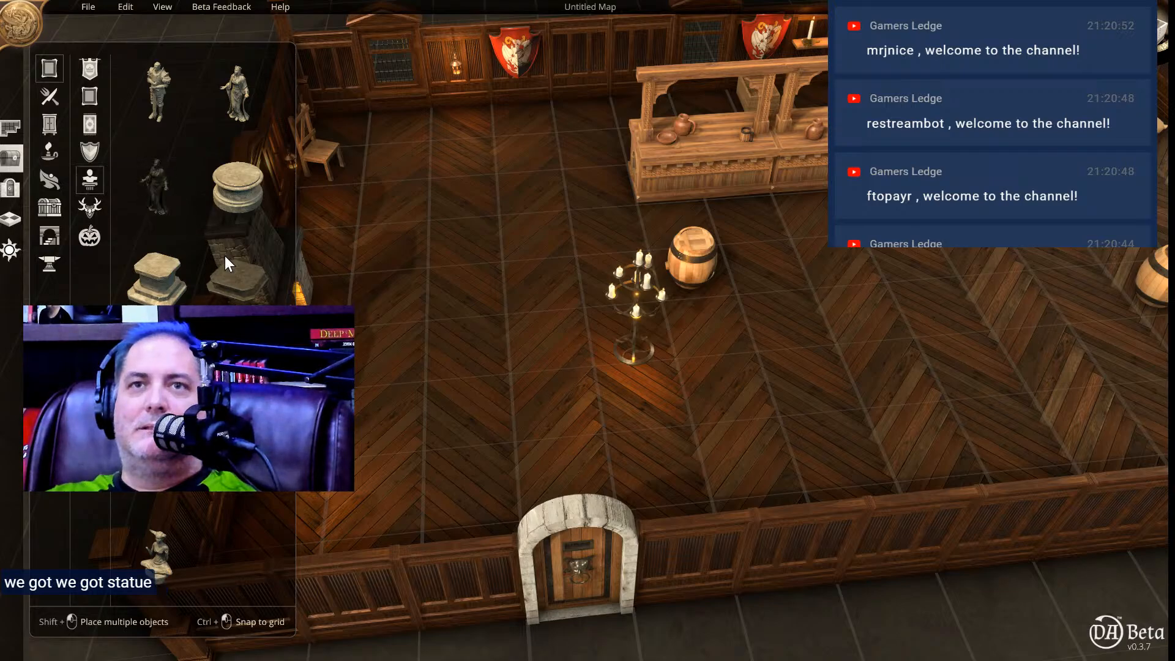
{"action": "scroll", "coordinate": [225, 256], "scroll_direction": "down", "scroll_amount": 1}
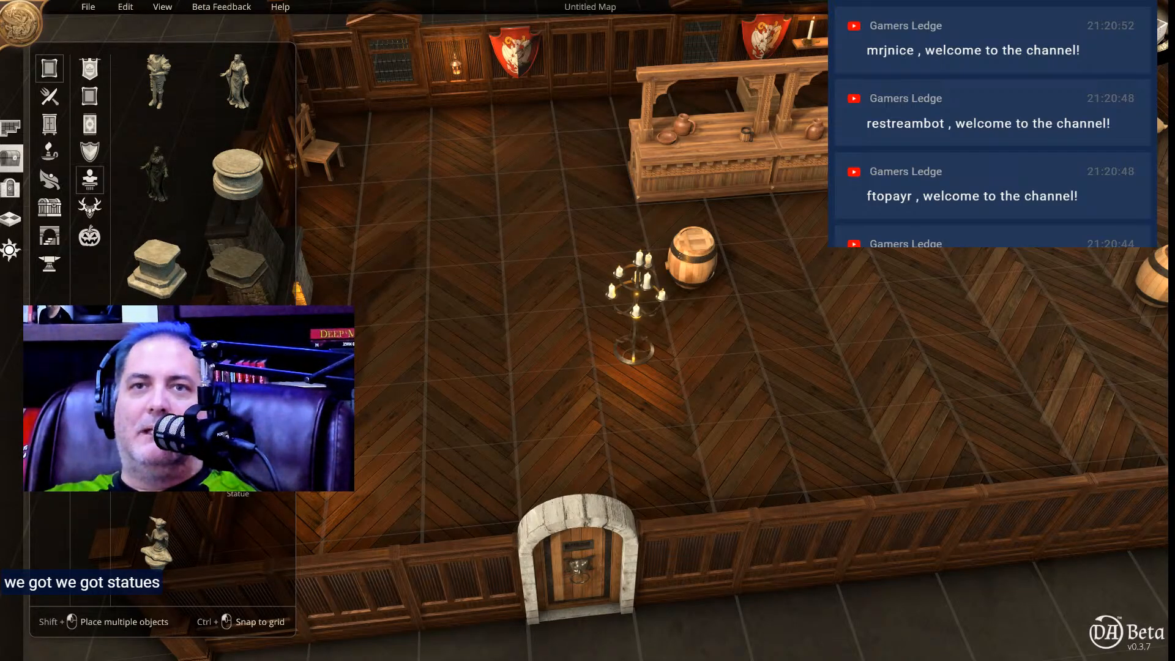
{"action": "left_click", "coordinate": [90, 209]}
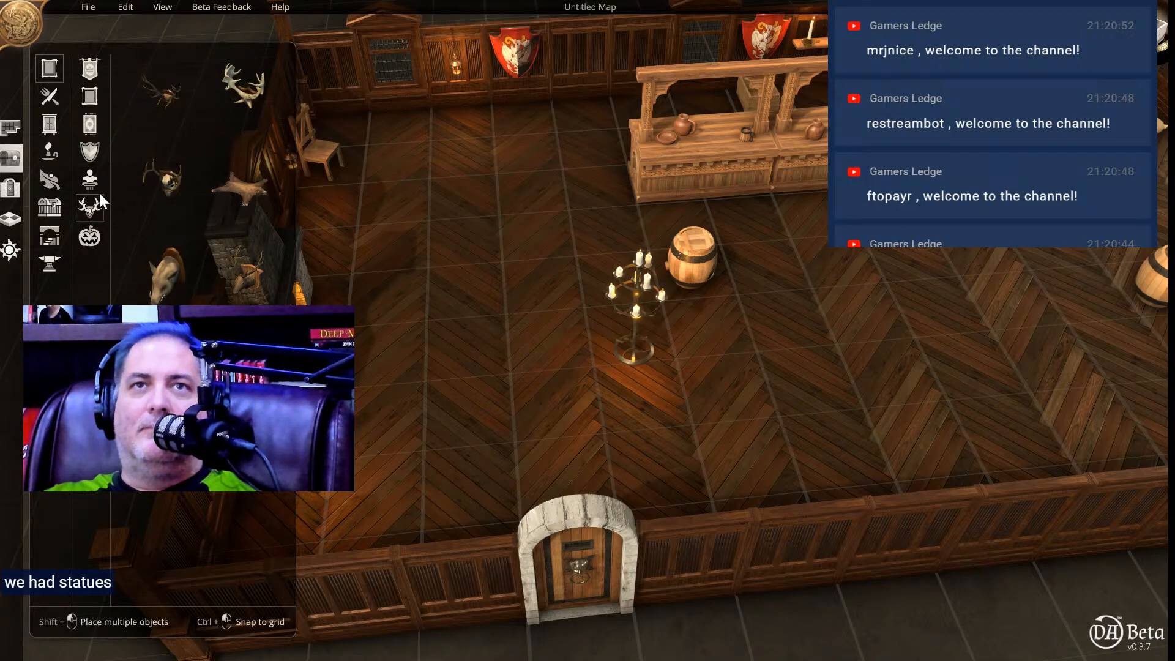
{"action": "left_click", "coordinate": [96, 239]}
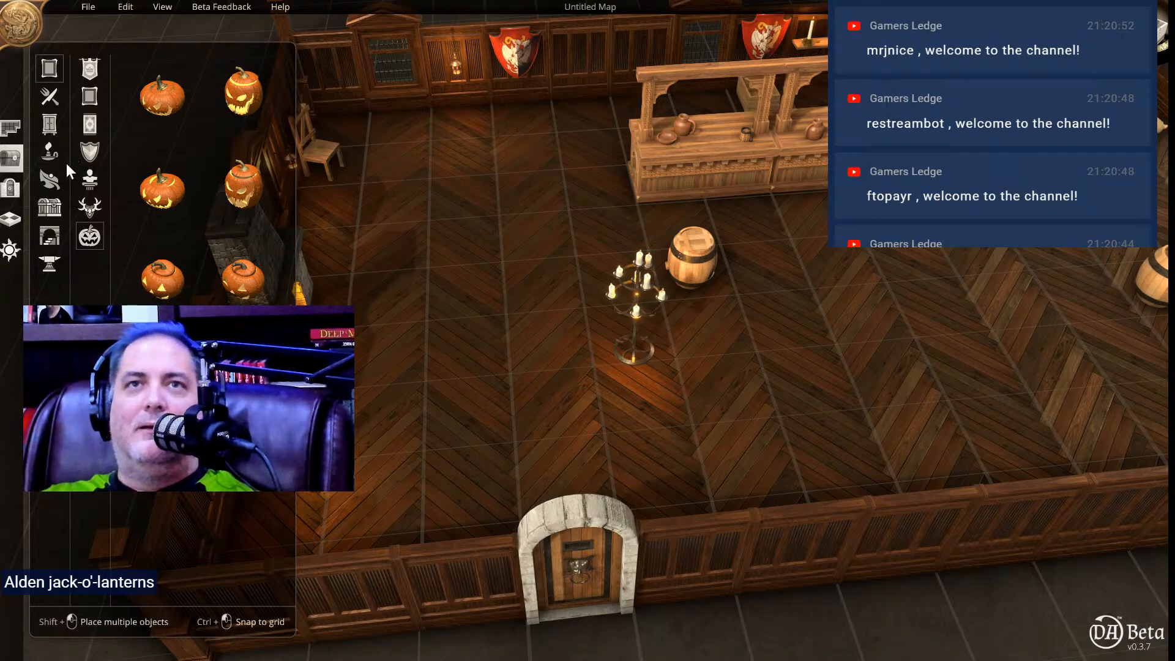
{"action": "left_click", "coordinate": [89, 179]}
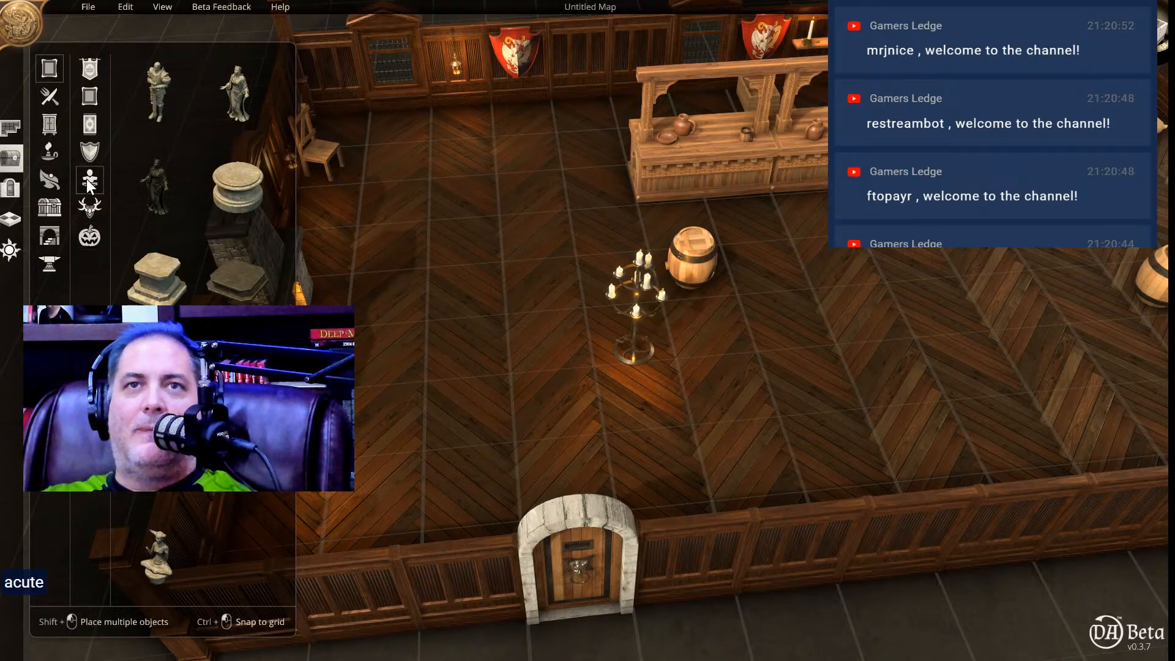
{"action": "left_click", "coordinate": [89, 124]}
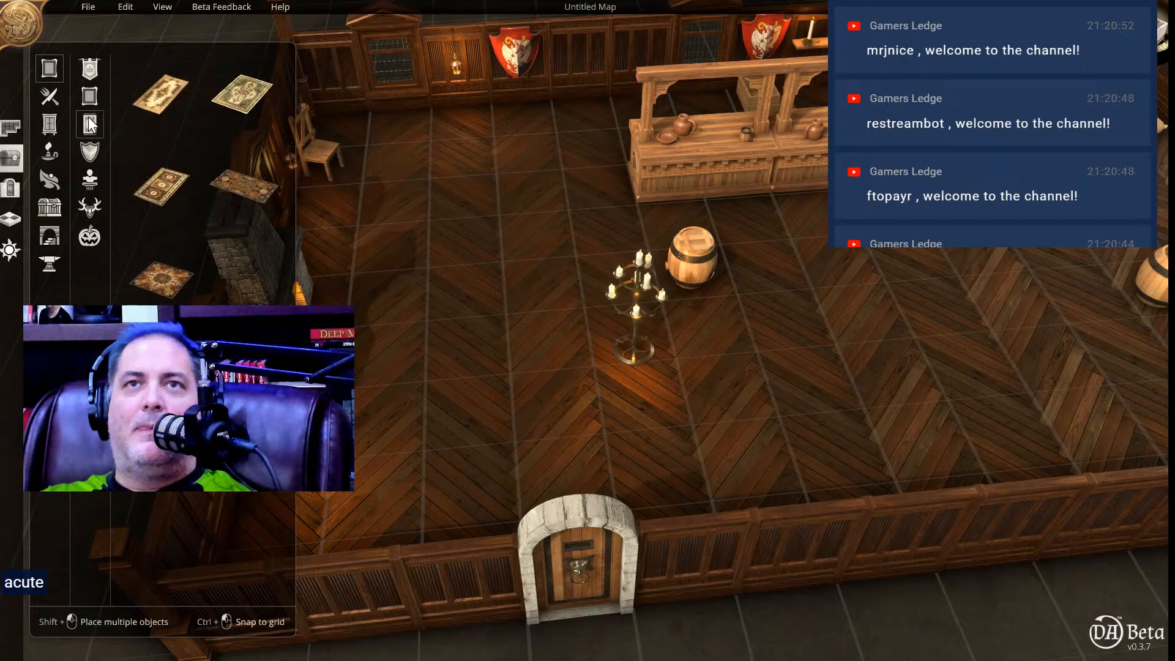
{"action": "left_click", "coordinate": [167, 188]}
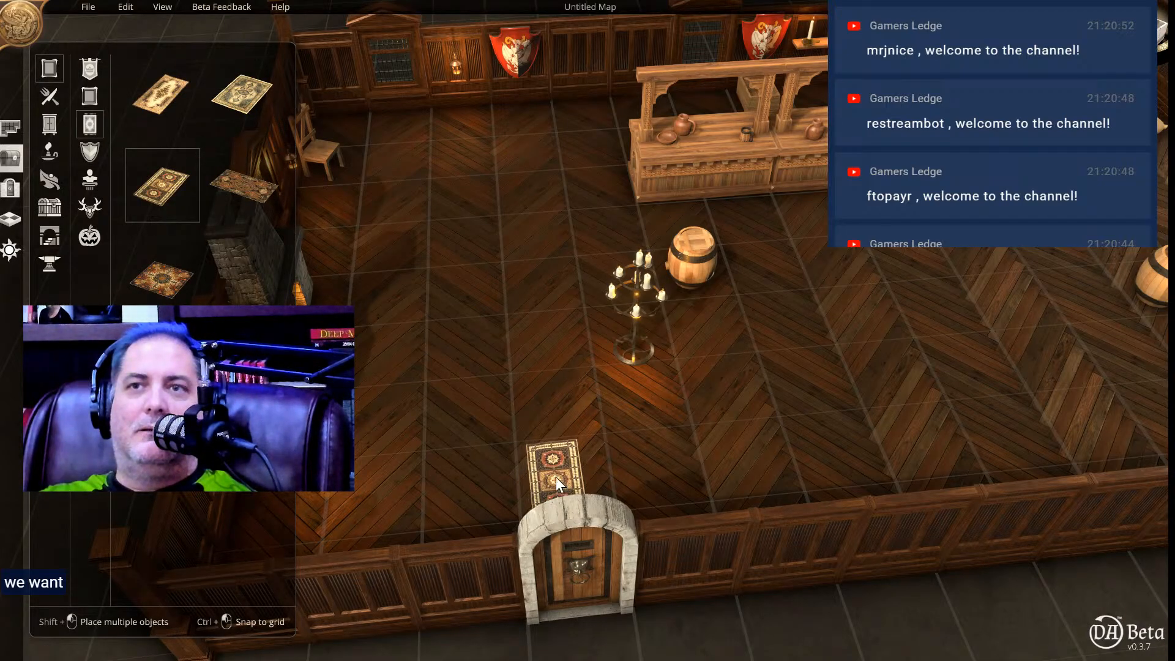
{"action": "left_click", "coordinate": [567, 469]}
{"action": "left_click_drag", "start_coordinate": [525, 420], "coordinate": [440, 319]}
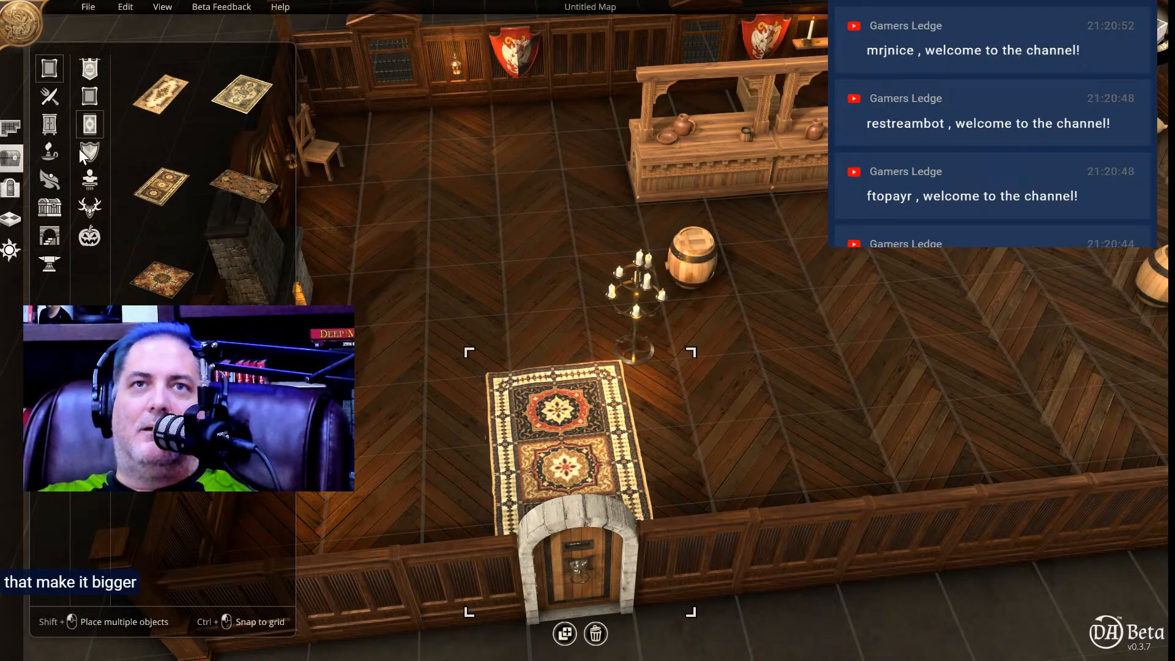
Look through the food, drinkware and tableware objects for items suited to the shop.
{"action": "left_click", "coordinate": [53, 91]}
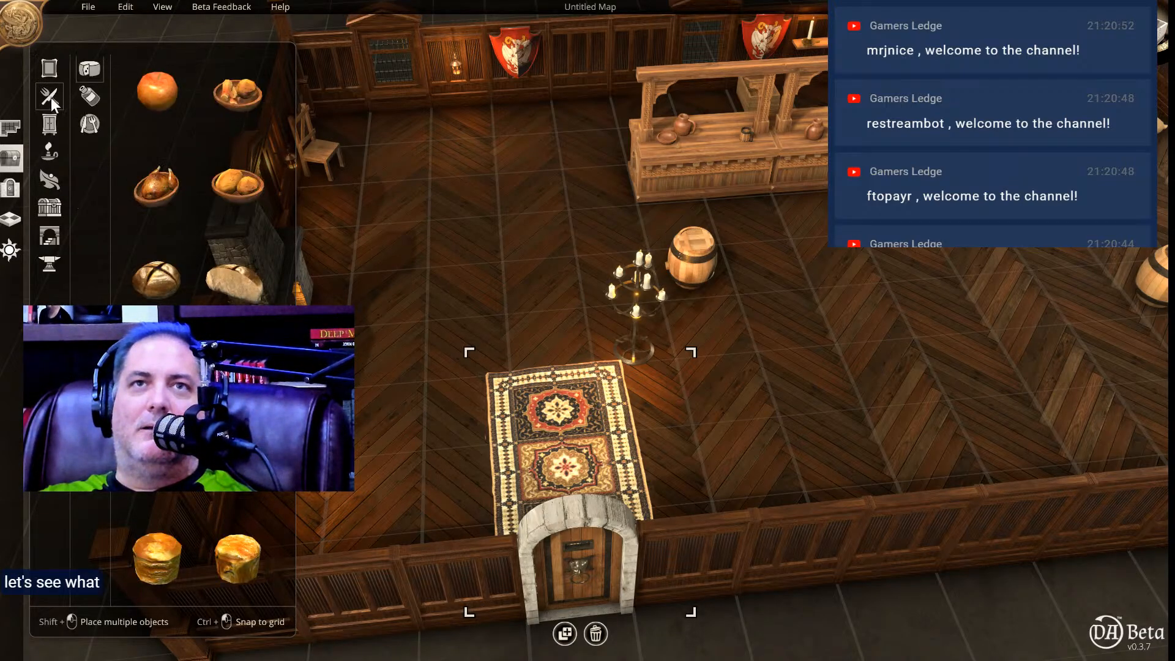
{"action": "left_click", "coordinate": [52, 127]}
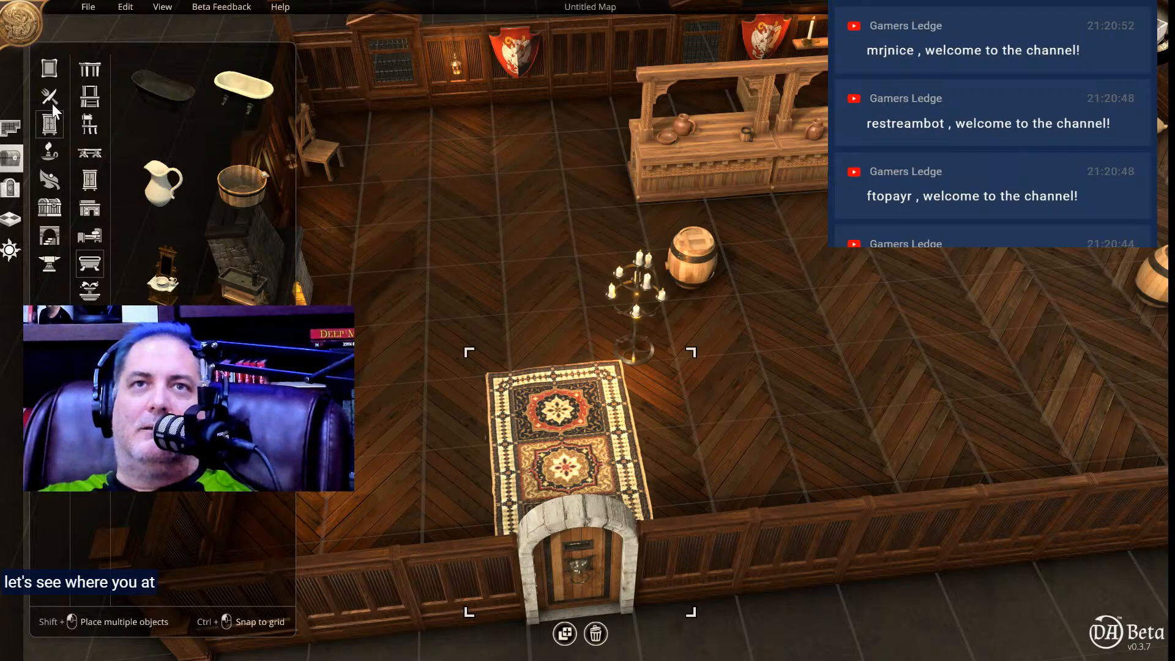
{"action": "left_click", "coordinate": [50, 98]}
{"action": "left_click", "coordinate": [92, 101]}
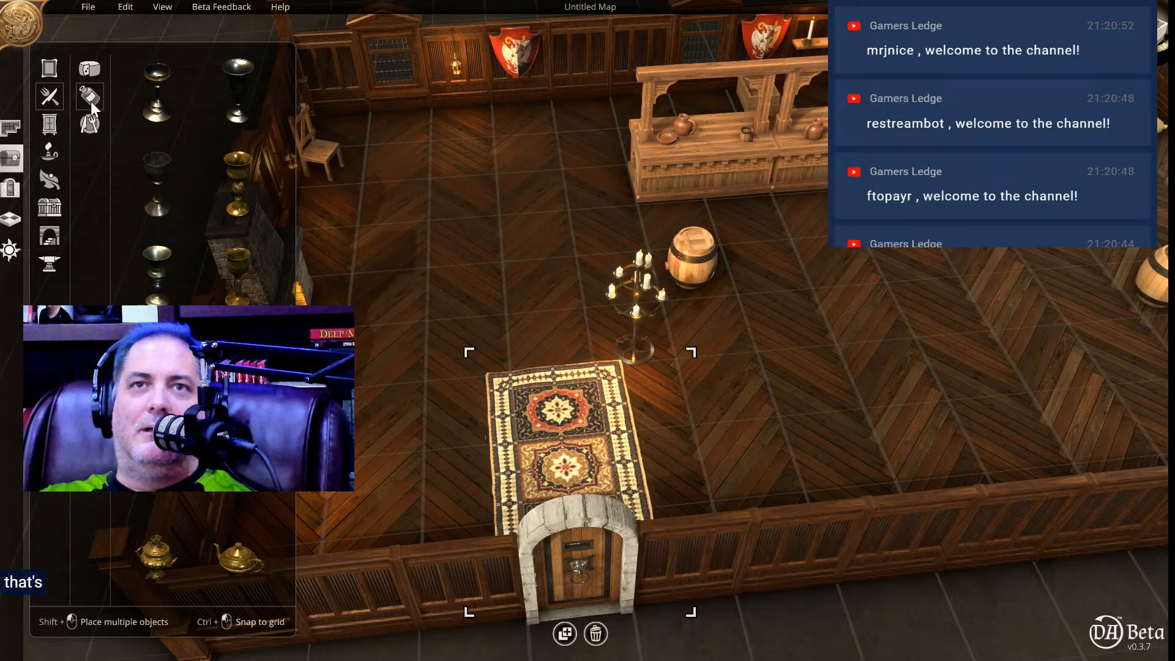
{"action": "scroll", "coordinate": [193, 177], "scroll_direction": "down", "scroll_amount": 5}
{"action": "scroll", "coordinate": [187, 189], "scroll_direction": "up", "scroll_amount": 5}
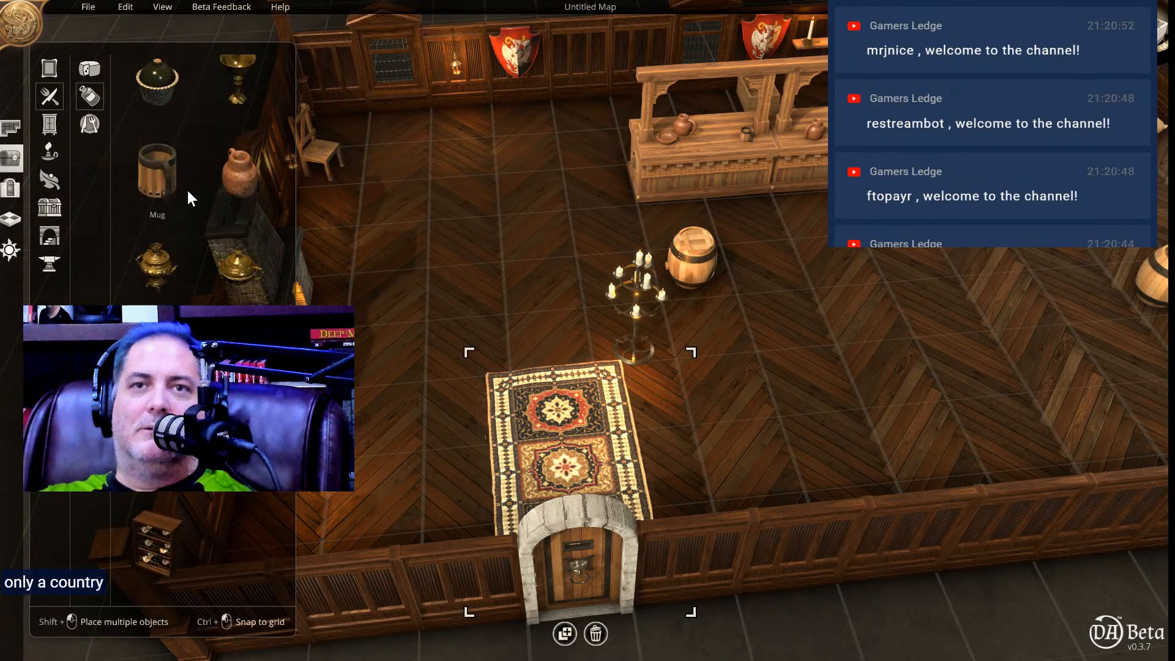
{"action": "left_click", "coordinate": [92, 126]}
{"action": "scroll", "coordinate": [219, 240], "scroll_direction": "down", "scroll_amount": 3}
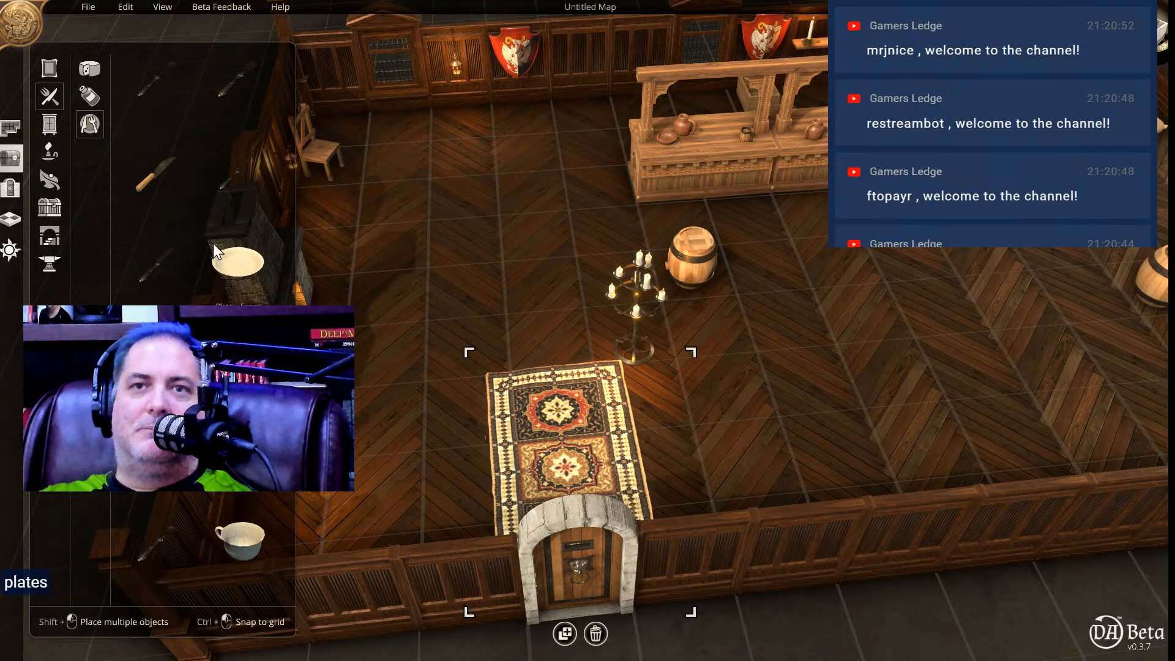
Place a tall dark bookcase full of books against the back wall beside the shield, and put a duplicate directly next to it.
{"action": "left_click", "coordinate": [50, 126]}
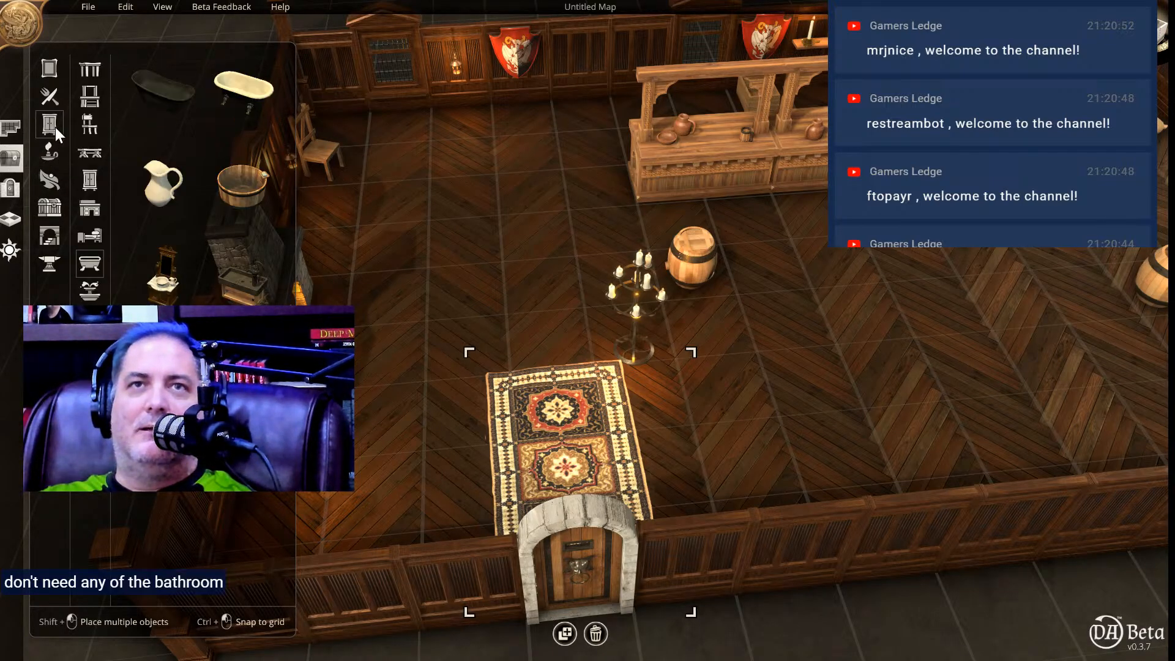
{"action": "left_click", "coordinate": [93, 73]}
{"action": "left_click", "coordinate": [92, 103]}
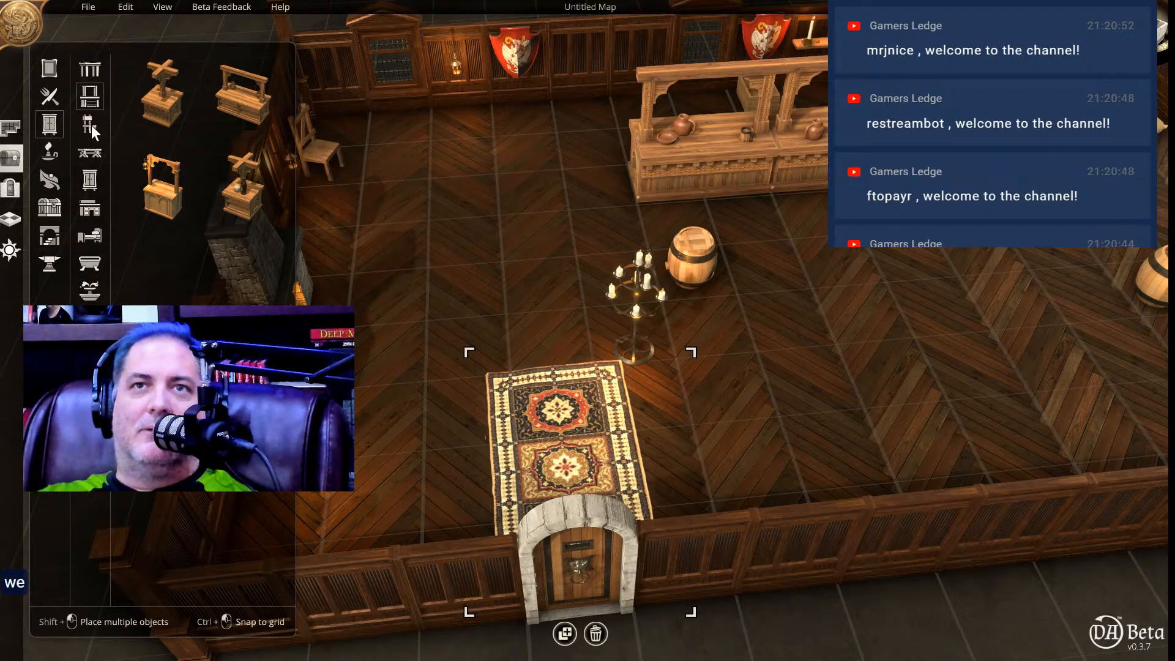
{"action": "left_click", "coordinate": [91, 125]}
{"action": "left_click", "coordinate": [97, 155]}
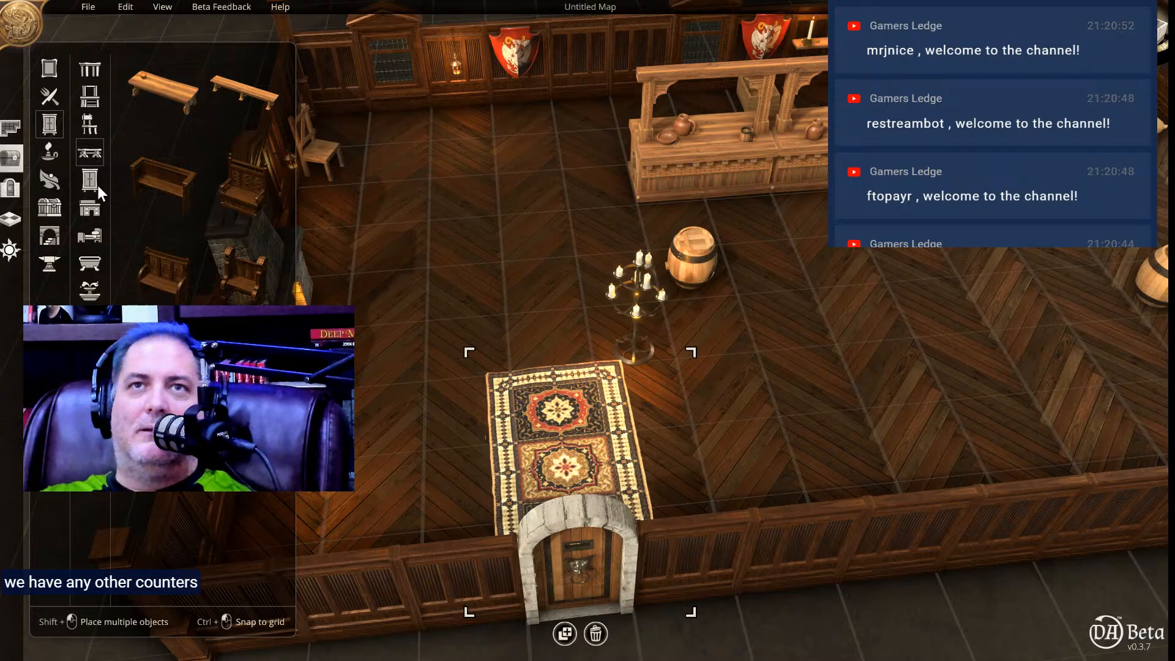
{"action": "left_click", "coordinate": [97, 183]}
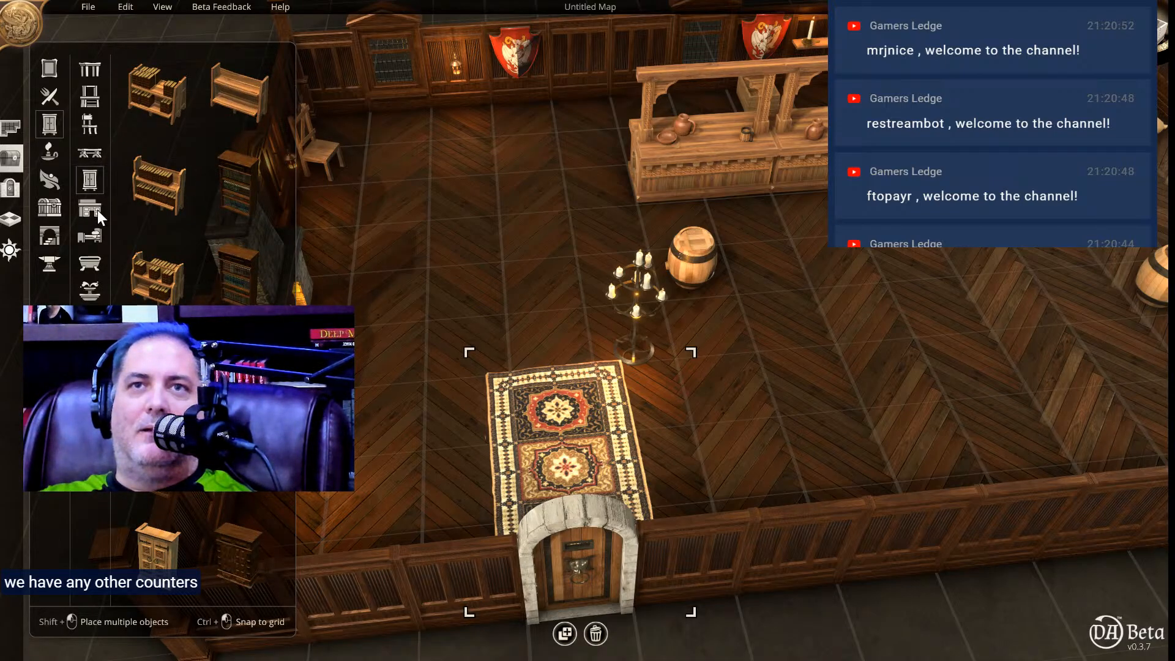
{"action": "left_click", "coordinate": [252, 270]}
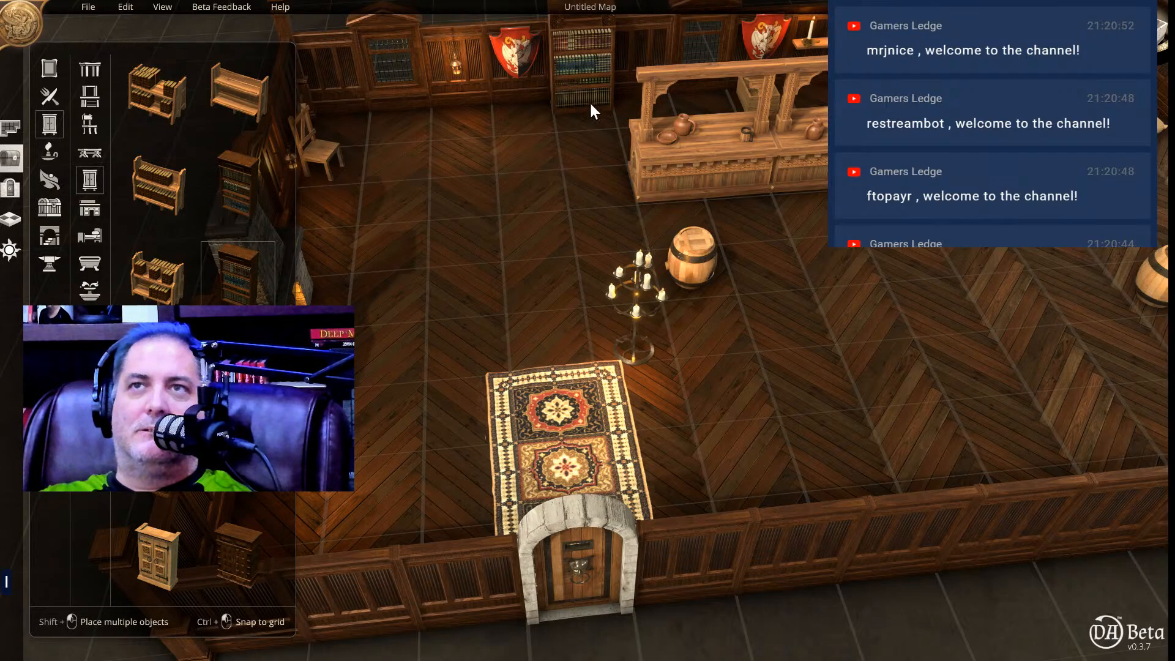
{"action": "left_click", "coordinate": [596, 97]}
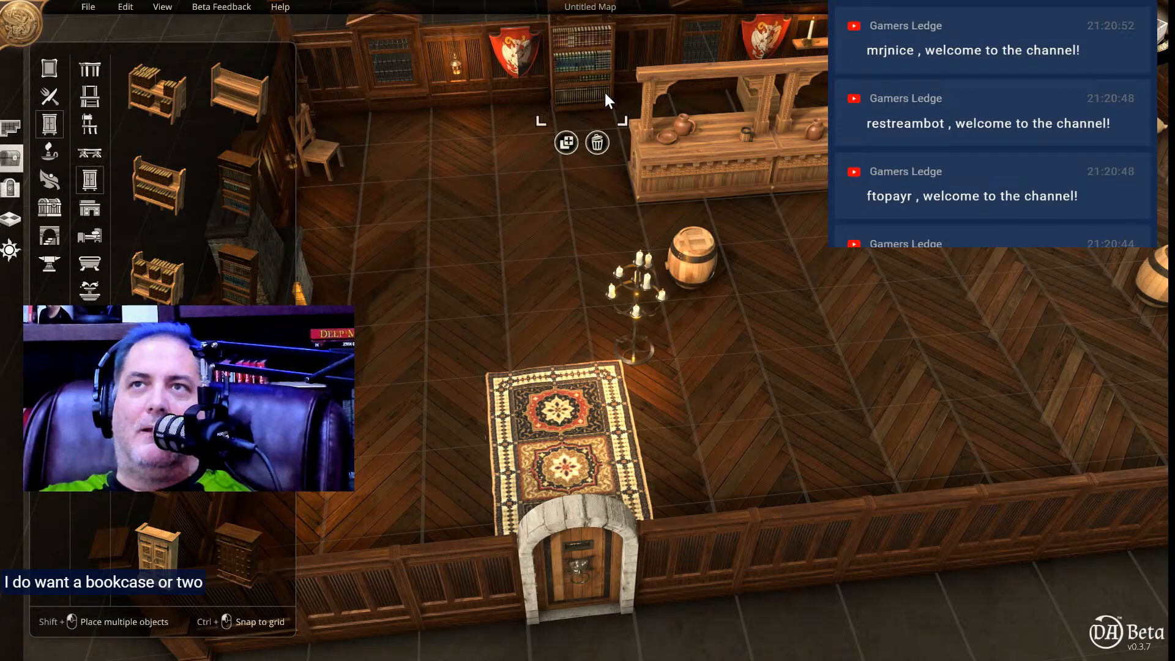
{"action": "left_click", "coordinate": [553, 136]}
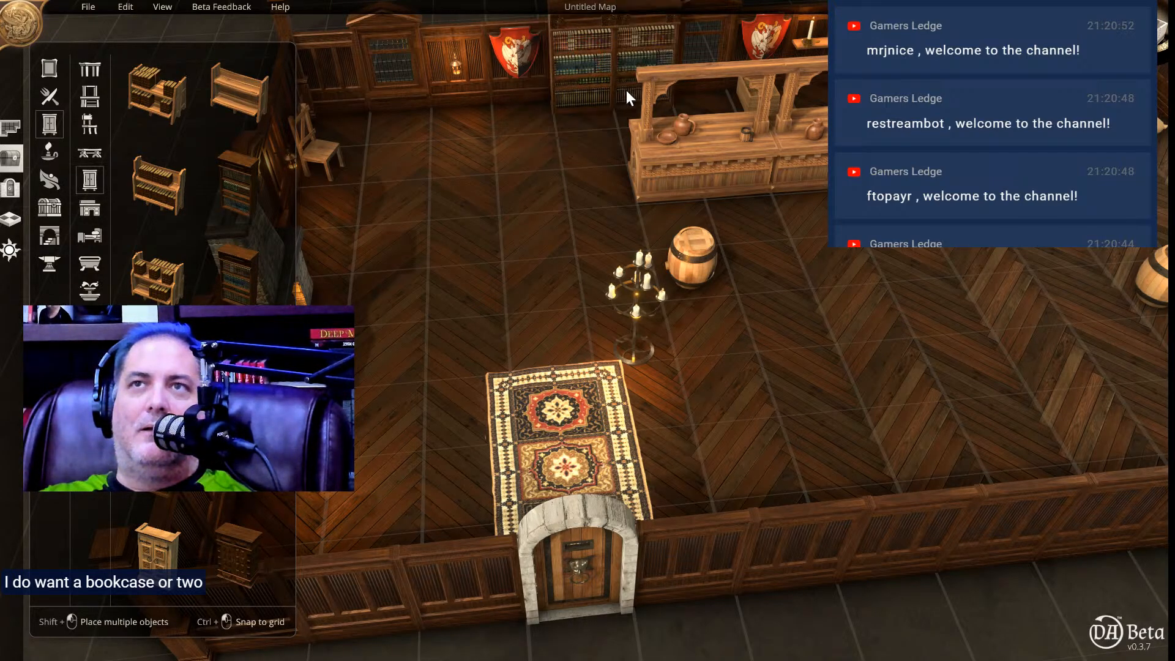
{"action": "left_click", "coordinate": [637, 82]}
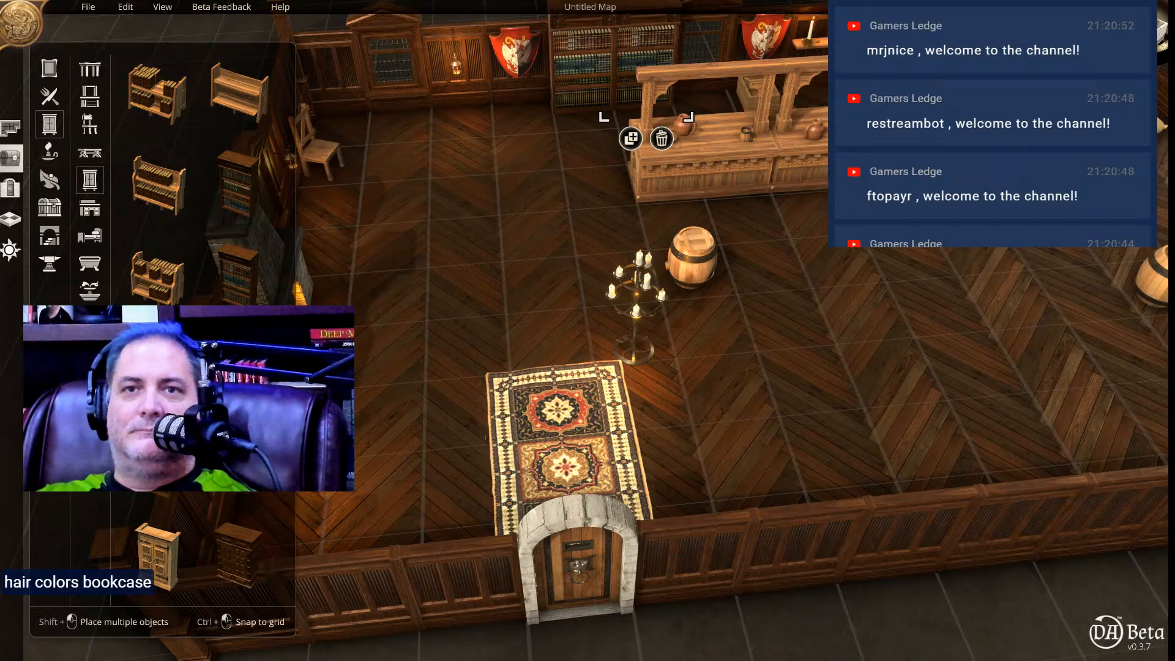
Look through the remaining storage furniture, desks, beds, bathroom pieces and fountains for further shop furnishings.
{"action": "scroll", "coordinate": [159, 398], "scroll_direction": "down", "scroll_amount": 1}
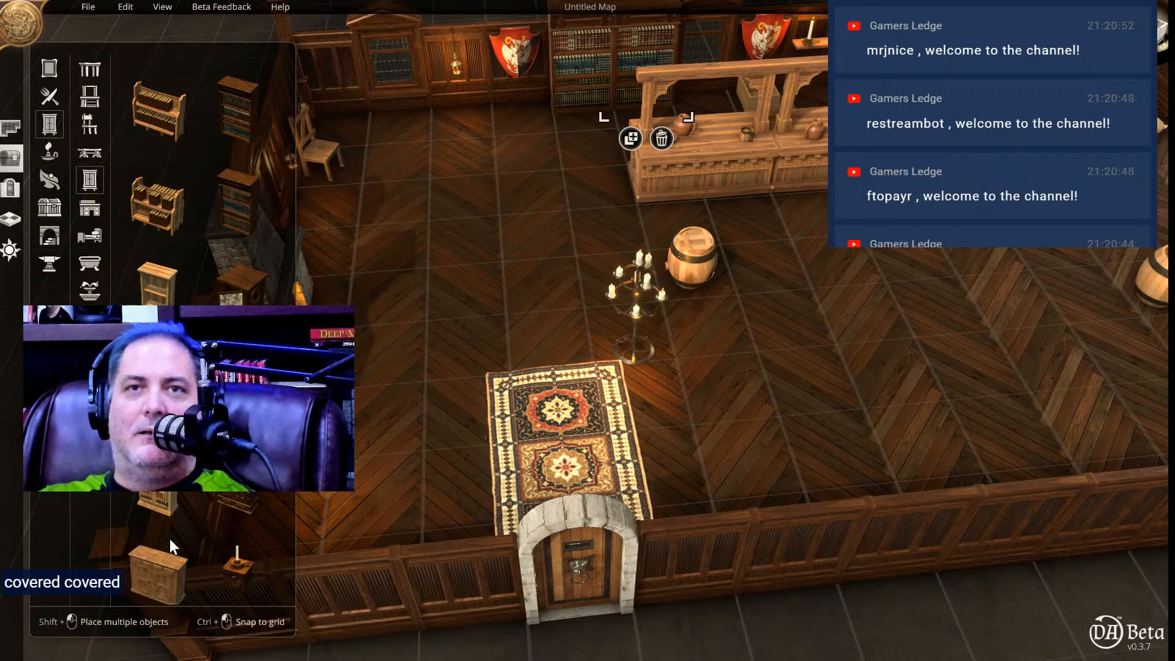
{"action": "scroll", "coordinate": [172, 542], "scroll_direction": "down", "scroll_amount": 3}
{"action": "scroll", "coordinate": [174, 538], "scroll_direction": "down", "scroll_amount": 3}
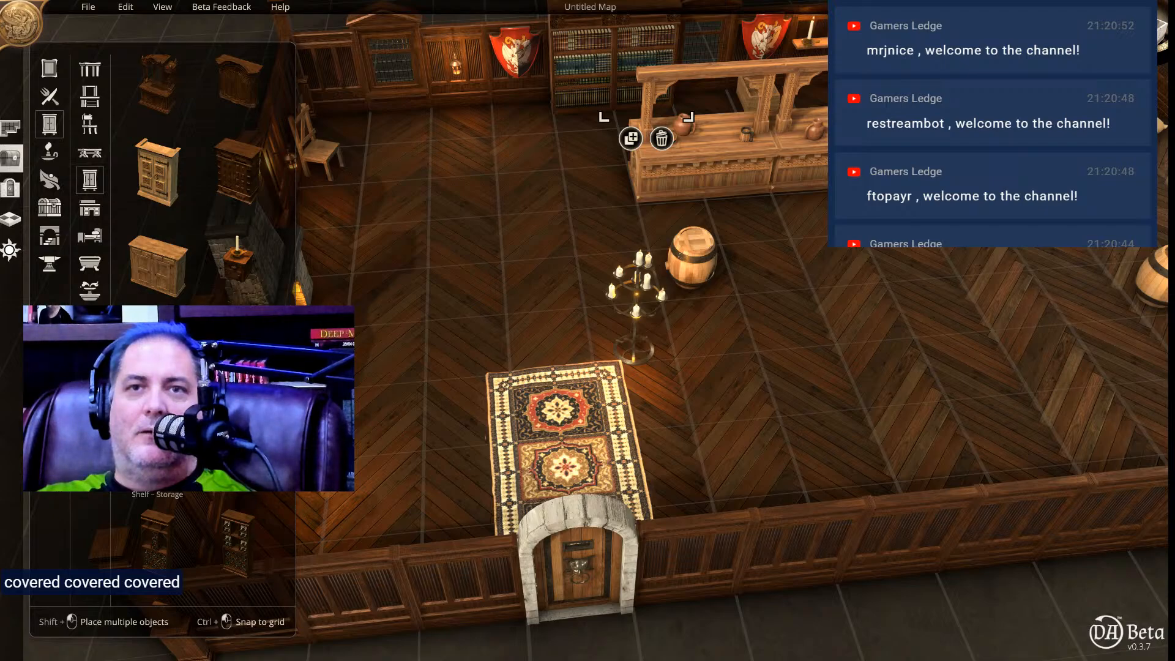
{"action": "scroll", "coordinate": [184, 530], "scroll_direction": "down", "scroll_amount": 3}
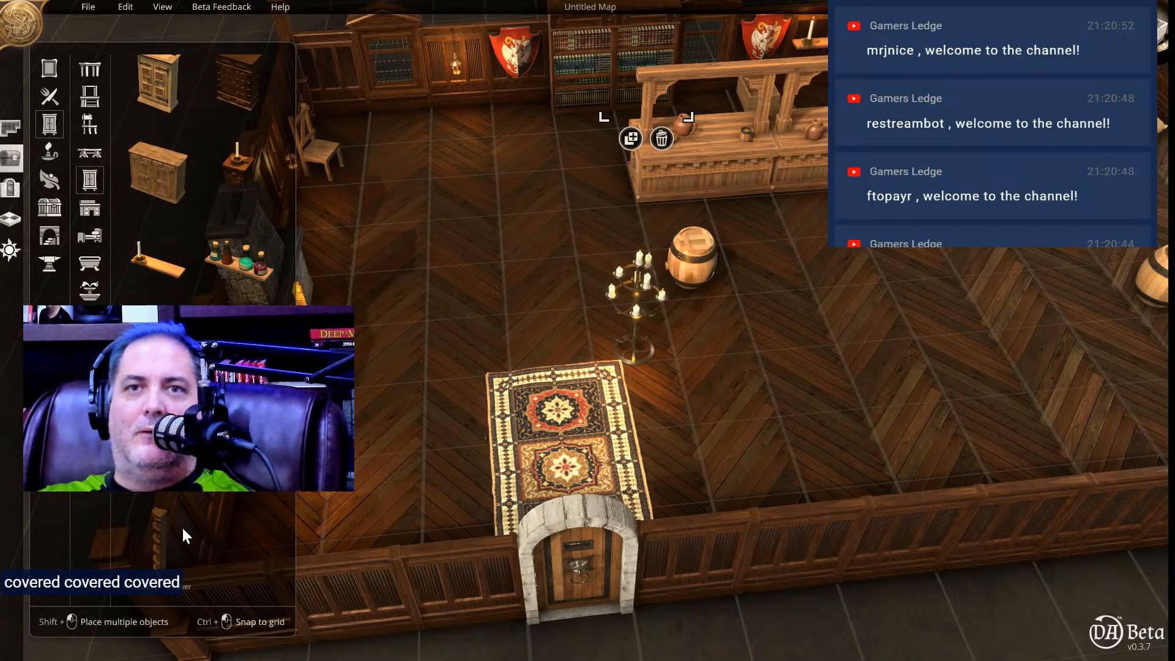
{"action": "left_click", "coordinate": [98, 206]}
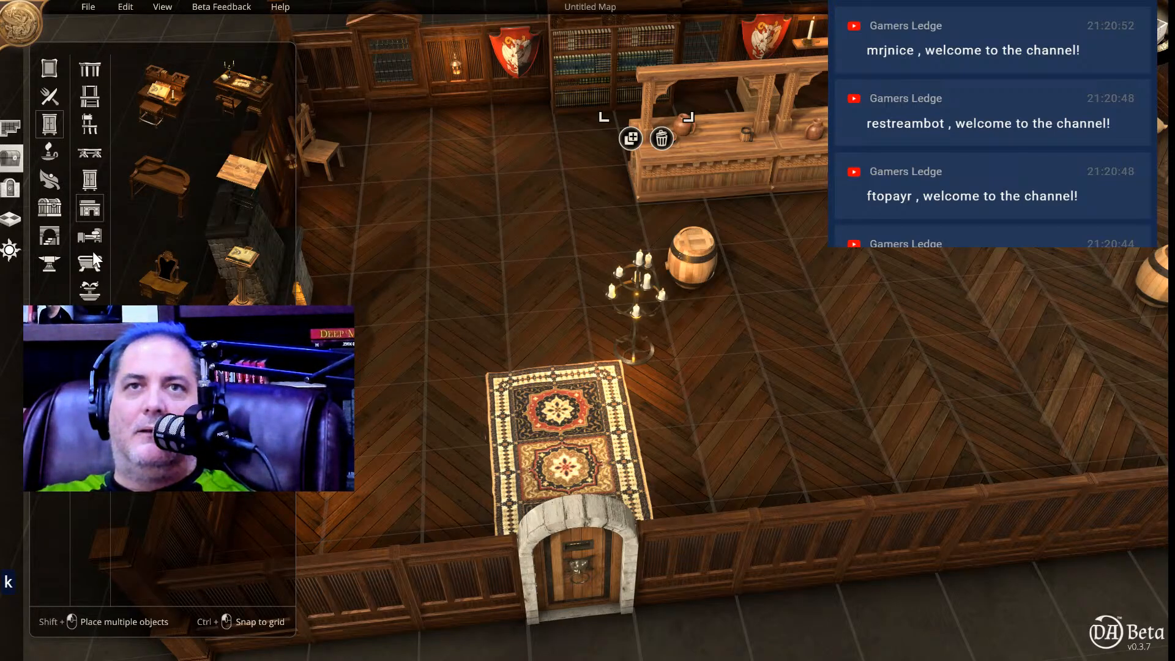
{"action": "left_click", "coordinate": [95, 233]}
{"action": "left_click", "coordinate": [93, 263]}
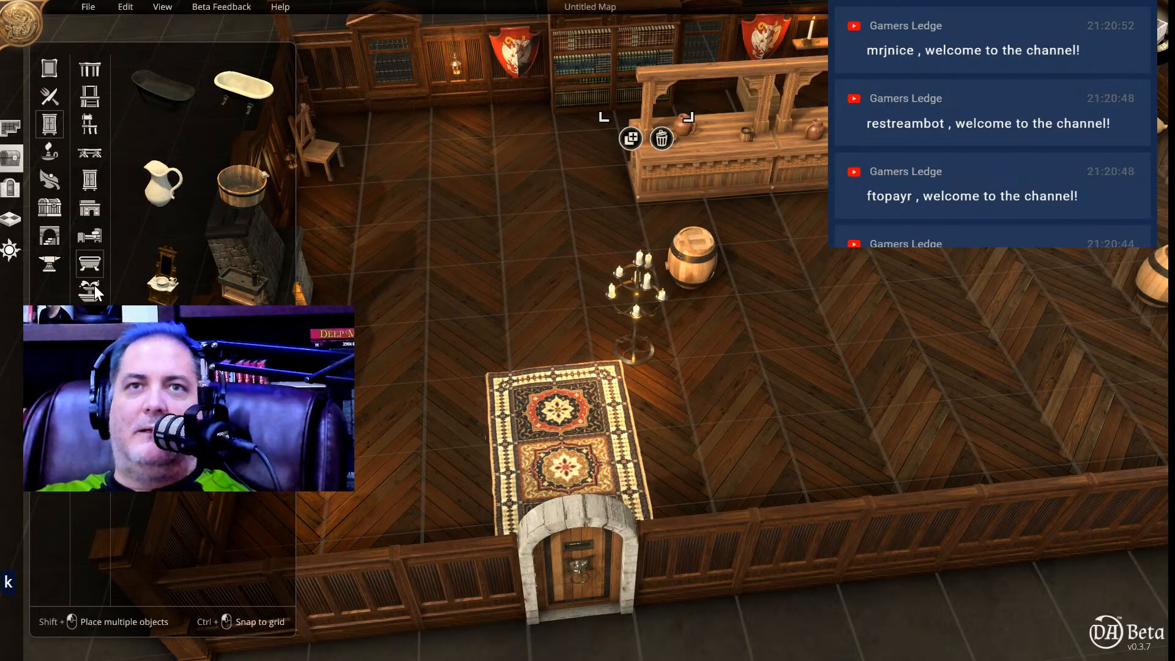
{"action": "left_click", "coordinate": [94, 286]}
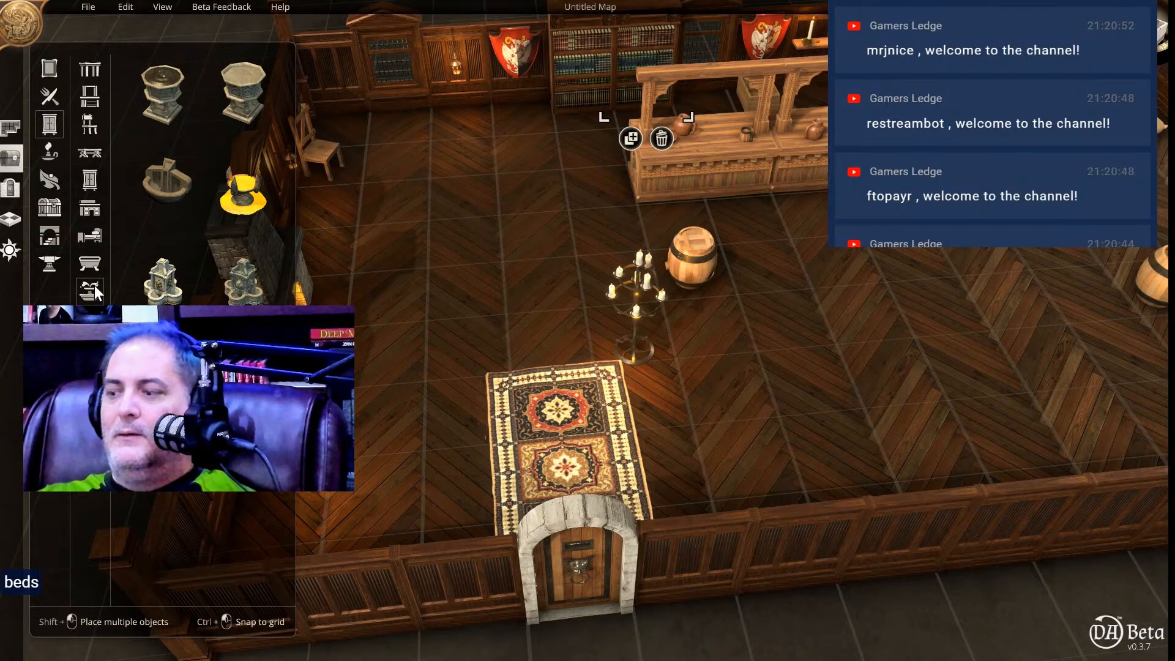
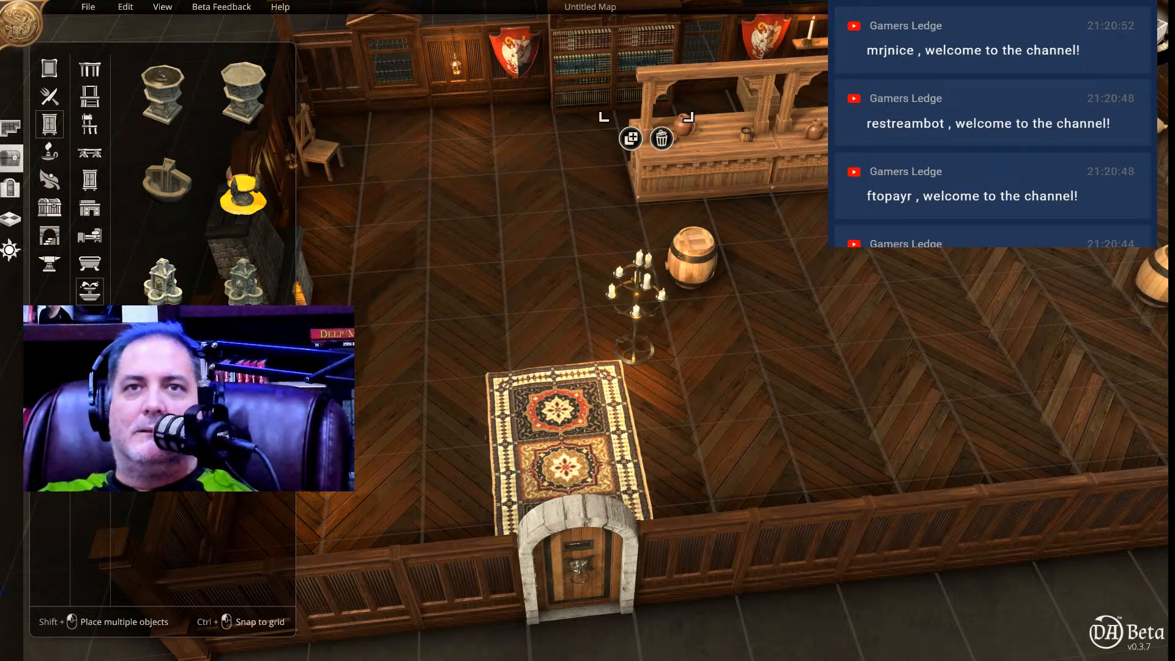
Place a carved wooden altar table lengthwise along the rug's side near the door, and a second crosswise on the open floor beyond.
{"action": "left_click", "coordinate": [89, 319]}
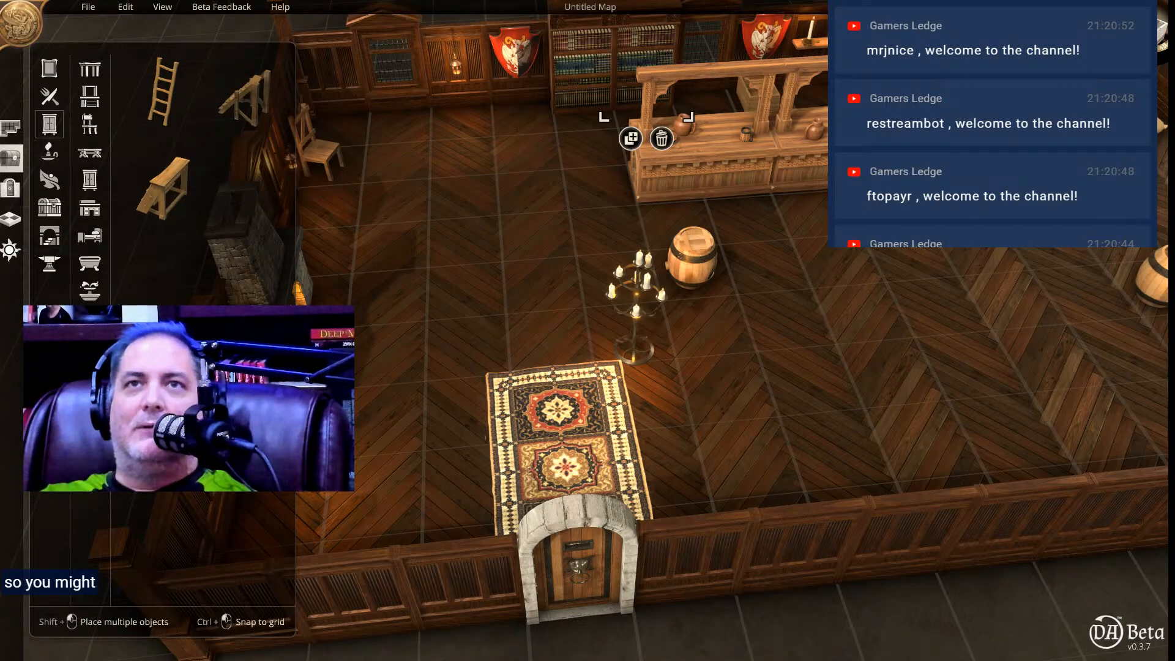
{"action": "left_click", "coordinate": [90, 347]}
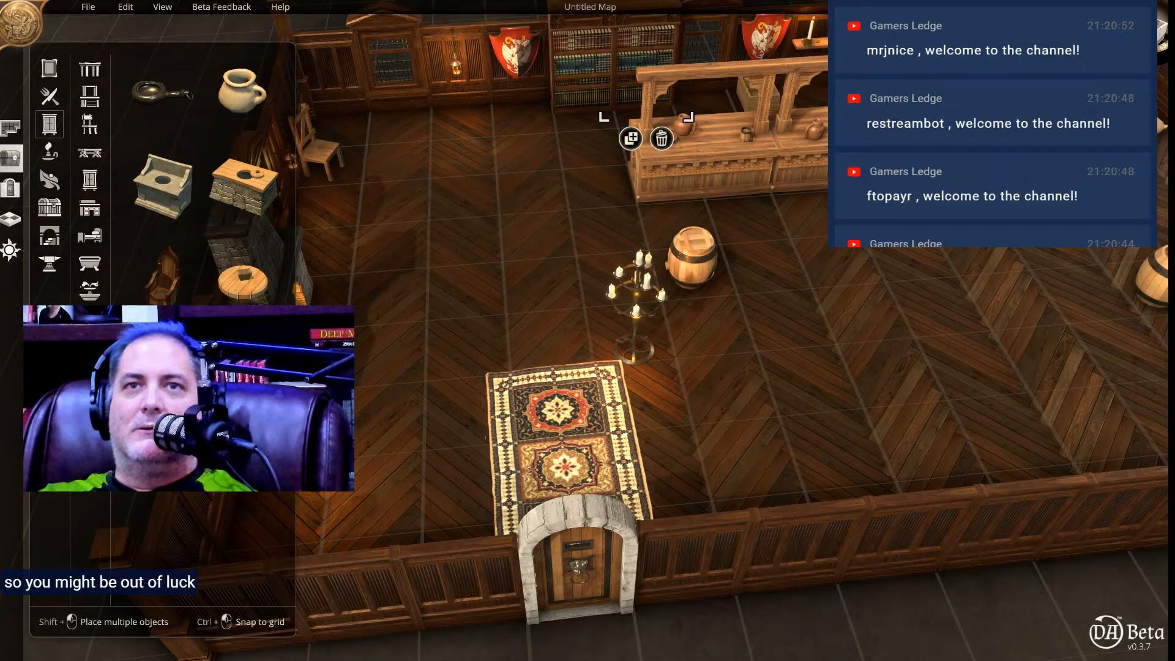
{"action": "left_click", "coordinate": [89, 374]}
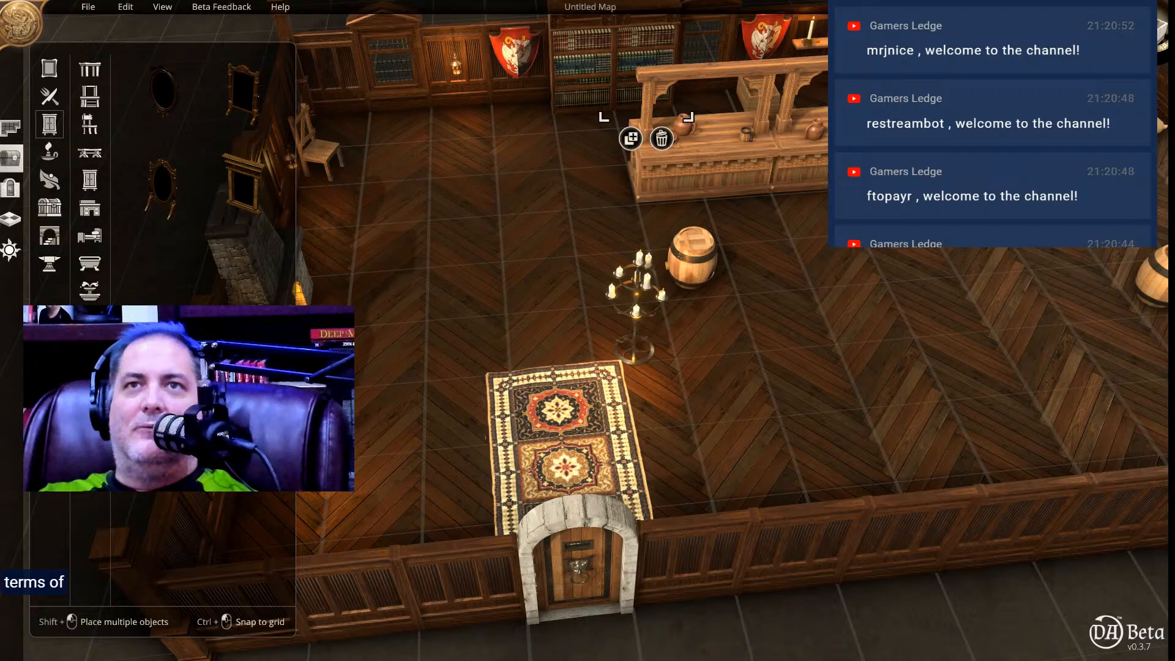
{"action": "left_click", "coordinate": [89, 402]}
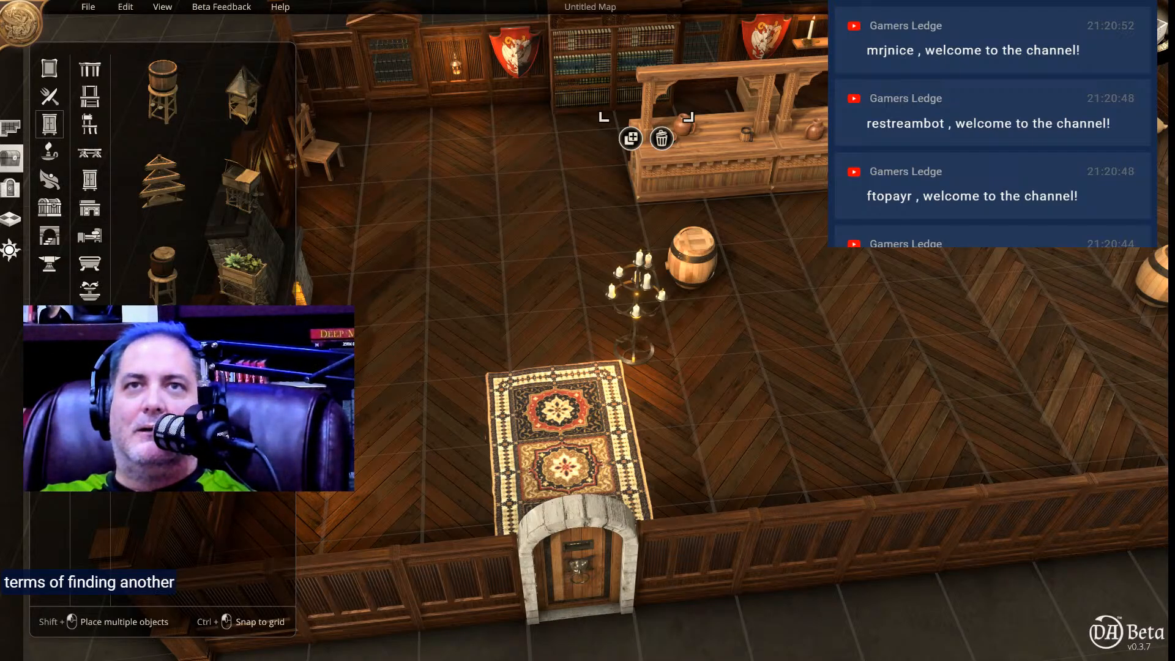
{"action": "left_click", "coordinate": [89, 431]}
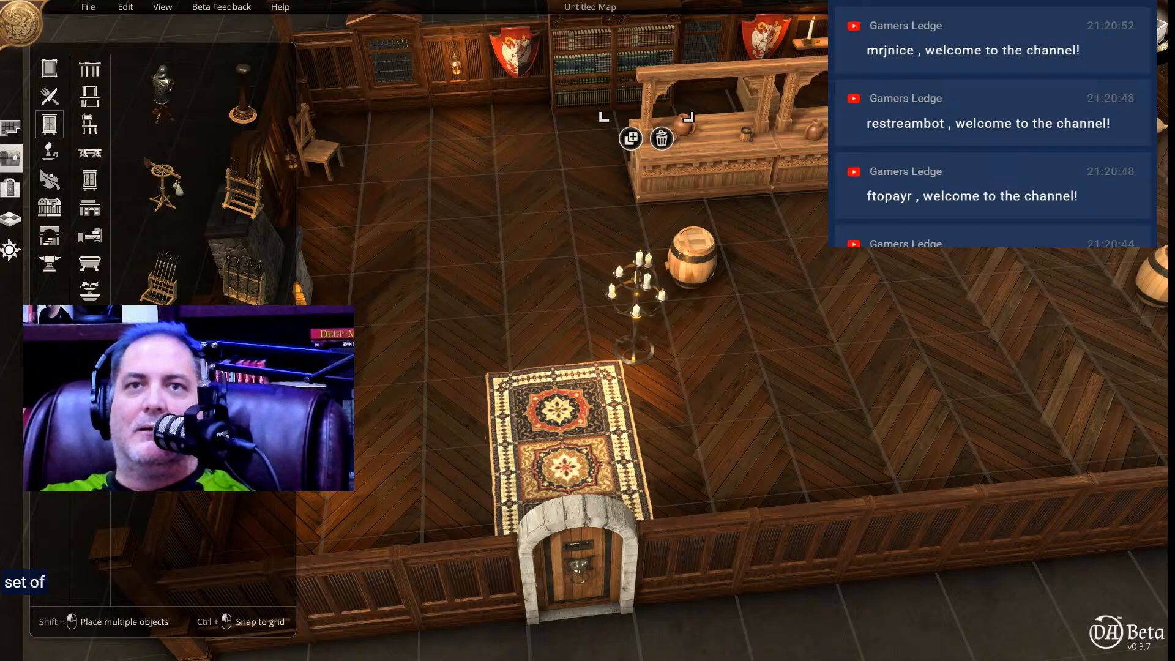
{"action": "left_click", "coordinate": [89, 458]}
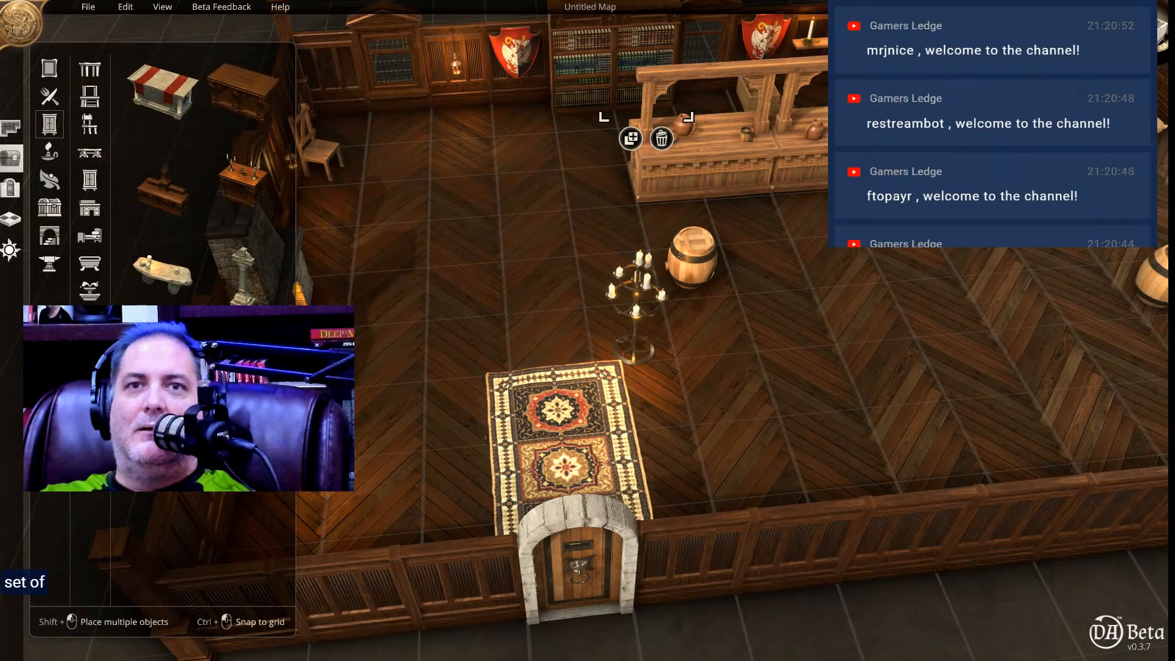
{"action": "left_click", "coordinate": [250, 97]}
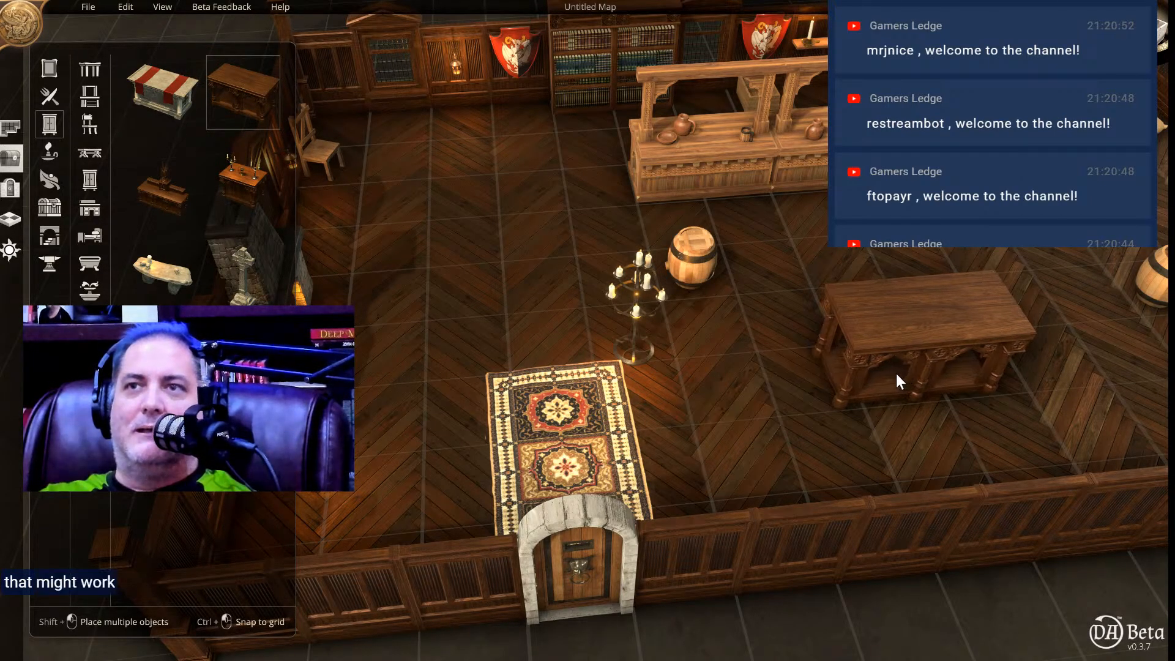
{"action": "right_click", "coordinate": [750, 430]}
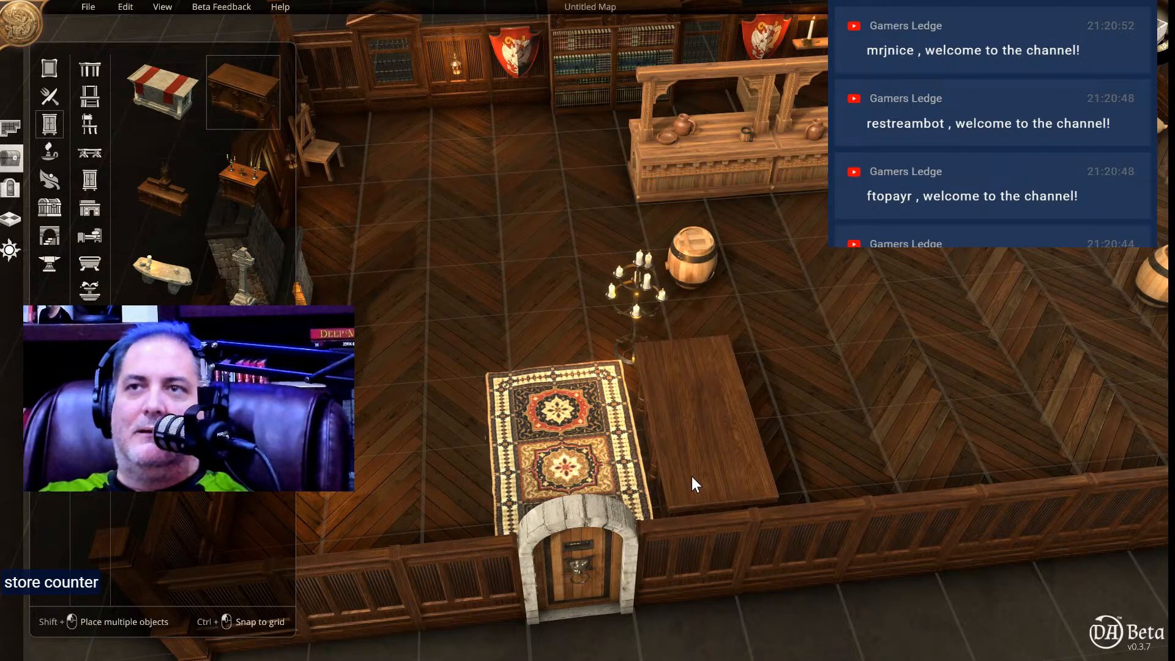
{"action": "left_click", "coordinate": [691, 478]}
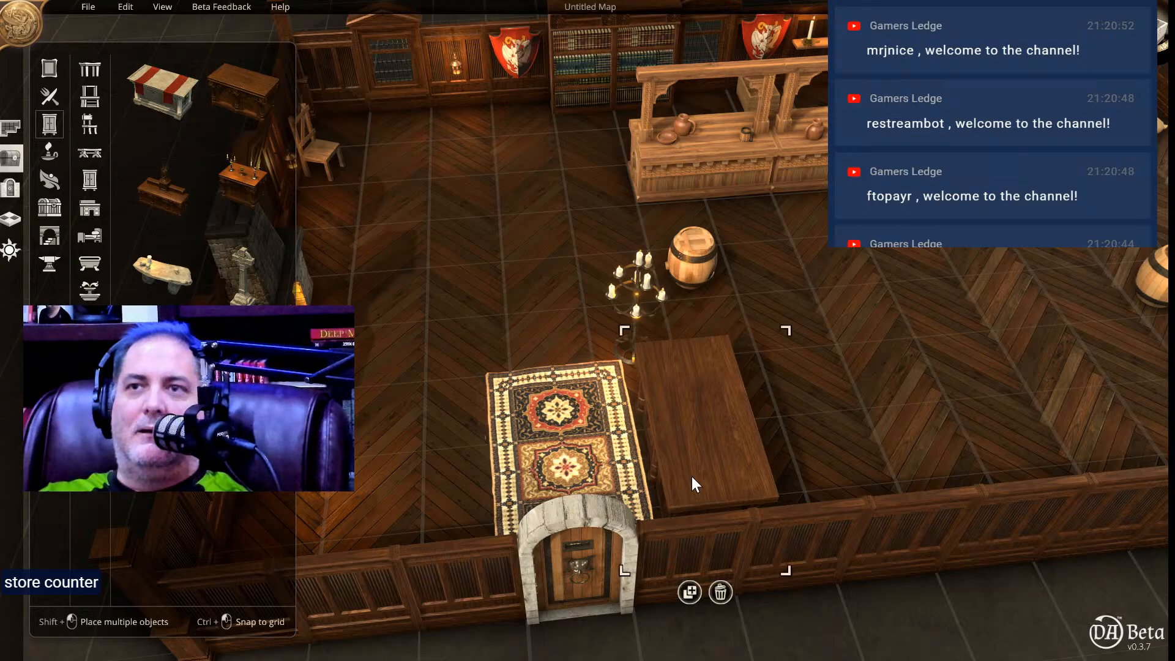
{"action": "left_click", "coordinate": [249, 86]}
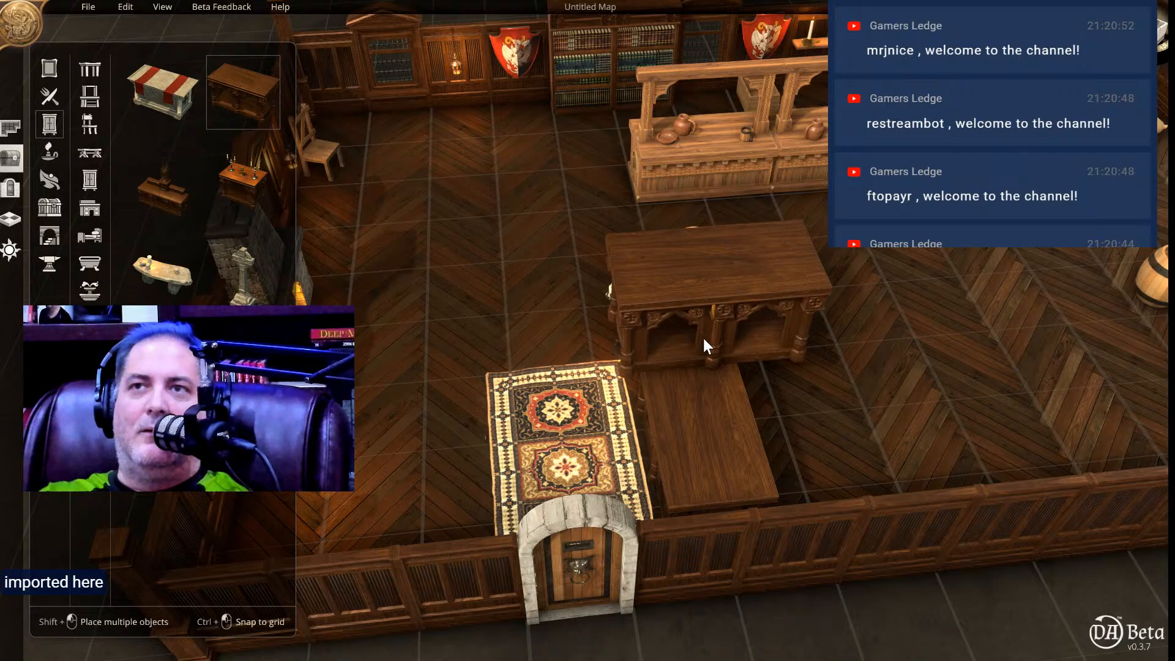
{"action": "left_click", "coordinate": [868, 330]}
Move the standing candelabra to the other side of the rug near the front wall, and delete the barrel beside the tables.
{"action": "mouse_move", "coordinate": [639, 317]}
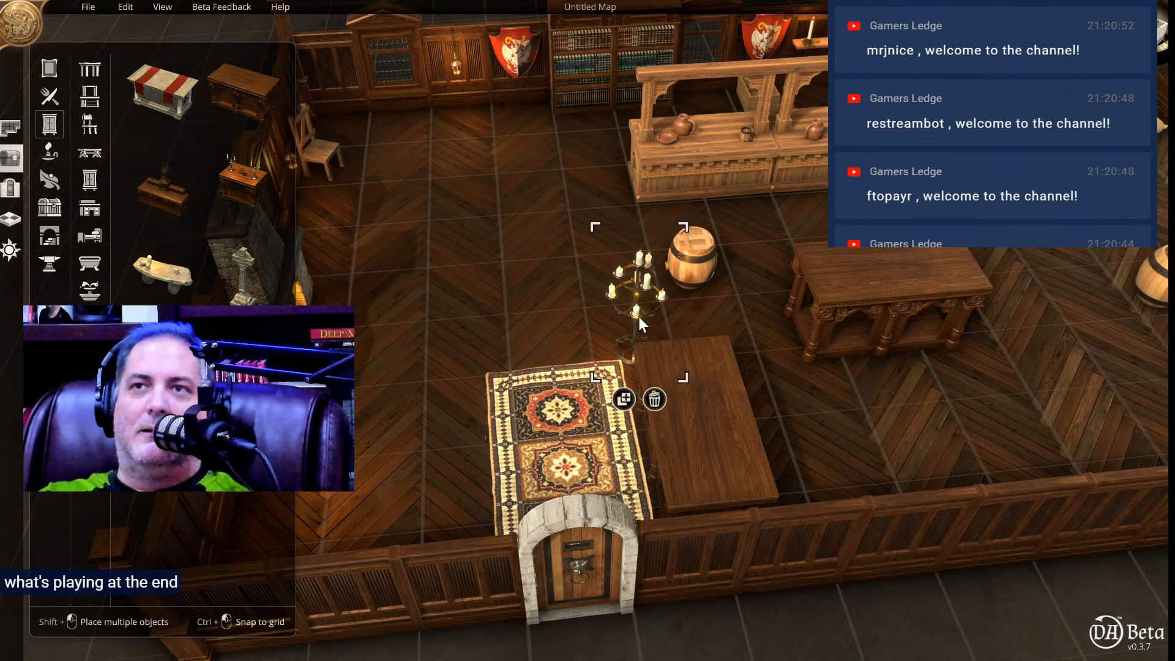
{"action": "left_click_drag", "start_coordinate": [634, 301], "coordinate": [372, 469]}
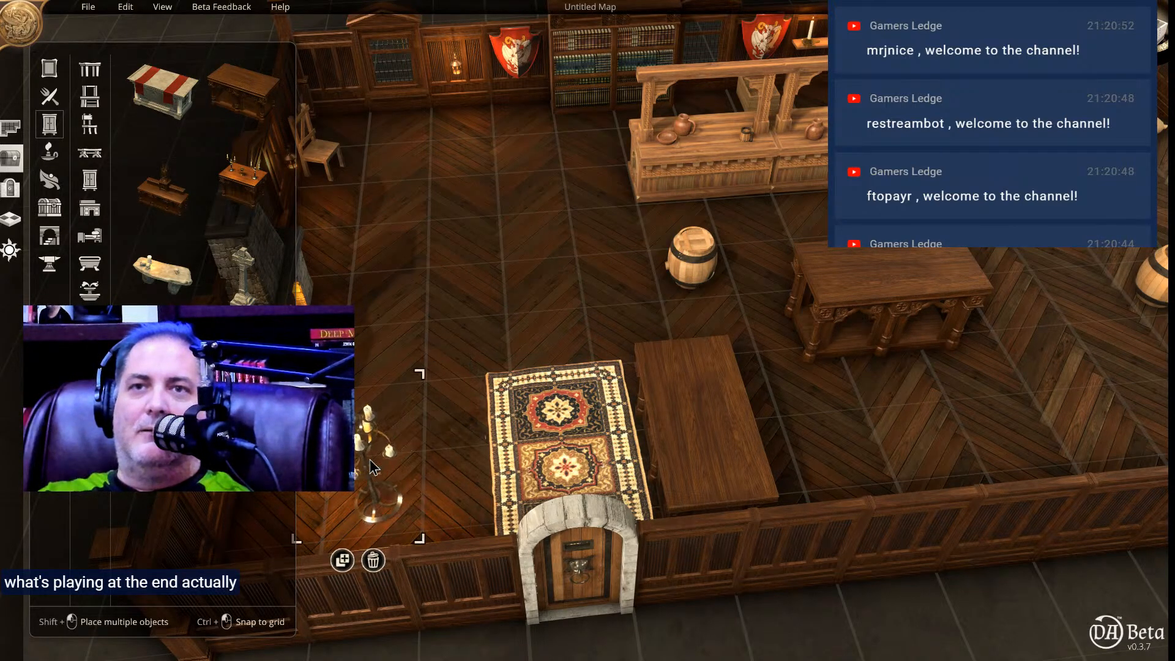
{"action": "left_click", "coordinate": [701, 256]}
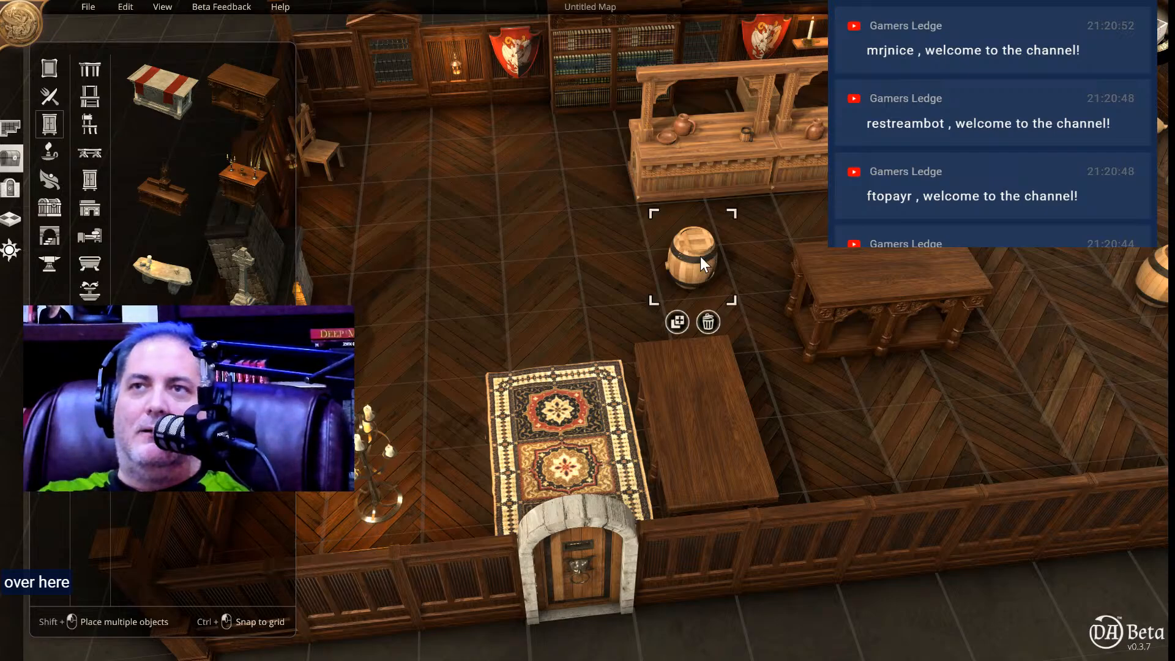
{"action": "left_click", "coordinate": [708, 321]}
Move the second wooden table against the inner end of the first so they form an L-shaped shop counter.
{"action": "left_click_drag", "start_coordinate": [847, 298], "coordinate": [692, 300]}
{"action": "right_click_drag", "start_coordinate": [693, 299], "coordinate": [718, 420]}
{"action": "middle_click_drag", "start_coordinate": [717, 427], "coordinate": [766, 582]}
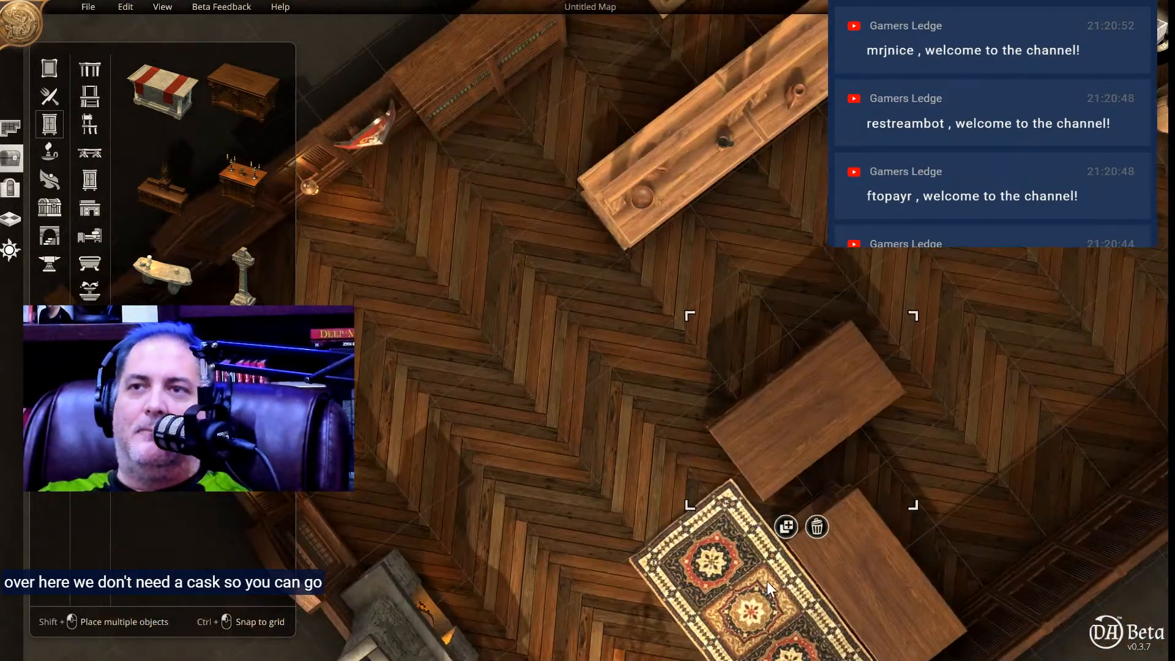
{"action": "right_click_drag", "start_coordinate": [660, 515], "coordinate": [569, 376]}
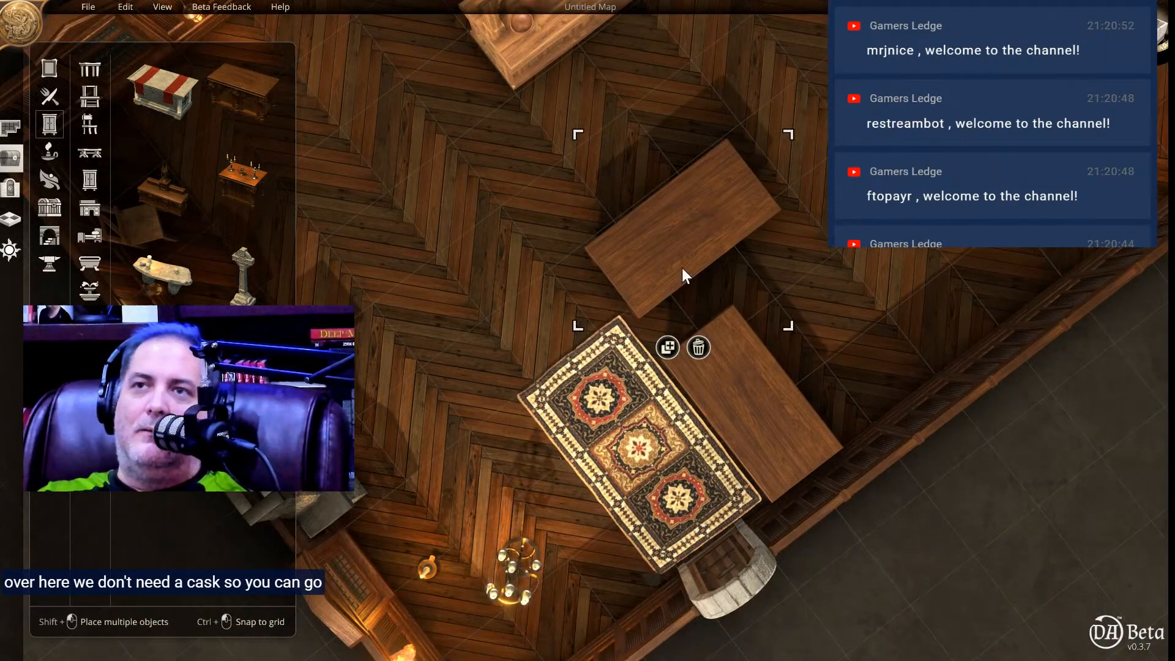
{"action": "left_click_drag", "start_coordinate": [695, 298], "coordinate": [707, 314]}
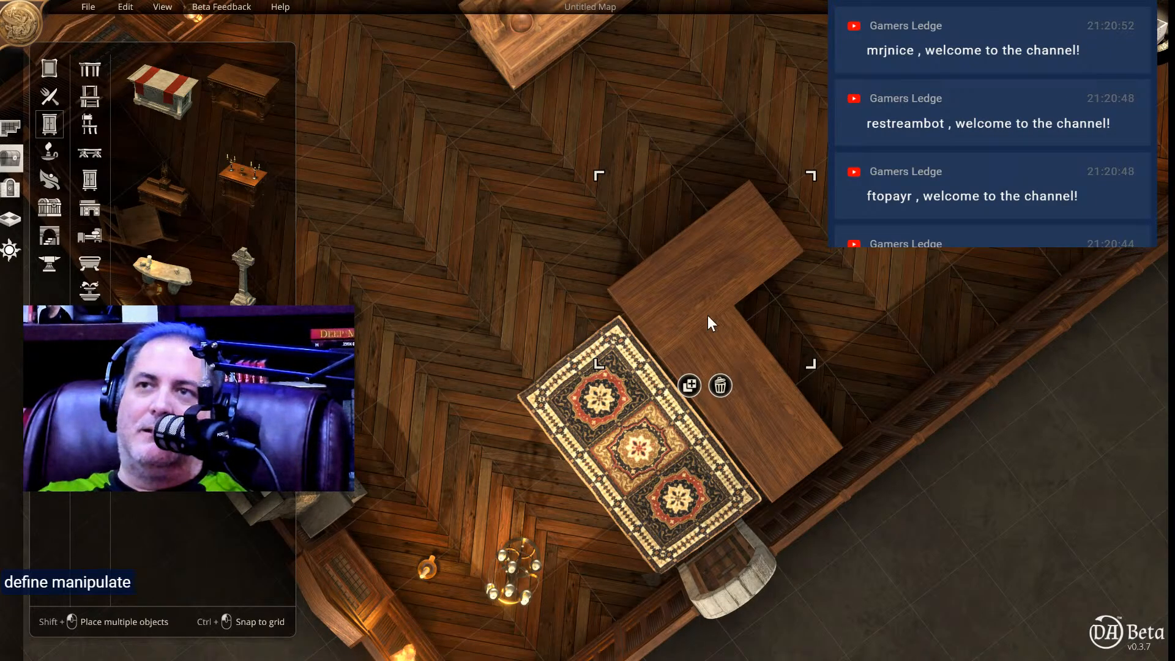
Extend the counter's long side with a third carved wooden table placed flush against the end of the second.
{"action": "left_click", "coordinate": [236, 123]}
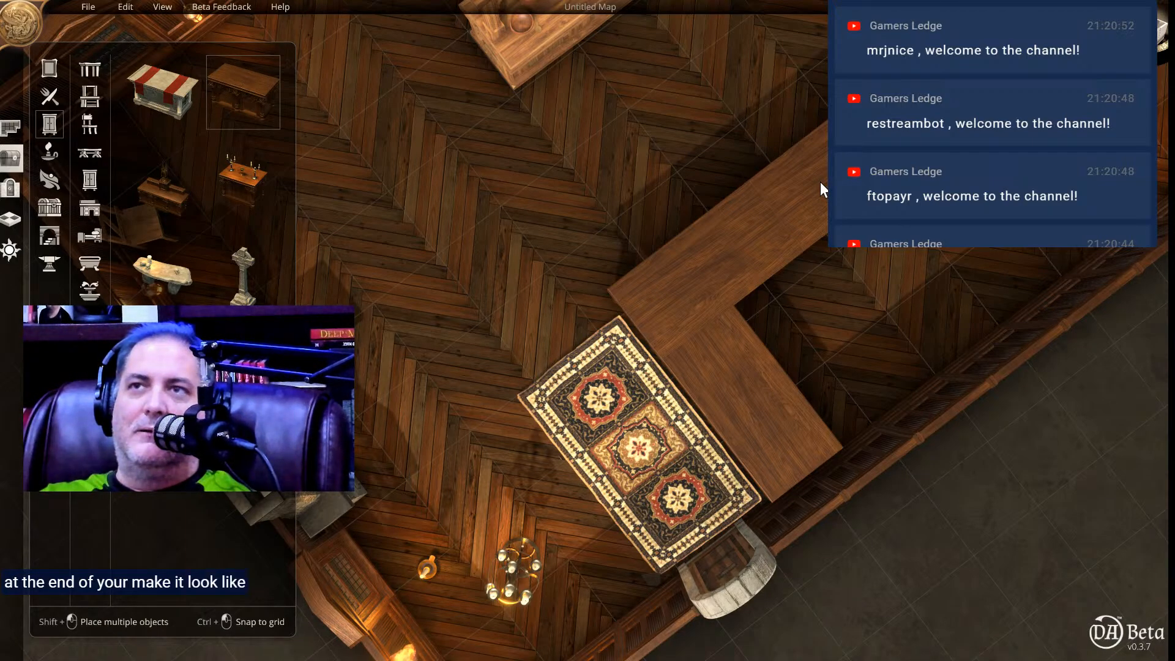
{"action": "left_click", "coordinate": [819, 182]}
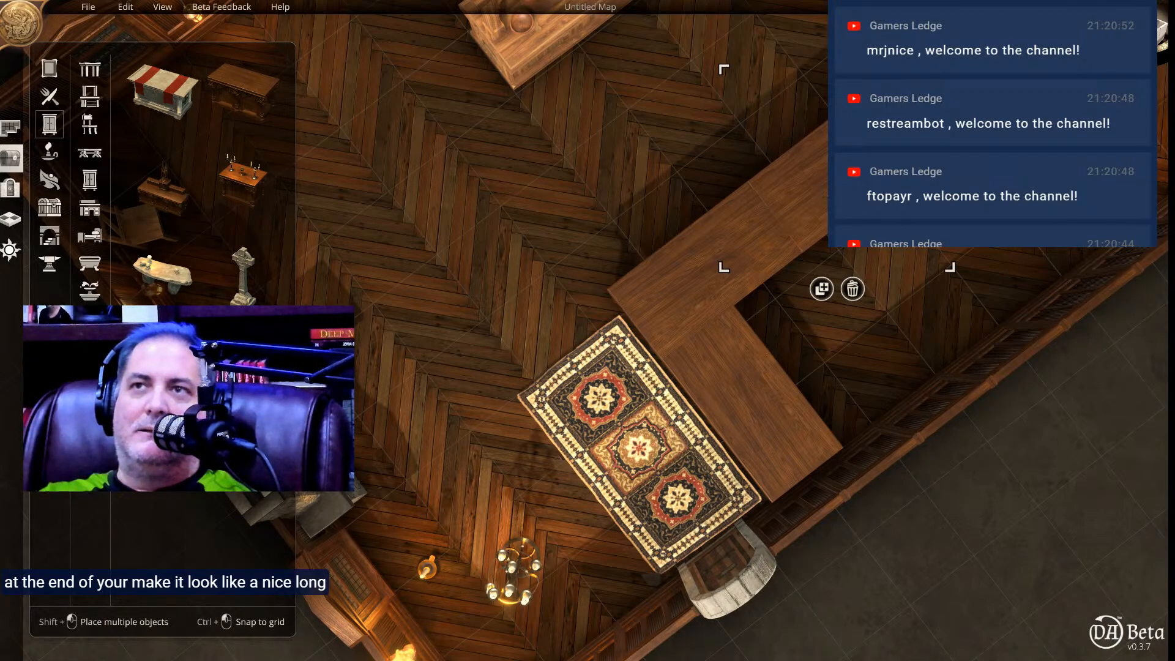
{"action": "middle_click_drag", "start_coordinate": [941, 238], "coordinate": [890, 196]}
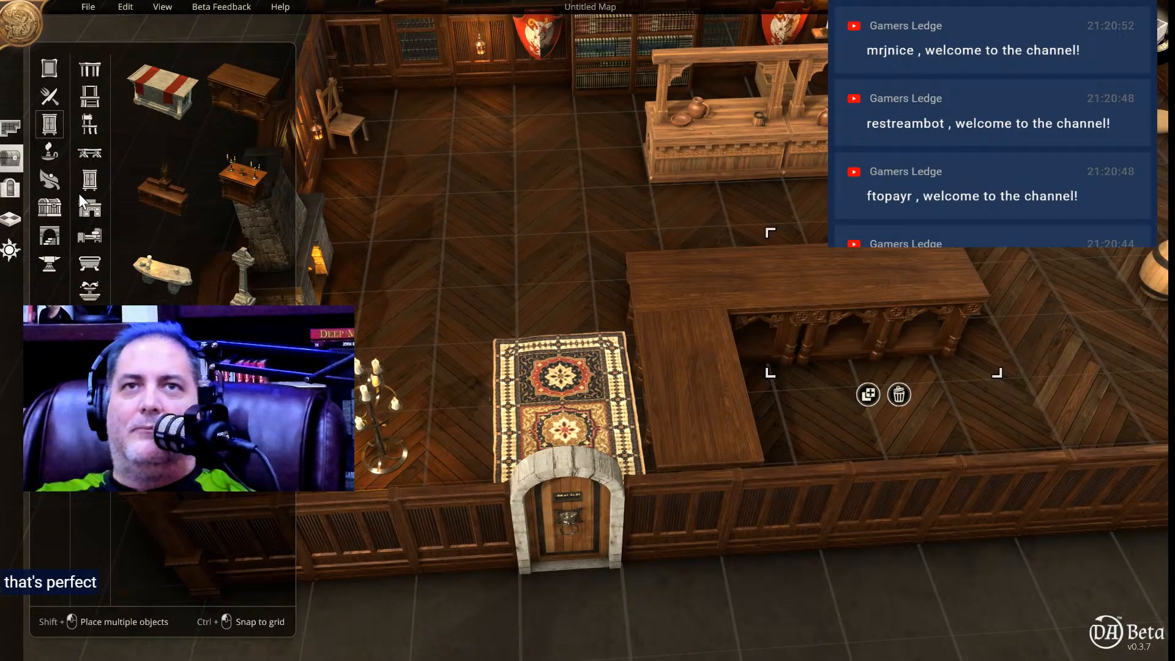
Look through the lighting, plant and container objects, including sacks, barrels, baskets, chests, crates and pots, for shop goods.
{"action": "left_click", "coordinate": [48, 150]}
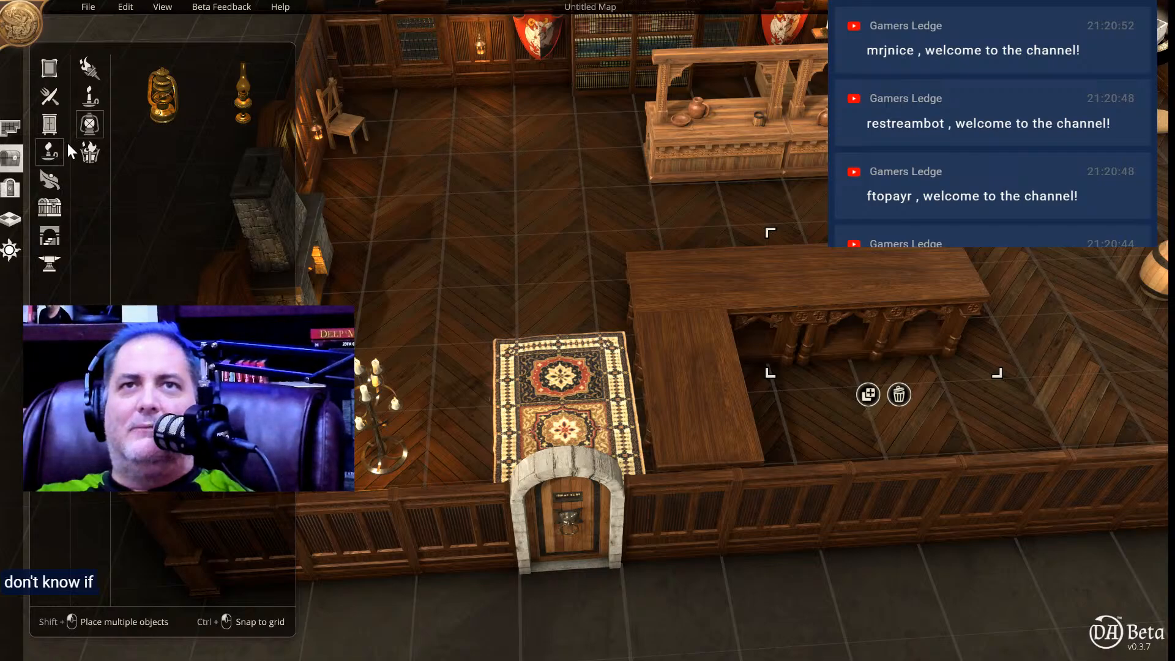
{"action": "left_click", "coordinate": [51, 178]}
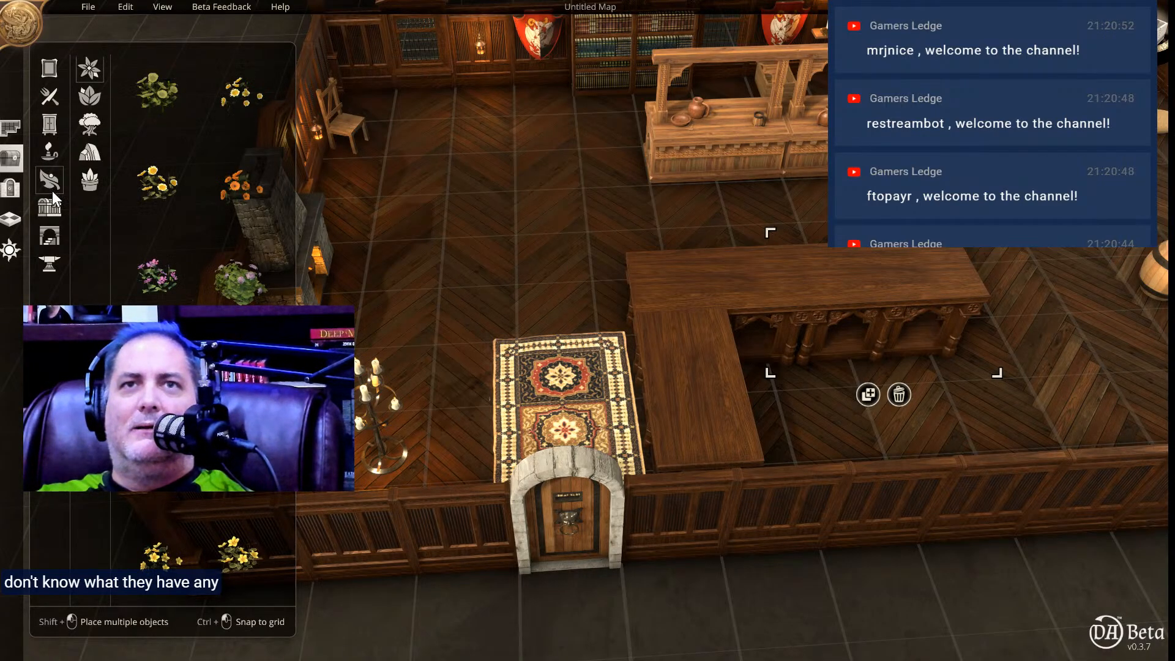
{"action": "left_click", "coordinate": [54, 207]}
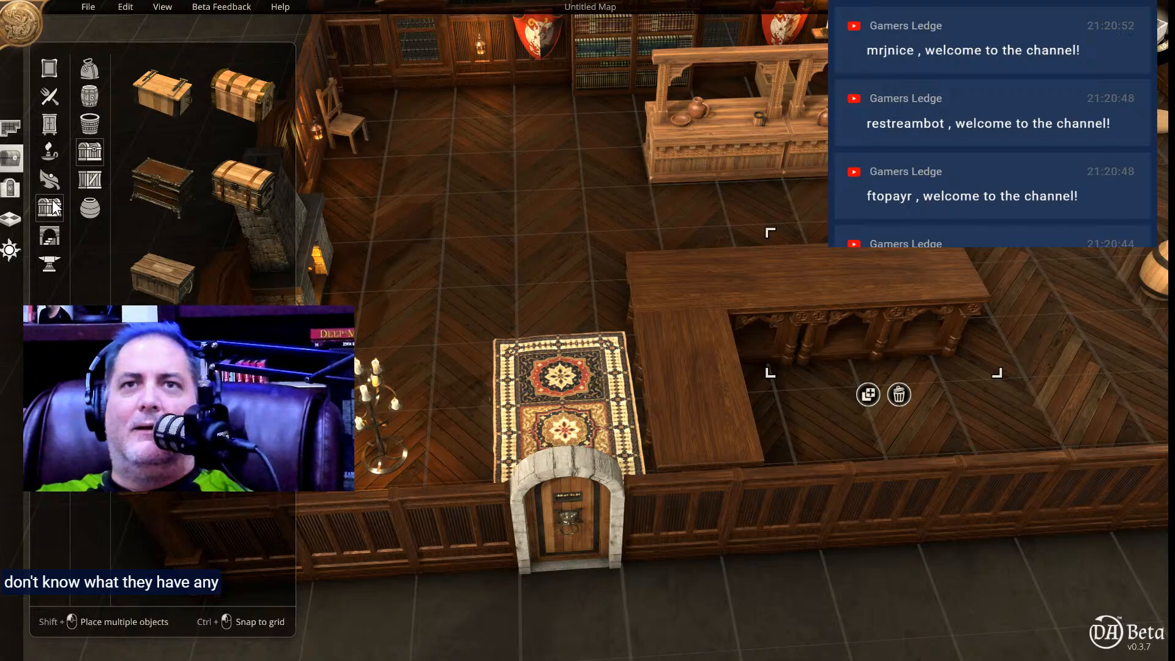
{"action": "left_click", "coordinate": [86, 64]}
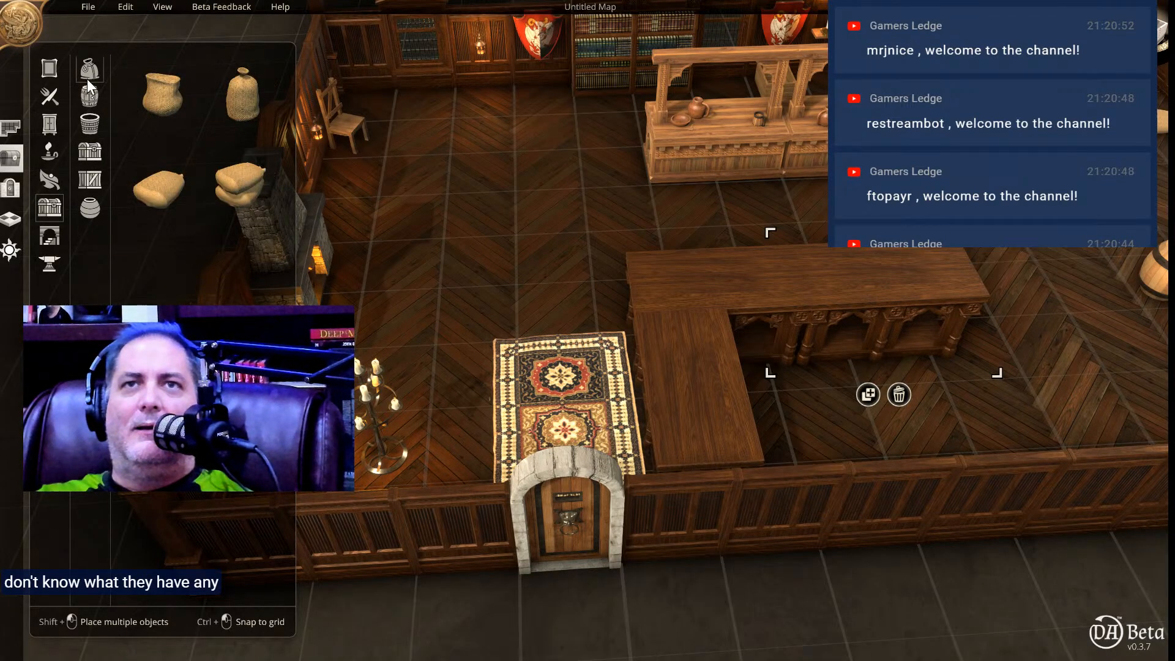
{"action": "left_click", "coordinate": [89, 98]}
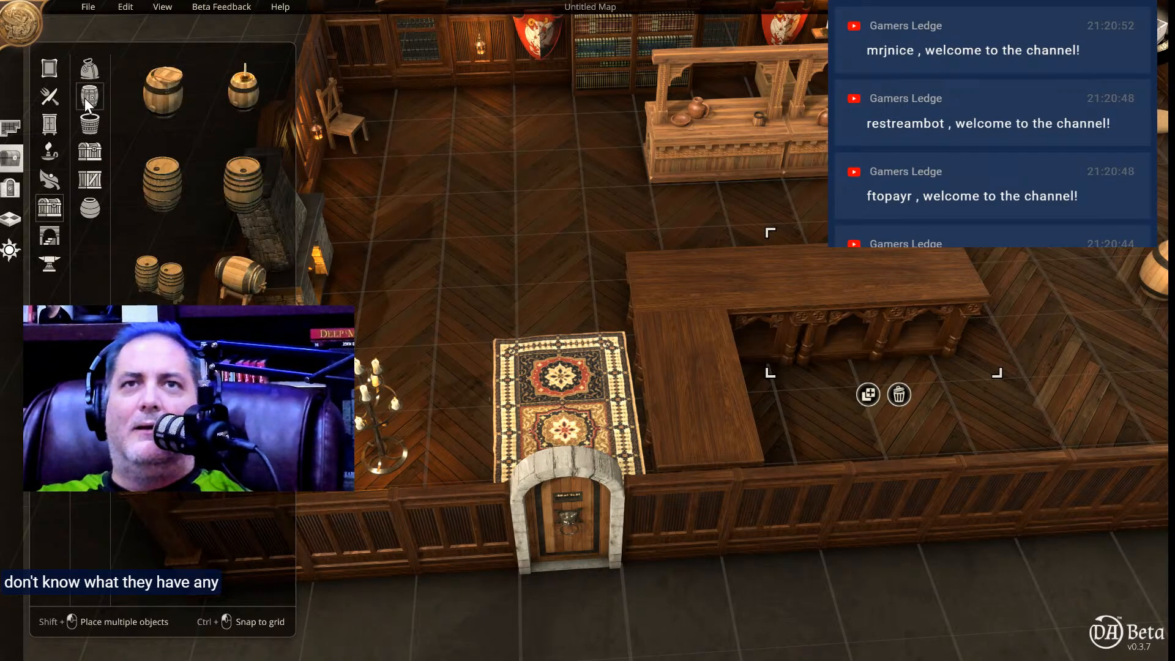
{"action": "left_click", "coordinate": [89, 123]}
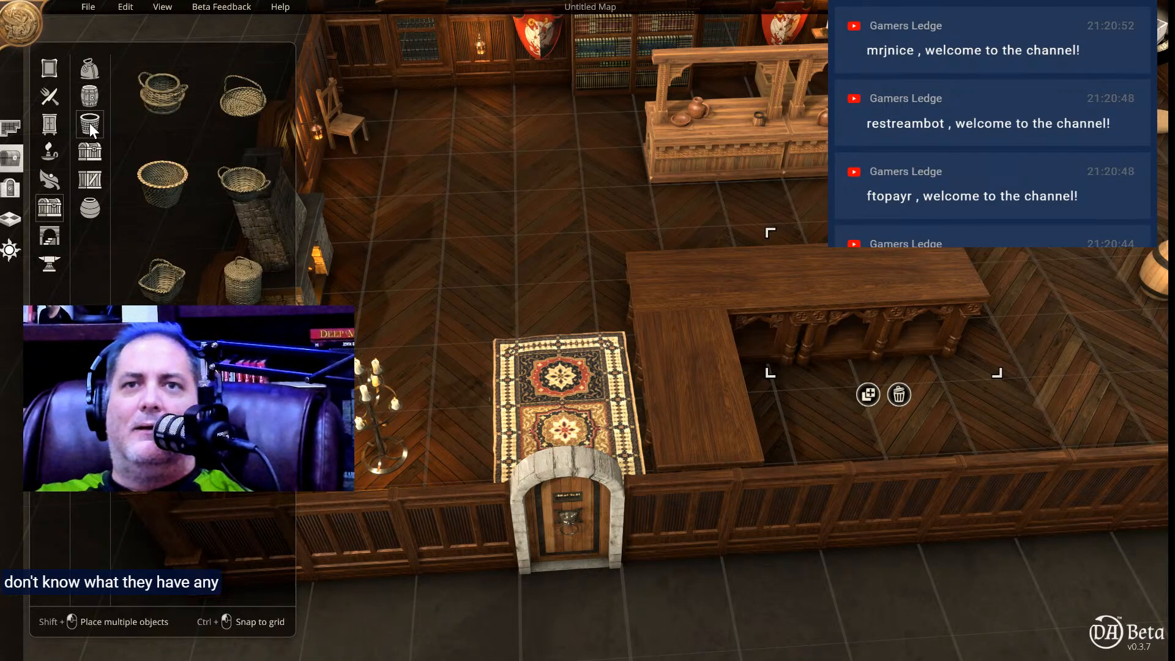
{"action": "left_click", "coordinate": [93, 158]}
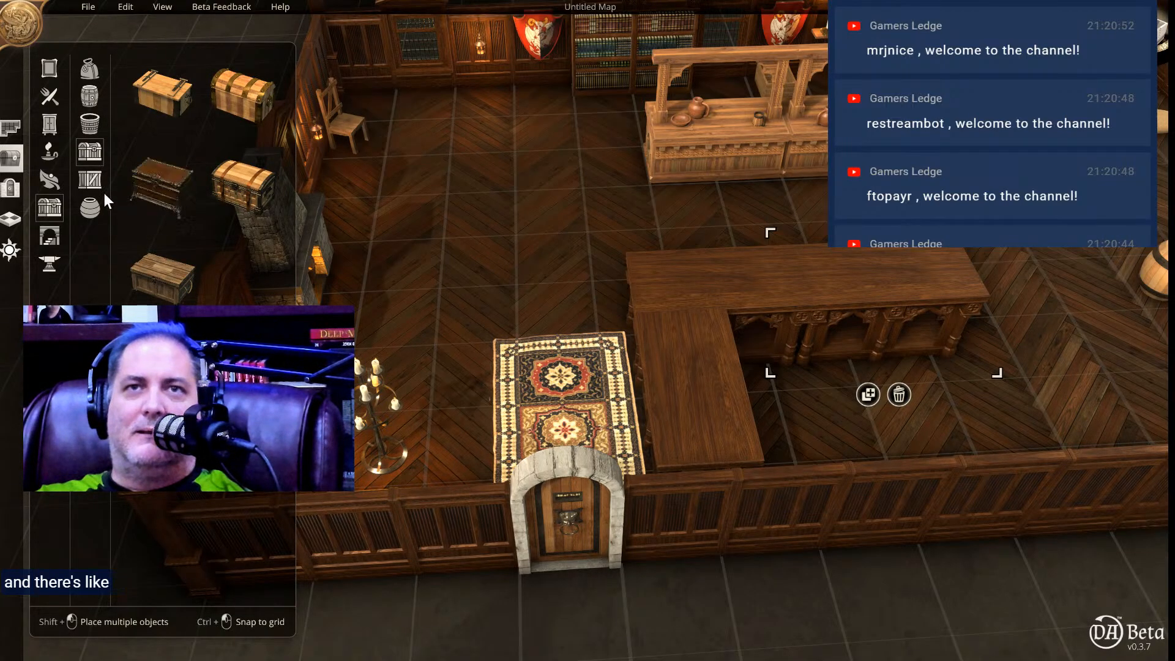
{"action": "left_click", "coordinate": [90, 180]}
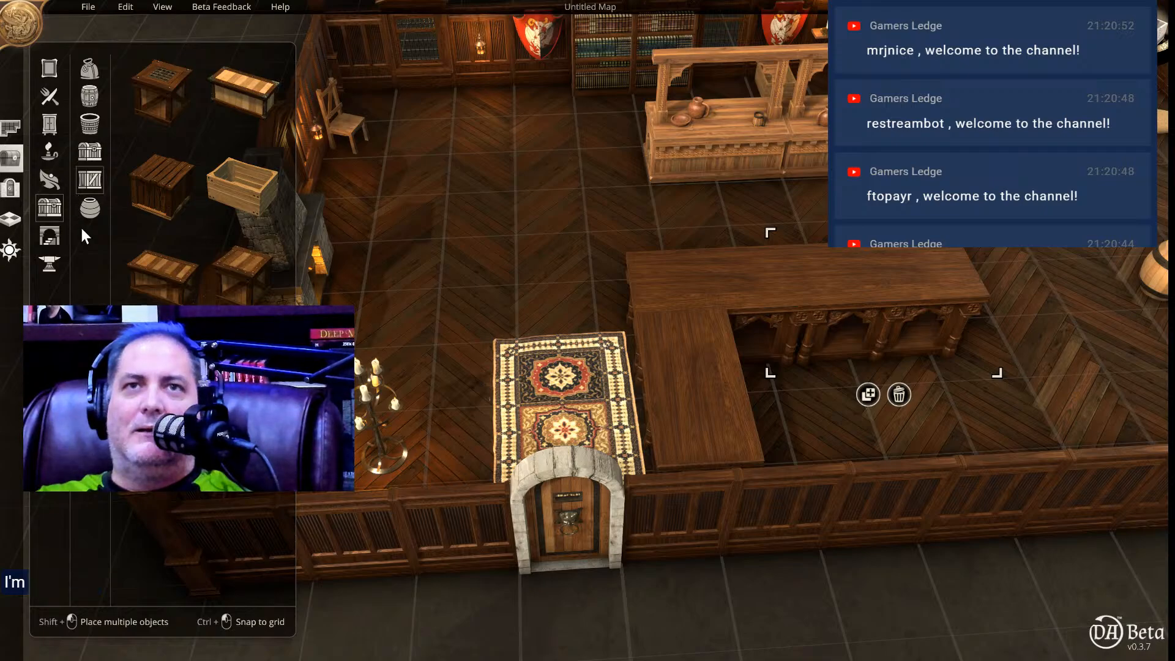
{"action": "left_click", "coordinate": [91, 205]}
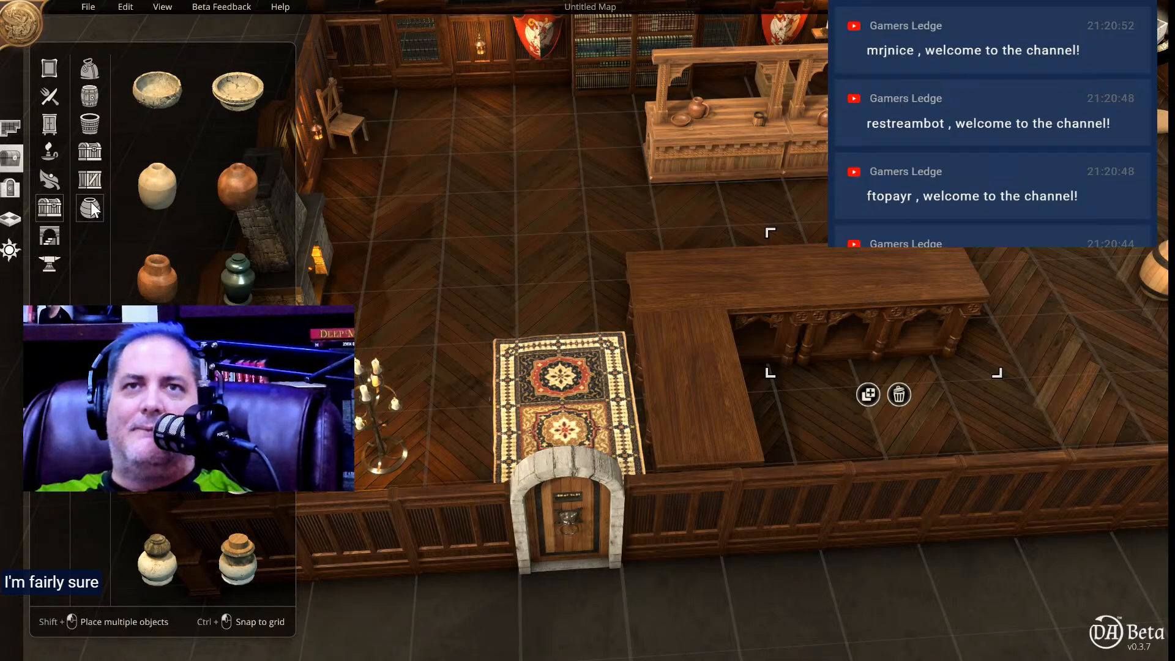
Look through the architectural, smithing, prison, farming, animal and timepiece objects for items suited to the shop counter.
{"action": "left_click", "coordinate": [47, 235]}
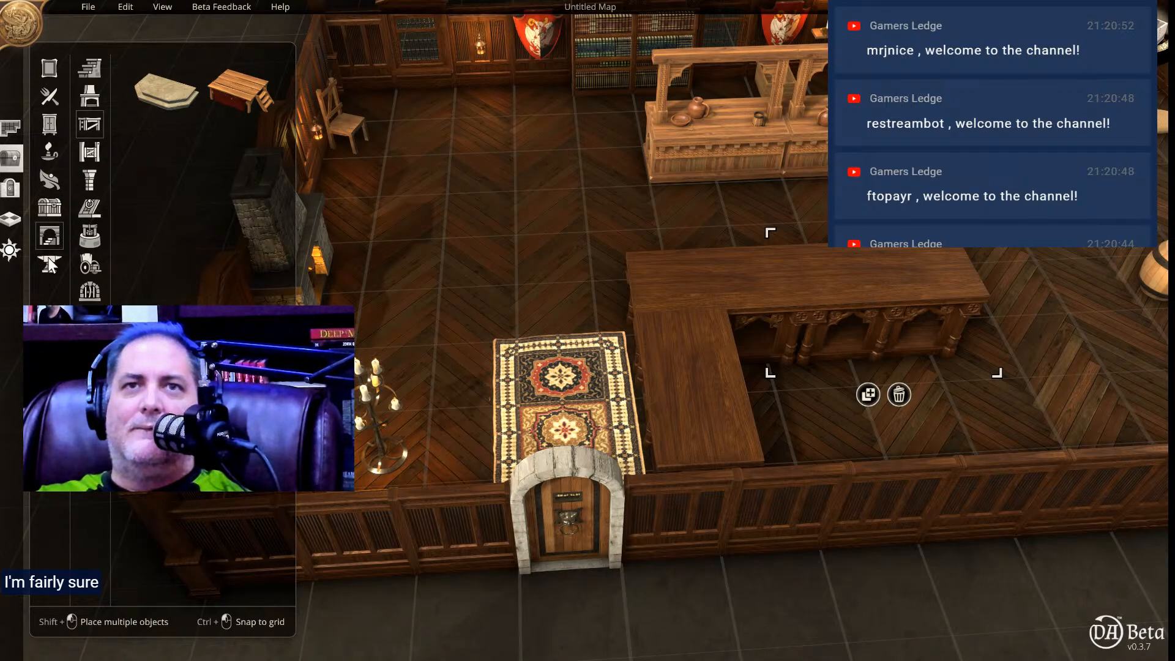
{"action": "left_click", "coordinate": [47, 259]}
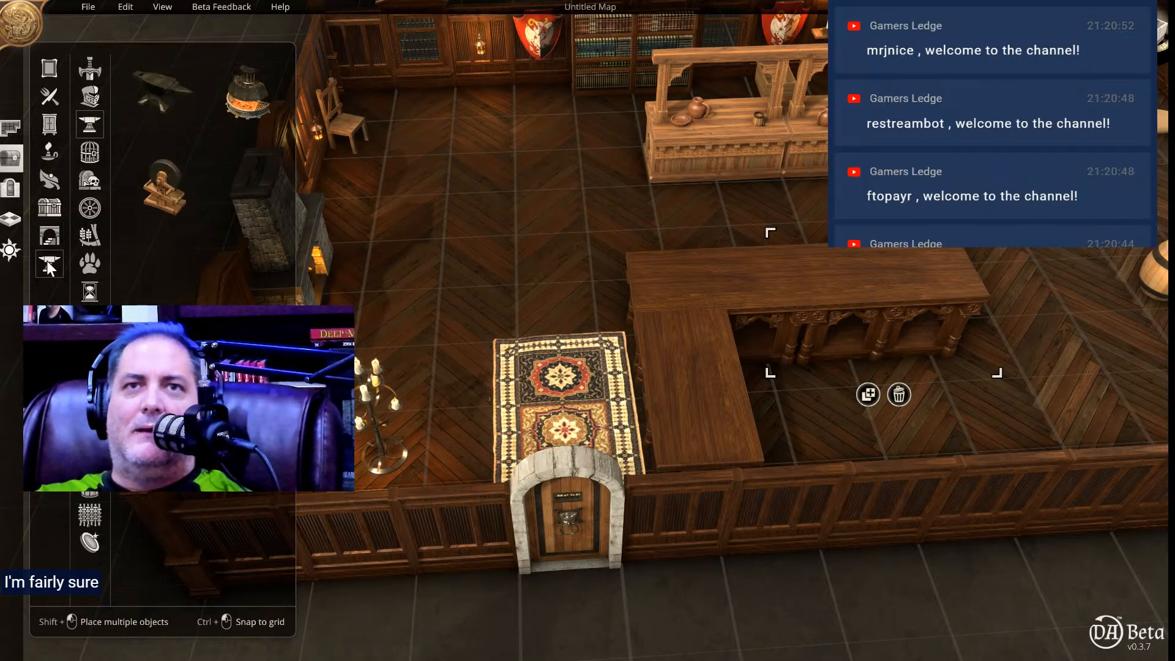
{"action": "left_click", "coordinate": [93, 153]}
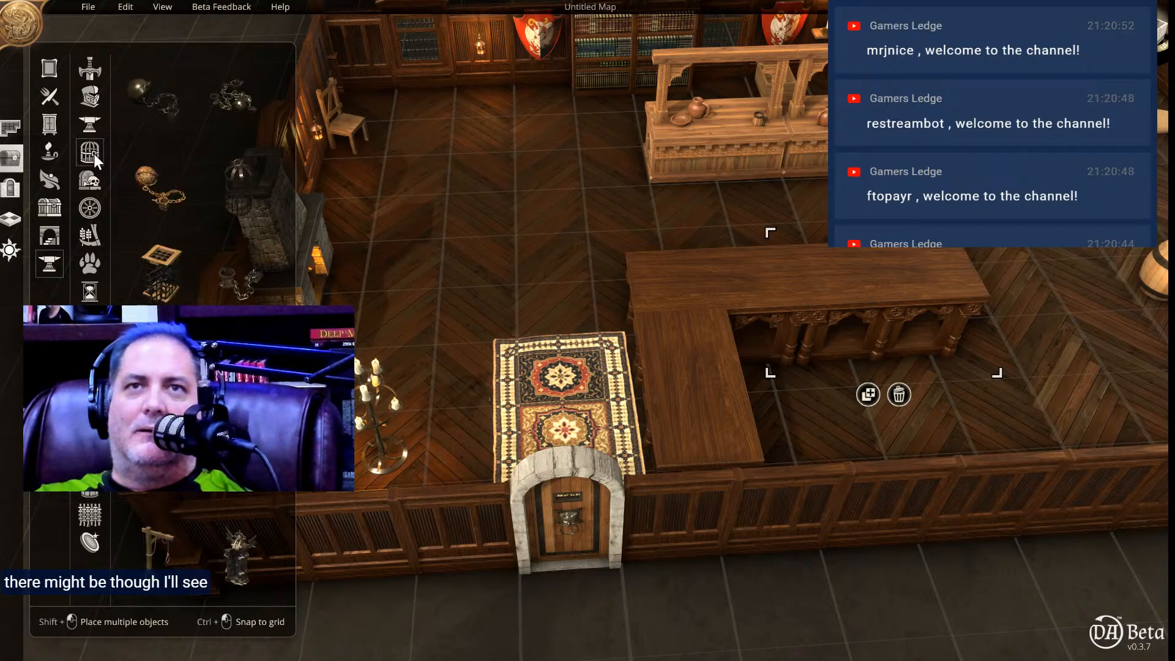
{"action": "left_click", "coordinate": [93, 239]}
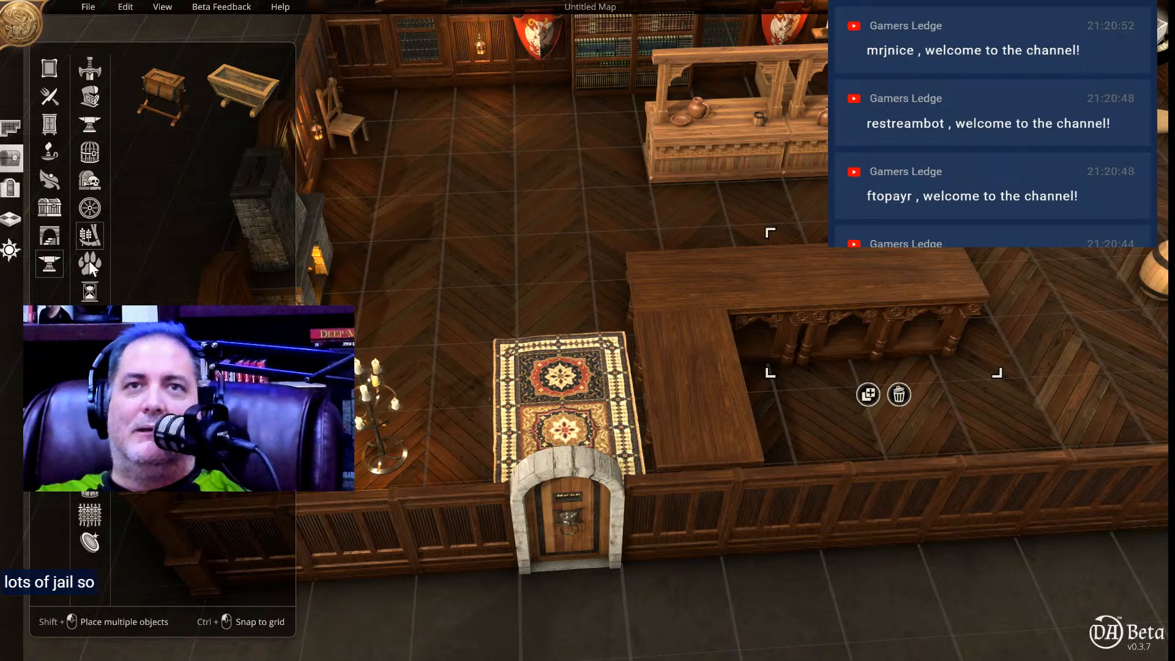
{"action": "left_click", "coordinate": [91, 265]}
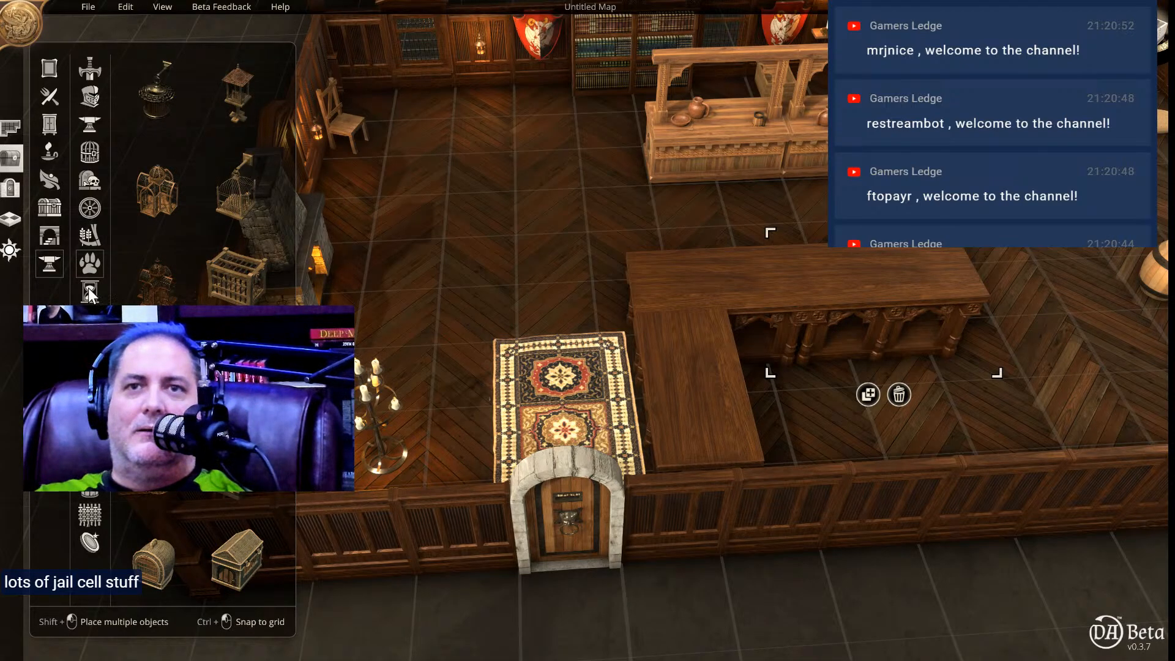
{"action": "left_click", "coordinate": [89, 289]}
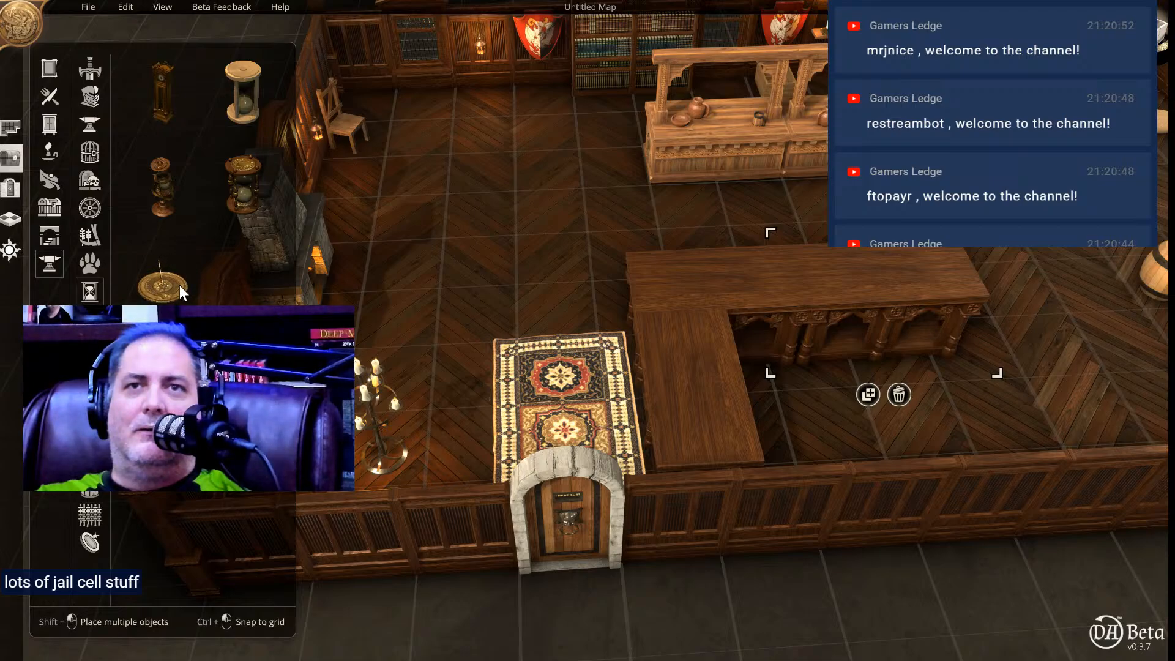
Place an open book on the long side of the L-shaped counter and scale it down slightly.
{"action": "left_click", "coordinate": [90, 319]}
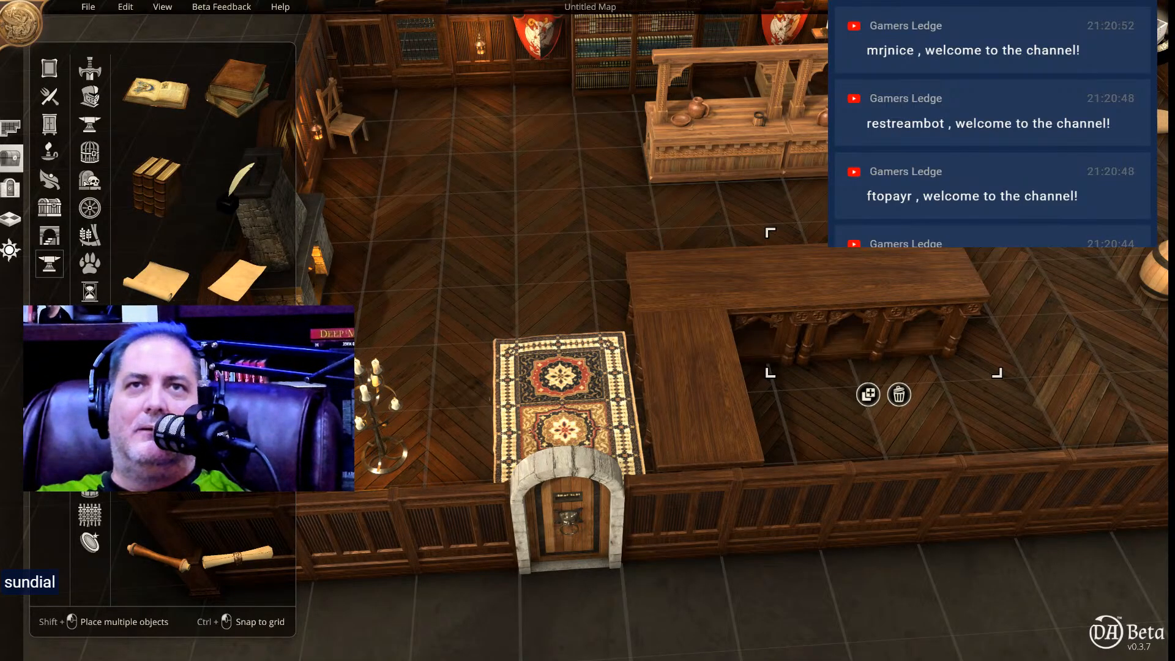
{"action": "left_click_drag", "start_coordinate": [170, 93], "coordinate": [863, 366]}
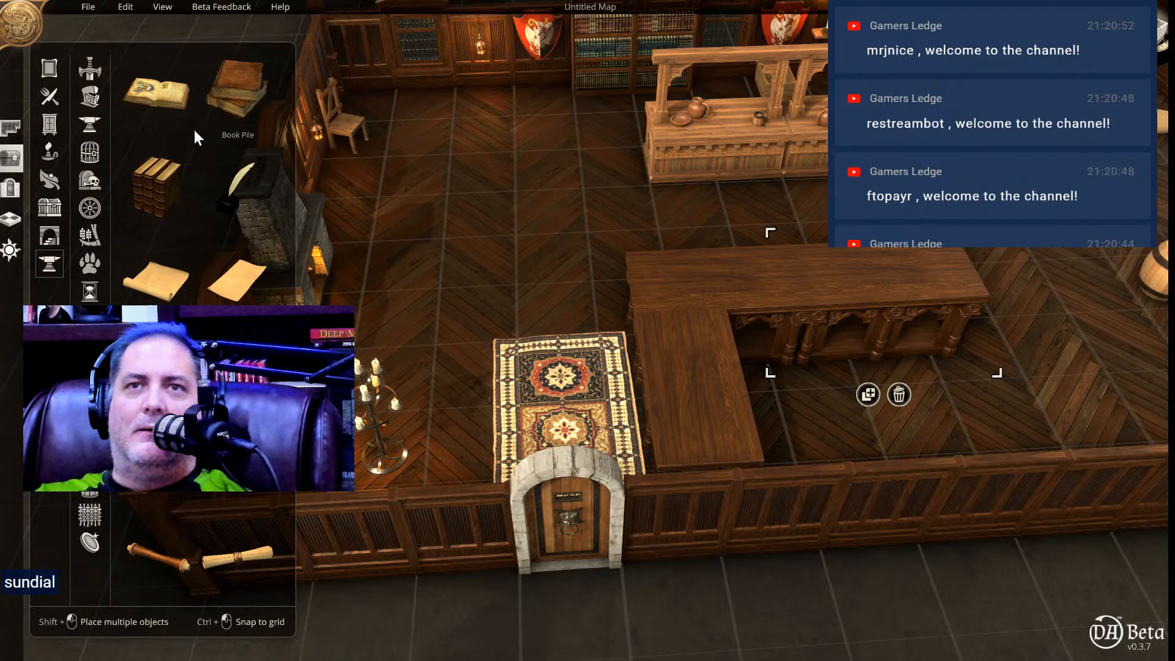
{"action": "left_click", "coordinate": [152, 106]}
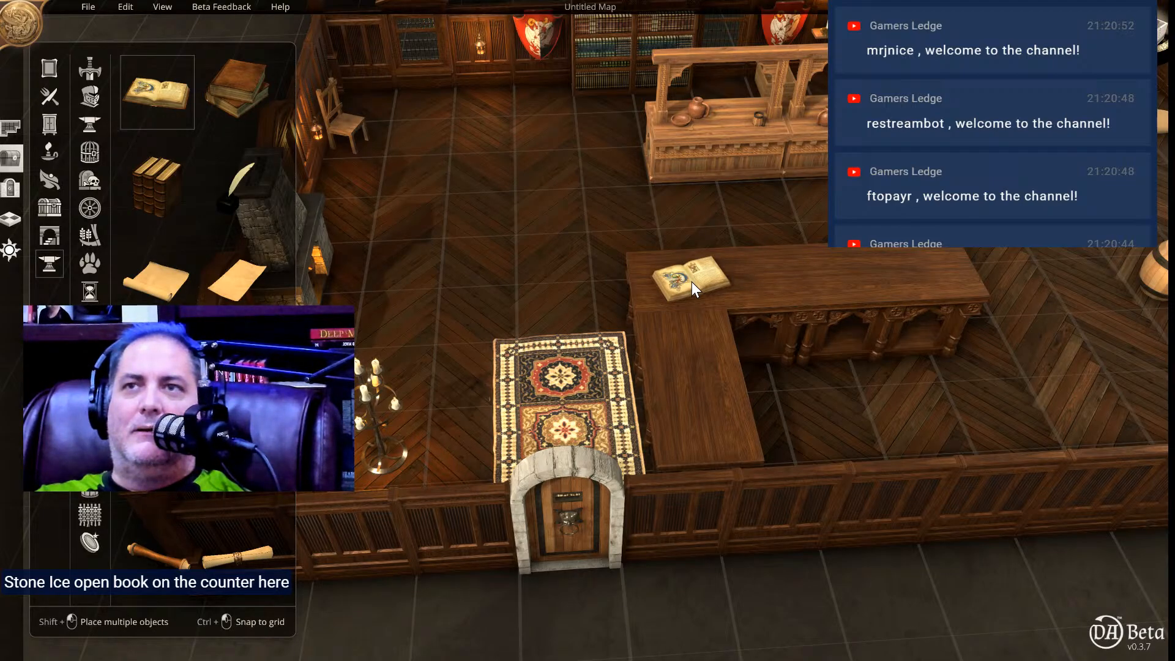
{"action": "left_click", "coordinate": [765, 278]}
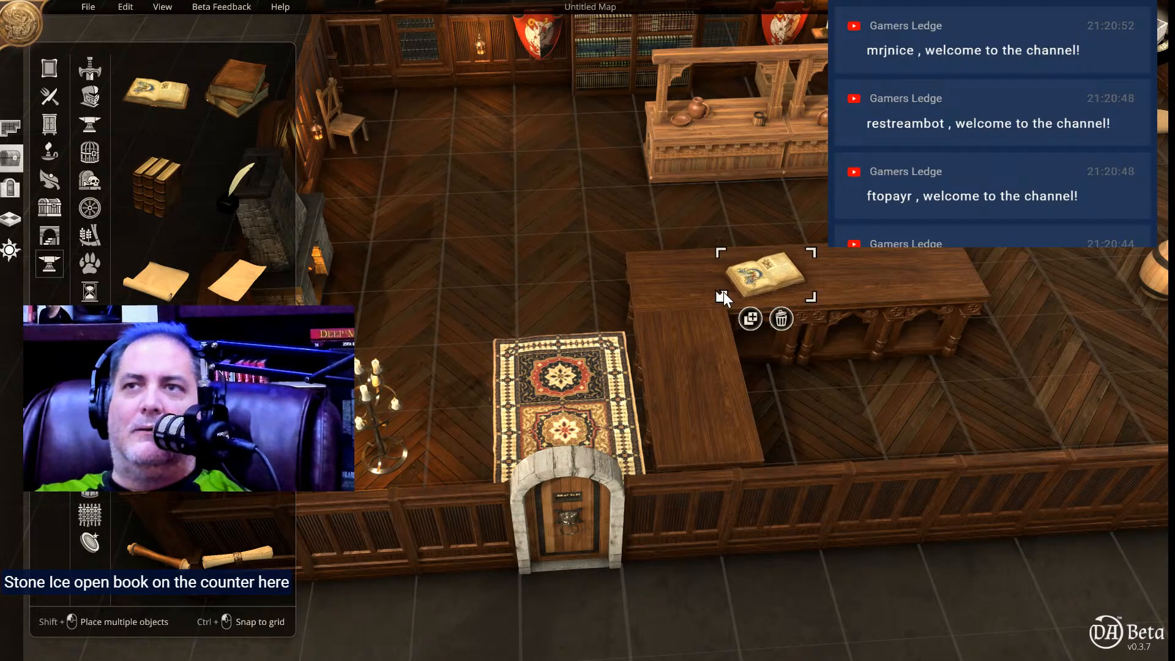
{"action": "left_click_drag", "start_coordinate": [721, 296], "coordinate": [736, 284]}
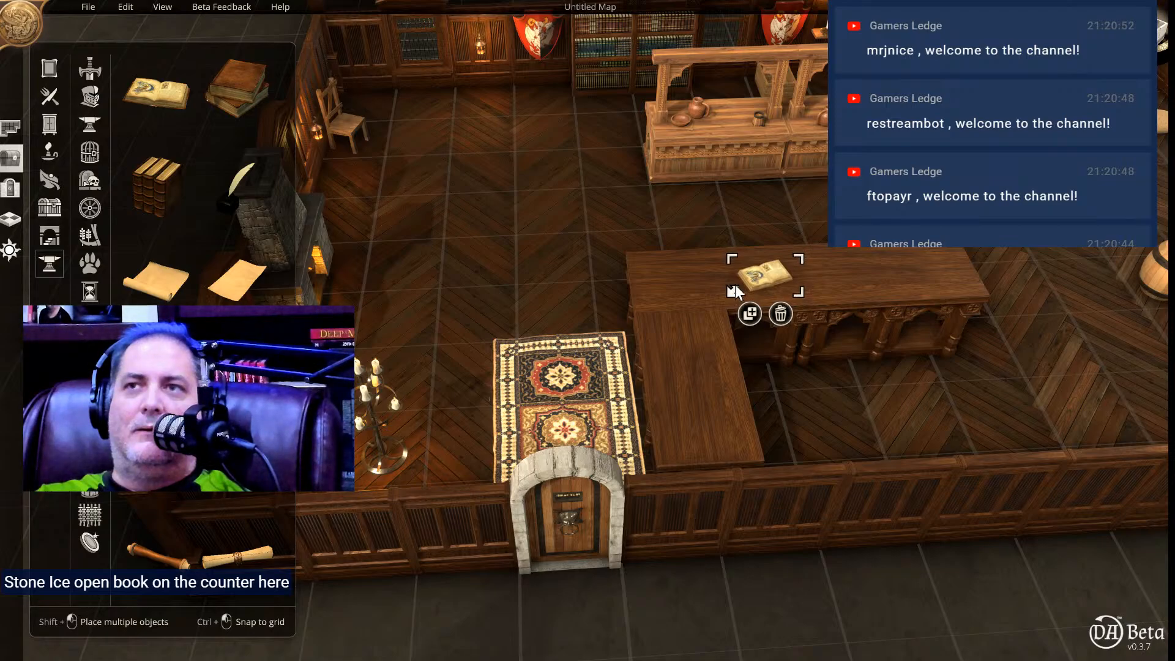
{"action": "left_click", "coordinate": [651, 319]}
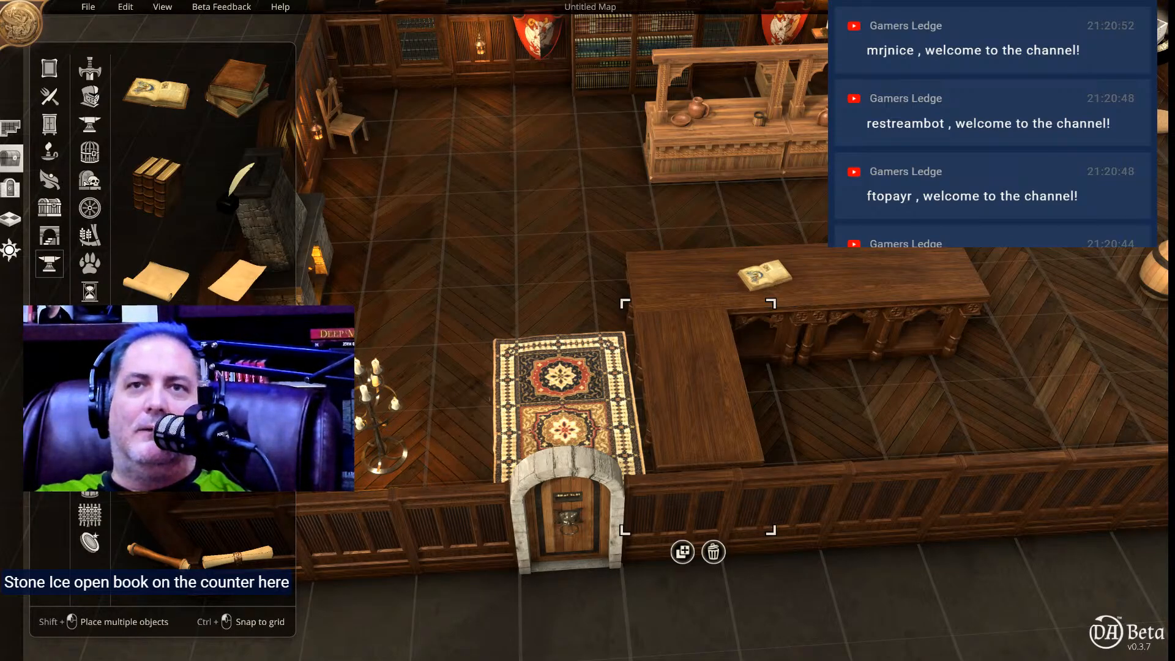
Look through the book, game, instrument, alchemy, kitchen, household, weaving and treasure objects for more counter items.
{"action": "scroll", "coordinate": [196, 184], "scroll_direction": "down", "scroll_amount": 5}
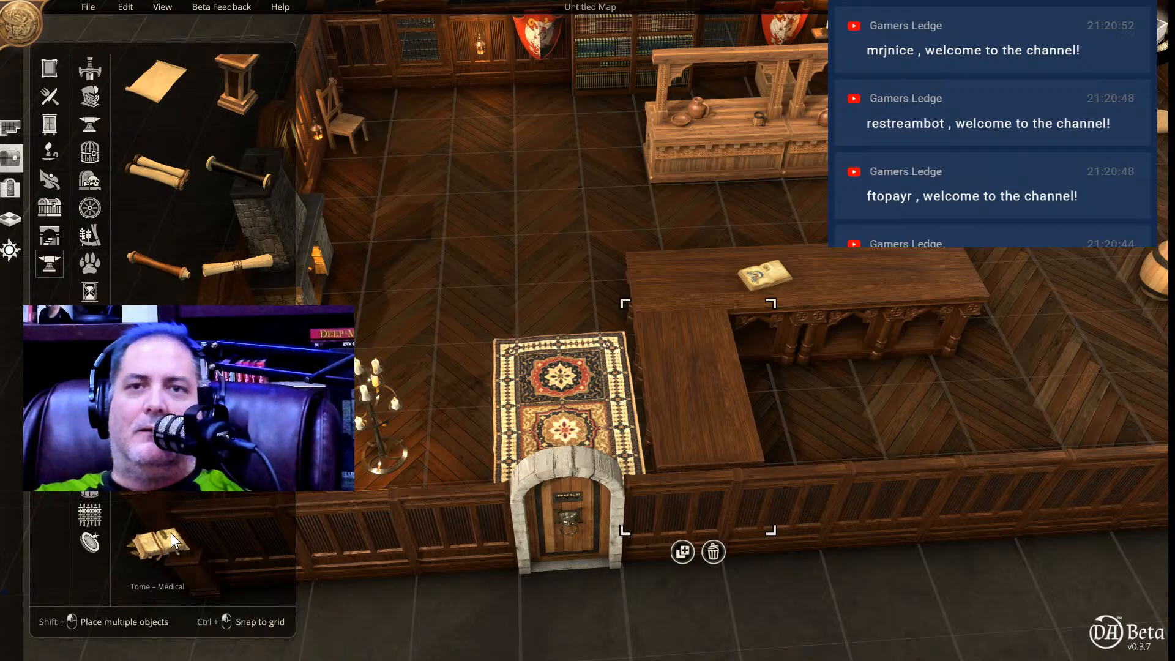
{"action": "scroll", "coordinate": [182, 505], "scroll_direction": "up", "scroll_amount": 5}
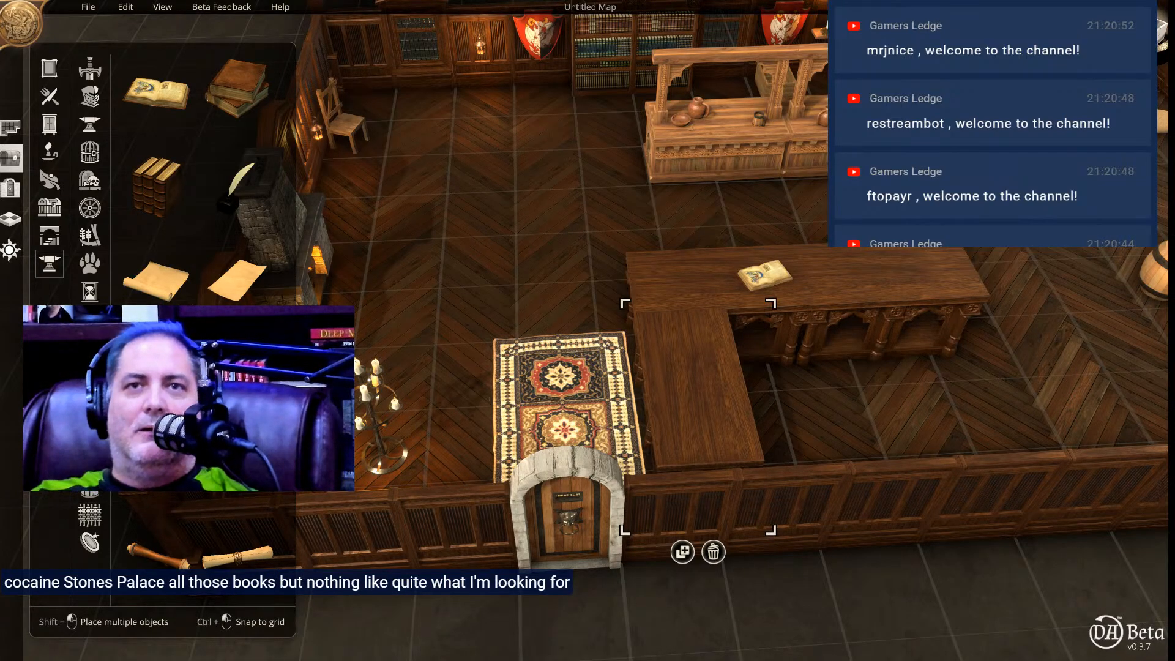
{"action": "scroll", "coordinate": [148, 216], "scroll_direction": "down", "scroll_amount": 5}
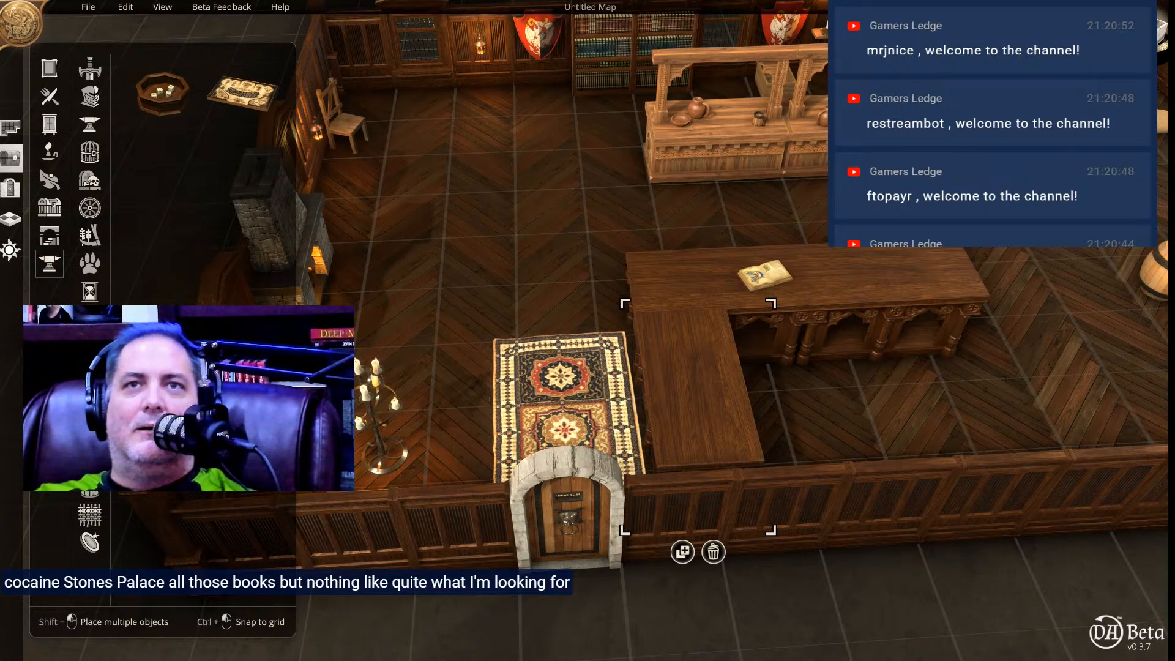
{"action": "scroll", "coordinate": [148, 216], "scroll_direction": "down", "scroll_amount": 3}
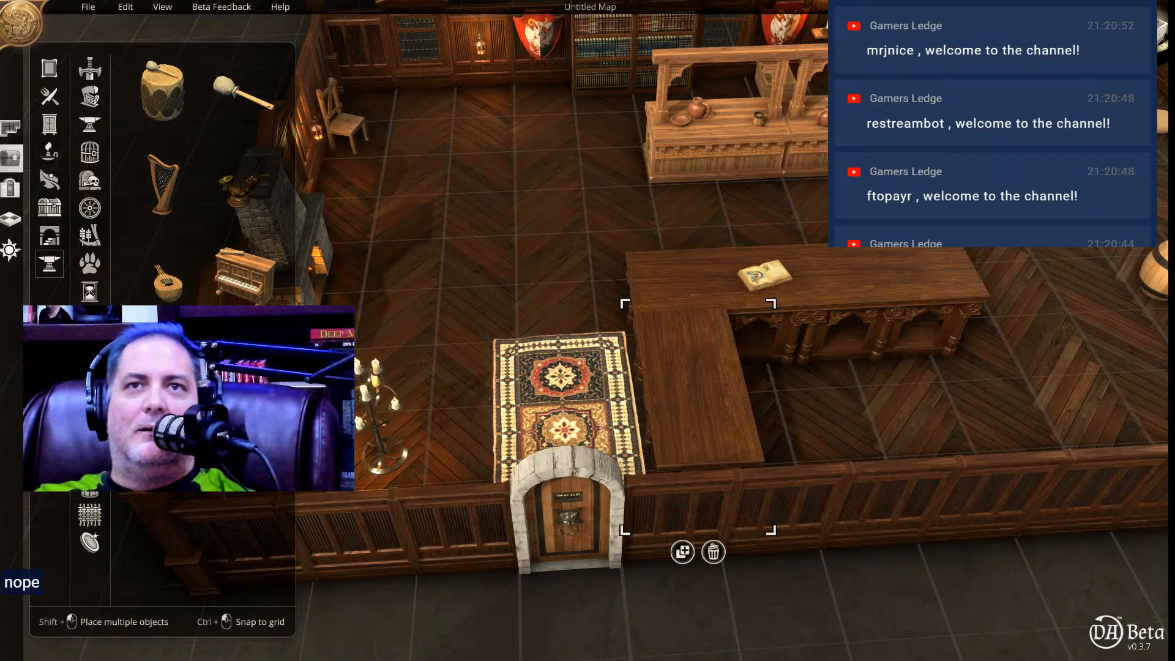
{"action": "scroll", "coordinate": [148, 216], "scroll_direction": "down", "scroll_amount": 3}
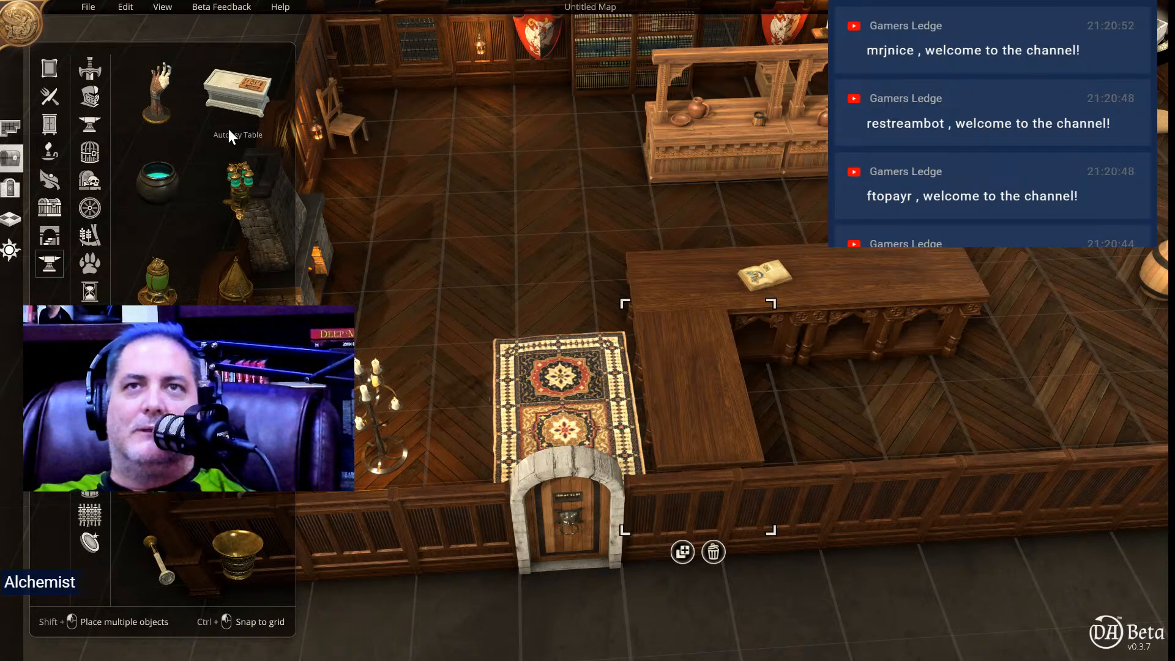
{"action": "scroll", "coordinate": [202, 184], "scroll_direction": "down", "scroll_amount": 5}
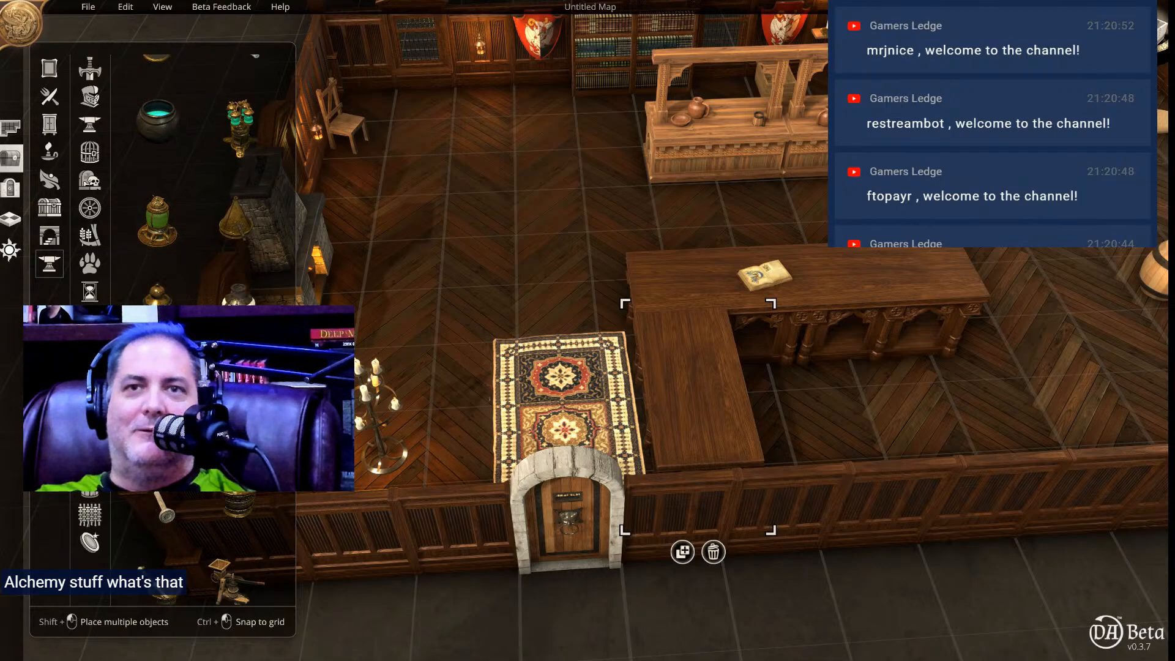
{"action": "scroll", "coordinate": [162, 184], "scroll_direction": "down", "scroll_amount": 4}
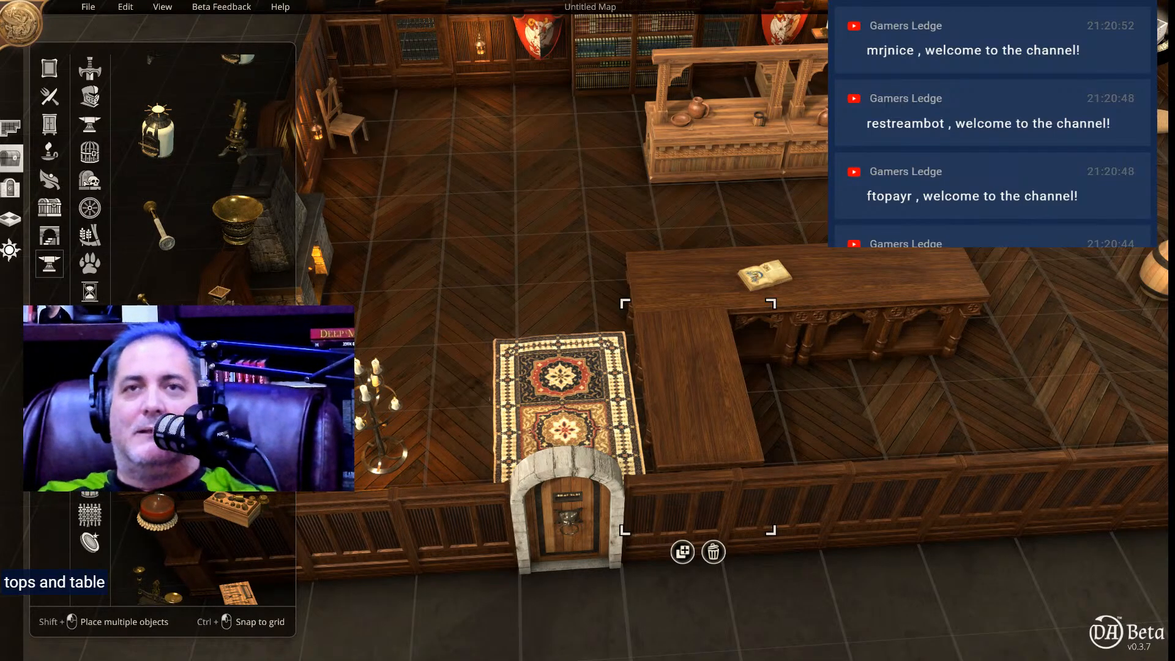
{"action": "scroll", "coordinate": [202, 172], "scroll_direction": "down", "scroll_amount": 2}
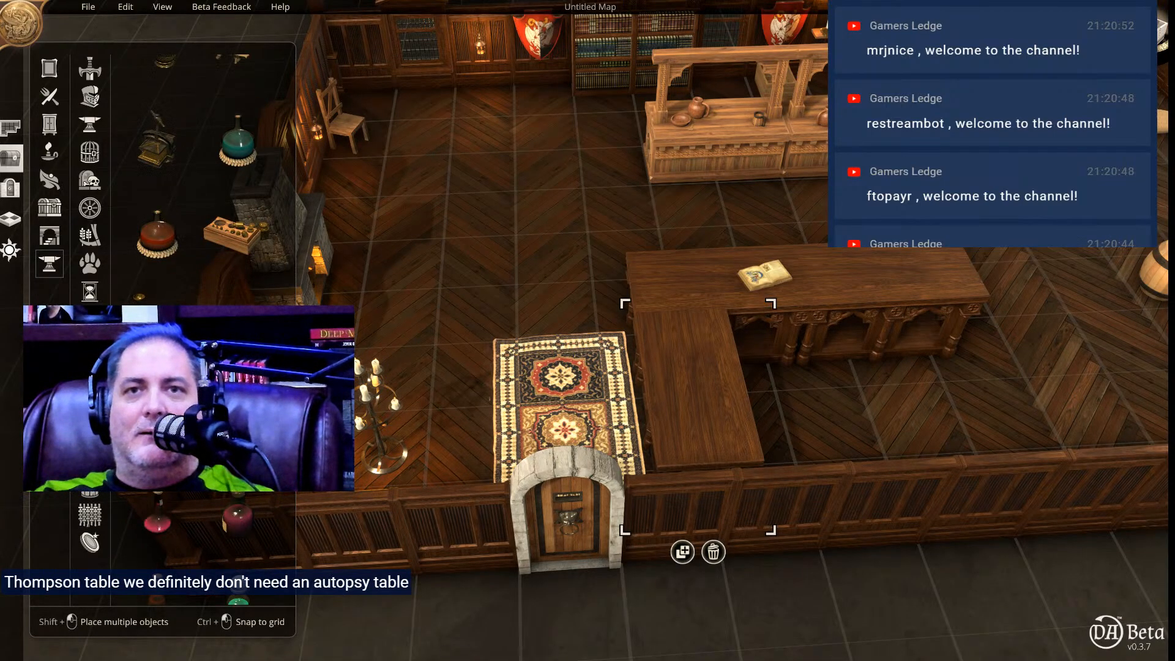
{"action": "scroll", "coordinate": [202, 331], "scroll_direction": "up", "scroll_amount": 1}
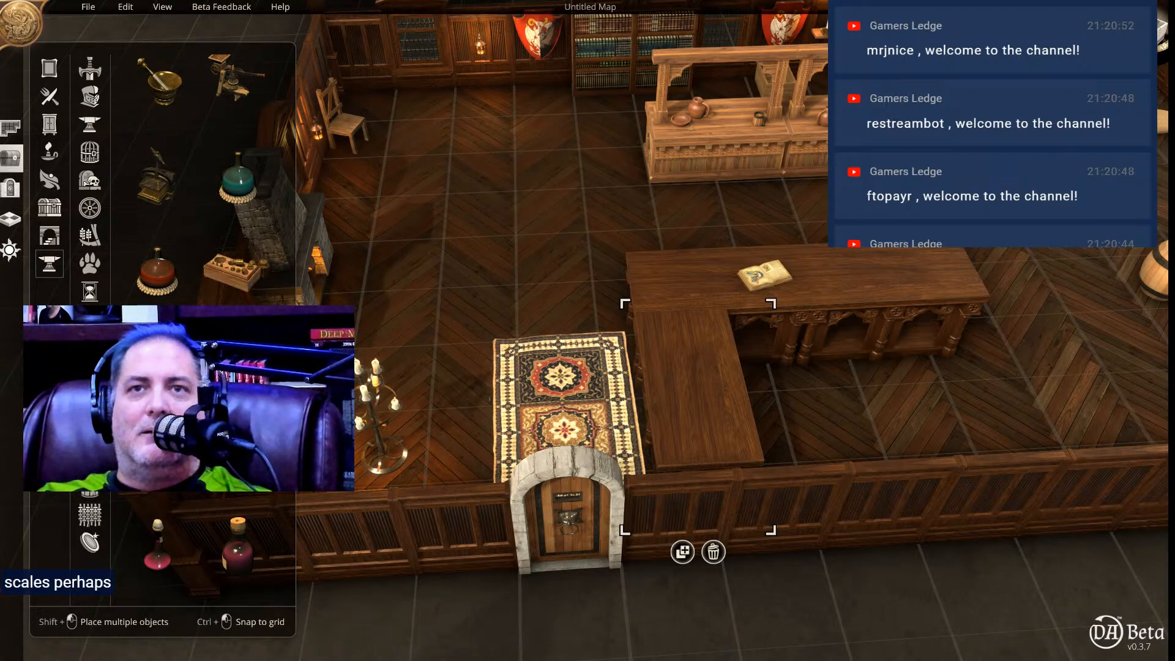
{"action": "scroll", "coordinate": [202, 184], "scroll_direction": "down", "scroll_amount": 5}
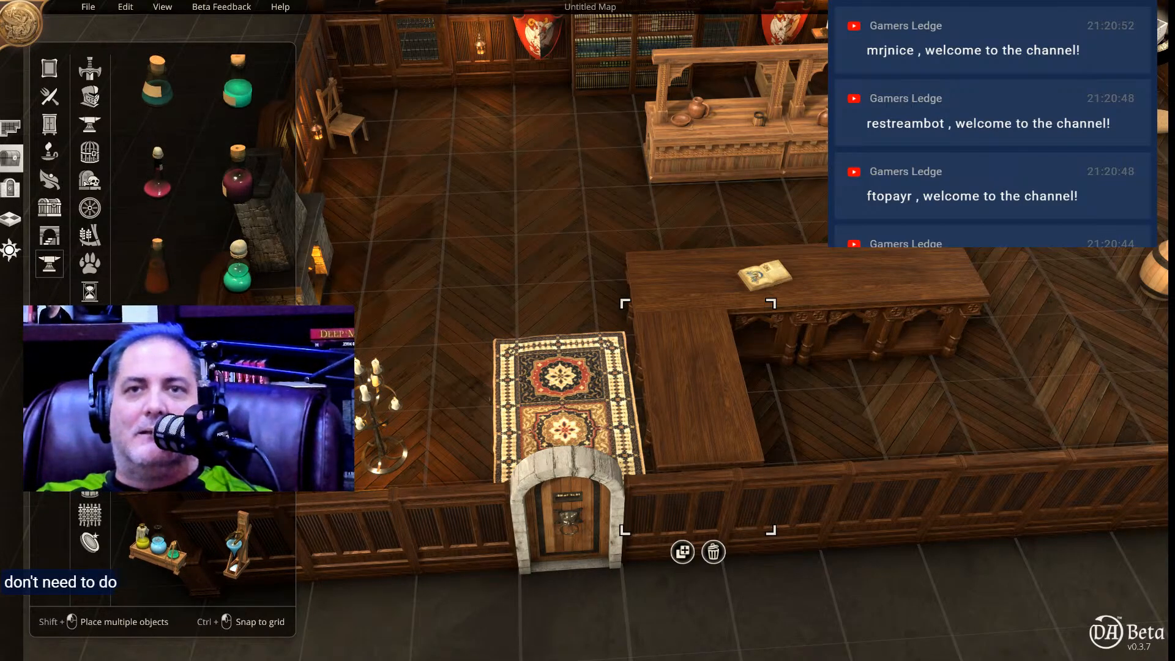
{"action": "scroll", "coordinate": [202, 184], "scroll_direction": "down", "scroll_amount": 3}
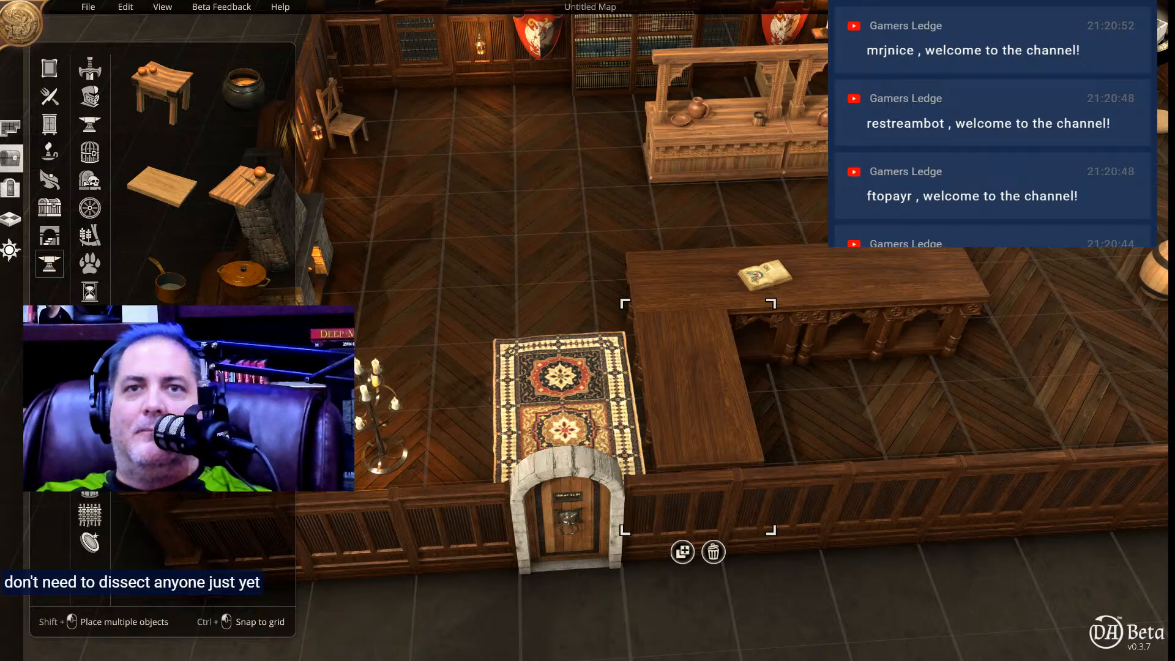
{"action": "scroll", "coordinate": [202, 184], "scroll_direction": "down", "scroll_amount": 1}
{"action": "scroll", "coordinate": [202, 184], "scroll_direction": "down", "scroll_amount": 1}
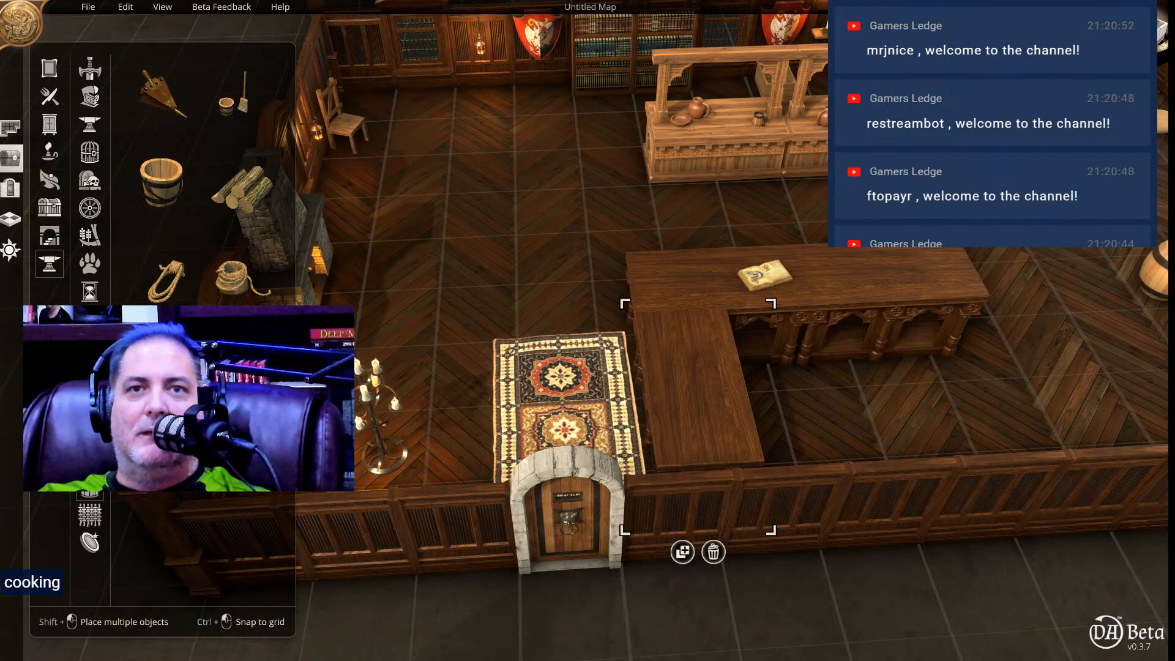
{"action": "left_click", "coordinate": [90, 515]}
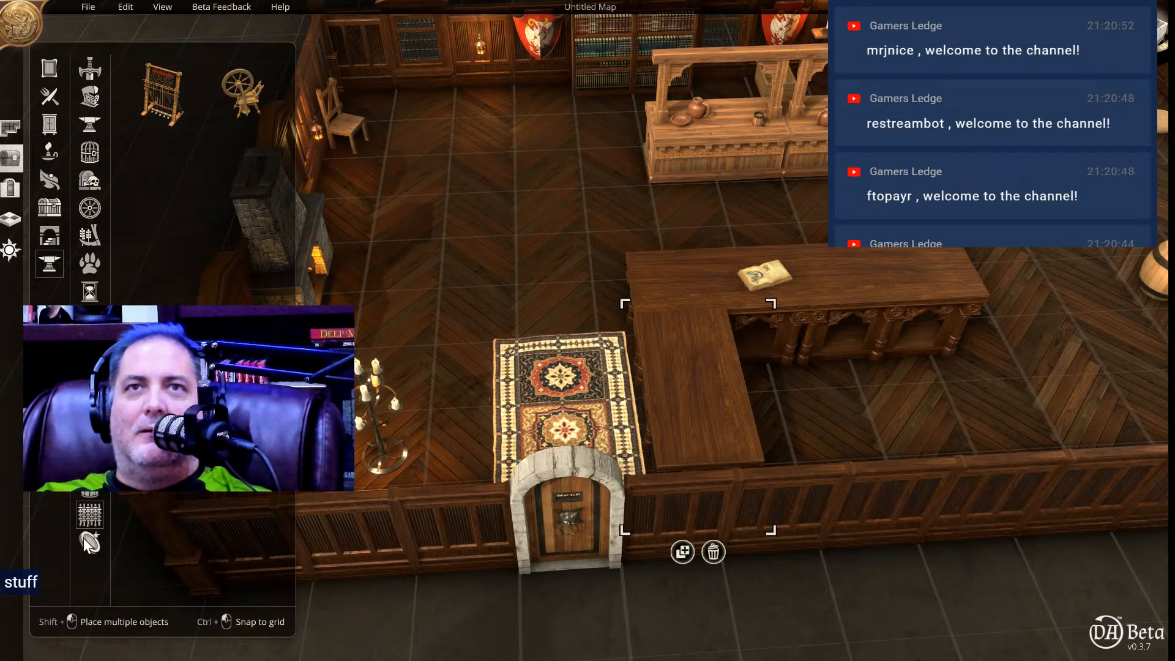
{"action": "left_click", "coordinate": [89, 542]}
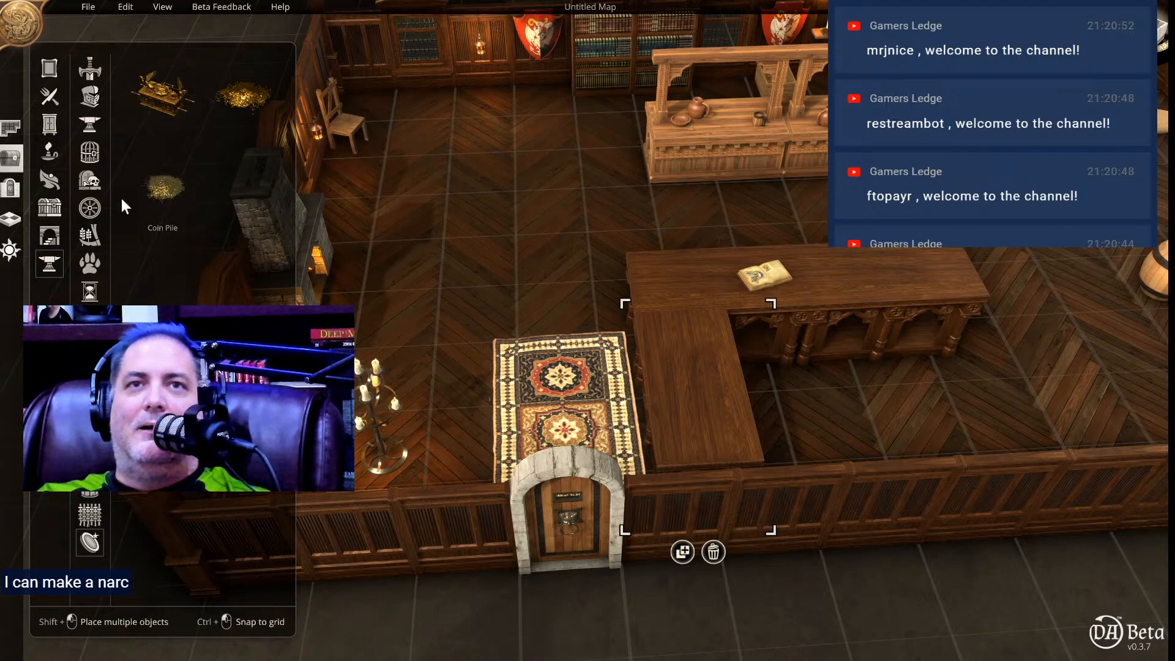
Place a rotated wooden chest near the far end of the counter's long side and move the open book beside it.
{"action": "left_click", "coordinate": [49, 208]}
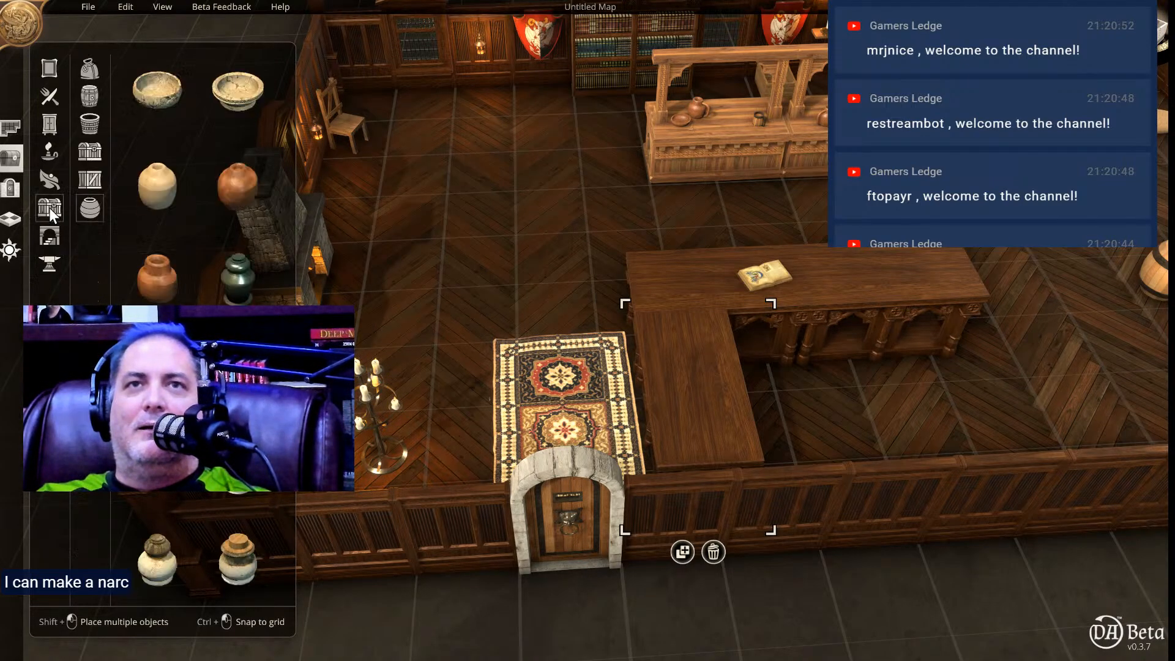
{"action": "left_click", "coordinate": [89, 151]}
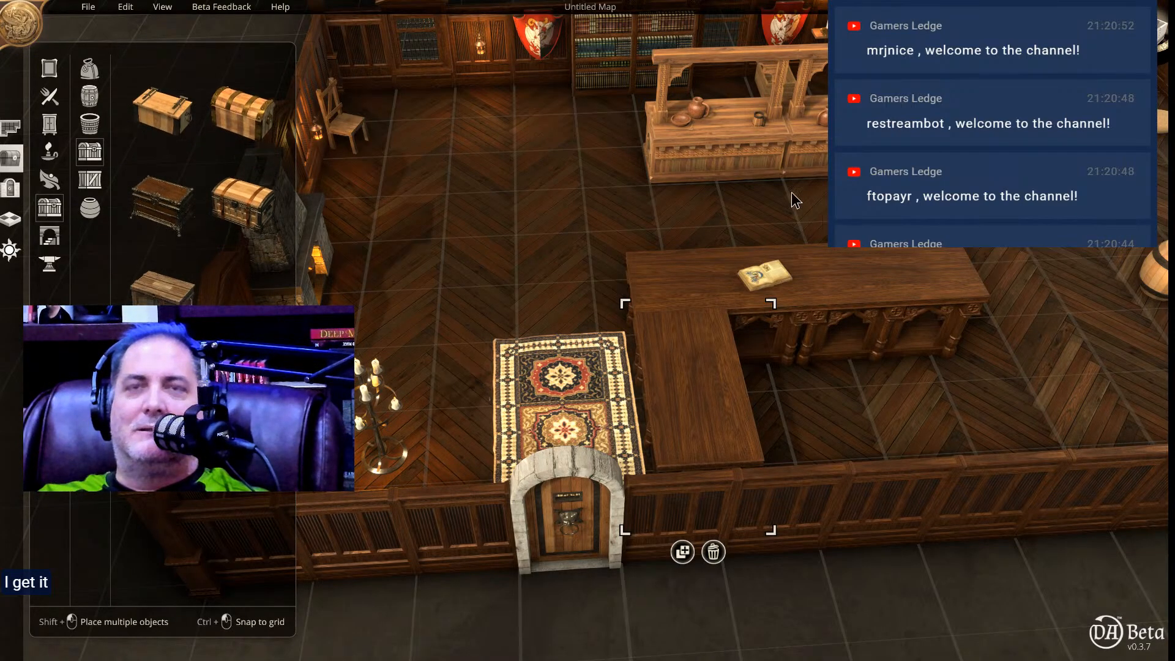
{"action": "left_click", "coordinate": [153, 98]}
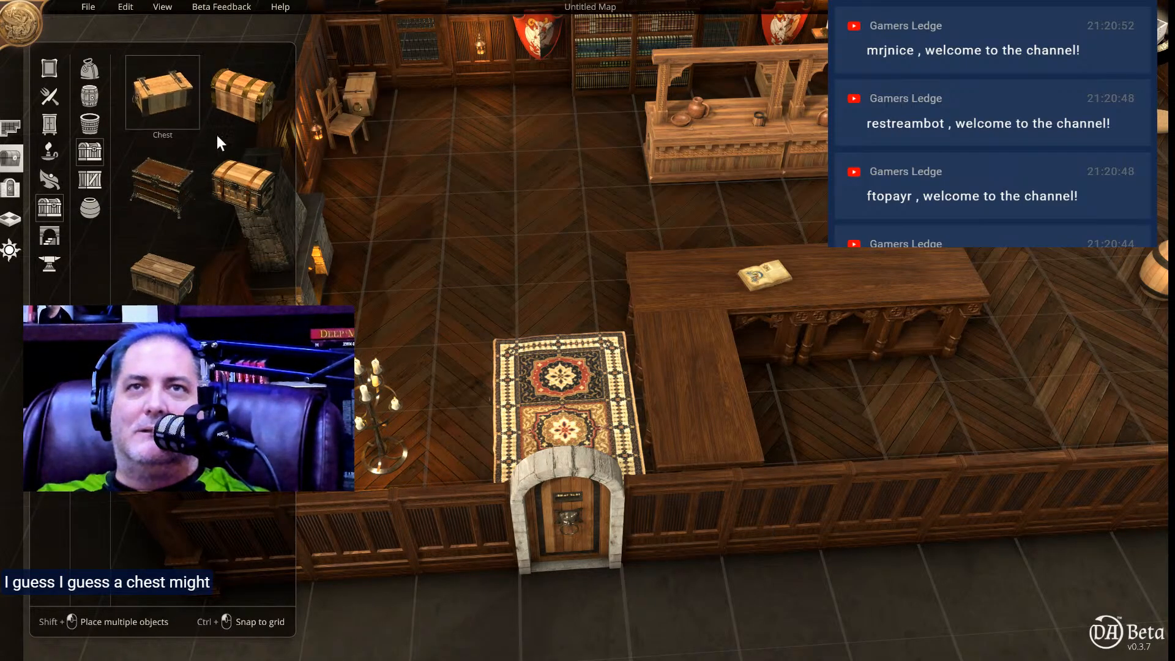
{"action": "left_click", "coordinate": [881, 403]}
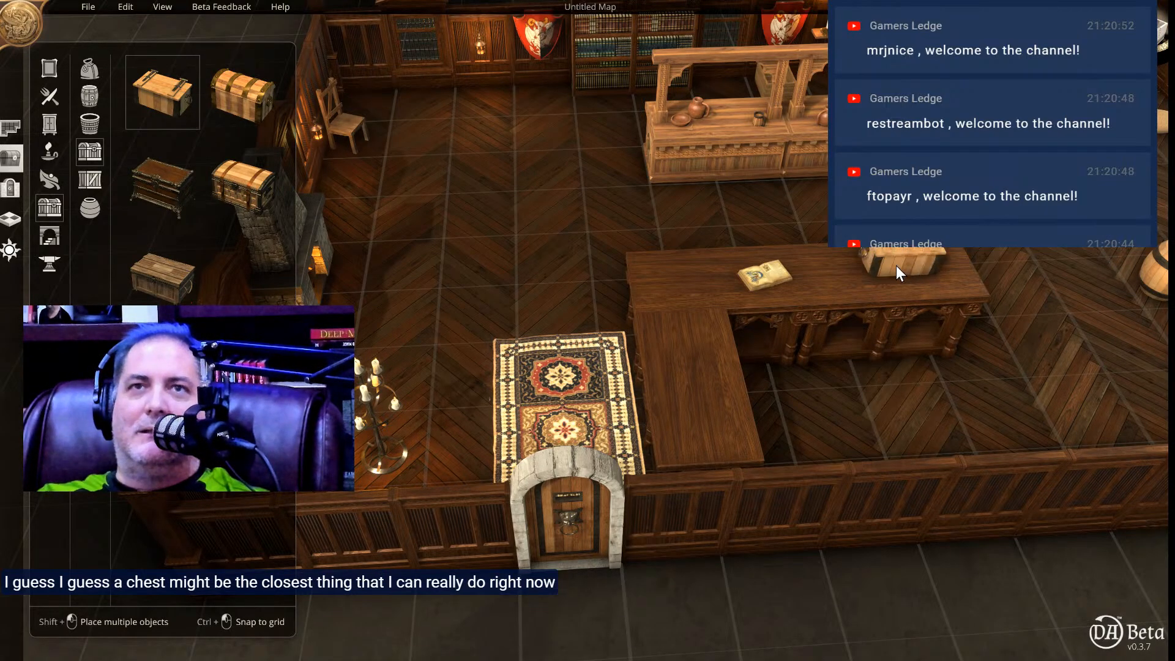
{"action": "scroll", "coordinate": [896, 266], "scroll_direction": "down", "scroll_amount": 3}
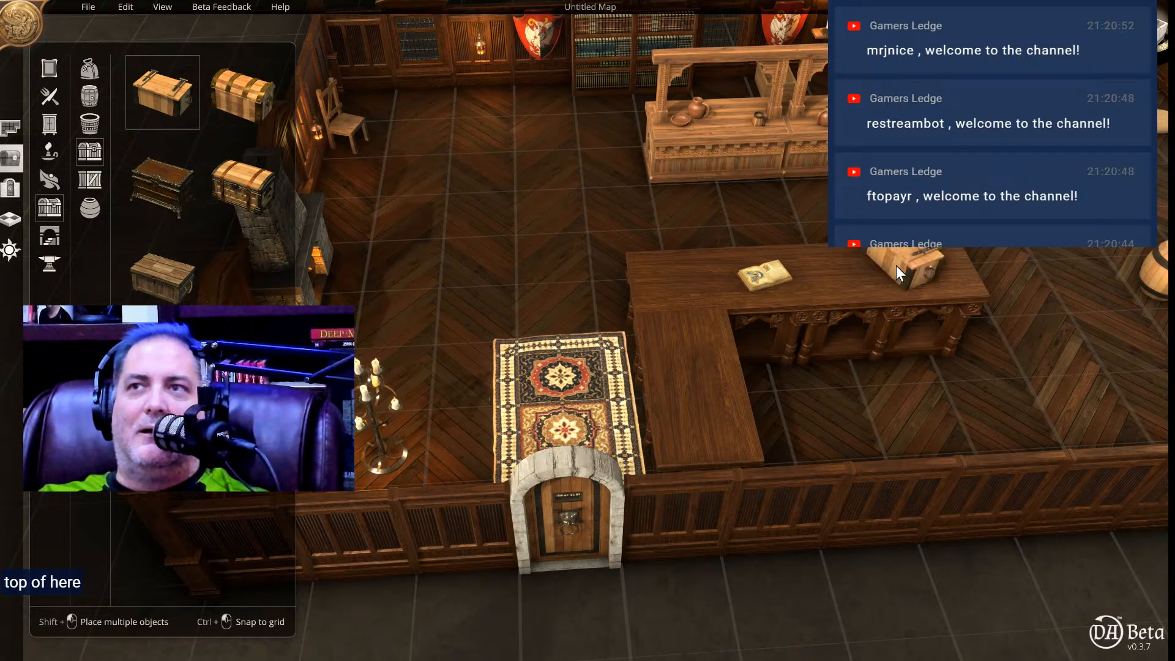
{"action": "scroll", "coordinate": [891, 268], "scroll_direction": "down", "scroll_amount": 2}
{"action": "scroll", "coordinate": [891, 268], "scroll_direction": "down", "scroll_amount": 2}
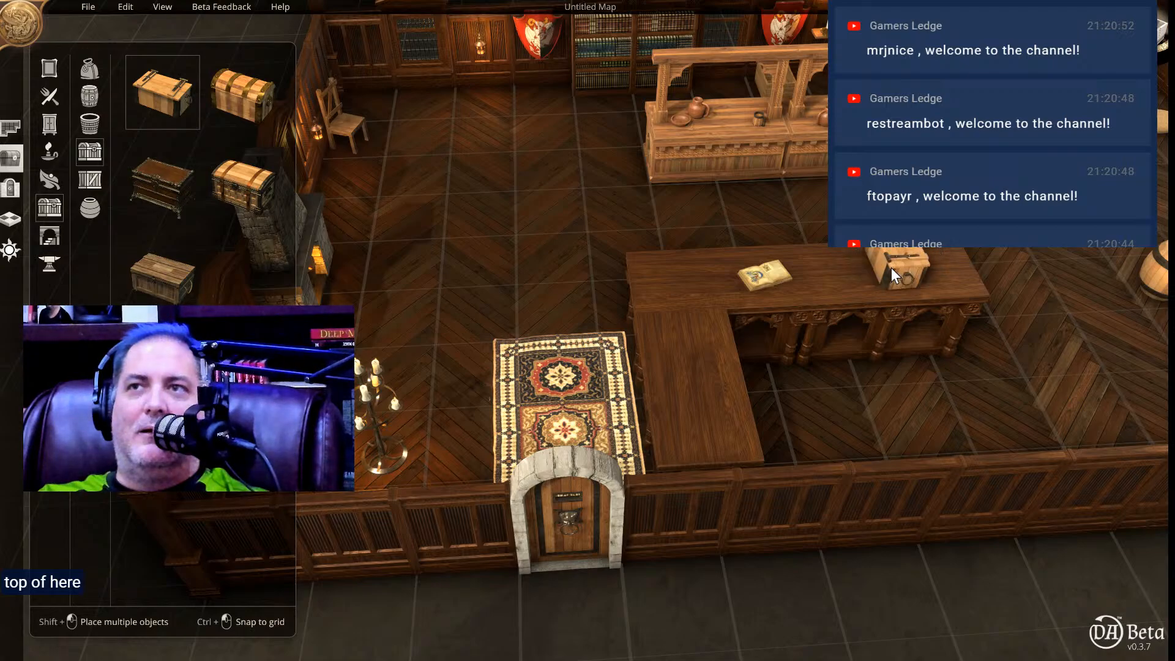
{"action": "scroll", "coordinate": [934, 274], "scroll_direction": "down", "scroll_amount": 3}
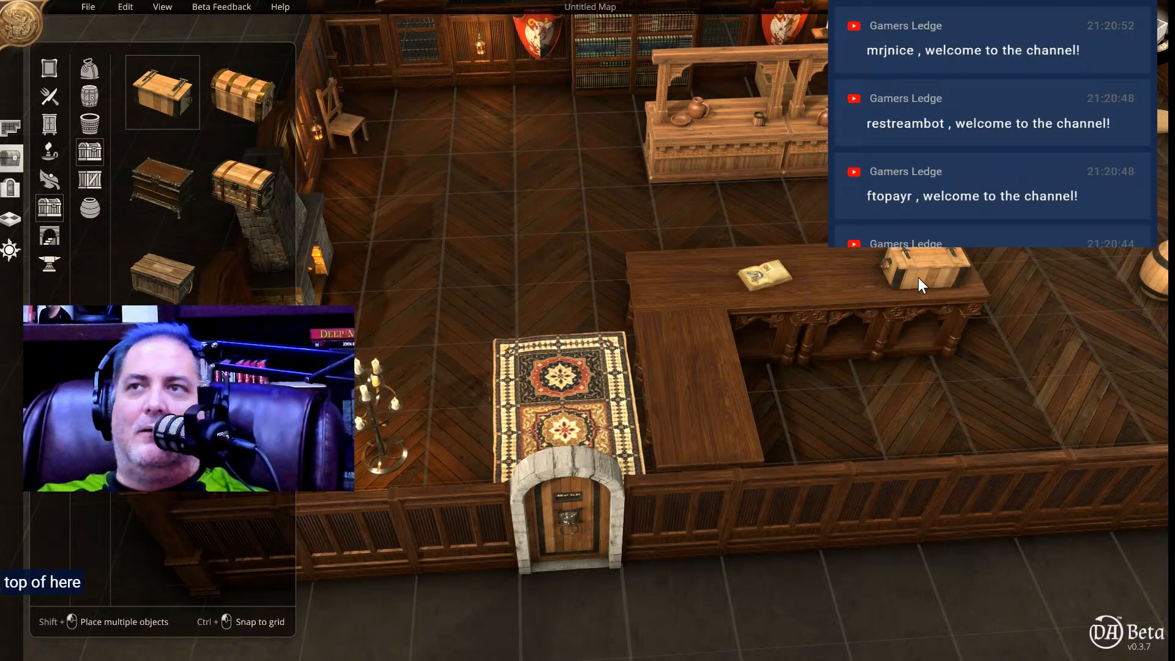
{"action": "left_click", "coordinate": [918, 277]}
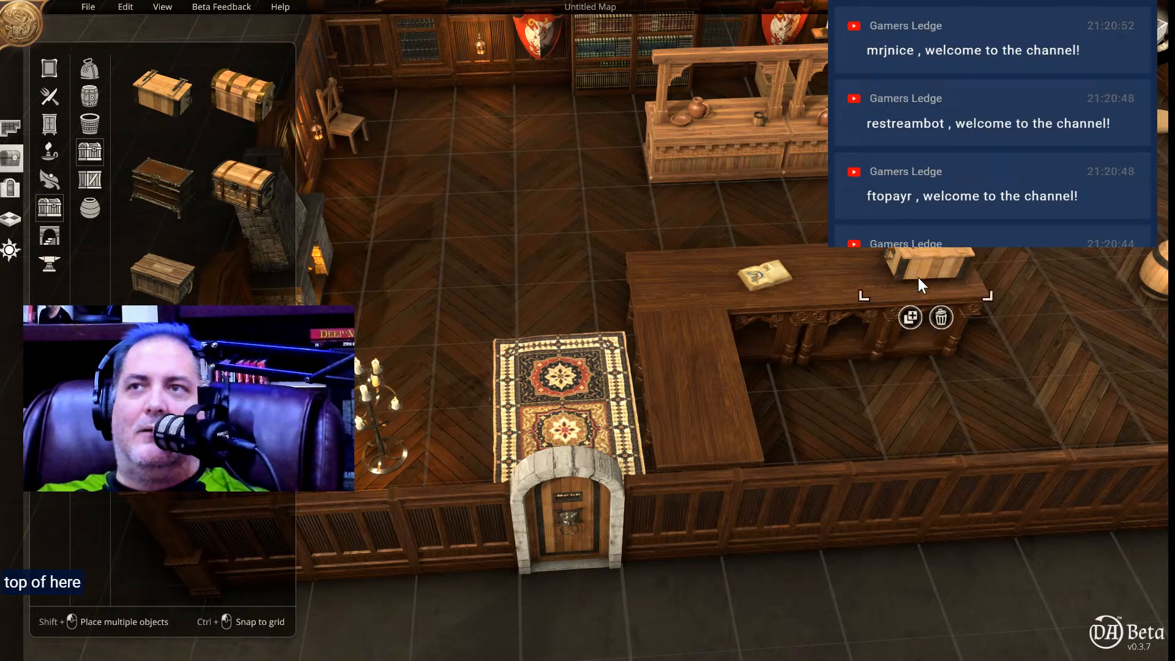
{"action": "left_click", "coordinate": [762, 273]}
{"action": "left_click_drag", "start_coordinate": [762, 273], "coordinate": [860, 275]}
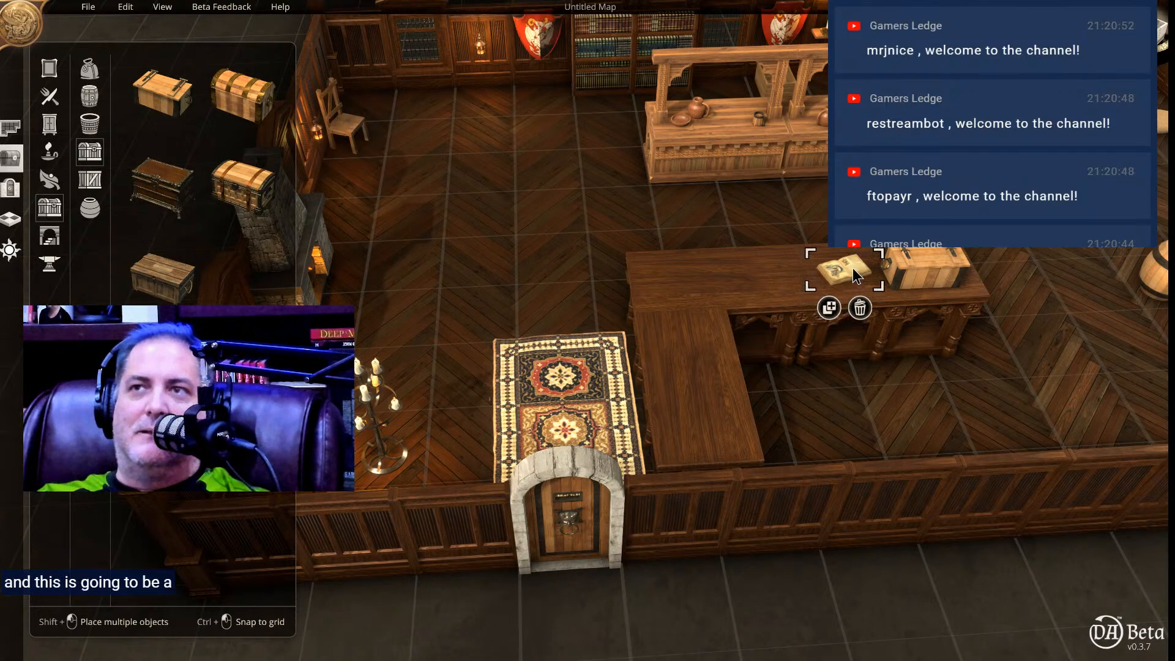
Place a dark wooden chair from the chair objects in the inner corner of the L-shaped counter.
{"action": "left_click", "coordinate": [867, 376]}
{"action": "middle_click_drag", "start_coordinate": [865, 376], "coordinate": [862, 433]}
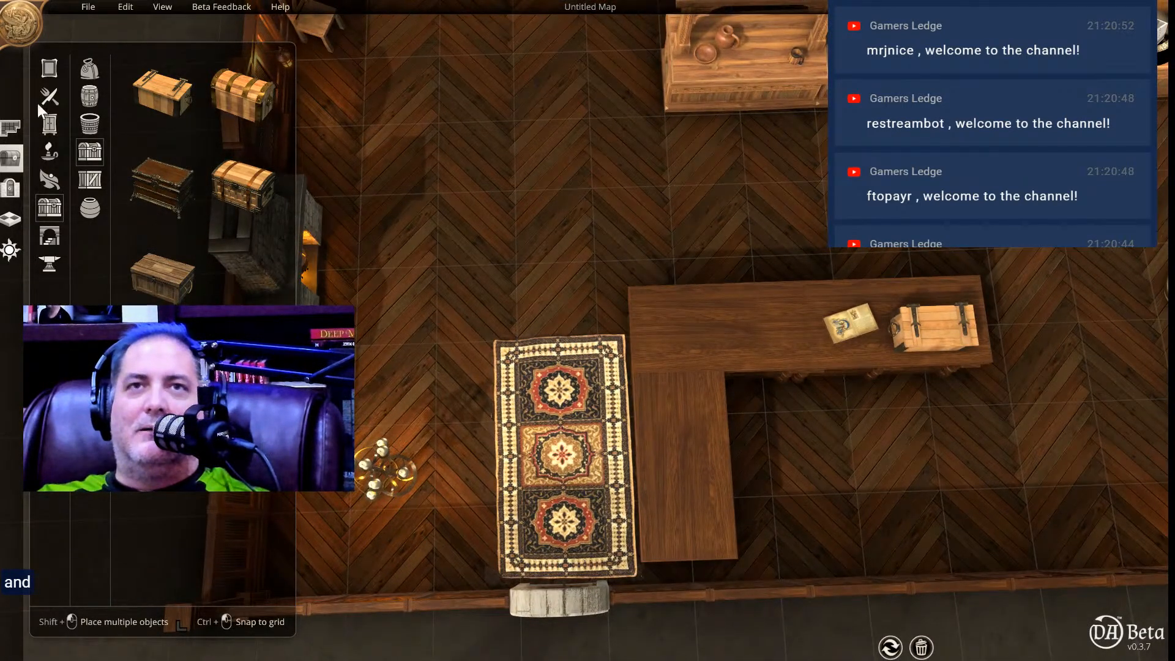
{"action": "left_click", "coordinate": [53, 72]}
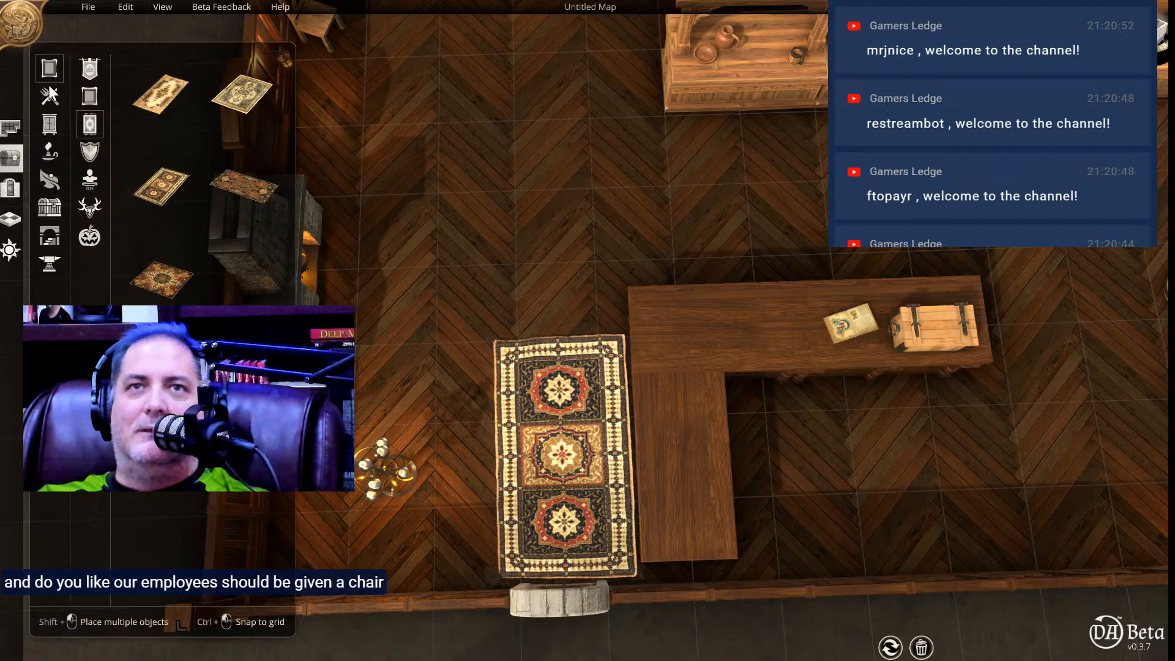
{"action": "left_click", "coordinate": [50, 123]}
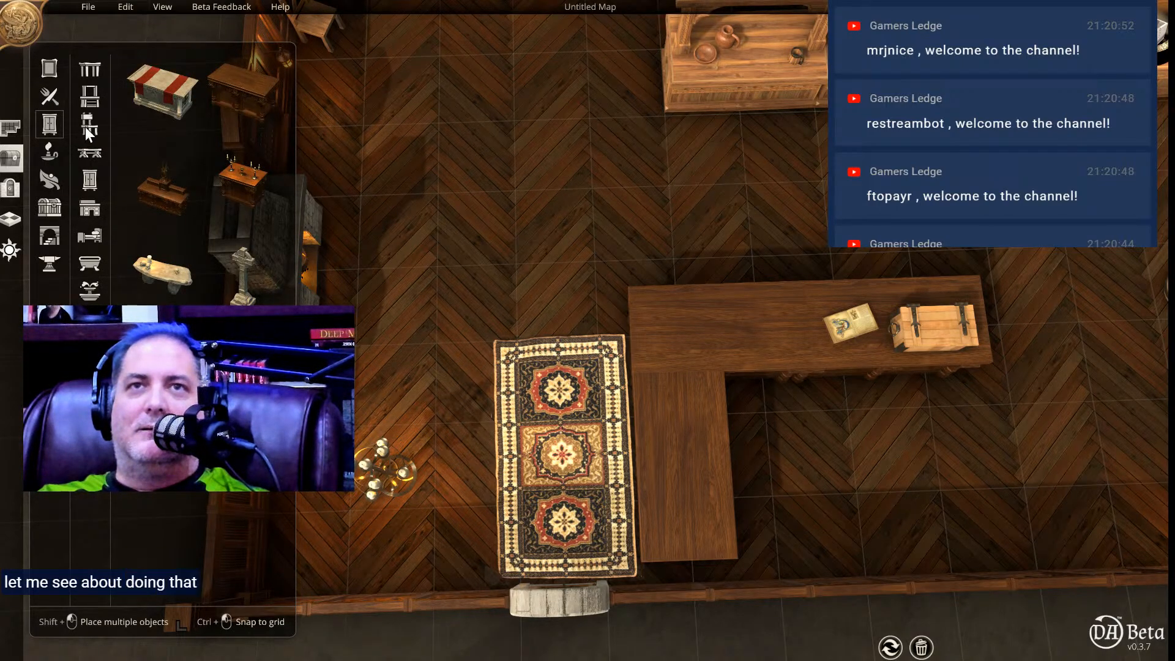
{"action": "left_click", "coordinate": [89, 125]}
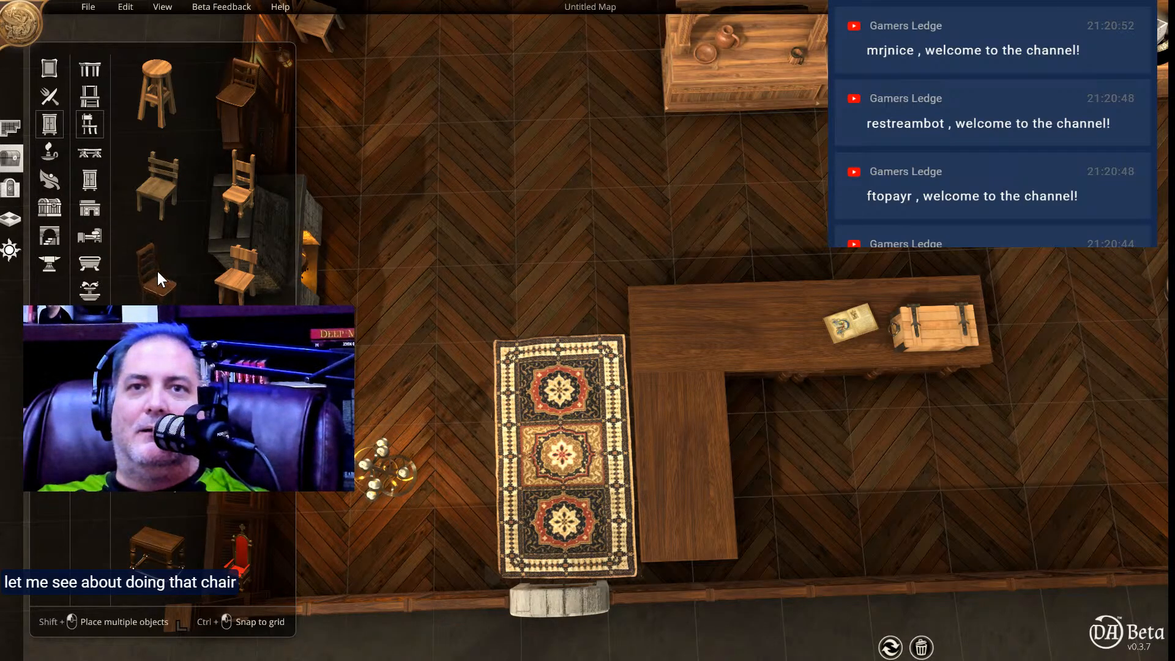
{"action": "scroll", "coordinate": [145, 527], "scroll_direction": "down", "scroll_amount": 2}
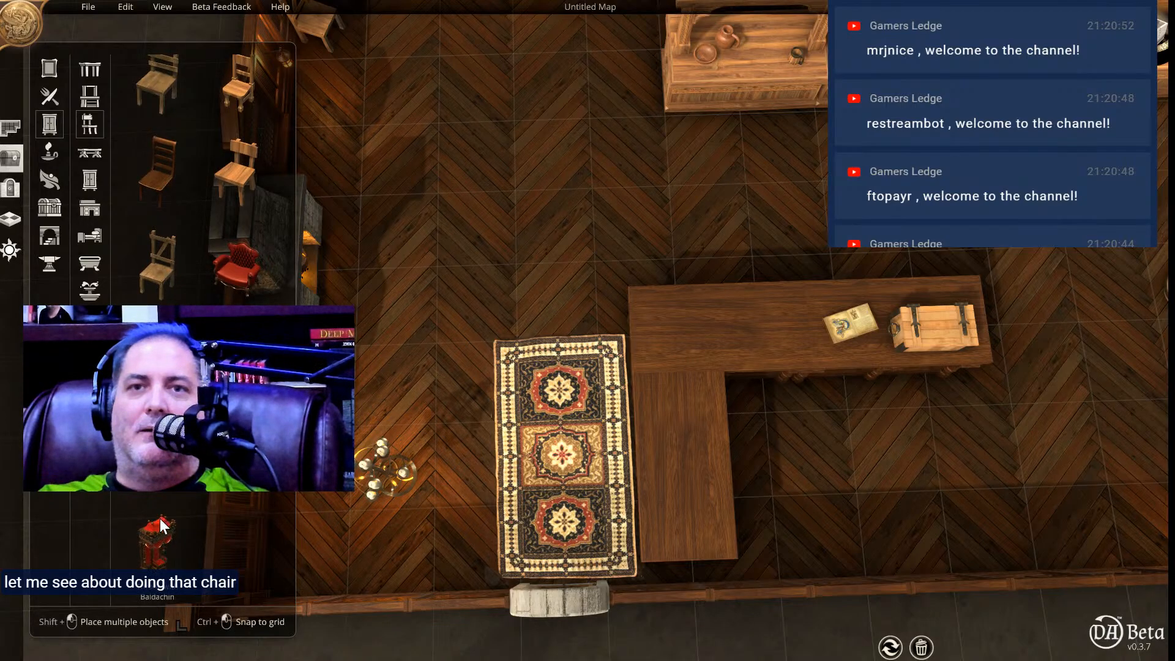
{"action": "scroll", "coordinate": [165, 513], "scroll_direction": "up", "scroll_amount": 2}
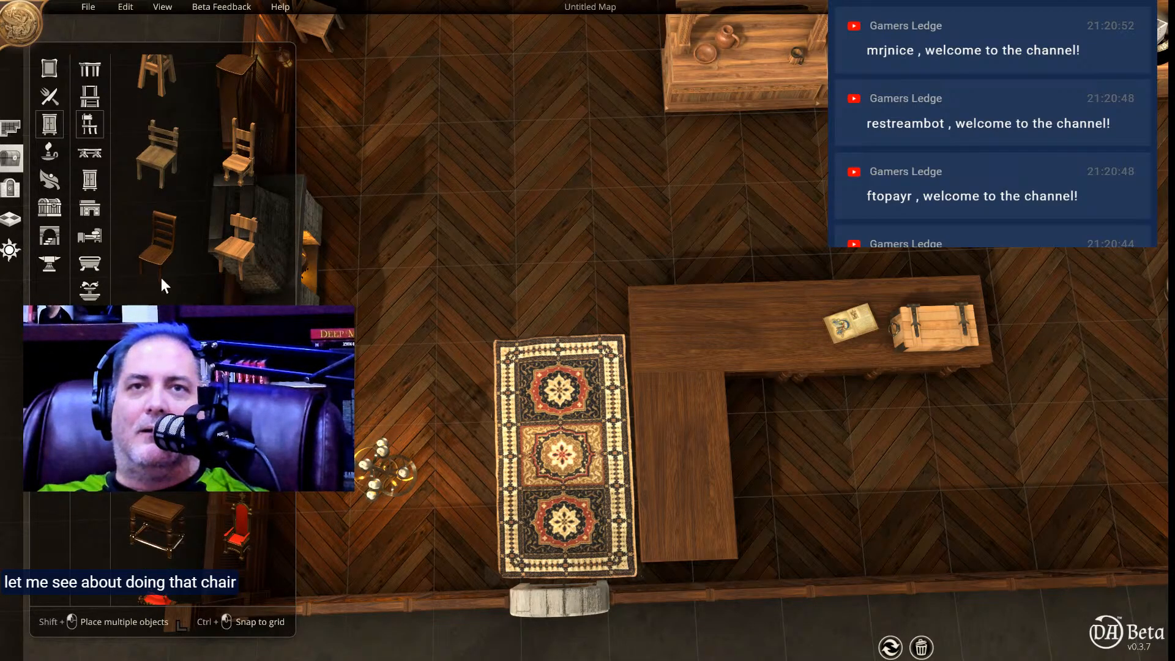
{"action": "left_click", "coordinate": [158, 246]}
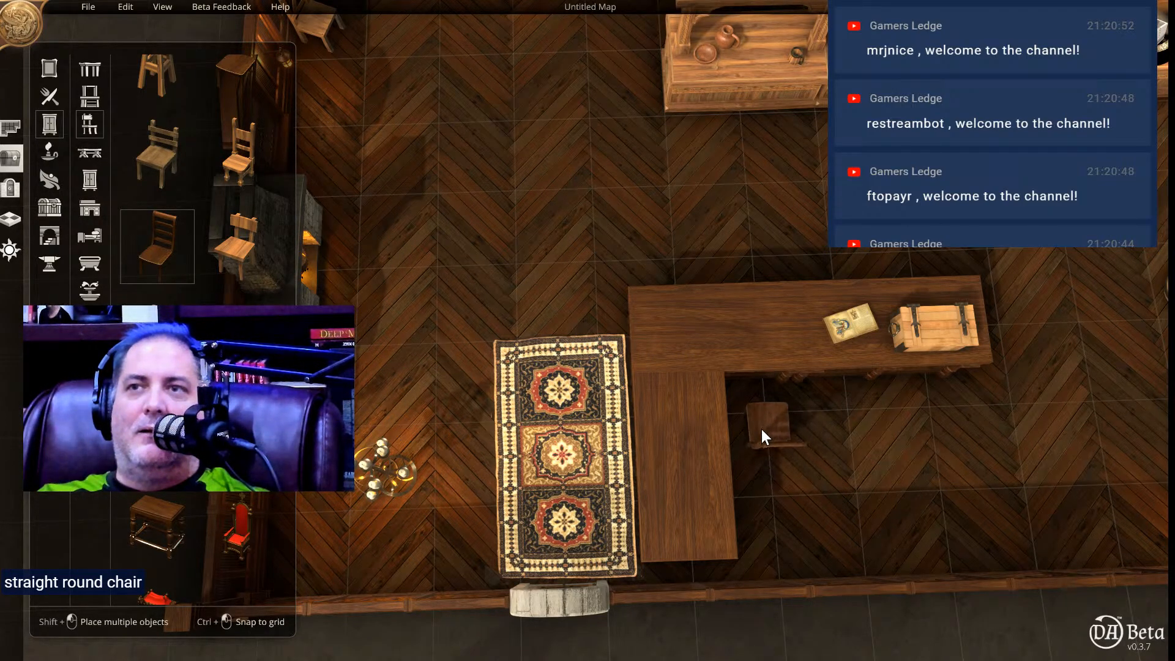
{"action": "left_click", "coordinate": [765, 425]}
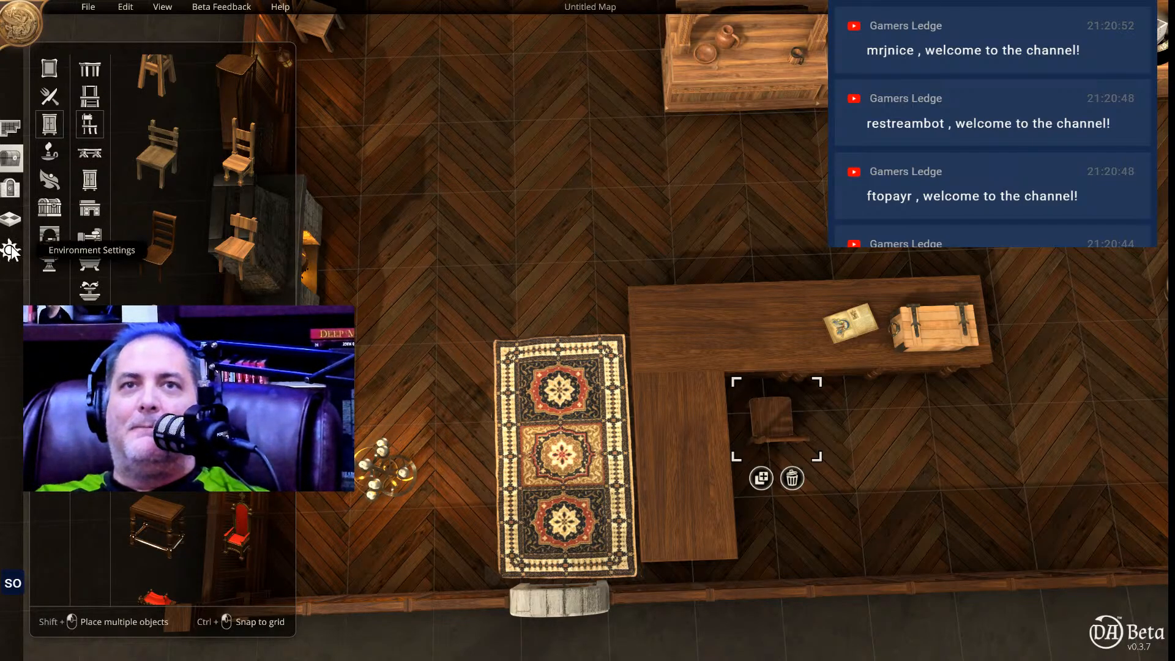
Place a wooden floor hatch against the back wall, beside the open crate behind the long shelving unit.
{"action": "left_click", "coordinate": [49, 239]}
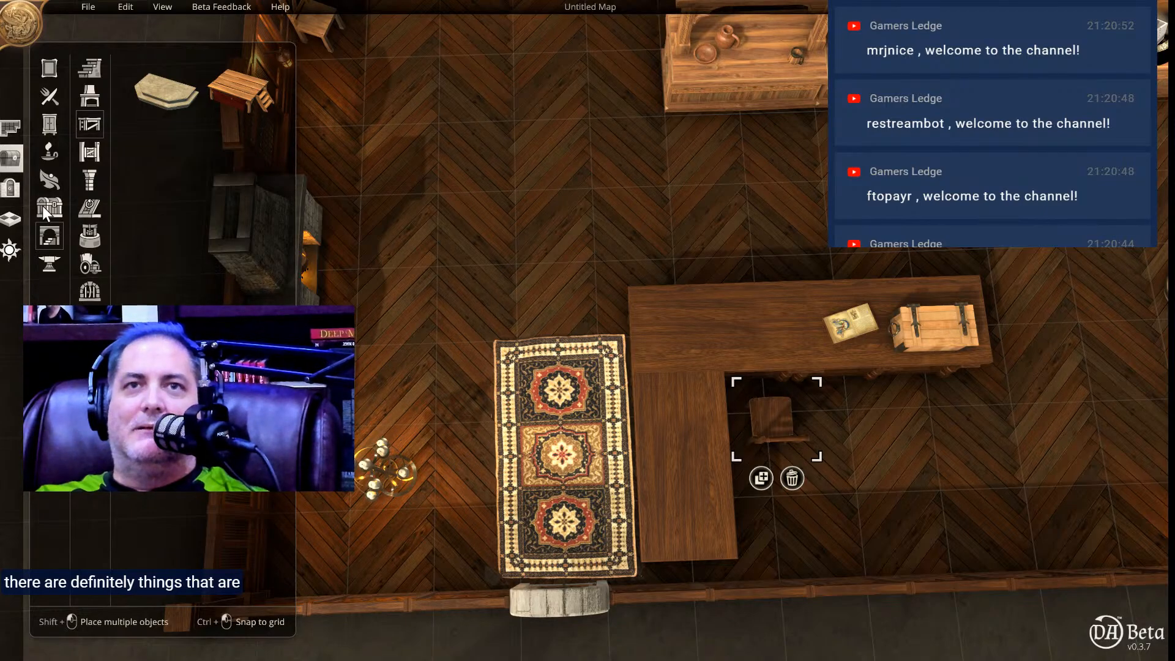
{"action": "left_click", "coordinate": [90, 209]}
{"action": "left_click", "coordinate": [221, 90]}
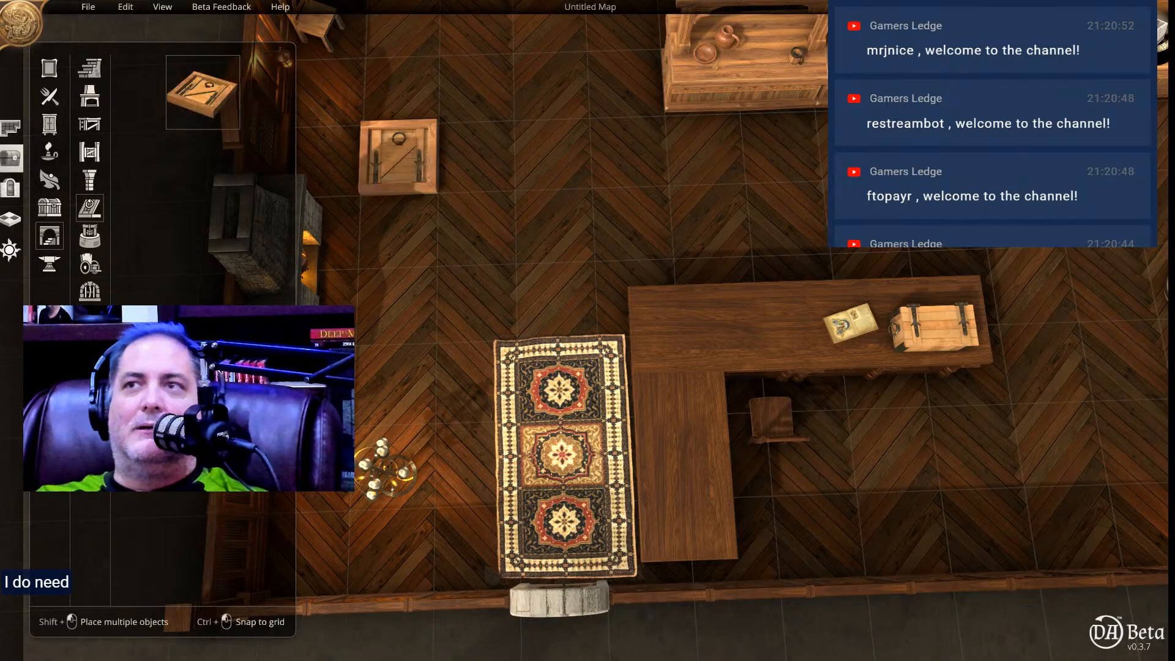
{"action": "mouse_move", "coordinate": [1098, 214]}
{"action": "right_mouse_down"}
{"action": "mouse_move", "coordinate": [951, 213]}
{"action": "mouse_move", "coordinate": [770, 125]}
{"action": "mouse_move", "coordinate": [761, 150]}
{"action": "right_mouse_up"}
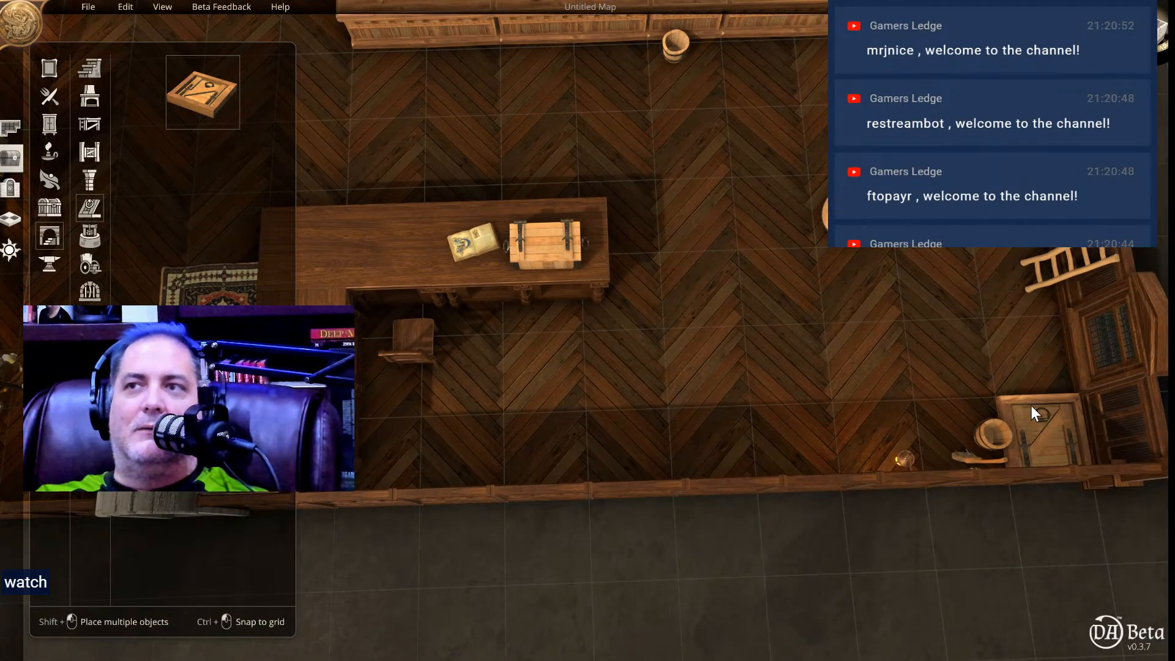
{"action": "right_click_drag", "start_coordinate": [912, 165], "coordinate": [906, 527]}
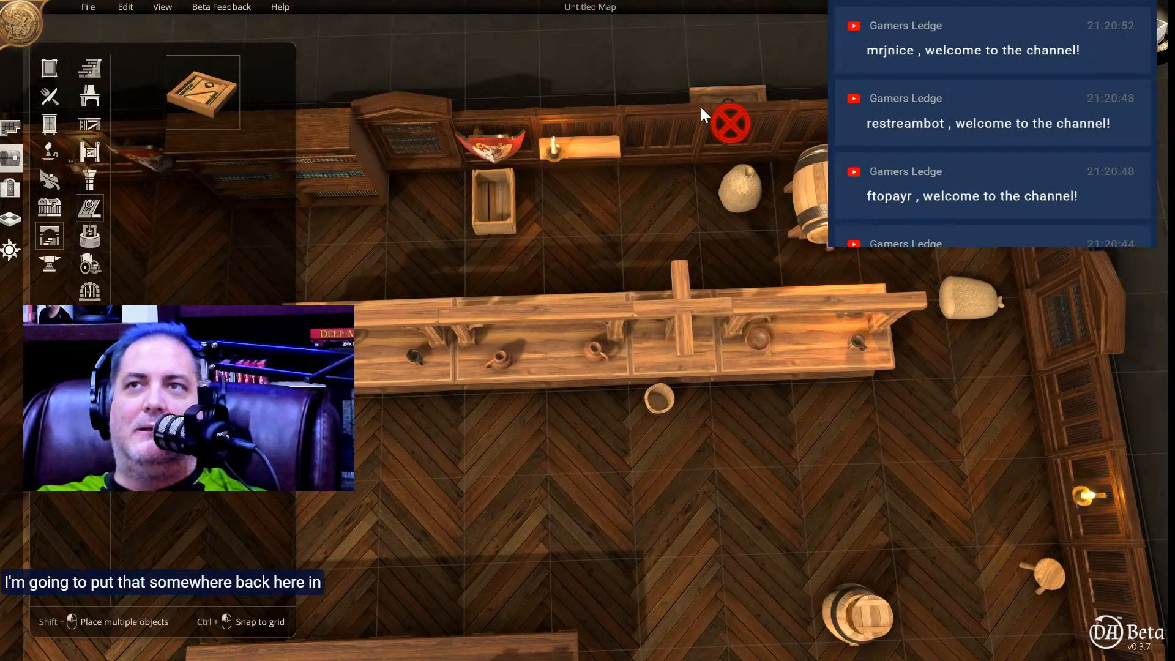
{"action": "left_click", "coordinate": [605, 226]}
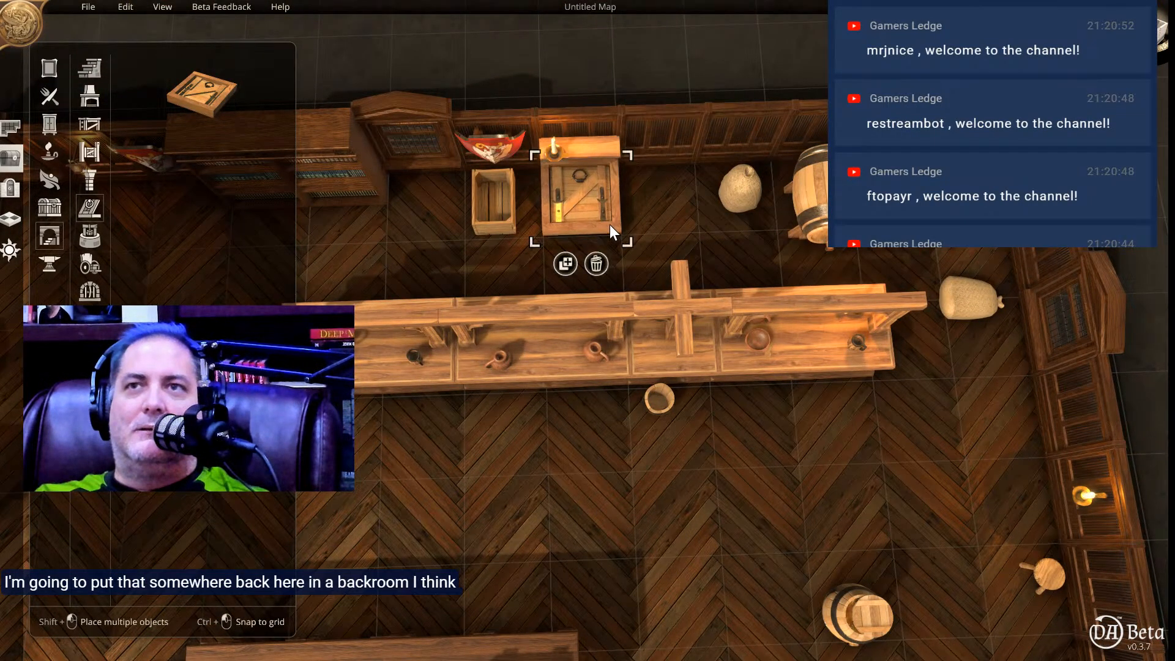
Add a three-by-three-tile Tavern Great Hall room outside the back wall, behind the large barrel.
{"action": "mouse_move", "coordinate": [681, 182]}
{"action": "right_mouse_down"}
{"action": "mouse_move", "coordinate": [662, 354]}
{"action": "mouse_move", "coordinate": [643, 386]}
{"action": "mouse_move", "coordinate": [608, 399]}
{"action": "mouse_move", "coordinate": [589, 447]}
{"action": "right_mouse_up"}
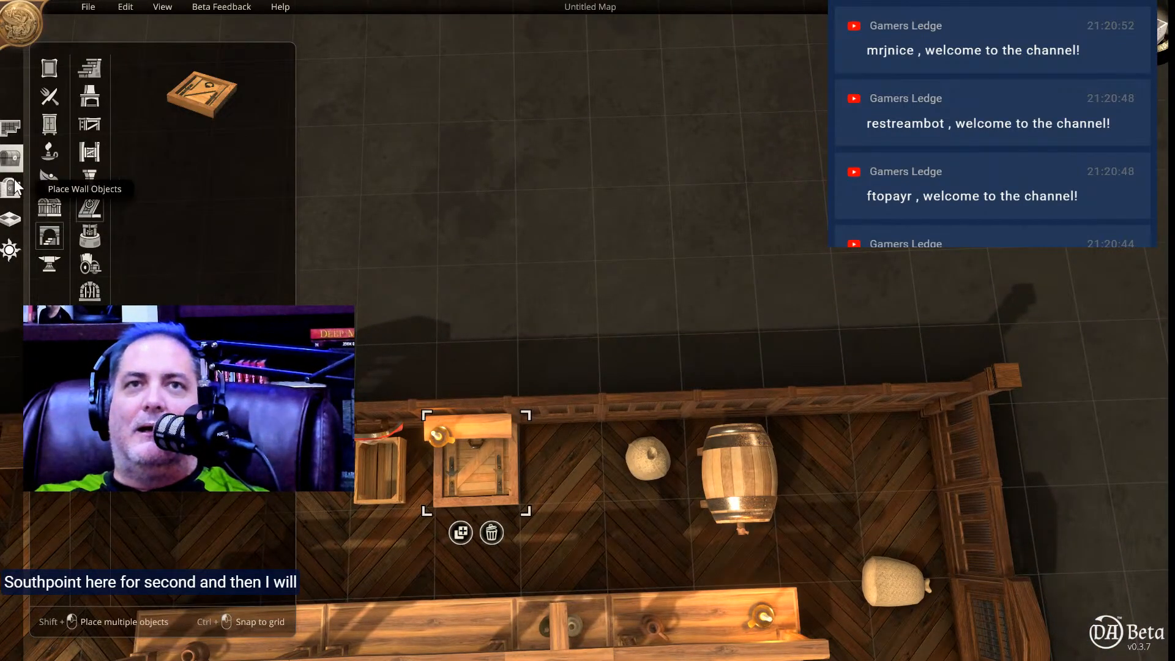
{"action": "left_click", "coordinate": [11, 127]}
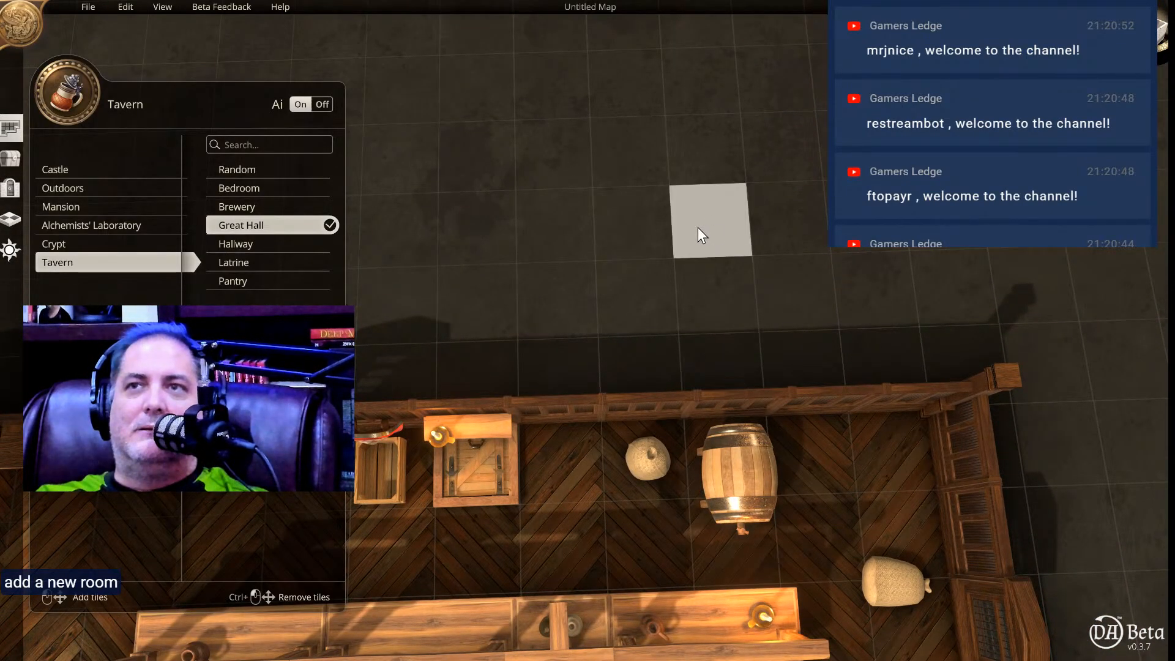
{"action": "left_click_drag", "start_coordinate": [697, 226], "coordinate": [913, 387]}
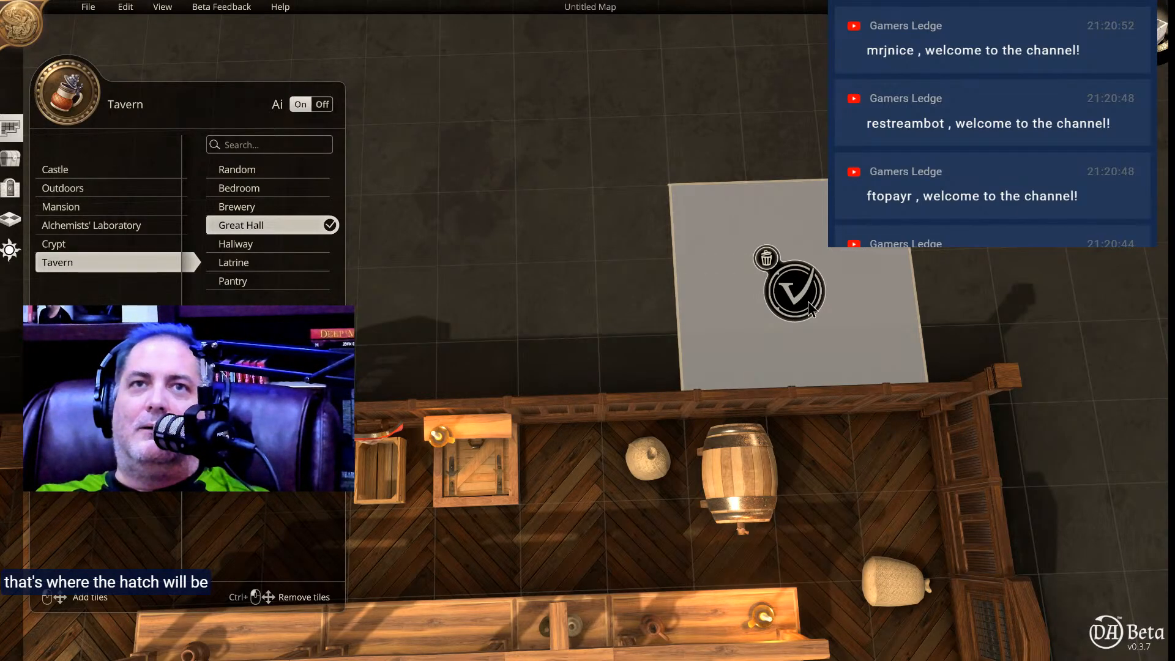
{"action": "left_click", "coordinate": [795, 291]}
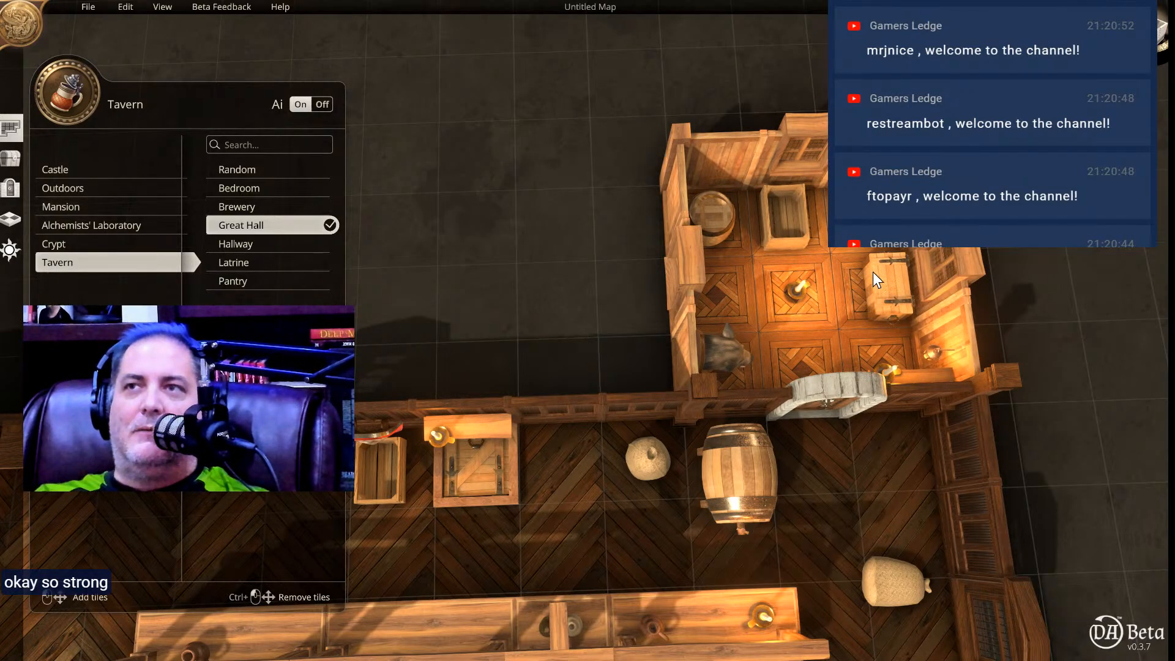
Delete the chest, barrel, open crate and central candle from the new back room.
{"action": "left_click", "coordinate": [870, 272]}
{"action": "left_click", "coordinate": [907, 350]}
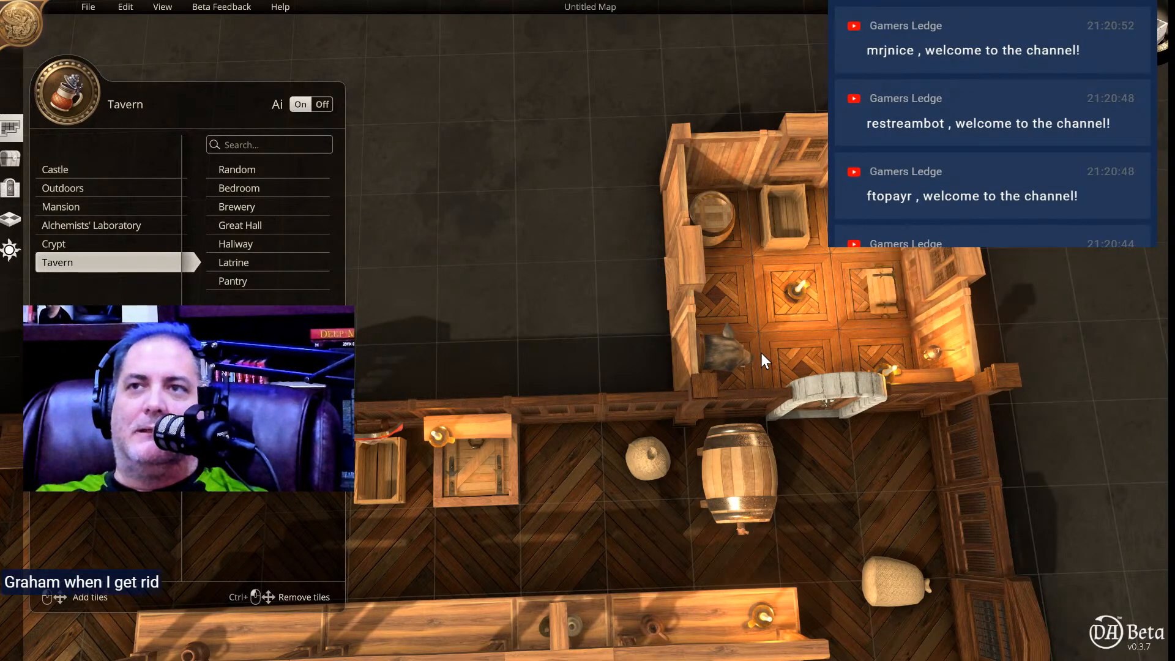
{"action": "left_click", "coordinate": [718, 212]}
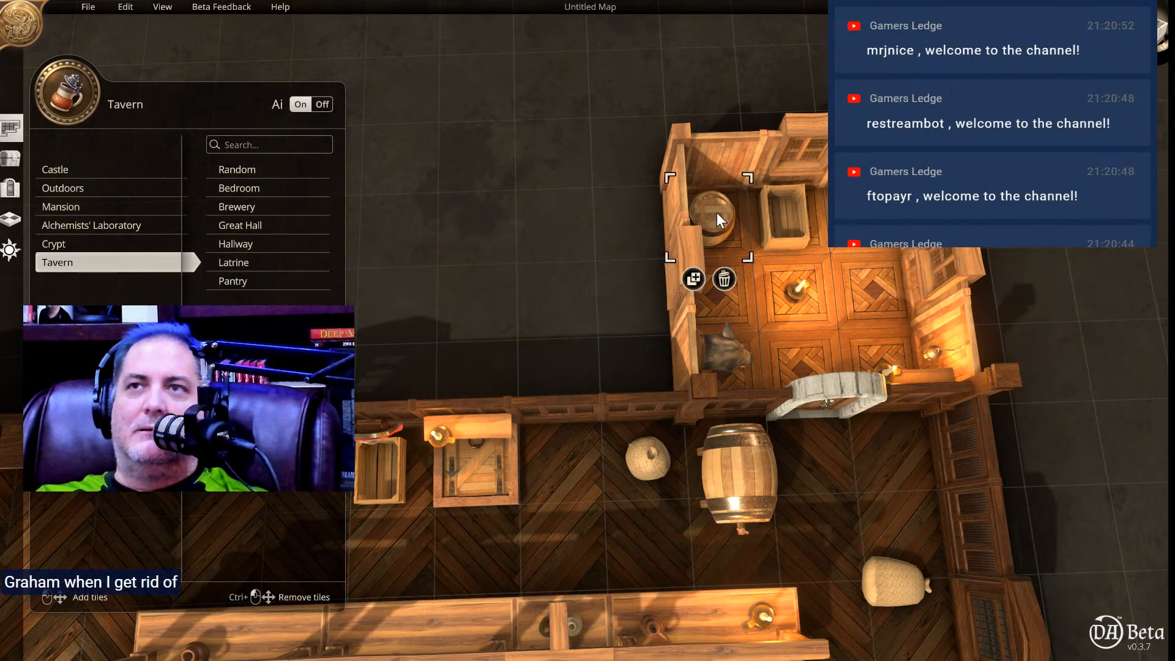
{"action": "left_click", "coordinate": [723, 280]}
{"action": "left_click", "coordinate": [781, 233]}
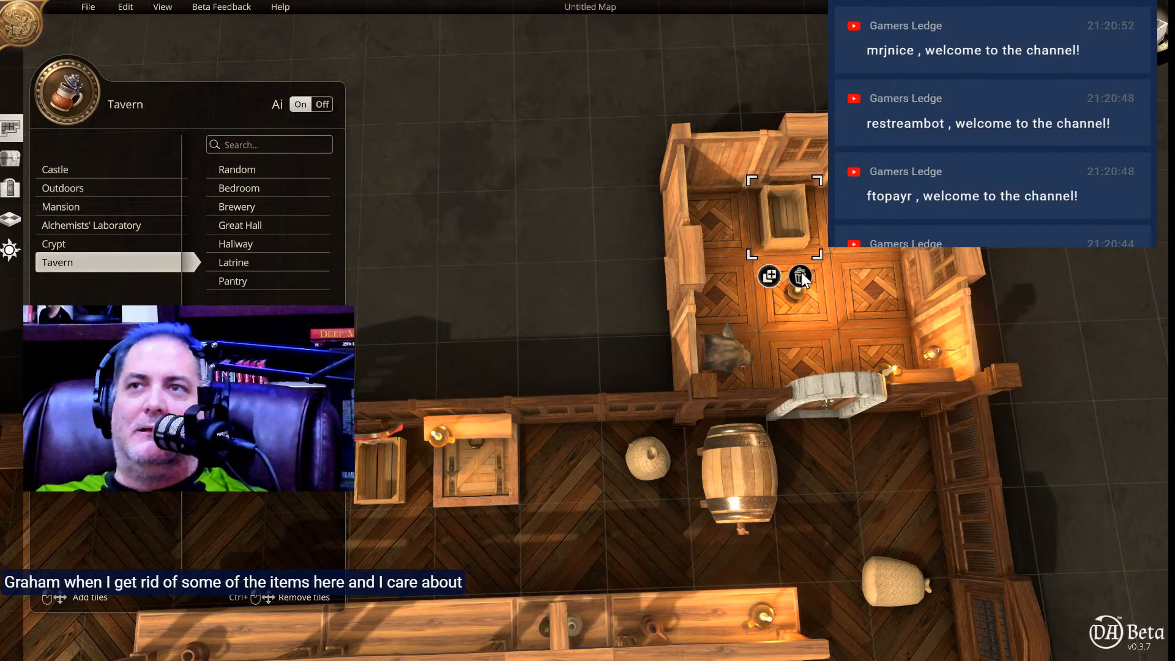
{"action": "left_click", "coordinate": [797, 274]}
{"action": "left_click", "coordinate": [796, 293]}
{"action": "left_click", "coordinate": [817, 323]}
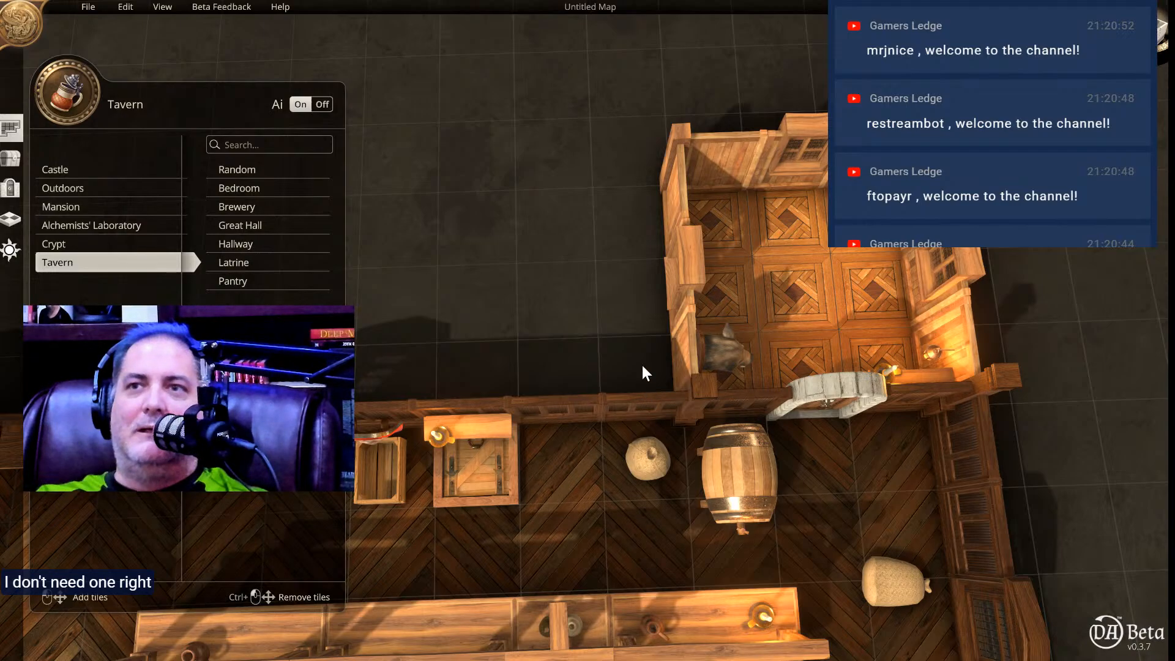
Move the floor hatch to the centre of the new back room and rotate it 180 degrees.
{"action": "left_click", "coordinate": [470, 478]}
{"action": "left_click", "coordinate": [490, 532]}
{"action": "left_click", "coordinate": [786, 380]}
{"action": "left_click_drag", "start_coordinate": [786, 379], "coordinate": [809, 284]}
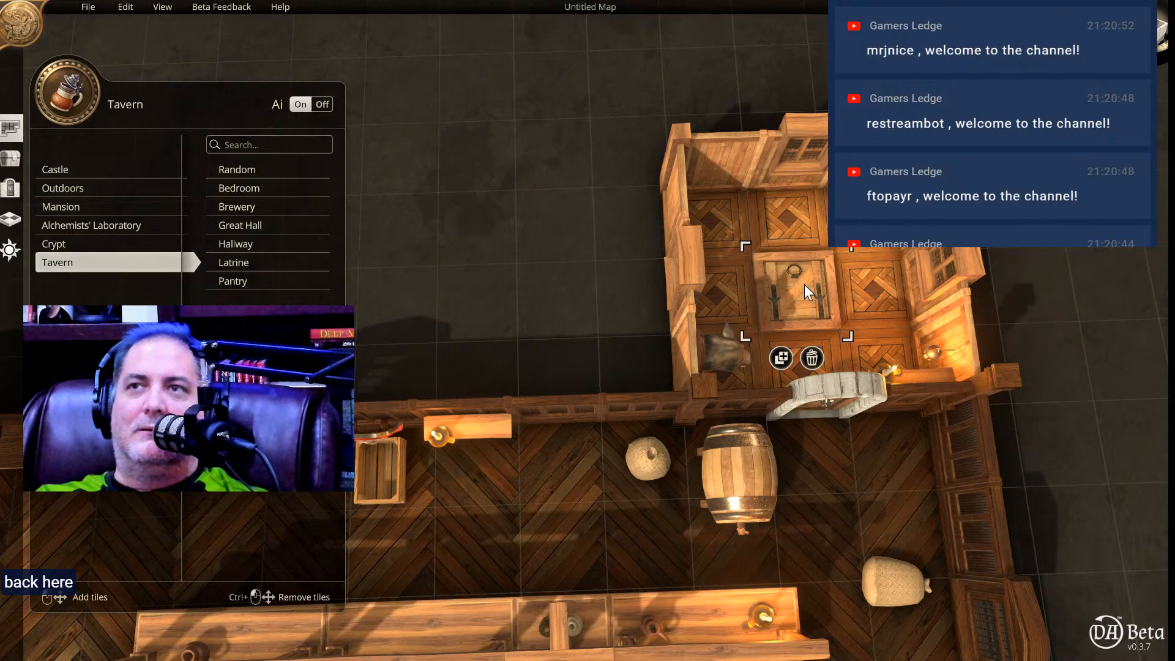
{"action": "left_click", "coordinate": [889, 291]}
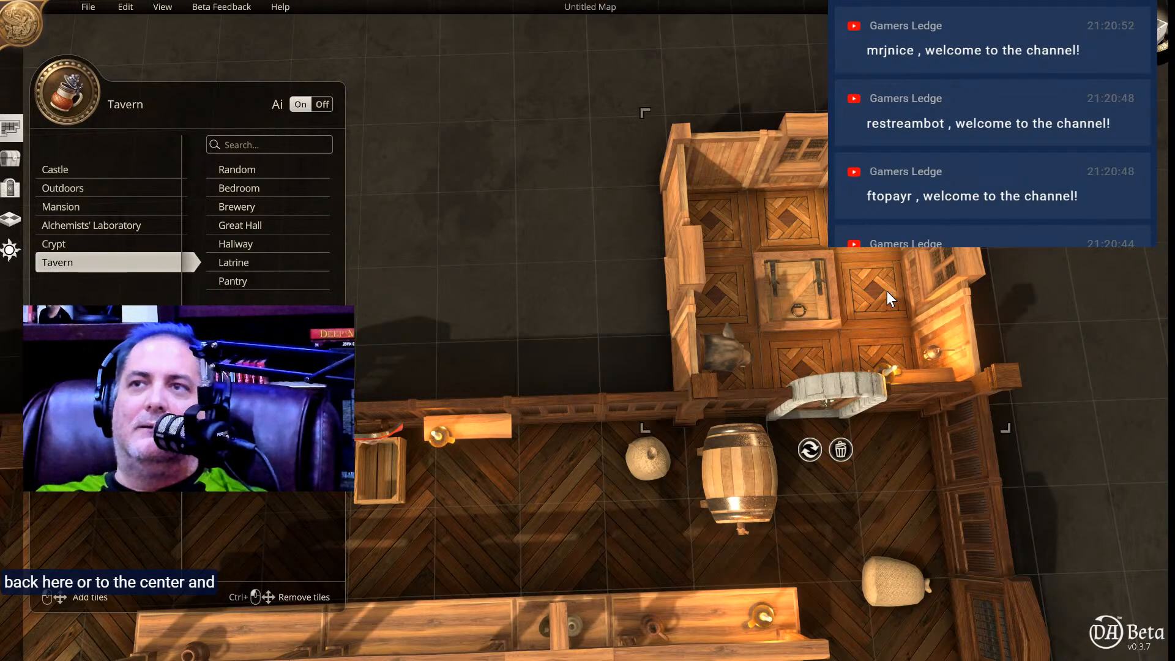
Generate a Castle Armoury room outside the shop's back wall to examine its armour, and delete the room.
{"action": "middle_click_drag", "start_coordinate": [618, 387], "coordinate": [589, 76]}
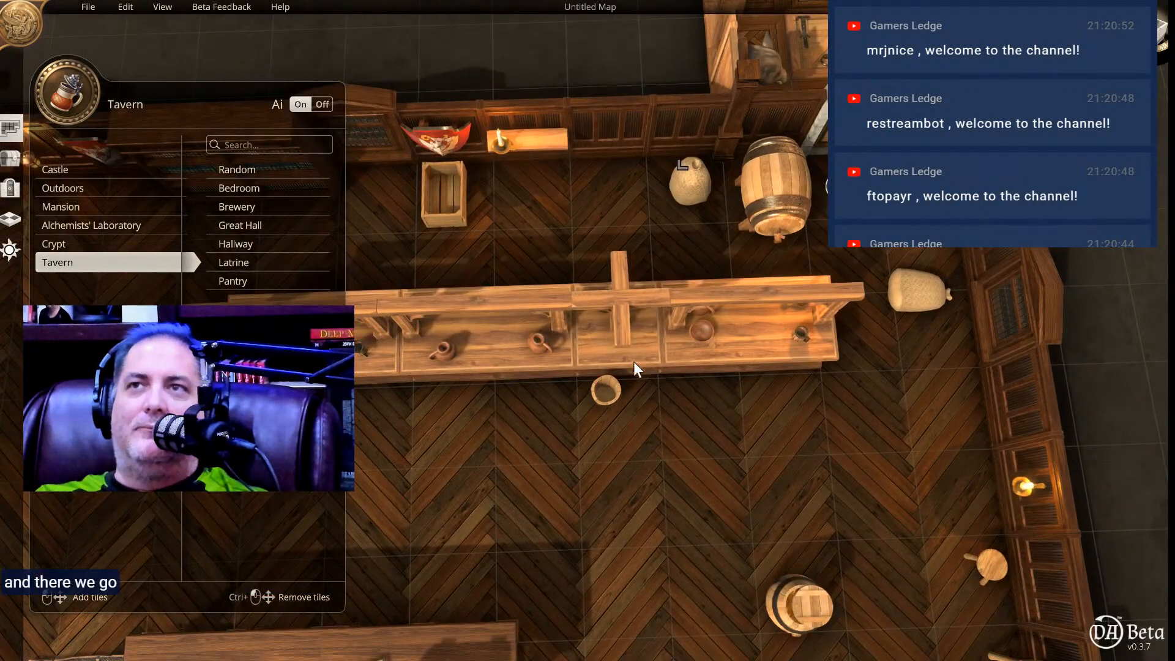
{"action": "middle_click_drag", "start_coordinate": [591, 501], "coordinate": [663, 245]}
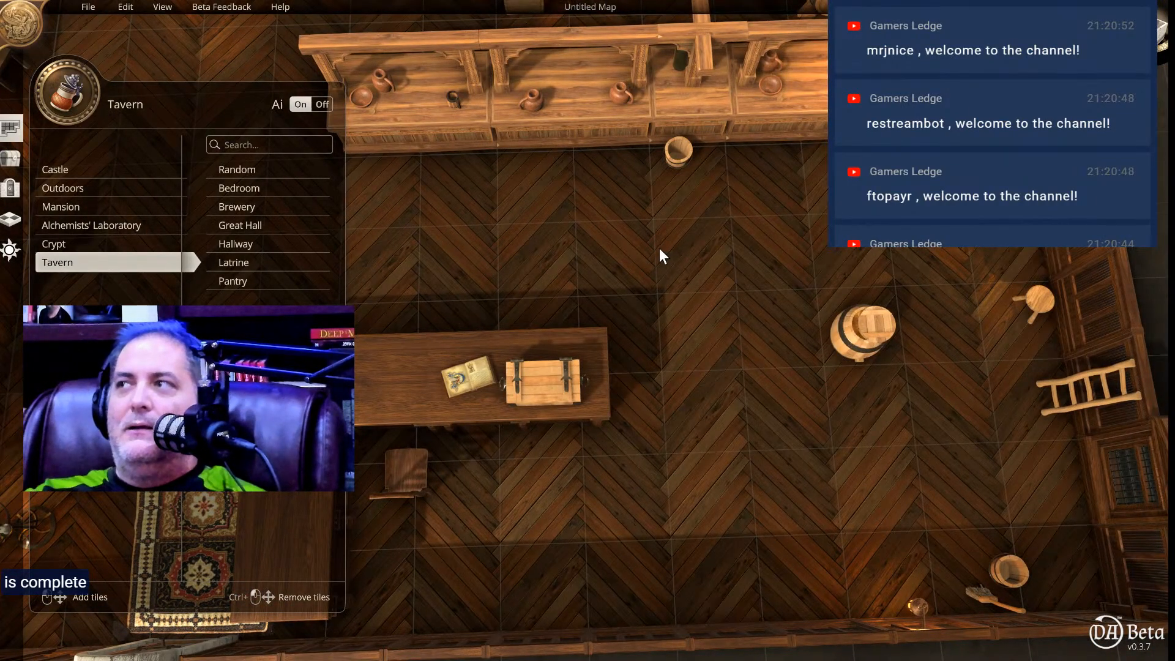
{"action": "scroll", "coordinate": [659, 259], "scroll_direction": "down", "scroll_amount": 5}
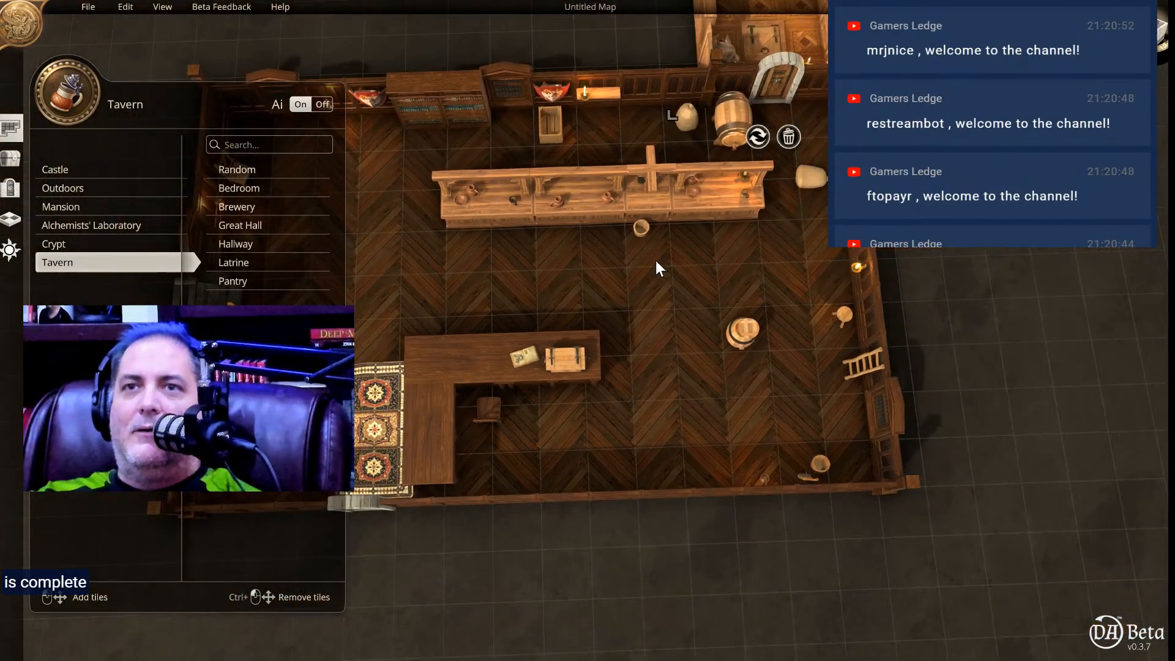
{"action": "scroll", "coordinate": [655, 259], "scroll_direction": "down", "scroll_amount": 4}
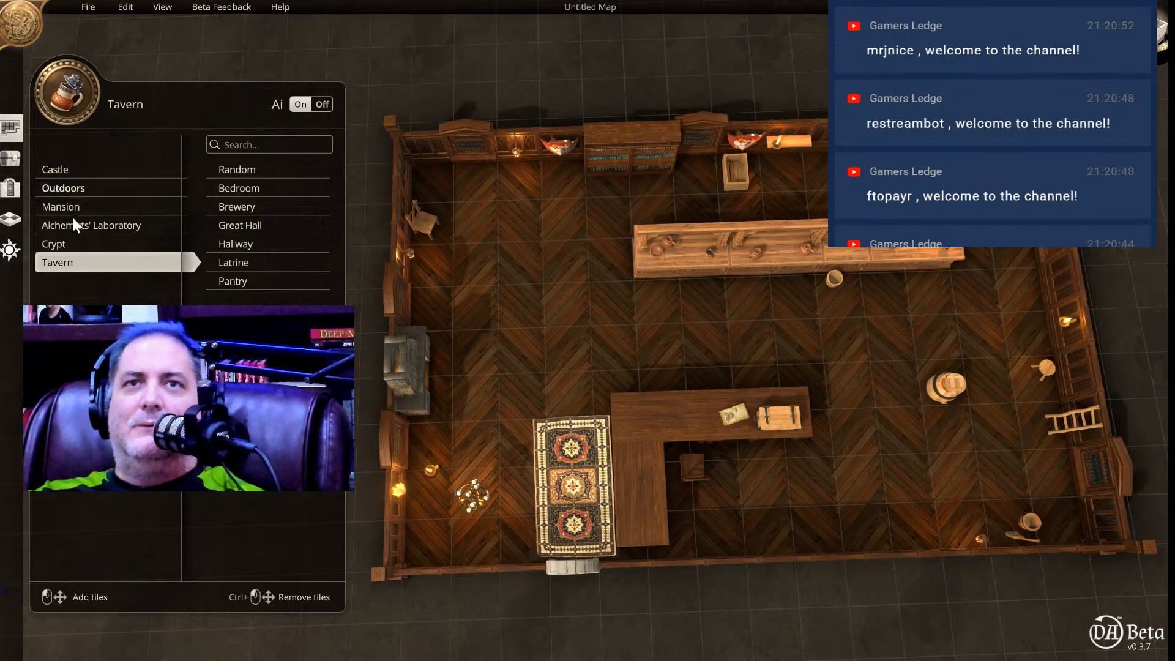
{"action": "left_click", "coordinate": [71, 170]}
{"action": "left_click", "coordinate": [269, 188]}
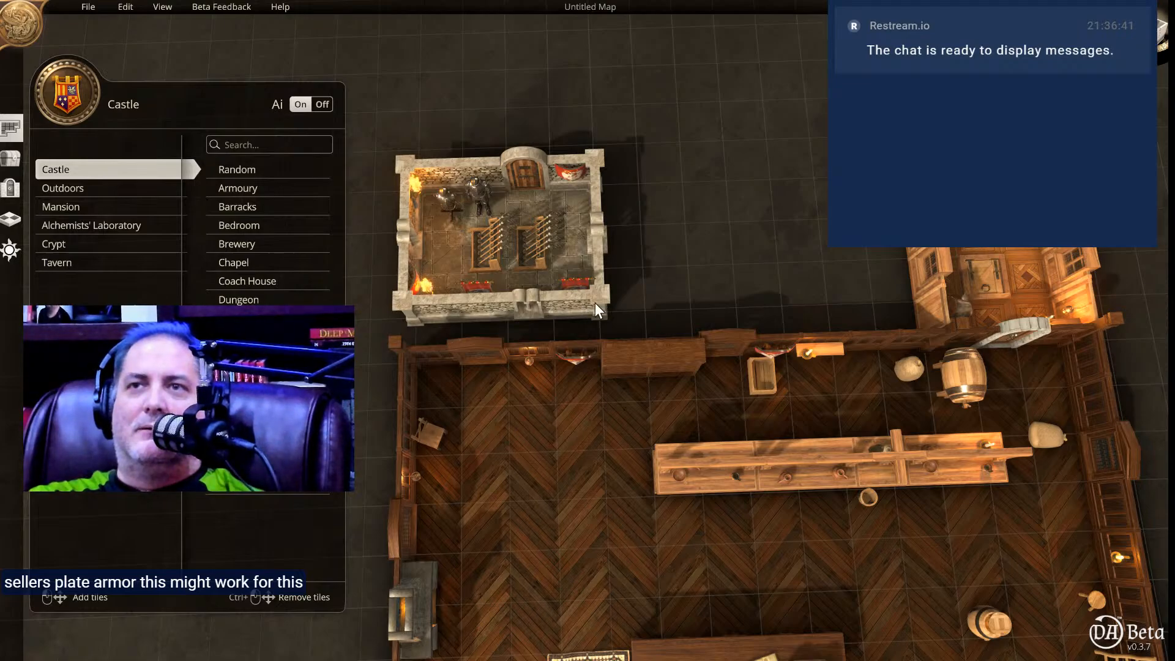
{"action": "mouse_move", "coordinate": [587, 295]}
{"action": "left_click", "coordinate": [515, 354]}
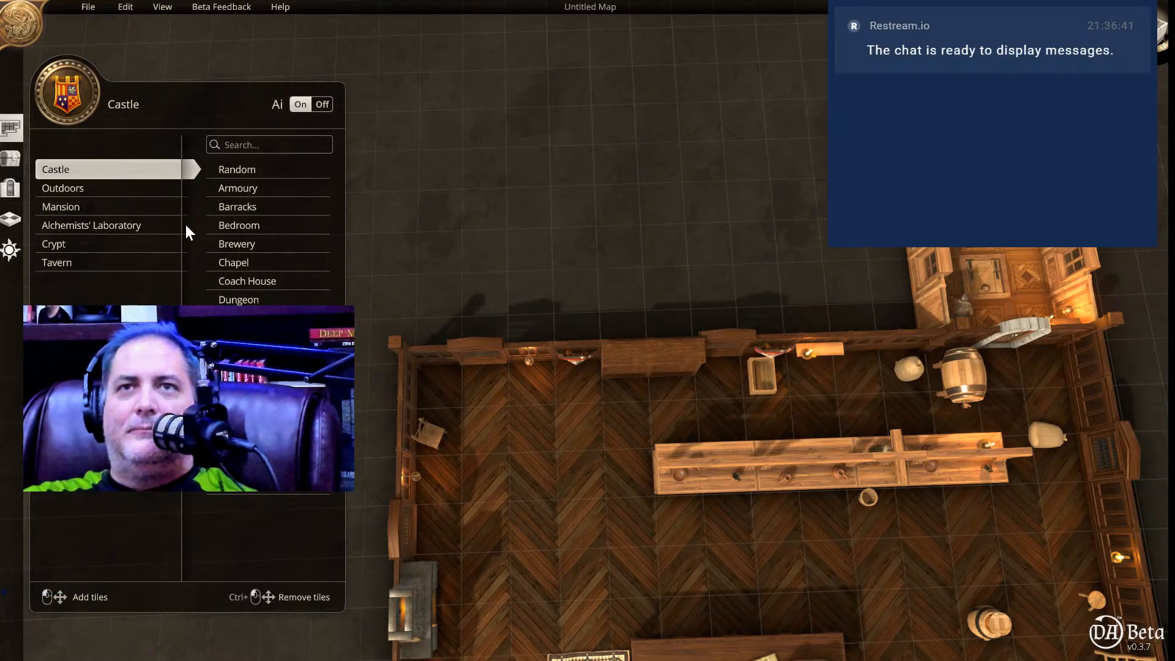
Switch from room building to object placement for the shop floor.
{"action": "right_click_drag", "start_coordinate": [589, 362], "coordinate": [579, 172]}
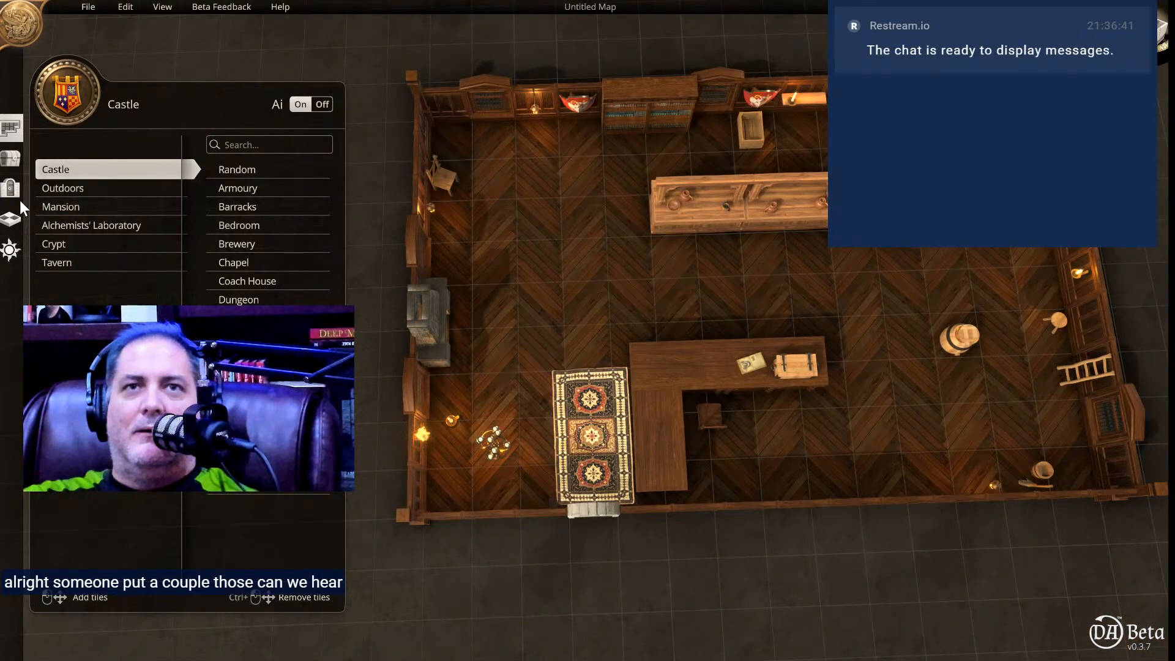
{"action": "left_click", "coordinate": [10, 158]}
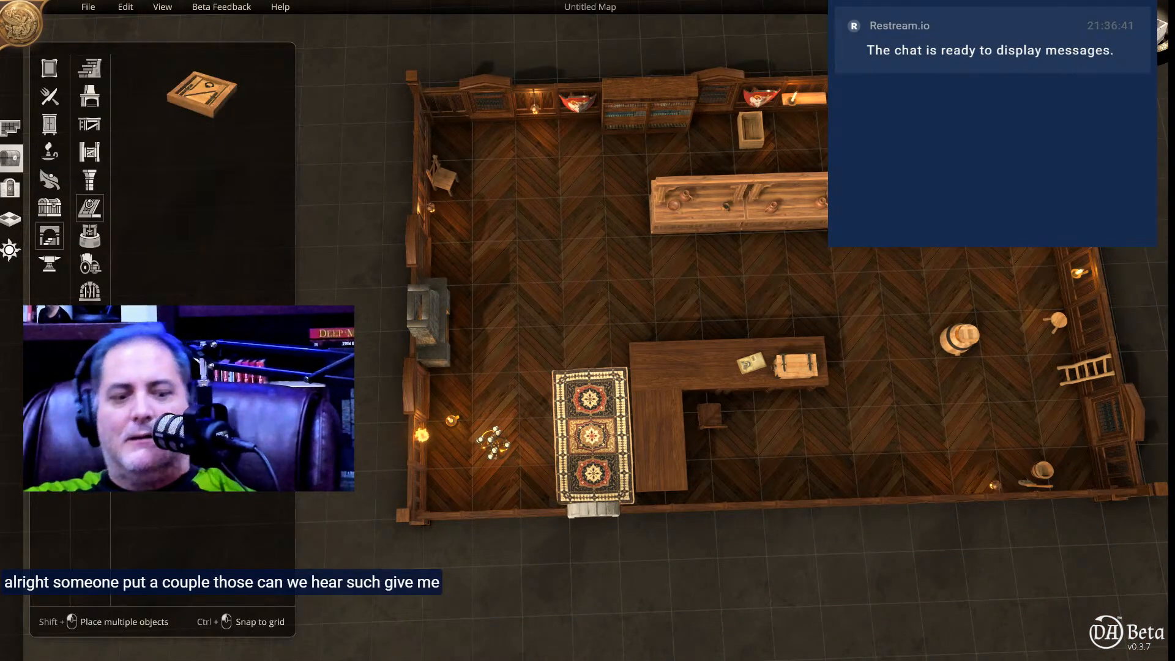
Switch to the XSplit streaming window and return to the Dungeon Alchemist map.
{"action": "key", "text": "alt+Tab"}
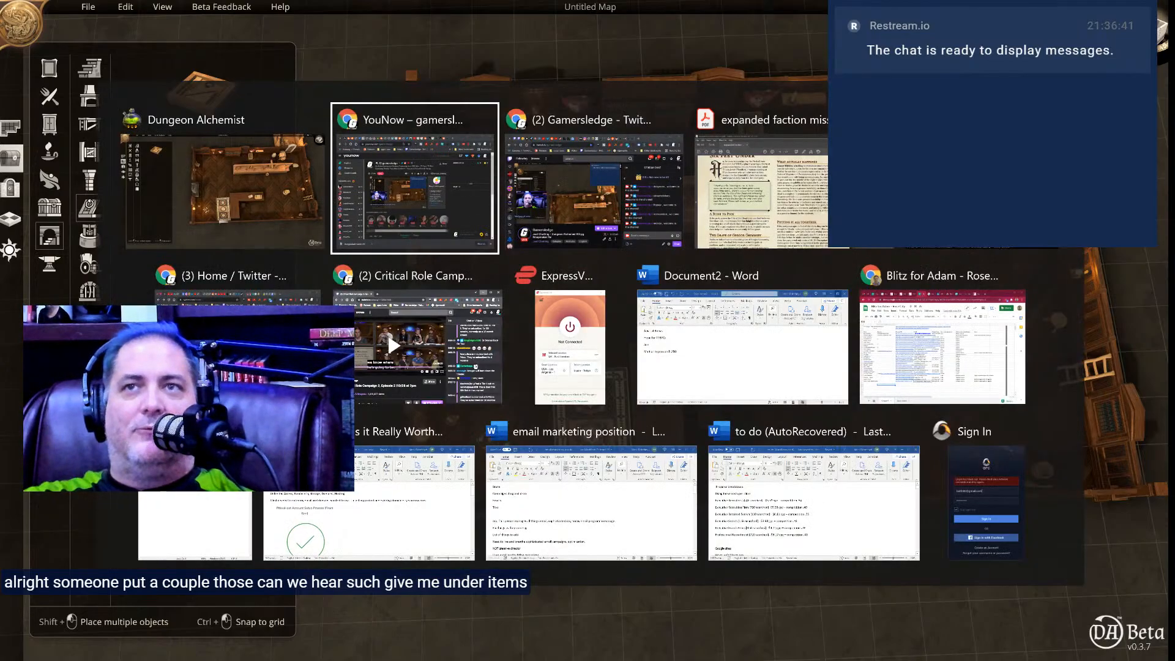
{"action": "key", "text": "alt+Tab"}
{"action": "key", "text": "alt+Tab"}
{"action": "key", "text": "alt+Tab"}
{"action": "key", "text": "alt+Tab"}
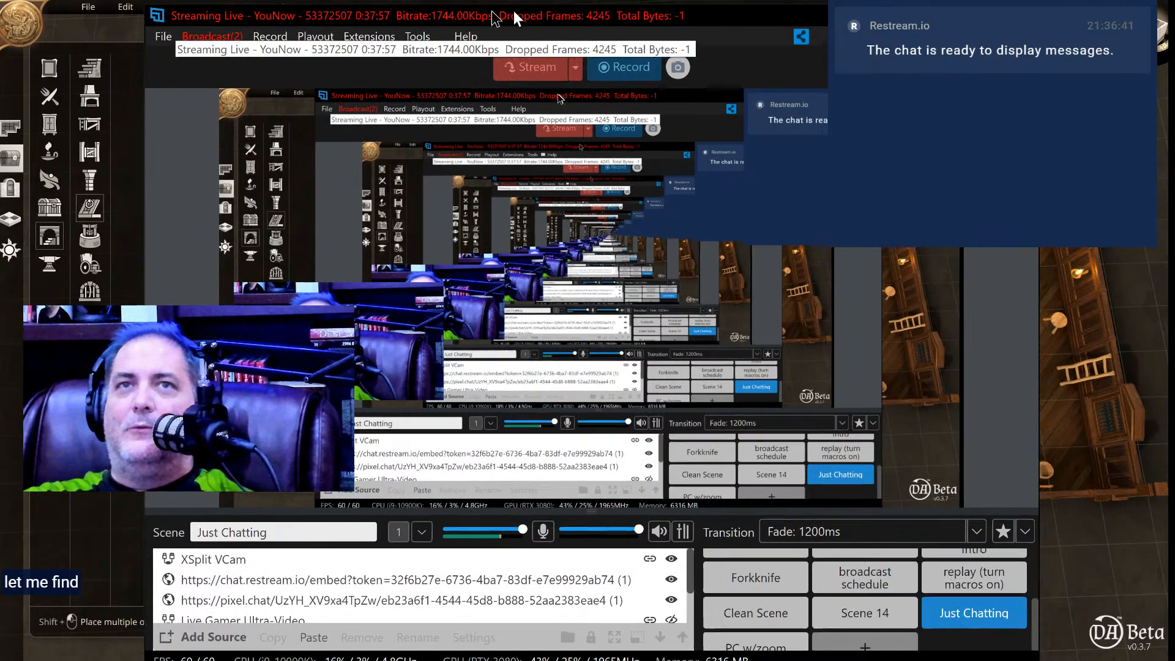
{"action": "key", "text": "alt+Tab"}
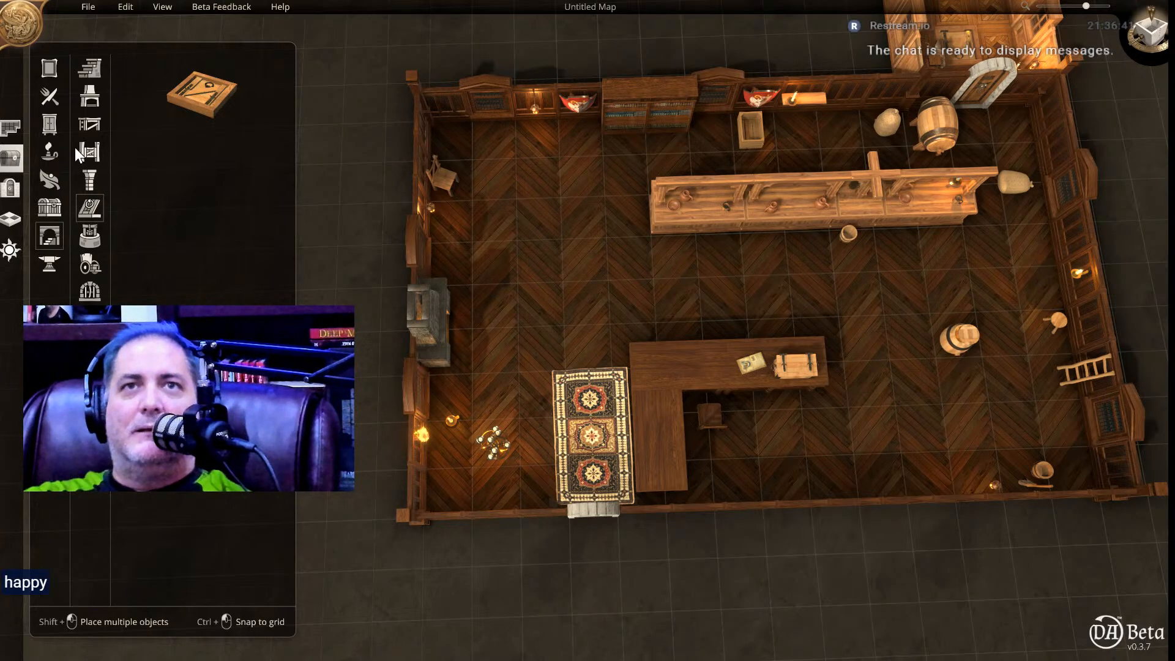
List the armour objects in the object library, with the helmets available for placement.
{"action": "left_click", "coordinate": [49, 263]}
{"action": "left_click", "coordinate": [90, 97]}
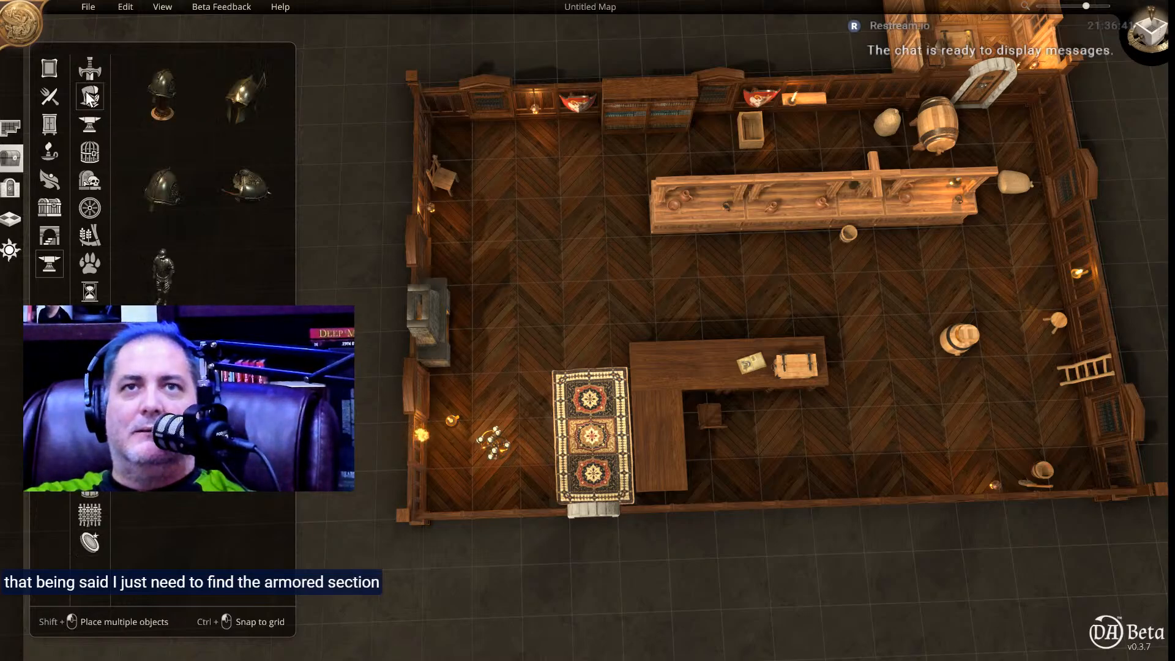
{"action": "left_click", "coordinate": [240, 87]}
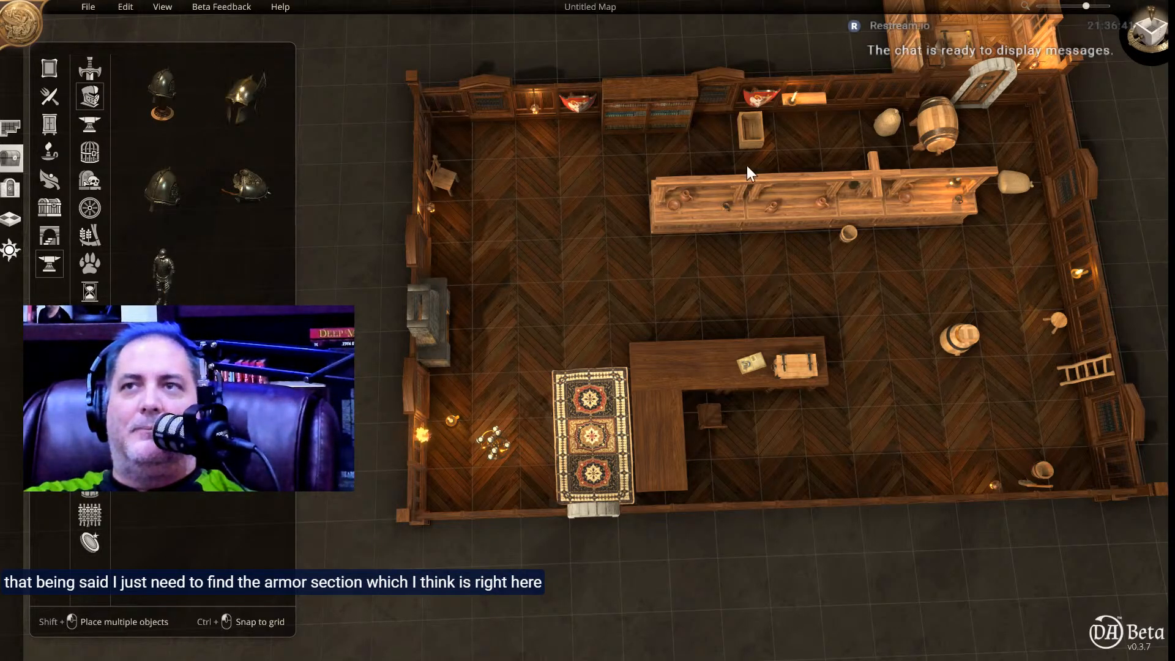
Delete all sections of the old tavern bar near the back wall of the shop.
{"action": "left_click", "coordinate": [717, 211]}
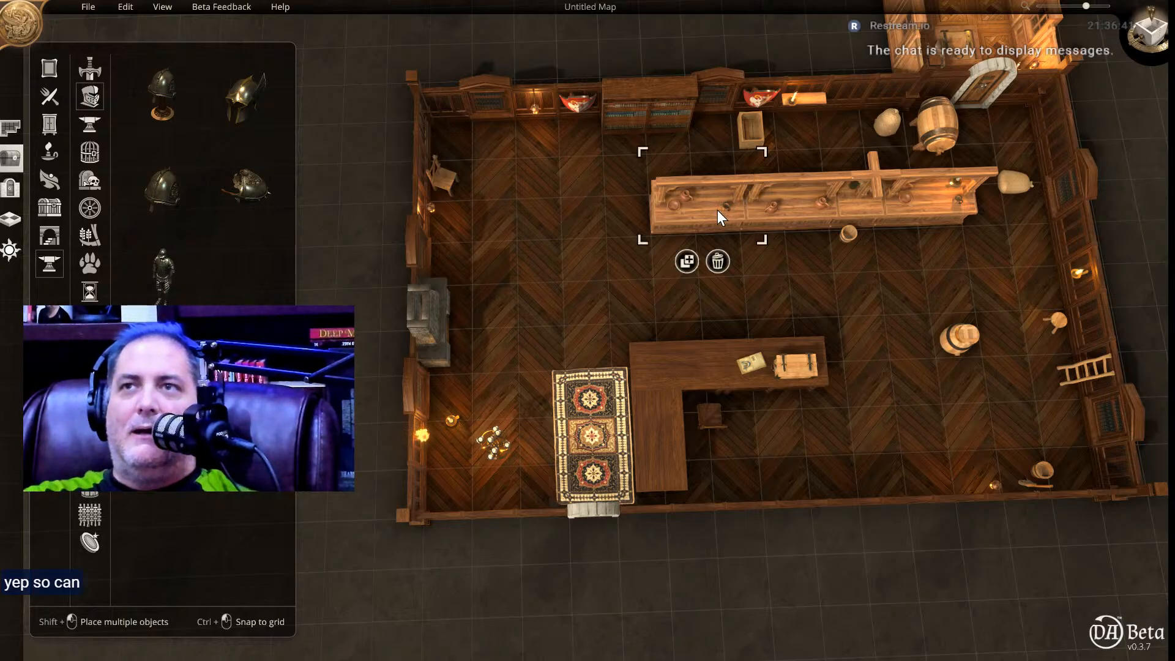
{"action": "left_click", "coordinate": [719, 260]}
{"action": "left_click", "coordinate": [794, 223]}
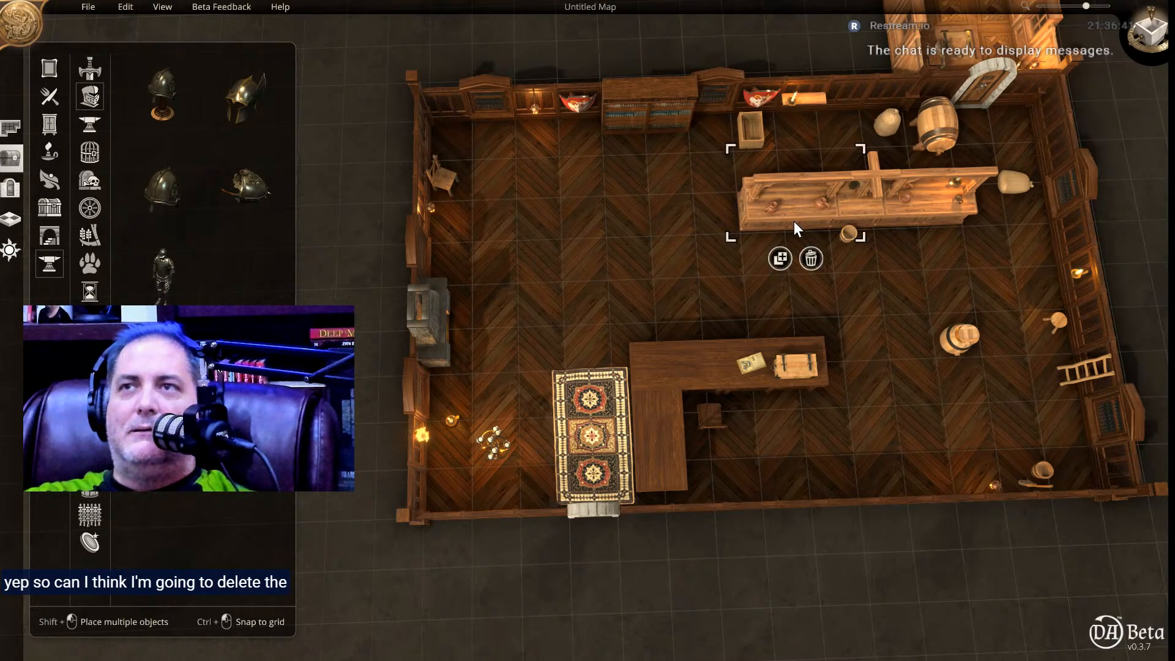
{"action": "left_click", "coordinate": [811, 258]}
{"action": "left_click", "coordinate": [910, 218]}
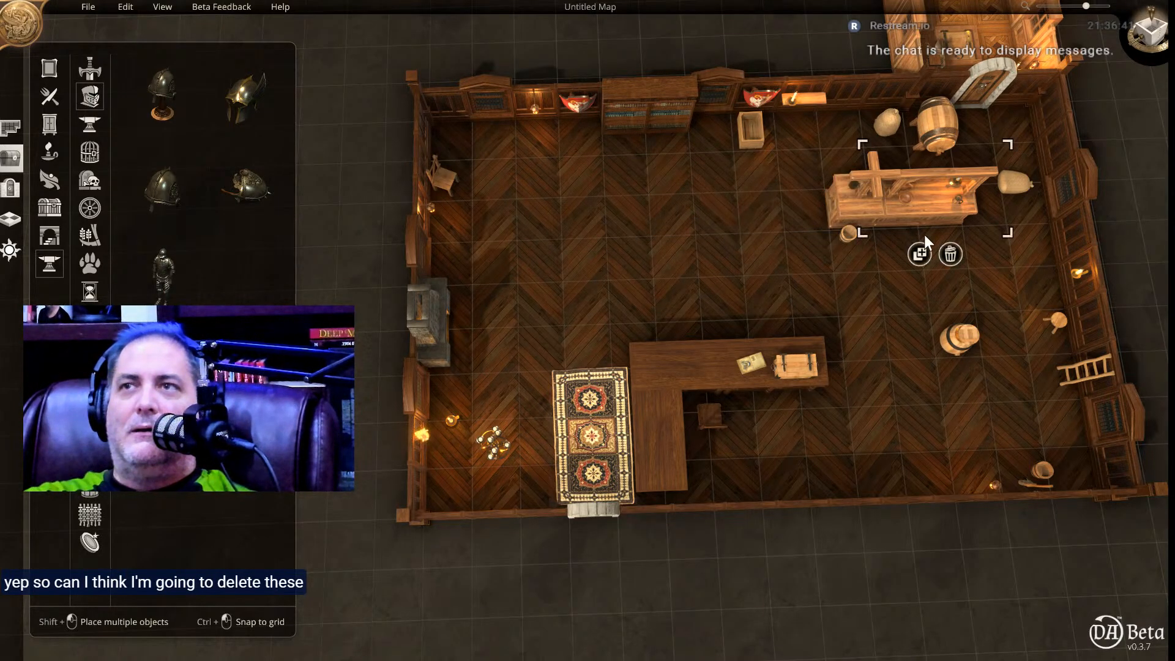
{"action": "left_click", "coordinate": [952, 254]}
{"action": "left_click", "coordinate": [856, 212]}
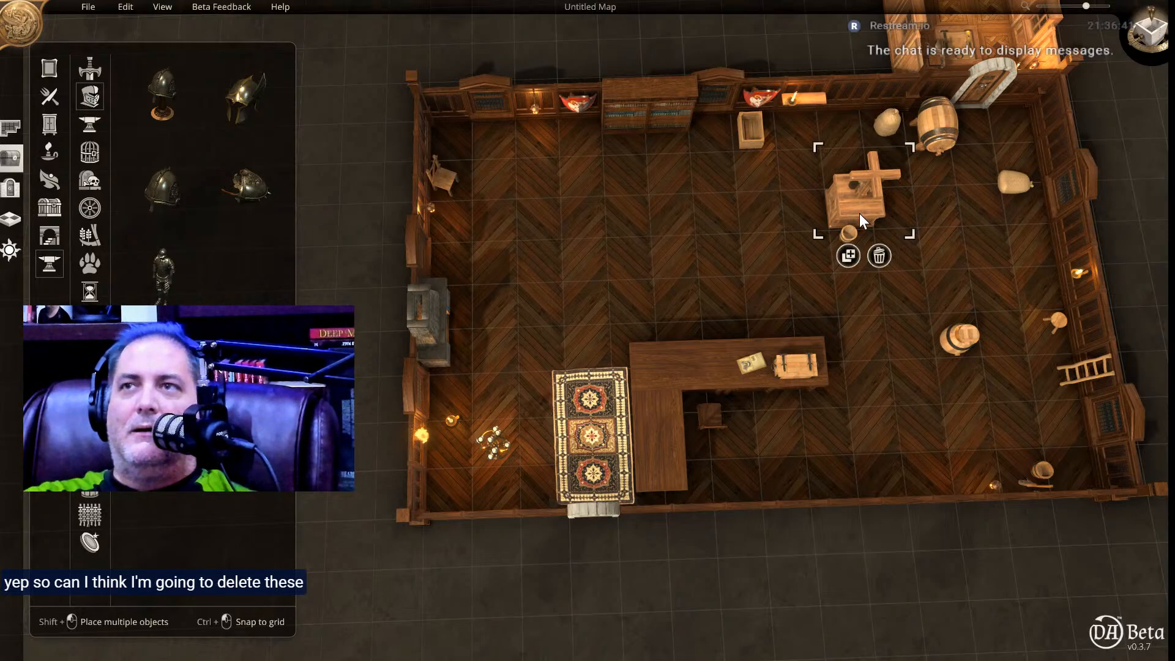
{"action": "left_click", "coordinate": [879, 254]}
Delete the bucket, the sack by the side wall, the large barrel and the open crate around the former bar.
{"action": "left_click", "coordinate": [849, 235]}
{"action": "left_click", "coordinate": [863, 272]}
{"action": "left_click", "coordinate": [1008, 186]}
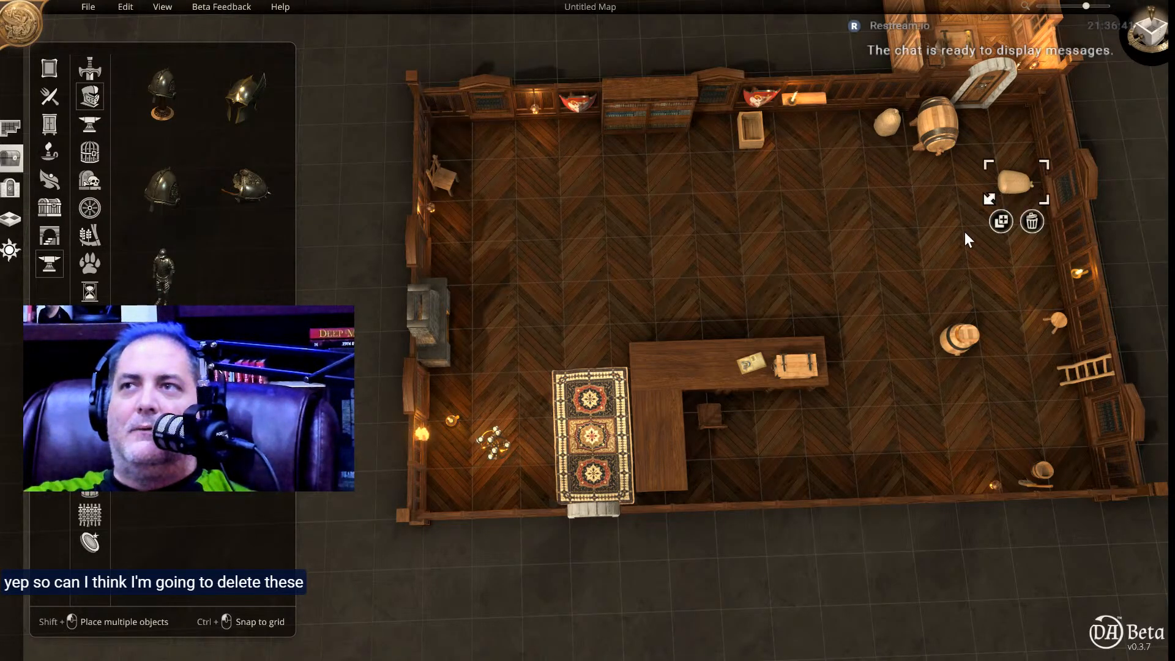
{"action": "left_click", "coordinate": [1034, 221]}
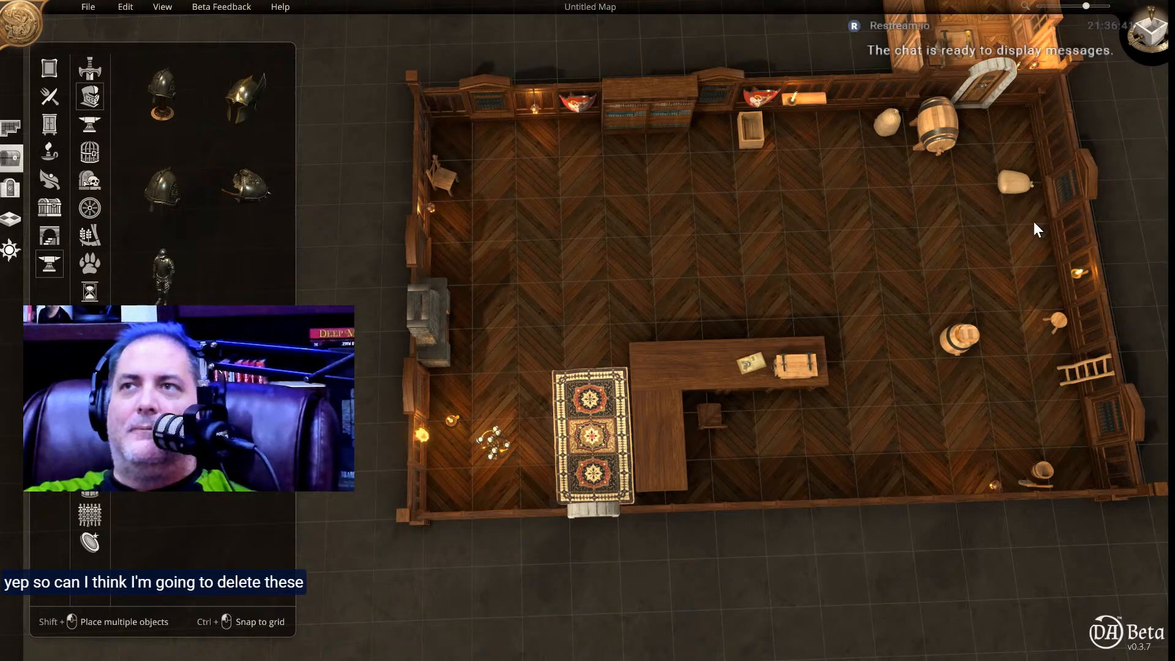
{"action": "left_click", "coordinate": [932, 147]}
{"action": "left_click", "coordinate": [953, 190]}
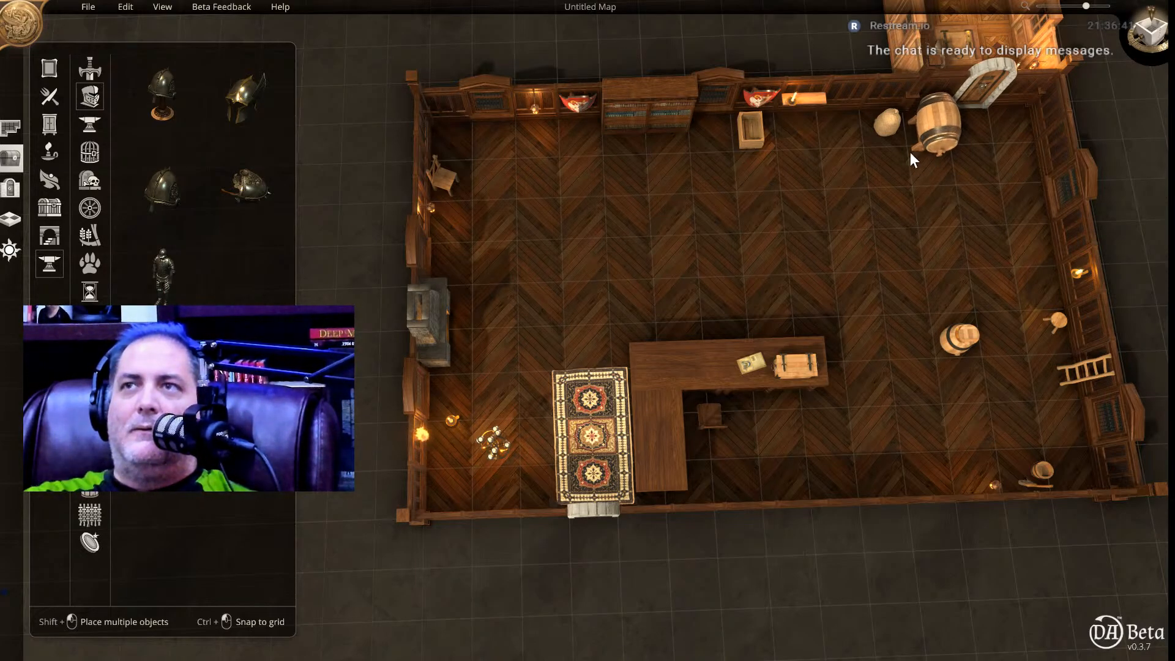
{"action": "left_click", "coordinate": [758, 134]}
{"action": "left_click", "coordinate": [766, 175]}
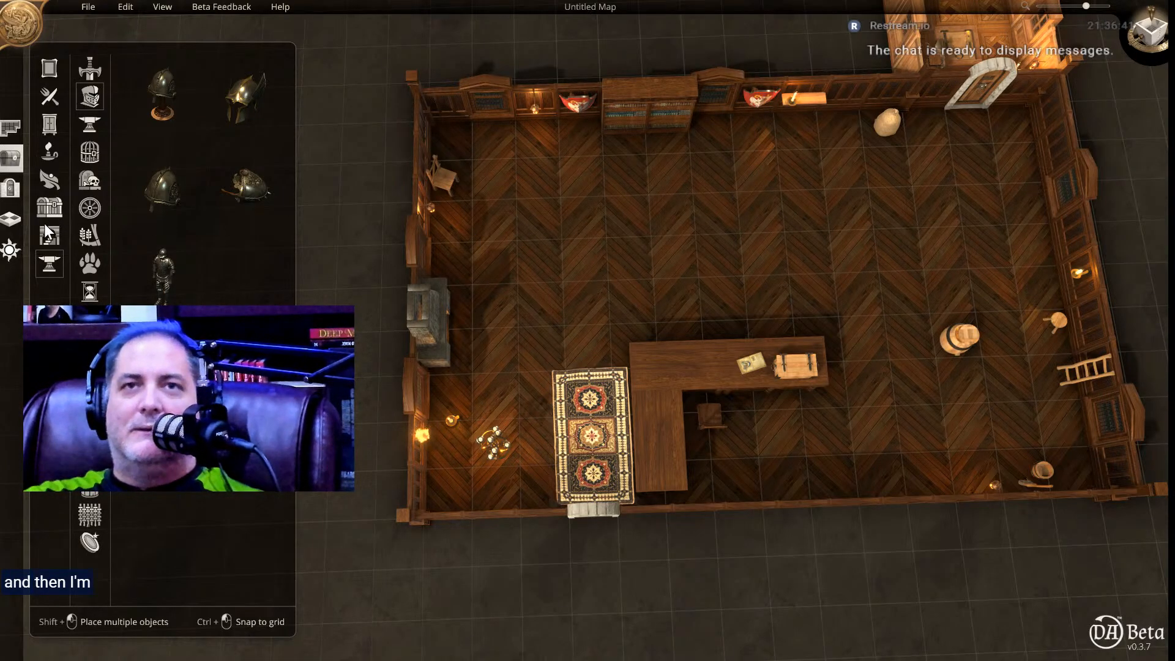
Duplicate a section of the shop counter and place it lengthwise at the fireplace end of the cleared area.
{"action": "left_click", "coordinate": [648, 434]}
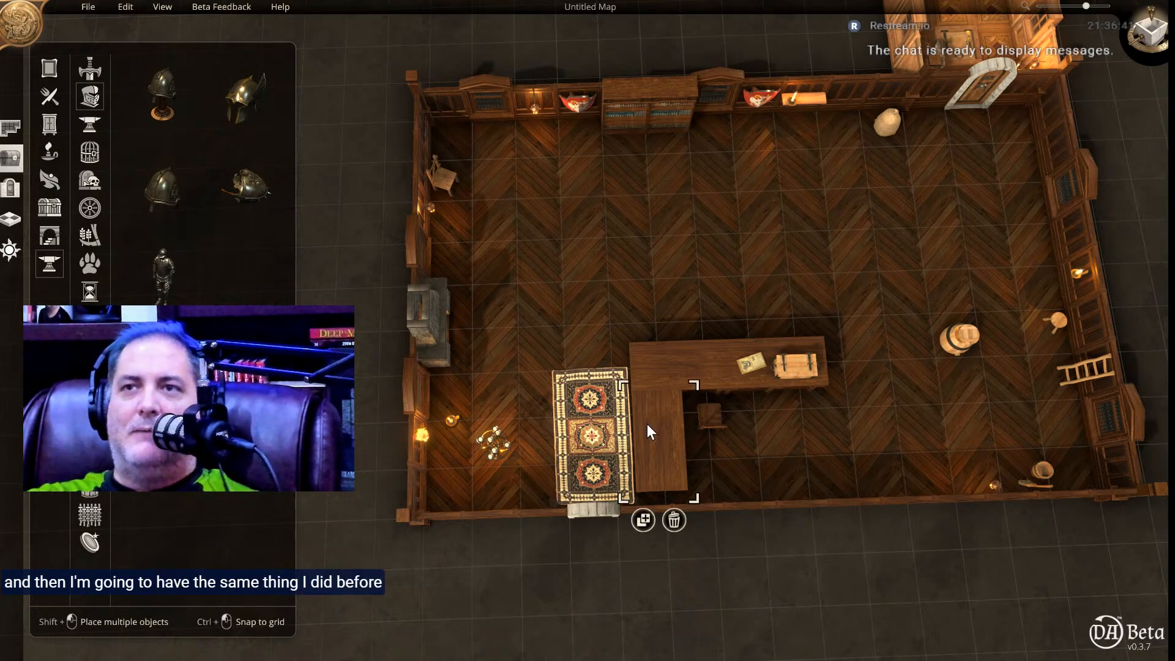
{"action": "left_click_drag", "start_coordinate": [643, 520], "coordinate": [678, 192]}
{"action": "right_click", "coordinate": [677, 193]}
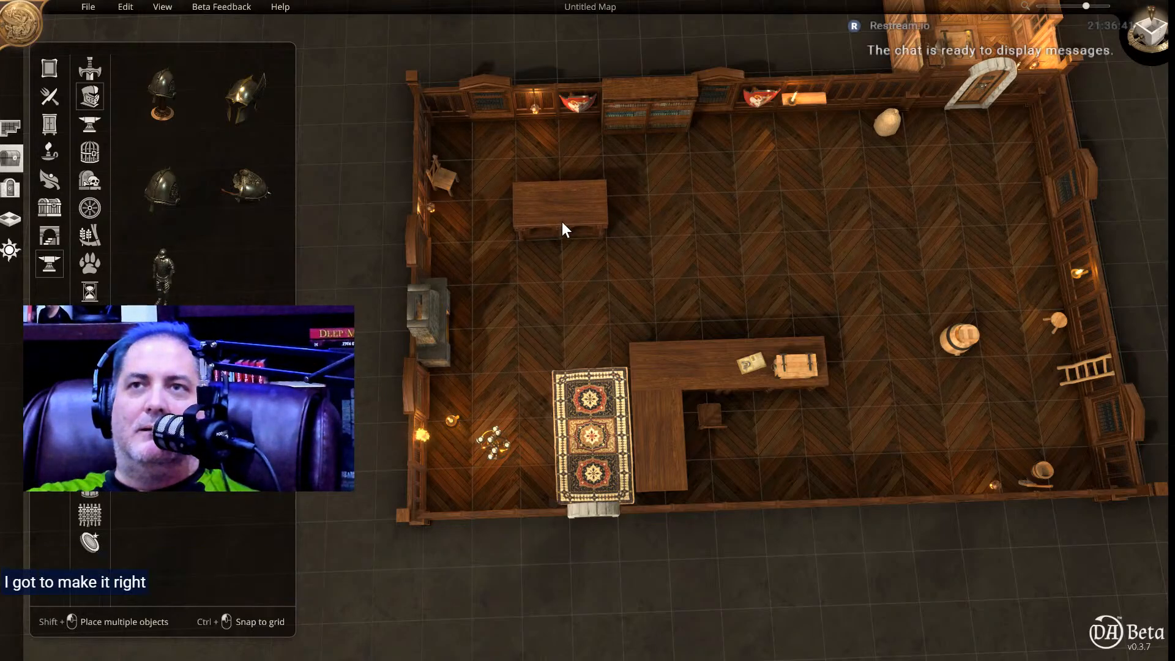
Extend the new counter with four more duplicated sections placed end to end along the length of the shop.
{"action": "left_click", "coordinate": [562, 222]}
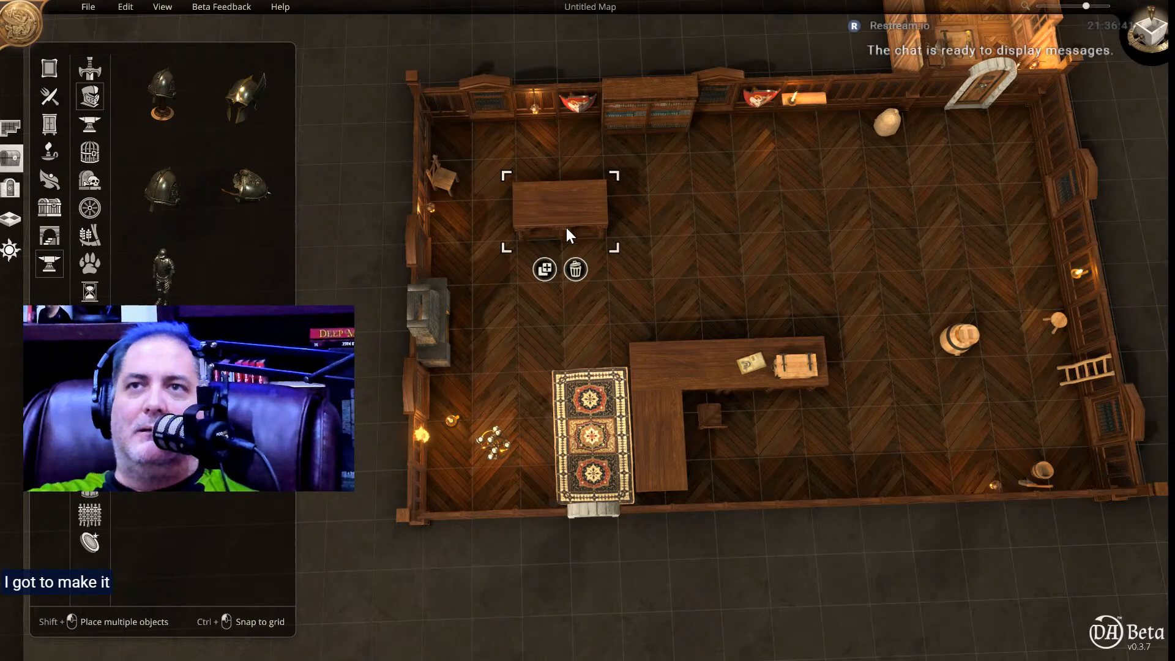
{"action": "left_click", "coordinate": [539, 269]}
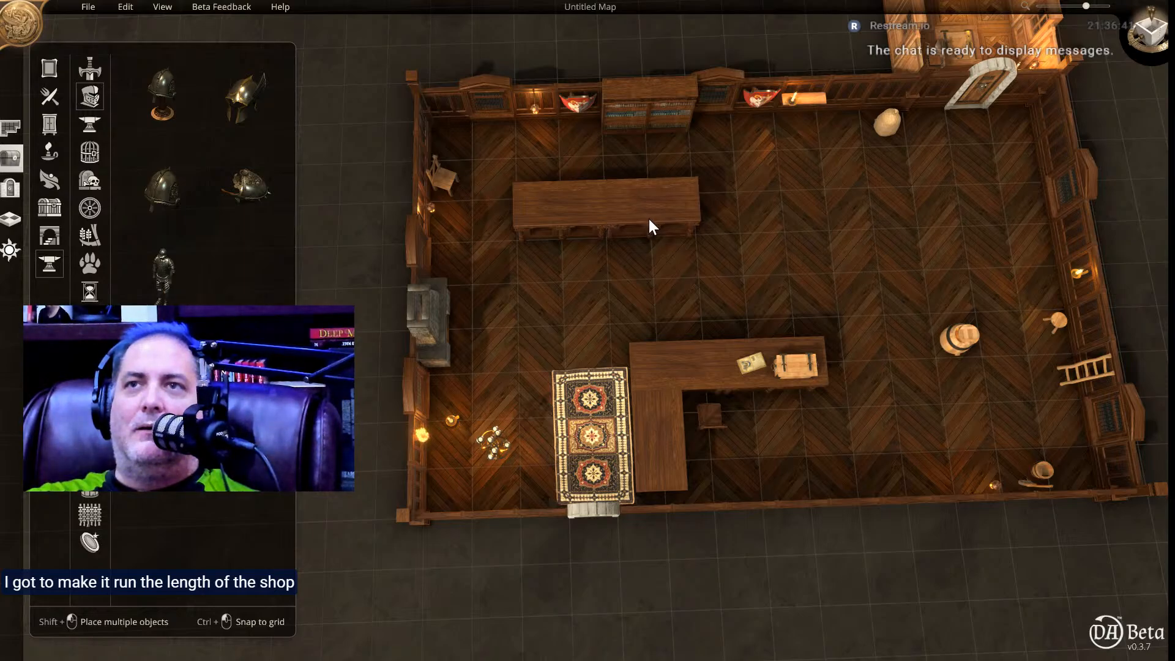
{"action": "left_click", "coordinate": [650, 222]}
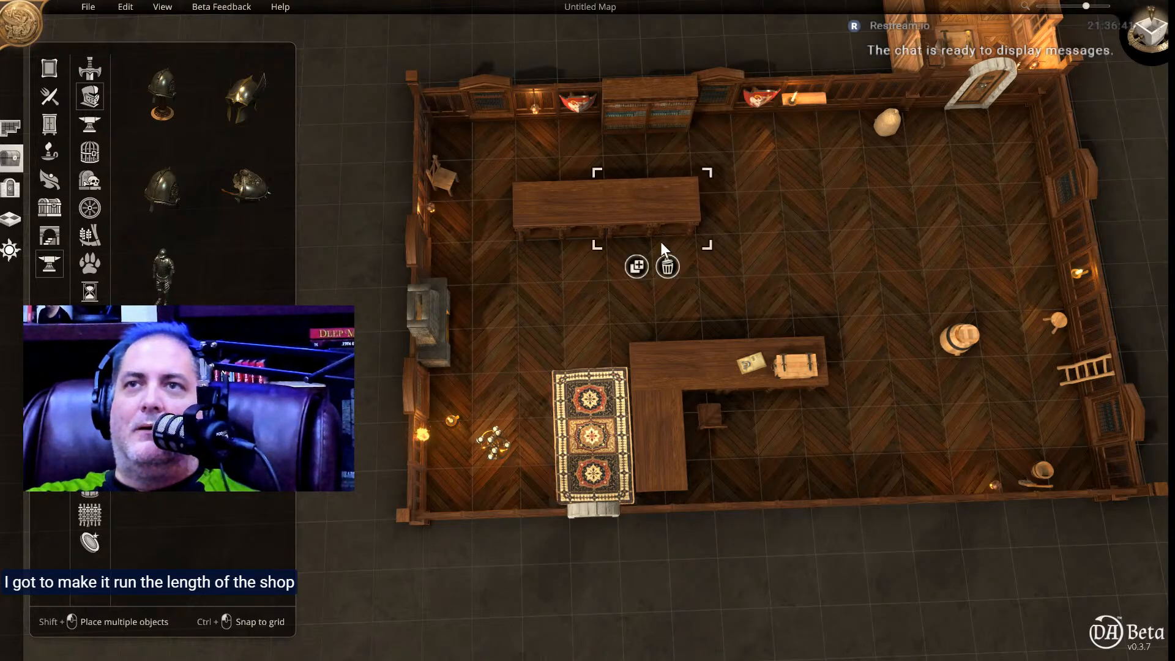
{"action": "left_click", "coordinate": [686, 366]}
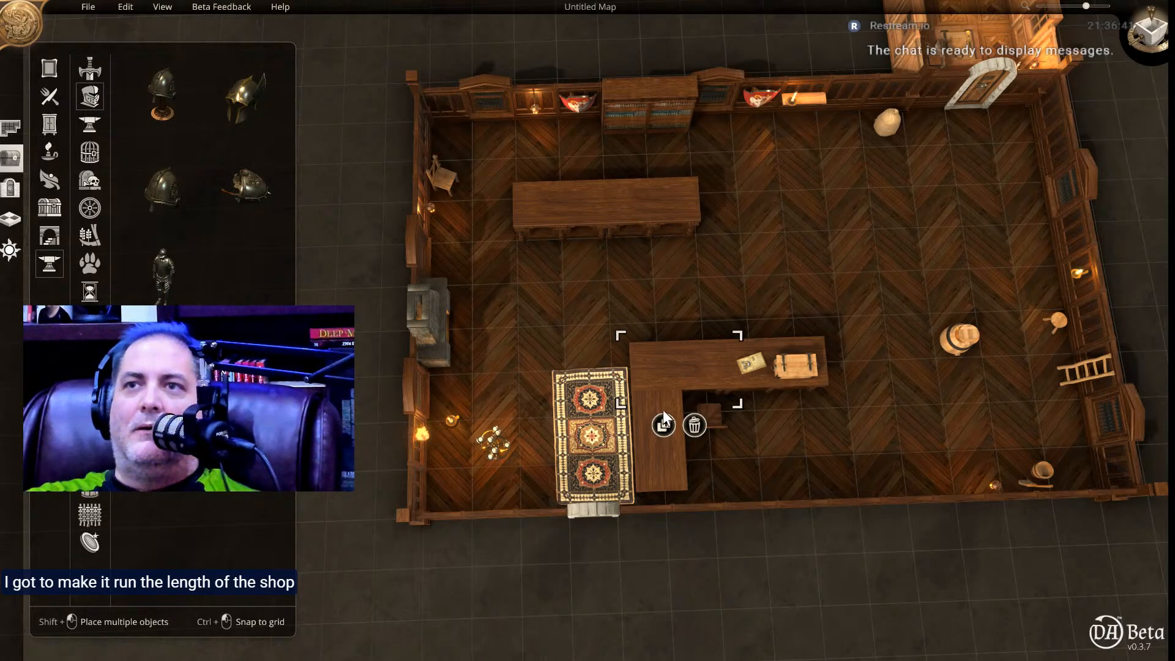
{"action": "left_click", "coordinate": [663, 425]}
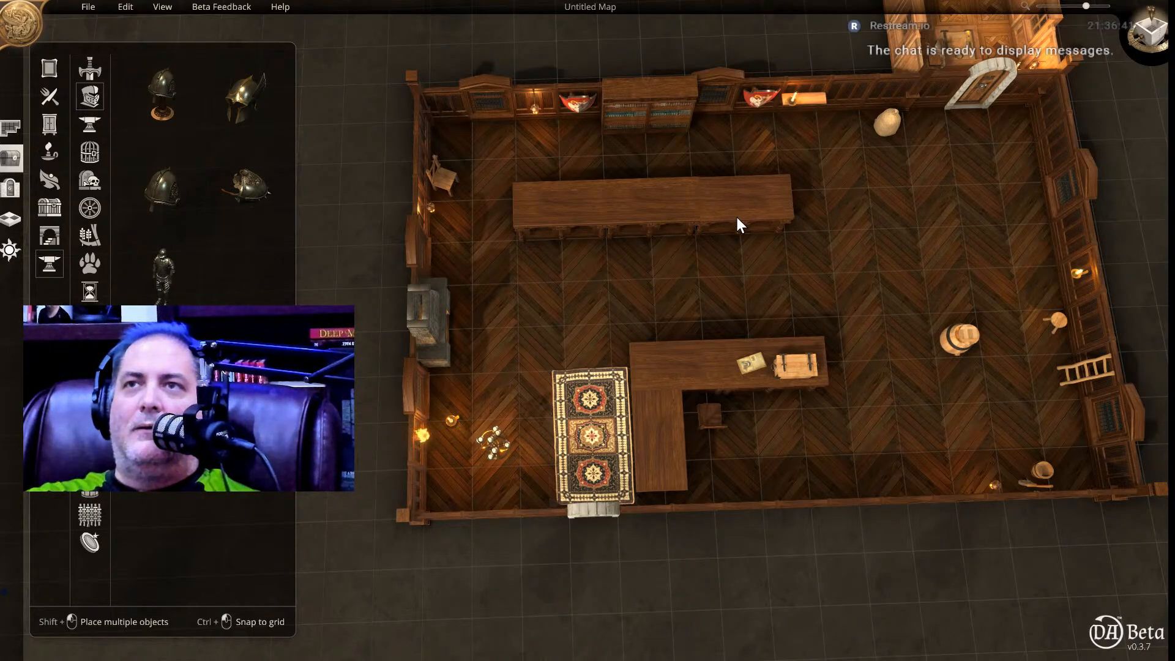
{"action": "left_click", "coordinate": [737, 216]}
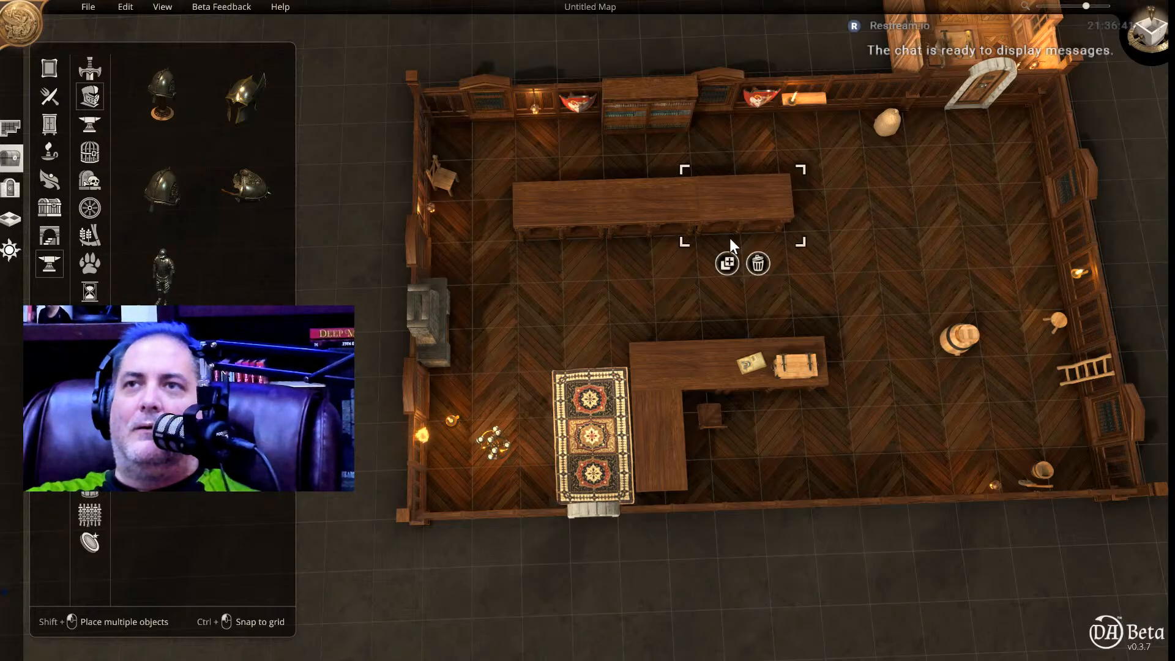
{"action": "left_click", "coordinate": [727, 264]}
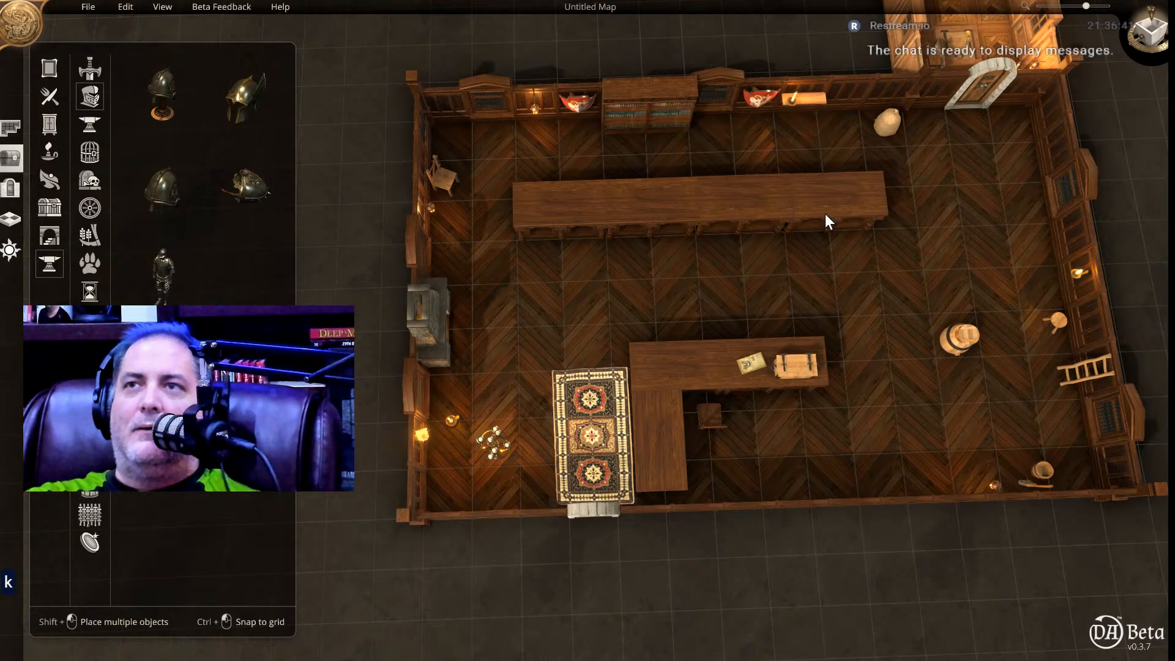
{"action": "left_click", "coordinate": [825, 215]}
{"action": "left_click", "coordinate": [818, 262]}
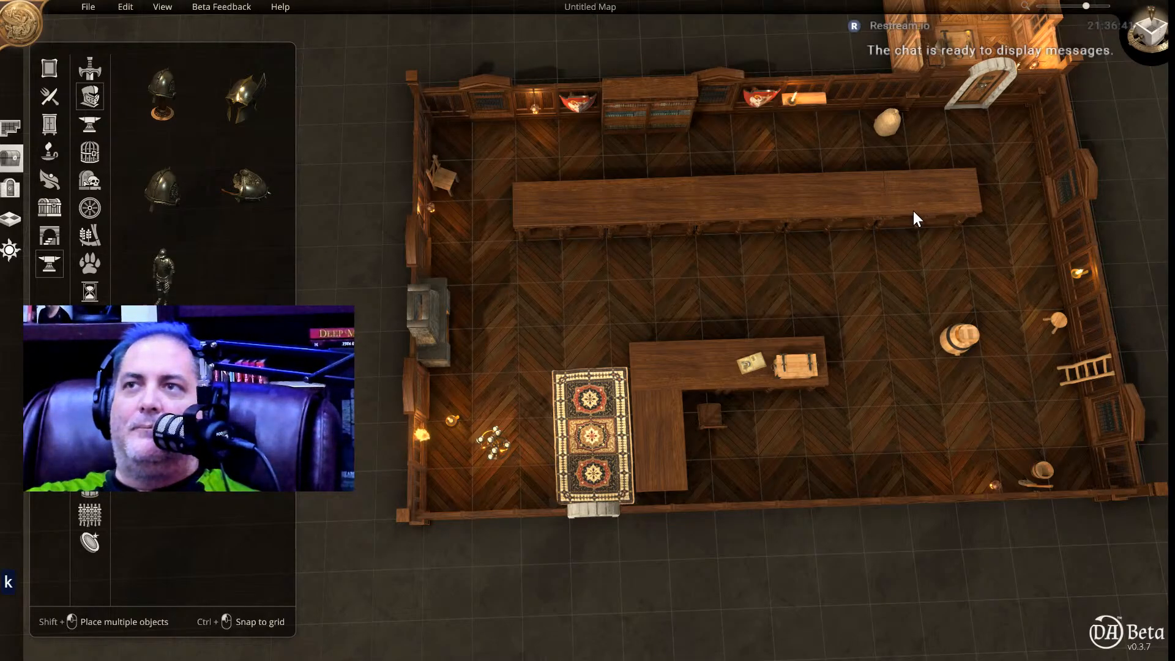
{"action": "left_click", "coordinate": [913, 219]}
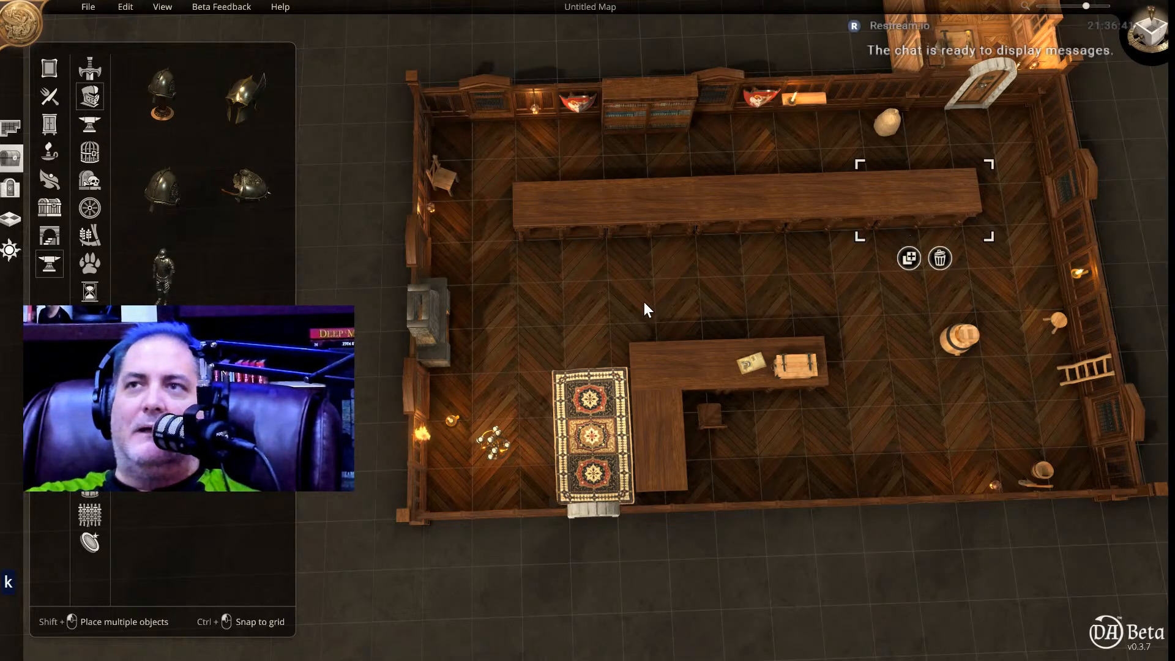
Place two helmets of the first style and one of the second style in a row on the fireplace end of the long counter.
{"action": "left_click", "coordinate": [172, 104]}
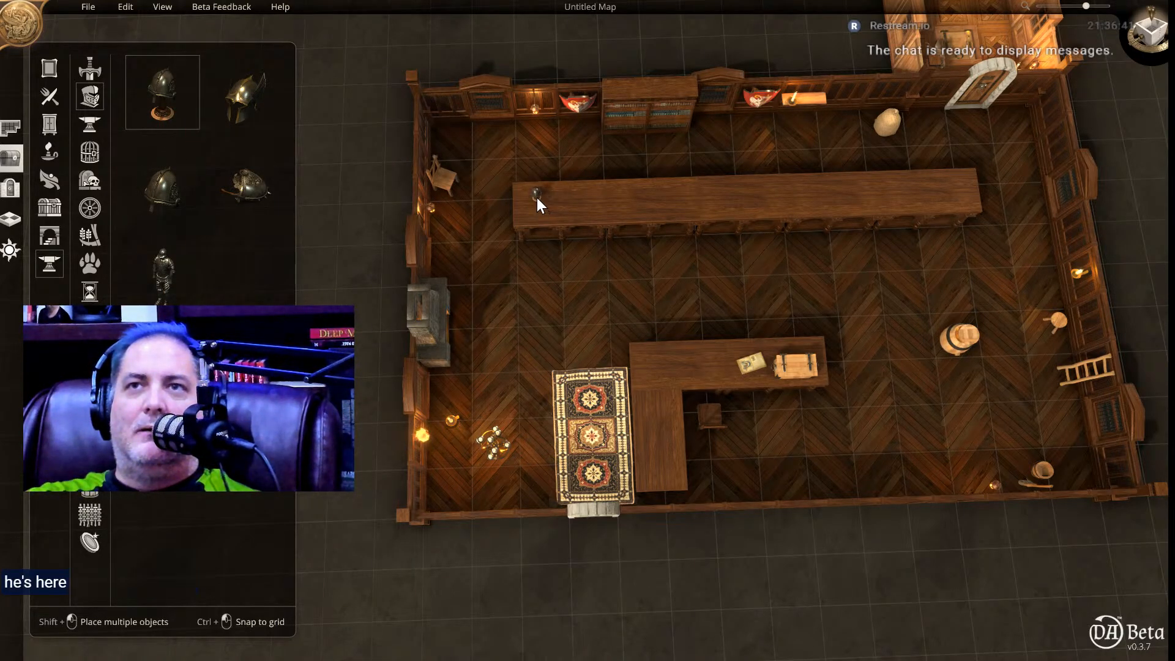
{"action": "left_click", "coordinate": [537, 200]}
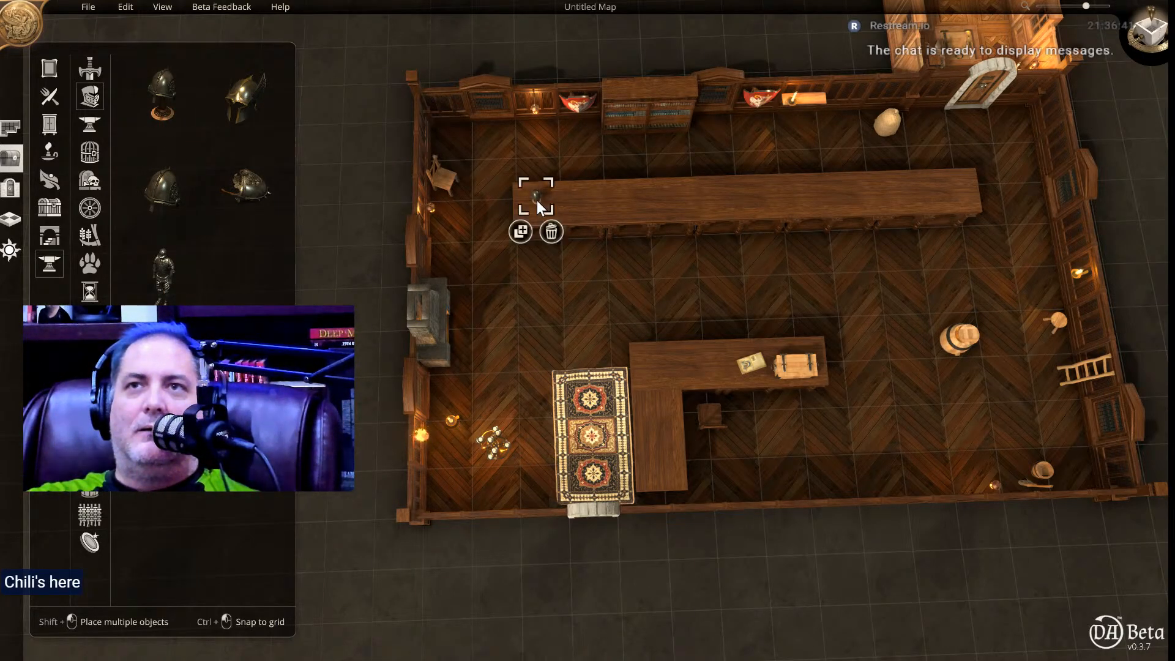
{"action": "left_click", "coordinate": [154, 95]}
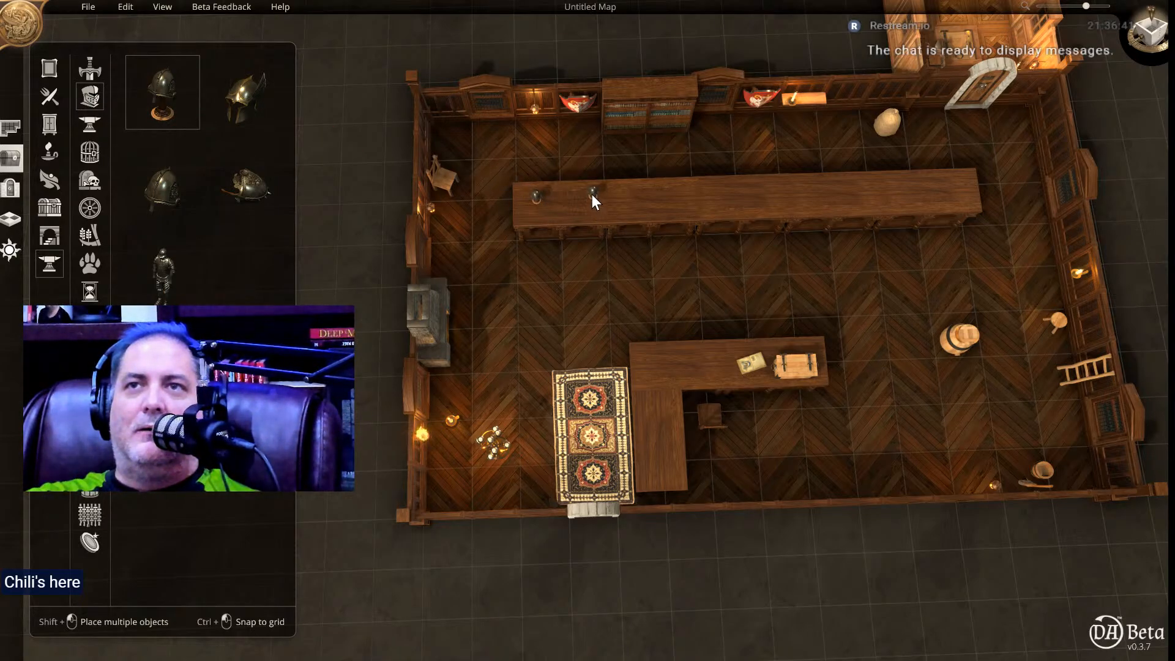
{"action": "left_click", "coordinate": [582, 196]}
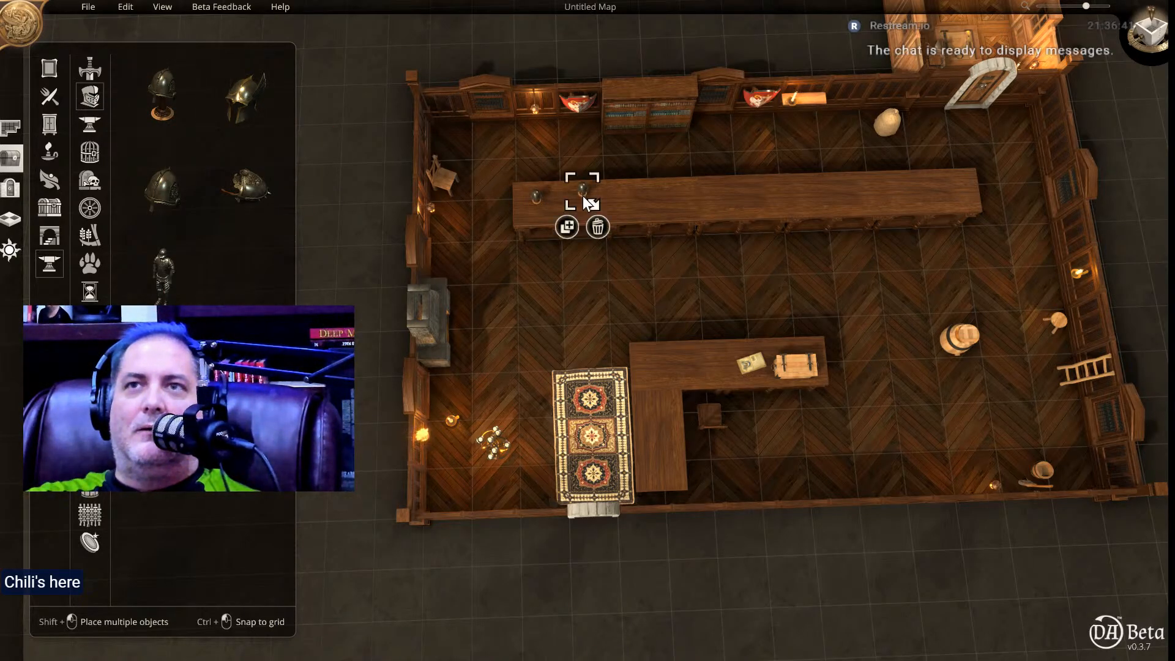
{"action": "left_click", "coordinate": [250, 105]}
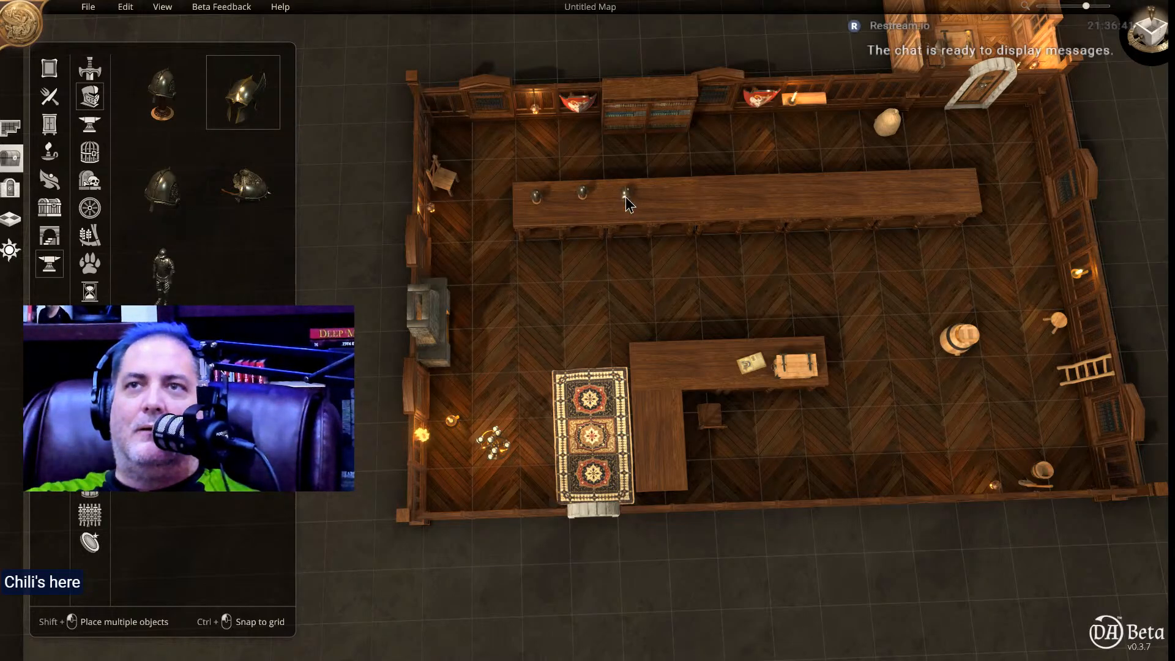
{"action": "left_click", "coordinate": [625, 196]}
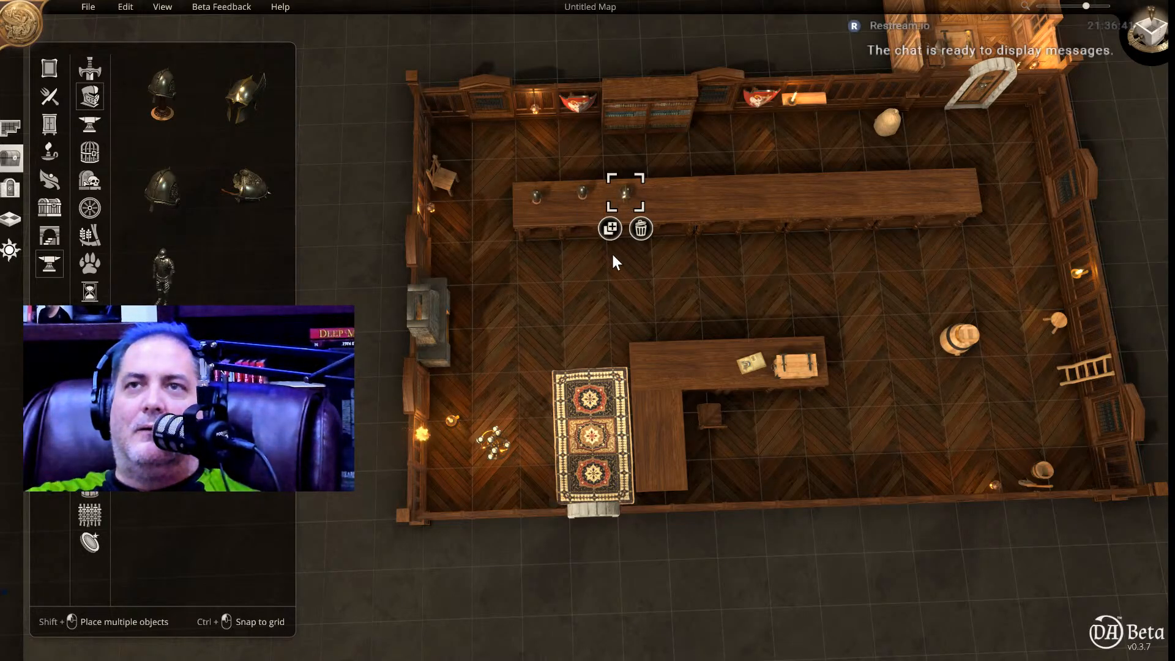
{"action": "middle_click_drag", "start_coordinate": [614, 258], "coordinate": [614, 314]}
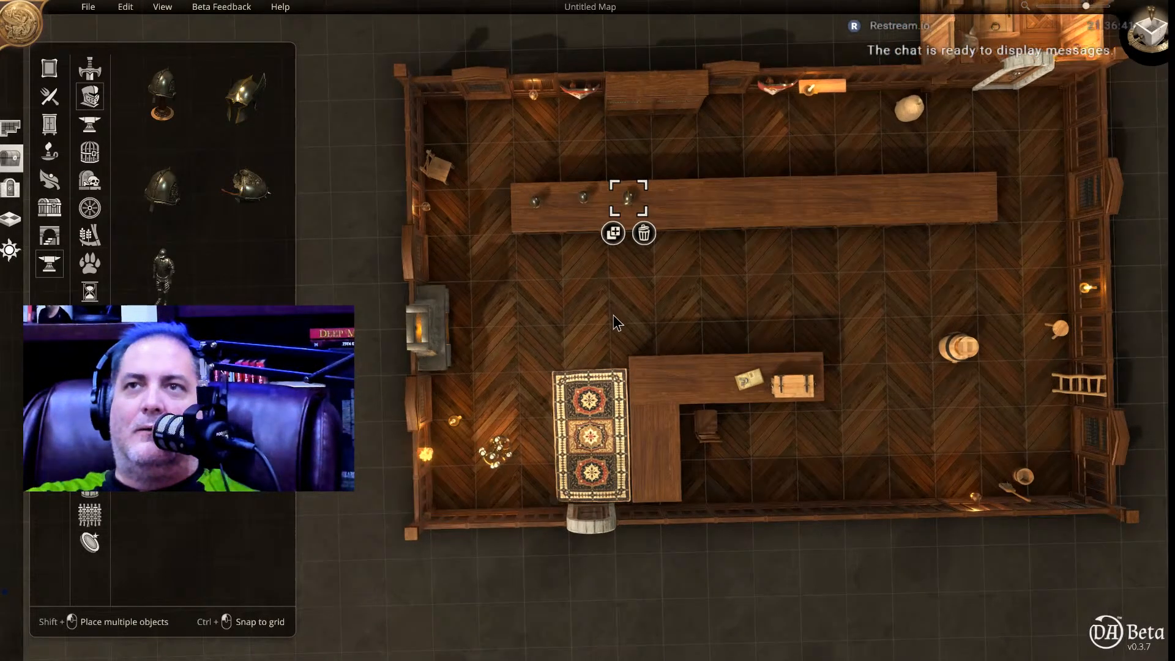
{"action": "left_click", "coordinate": [583, 197]}
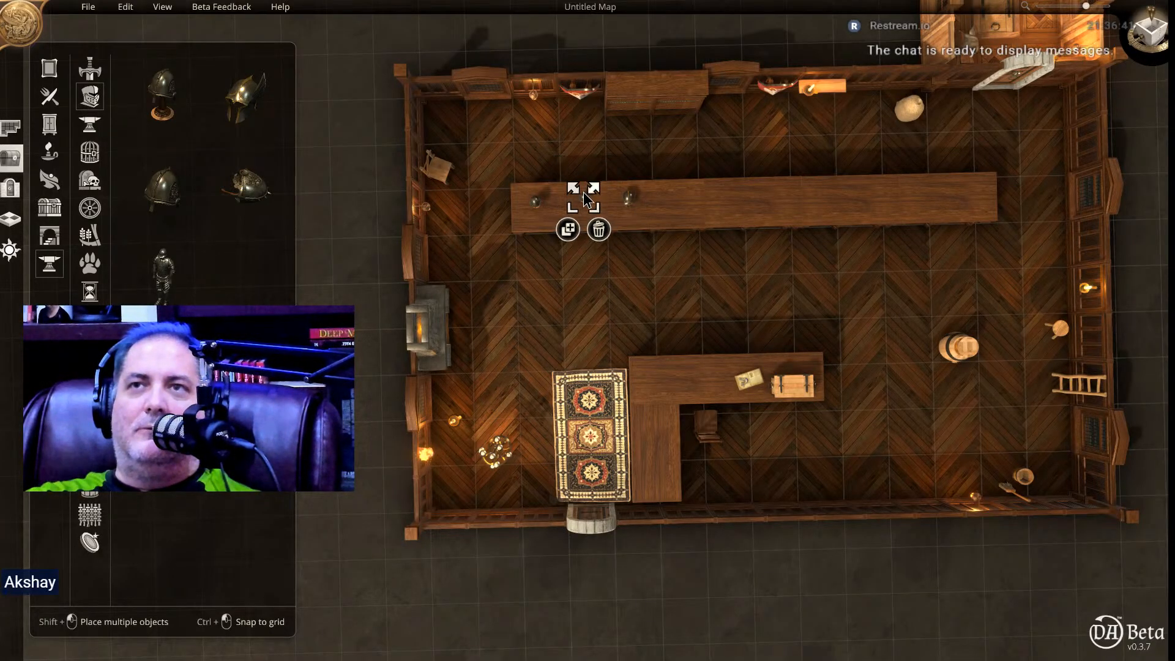
{"action": "scroll", "coordinate": [583, 196], "scroll_direction": "down", "scroll_amount": 4}
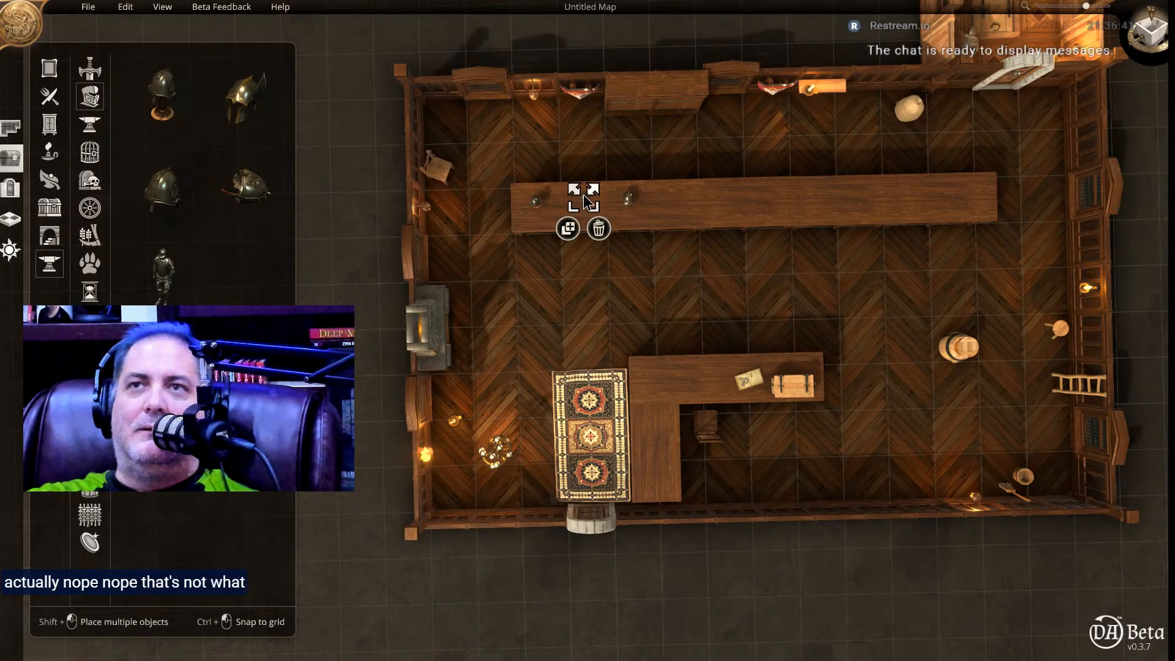
{"action": "scroll", "coordinate": [583, 196], "scroll_direction": "up", "scroll_amount": 1}
{"action": "left_click", "coordinate": [683, 192]}
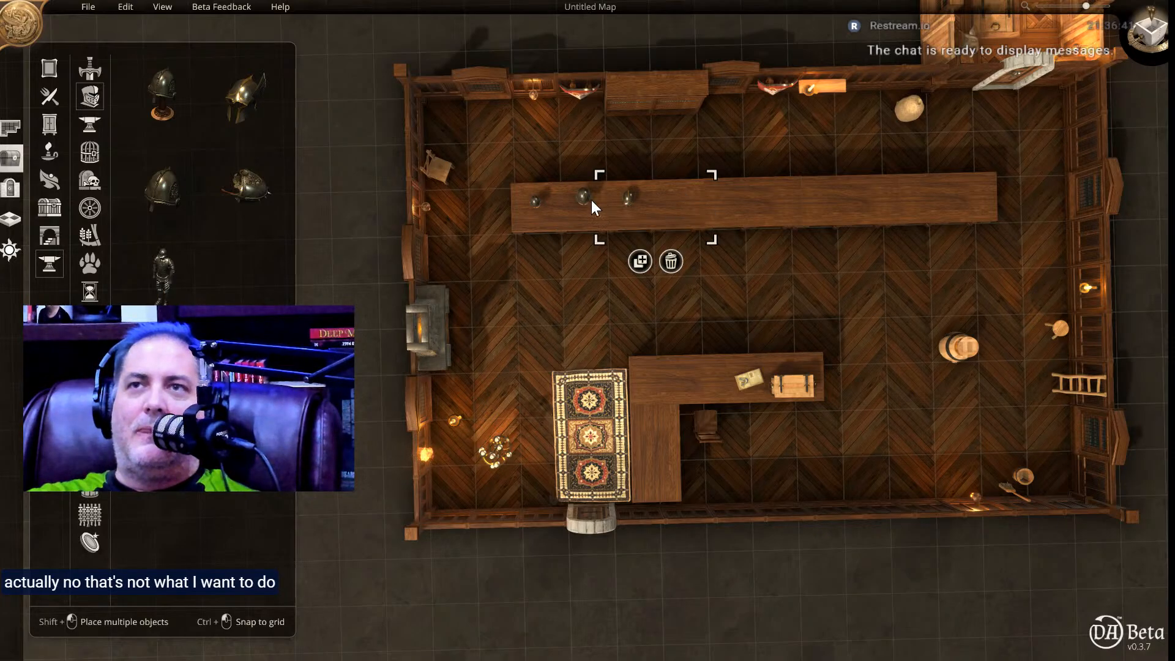
Move each of the three helmets slightly toward the front of the long counter so they line up.
{"action": "left_click", "coordinate": [583, 198]}
{"action": "left_click_drag", "start_coordinate": [583, 197], "coordinate": [581, 209]}
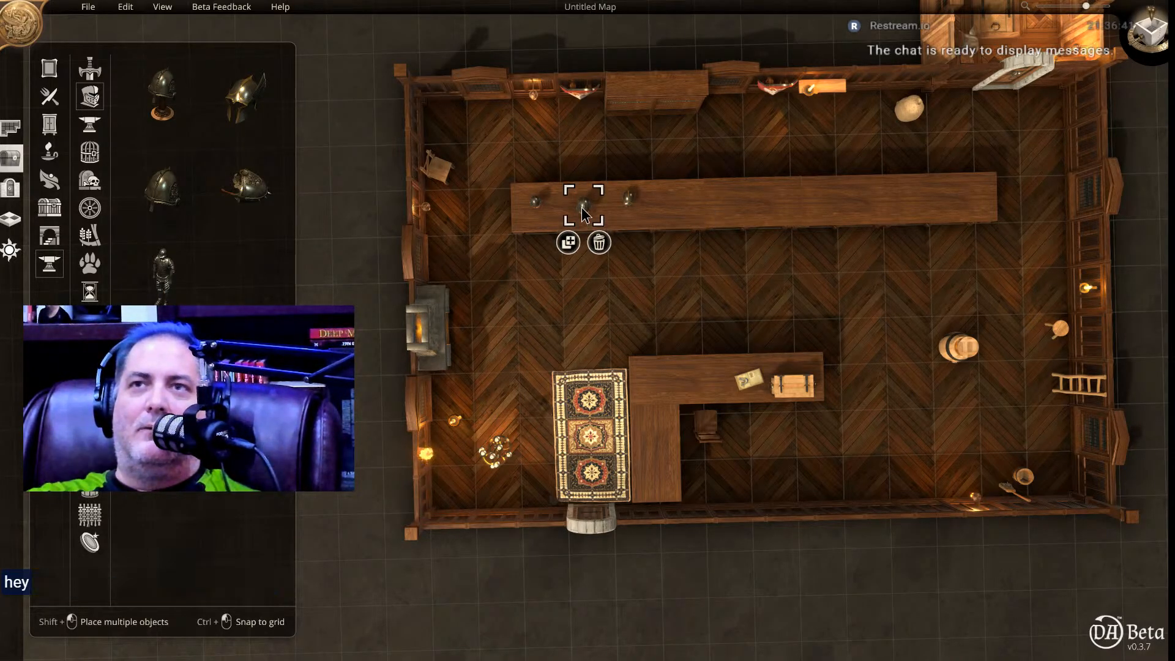
{"action": "left_click", "coordinate": [535, 203]}
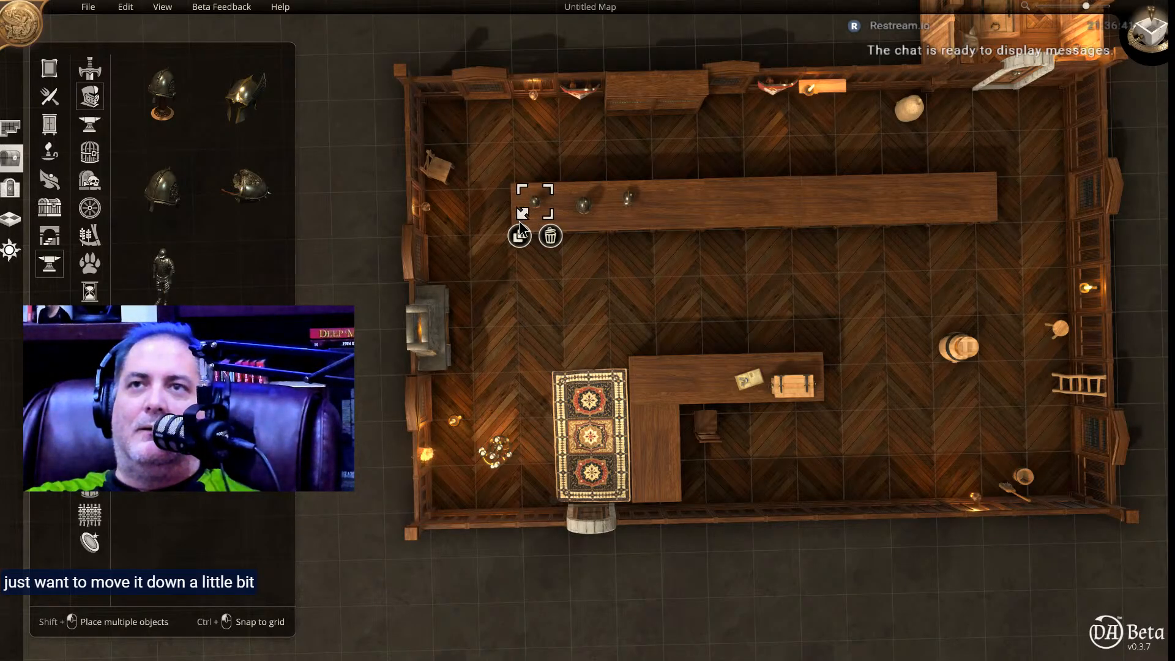
{"action": "left_click_drag", "start_coordinate": [534, 201], "coordinate": [541, 216]}
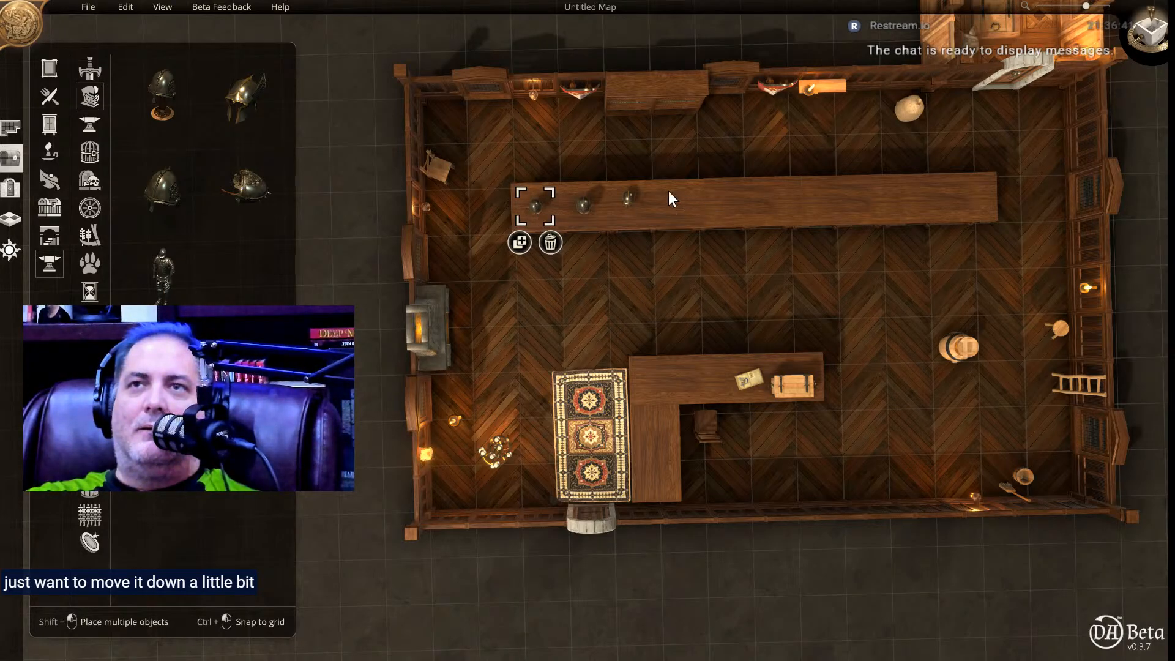
{"action": "left_click", "coordinate": [628, 196]}
{"action": "left_click_drag", "start_coordinate": [627, 196], "coordinate": [627, 204]}
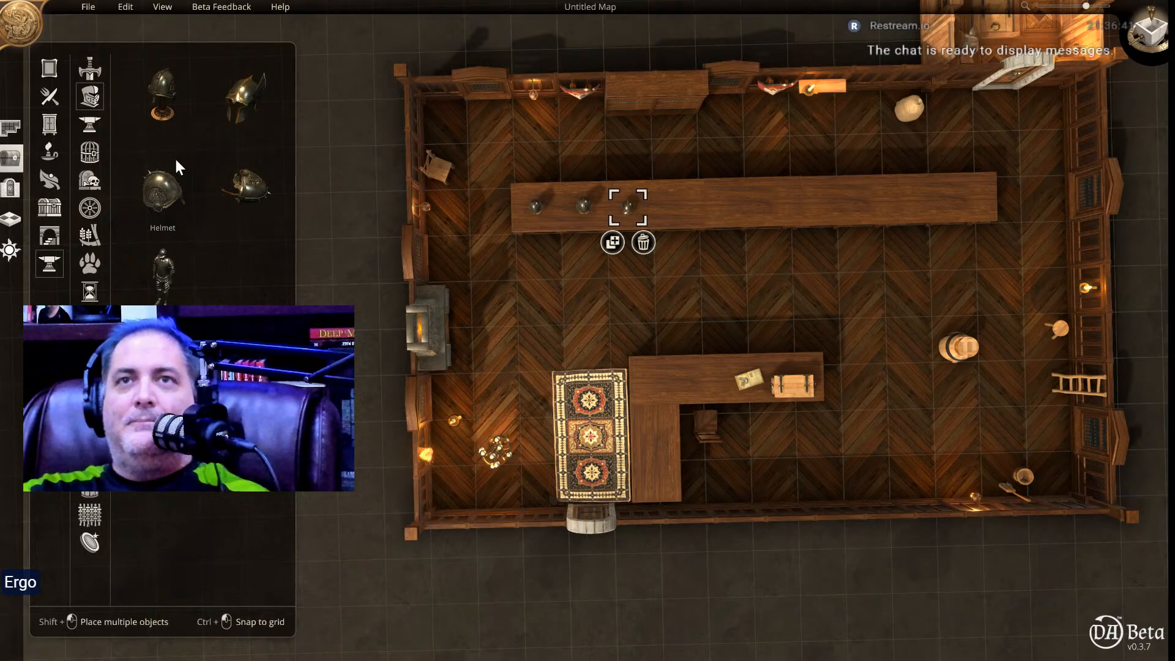
Continue the row on the long counter with one helmet of the fourth style and one of the third style.
{"action": "left_click", "coordinate": [251, 190]}
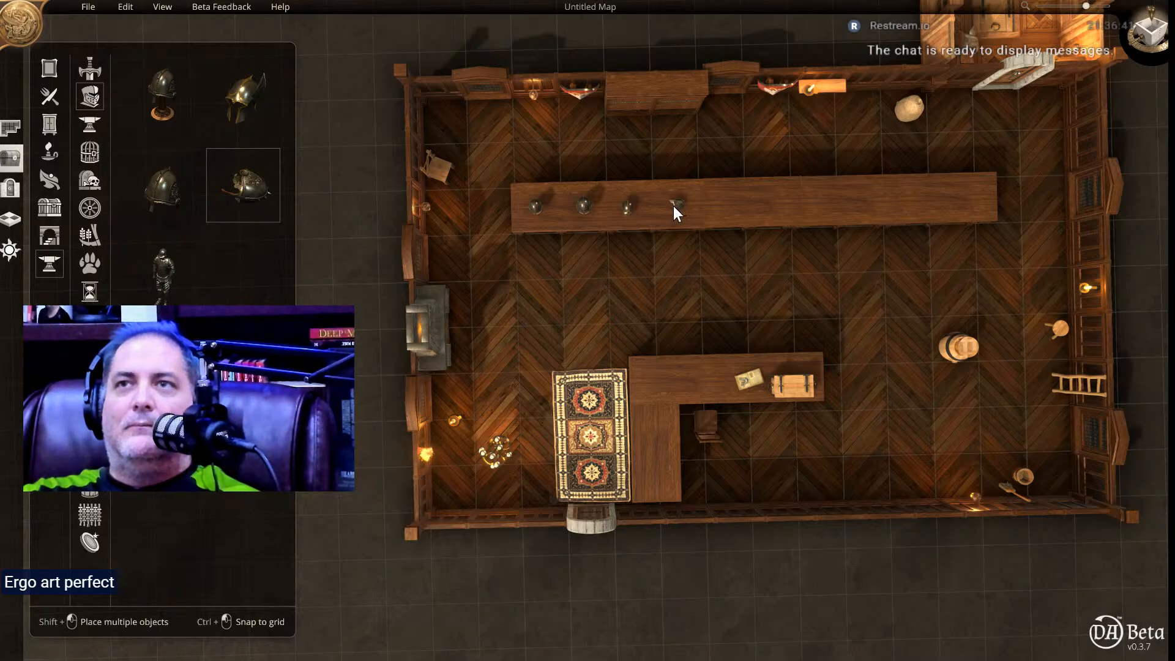
{"action": "left_click", "coordinate": [673, 207]}
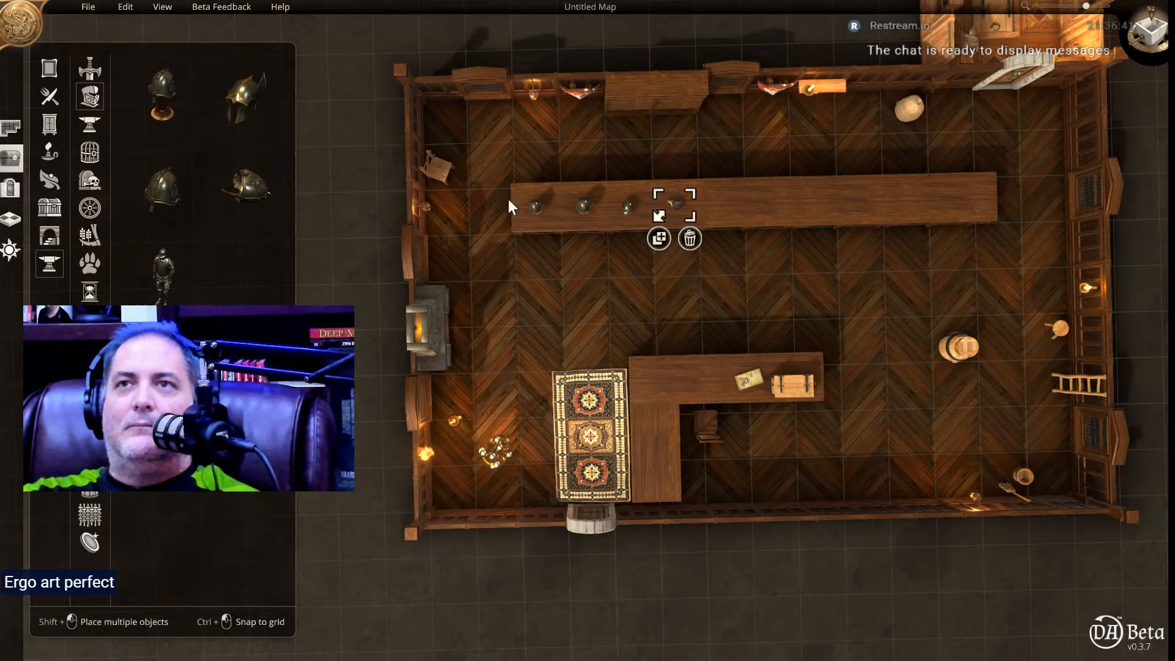
{"action": "left_click", "coordinate": [168, 192]}
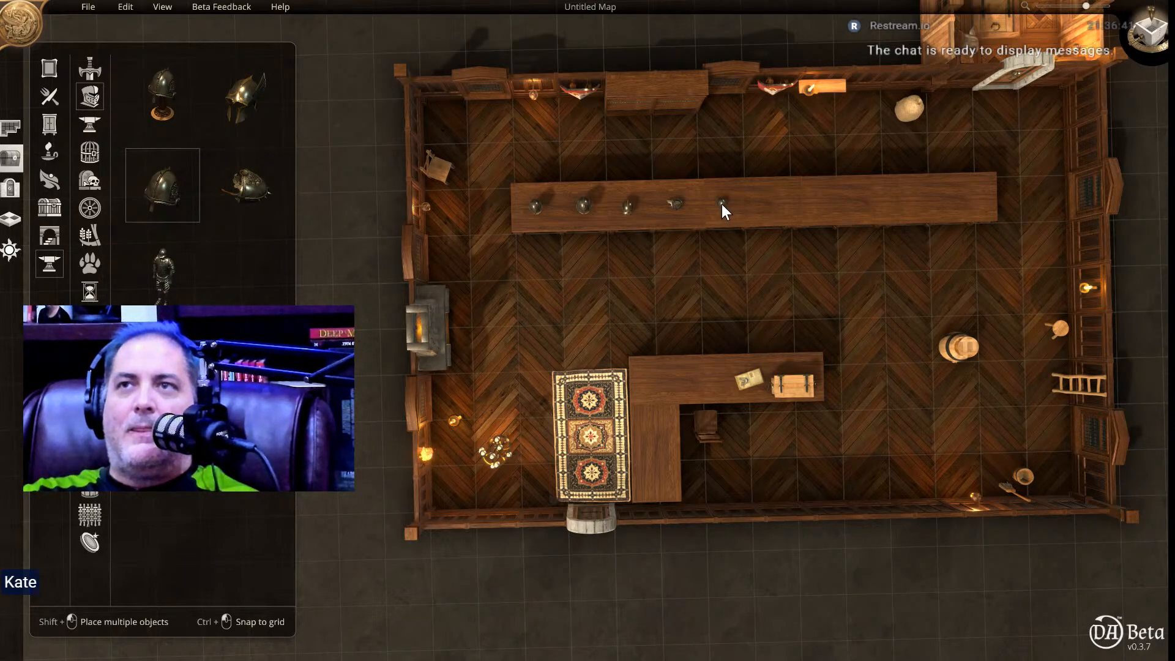
{"action": "left_click", "coordinate": [721, 204]}
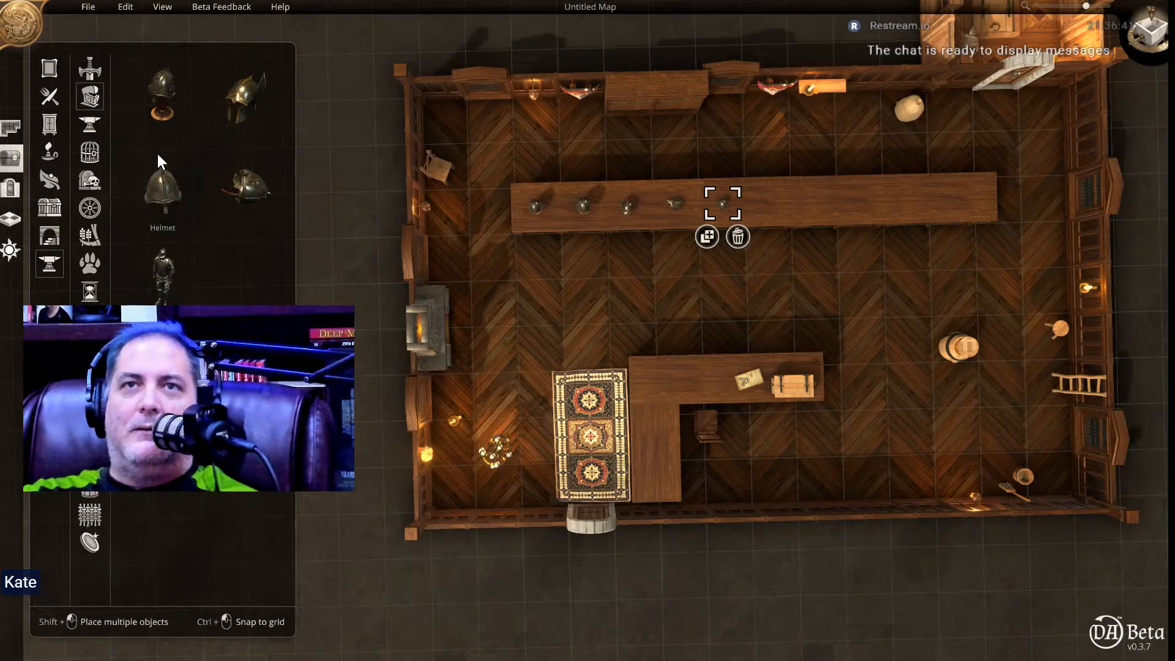
Add a stand-mounted helmet of the first style as the sixth in the counter's row and enlarge it slightly.
{"action": "left_click", "coordinate": [154, 94]}
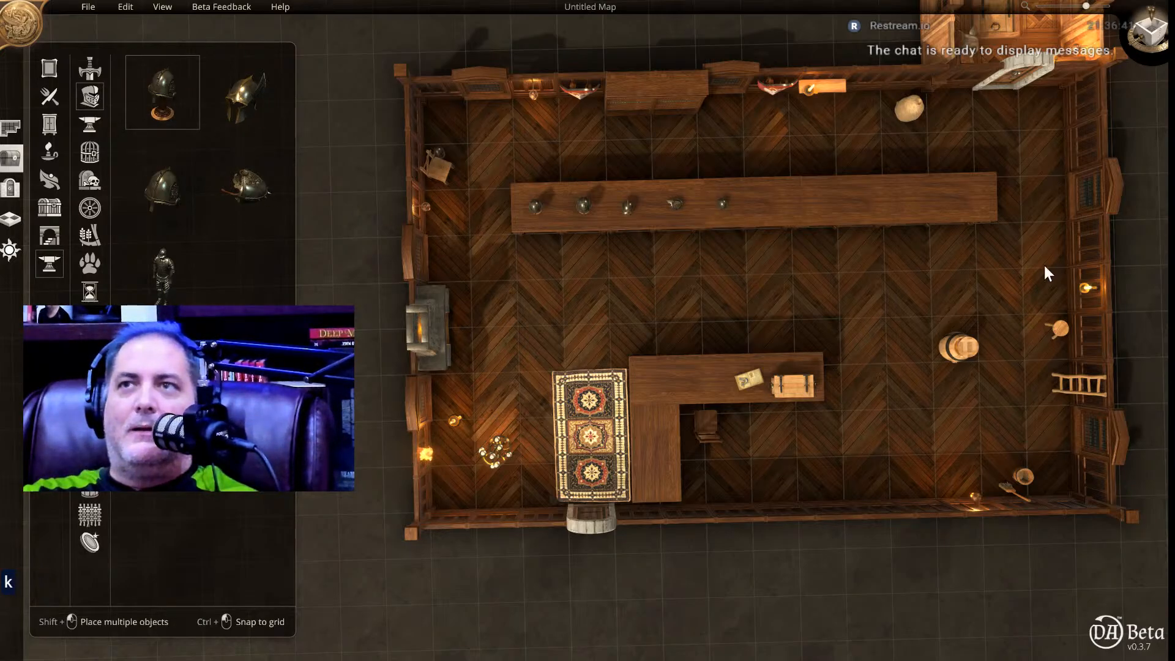
{"action": "left_click", "coordinate": [767, 202]}
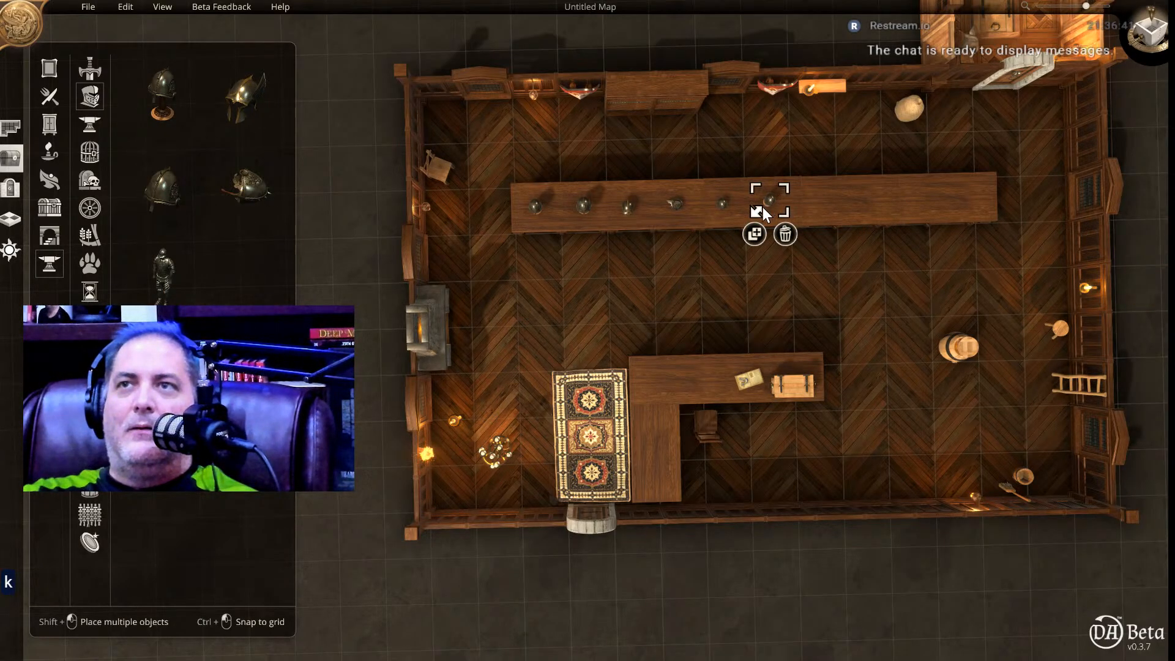
{"action": "mouse_move", "coordinate": [758, 212]}
{"action": "left_mouse_down"}
{"action": "mouse_move", "coordinate": [750, 226]}
{"action": "mouse_move", "coordinate": [772, 202]}
{"action": "left_mouse_up"}
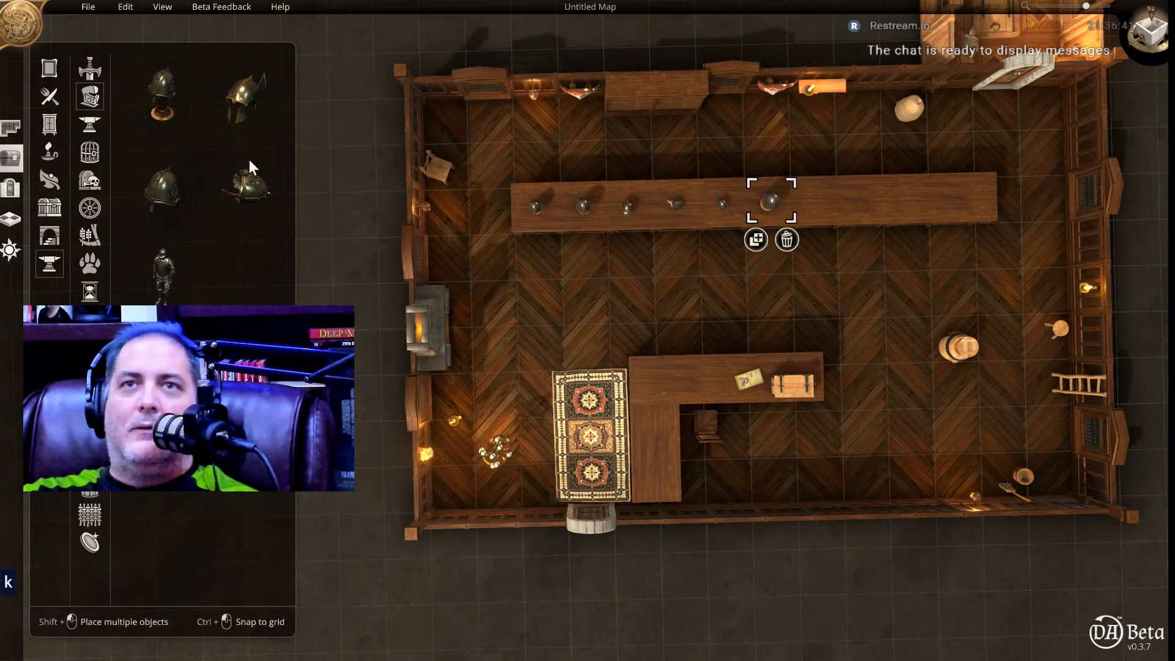
Fill the rest of the long counter with three more stand-mounted helmets and one helmet of the second style at the far end.
{"action": "left_click", "coordinate": [153, 96]}
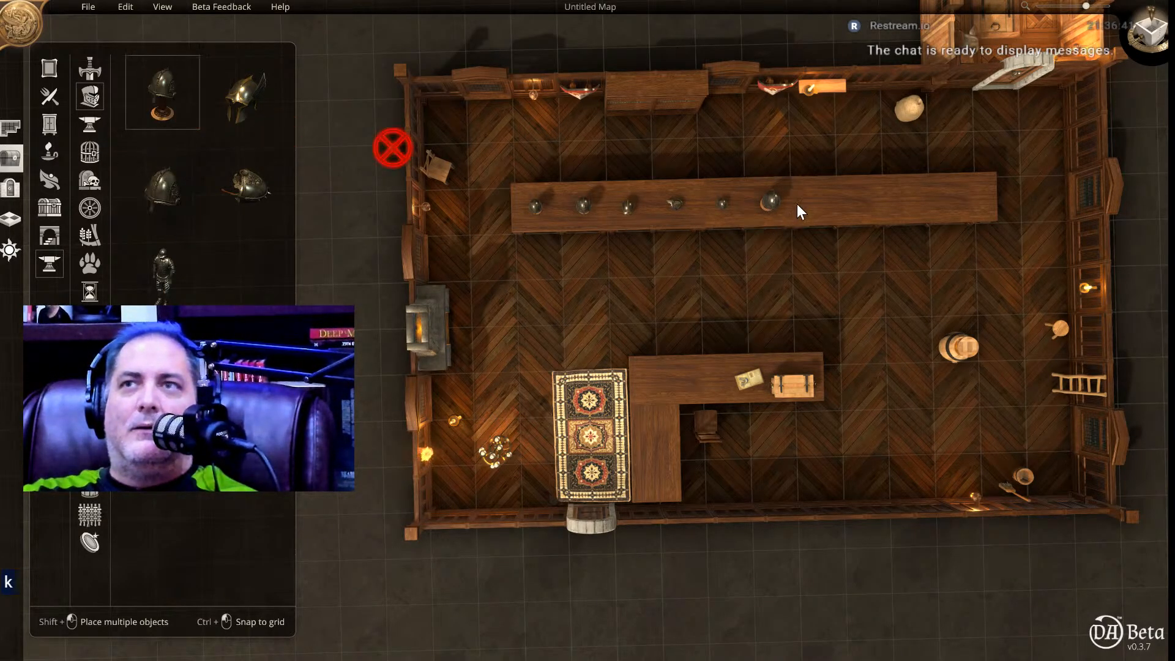
{"action": "left_click", "coordinate": [813, 200]}
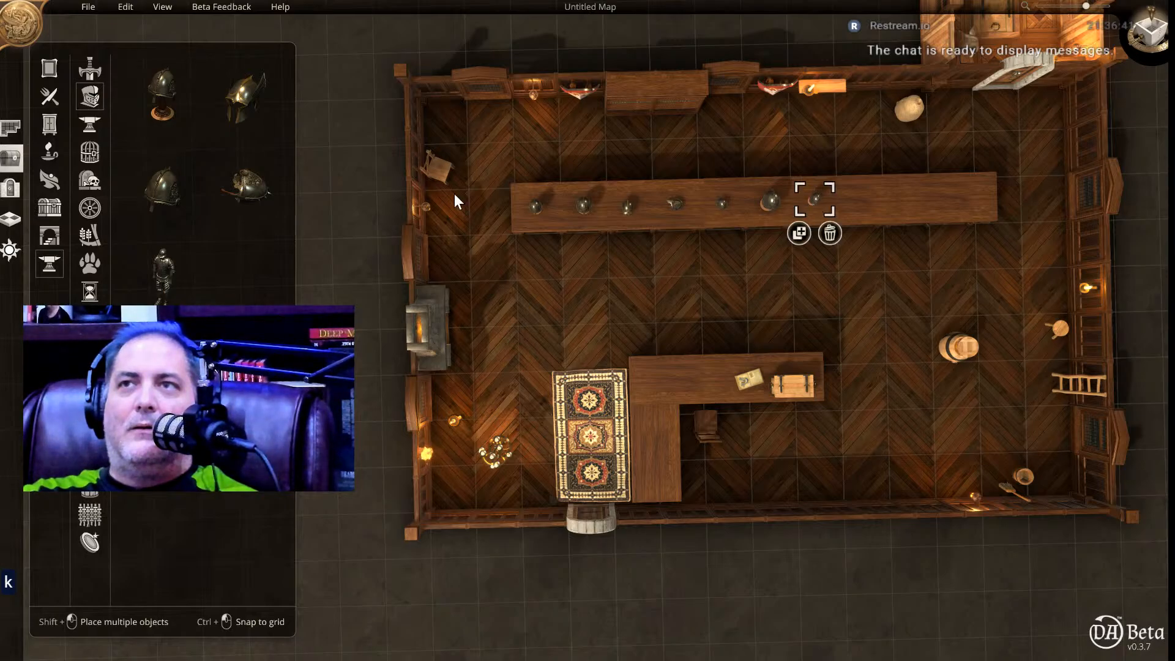
{"action": "left_click", "coordinate": [157, 104]}
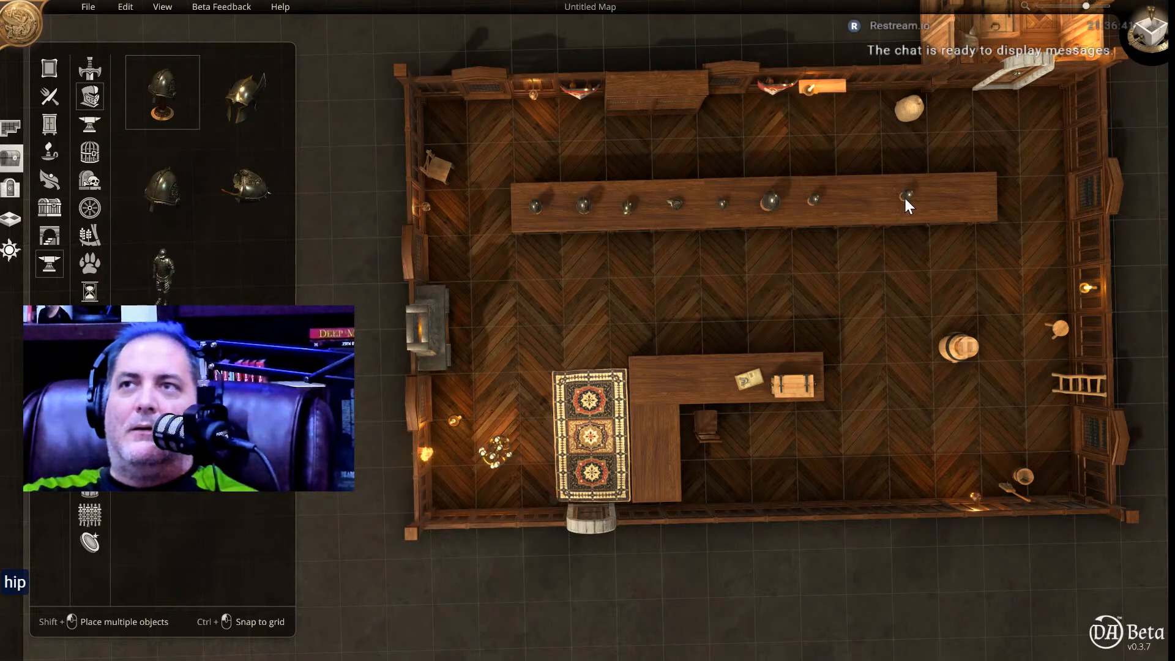
{"action": "left_click", "coordinate": [904, 204]}
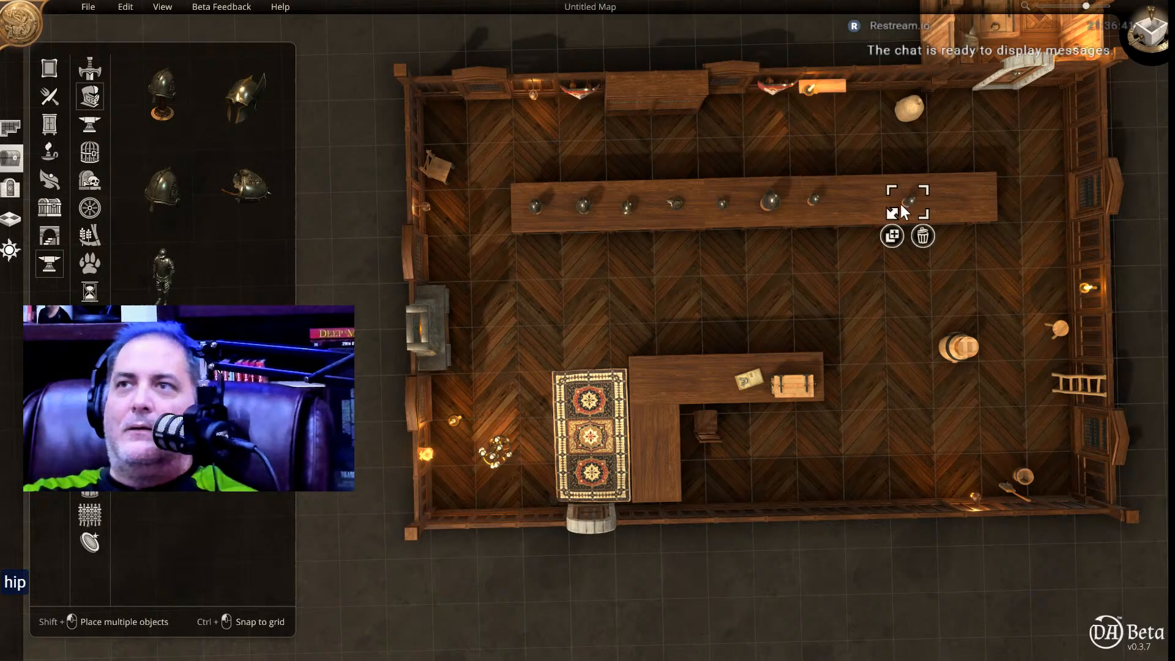
{"action": "left_click", "coordinate": [152, 89]}
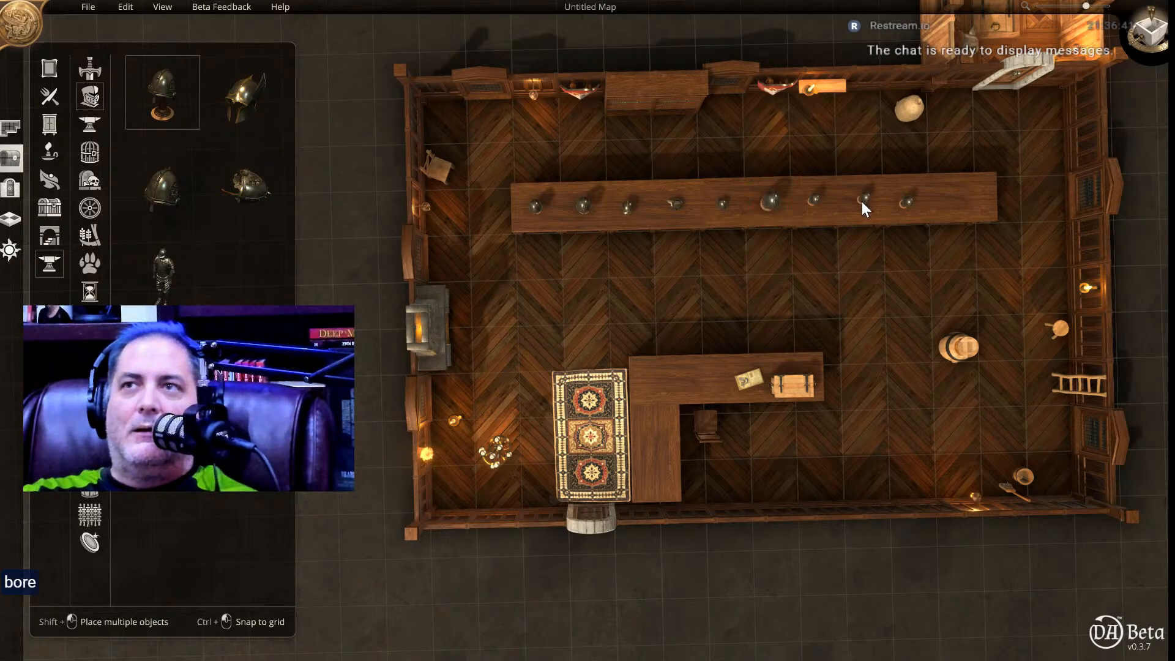
{"action": "left_click", "coordinate": [858, 204]}
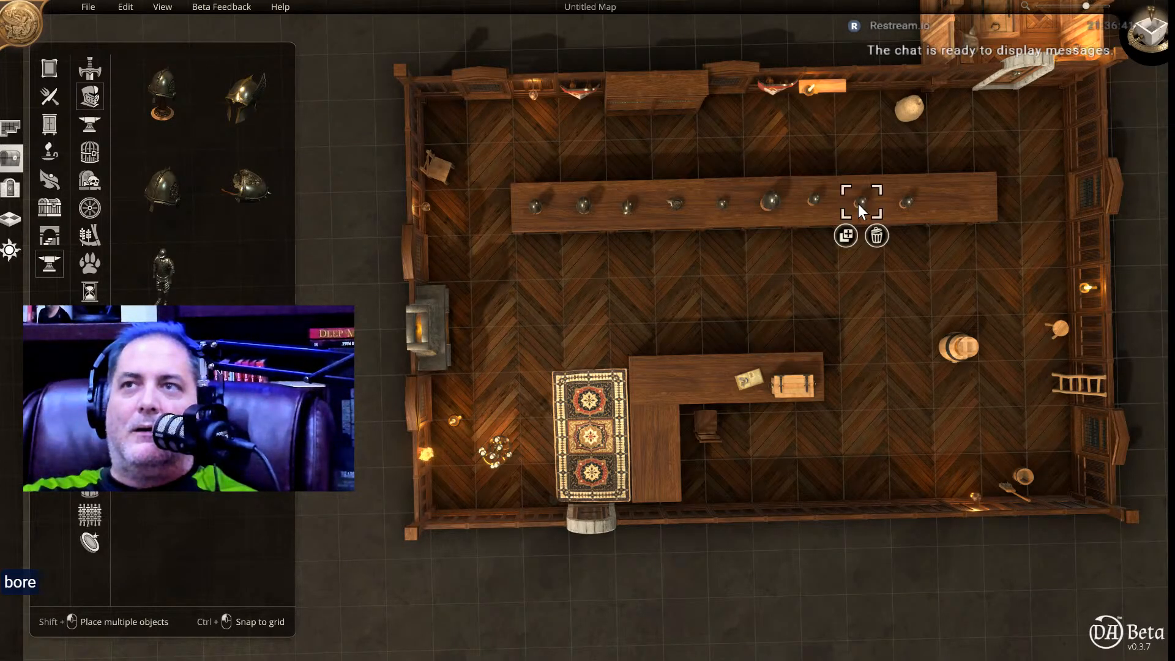
{"action": "left_click", "coordinate": [263, 97]}
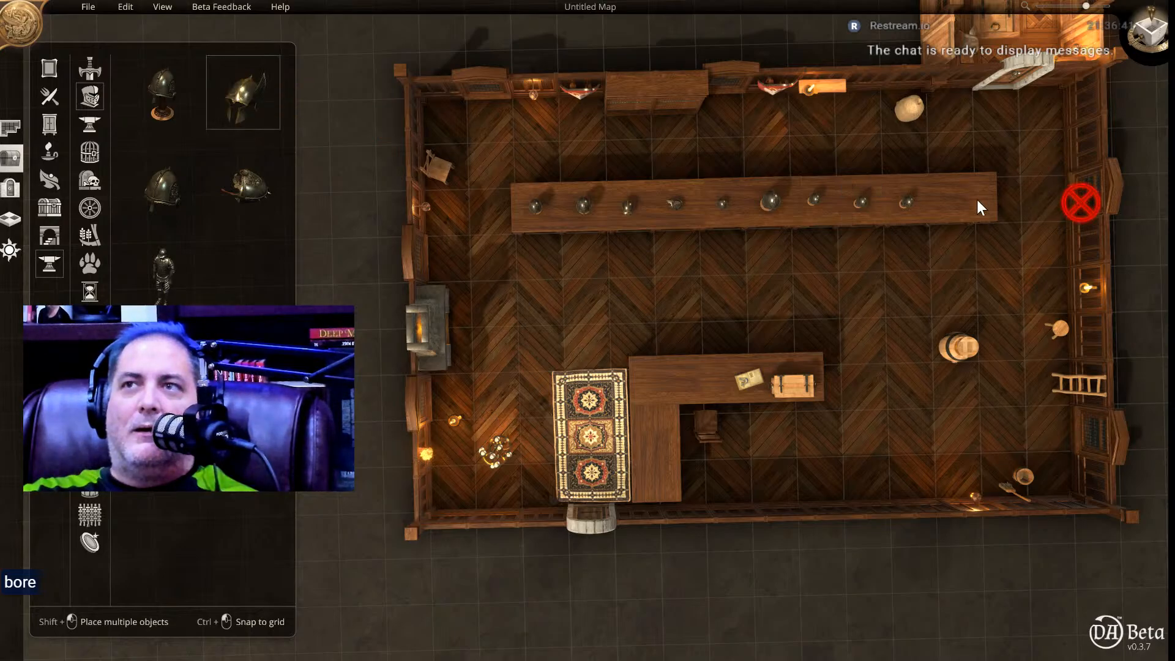
{"action": "left_click", "coordinate": [948, 201]}
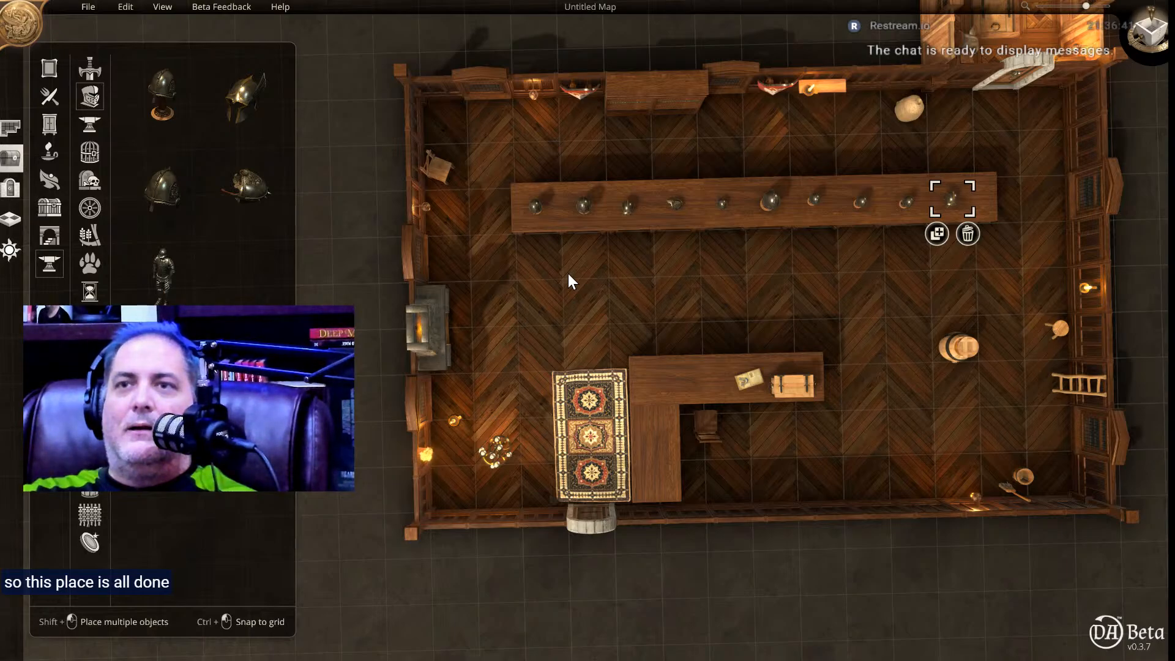
Generate an Outdoors Meadow area of about 14 by 6 tiles along the outside of the shop's entrance wall.
{"action": "right_click_drag", "start_coordinate": [373, 360], "coordinate": [441, 129]}
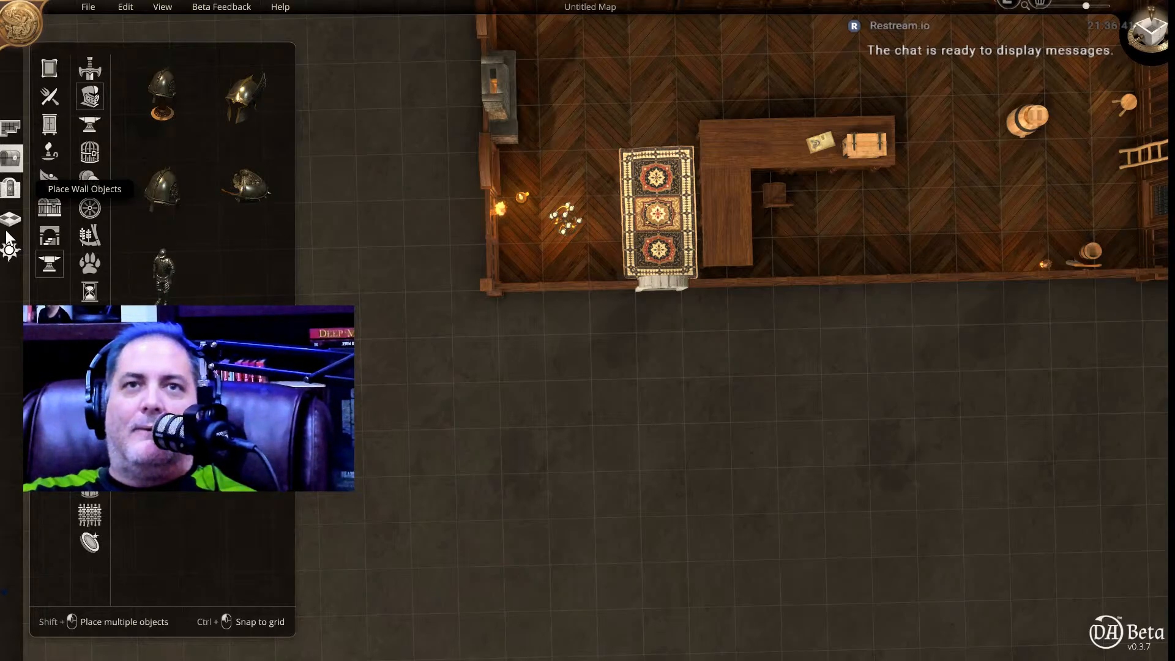
{"action": "left_click", "coordinate": [11, 130]}
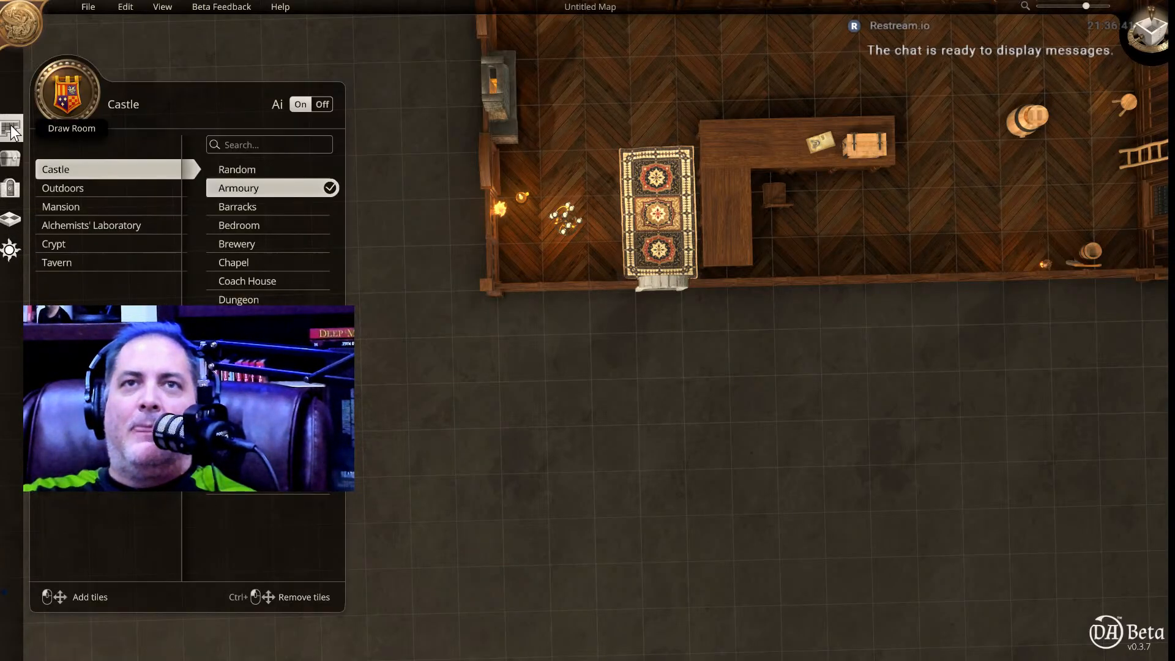
{"action": "left_click", "coordinate": [94, 190]}
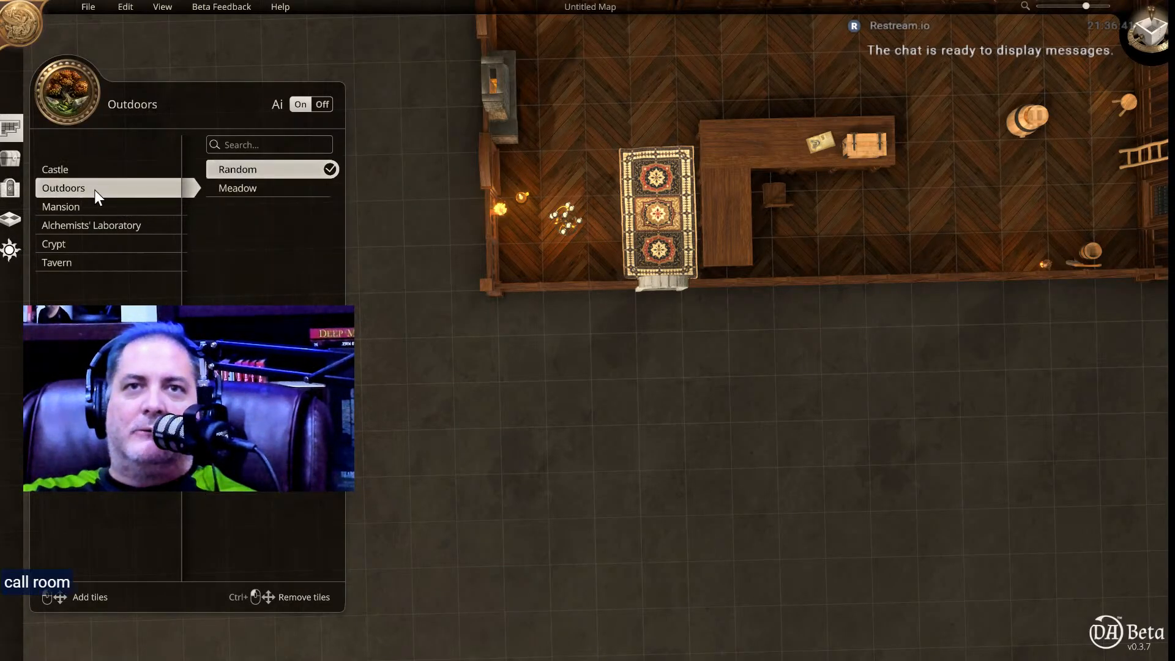
{"action": "left_click", "coordinate": [285, 188]}
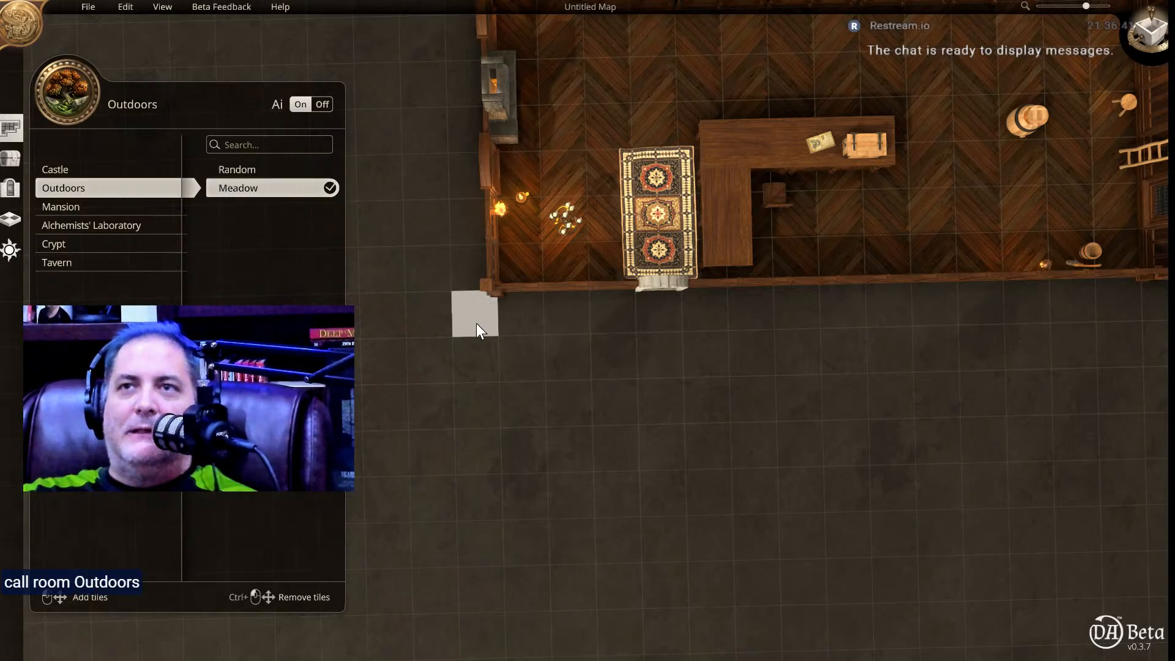
{"action": "left_click_drag", "start_coordinate": [528, 320], "coordinate": [1131, 538]}
{"action": "left_click", "coordinate": [817, 422]}
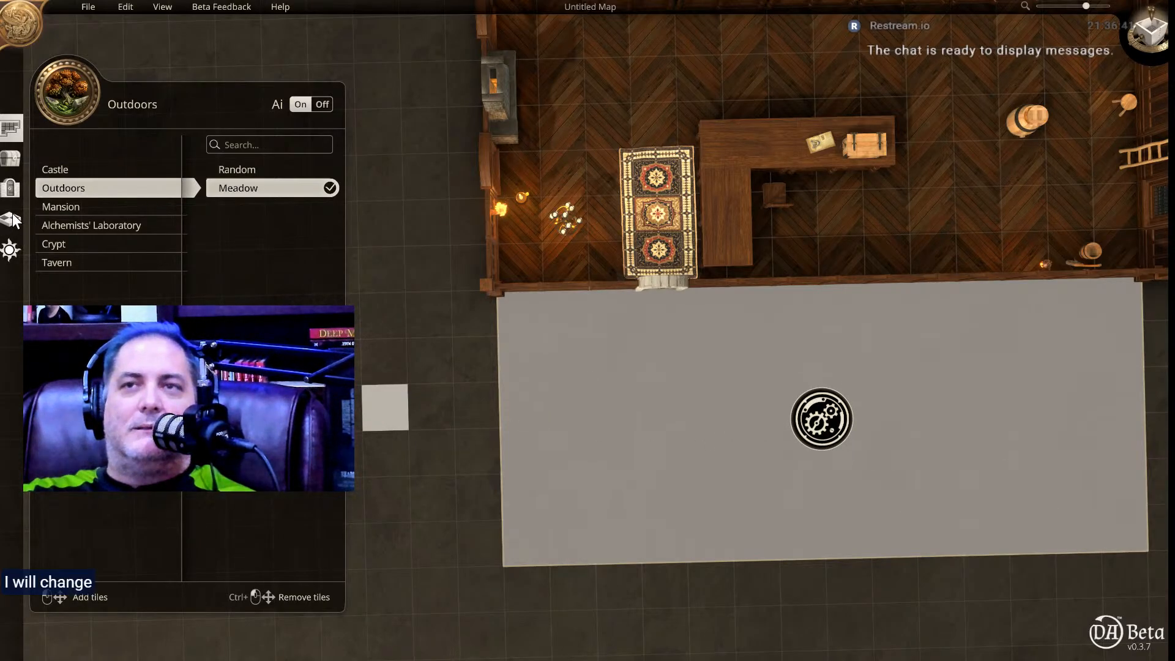
Cover the three meadow tile rows farthest from the shop with the Cobblestones floor.
{"action": "left_click", "coordinate": [13, 220]}
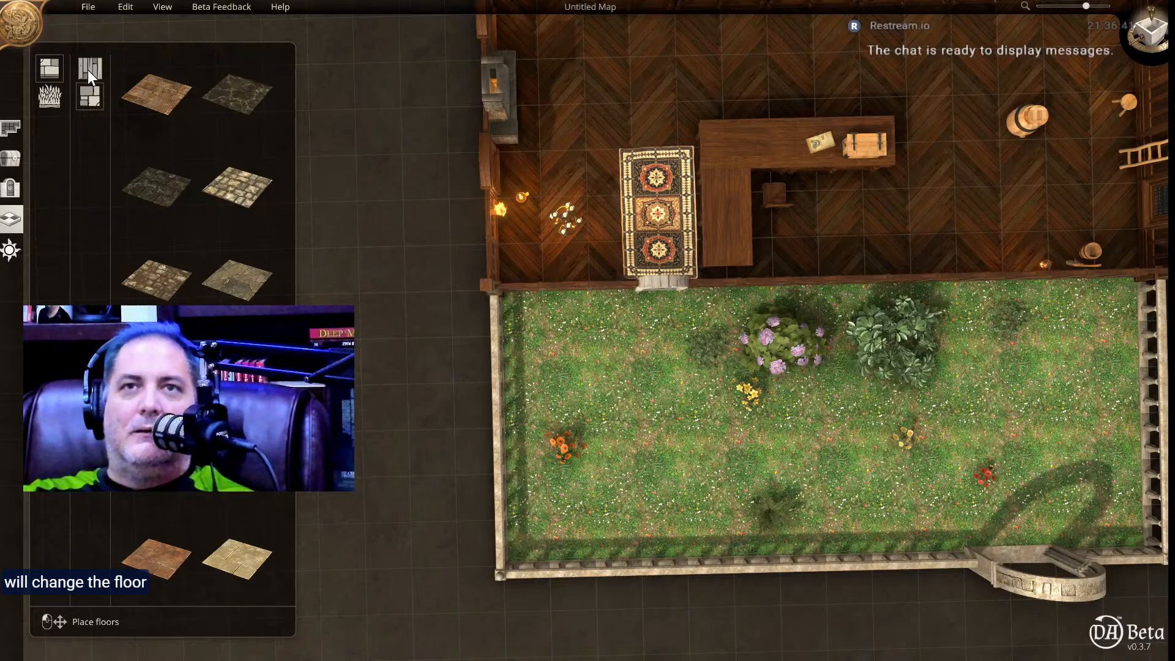
{"action": "left_click", "coordinate": [233, 190]}
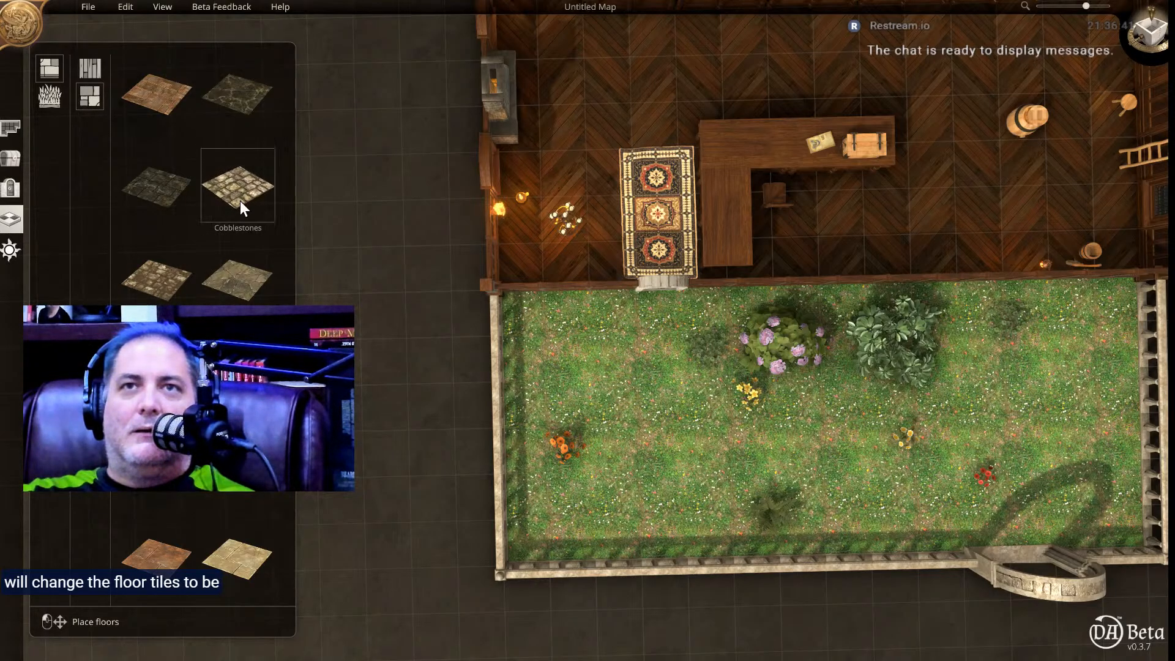
{"action": "mouse_move", "coordinate": [525, 428]}
{"action": "left_mouse_down"}
{"action": "mouse_move", "coordinate": [745, 483]}
{"action": "mouse_move", "coordinate": [1092, 523]}
{"action": "mouse_move", "coordinate": [1148, 545]}
{"action": "left_mouse_up"}
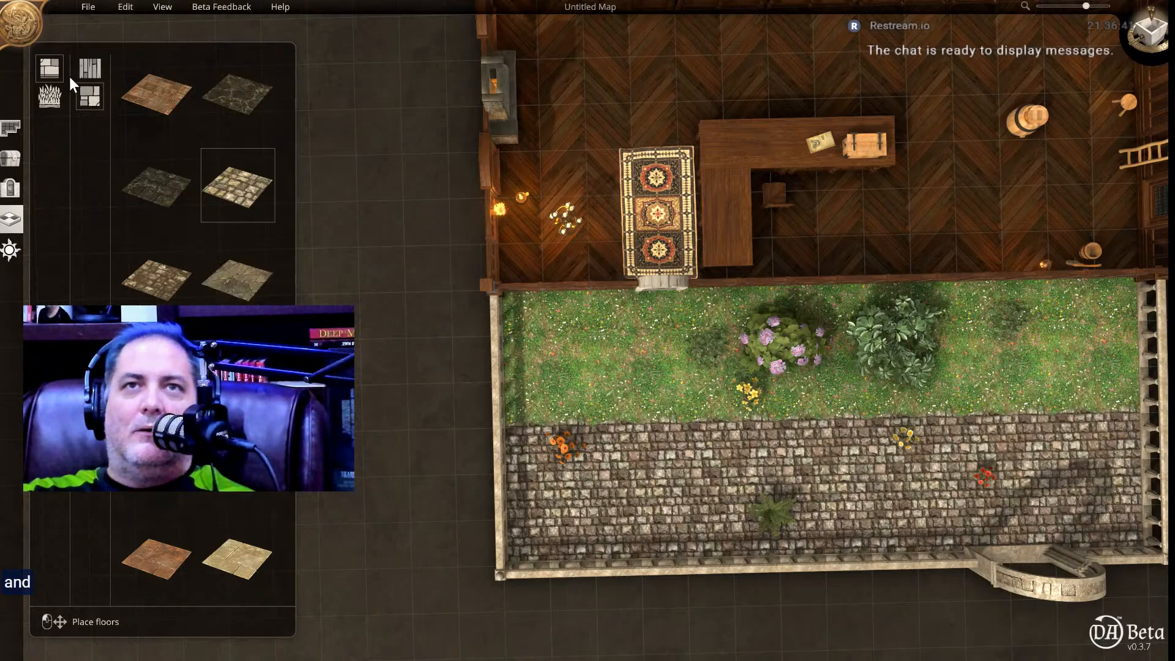
Lay a one-tile-deep porch of dark wooden planks along the outside of the shop's entrance wall.
{"action": "left_click", "coordinate": [90, 68]}
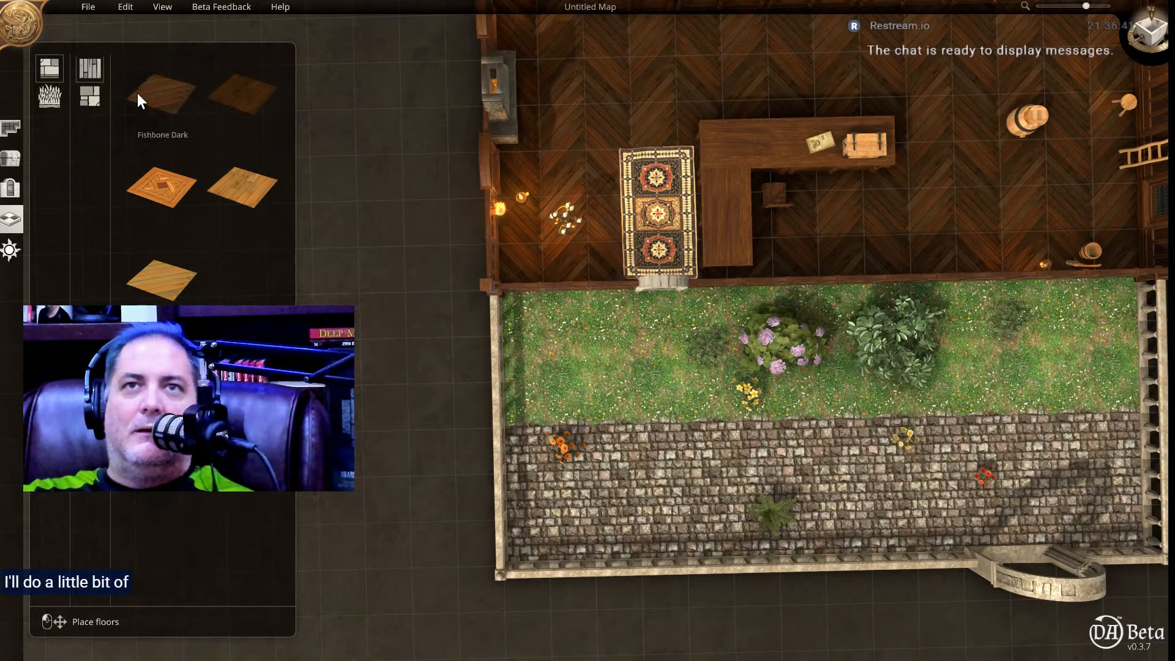
{"action": "left_click", "coordinate": [237, 101]}
{"action": "left_click_drag", "start_coordinate": [524, 318], "coordinate": [1070, 318]}
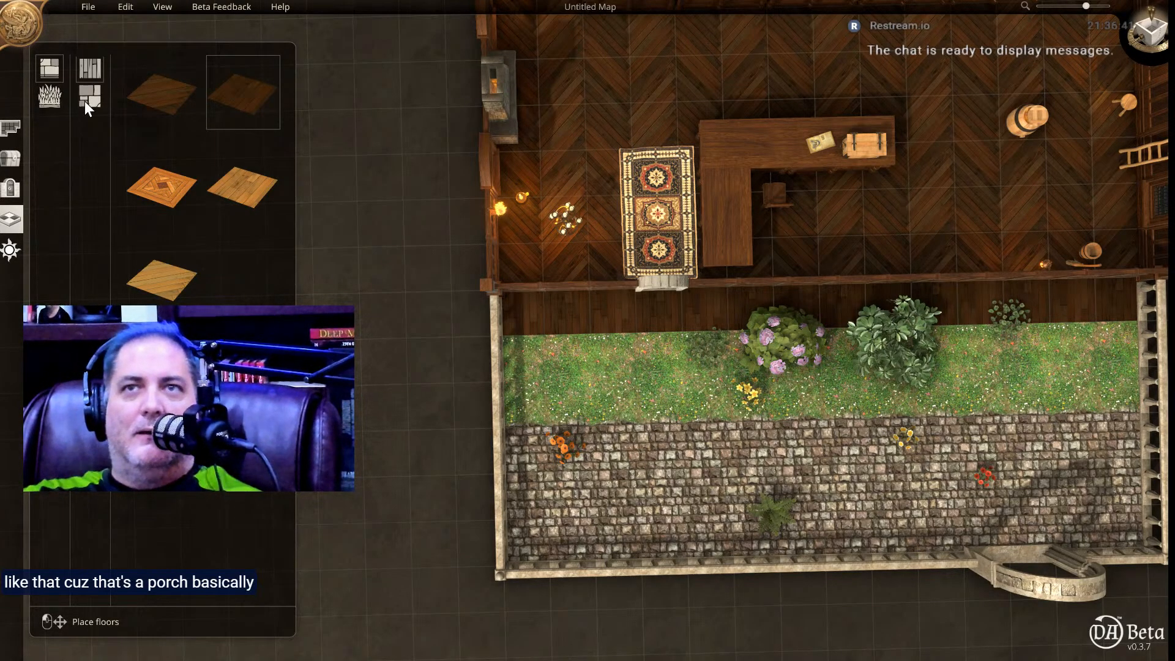
Replace the remaining grass strip between the porch and the cobblestones with a brown dirt floor.
{"action": "left_click", "coordinate": [50, 97]}
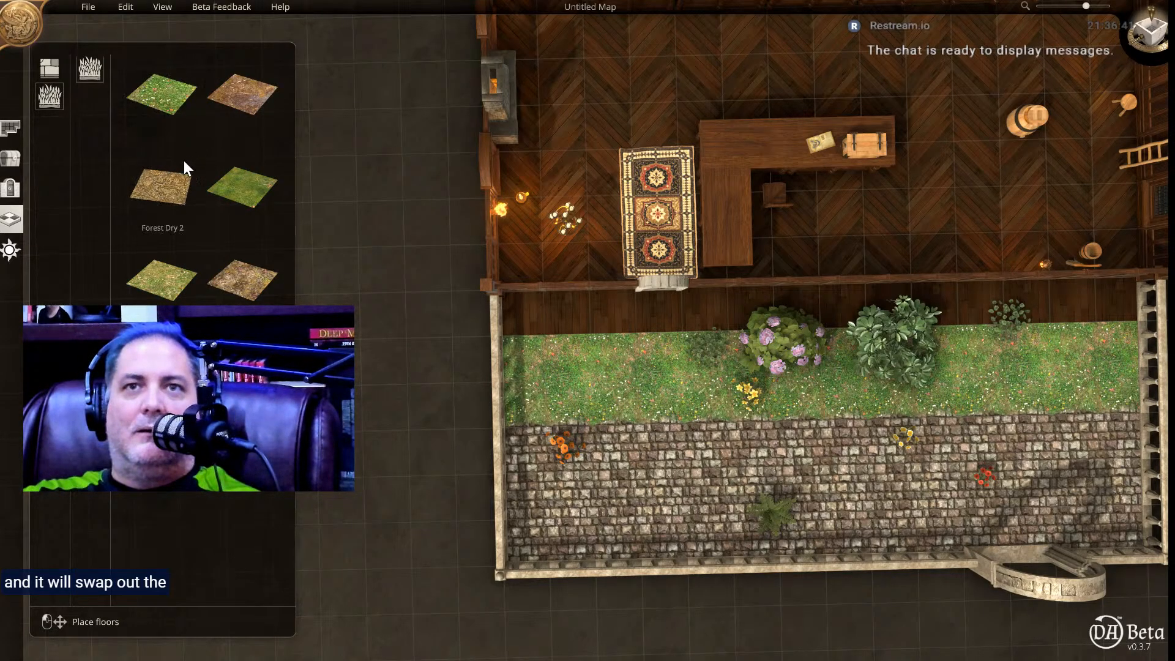
{"action": "left_click", "coordinate": [239, 119]}
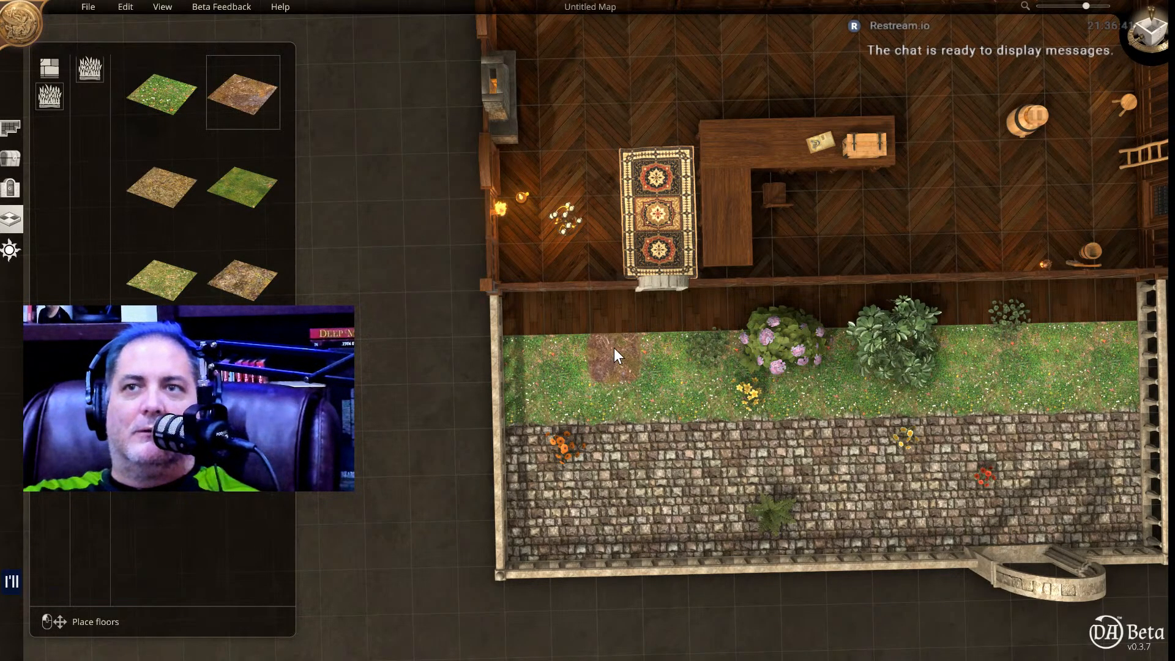
{"action": "mouse_move", "coordinate": [533, 357]}
{"action": "left_mouse_down"}
{"action": "mouse_move", "coordinate": [553, 402]}
{"action": "mouse_move", "coordinate": [853, 407]}
{"action": "mouse_move", "coordinate": [1124, 386]}
{"action": "left_mouse_up"}
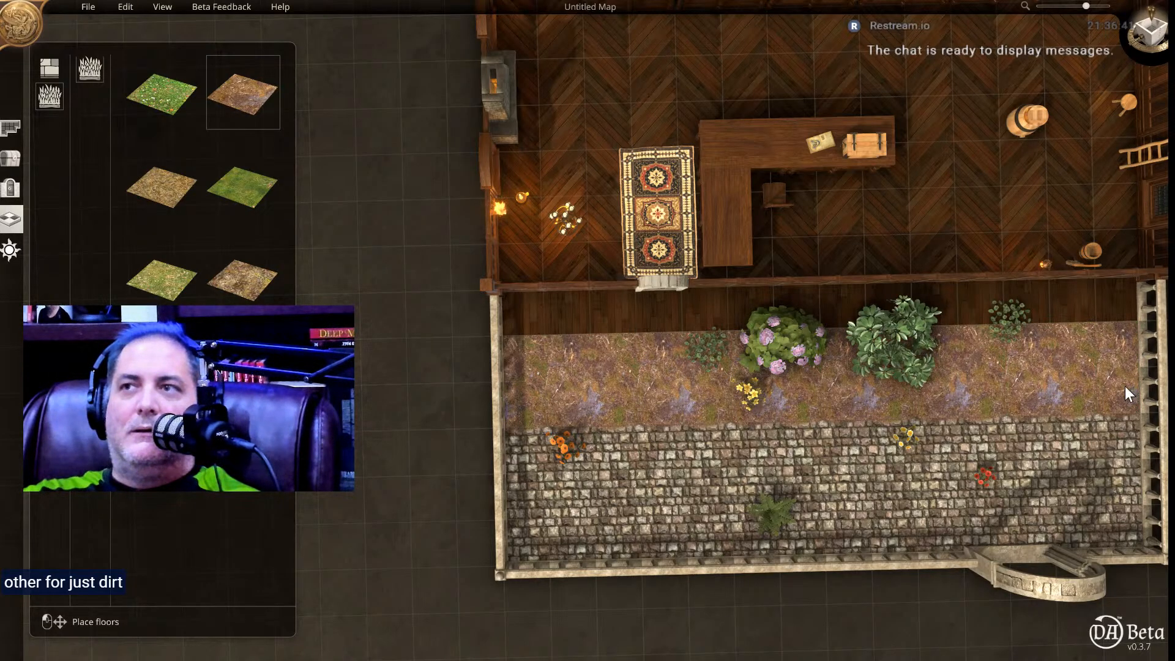
Delete the stone archway from the balustrade in front of the shop.
{"action": "middle_click_drag", "start_coordinate": [866, 427], "coordinate": [890, 287]}
{"action": "right_click_drag", "start_coordinate": [917, 368], "coordinate": [684, 404]}
{"action": "left_click", "coordinate": [695, 402]}
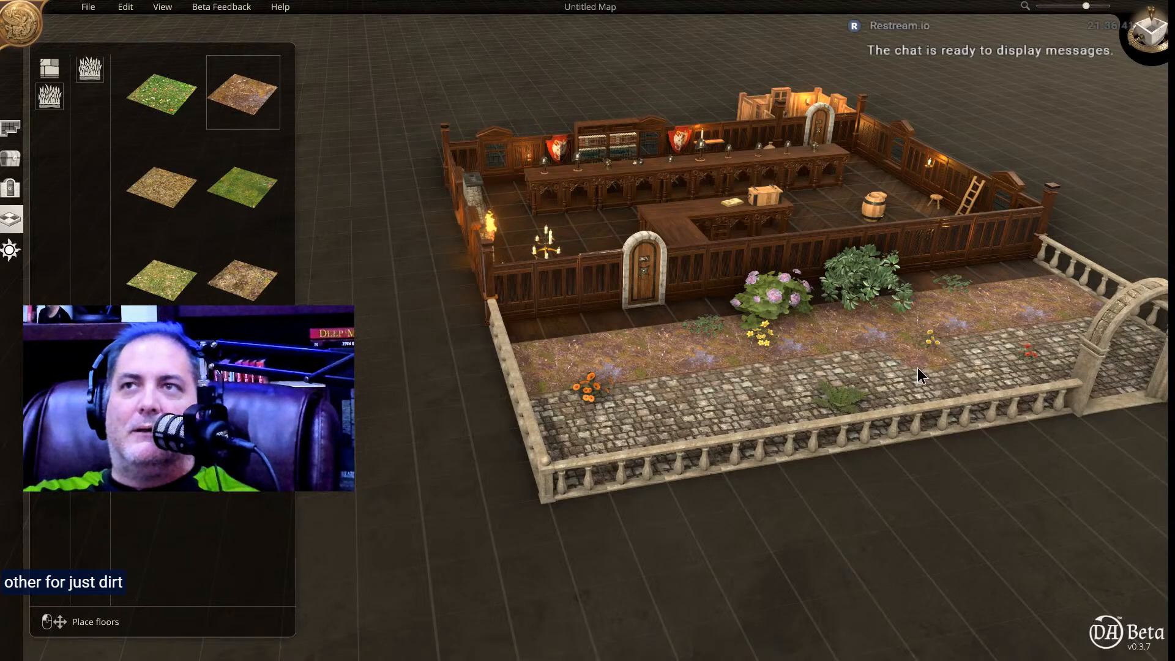
{"action": "right_click_drag", "start_coordinate": [776, 437], "coordinate": [790, 400]}
{"action": "key", "text": "ctrl+z"}
{"action": "middle_click_drag", "start_coordinate": [789, 399], "coordinate": [757, 403]}
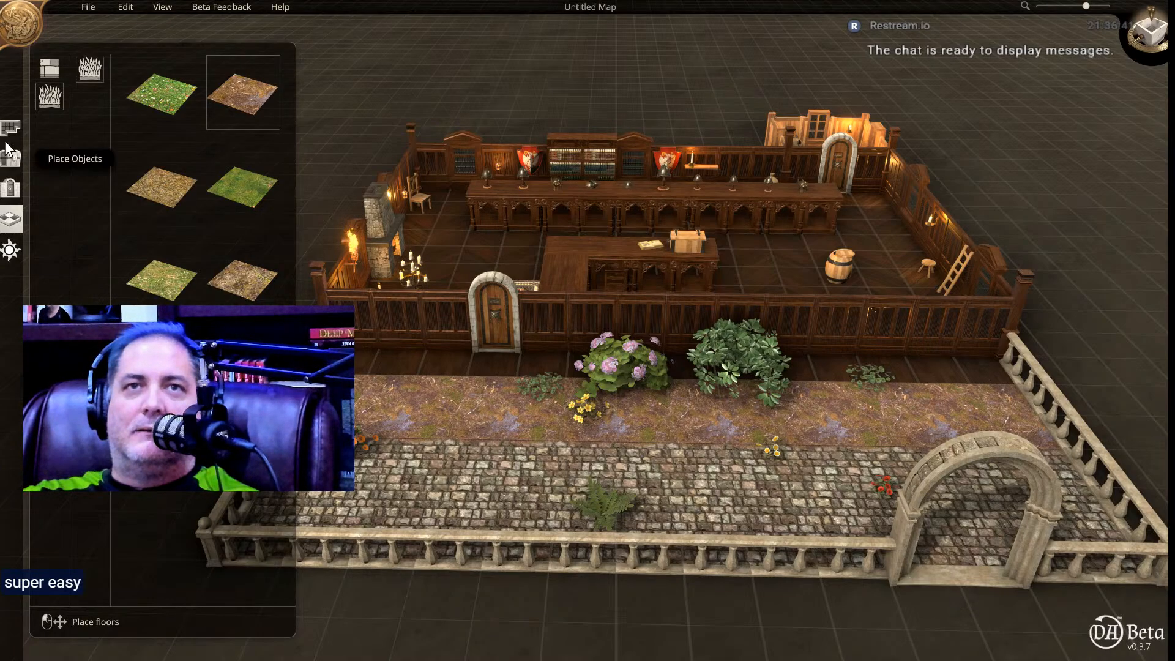
{"action": "left_click", "coordinate": [11, 159]}
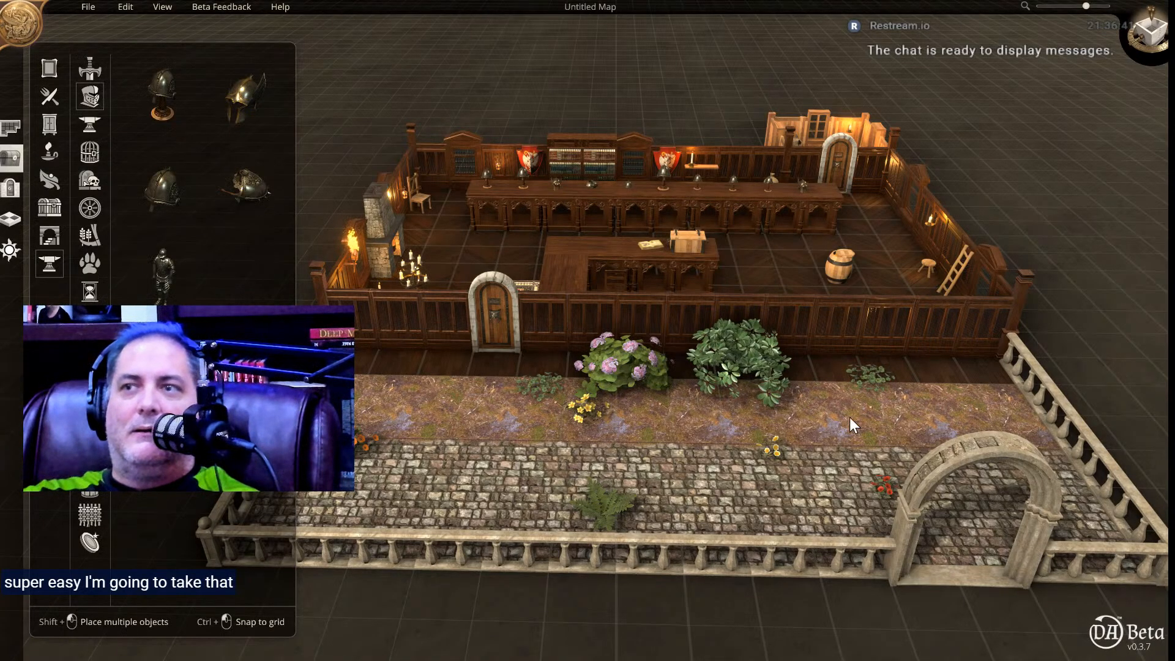
{"action": "left_click", "coordinate": [949, 578]}
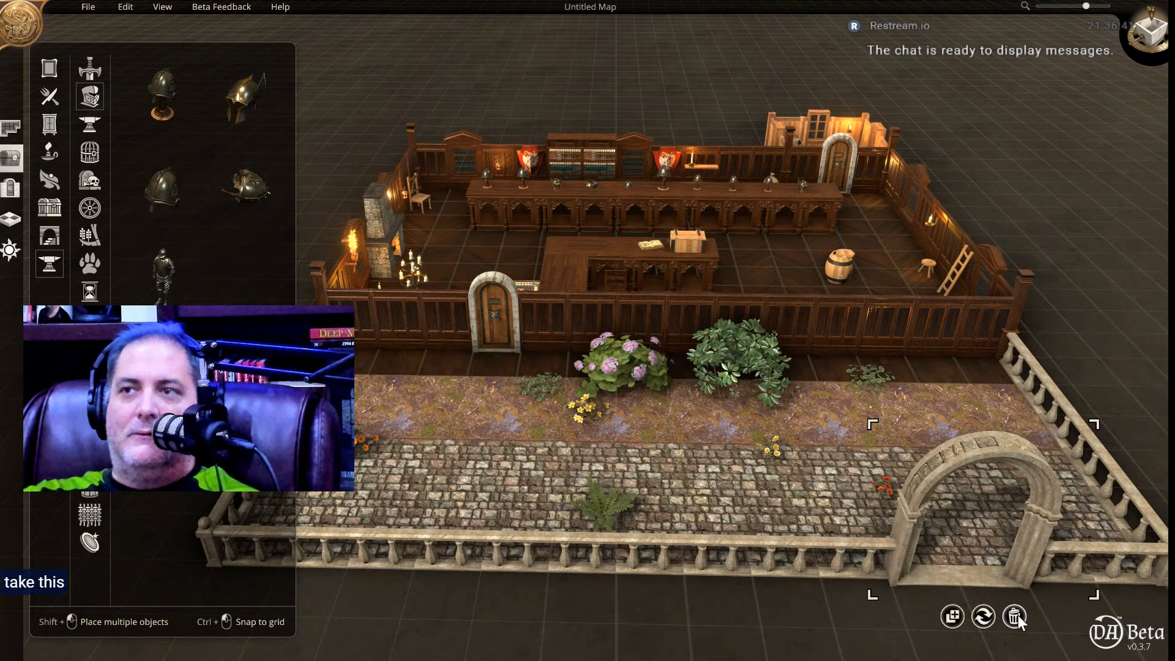
{"action": "left_click", "coordinate": [1019, 615]}
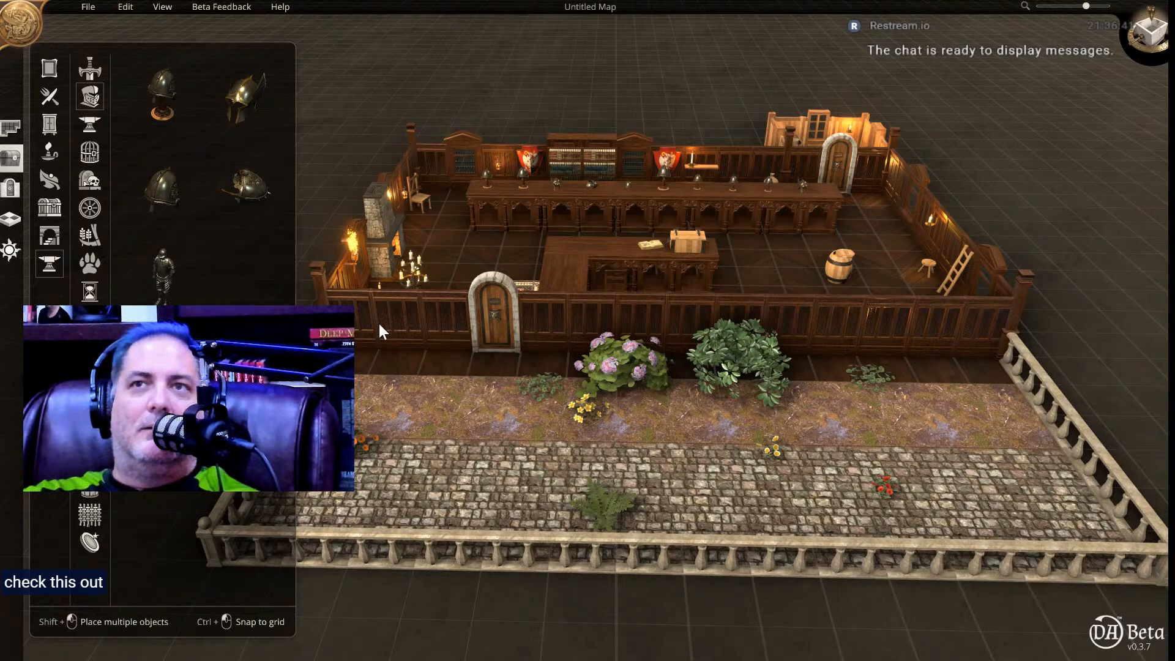
{"action": "left_click", "coordinate": [89, 8]}
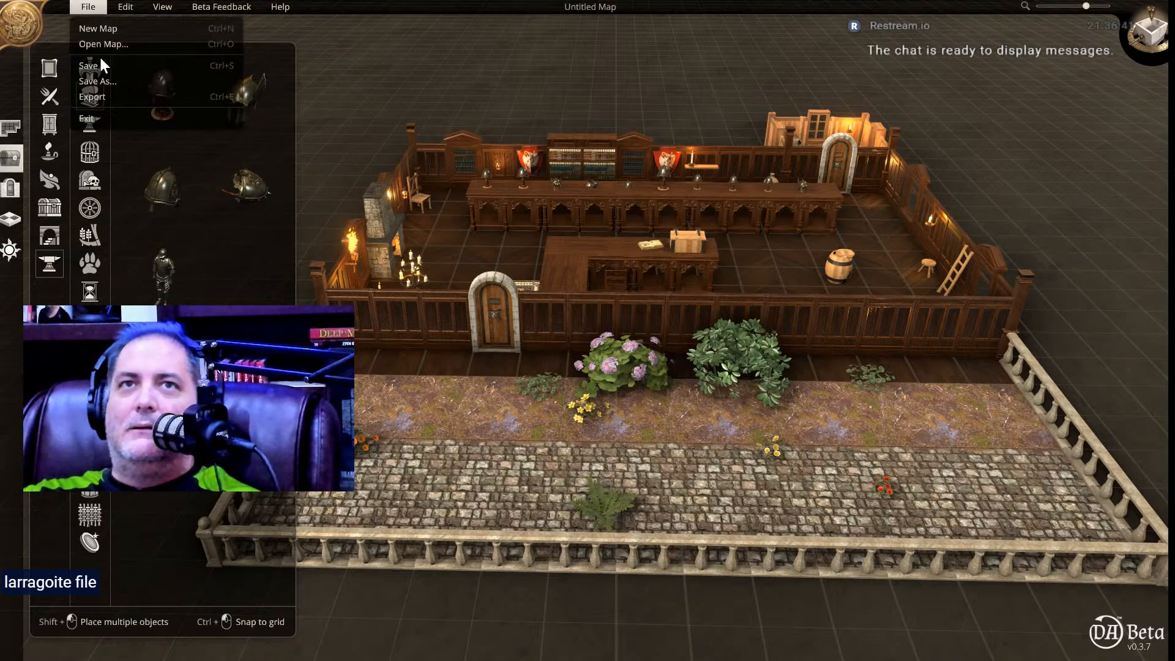
{"action": "left_click", "coordinate": [104, 81]}
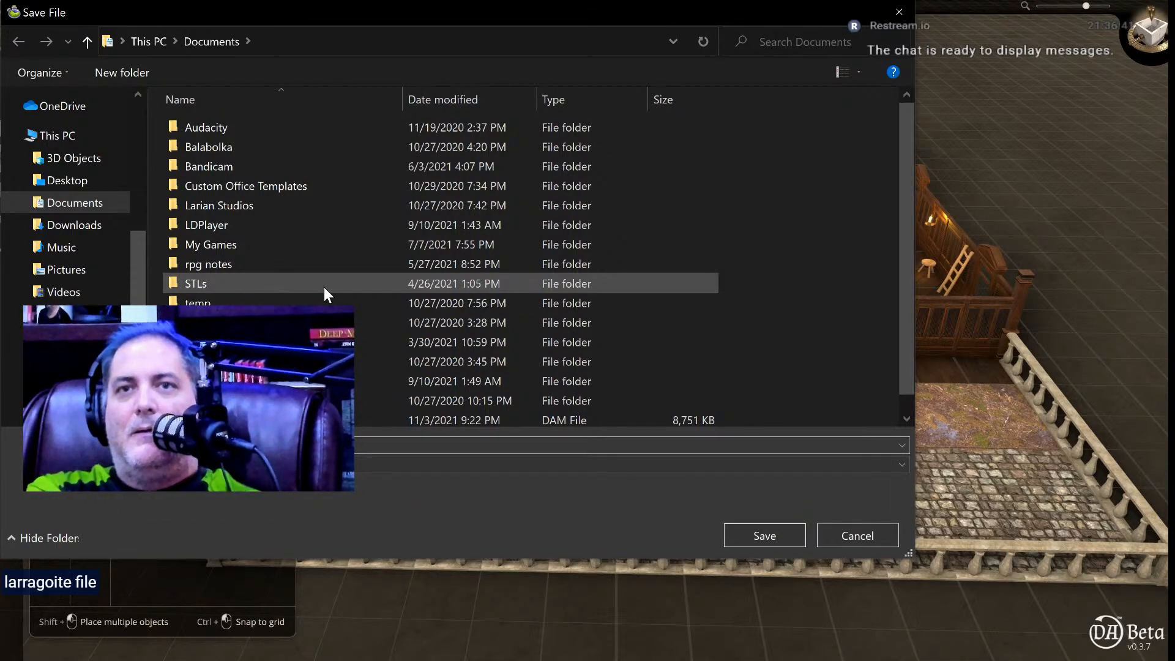
{"action": "key", "text": "Escape"}
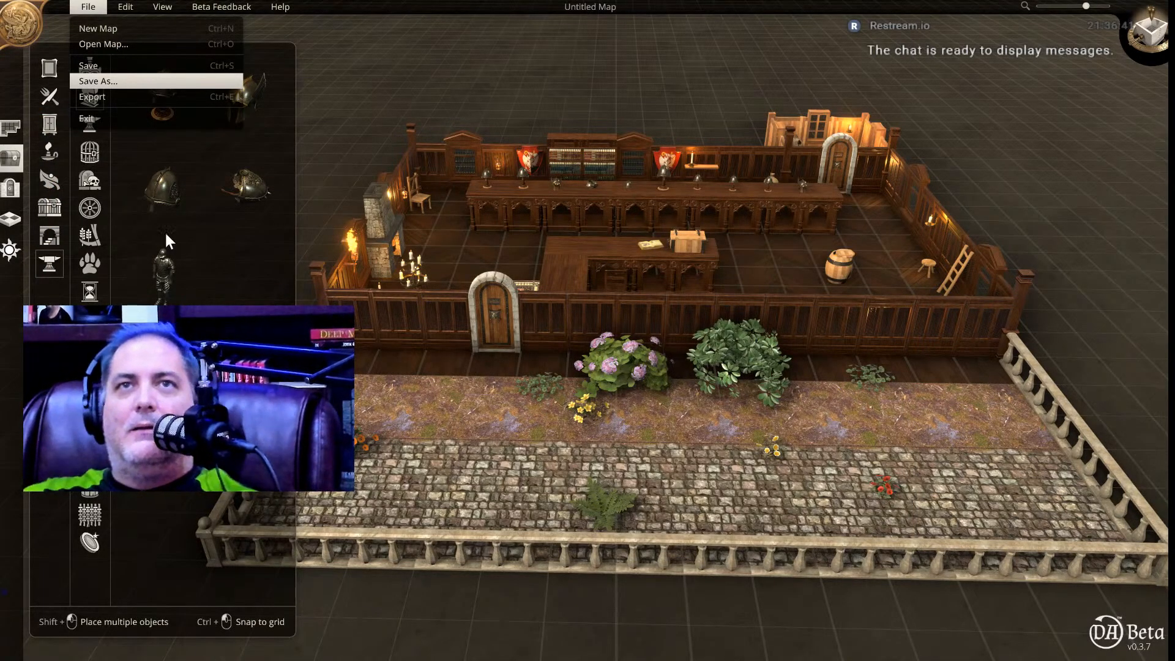
Save the map as wigship.dam, then export it for Roll20 with perspective 3D walls, default lighting, 300 DPI and the grid on.
{"action": "left_click", "coordinate": [88, 7]}
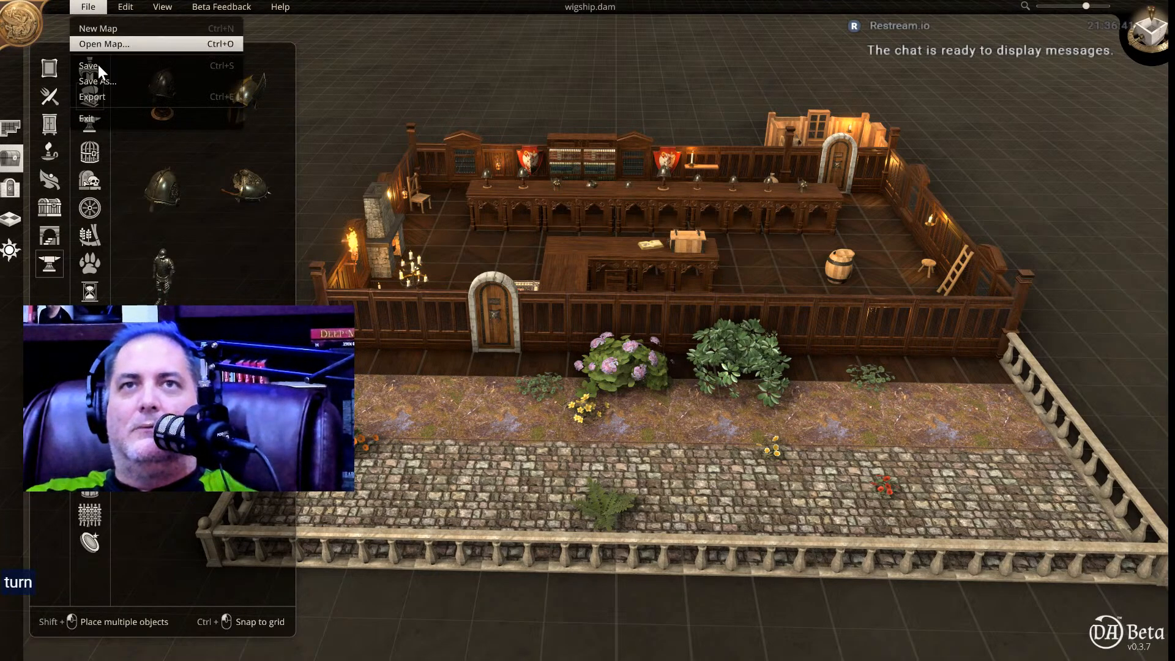
{"action": "left_click", "coordinate": [104, 96]}
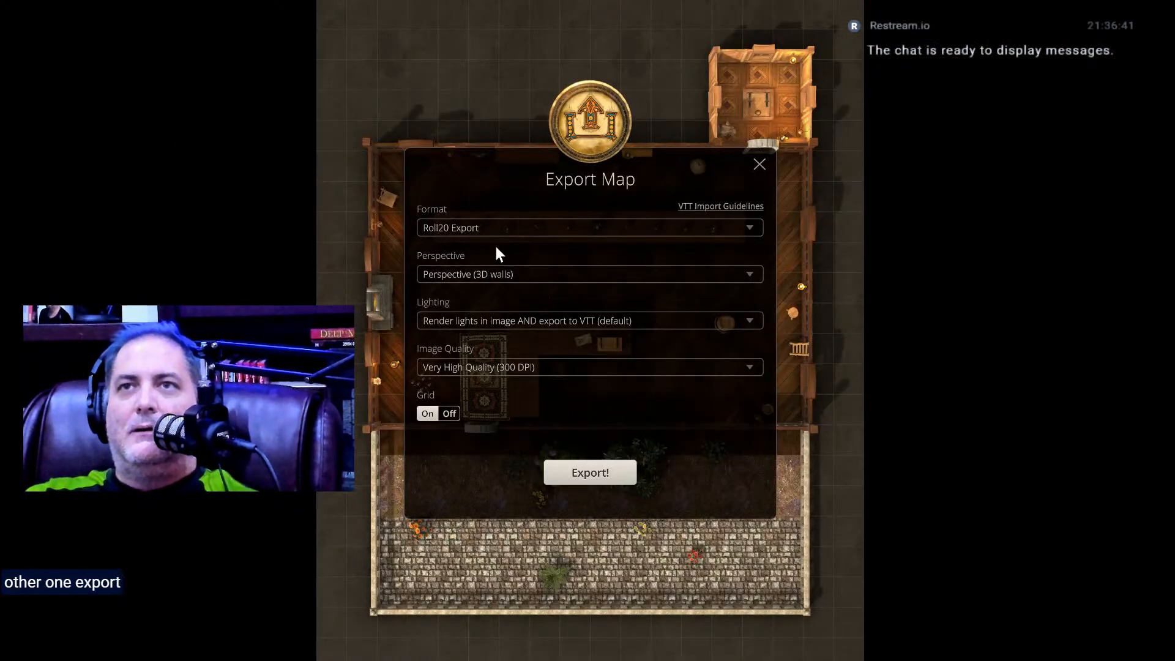
{"action": "left_click", "coordinate": [599, 475]}
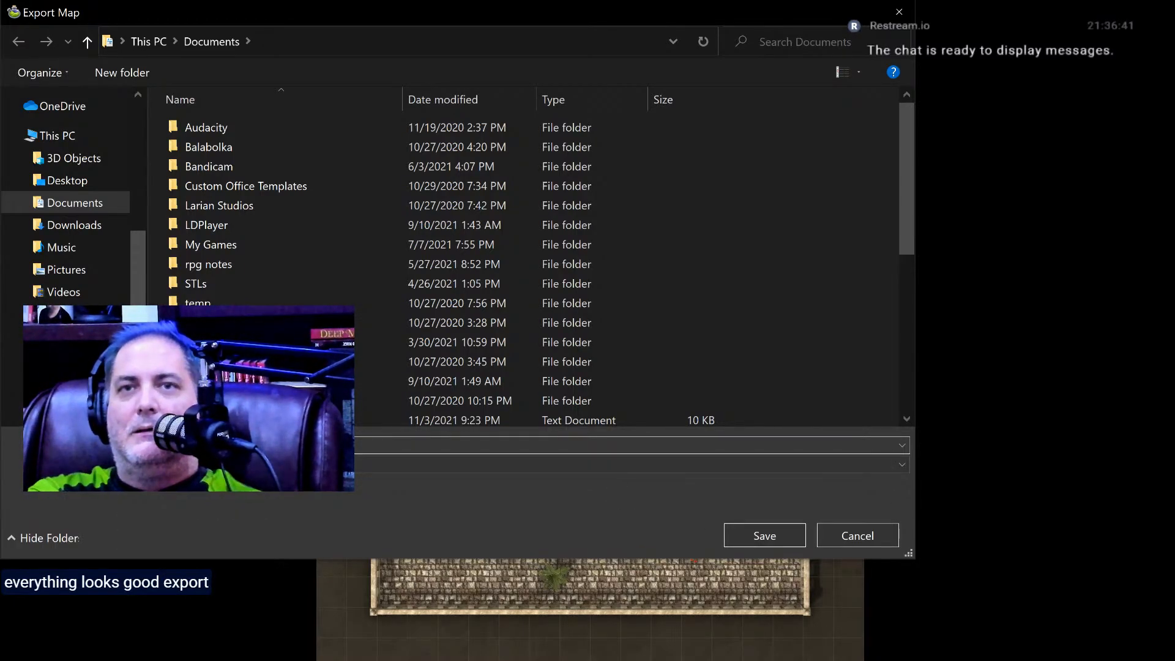
{"action": "key", "text": "Return"}
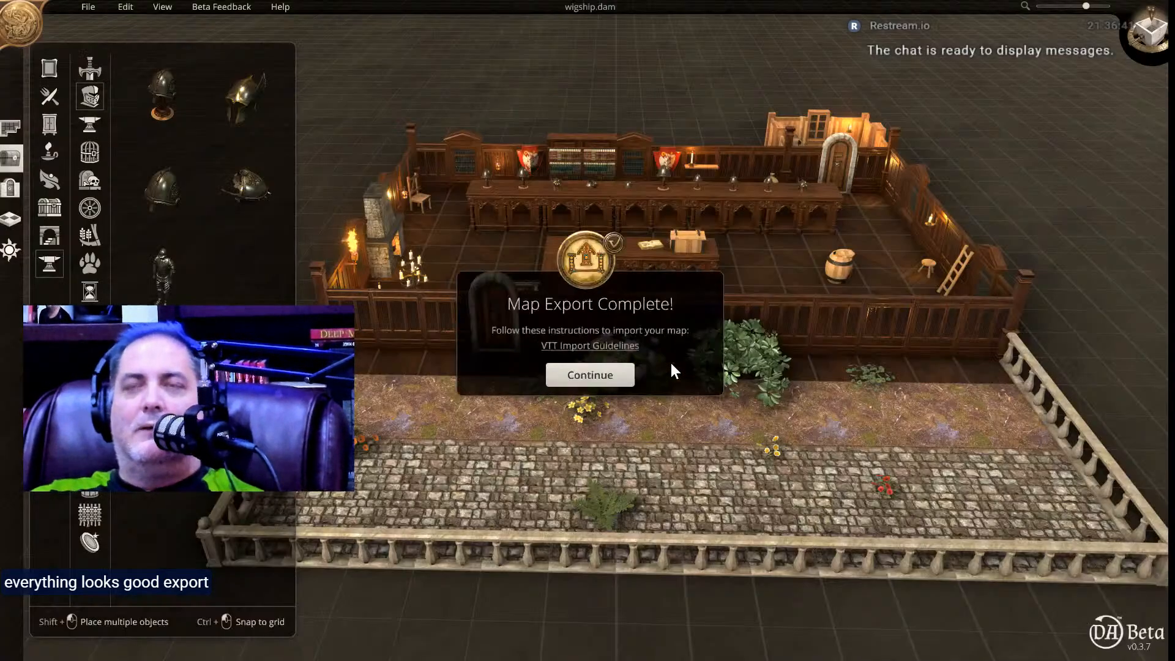
{"action": "left_click", "coordinate": [615, 370]}
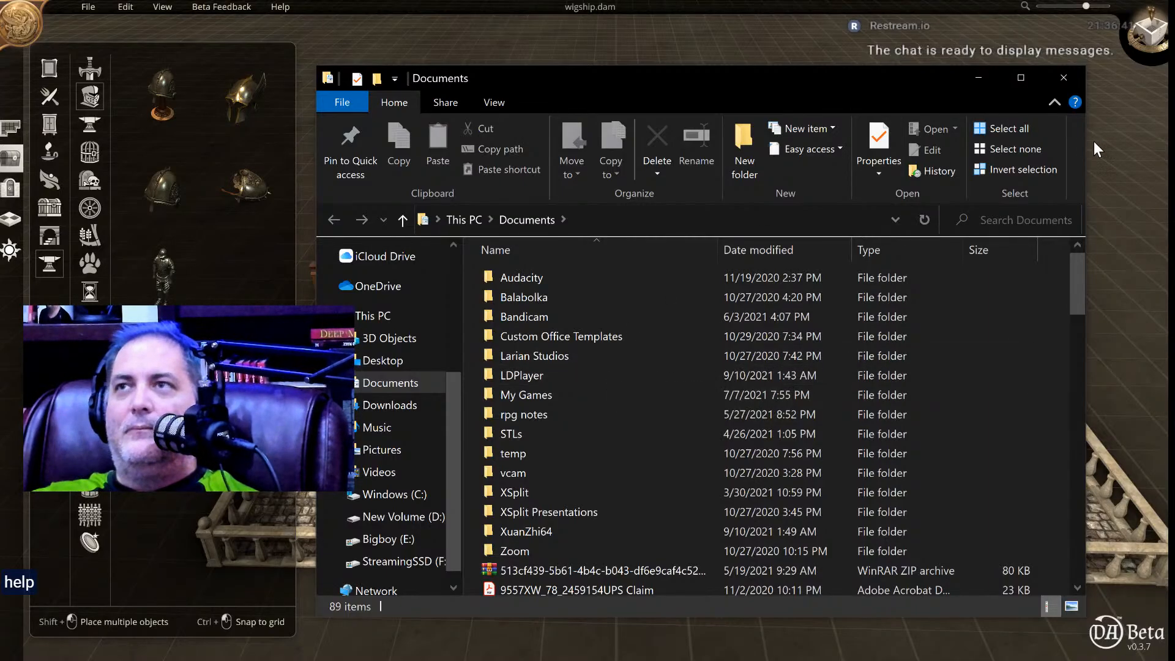
{"action": "left_click", "coordinate": [1052, 76]}
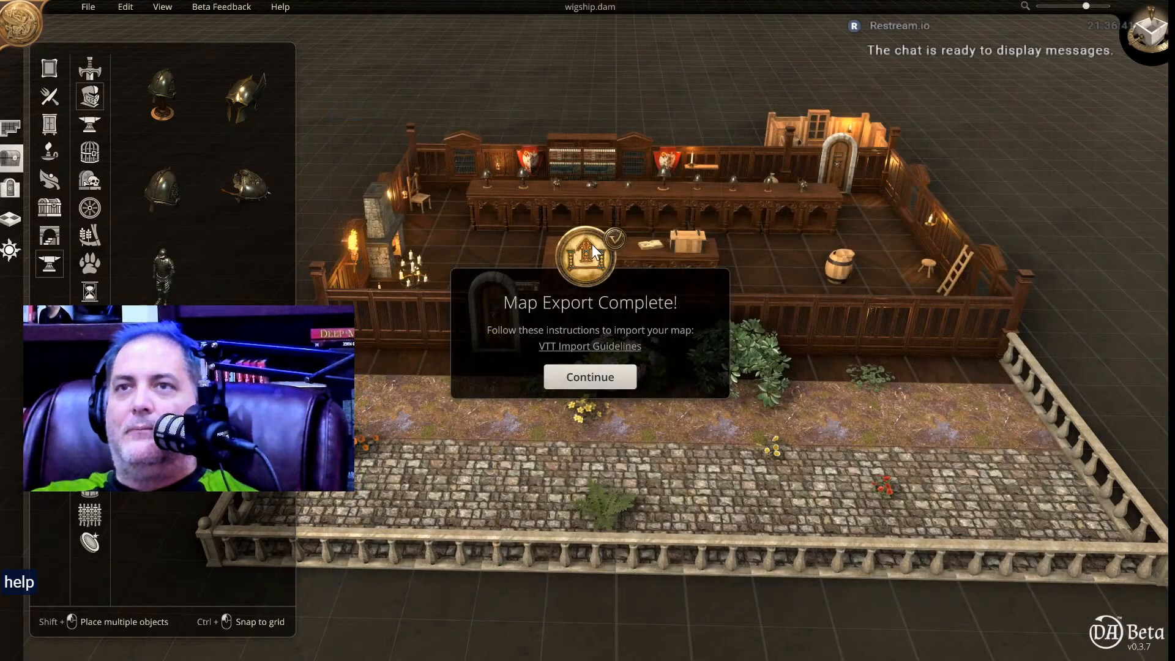
{"action": "left_click", "coordinate": [601, 377]}
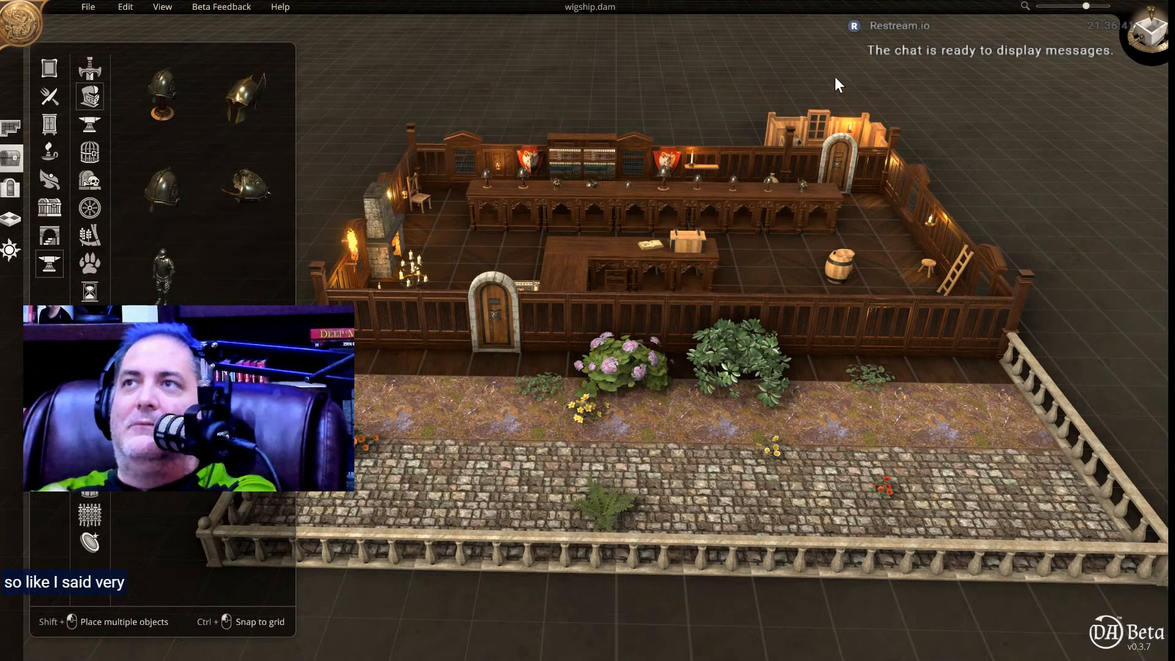
Examine the finished shop and street by alternating between the top-down and perspective views.
{"action": "left_click", "coordinate": [1144, 32]}
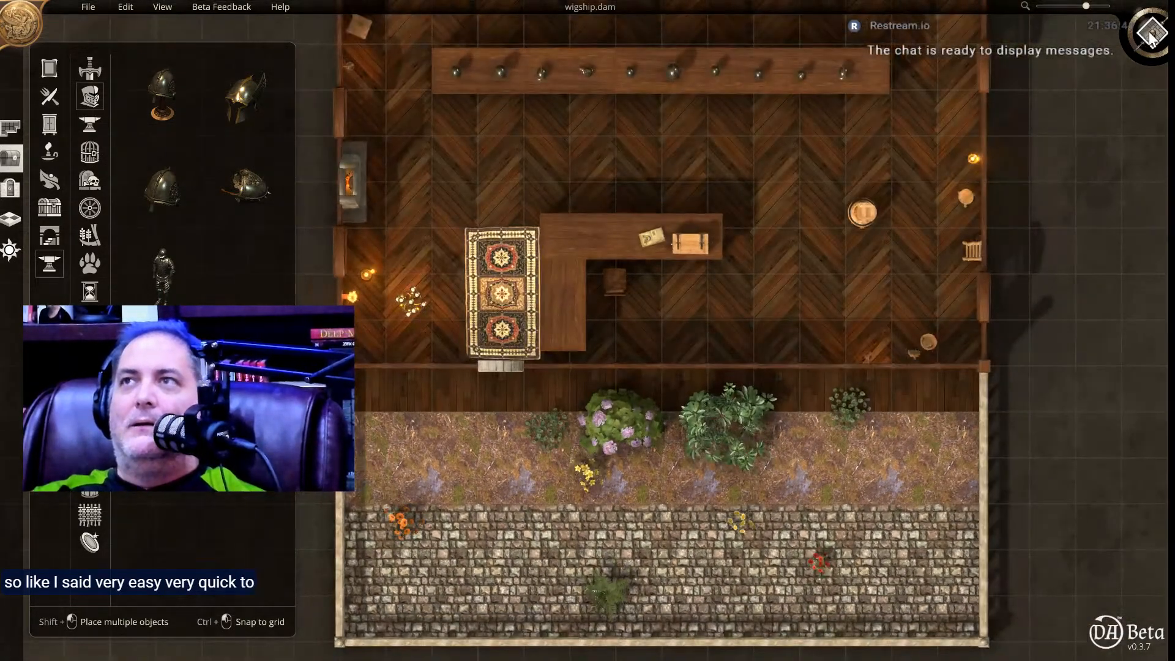
{"action": "left_click", "coordinate": [1151, 35]}
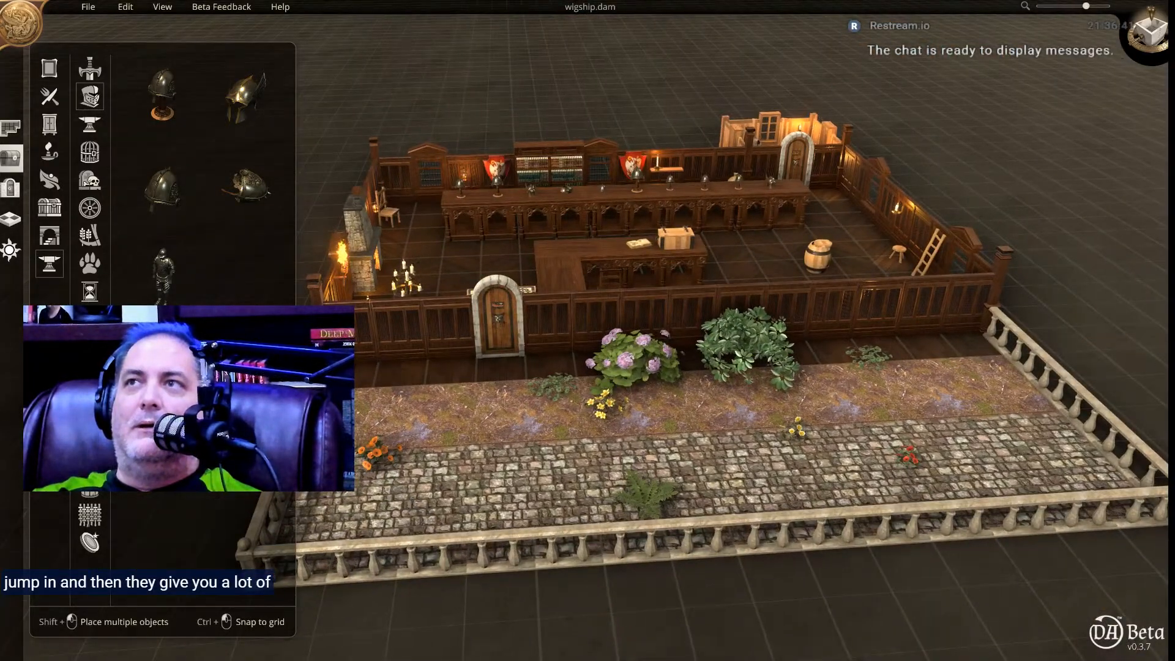
{"action": "left_click", "coordinate": [1152, 36]}
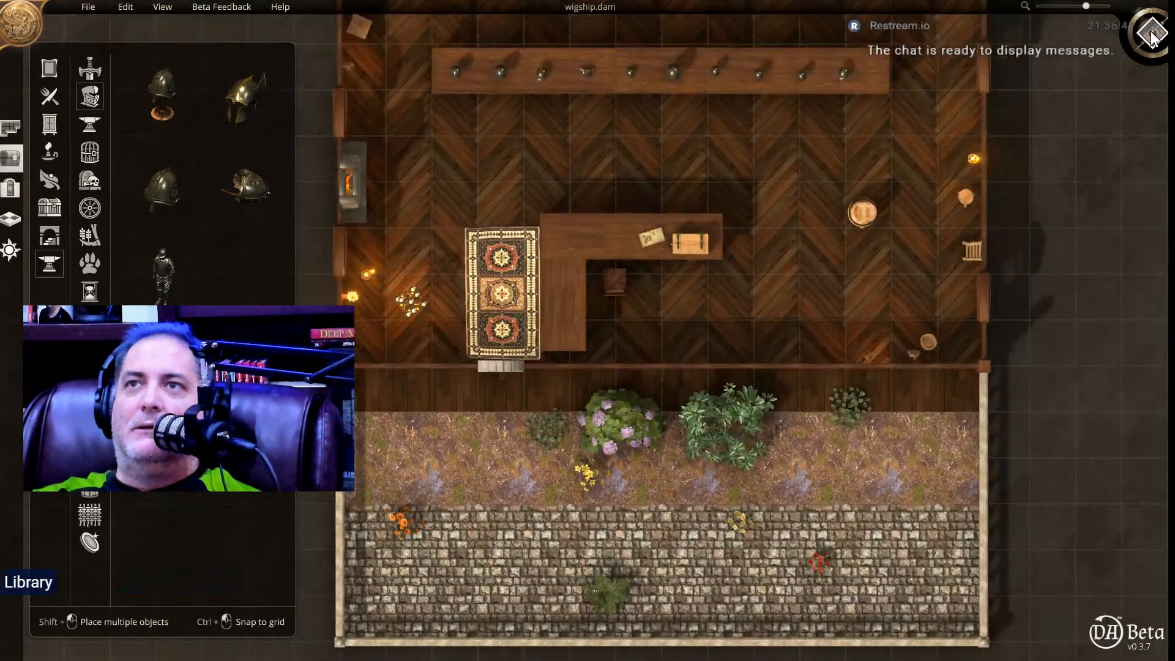
{"action": "left_click", "coordinate": [1152, 36]}
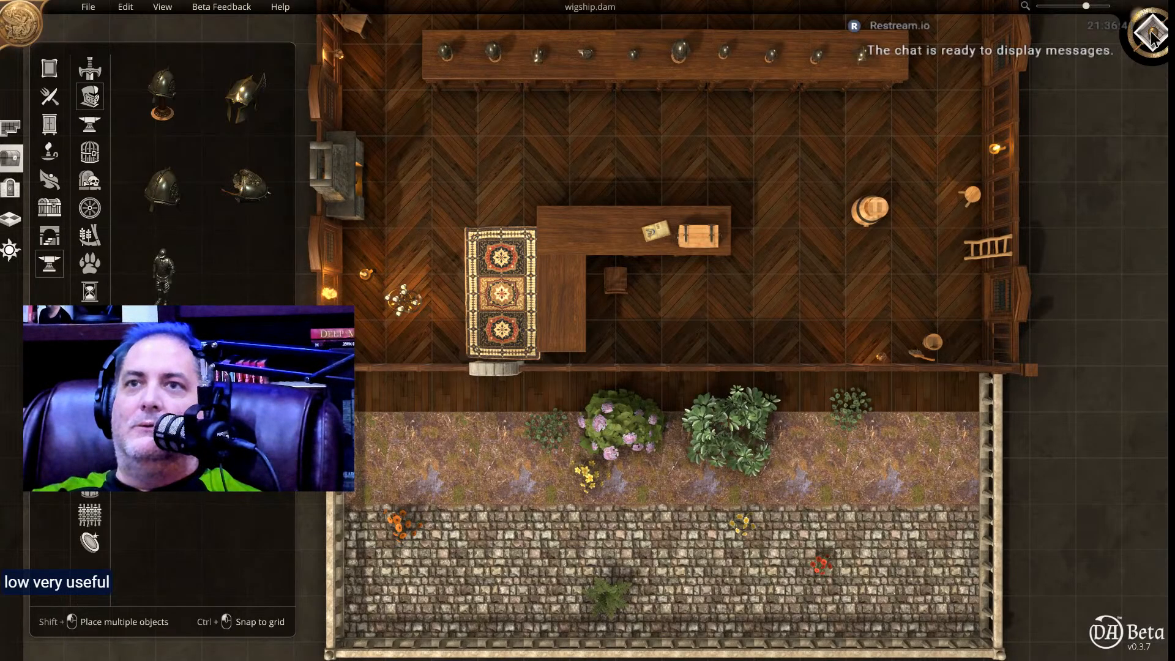
{"action": "left_click", "coordinate": [1152, 36]}
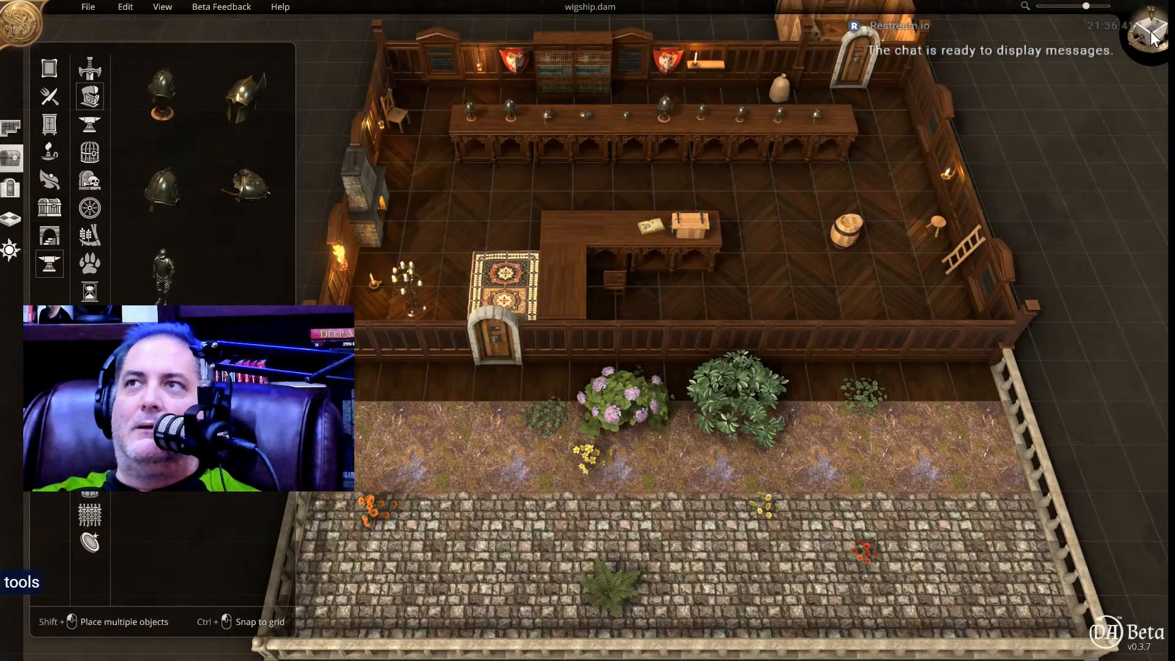
{"action": "left_click", "coordinate": [1152, 36]}
{"action": "left_click", "coordinate": [1151, 36]}
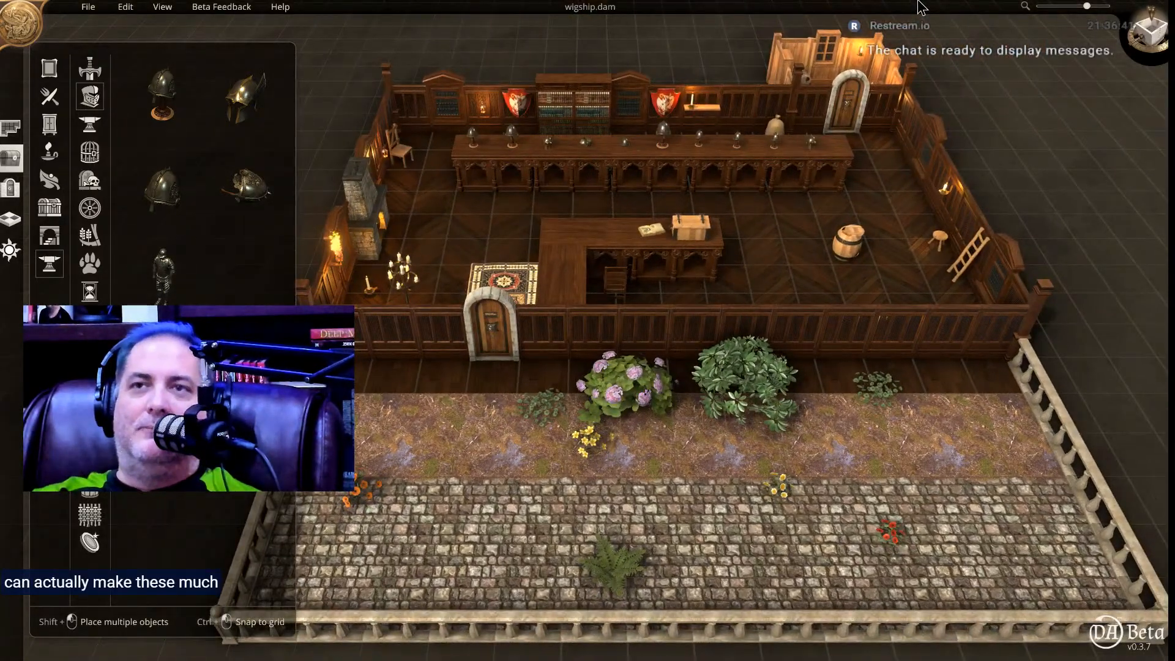
{"action": "mouse_move", "coordinate": [918, 4]}
{"action": "middle_mouse_down"}
{"action": "mouse_move", "coordinate": [964, 30]}
{"action": "mouse_move", "coordinate": [873, 29]}
{"action": "mouse_move", "coordinate": [912, 101]}
{"action": "mouse_move", "coordinate": [913, 4]}
{"action": "mouse_move", "coordinate": [924, 5]}
{"action": "middle_mouse_up"}
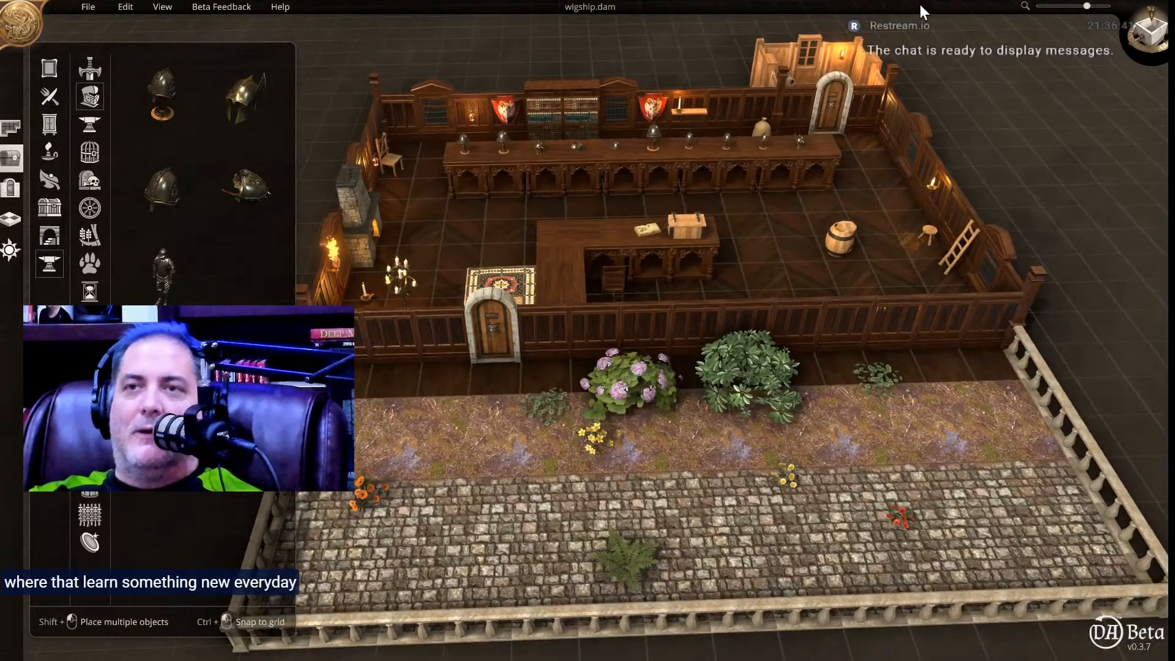
Open the stone-arched wooden door in the shop's entrance wall.
{"action": "scroll", "coordinate": [445, 324], "scroll_direction": "up", "scroll_amount": 5}
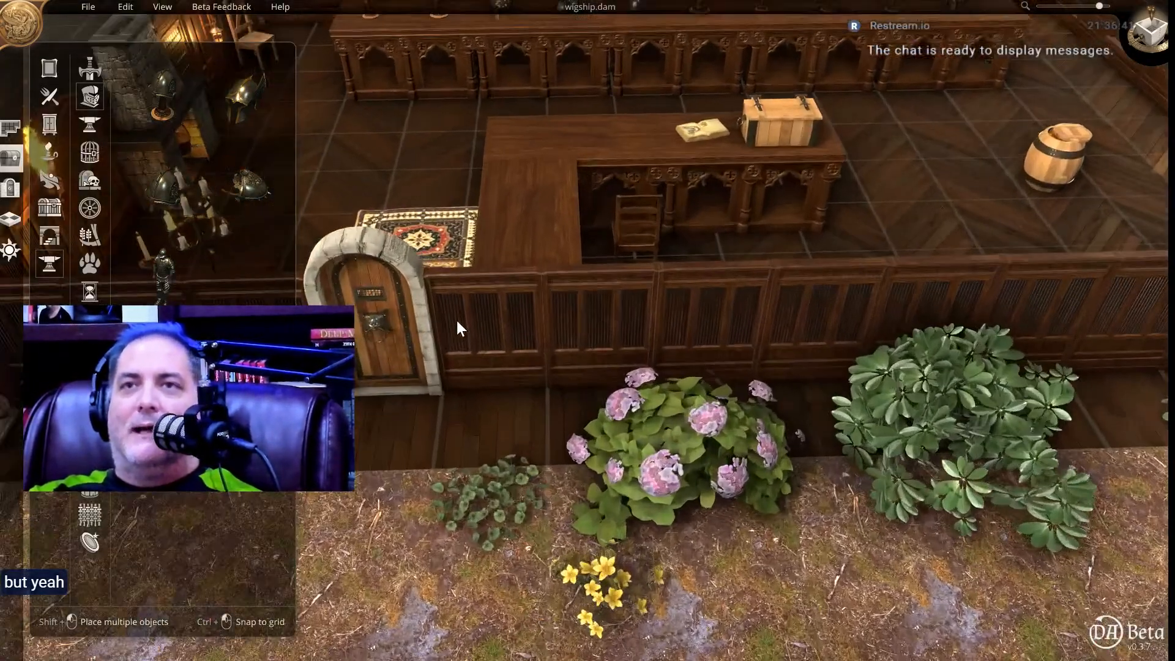
{"action": "middle_click_drag", "start_coordinate": [455, 318], "coordinate": [766, 255]}
{"action": "left_click", "coordinate": [693, 277]}
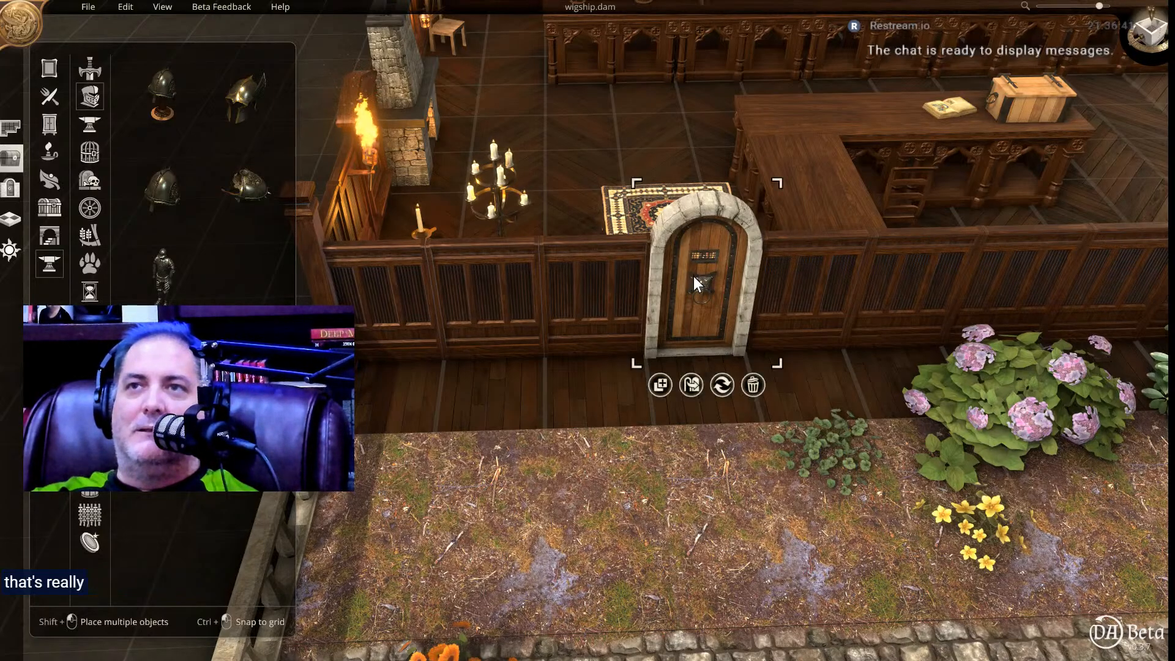
{"action": "left_click", "coordinate": [694, 387]}
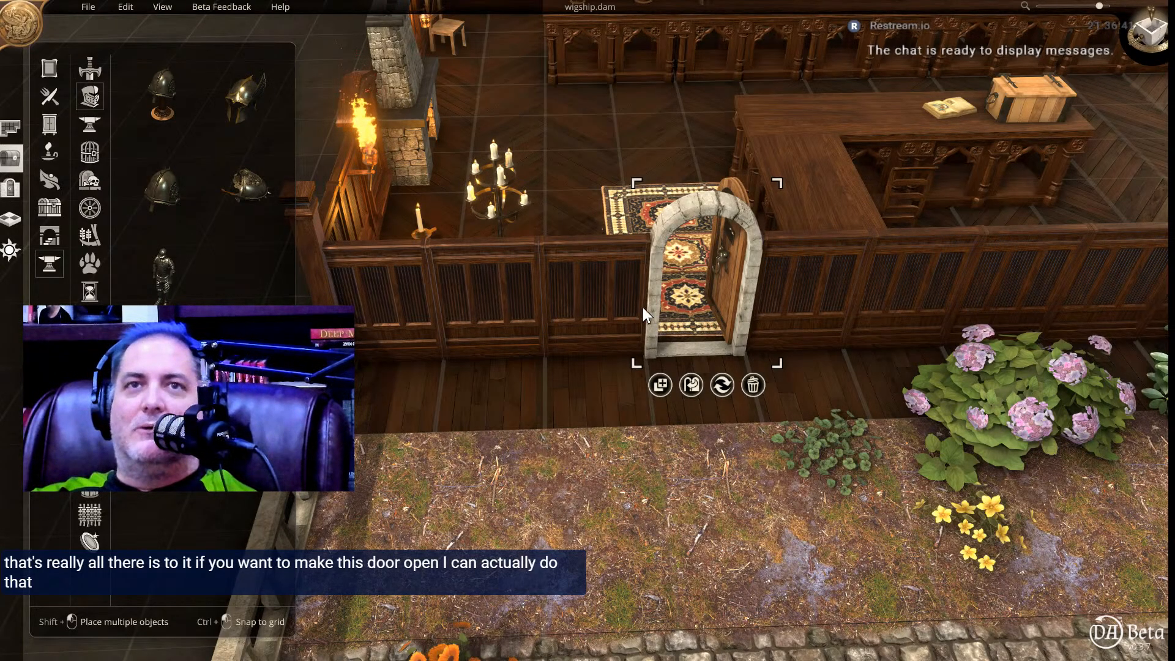
Look through the structural object categories for a replacement entrance door.
{"action": "left_click", "coordinate": [49, 233]}
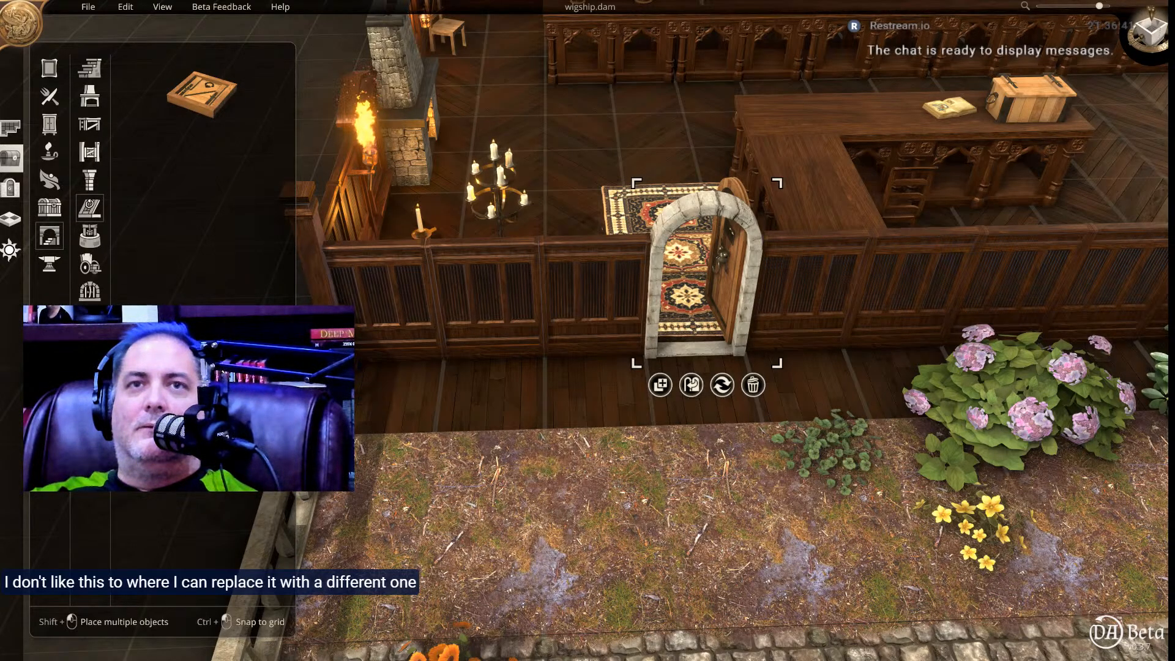
{"action": "left_click", "coordinate": [89, 69]}
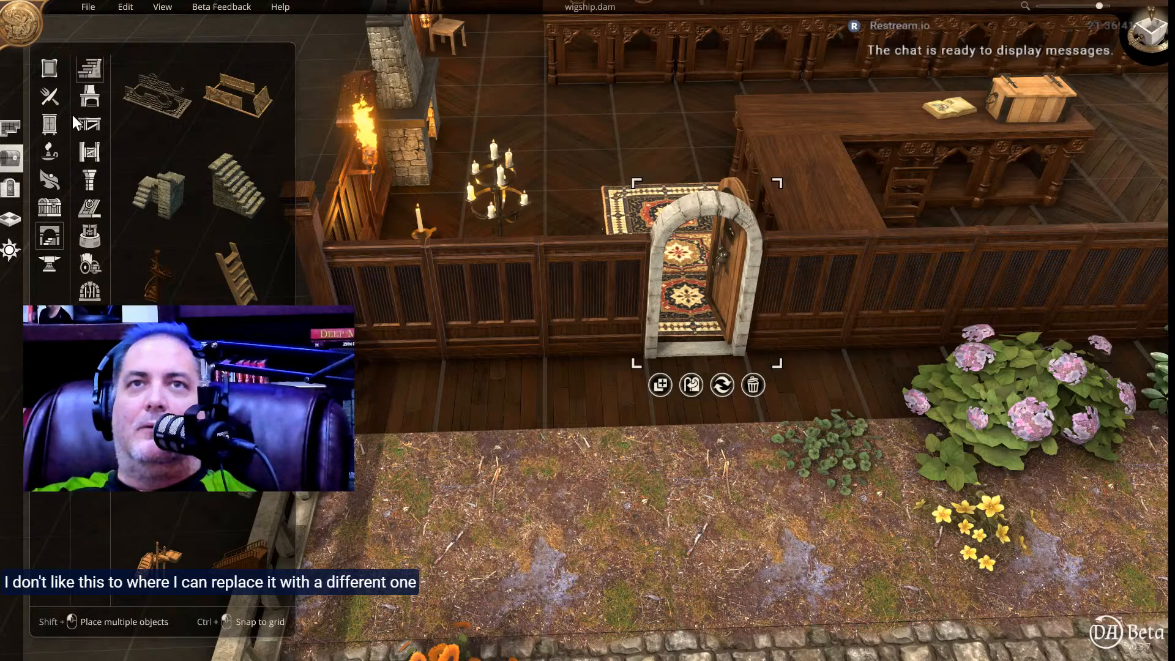
{"action": "left_click", "coordinate": [90, 98]}
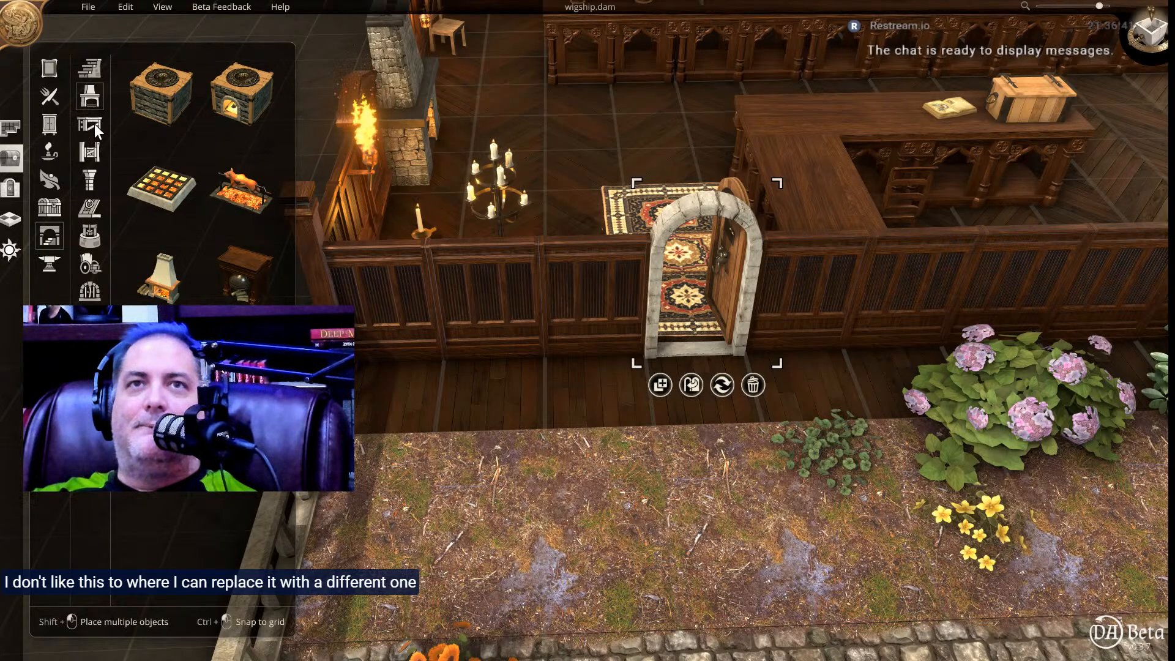
{"action": "left_click", "coordinate": [90, 124]}
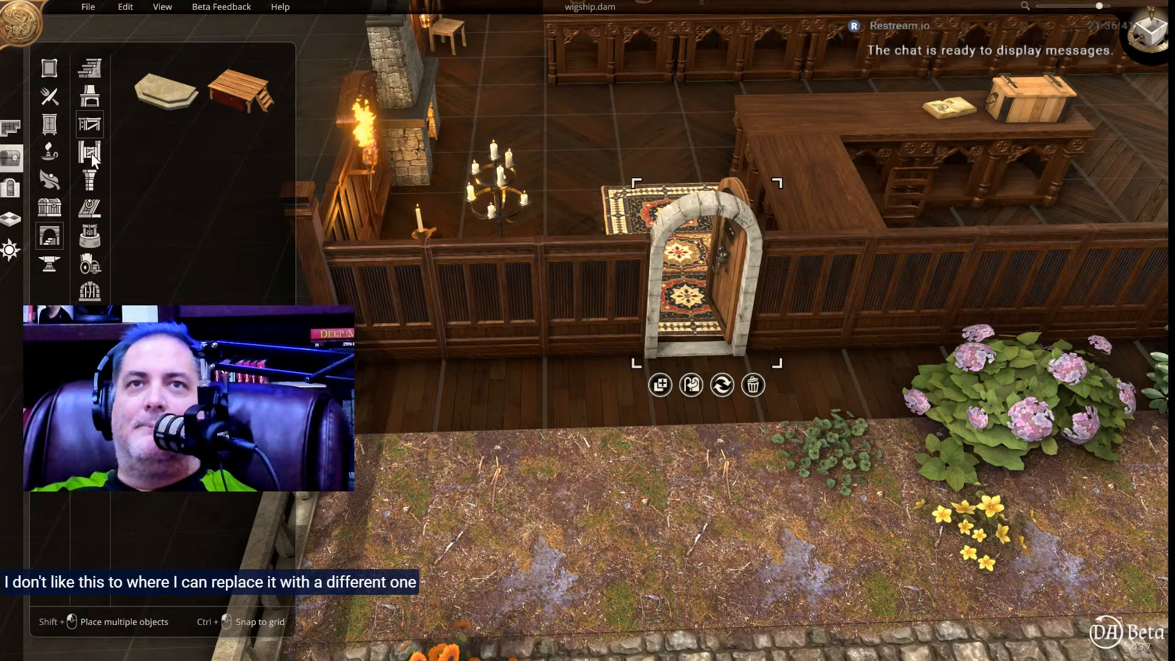
{"action": "left_click", "coordinate": [90, 152]}
{"action": "left_click", "coordinate": [90, 180]}
{"action": "left_click", "coordinate": [90, 208]}
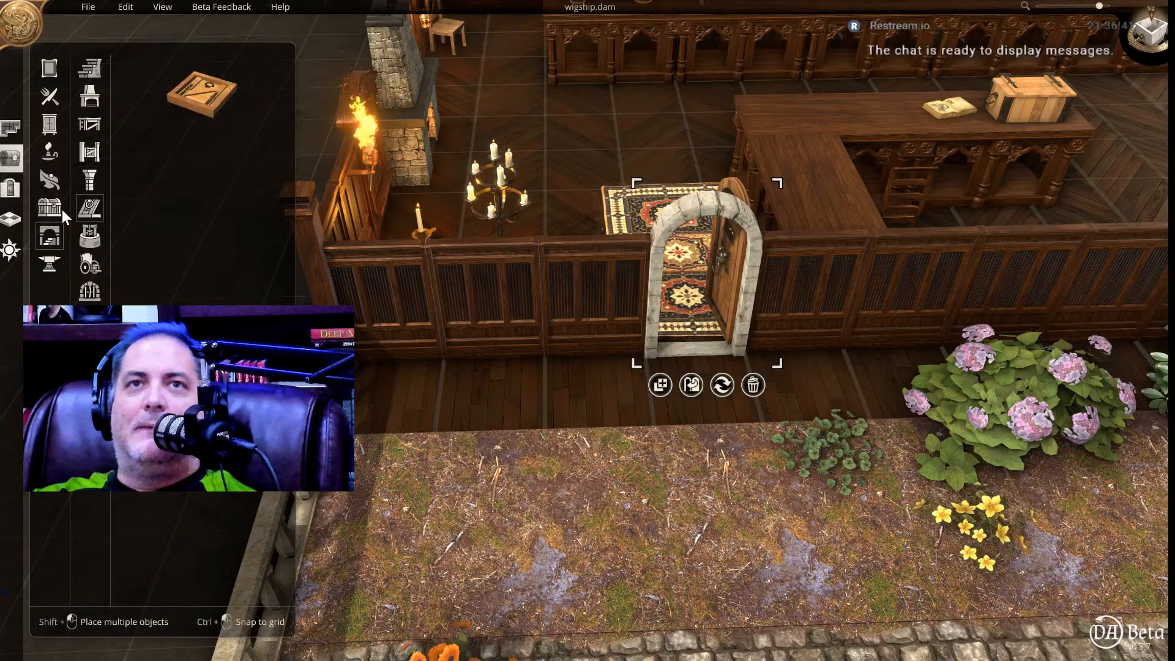
Replace the stone-arched entrance door with the carved wooden double door, spanning two wall tiles.
{"action": "left_click", "coordinate": [11, 188]}
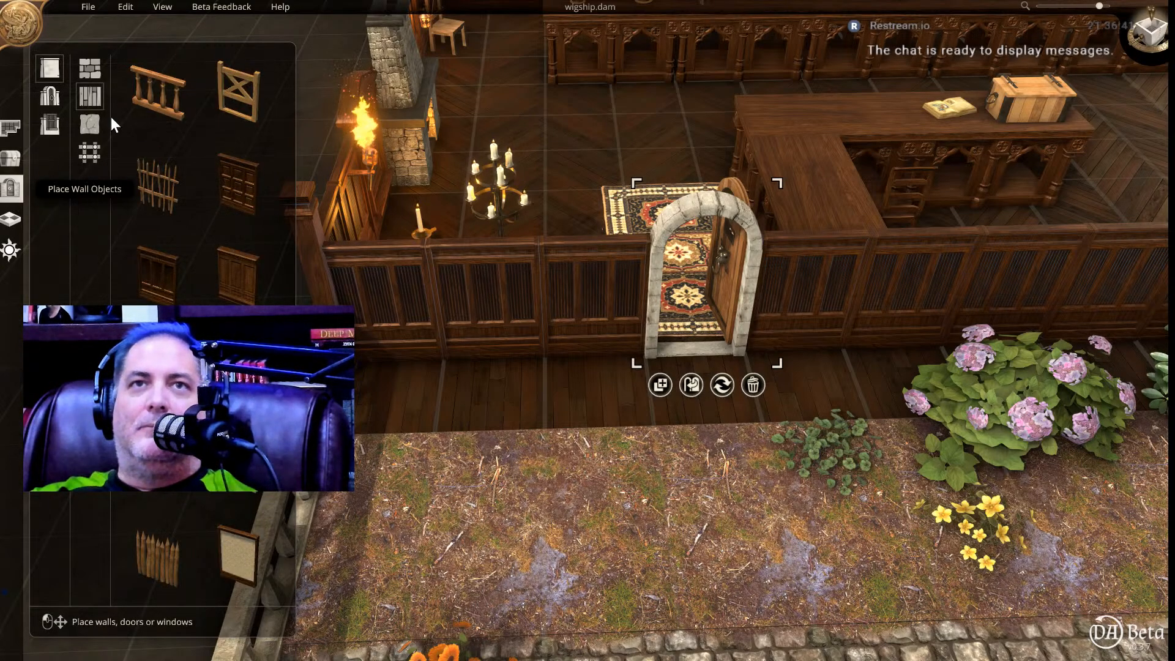
{"action": "left_click", "coordinate": [49, 100]}
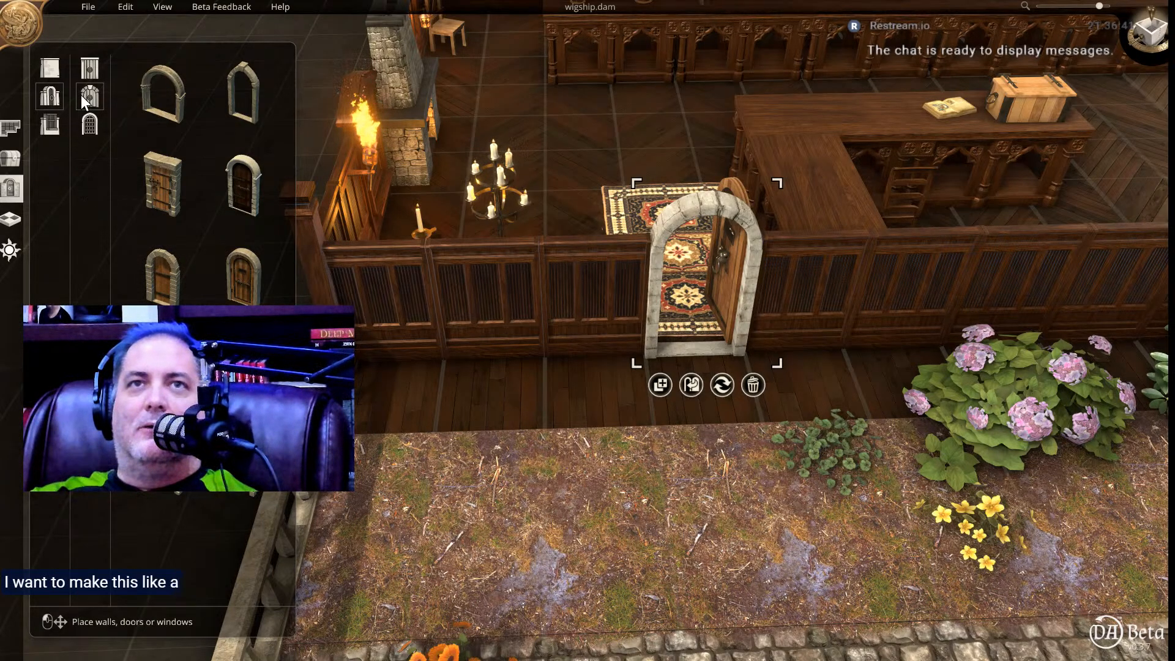
{"action": "left_click", "coordinate": [91, 65]}
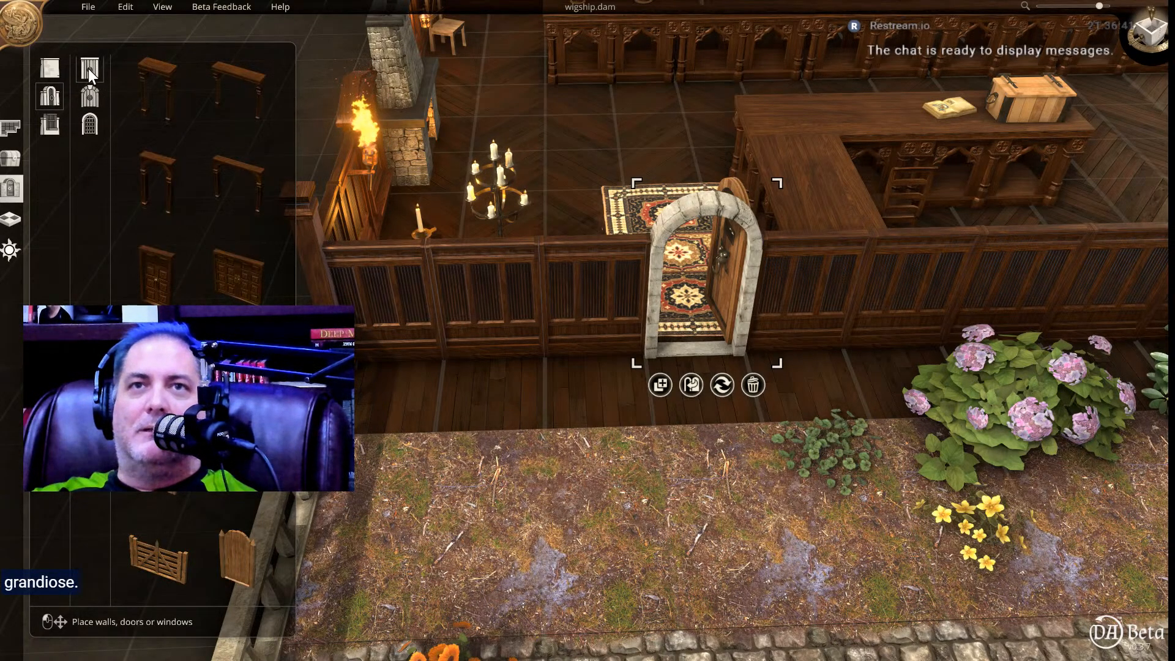
{"action": "left_click", "coordinate": [235, 278]}
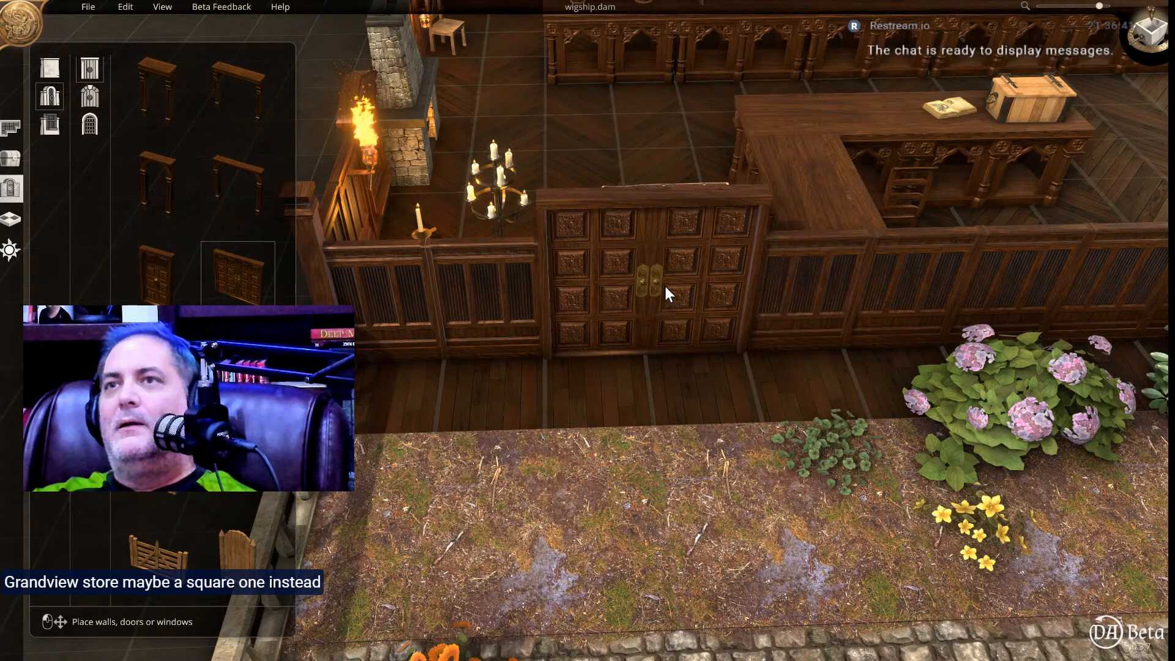
{"action": "left_click", "coordinate": [665, 286]}
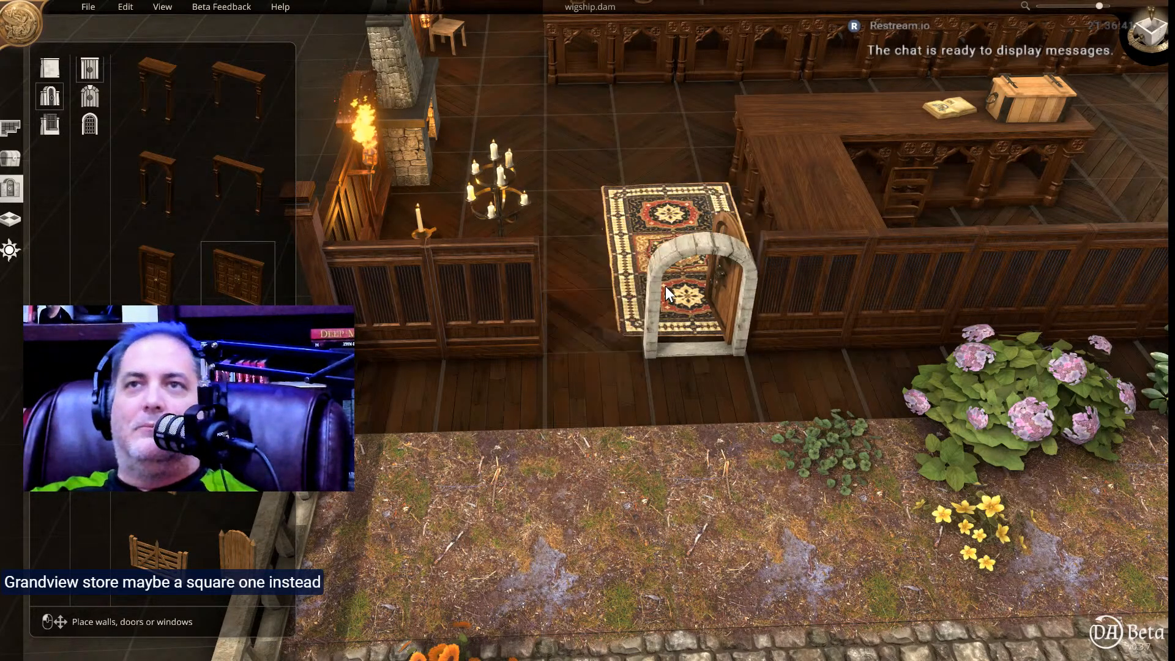
Move the patterned rug sideways so it lies centred behind the new double door.
{"action": "middle_click_drag", "start_coordinate": [654, 159], "coordinate": [666, 282]}
{"action": "left_click_drag", "start_coordinate": [663, 216], "coordinate": [611, 223]}
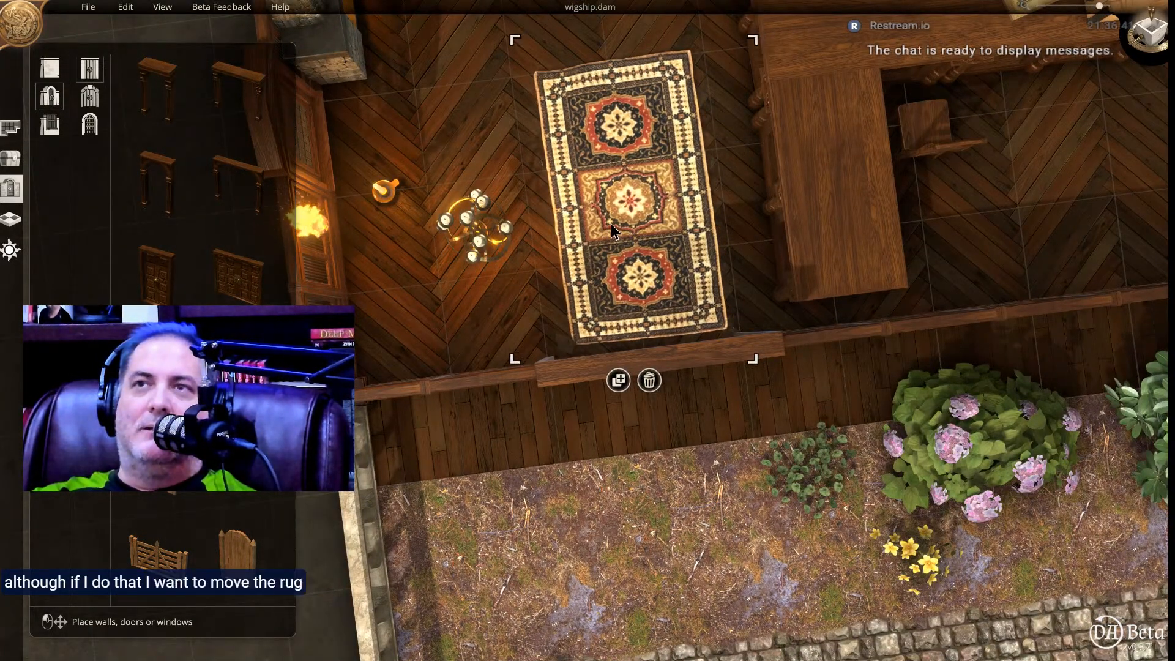
{"action": "middle_click_drag", "start_coordinate": [645, 265], "coordinate": [633, 152]}
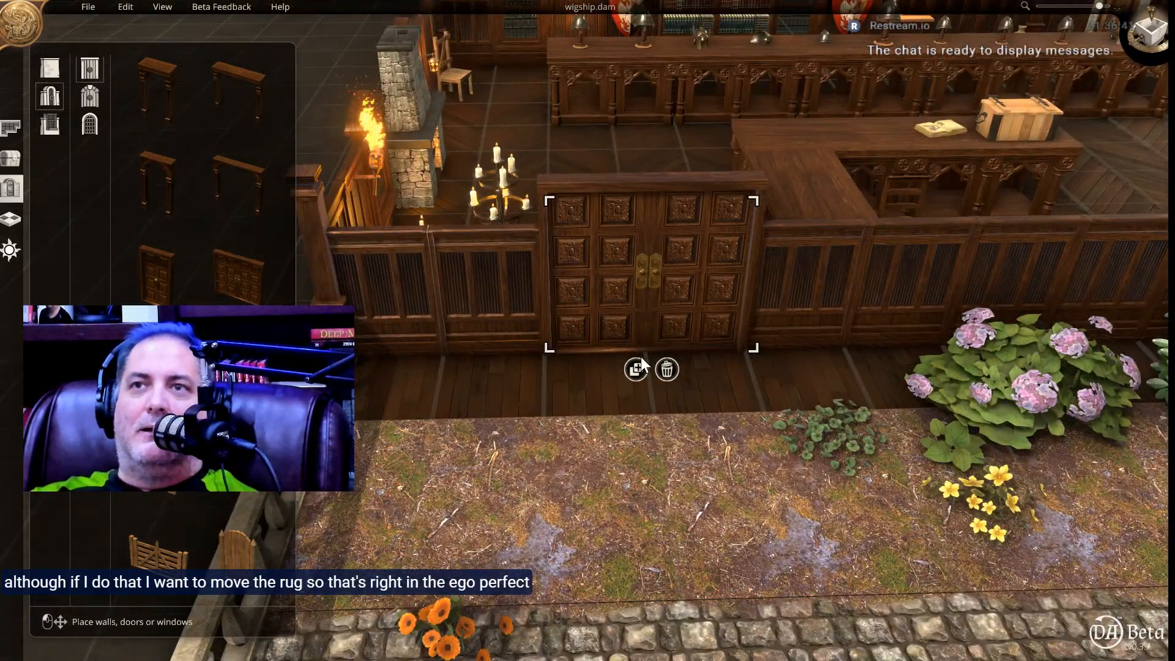
Open the entrance double door and flip it so both leaves swing into the shop.
{"action": "left_click", "coordinate": [626, 267]}
{"action": "left_click", "coordinate": [636, 382]}
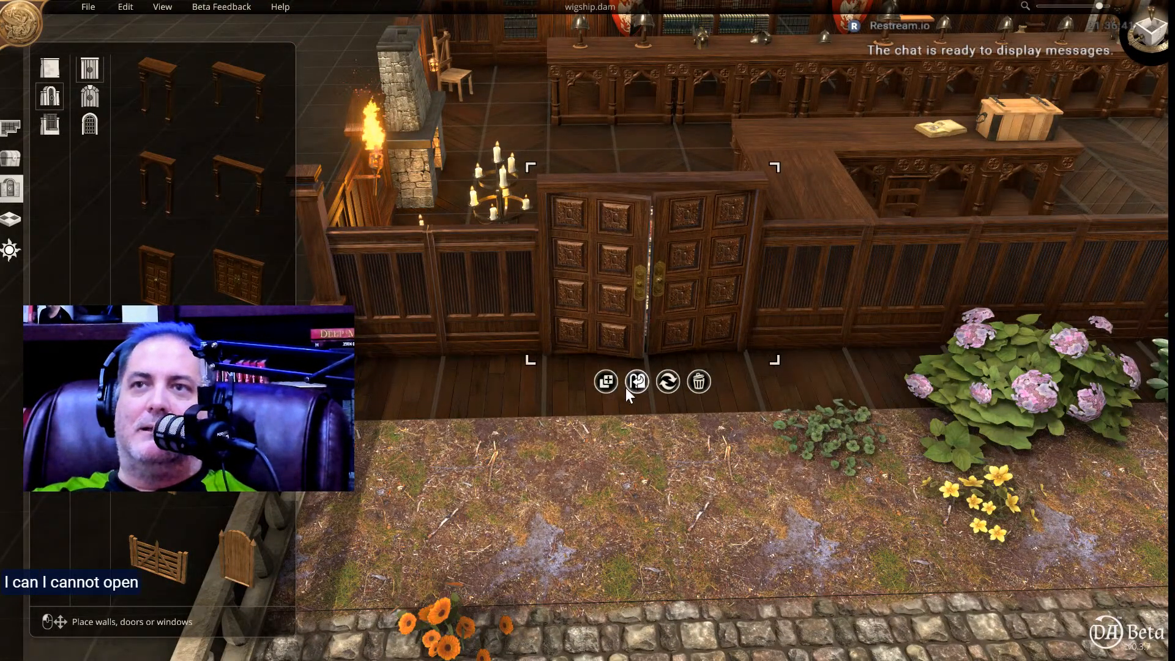
{"action": "left_click", "coordinate": [668, 383]}
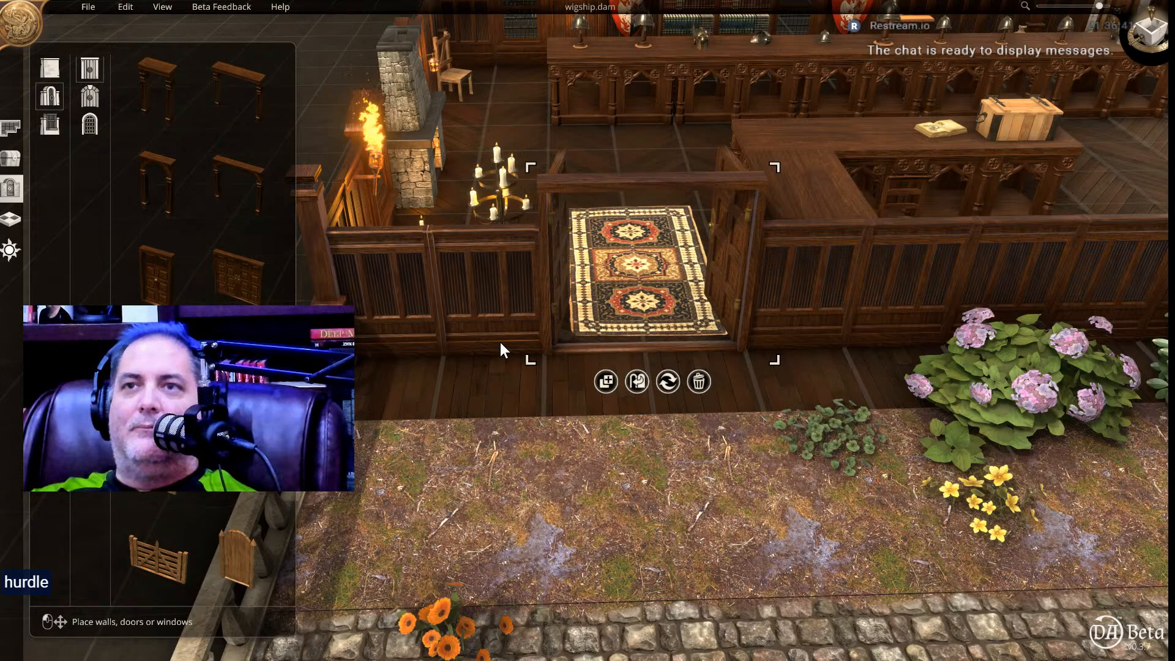
Look through the placeable object categories, including wells, fences, tables, fireplaces and stairs, for a hitching post.
{"action": "left_click", "coordinate": [11, 158]}
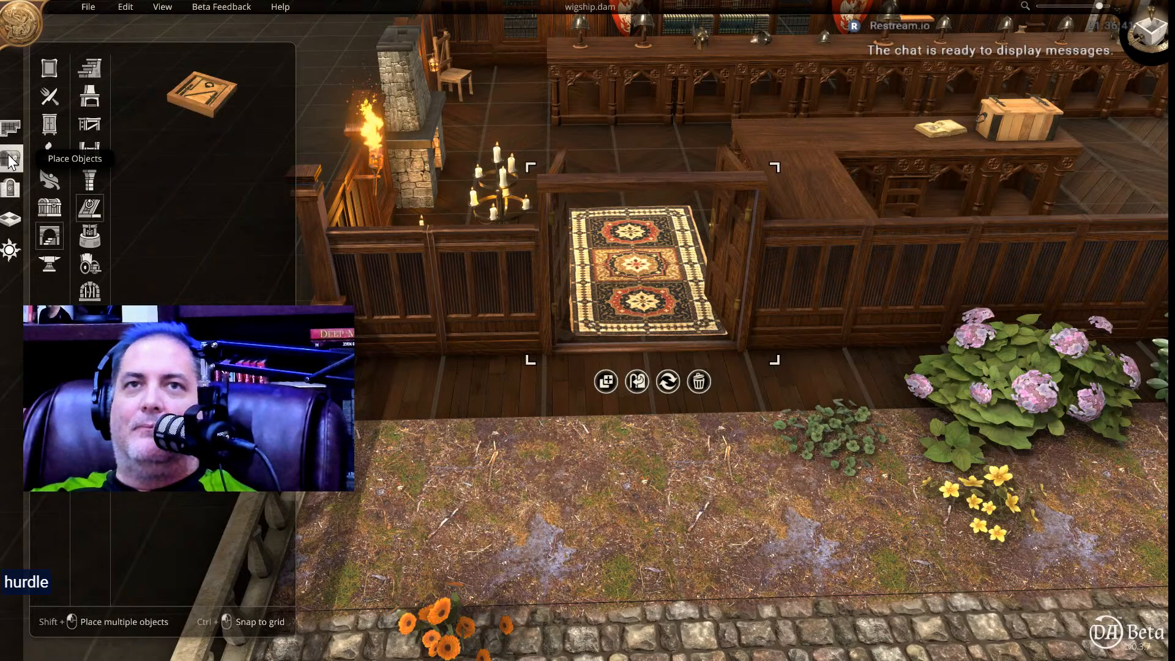
{"action": "left_click", "coordinate": [91, 235]}
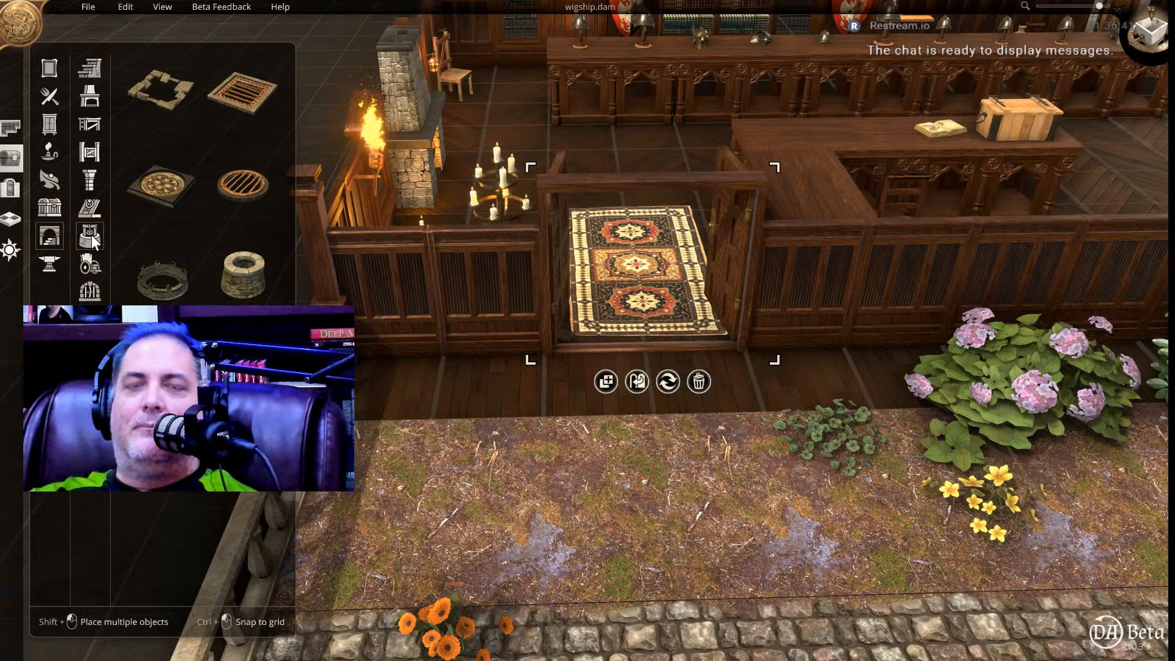
{"action": "left_click", "coordinate": [89, 293]}
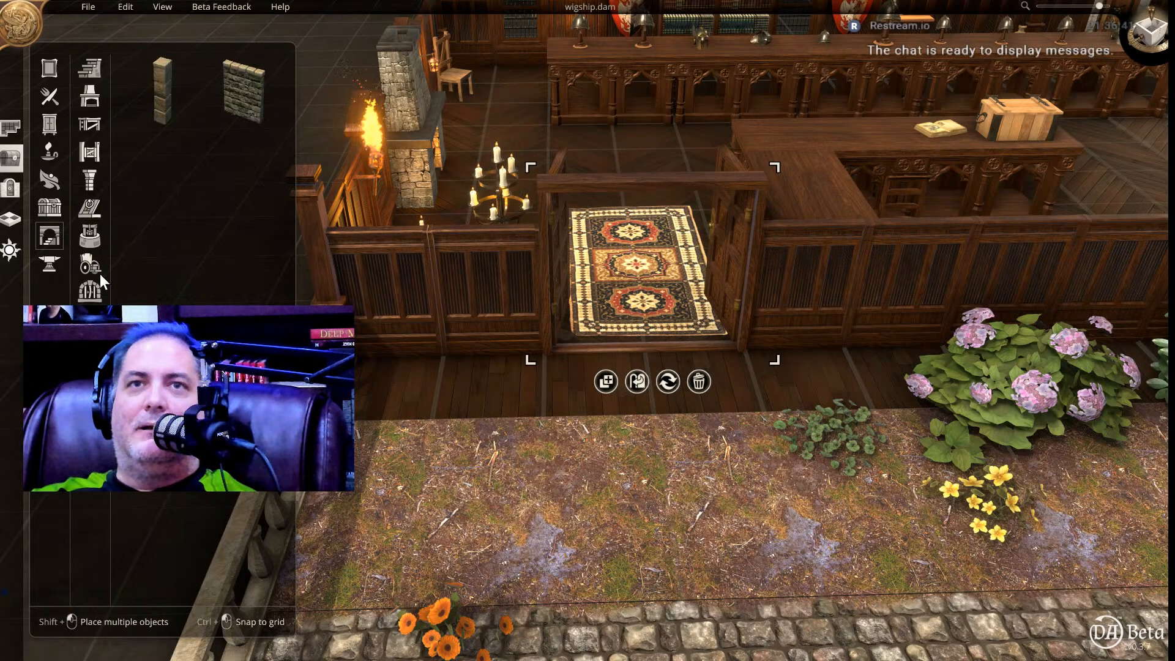
{"action": "left_click", "coordinate": [90, 242]}
{"action": "left_click", "coordinate": [89, 210]}
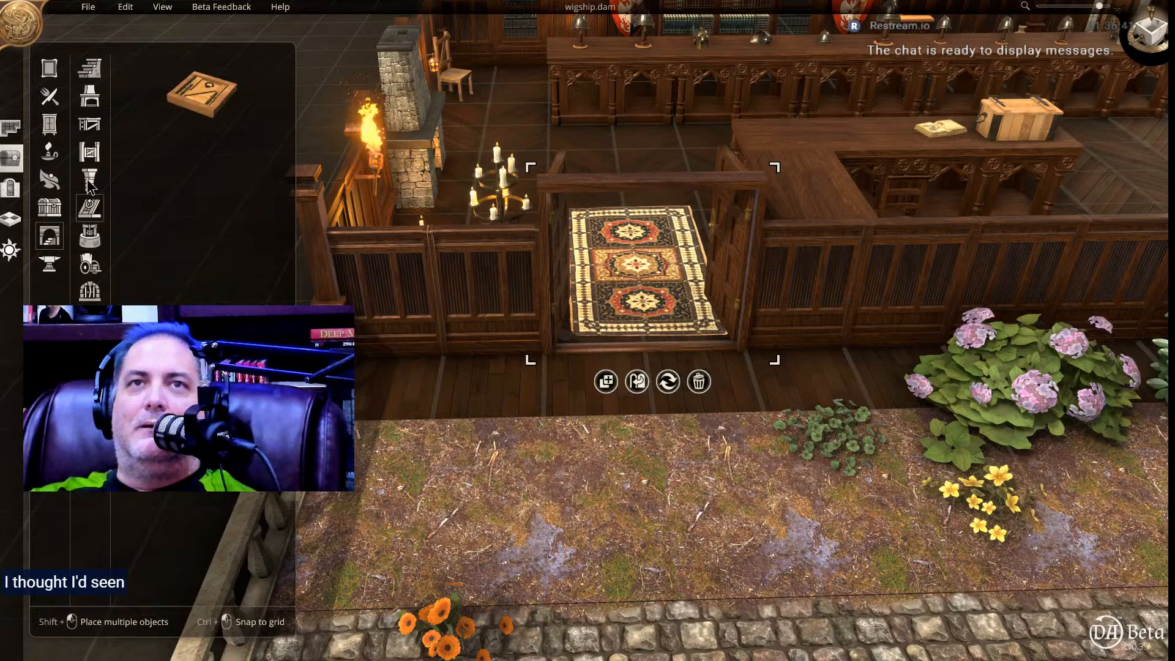
{"action": "left_click", "coordinate": [89, 182]}
{"action": "left_click", "coordinate": [91, 151]}
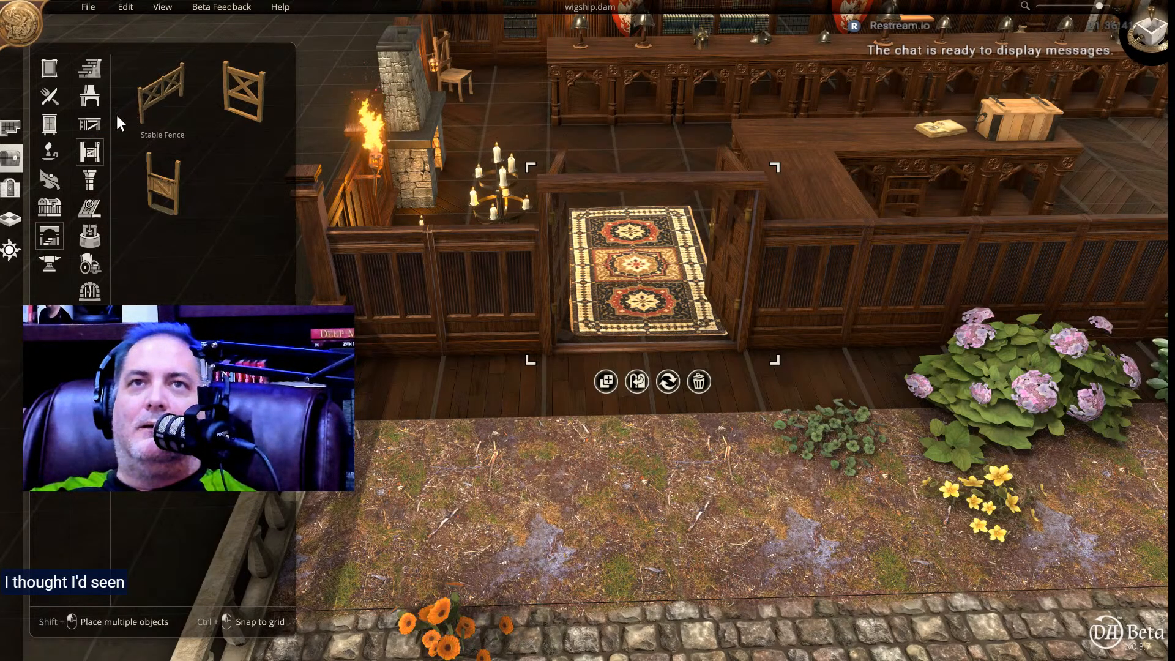
{"action": "left_click", "coordinate": [92, 127]}
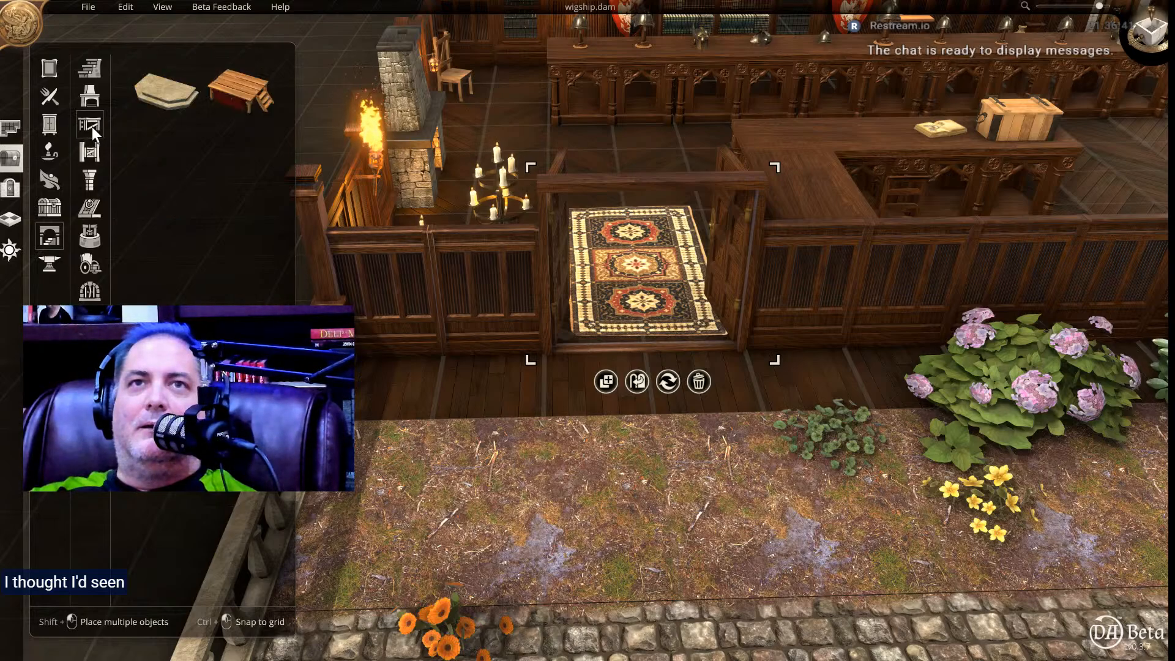
{"action": "left_click", "coordinate": [90, 96]}
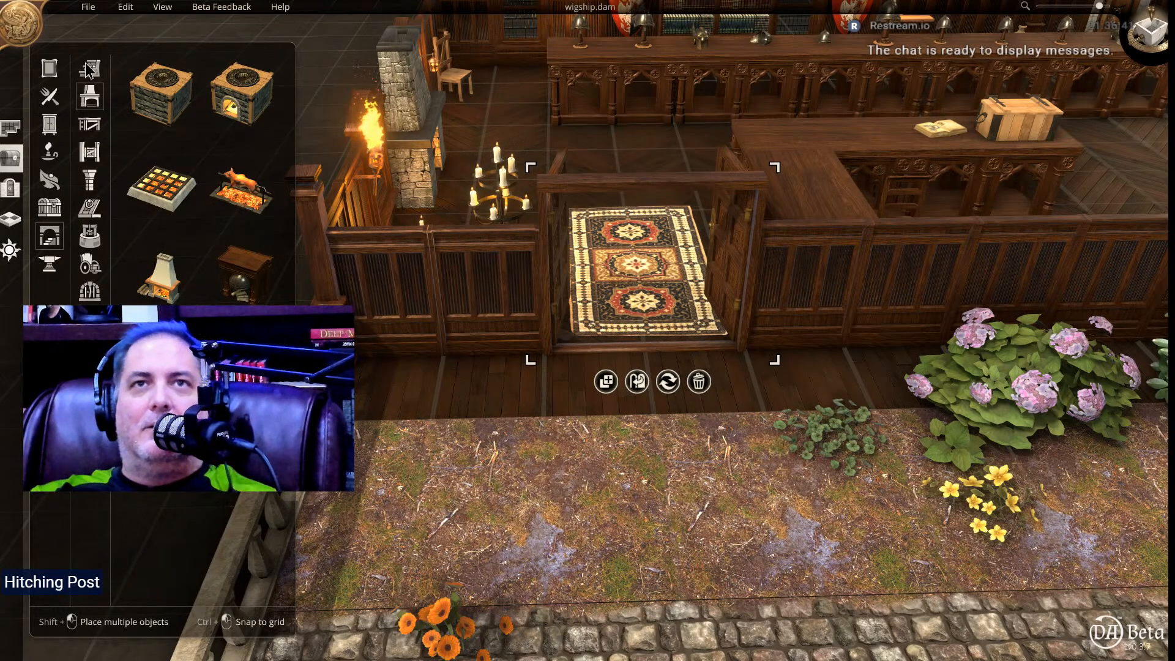
{"action": "left_click", "coordinate": [86, 66]}
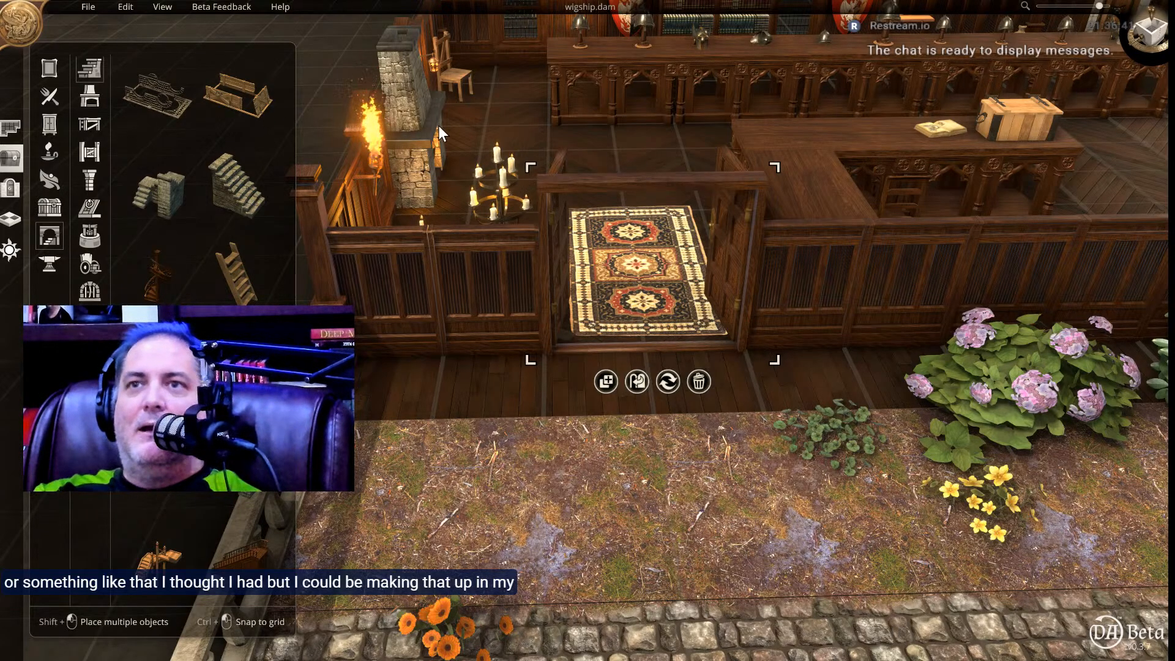
Save the map and export it for Roll20, replacing the existing wigshop.txt, and dismiss the opened folder and completion notice.
{"action": "left_click", "coordinate": [89, 7]}
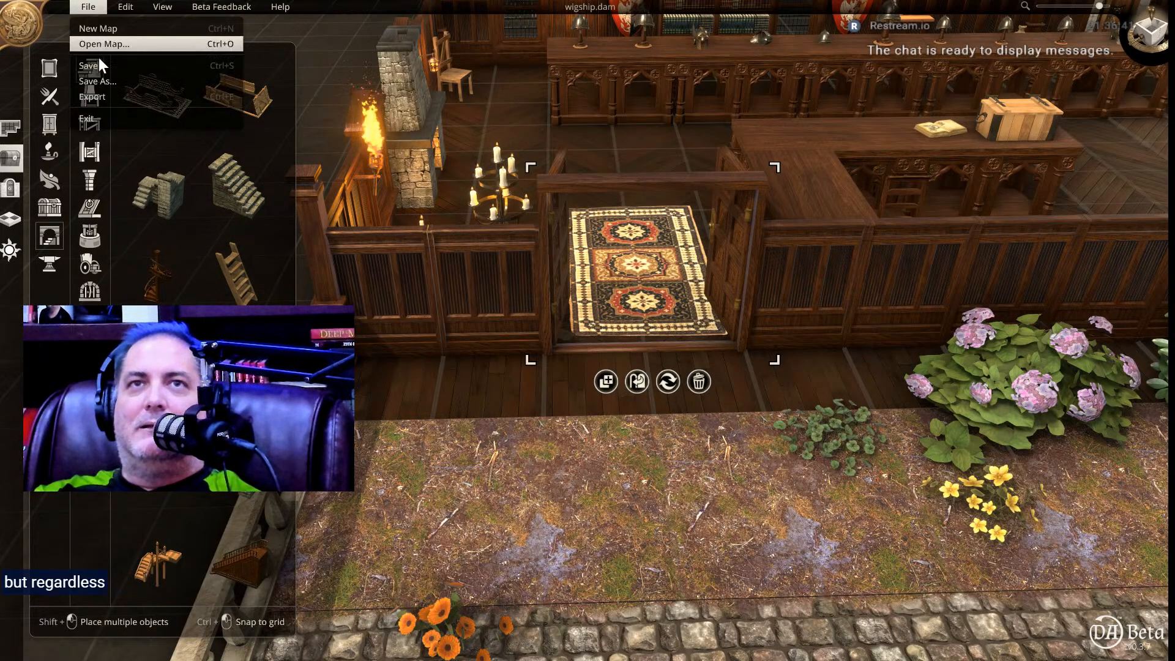
{"action": "left_click", "coordinate": [101, 69]}
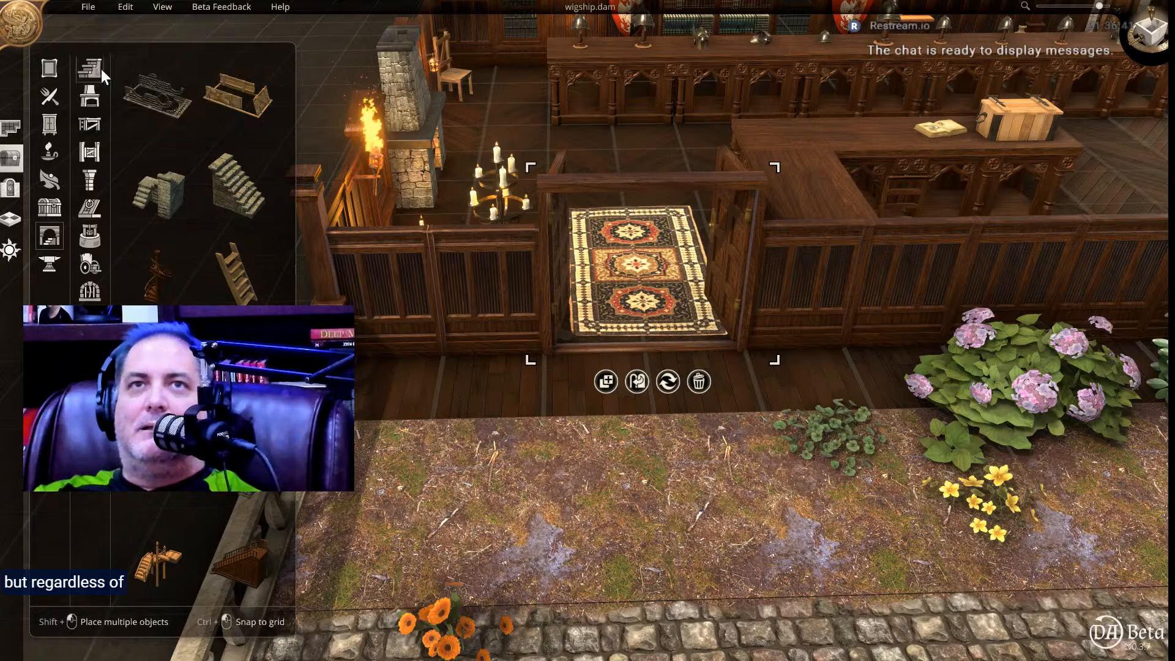
{"action": "left_click", "coordinate": [90, 6]}
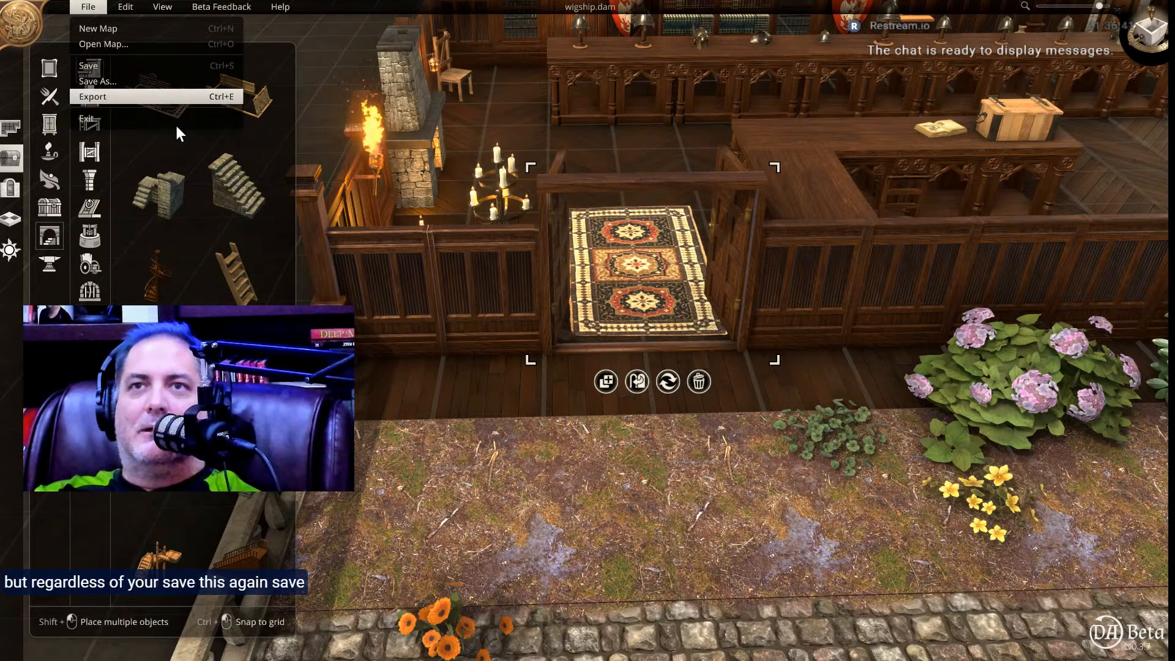
{"action": "left_click", "coordinate": [156, 96]}
{"action": "left_click", "coordinate": [615, 471]}
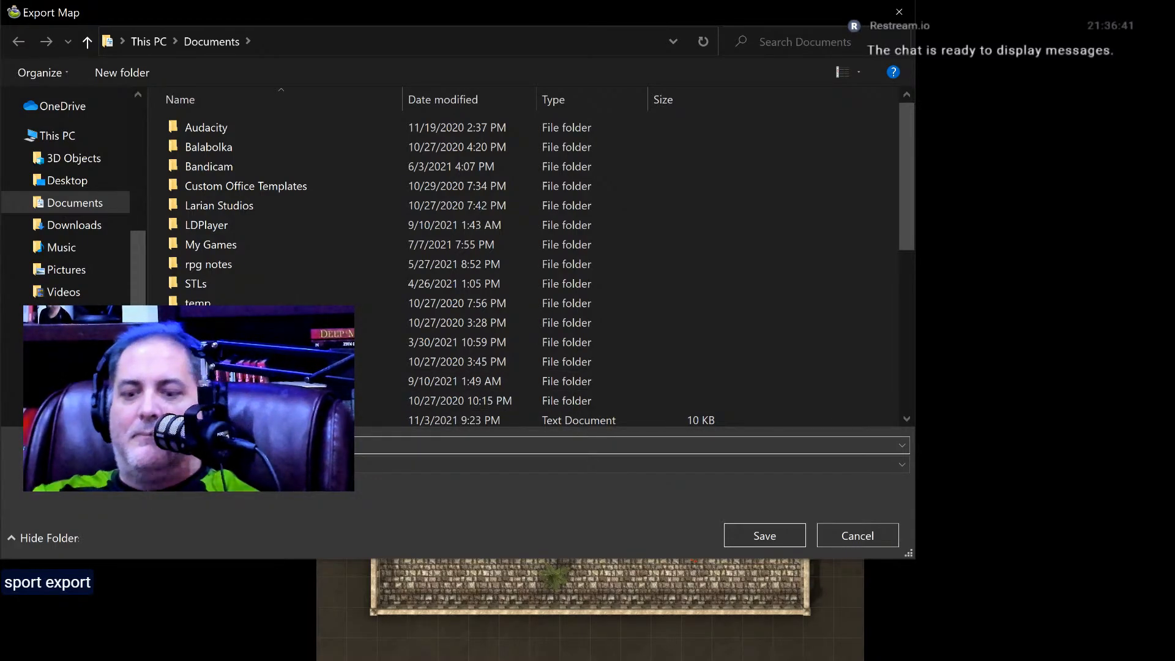
{"action": "type", "text": "t"}
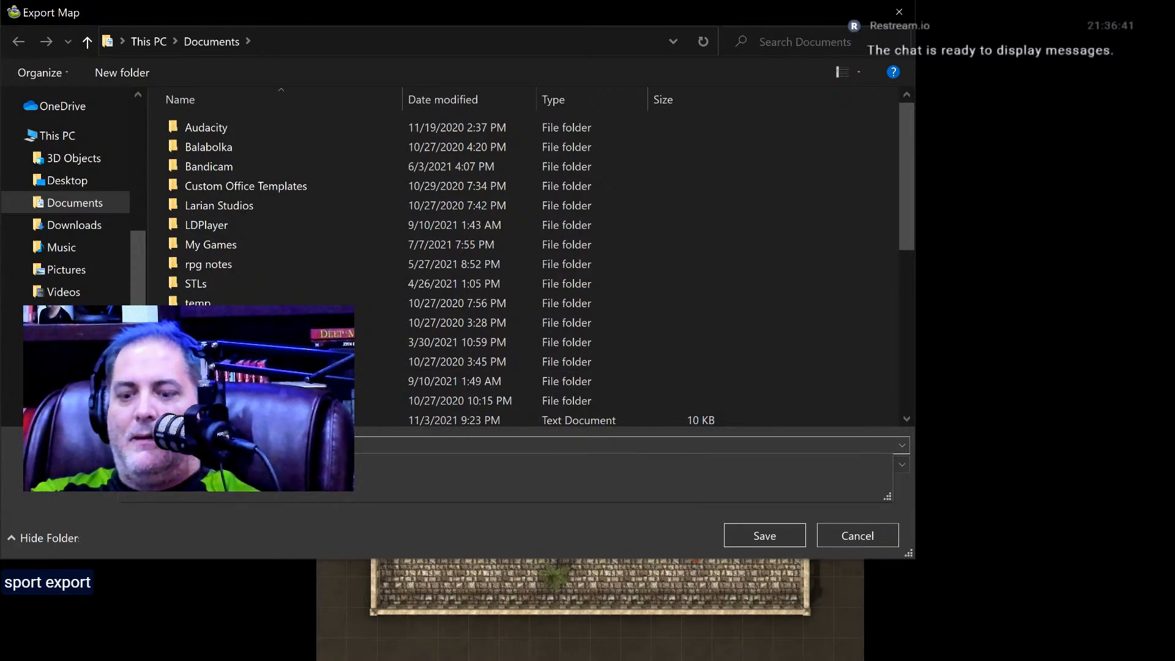
{"action": "key", "text": "Return"}
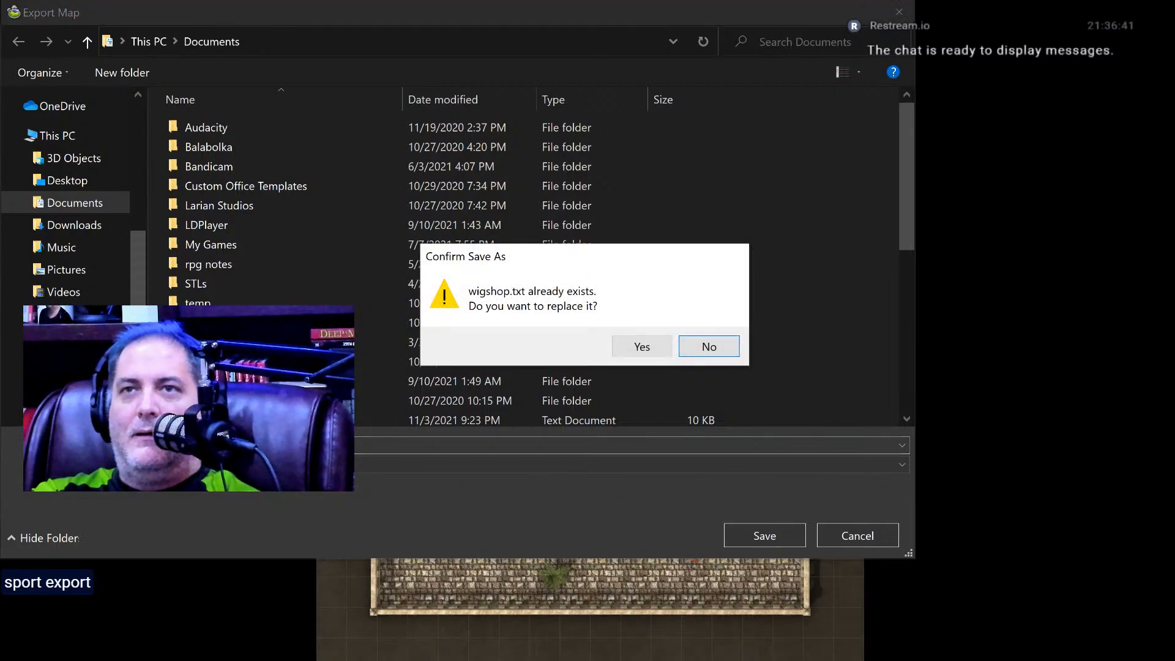
{"action": "left_click", "coordinate": [633, 344]}
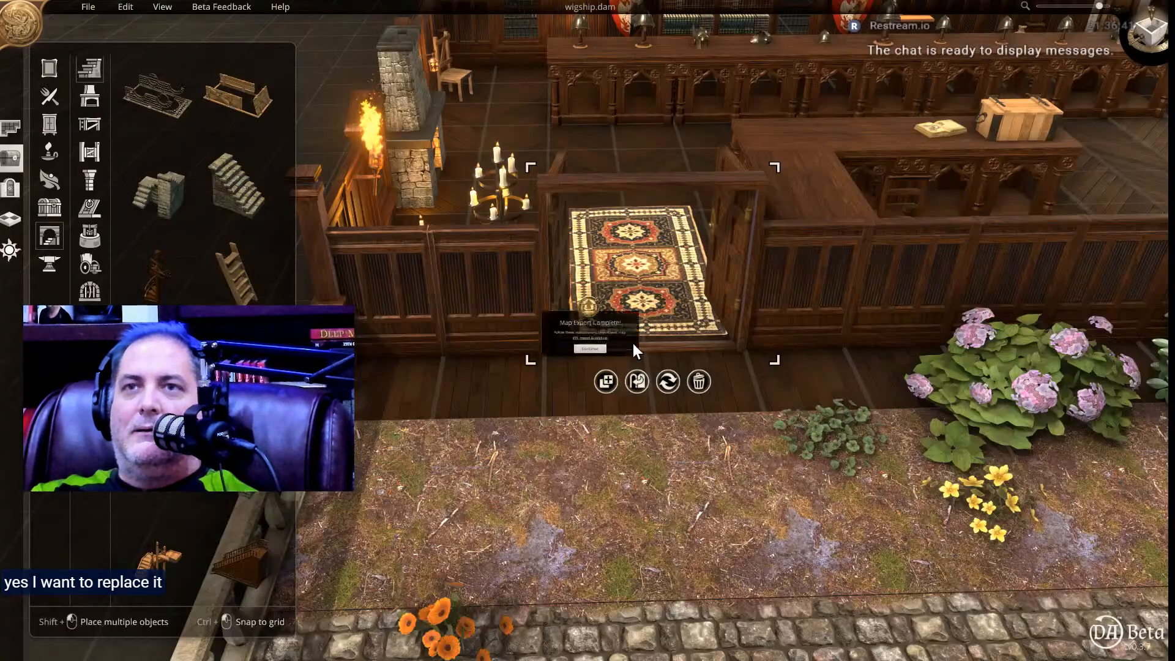
{"action": "left_click", "coordinate": [612, 369]}
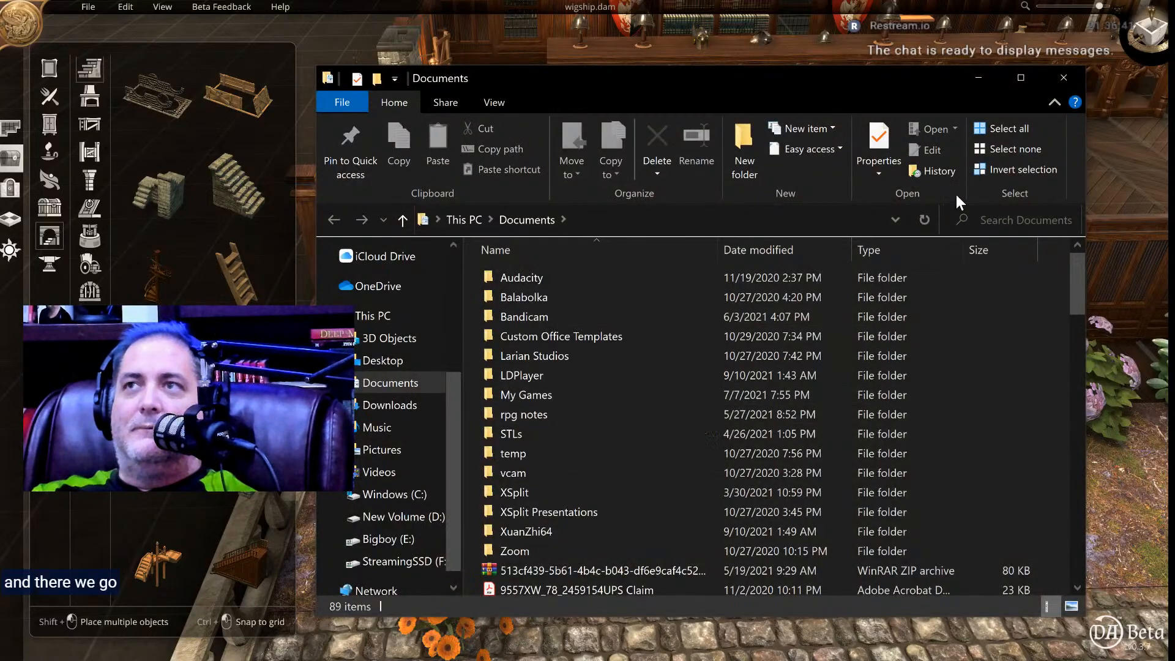
{"action": "left_click", "coordinate": [1064, 78]}
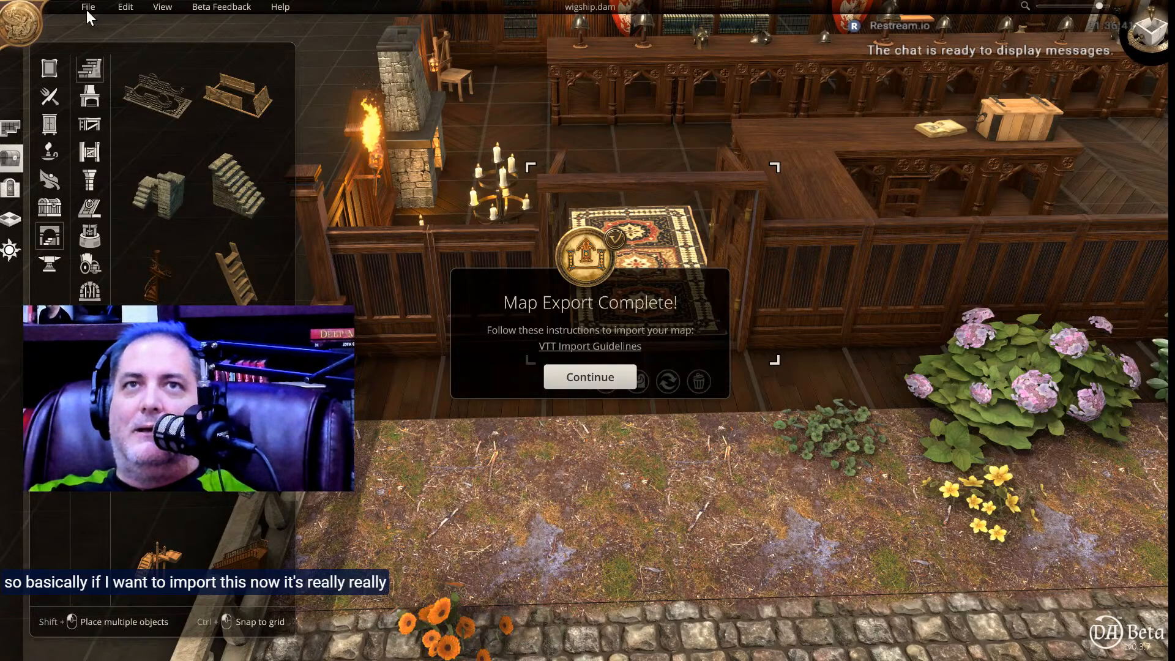
{"action": "left_click", "coordinate": [622, 366]}
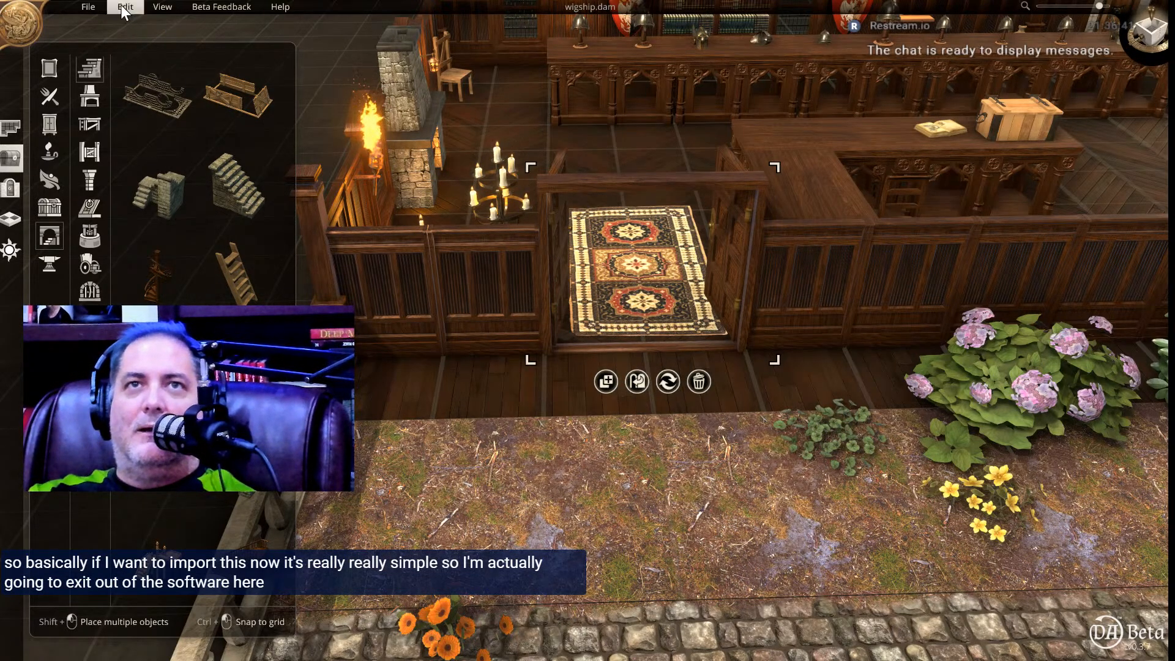
{"action": "left_click", "coordinate": [97, 12]}
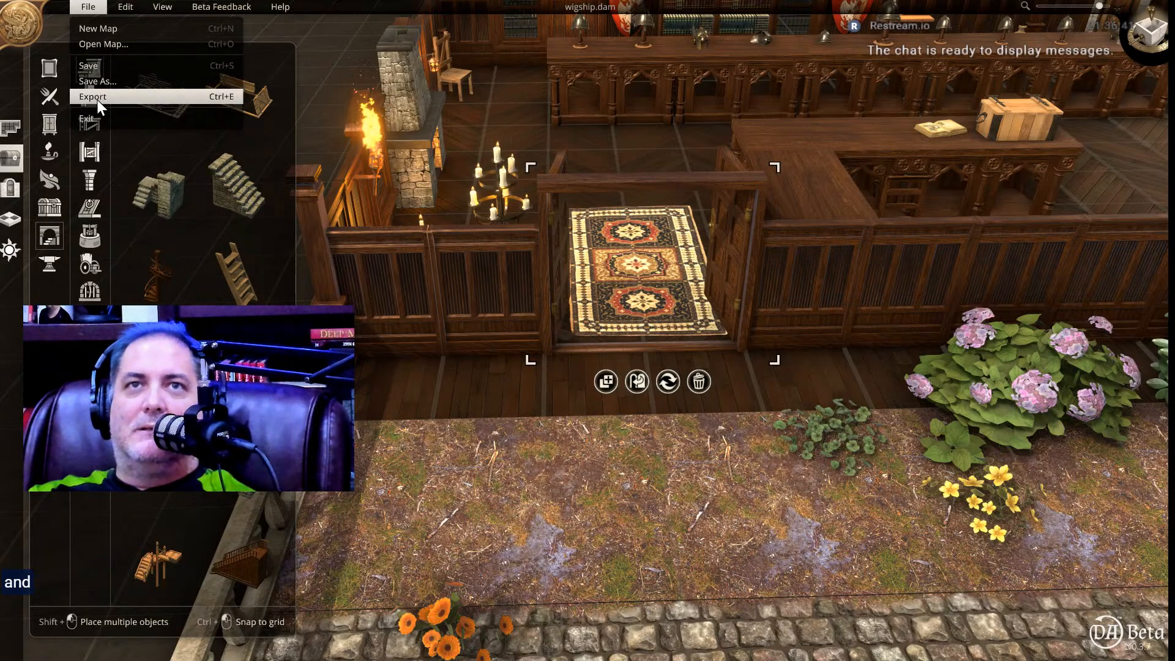
{"action": "left_click", "coordinate": [97, 98]}
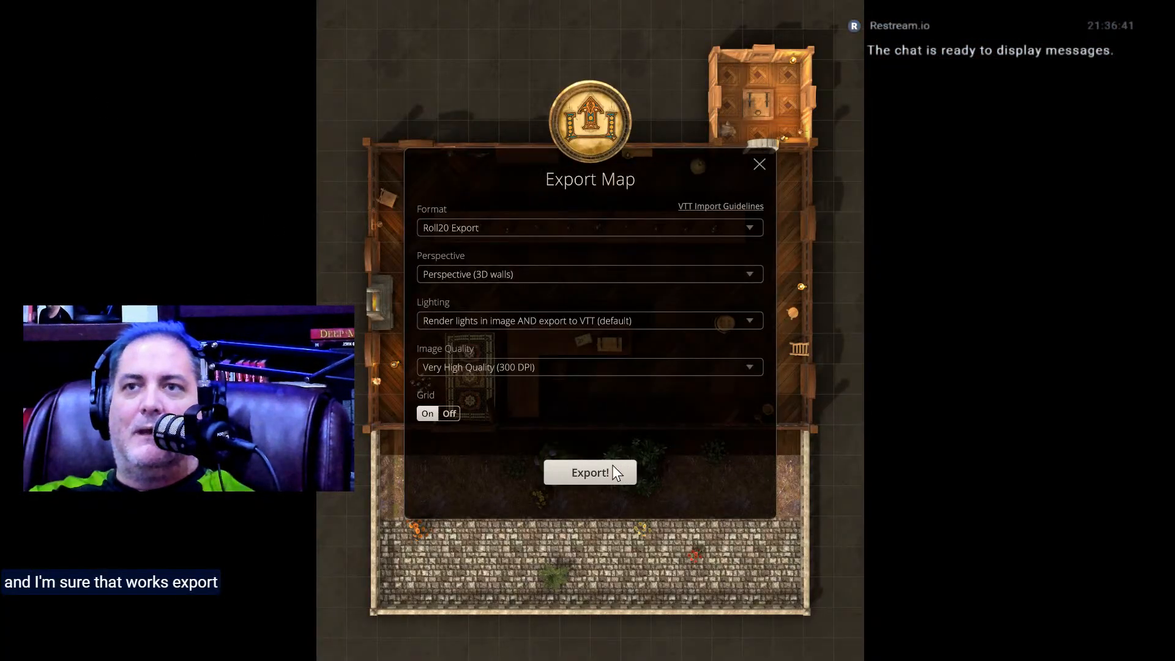
{"action": "left_click", "coordinate": [596, 468]}
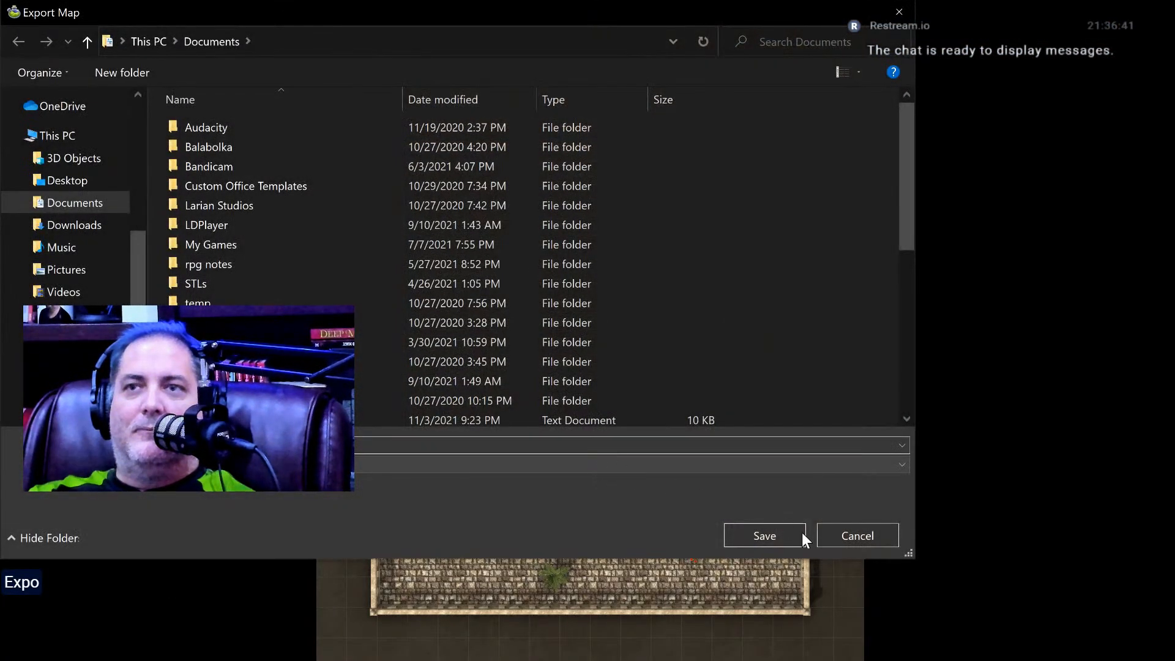
{"action": "left_click", "coordinate": [841, 530]}
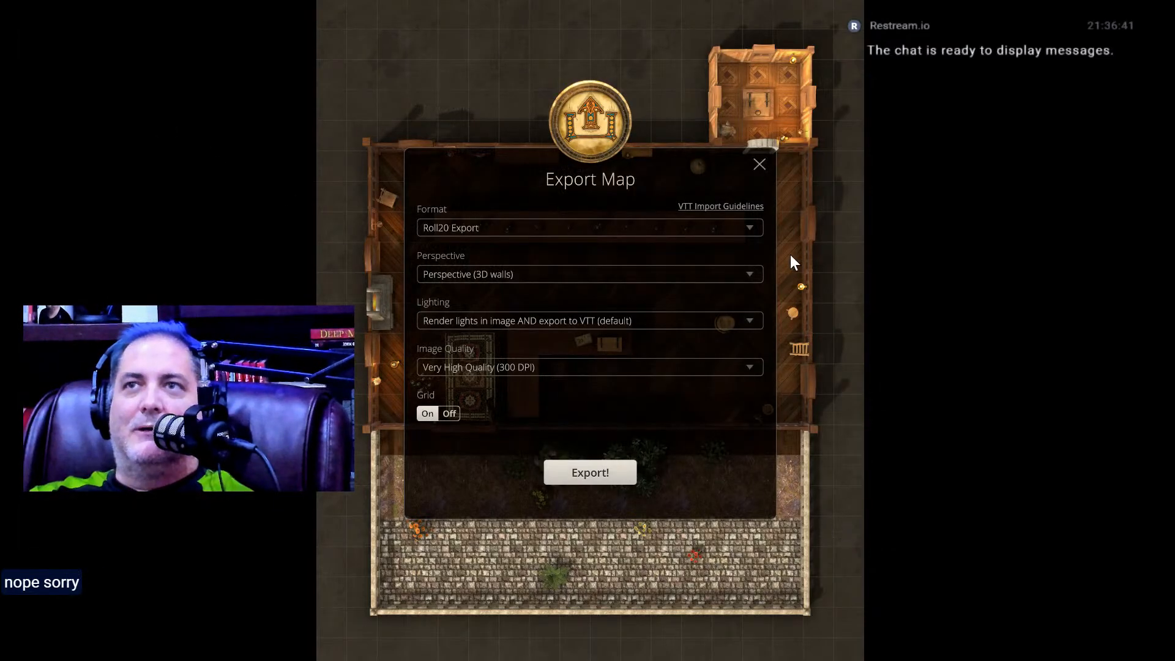
{"action": "left_click", "coordinate": [760, 164]}
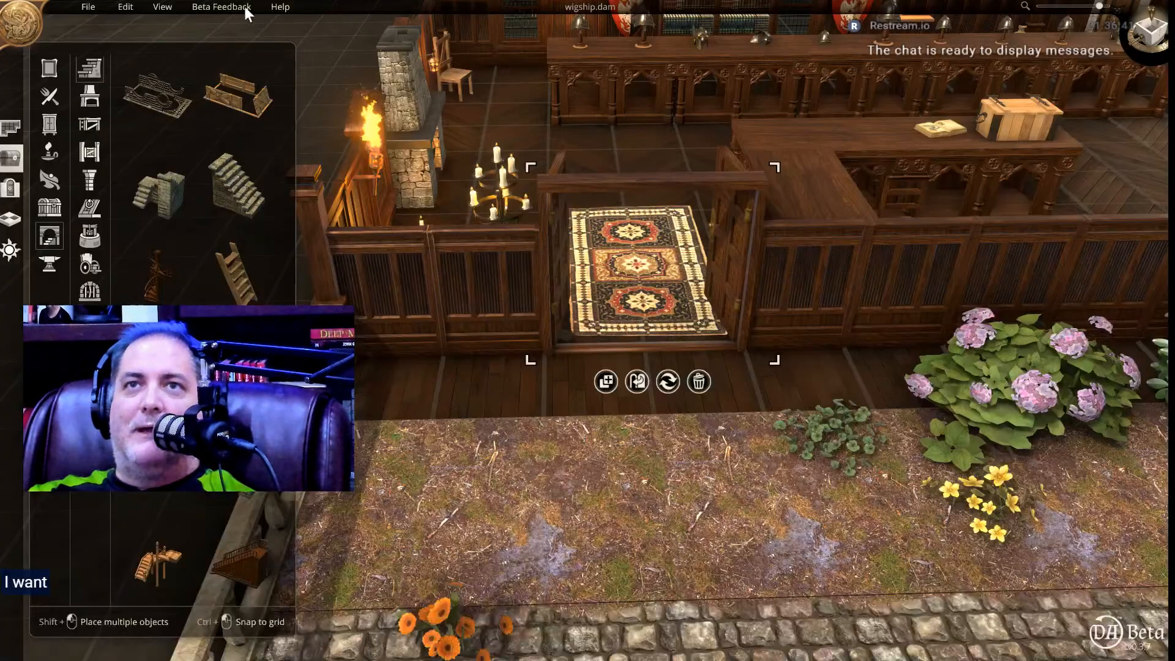
Exit Dungeon Alchemist, switch to the Roll20 editor page in Chrome and reload it.
{"action": "left_click", "coordinate": [88, 7]}
{"action": "left_click", "coordinate": [116, 119]}
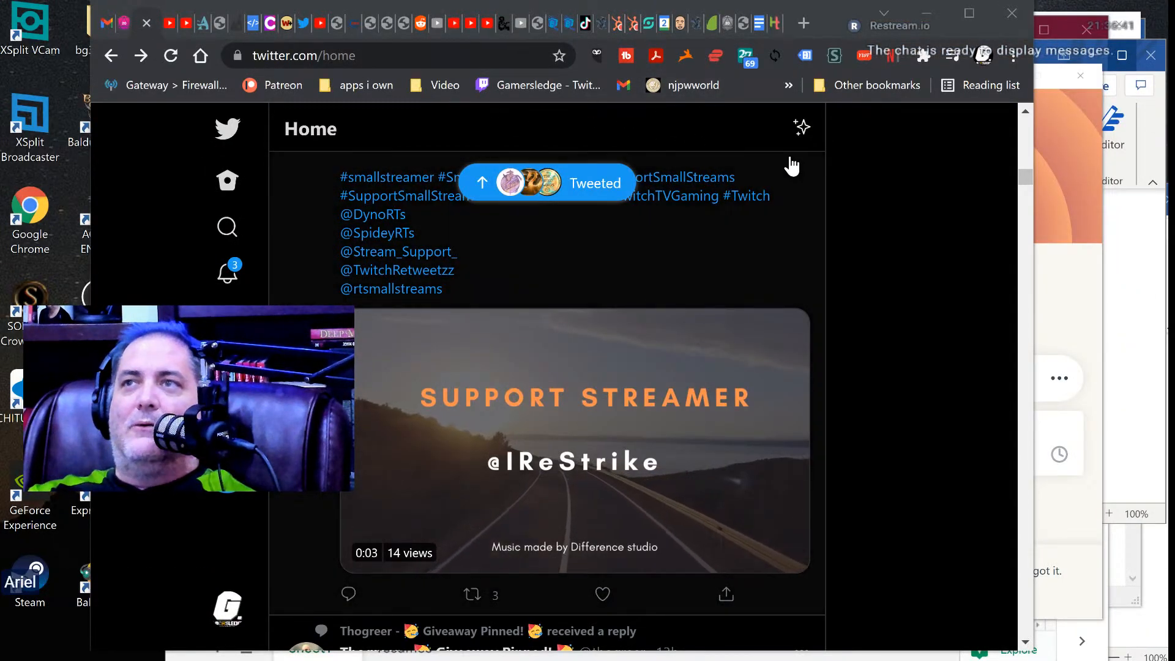
{"action": "scroll", "coordinate": [859, 242], "scroll_direction": "up", "scroll_amount": 5}
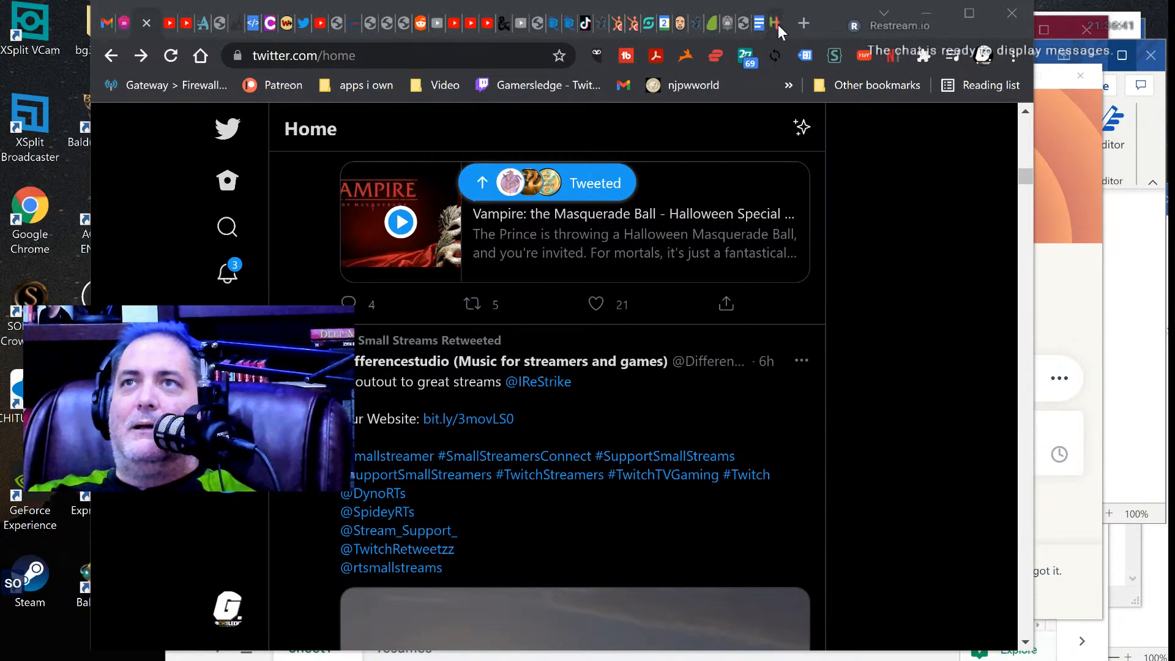
{"action": "left_click", "coordinate": [736, 23]}
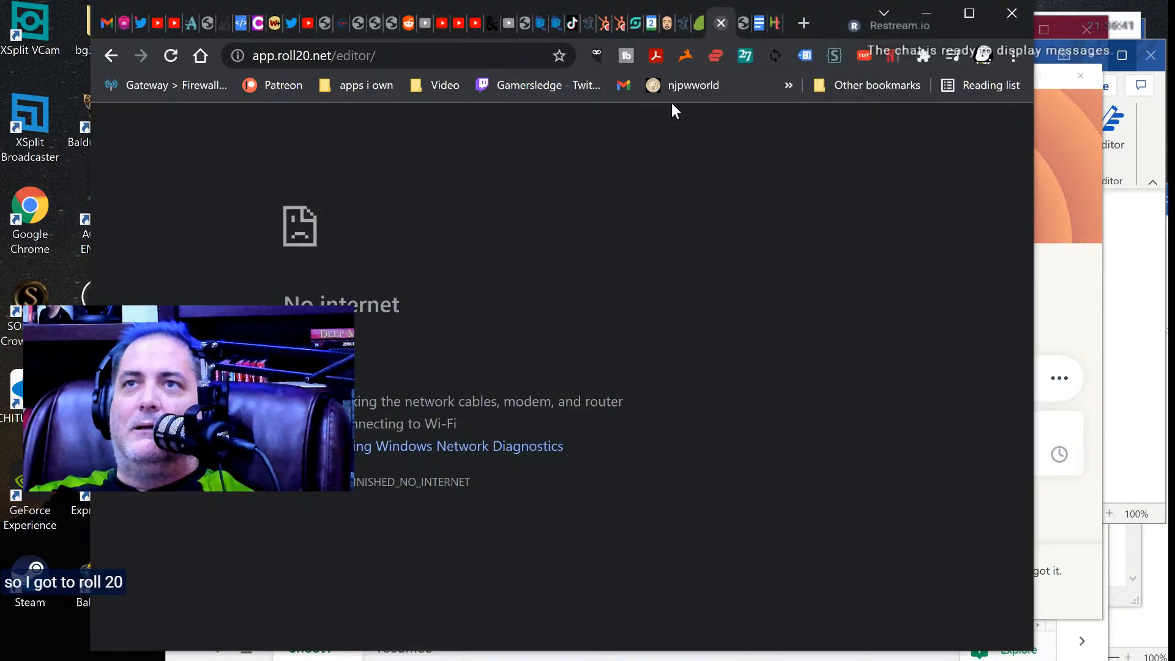
{"action": "left_click", "coordinate": [171, 55]}
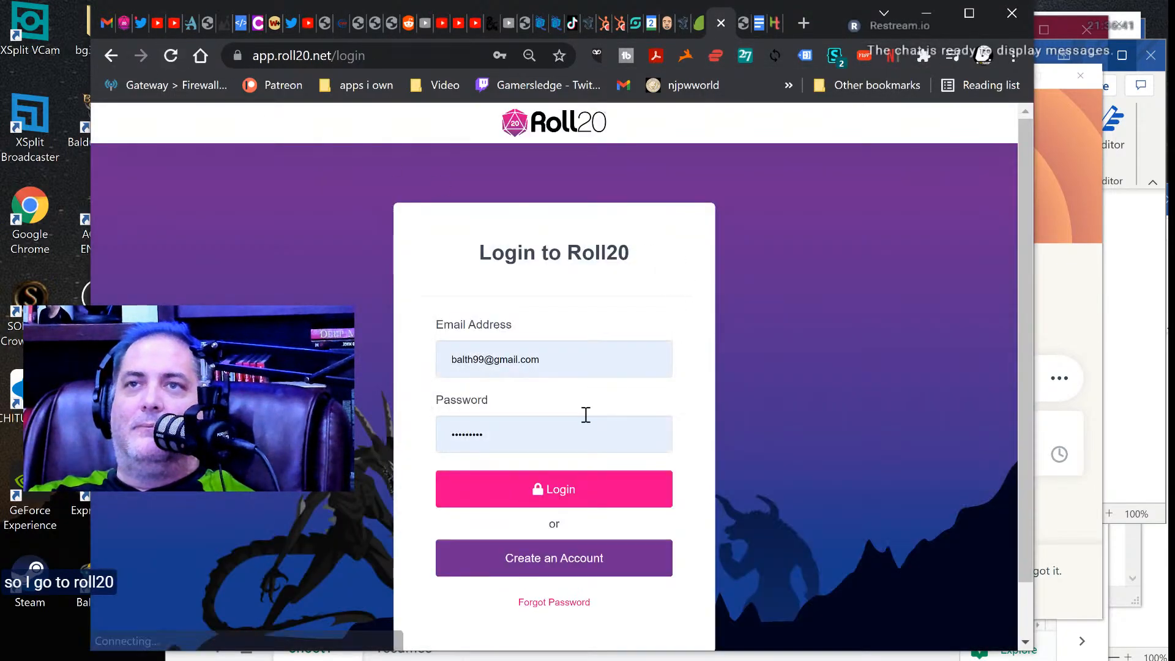
Log in to Roll20 with the prefilled credentials and launch the upcoming game whose title ends in "of Dragons".
{"action": "scroll", "coordinate": [523, 443], "scroll_direction": "down", "scroll_amount": 1}
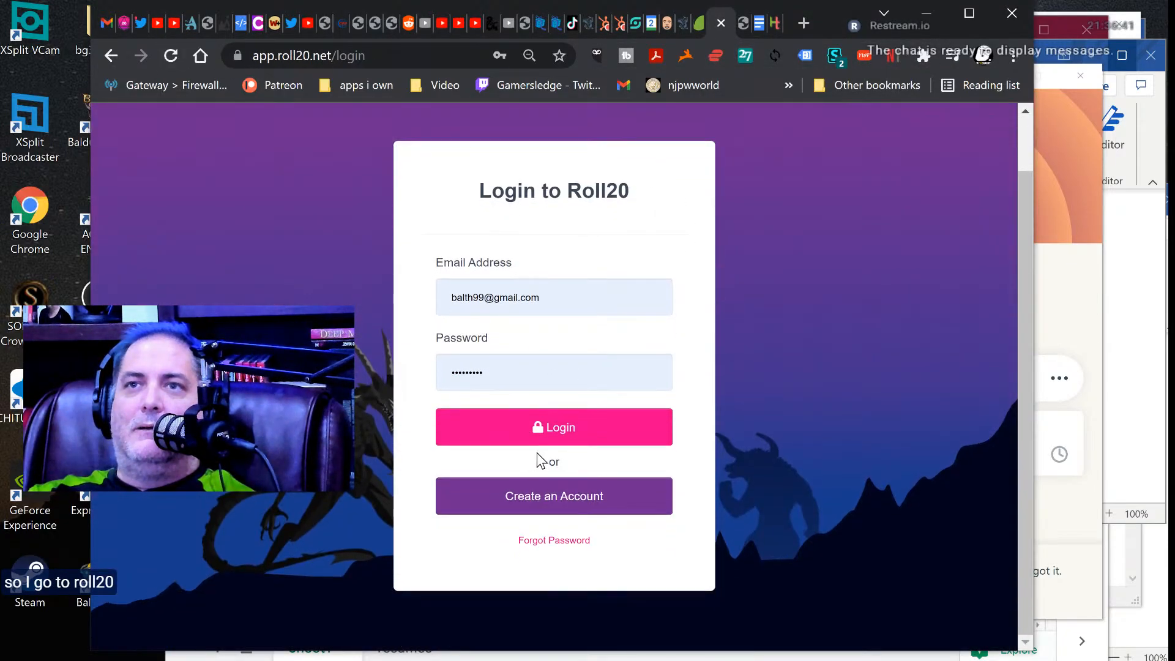
{"action": "left_click", "coordinate": [586, 430]}
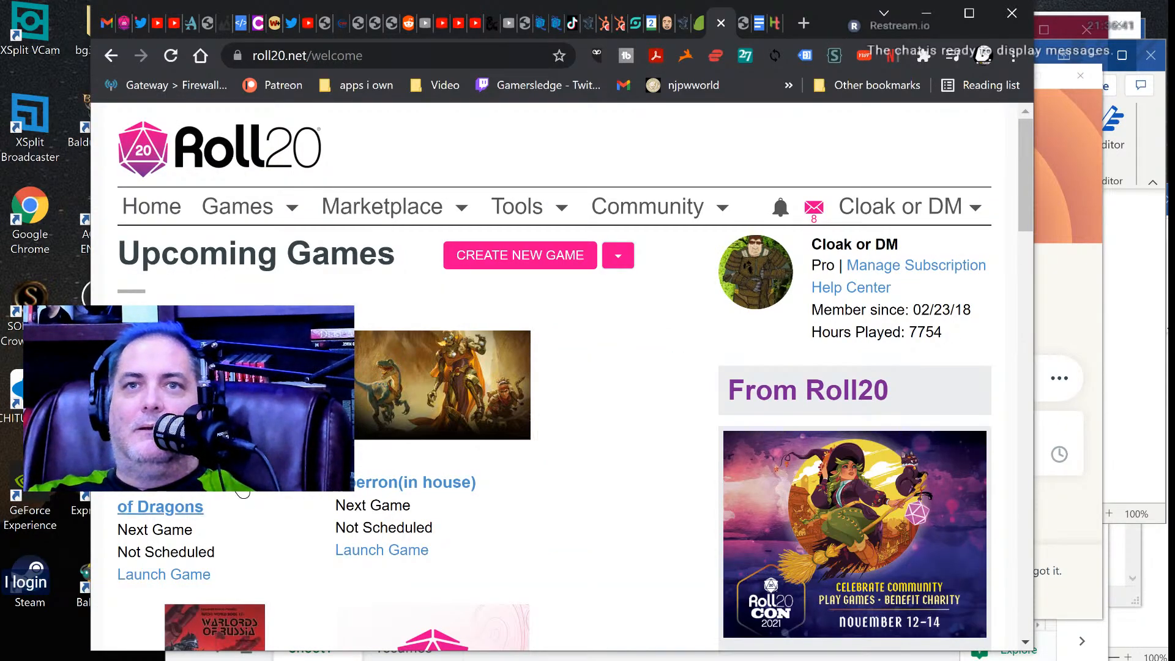
{"action": "left_click", "coordinate": [160, 576]}
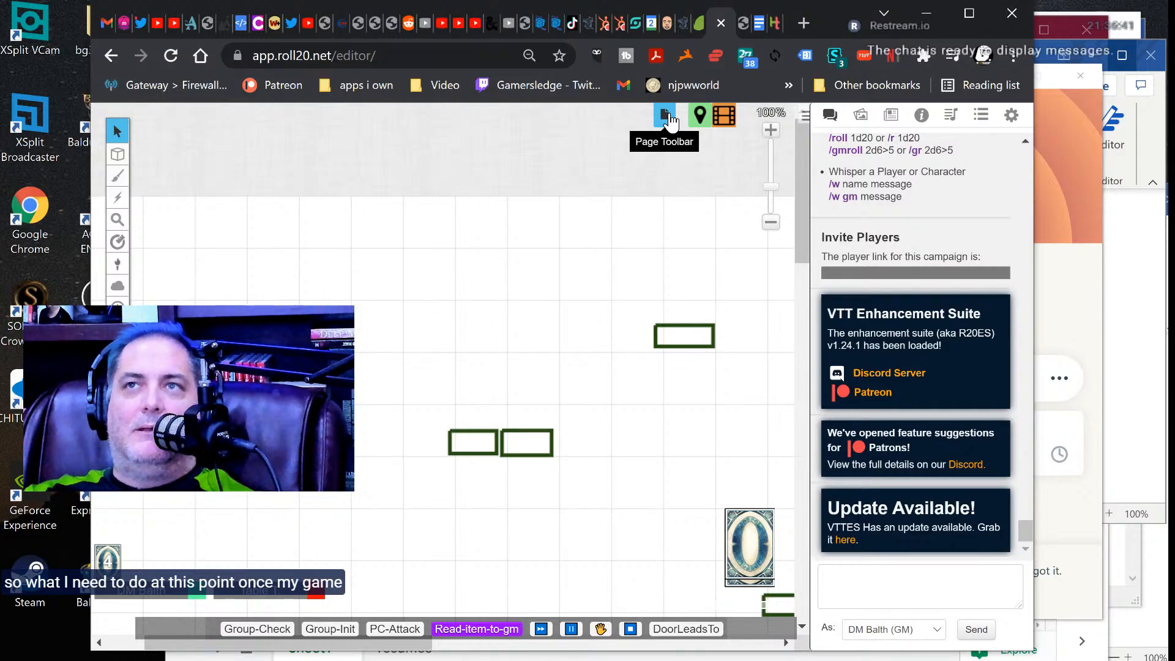
Open the game's page list and look through the existing pages, ending at the entry for creating a new page.
{"action": "left_click", "coordinate": [666, 117]}
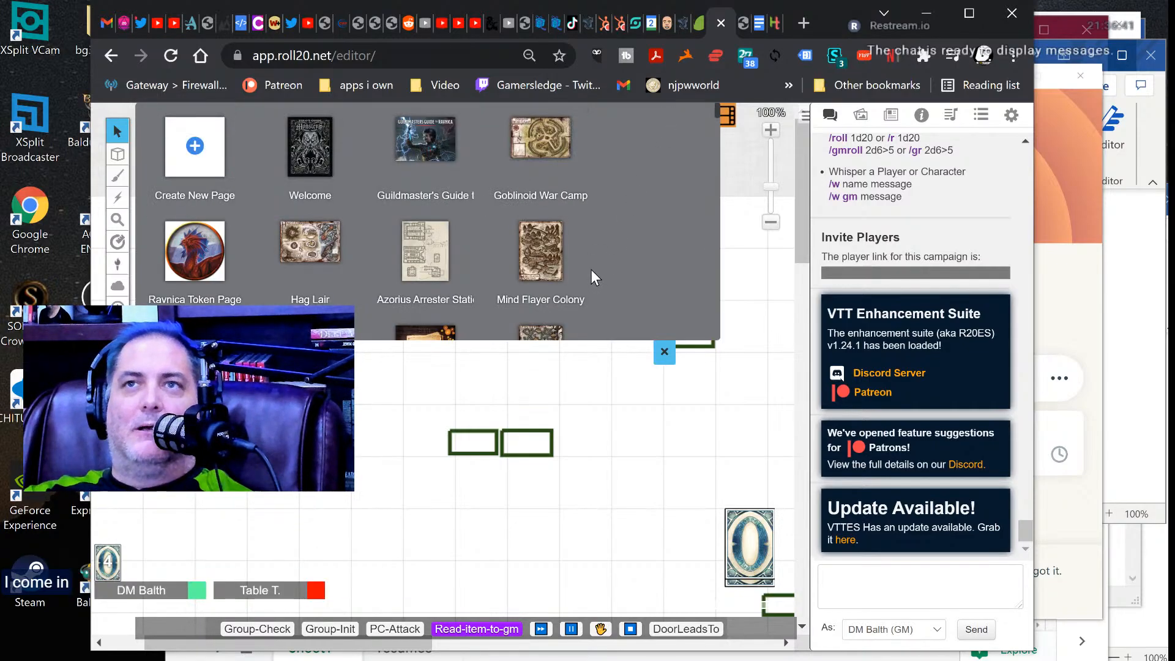
{"action": "scroll", "coordinate": [592, 269], "scroll_direction": "down", "scroll_amount": 5}
{"action": "scroll", "coordinate": [603, 269], "scroll_direction": "down", "scroll_amount": 5}
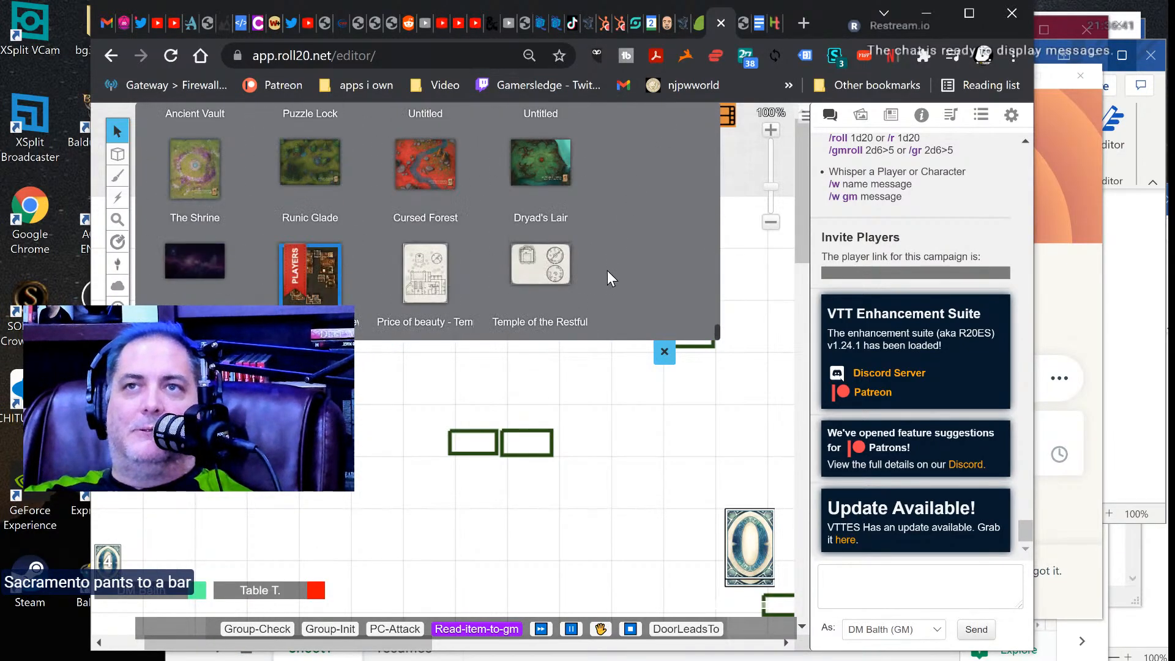
{"action": "mouse_move", "coordinate": [433, 250]}
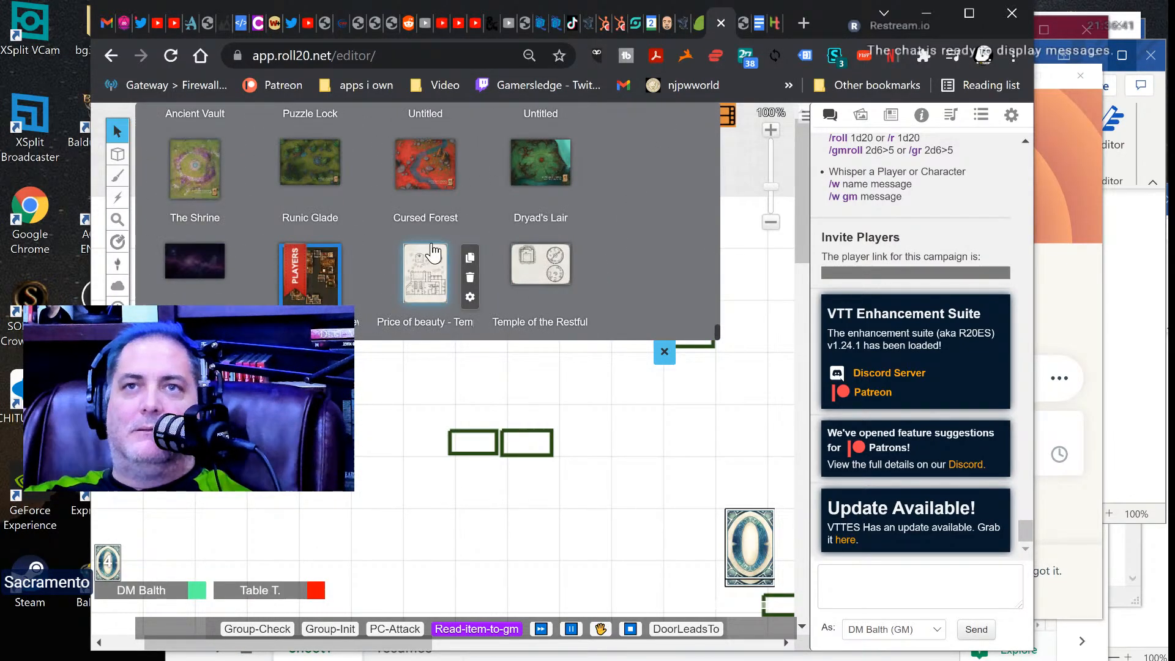
{"action": "right_click", "coordinate": [624, 251]}
{"action": "left_click", "coordinate": [595, 229]}
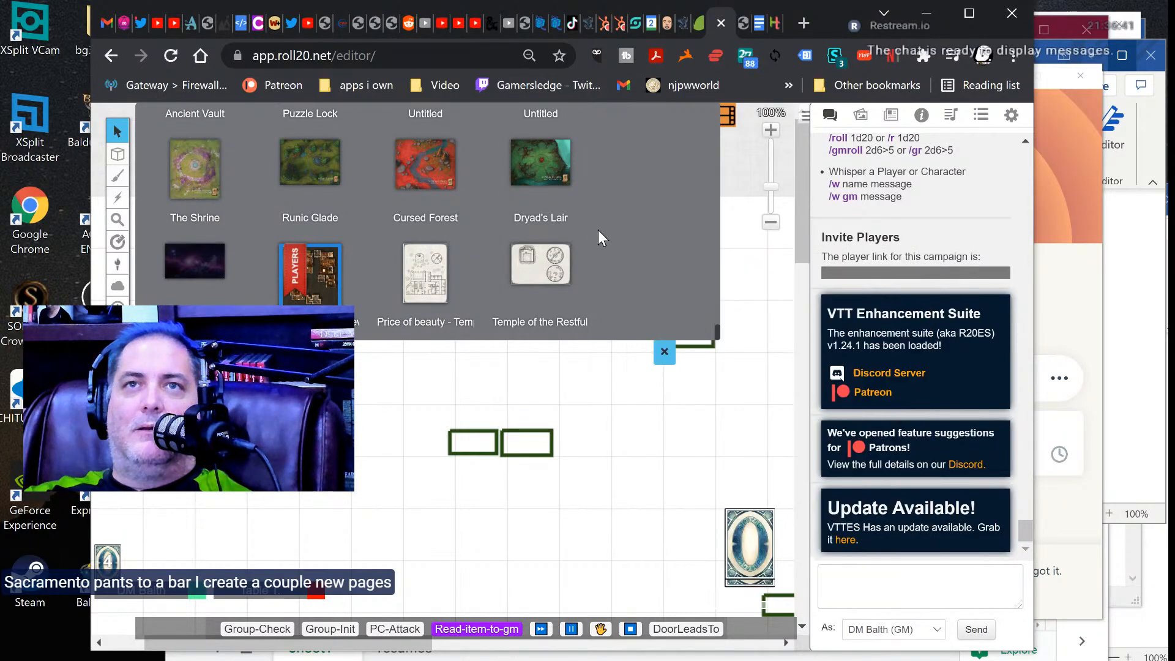
{"action": "scroll", "coordinate": [600, 226], "scroll_direction": "up", "scroll_amount": 10}
{"action": "scroll", "coordinate": [604, 226], "scroll_direction": "up", "scroll_amount": 15}
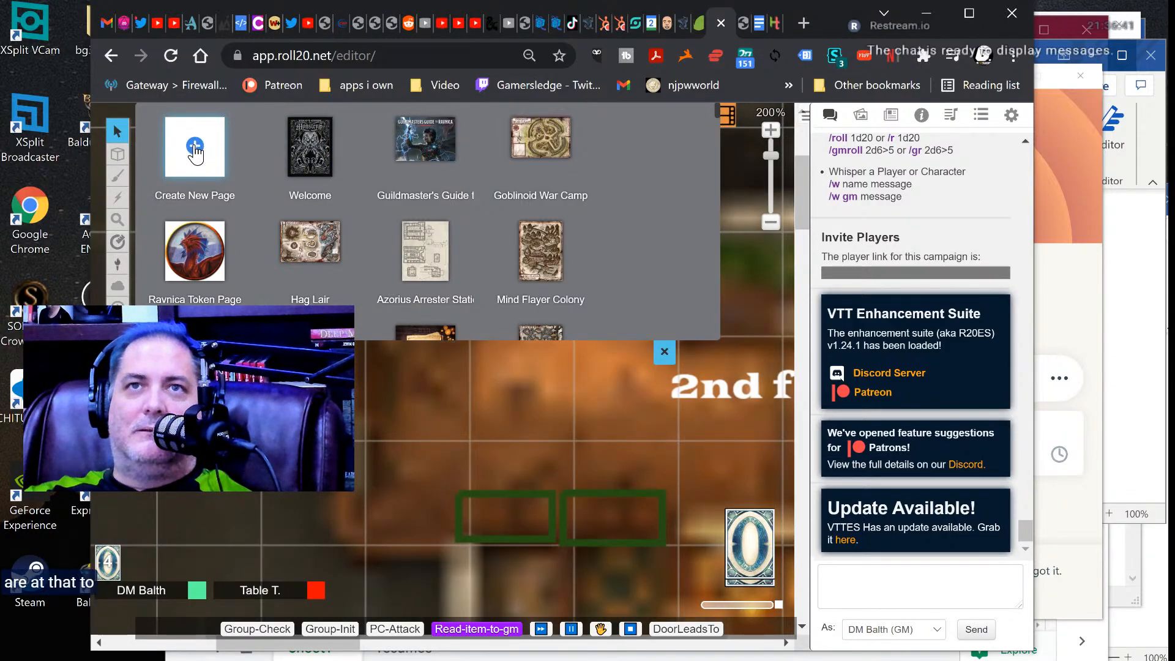
Open the first of the two blank pages at the end of the game's page list.
{"action": "scroll", "coordinate": [673, 211], "scroll_direction": "down", "scroll_amount": 15}
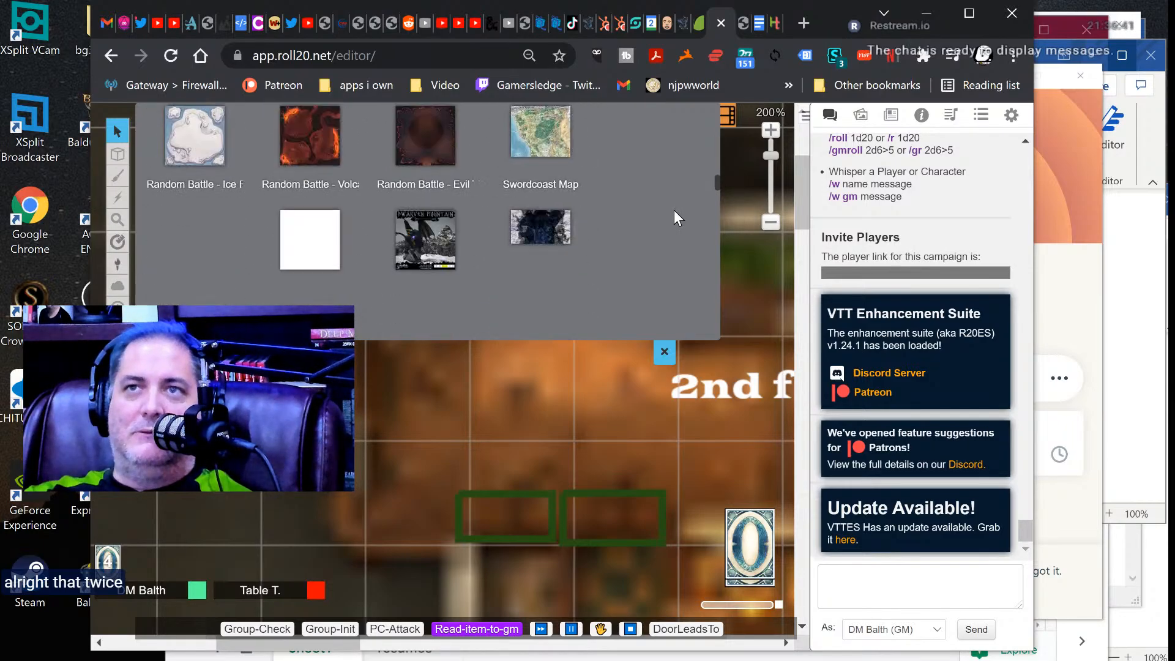
{"action": "scroll", "coordinate": [674, 211], "scroll_direction": "down", "scroll_amount": 8}
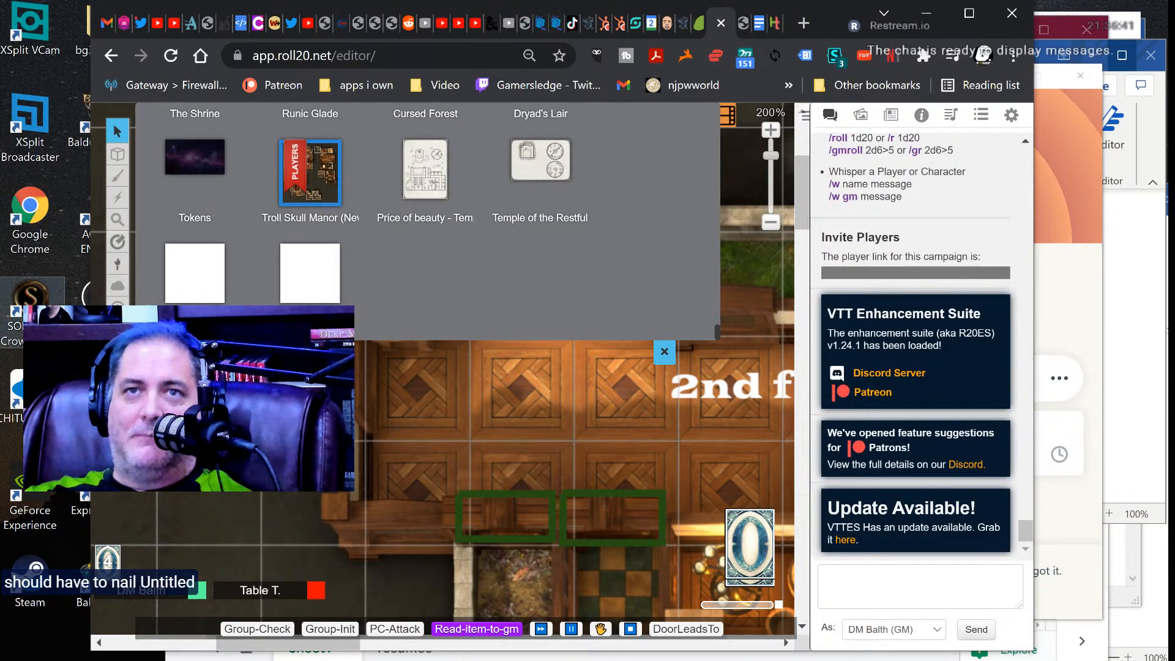
{"action": "scroll", "coordinate": [206, 278], "scroll_direction": "down", "scroll_amount": 1}
{"action": "left_click", "coordinate": [206, 278]}
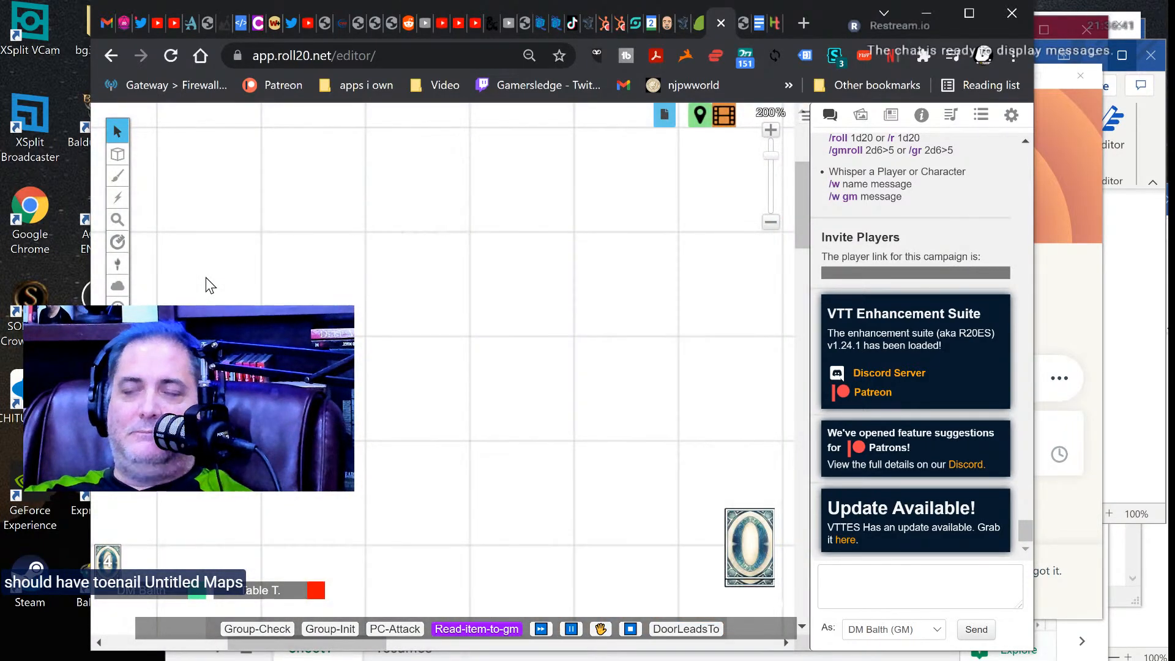
Upload the JPG image city of the dead map from the Documents folder to the art library.
{"action": "left_click", "coordinate": [859, 121]}
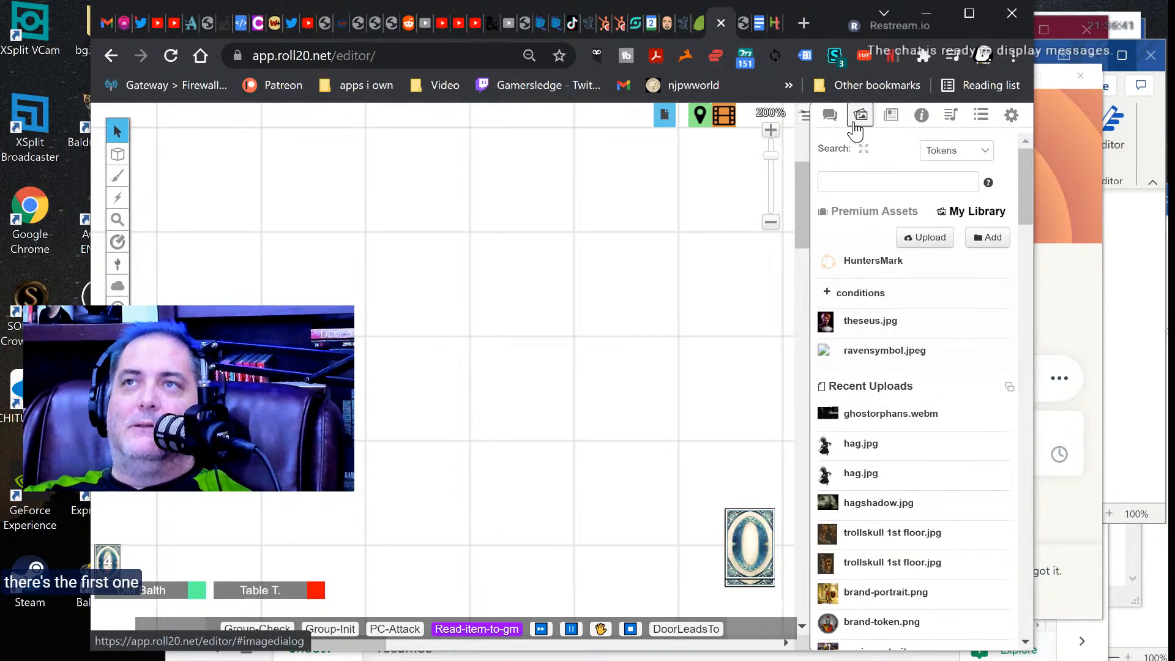
{"action": "left_click", "coordinate": [933, 241]}
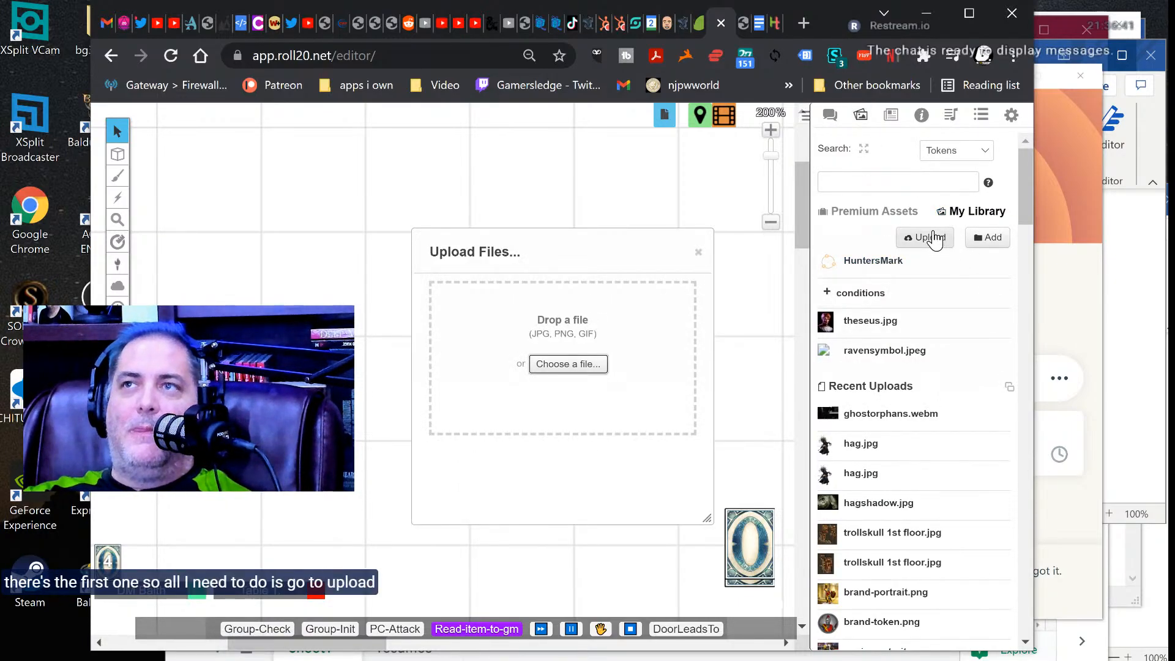
{"action": "left_click", "coordinate": [555, 366]}
{"action": "scroll", "coordinate": [553, 365], "scroll_direction": "down", "scroll_amount": 5}
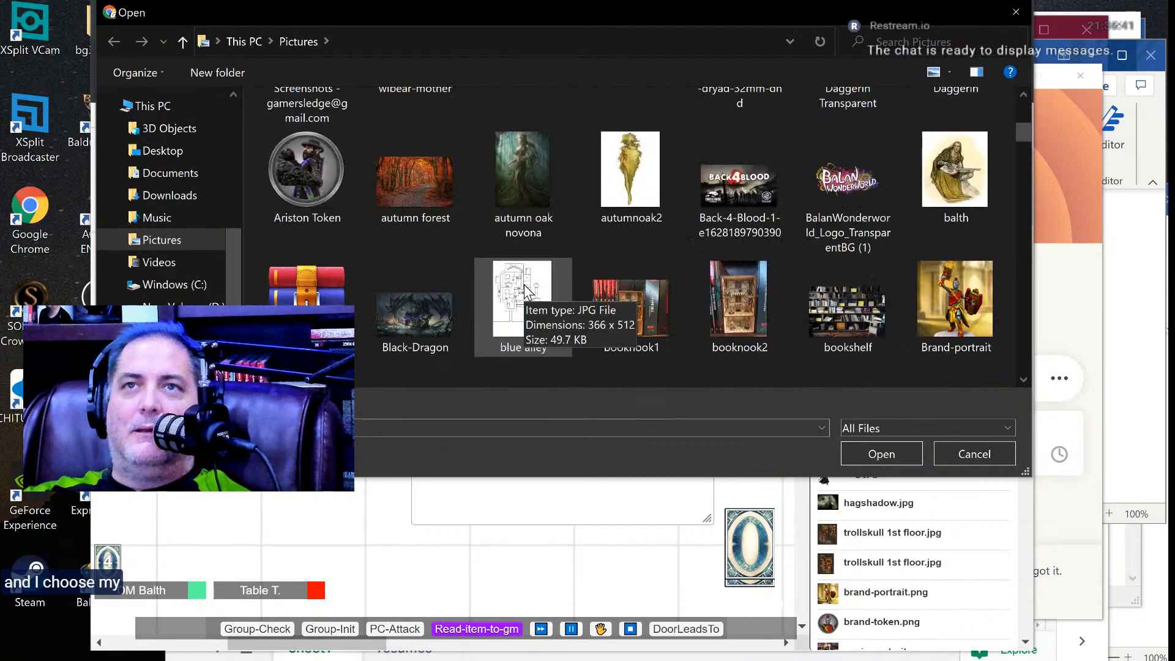
{"action": "left_click", "coordinate": [160, 174]}
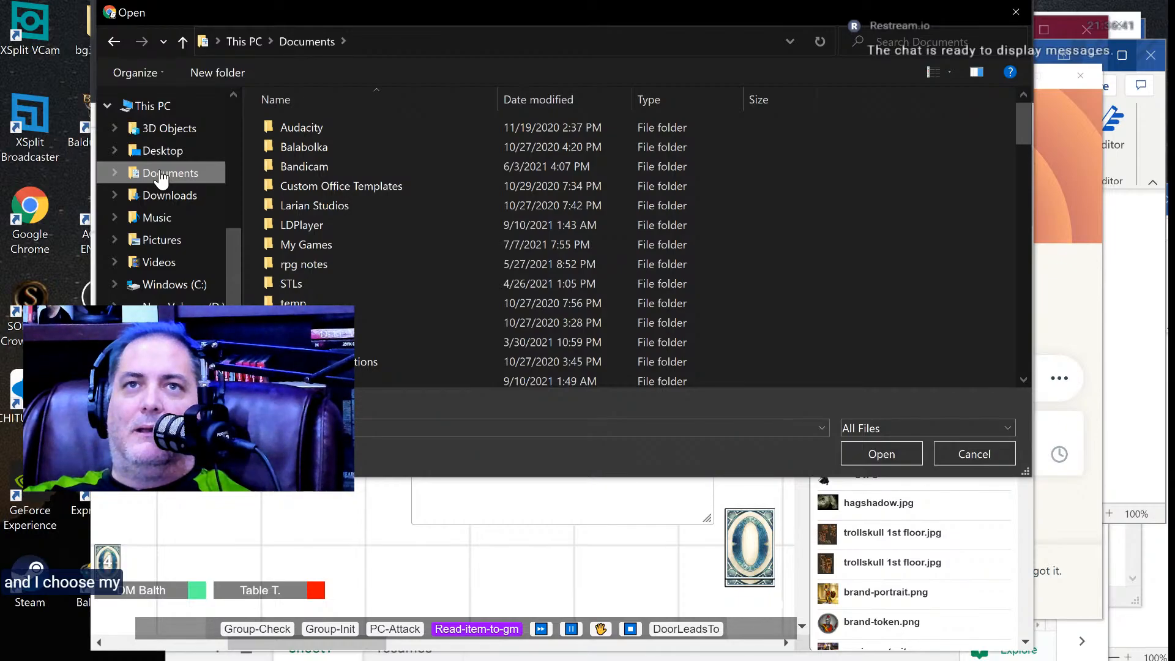
{"action": "scroll", "coordinate": [357, 261], "scroll_direction": "down", "scroll_amount": 12}
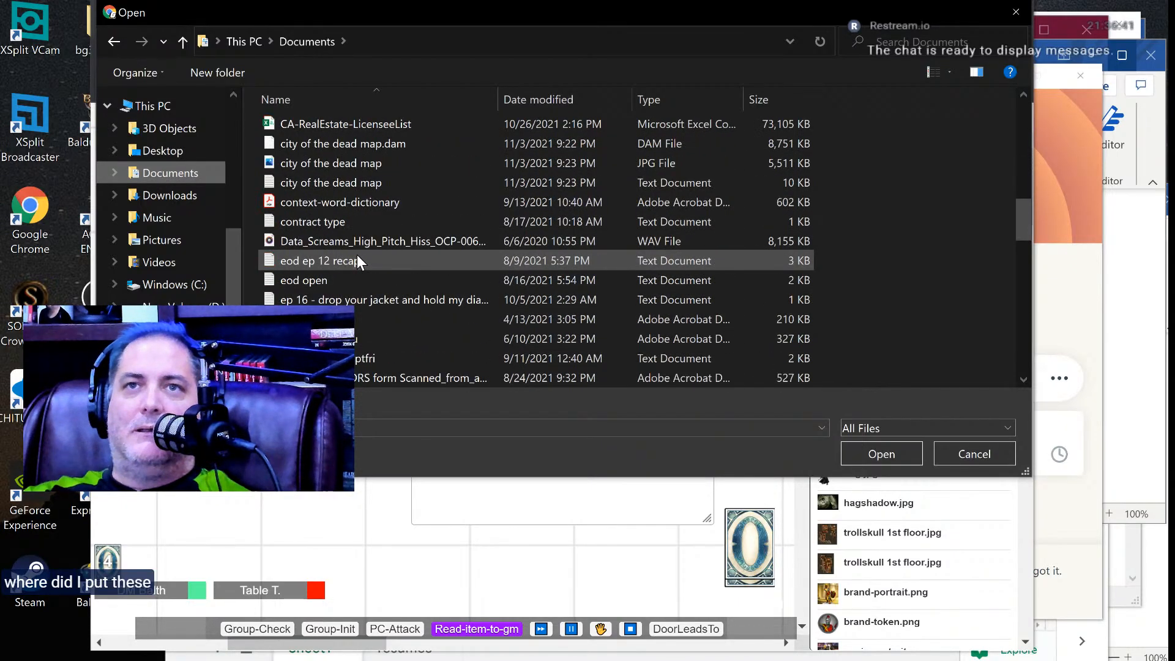
{"action": "scroll", "coordinate": [357, 254], "scroll_direction": "up", "scroll_amount": 1}
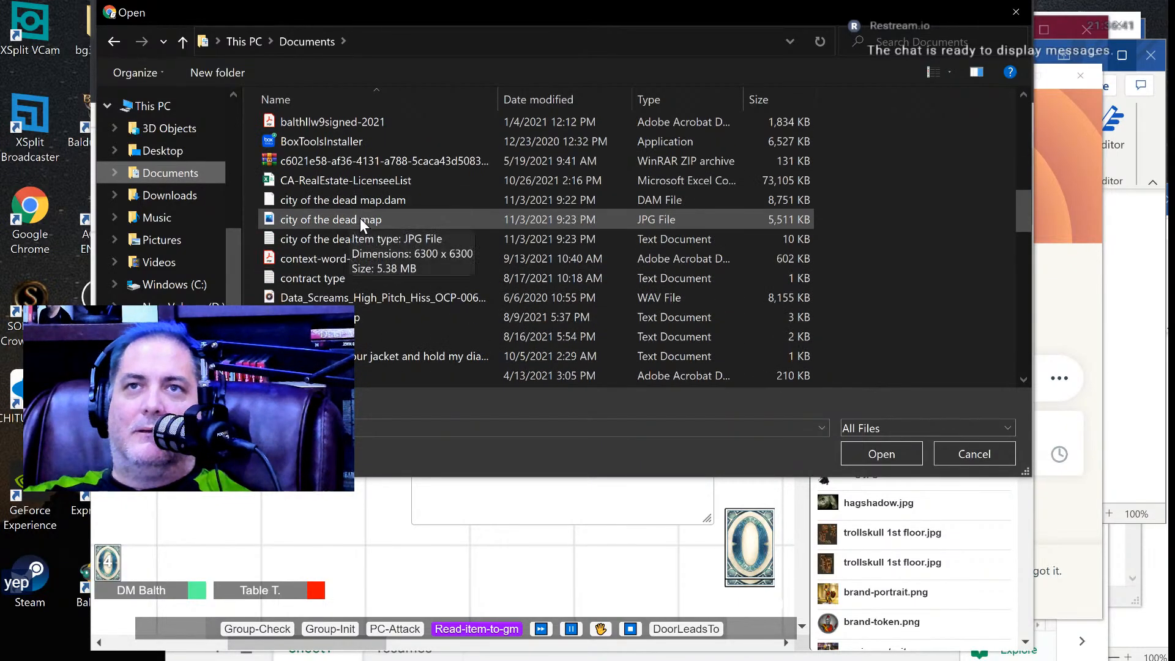
{"action": "left_click", "coordinate": [360, 220]}
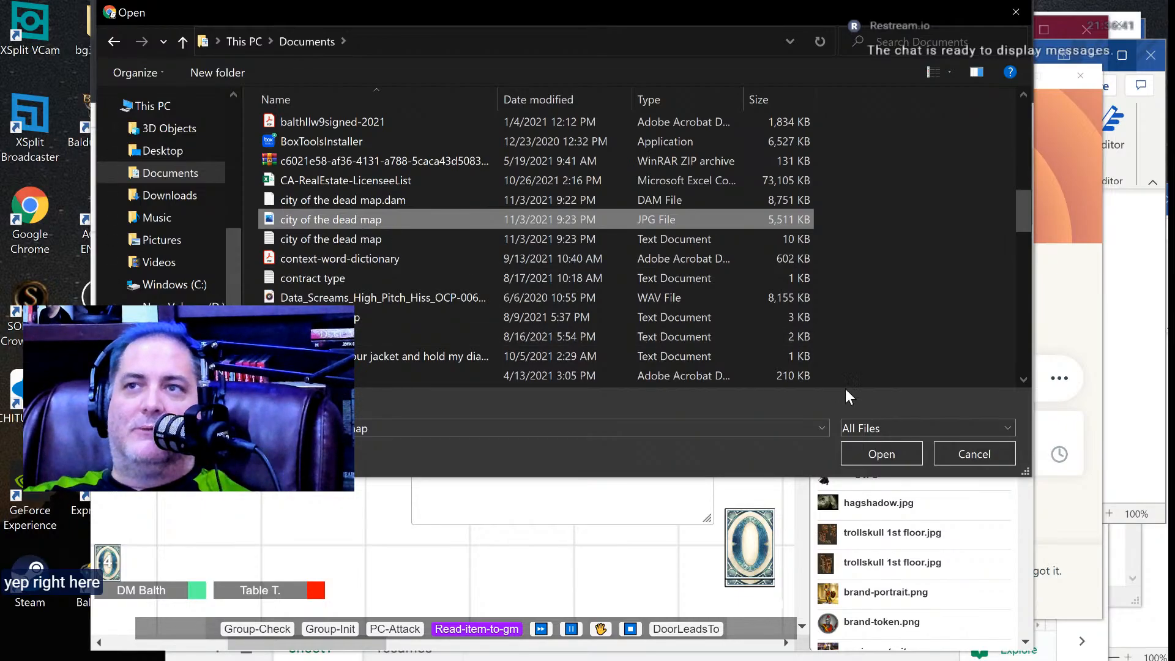
{"action": "left_click", "coordinate": [865, 450]}
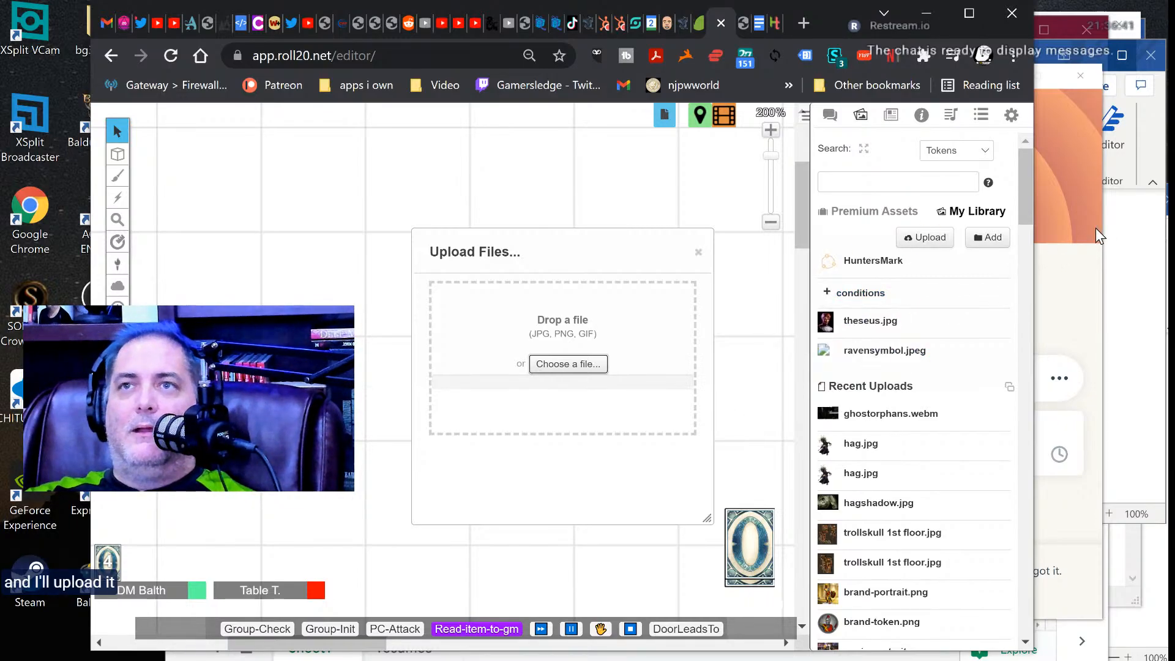
Switch to File Explorer, open the city of the dead map text document in Documents and copy its contents.
{"action": "key", "text": "super"}
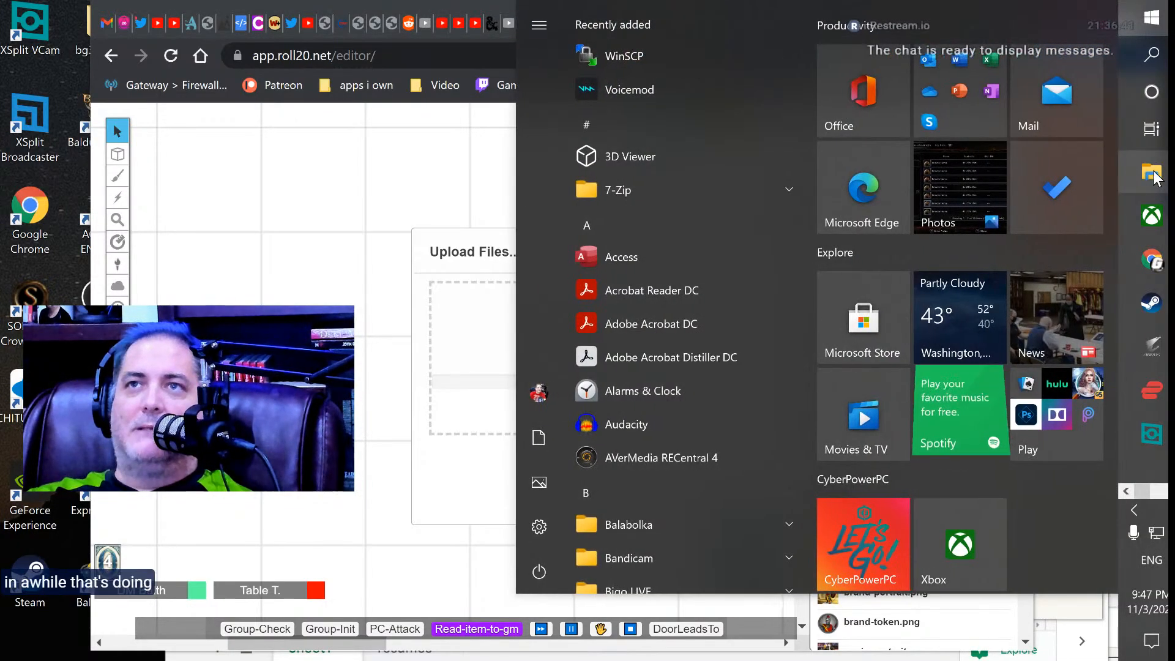
{"action": "left_click", "coordinate": [1154, 172]}
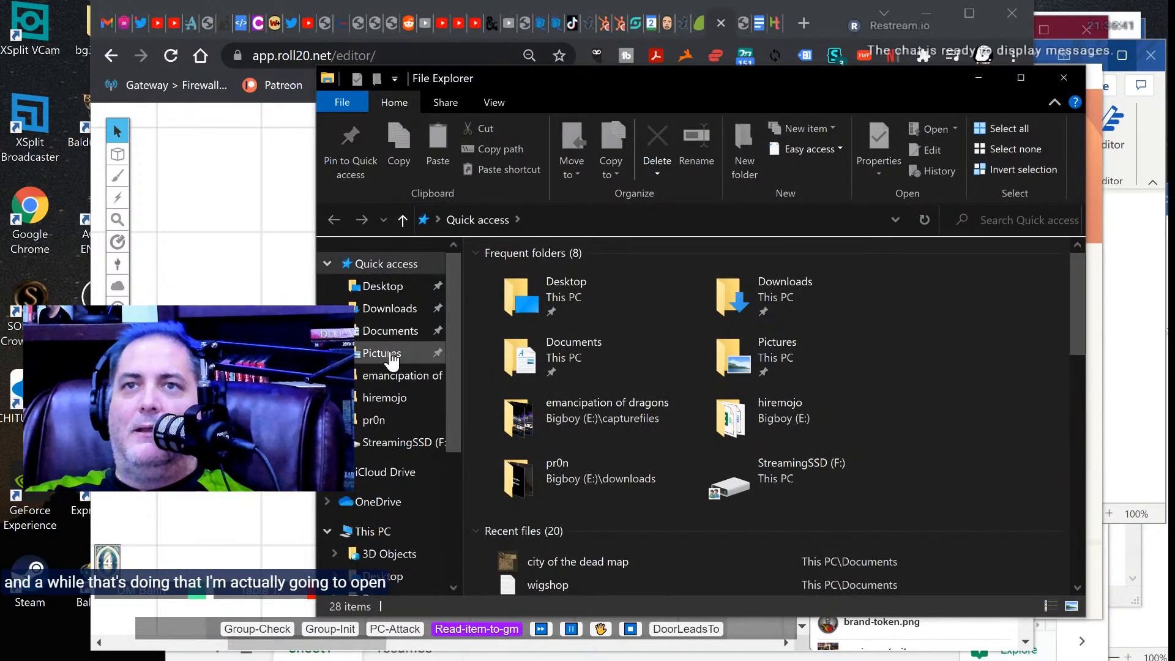
{"action": "scroll", "coordinate": [390, 358], "scroll_direction": "down", "scroll_amount": 1}
{"action": "scroll", "coordinate": [390, 358], "scroll_direction": "down", "scroll_amount": 2}
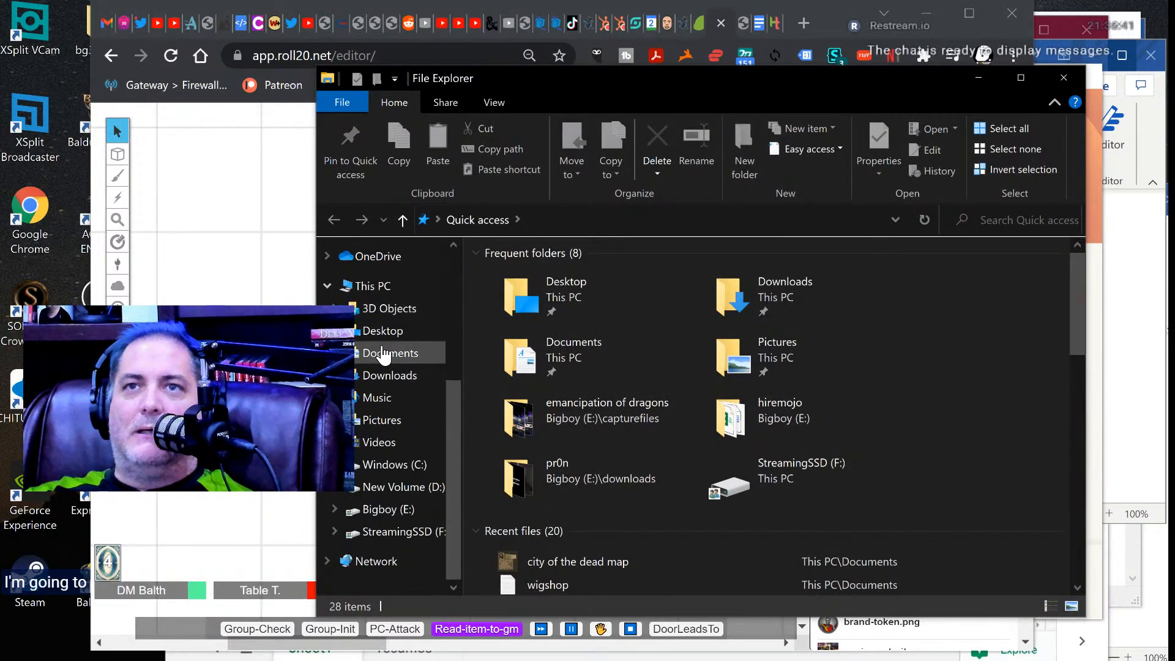
{"action": "left_click", "coordinate": [392, 354]}
{"action": "scroll", "coordinate": [593, 379], "scroll_direction": "down", "scroll_amount": 6}
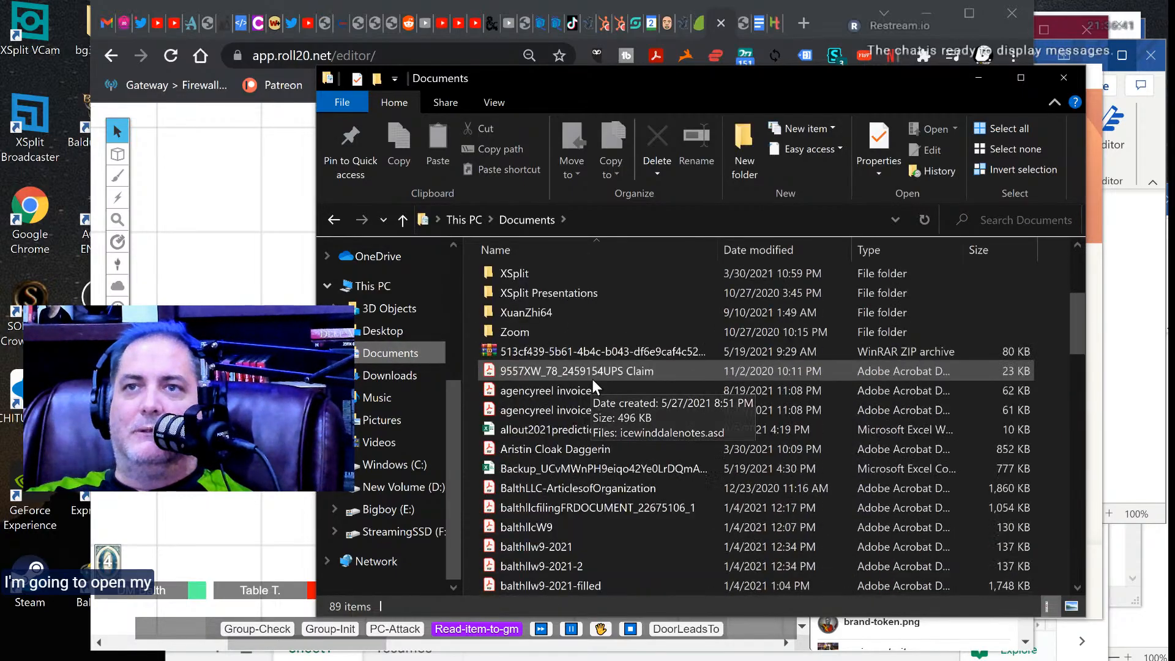
{"action": "scroll", "coordinate": [593, 380], "scroll_direction": "down", "scroll_amount": 6}
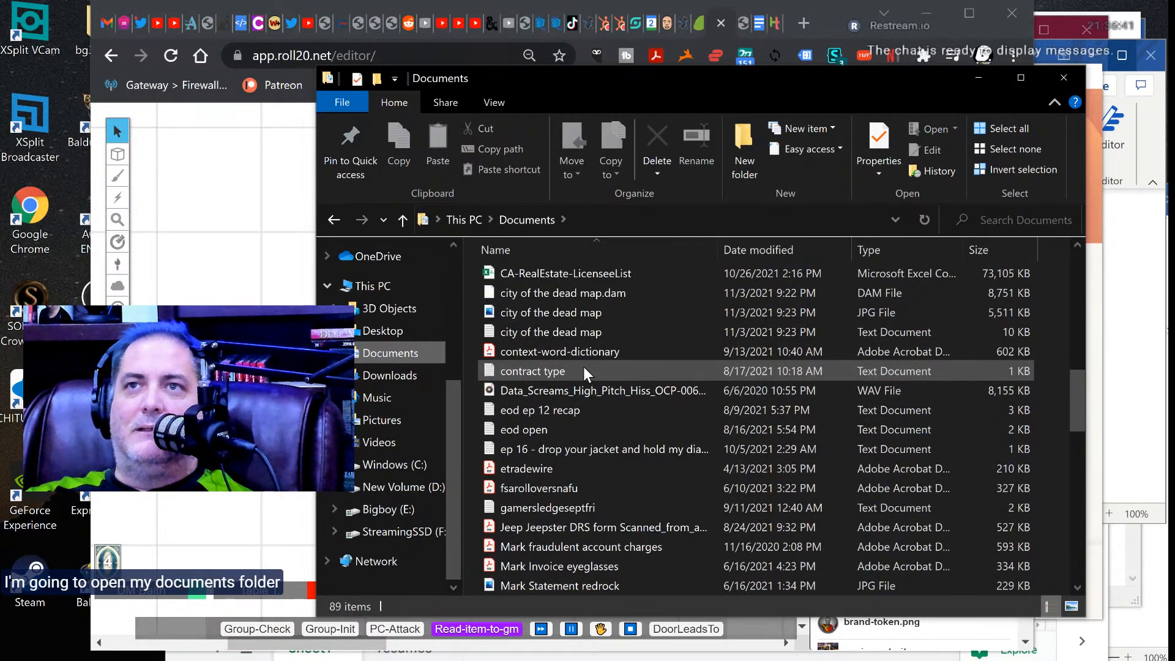
{"action": "scroll", "coordinate": [582, 366], "scroll_direction": "up", "scroll_amount": 1}
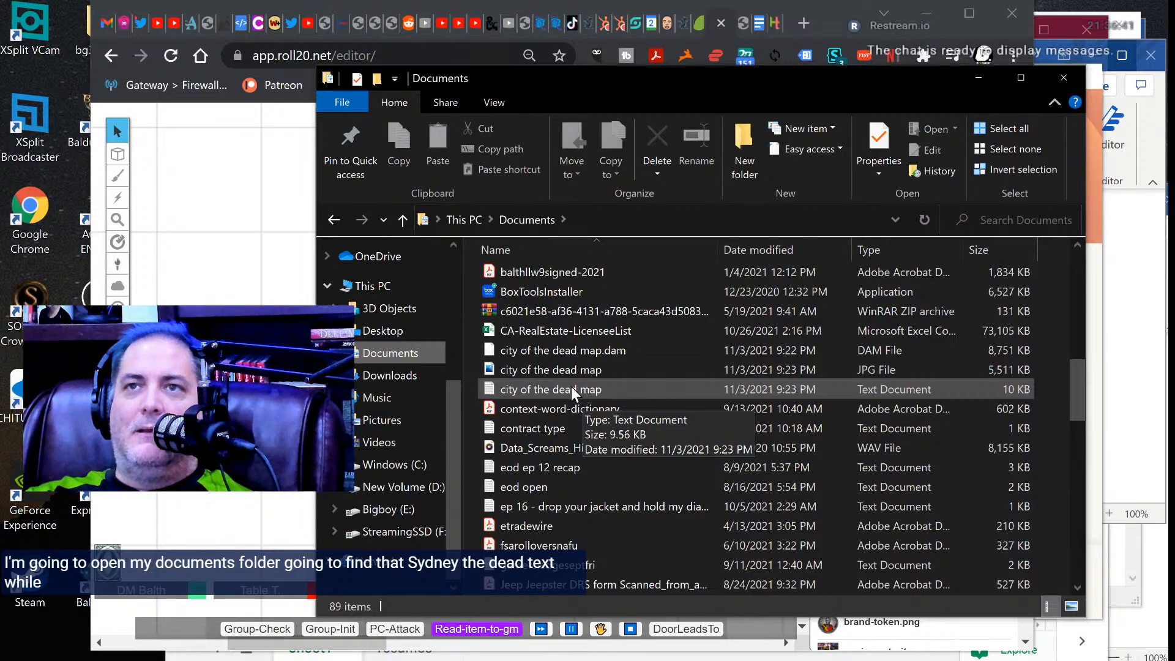
{"action": "double_click", "coordinate": [570, 388]}
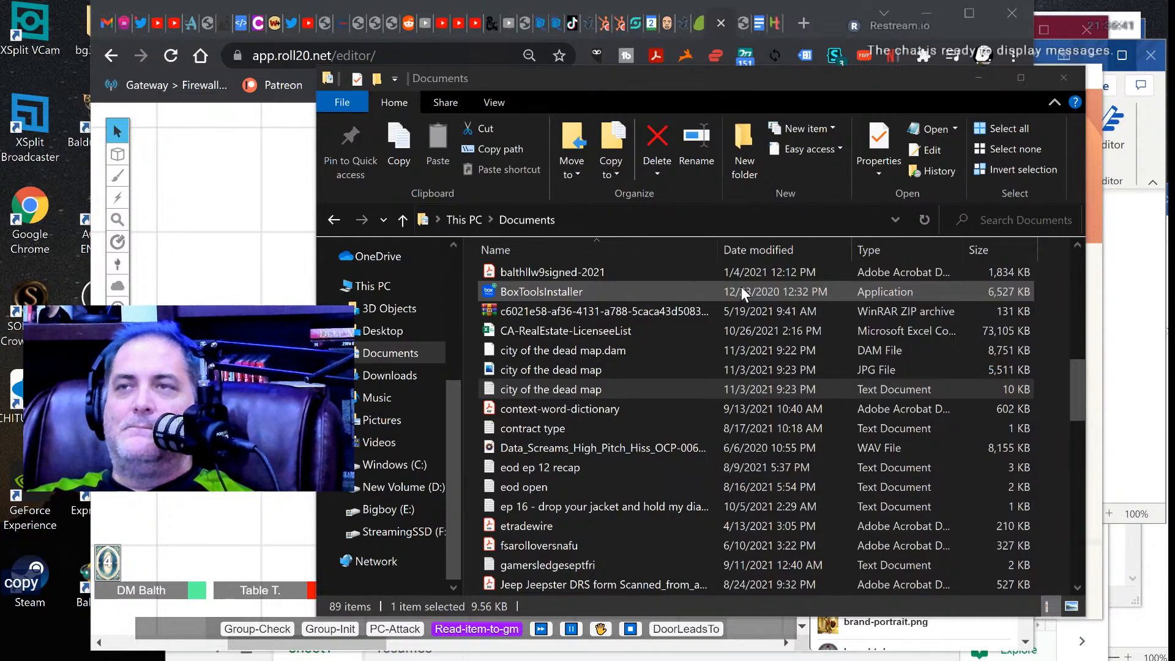
Switch back to Roll20, close the upload dialog and place city of the dead map.jpg from the recent uploads on the blank page.
{"action": "left_click", "coordinate": [252, 219]}
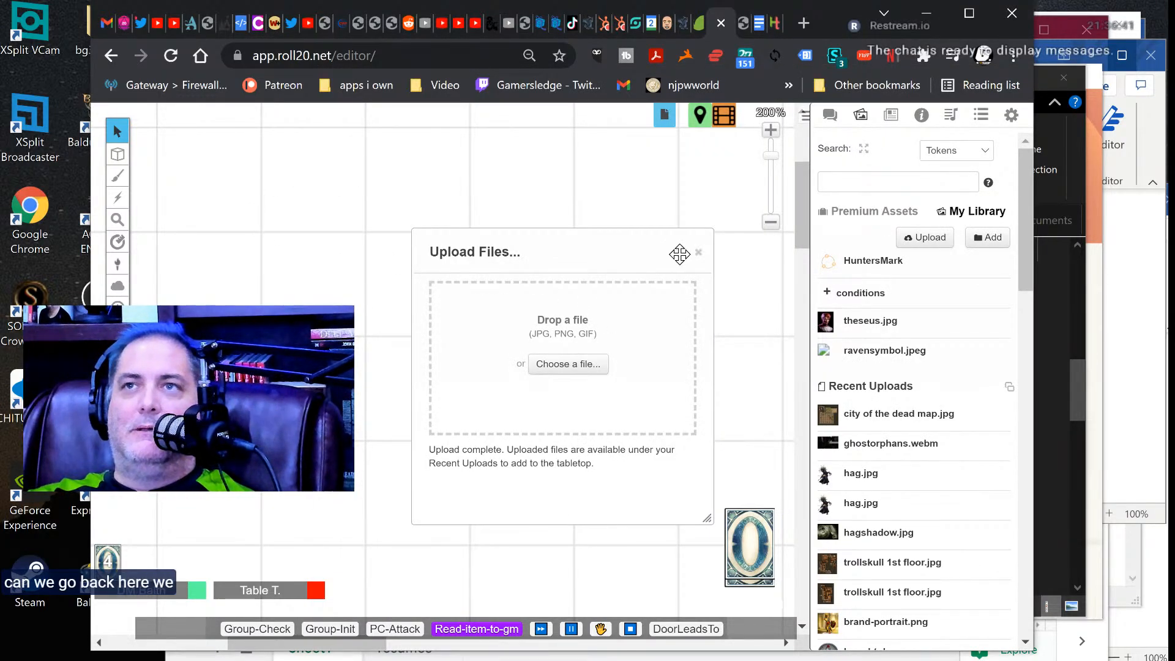
{"action": "left_click", "coordinate": [699, 252]}
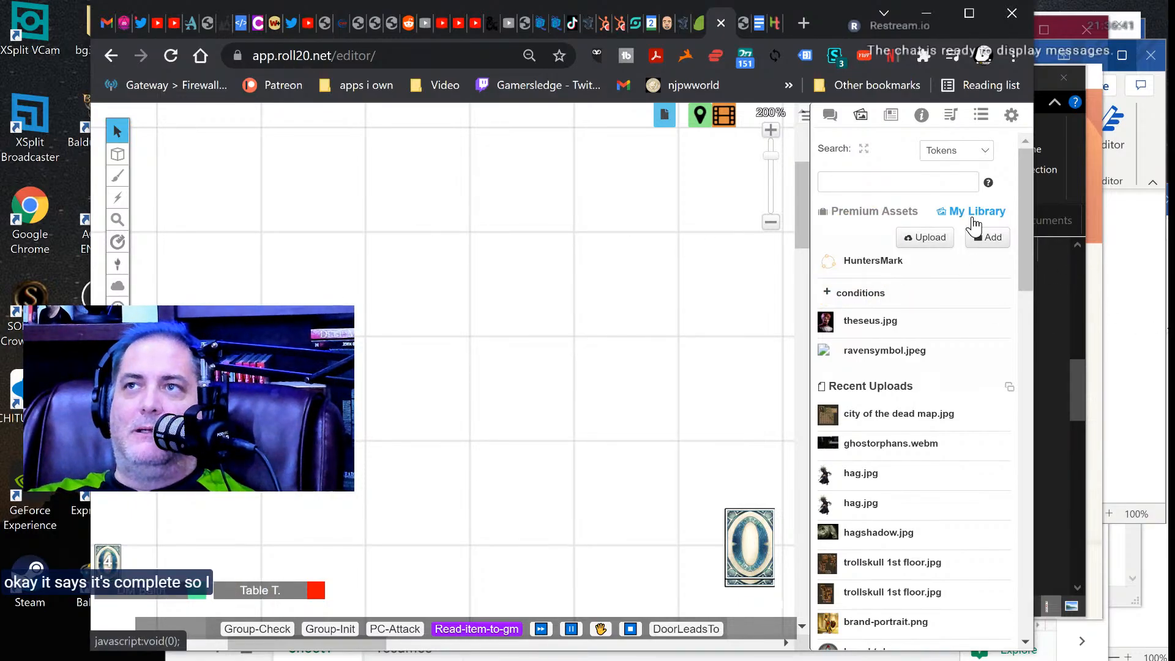
{"action": "scroll", "coordinate": [930, 422], "scroll_direction": "down", "scroll_amount": 3}
{"action": "scroll", "coordinate": [930, 422], "scroll_direction": "up", "scroll_amount": 1}
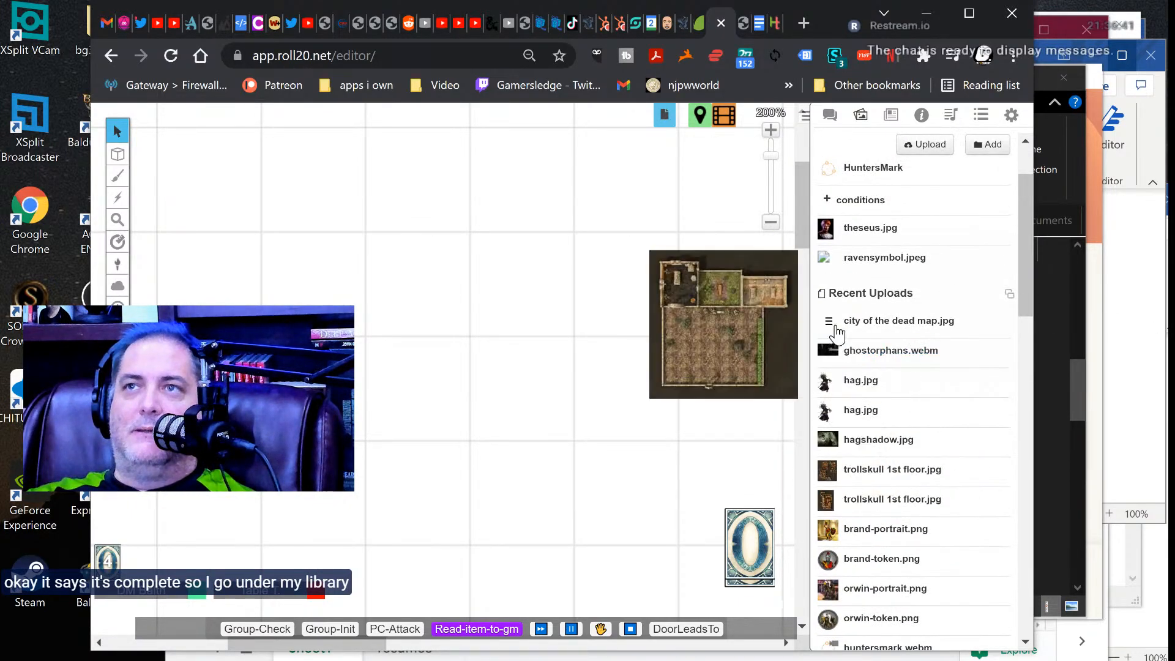
{"action": "left_click_drag", "start_coordinate": [836, 334], "coordinate": [226, 197]}
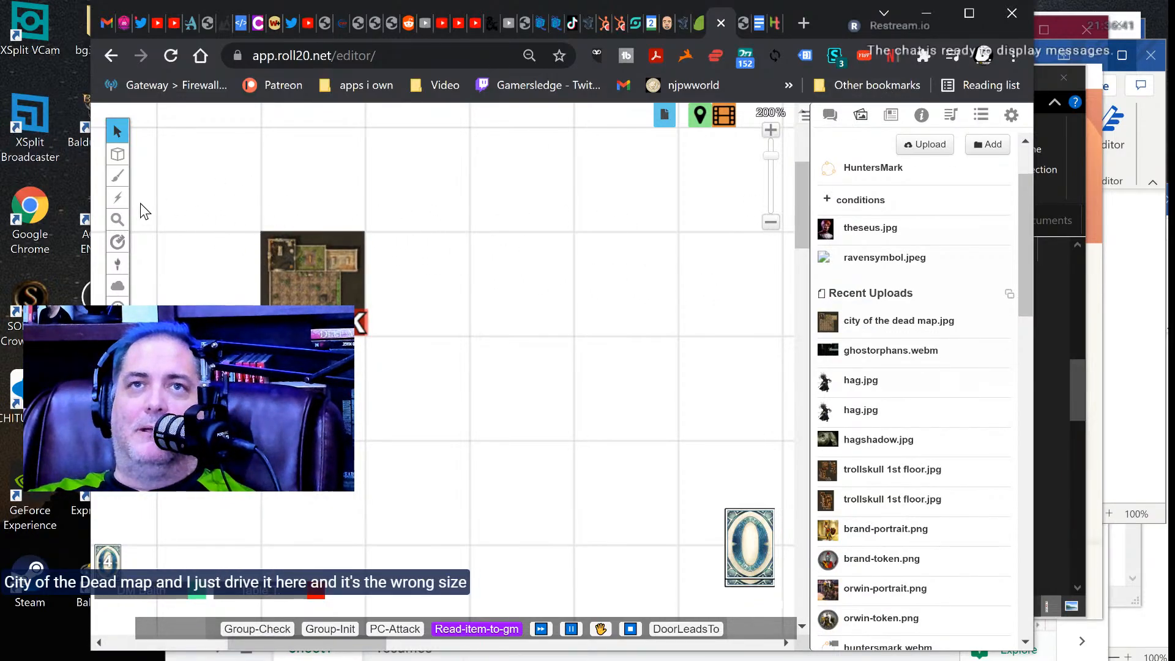
Move the placed city of the dead image to the map layer.
{"action": "right_click", "coordinate": [319, 269]}
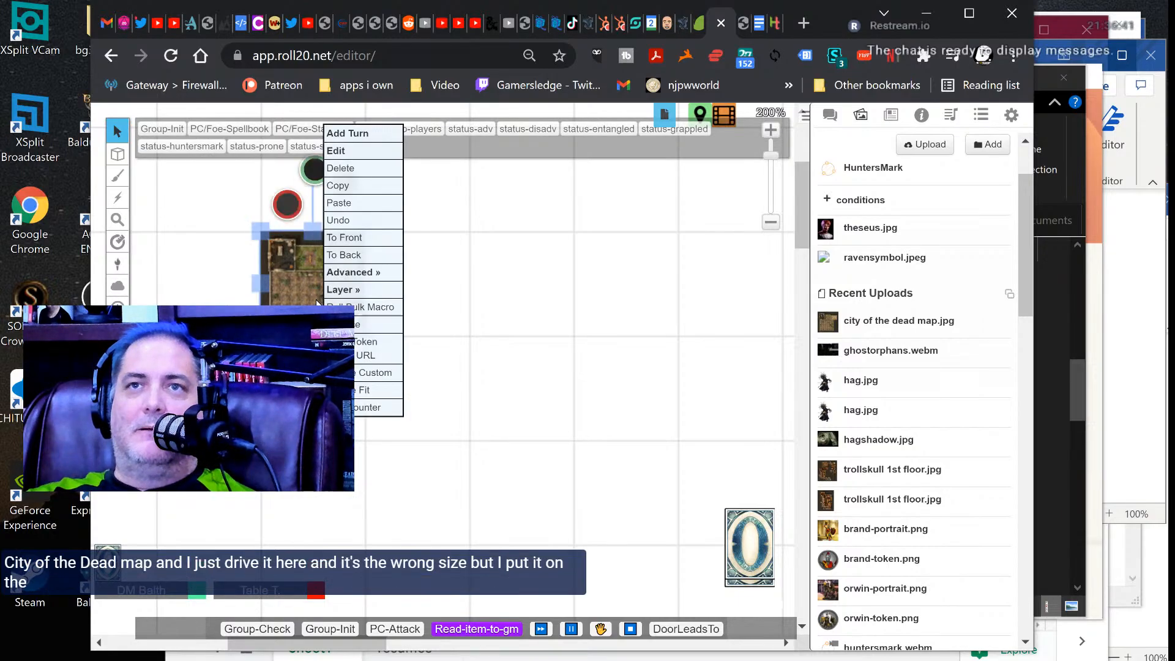
{"action": "mouse_move", "coordinate": [370, 290]}
{"action": "left_click", "coordinate": [438, 276]}
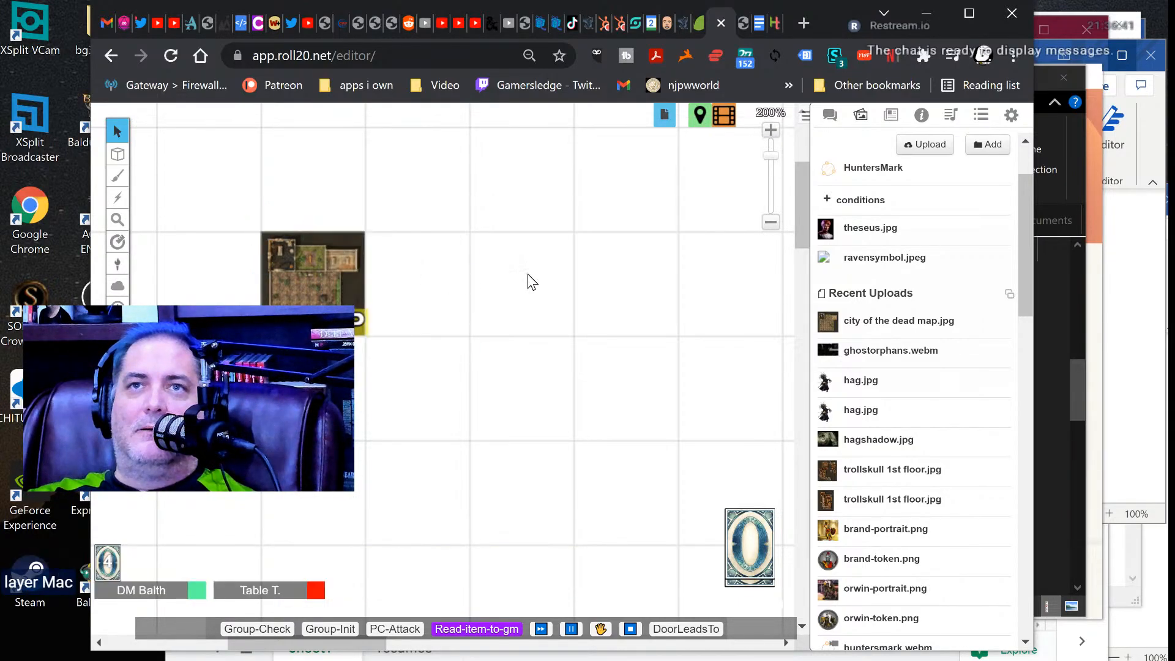
Paste the copied map data into the game chat and send it to import the map settings and lighting.
{"action": "left_click", "coordinate": [830, 116]}
{"action": "left_click", "coordinate": [867, 582]}
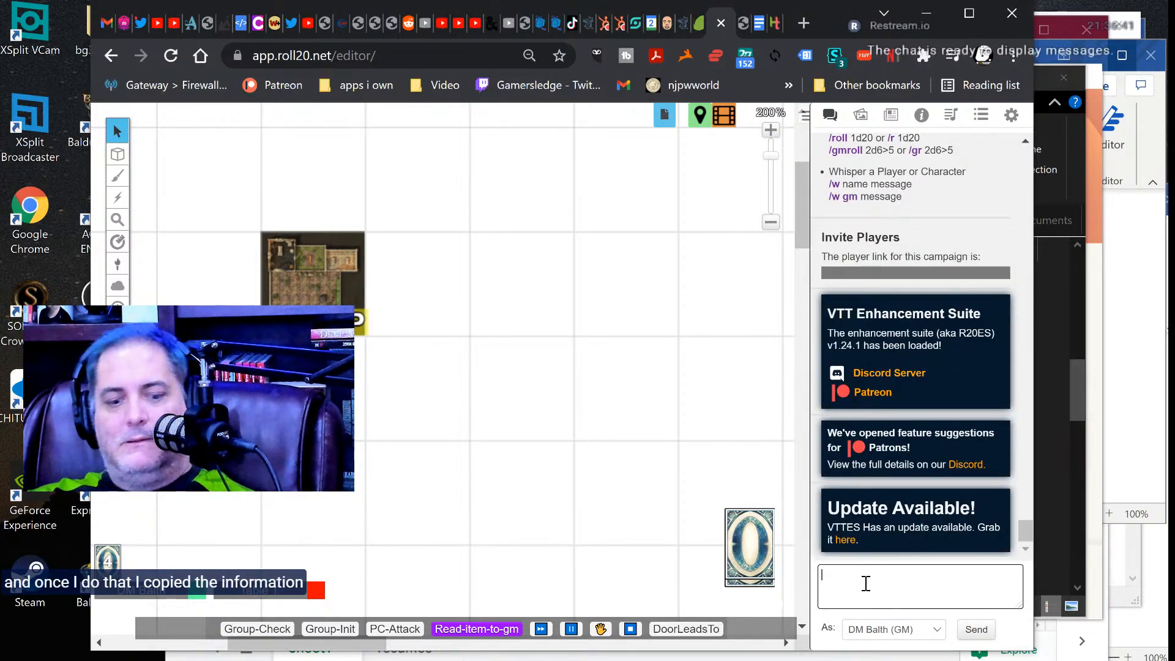
{"action": "key", "text": "ctrl+v"}
{"action": "key", "text": "Return"}
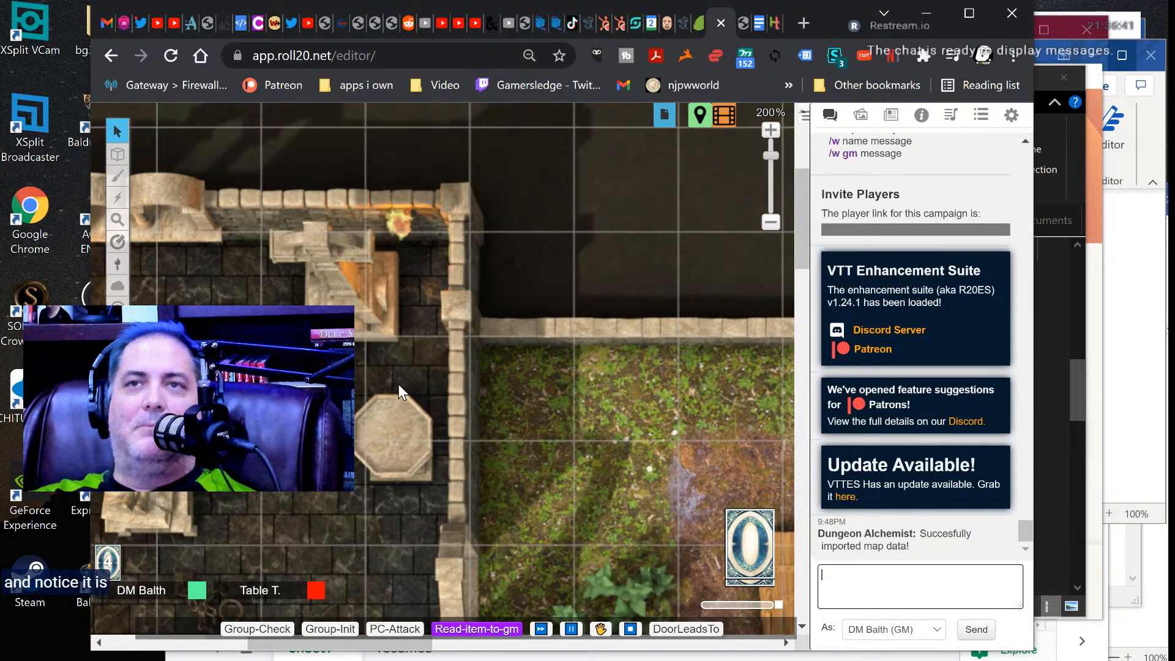
Show the Dynamic Lighting layer and examine the imported walls, doors and light sources across the map.
{"action": "scroll", "coordinate": [398, 384], "scroll_direction": "down", "scroll_amount": 10, "text": "alt"}
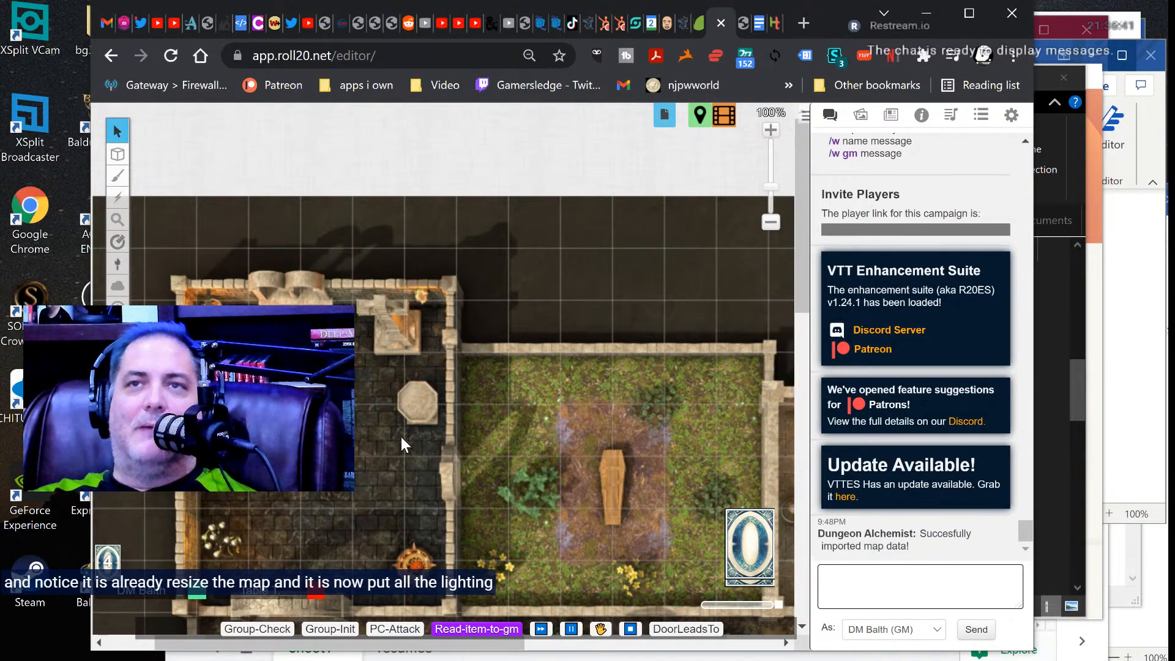
{"action": "scroll", "coordinate": [401, 436], "scroll_direction": "down", "scroll_amount": 3, "text": "alt"}
{"action": "right_click_drag", "start_coordinate": [536, 454], "coordinate": [508, 311]}
{"action": "mouse_move", "coordinate": [121, 157]}
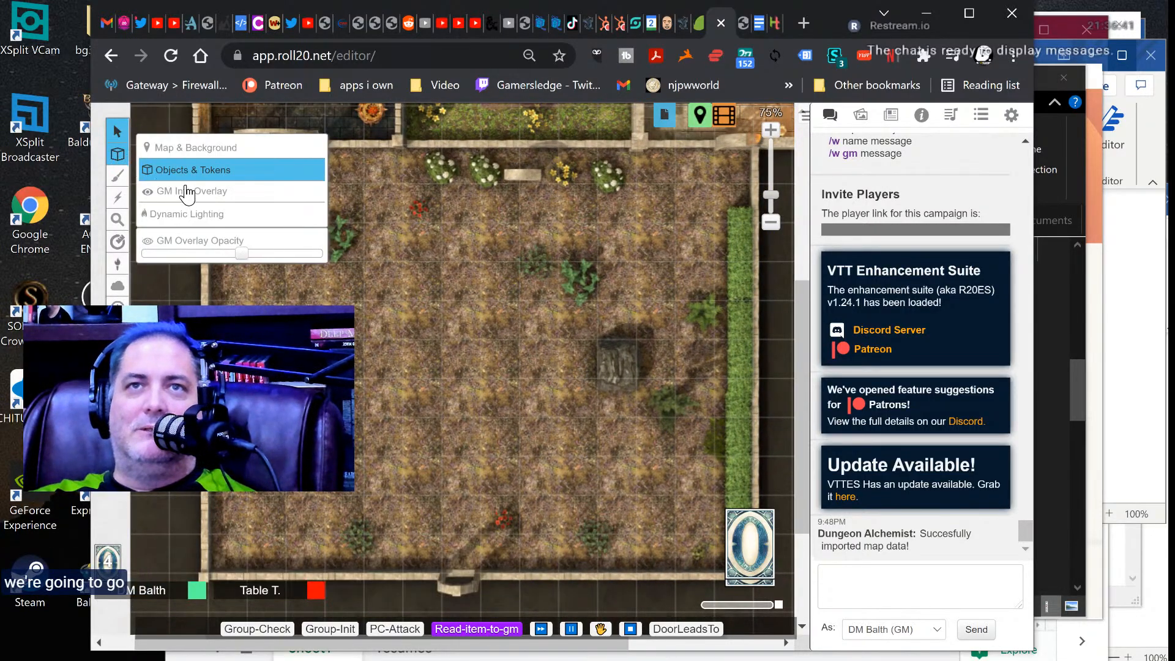
{"action": "left_click", "coordinate": [195, 215]}
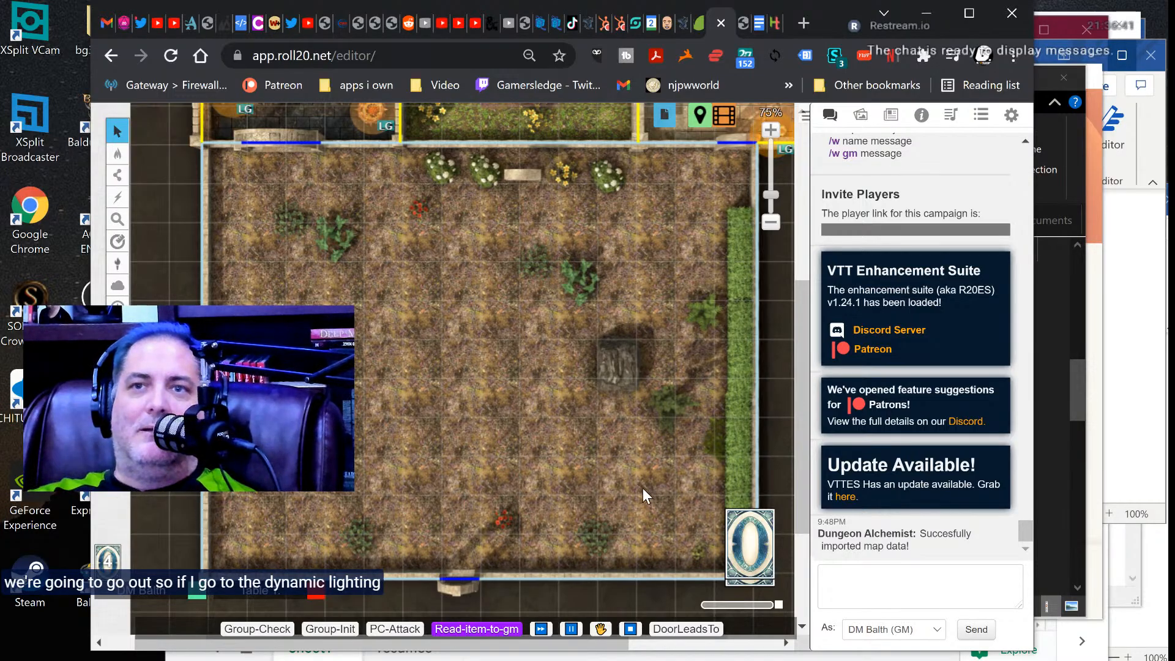
{"action": "scroll", "coordinate": [584, 379], "scroll_direction": "up", "scroll_amount": 3}
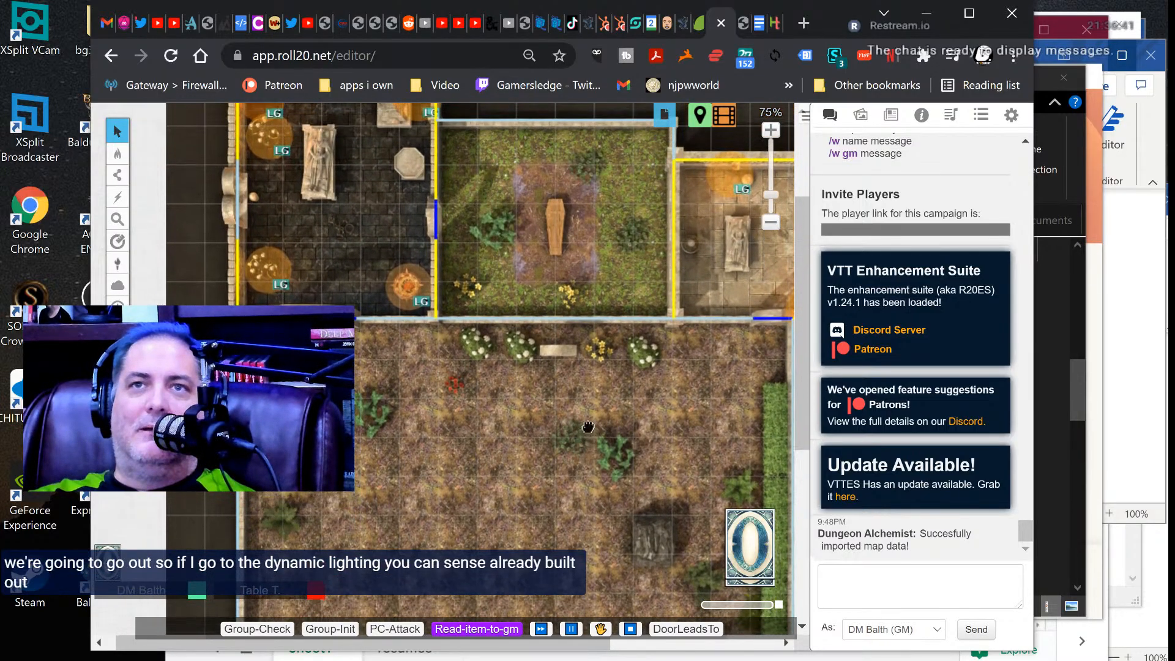
{"action": "right_click_drag", "start_coordinate": [587, 437], "coordinate": [577, 330]}
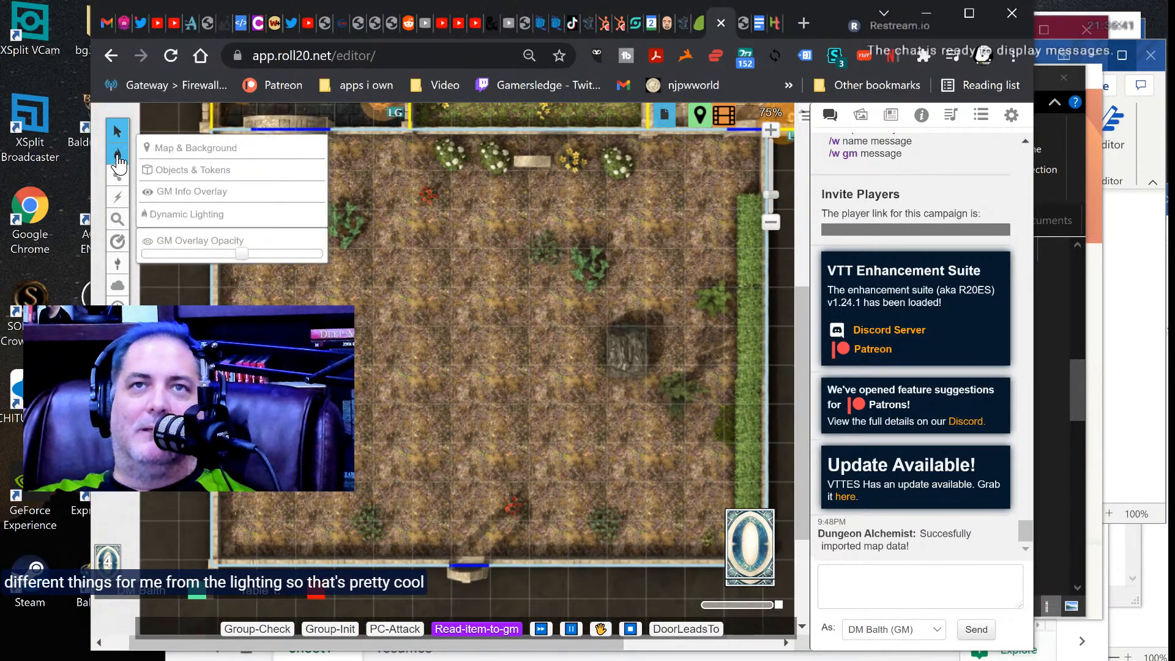
{"action": "mouse_move", "coordinate": [117, 175]}
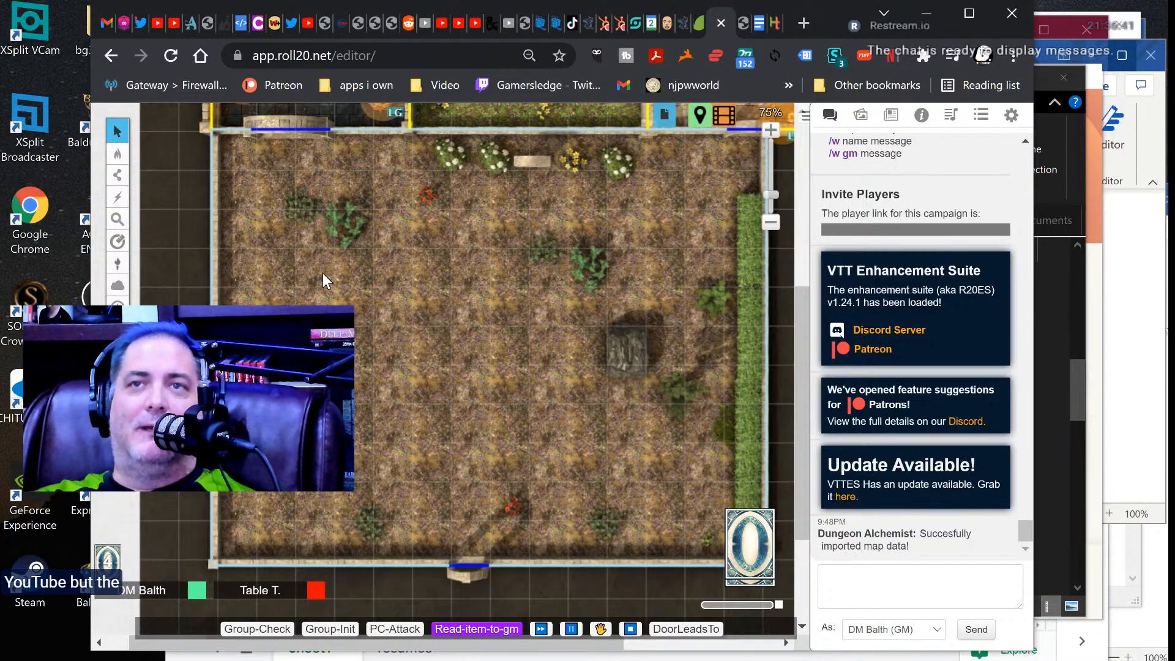
{"action": "right_click_drag", "start_coordinate": [424, 265], "coordinate": [435, 356]}
{"action": "scroll", "coordinate": [432, 342], "scroll_direction": "down", "scroll_amount": 5}
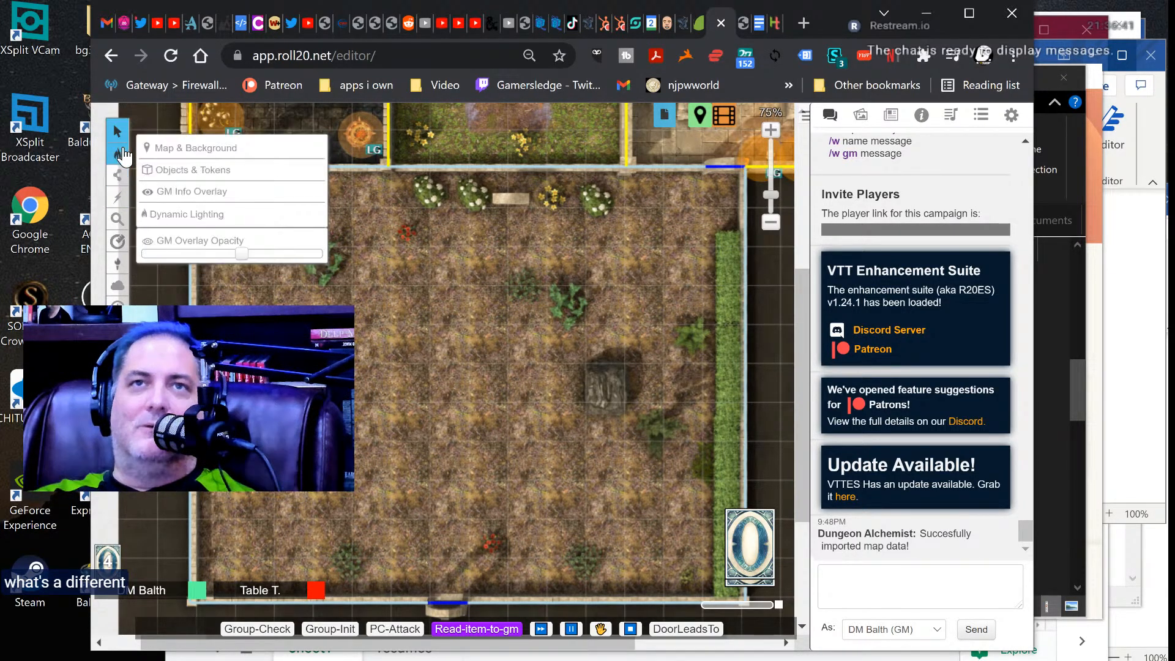
Switch to the Map & Background layer and open the blank page that follows the city of the dead page.
{"action": "left_click", "coordinate": [161, 151]}
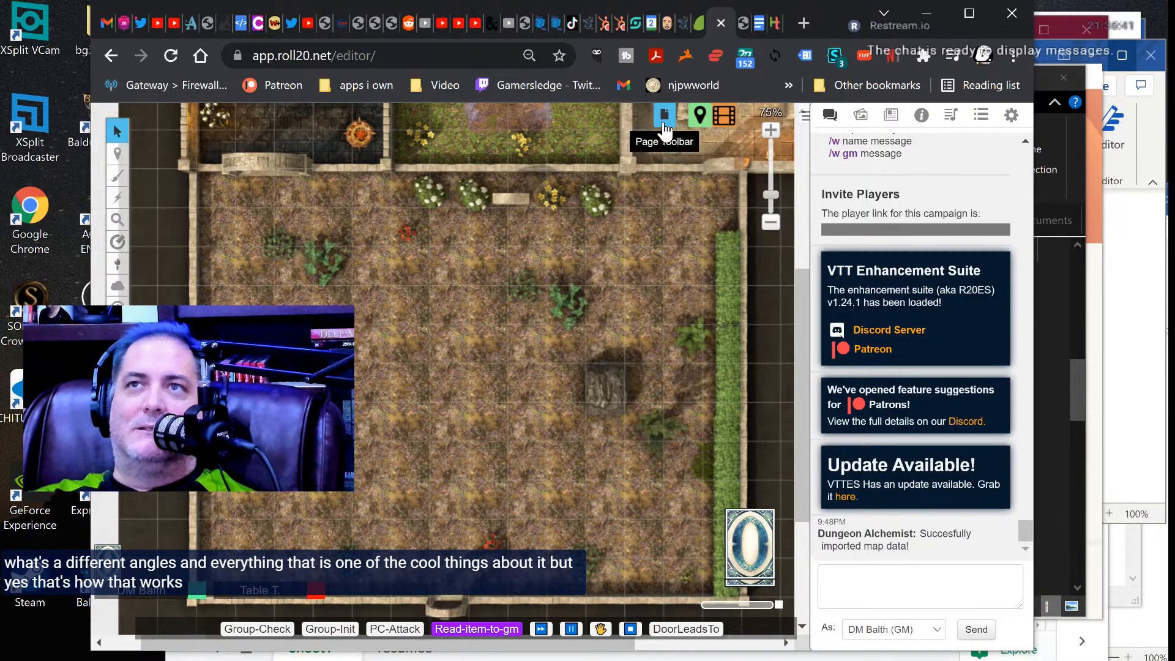
{"action": "left_click", "coordinate": [721, 117]}
{"action": "scroll", "coordinate": [367, 283], "scroll_direction": "down", "scroll_amount": 15}
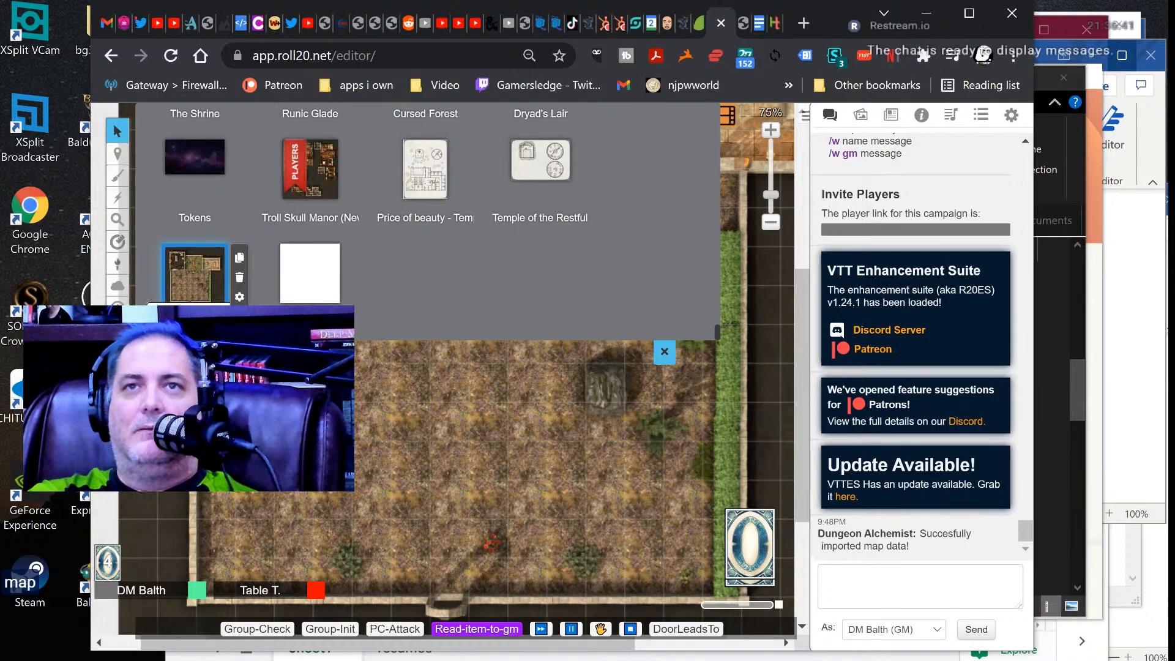
{"action": "mouse_move", "coordinate": [348, 297]}
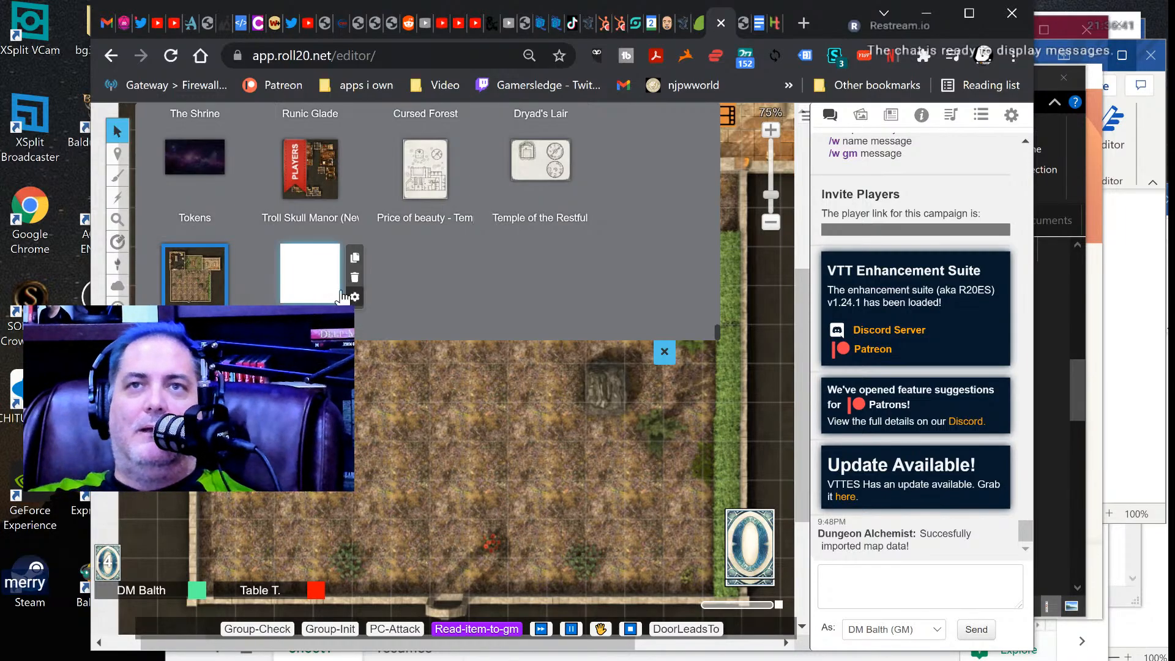
{"action": "left_click", "coordinate": [313, 280]}
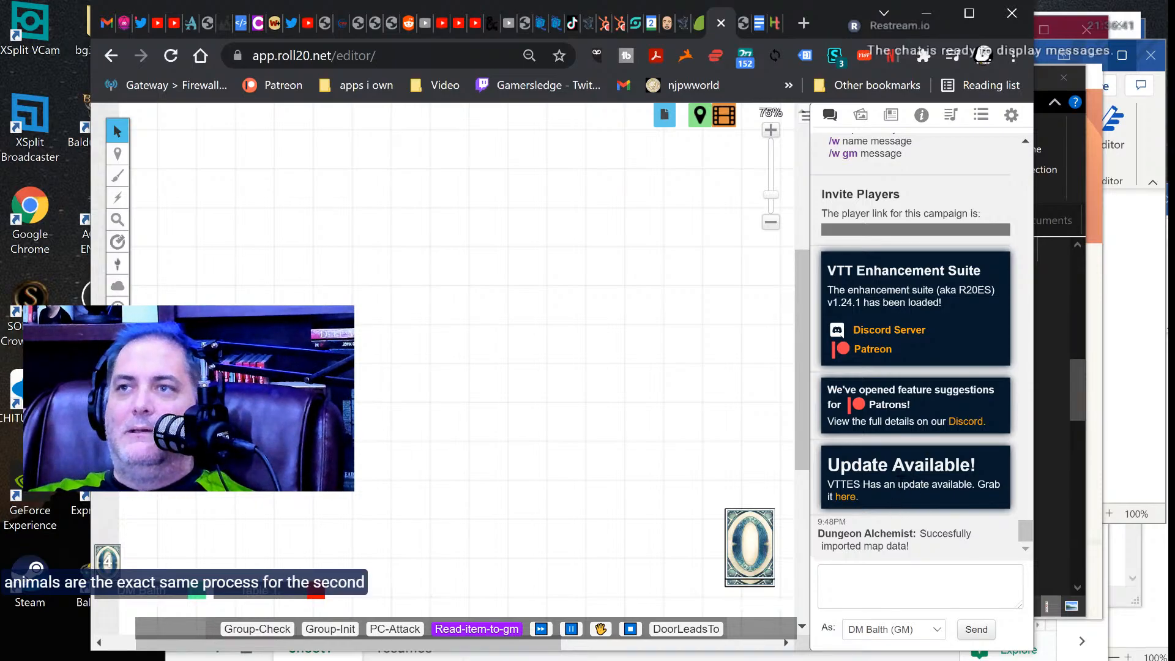
Upload the wigshop JPG from the Documents folder to the art library.
{"action": "scroll", "coordinate": [883, 444], "scroll_direction": "up", "scroll_amount": 4}
{"action": "scroll", "coordinate": [884, 397], "scroll_direction": "up", "scroll_amount": 5}
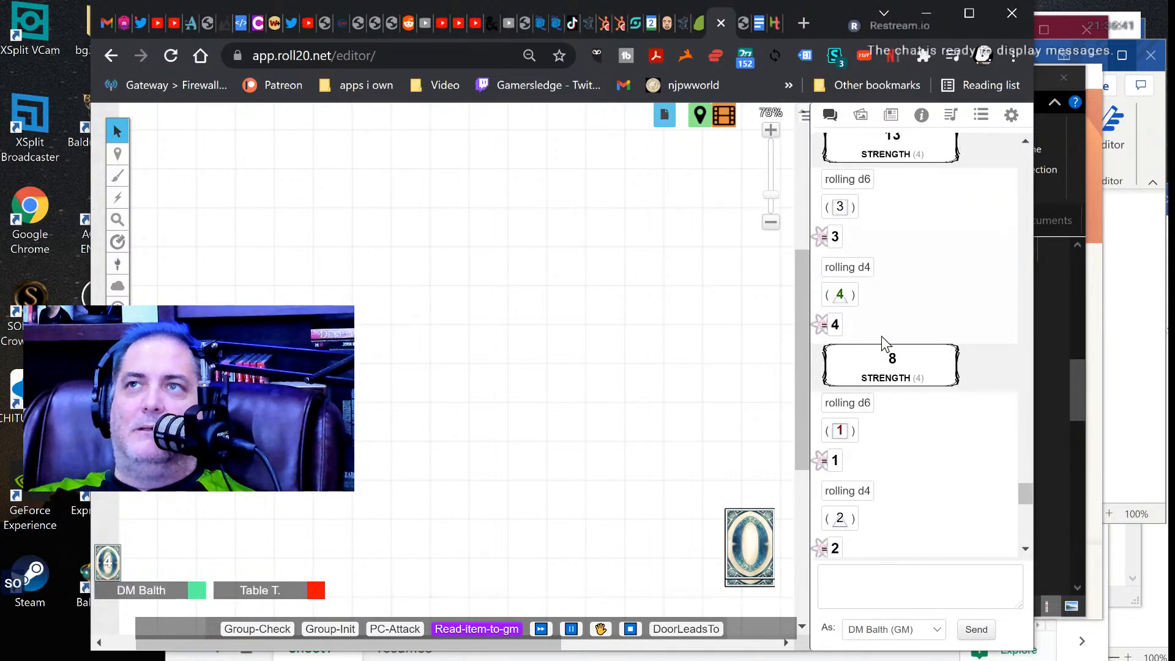
{"action": "left_click", "coordinate": [861, 114]}
{"action": "left_click", "coordinate": [924, 144]}
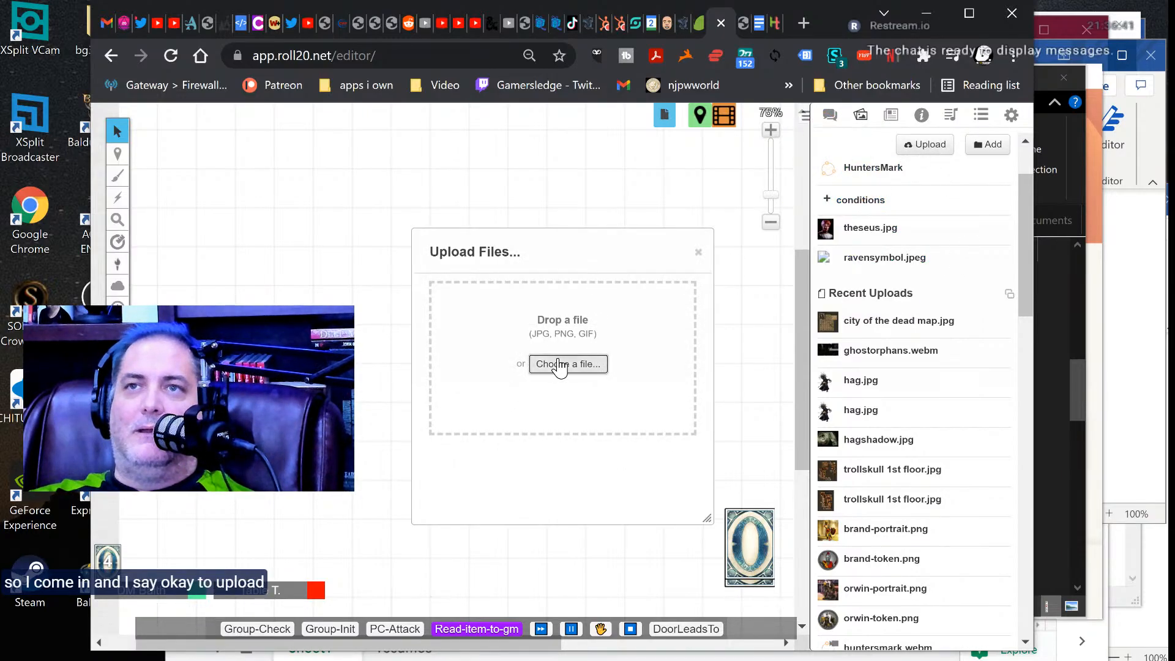
{"action": "left_click", "coordinate": [559, 365]}
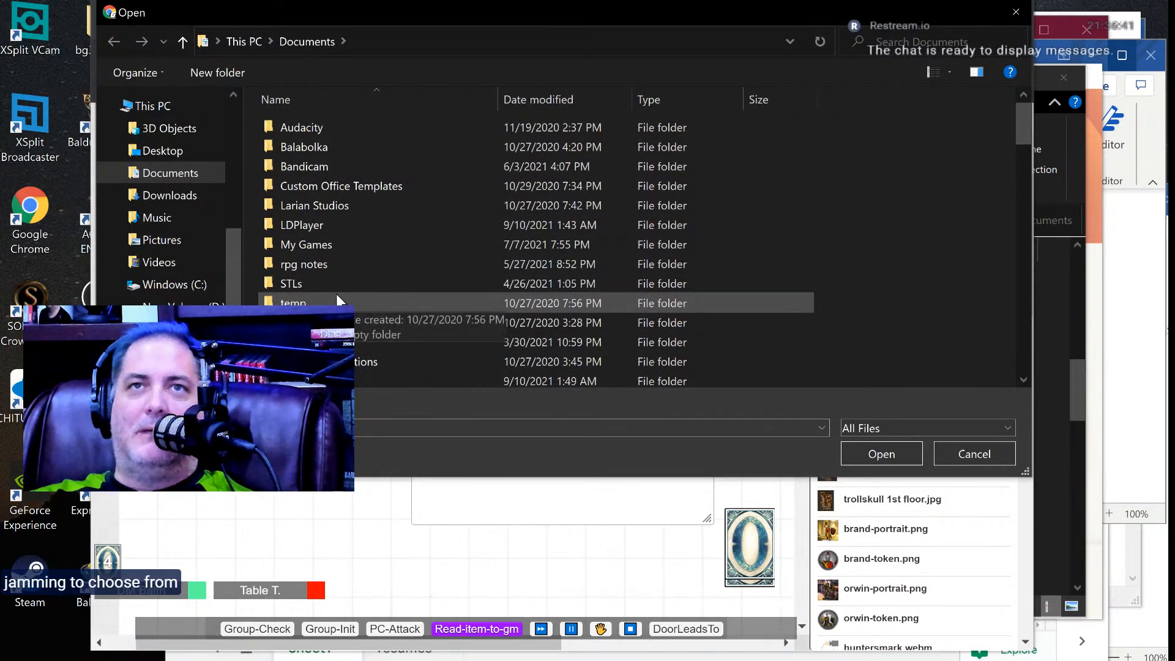
{"action": "scroll", "coordinate": [336, 293], "scroll_direction": "down", "scroll_amount": 15}
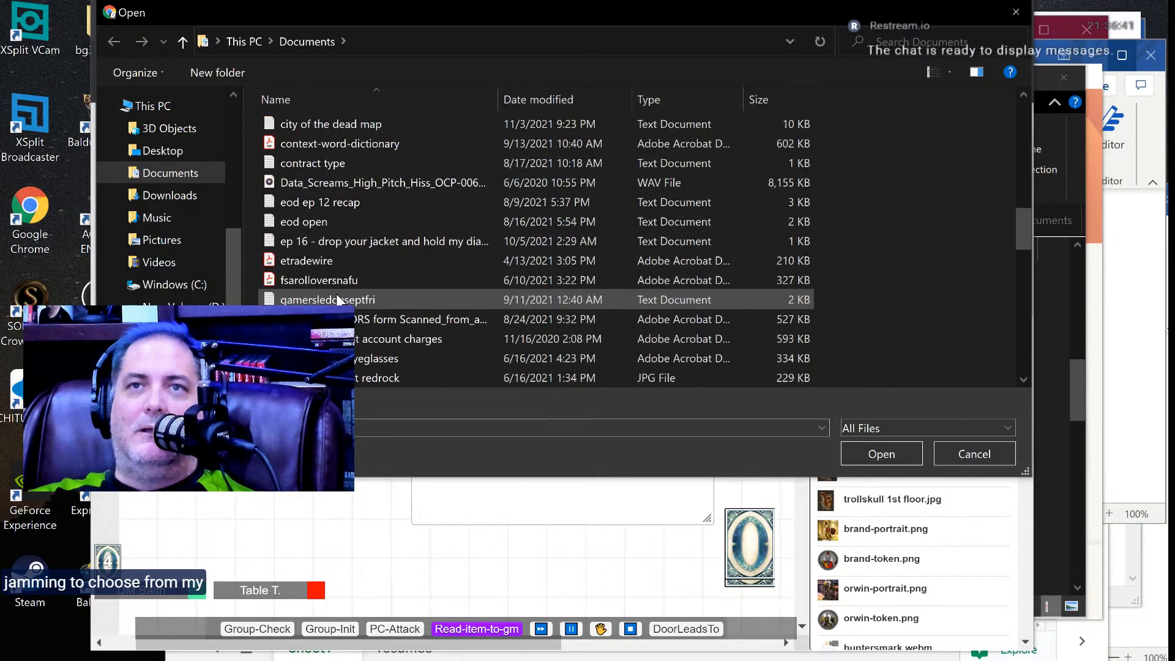
{"action": "scroll", "coordinate": [336, 294], "scroll_direction": "down", "scroll_amount": 6}
{"action": "scroll", "coordinate": [336, 293], "scroll_direction": "down", "scroll_amount": 10}
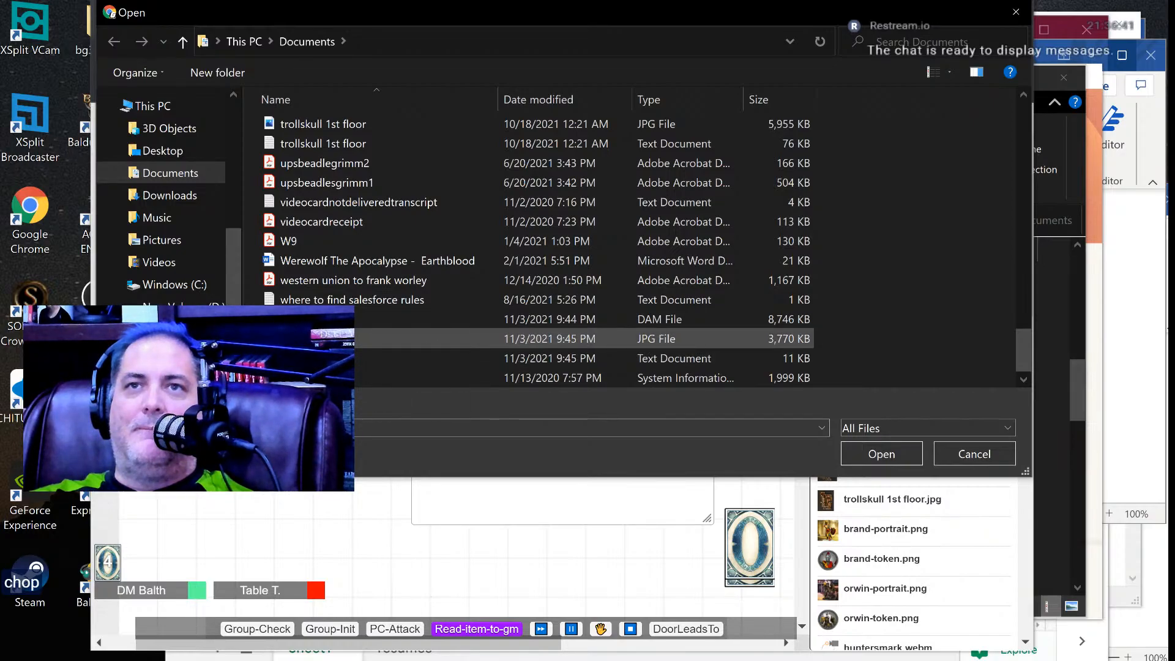
{"action": "left_click", "coordinate": [334, 339]}
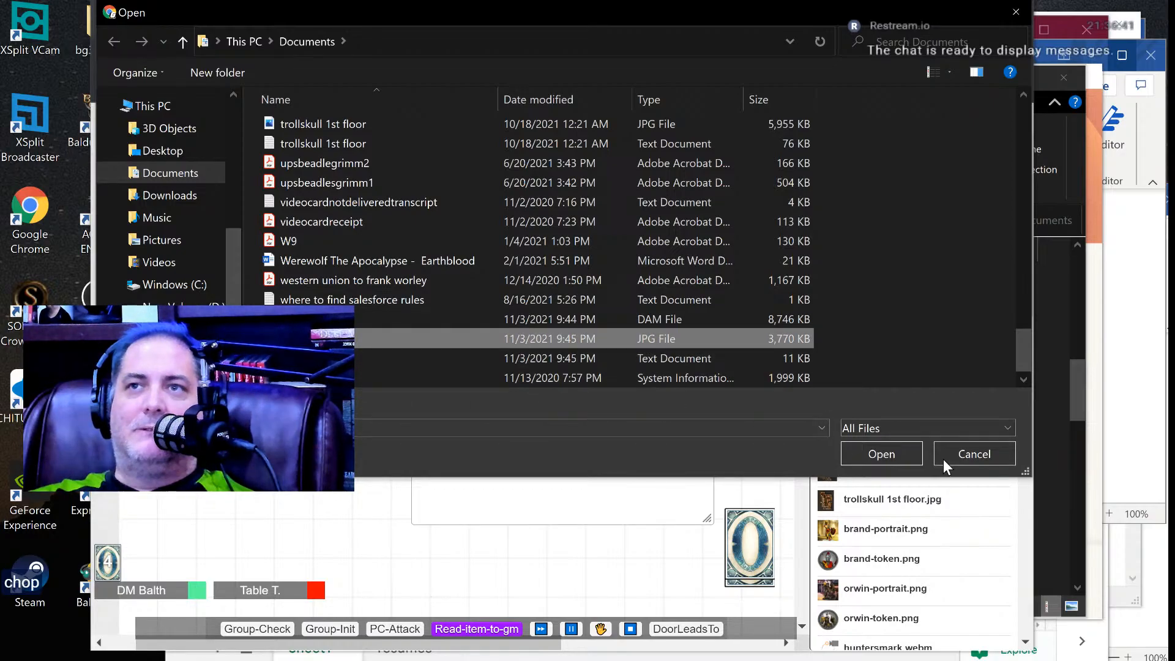
{"action": "left_click", "coordinate": [881, 454]}
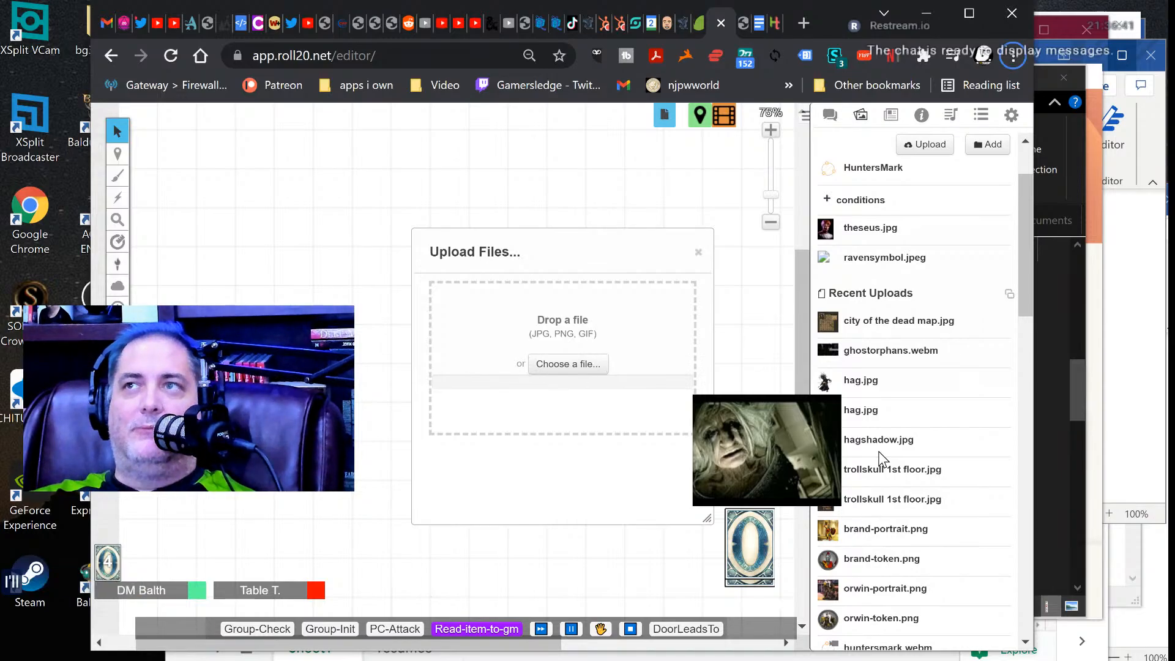
Switch to the Documents folder in File Explorer and copy the map data from the wigshop text document.
{"action": "key", "text": "alt+Tab"}
{"action": "key", "text": "Escape"}
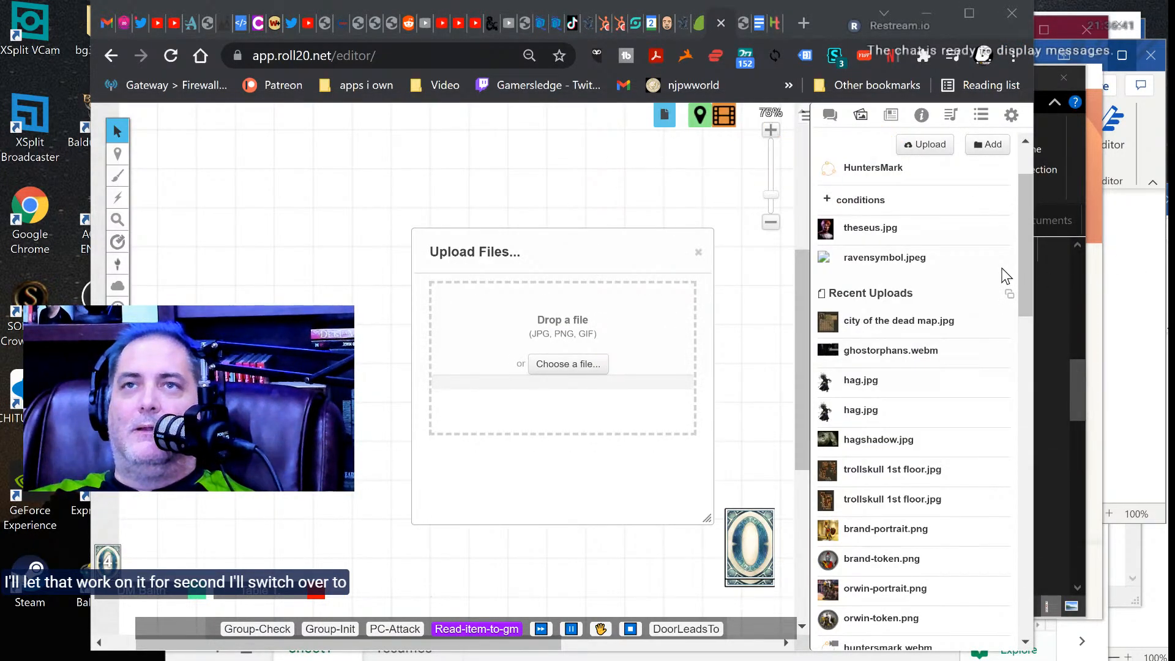
{"action": "key", "text": "alt+Tab"}
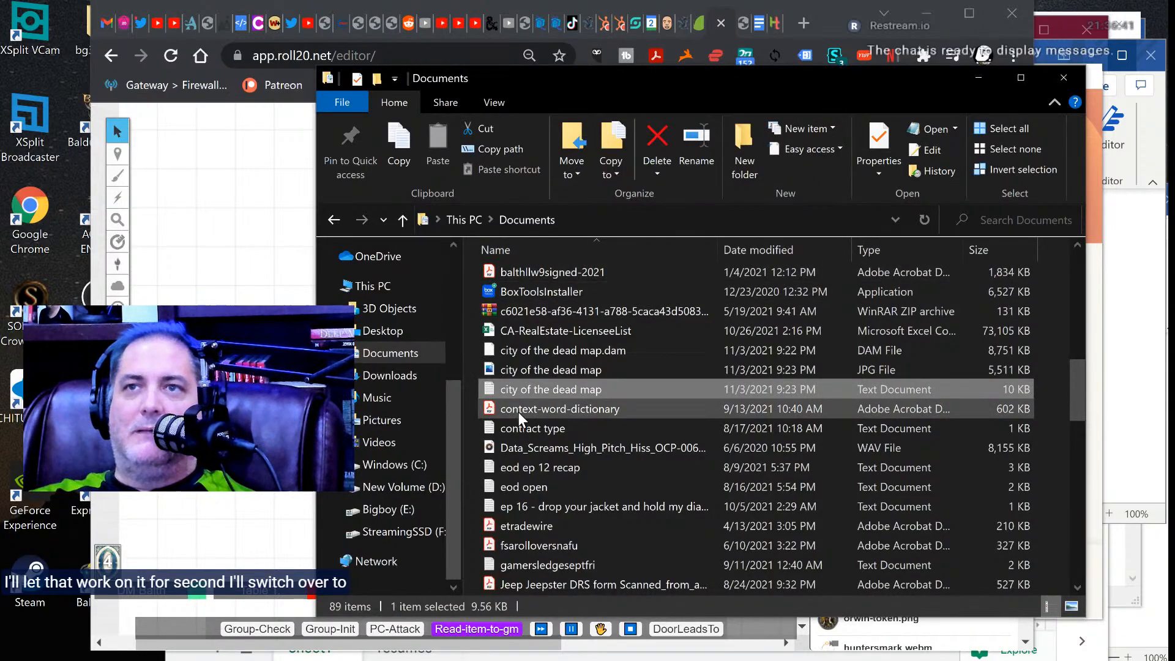
{"action": "scroll", "coordinate": [529, 417], "scroll_direction": "down", "scroll_amount": 18}
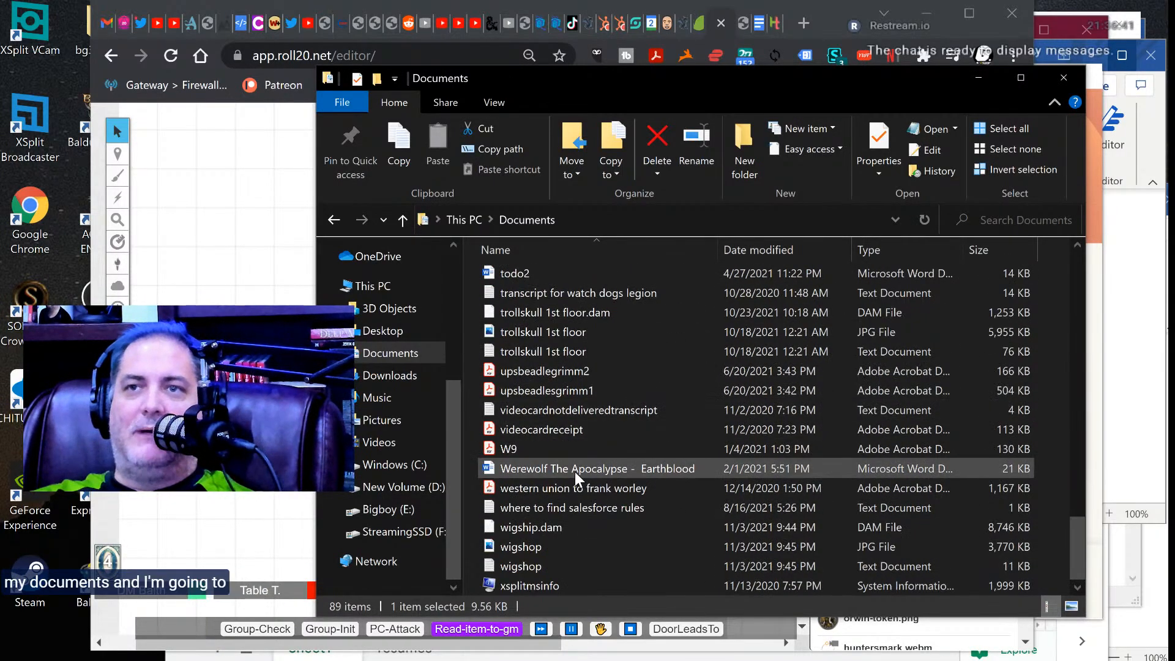
{"action": "left_click", "coordinate": [522, 564]}
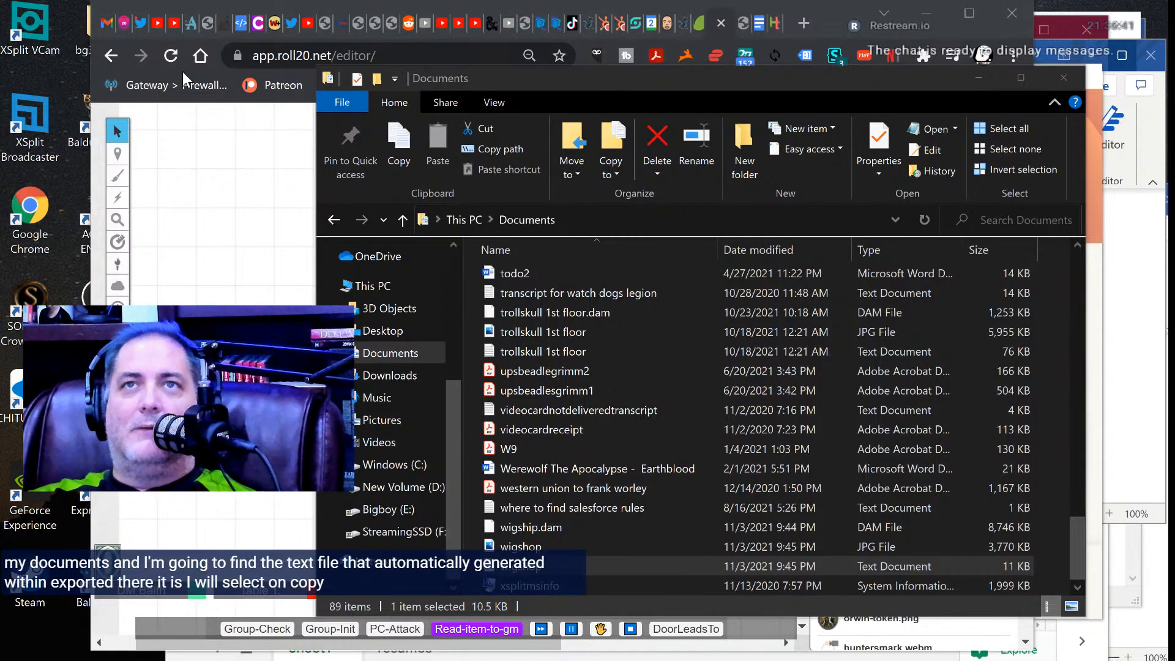
Return to Roll20, close the upload dialog and place wigshop.jpg from the recent uploads on the blank page.
{"action": "left_click", "coordinate": [271, 187]}
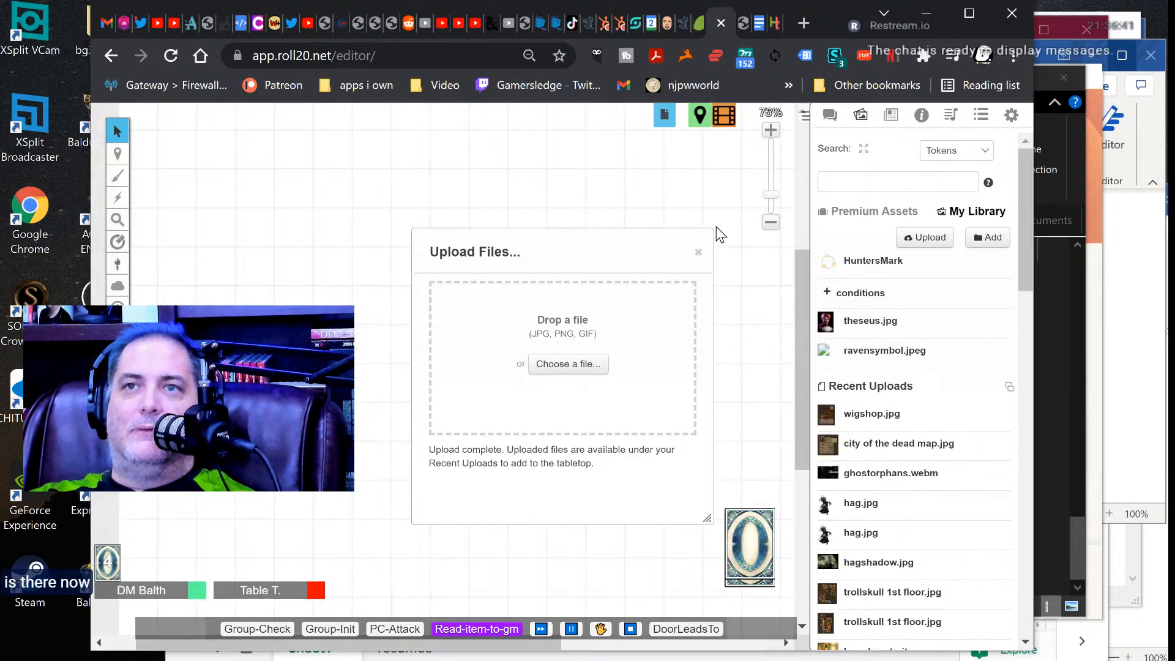
{"action": "left_click", "coordinate": [698, 248]}
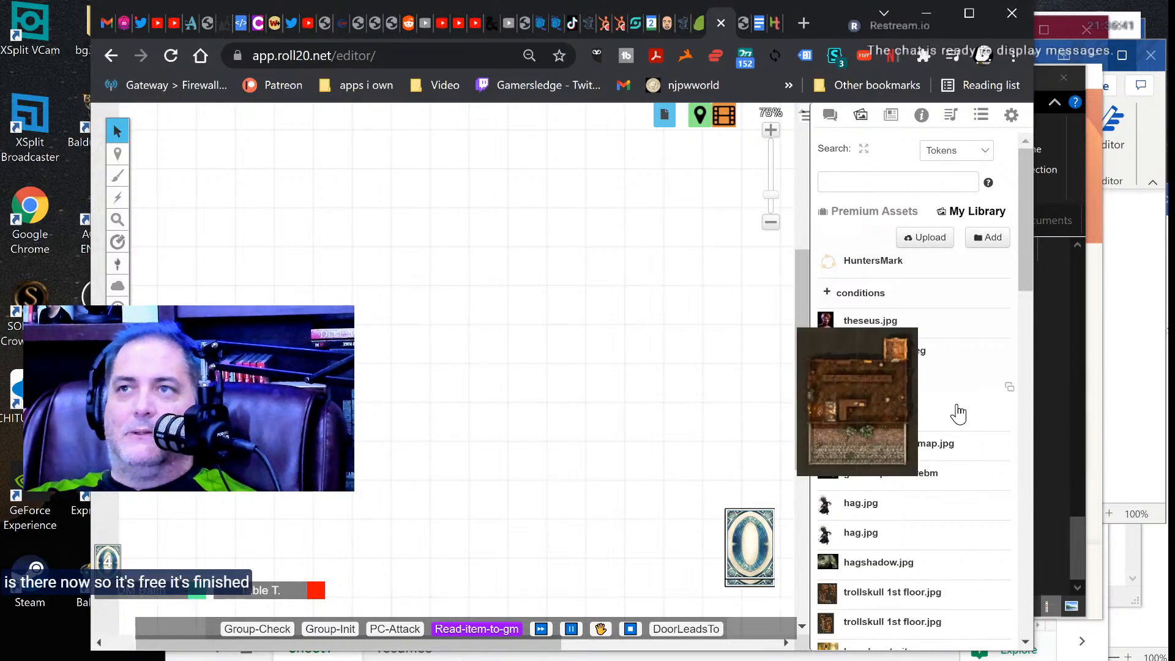
{"action": "left_click_drag", "start_coordinate": [812, 423], "coordinate": [260, 244]}
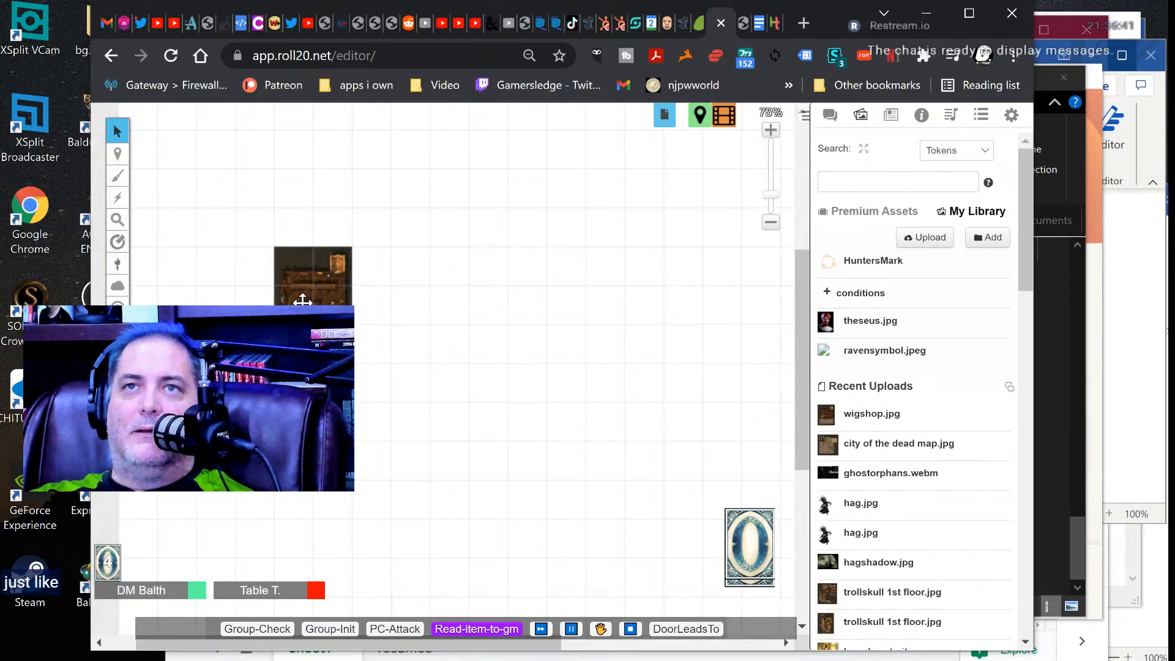
Move the placed wigshop image to the map layer.
{"action": "right_click", "coordinate": [302, 299]}
{"action": "mouse_move", "coordinate": [317, 294]}
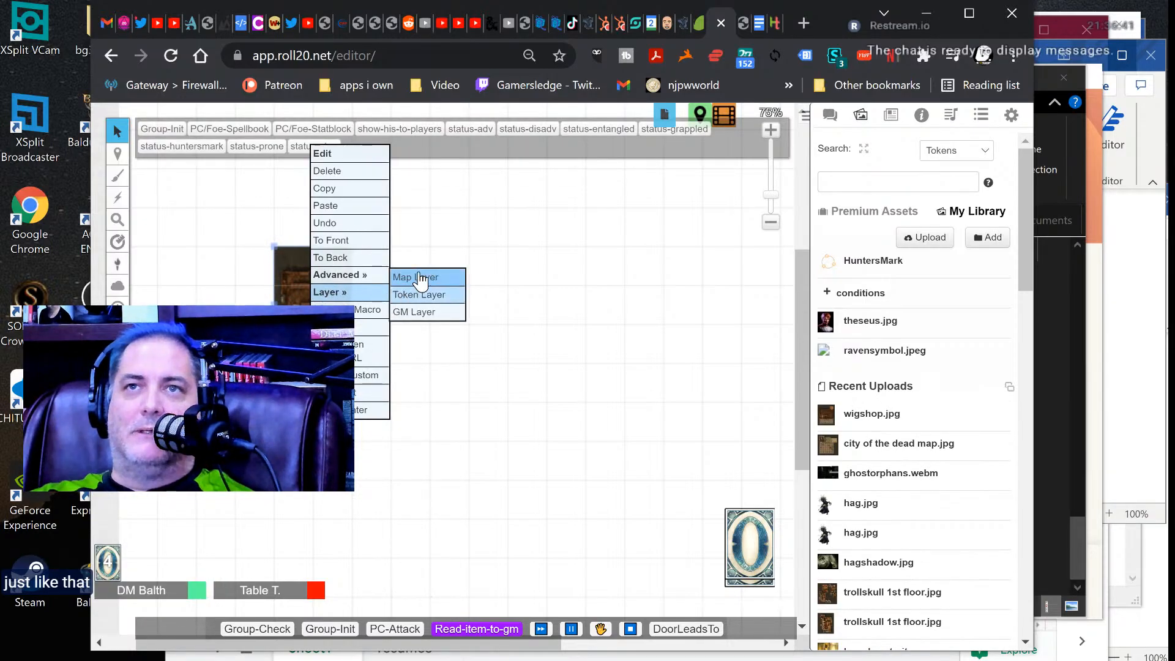
{"action": "left_click", "coordinate": [418, 271]}
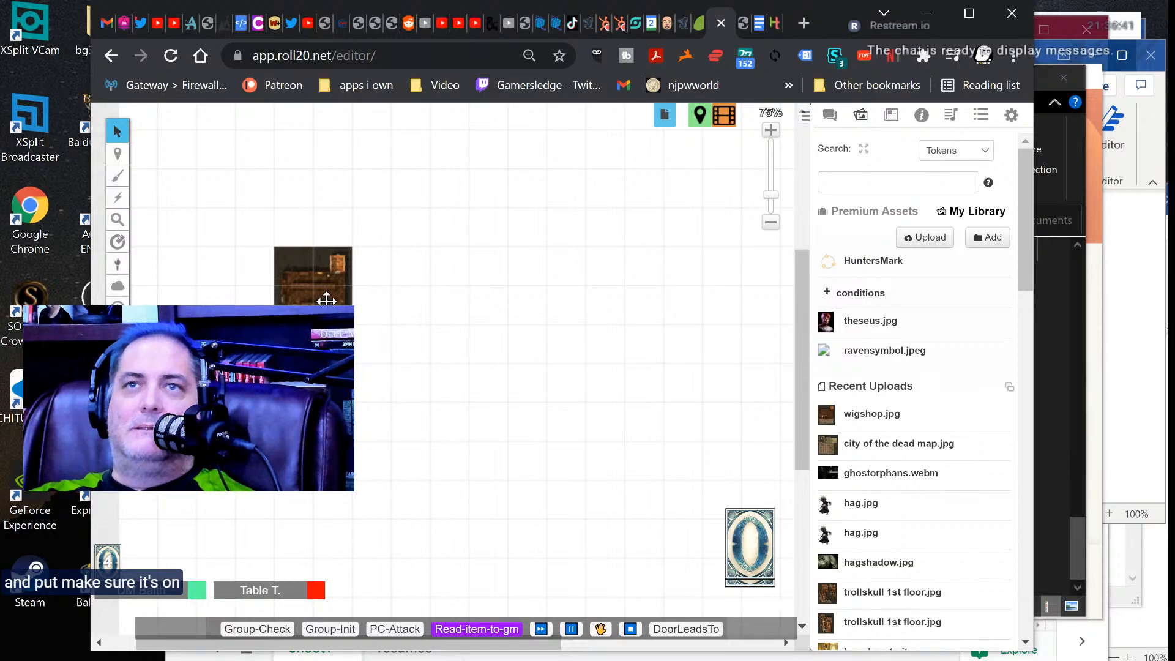
Paste the copied wigshop map data into the game chat, send it to import the map settings, and look over the map.
{"action": "left_click", "coordinate": [830, 115]}
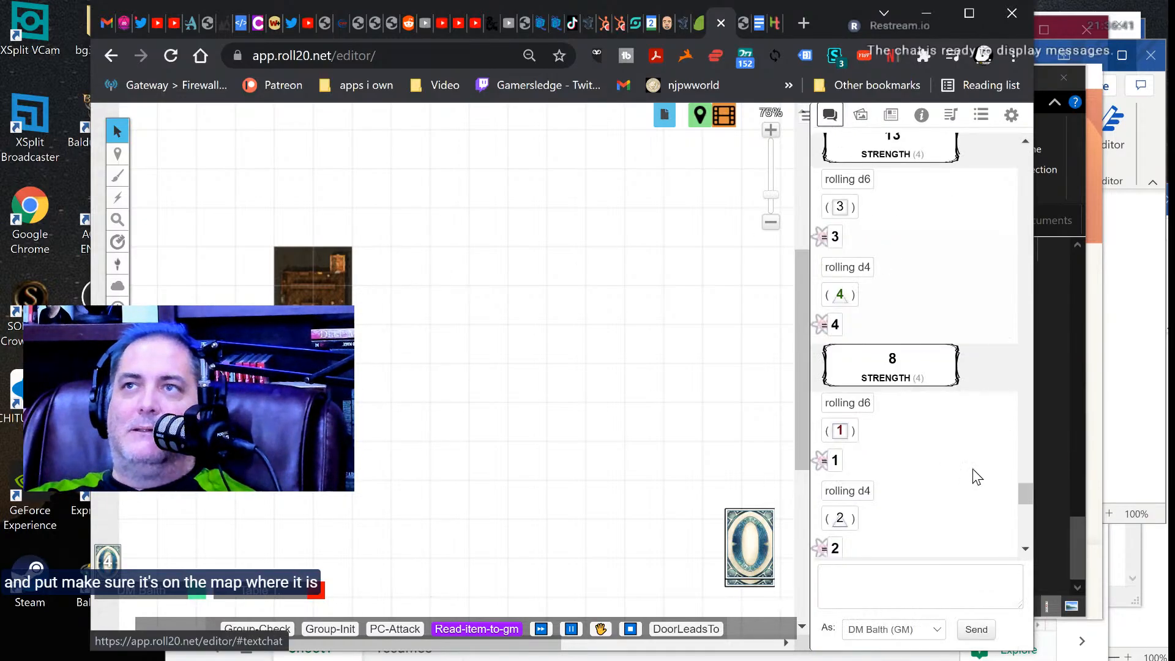
{"action": "left_click", "coordinate": [873, 588]}
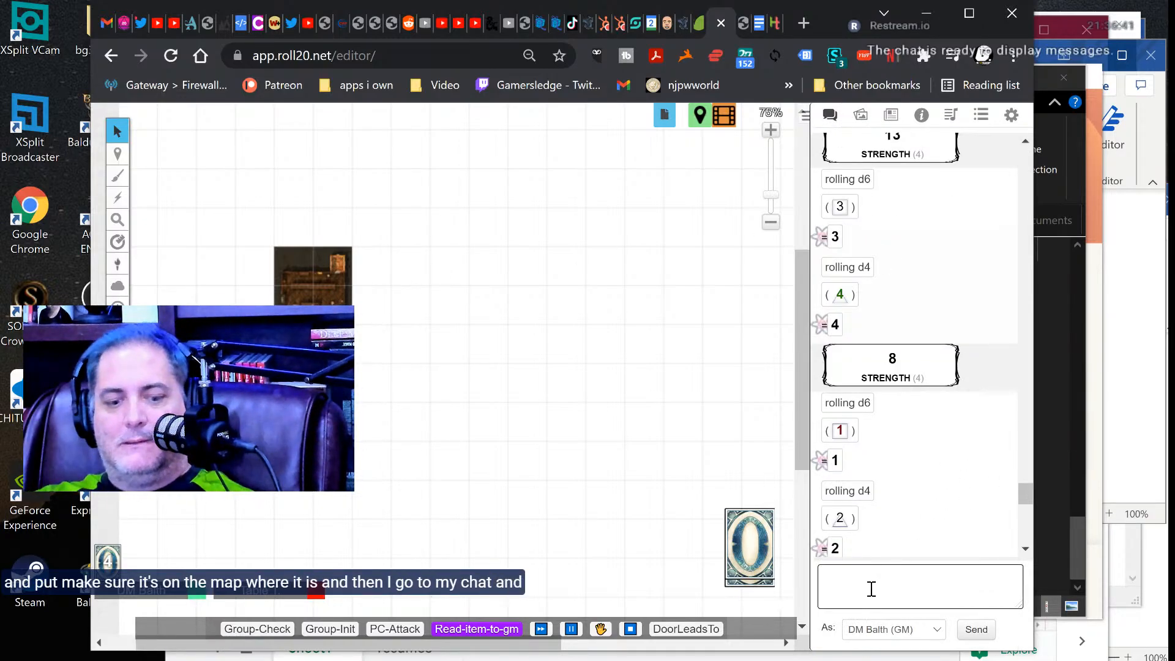
{"action": "key", "text": "ctrl+v"}
{"action": "key", "text": "Return"}
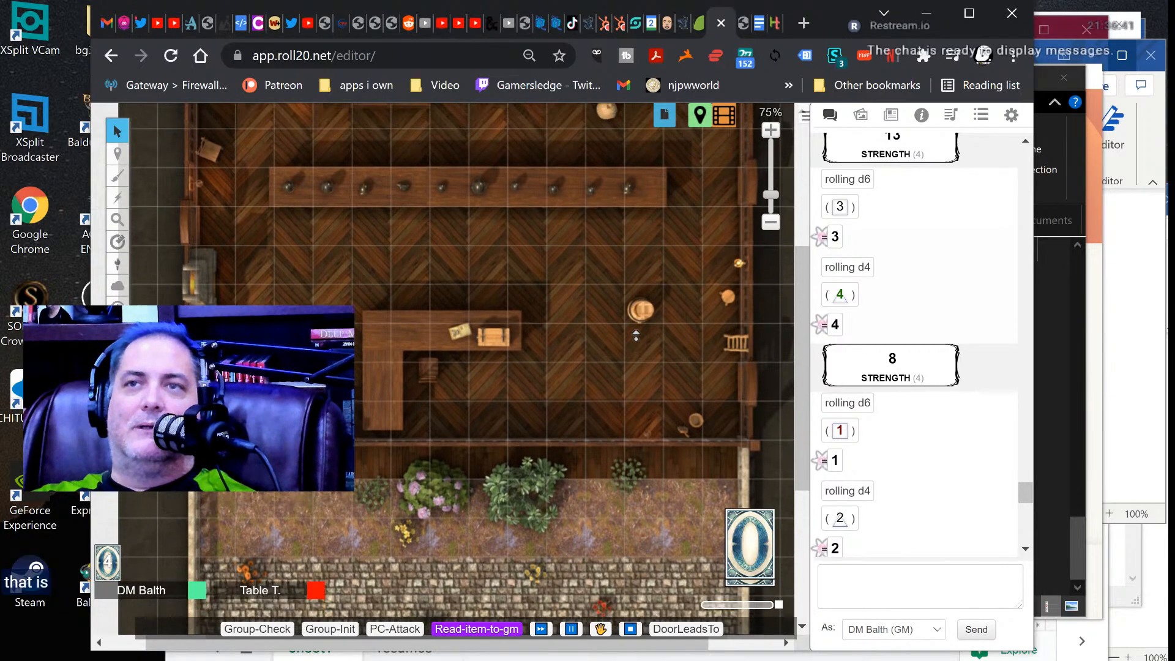
{"action": "middle_click", "coordinate": [635, 335]}
{"action": "right_click_drag", "start_coordinate": [573, 409], "coordinate": [566, 362]}
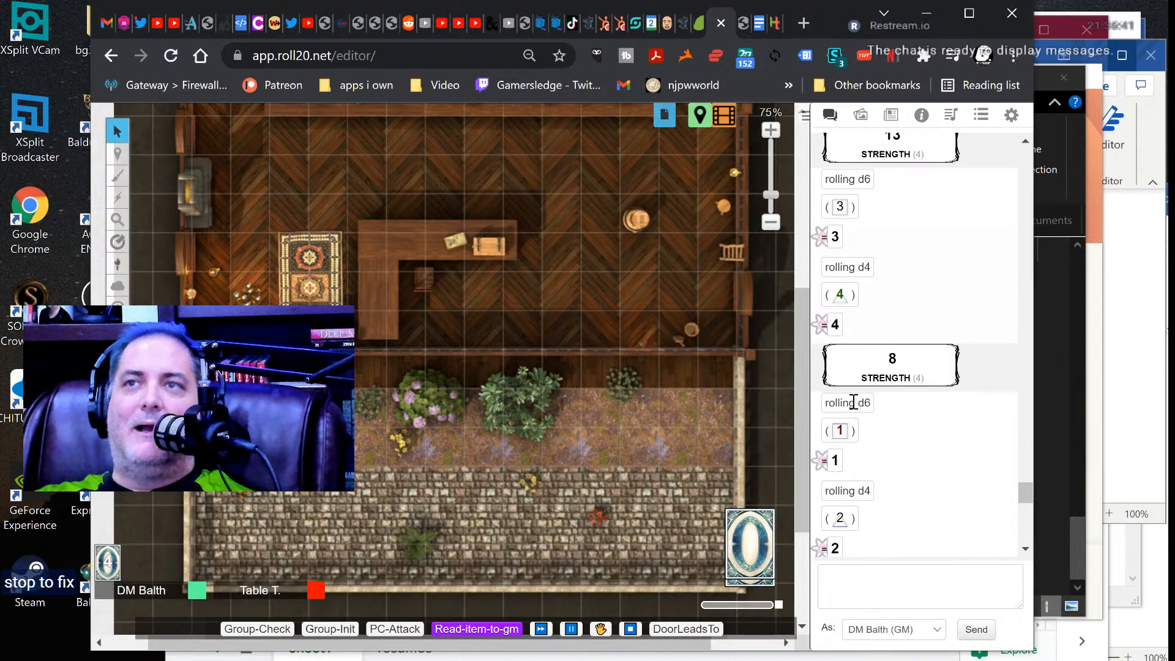
{"action": "left_click_drag", "start_coordinate": [802, 392], "coordinate": [799, 357]}
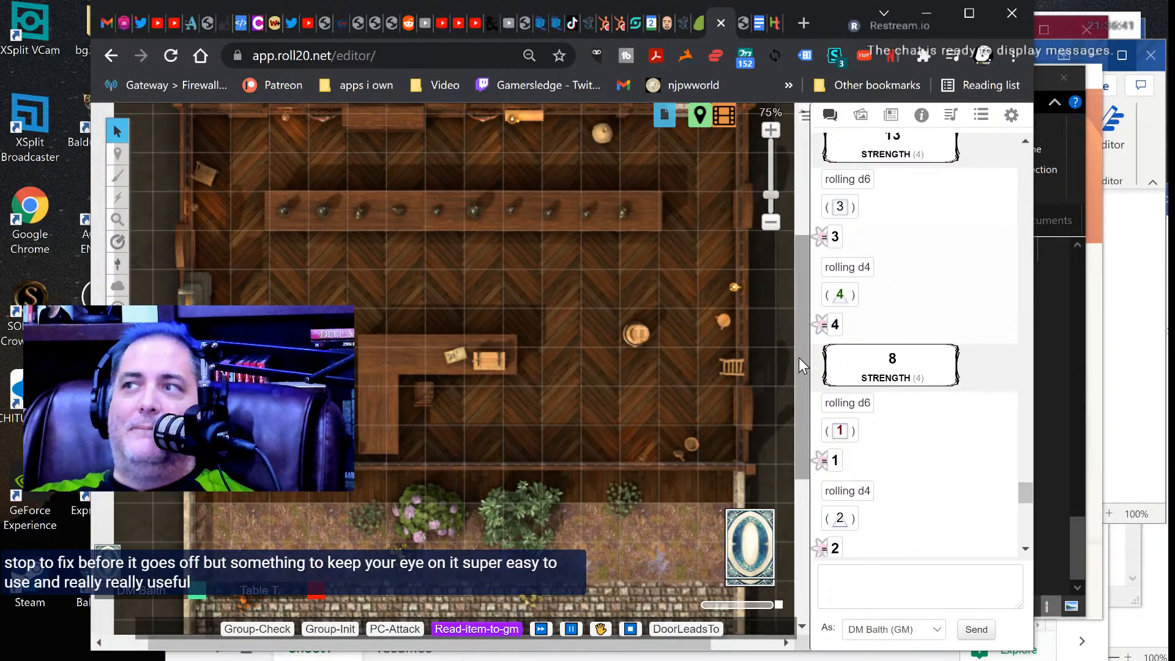